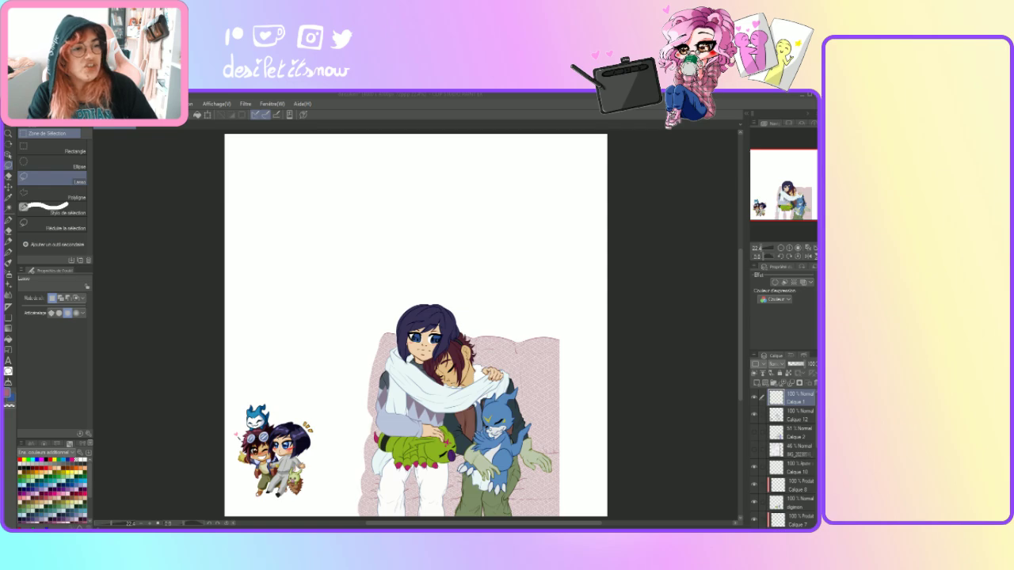
- Switch to the Decoration tool's flower brushes, with the leaves-and-branches brush active
left_click(9, 220)
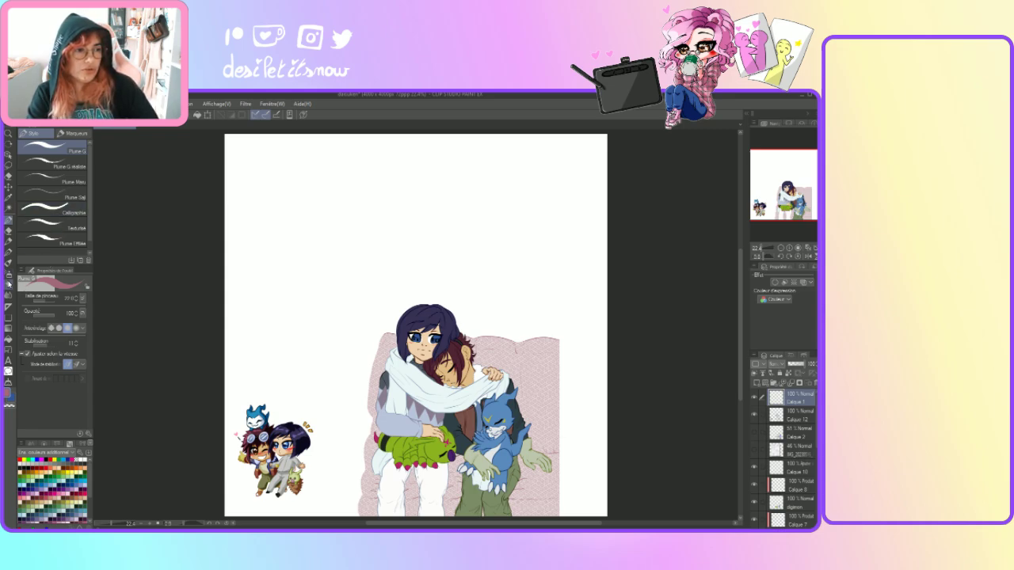
left_click(8, 262)
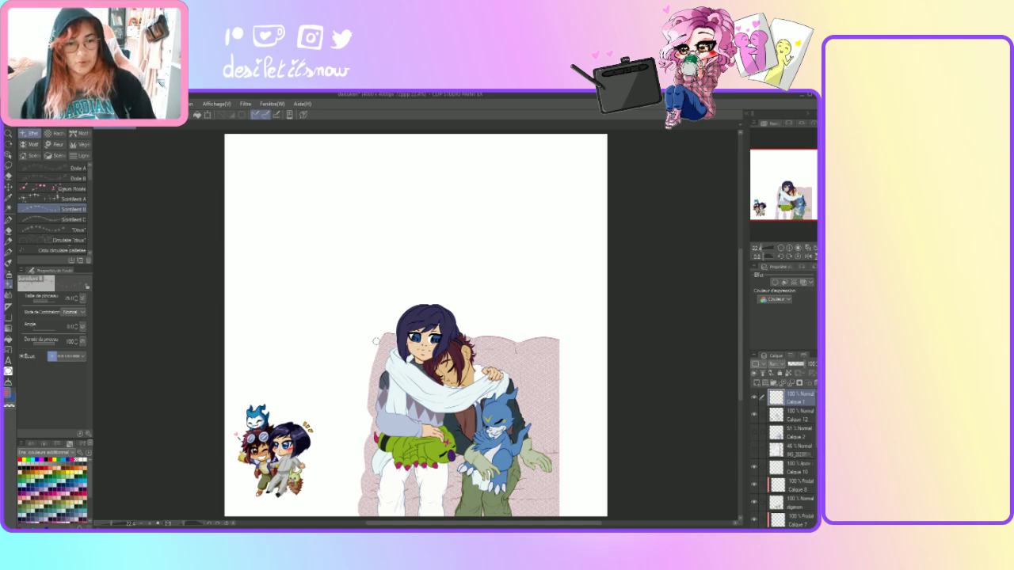
left_click(54, 146)
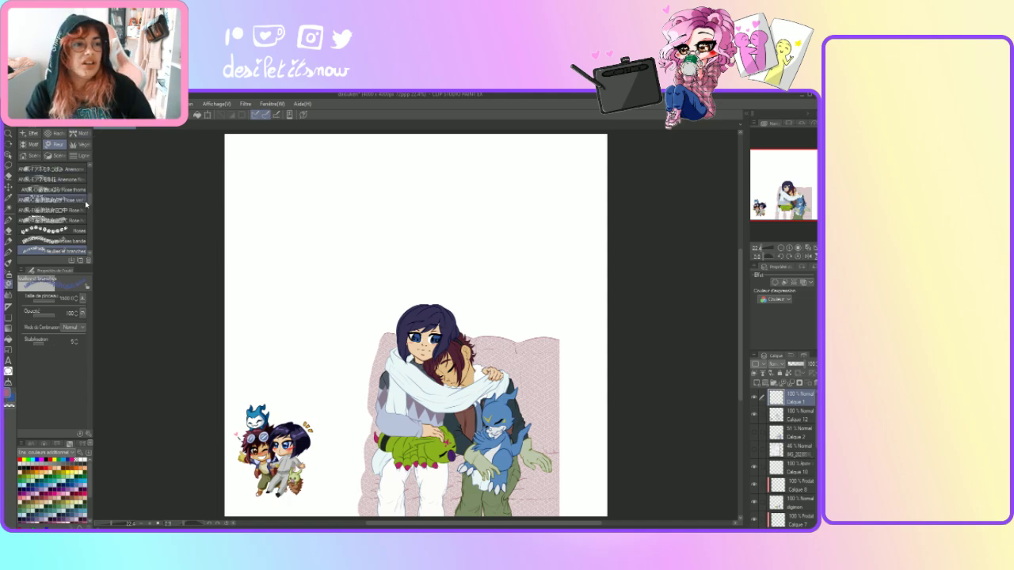
scroll(91, 205, "down", 2)
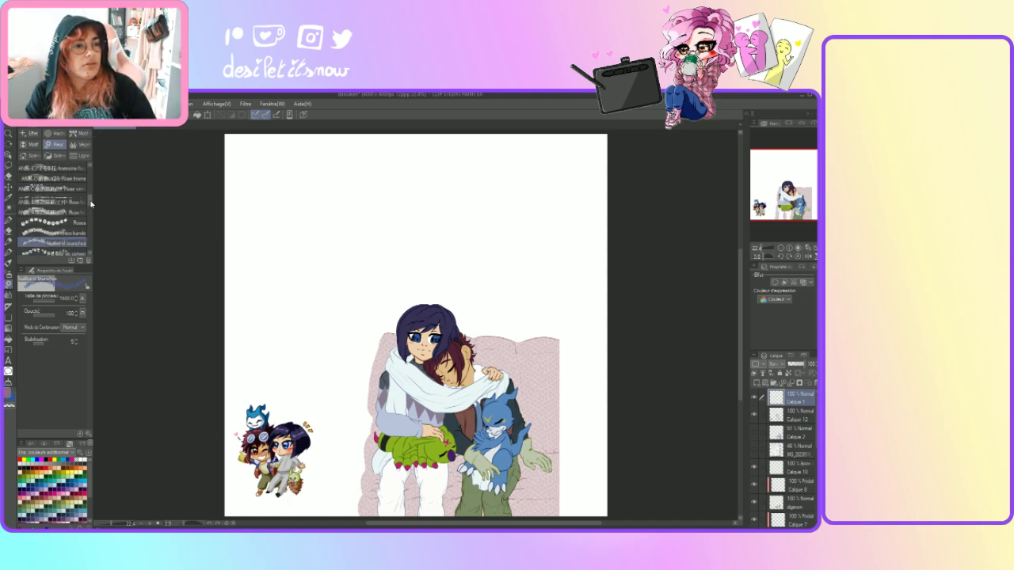
scroll(92, 205, "down", 1)
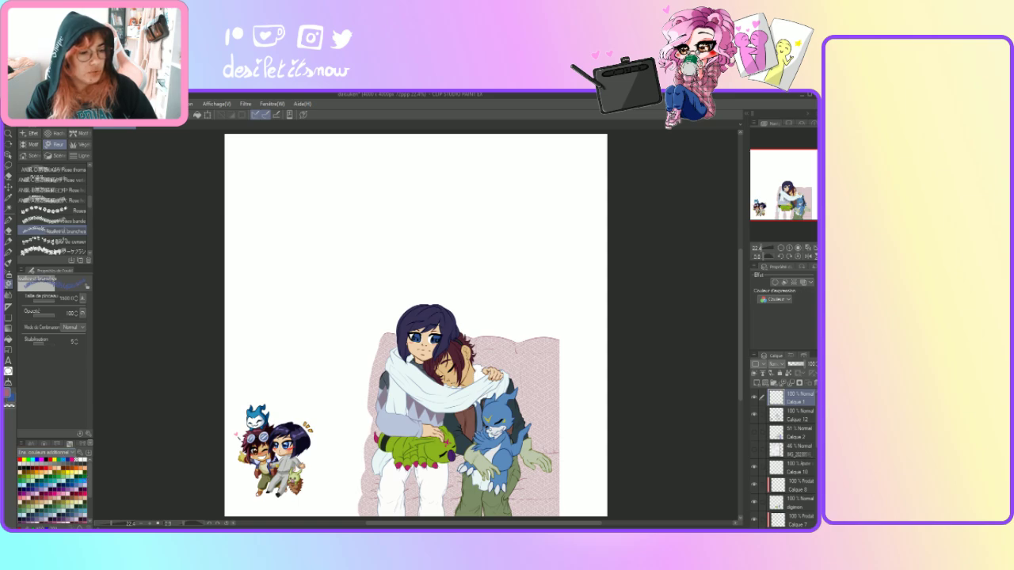
- Show and re-hide the scanned sketch layer, and set muted green main and secondary colours from the additional colour set
scroll(92, 479, "down", 5)
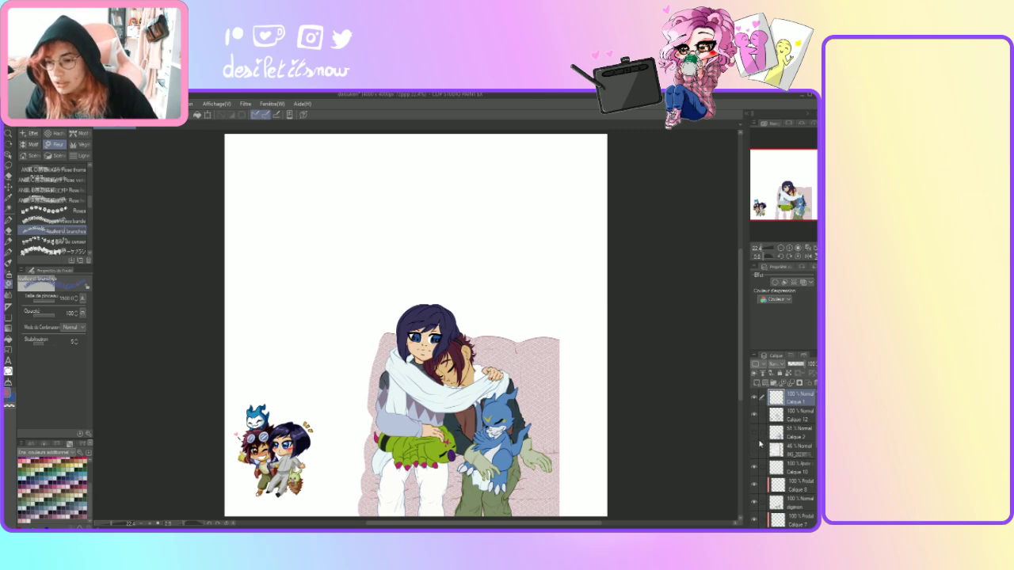
left_click(755, 450)
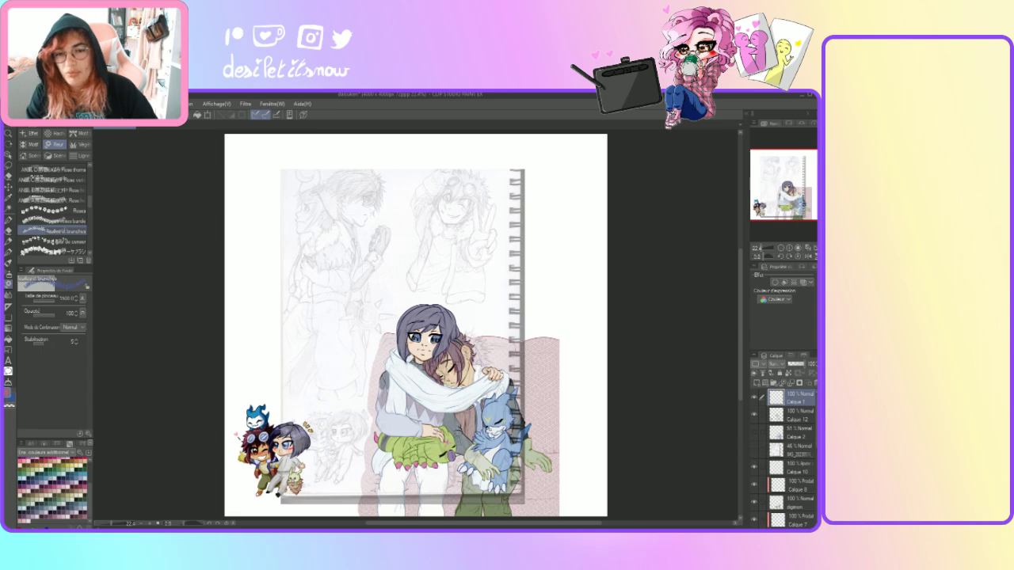
left_click(753, 450)
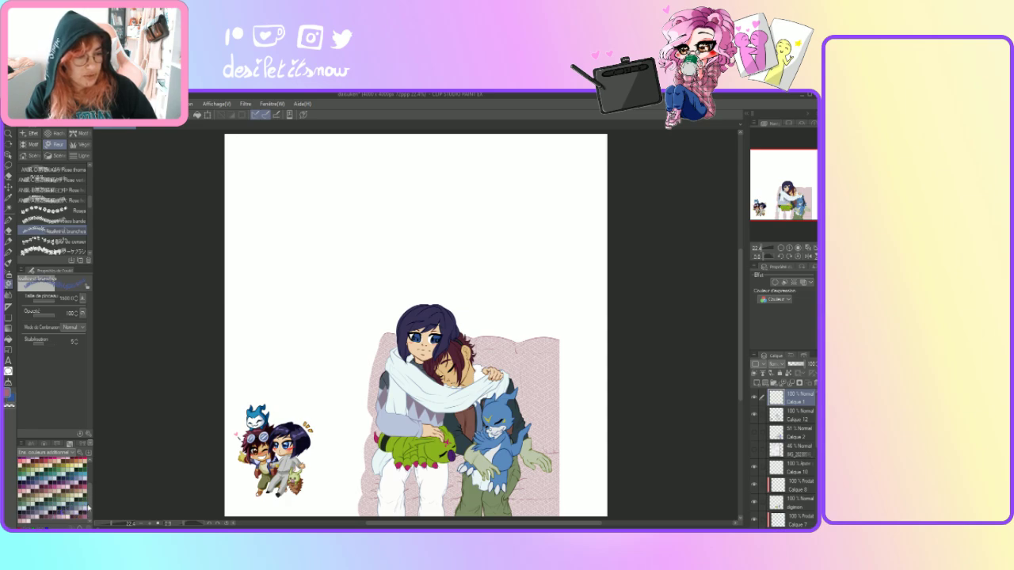
left_click(30, 496)
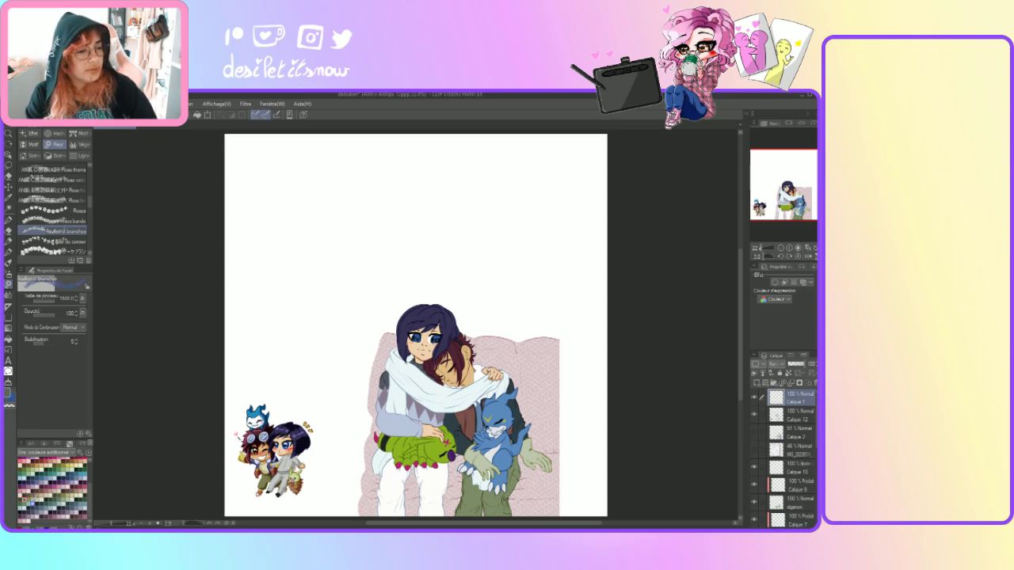
left_click(11, 396)
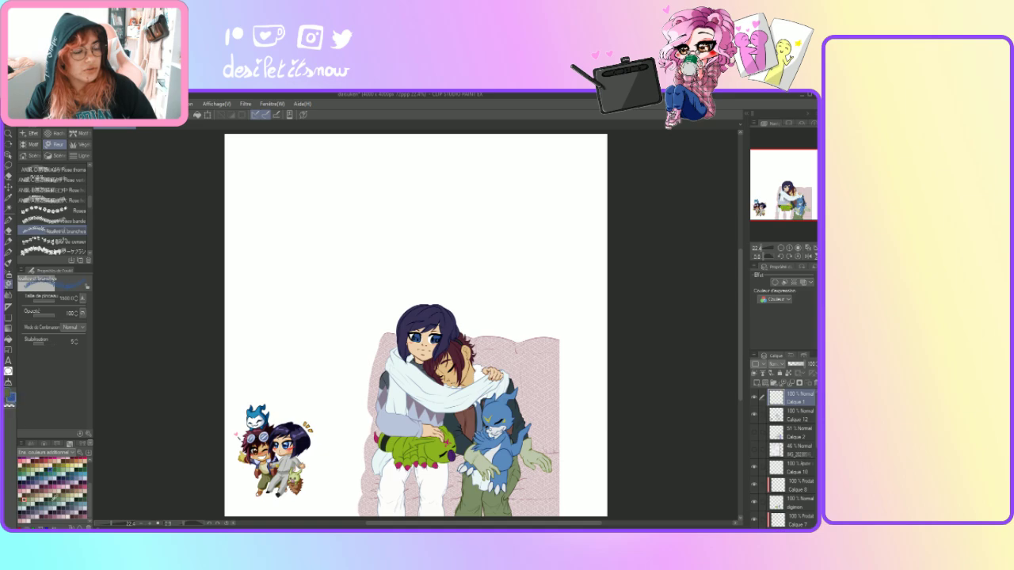
key("x")
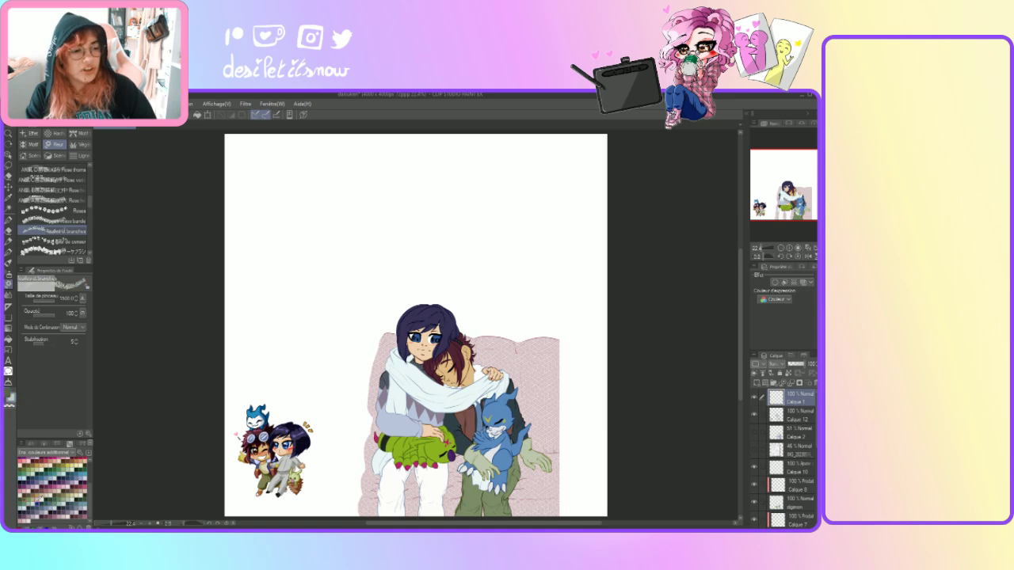
left_click(8, 396)
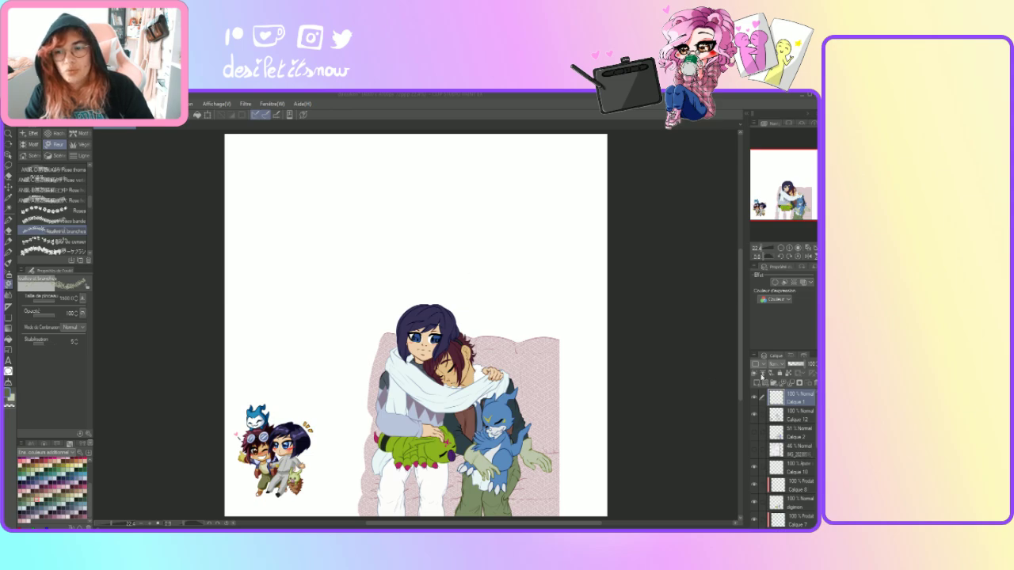
- Try the leaves-and-branches brush with a tall upward stroke along the canvas's right edge, and undo it
scroll(740, 369, "down", 2)
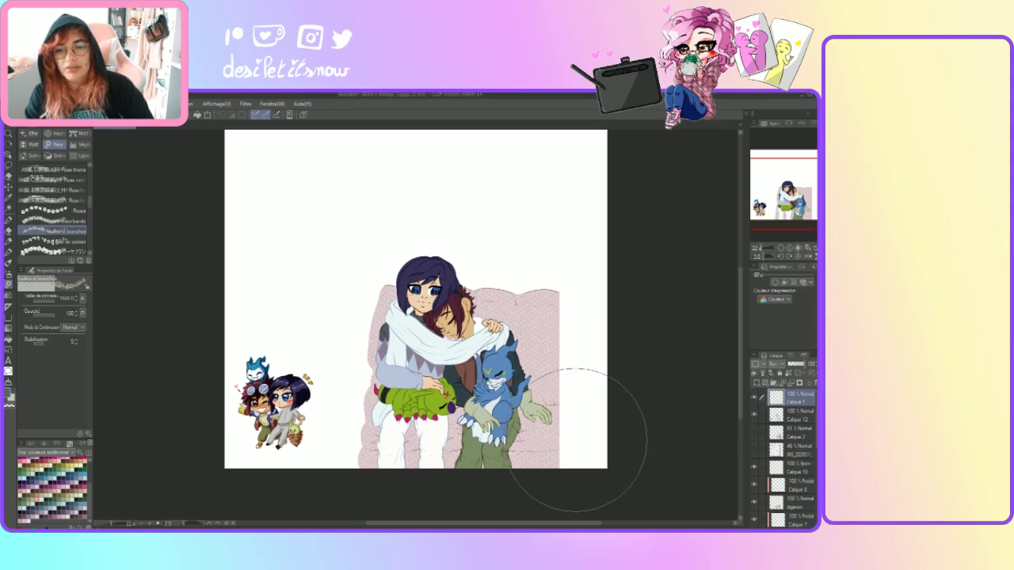
mouse_move(562, 480)
left_mouse_down()
mouse_move(612, 388)
mouse_move(570, 317)
mouse_move(559, 228)
mouse_move(606, 249)
left_mouse_up()
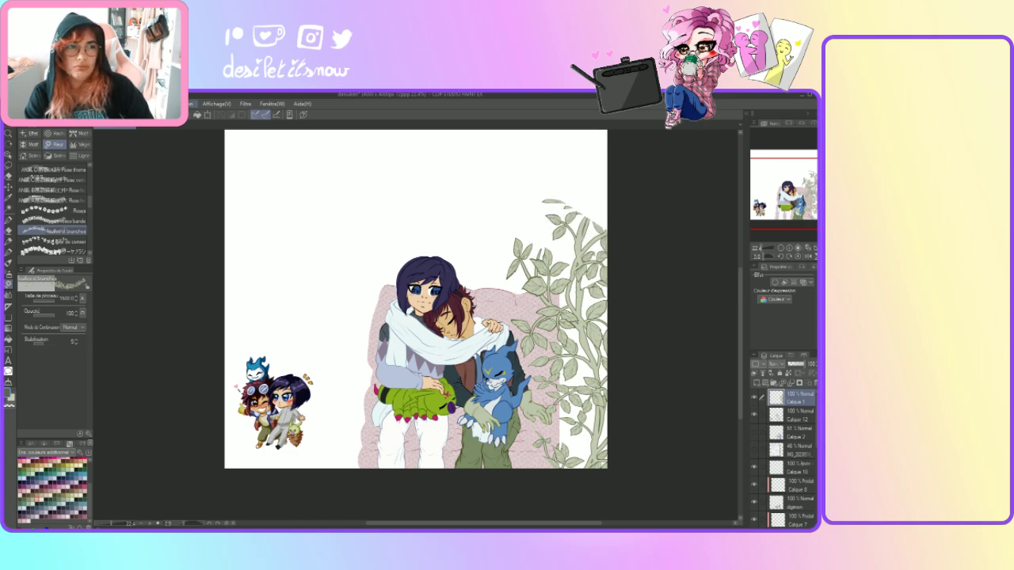
key("ctrl+z")
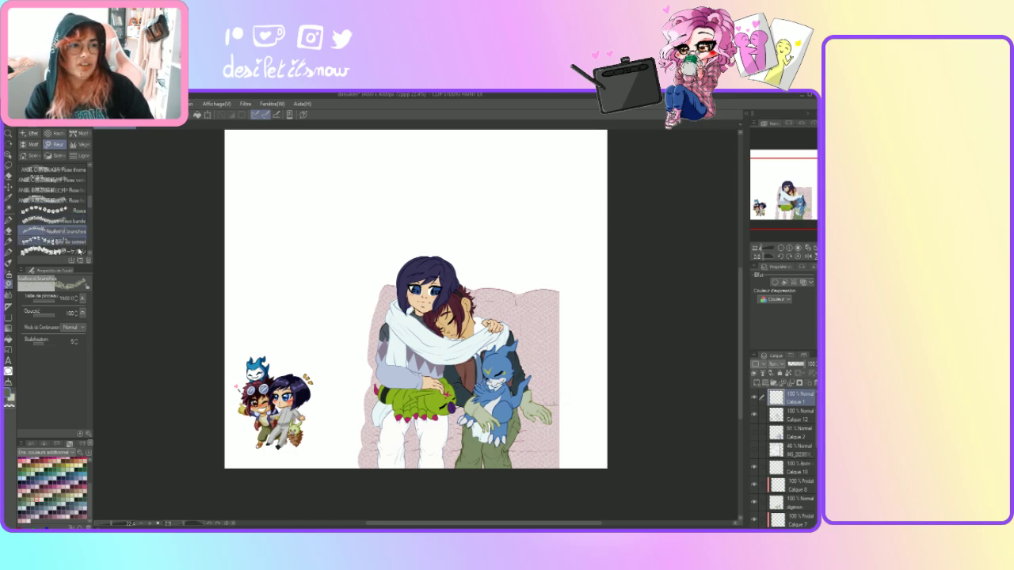
- Try the flower-and-leaf brush listed below the cherry blossom brush with a stroke up the sofa's right side, and undo it
scroll(89, 208, "down", 3)
left_click(76, 221)
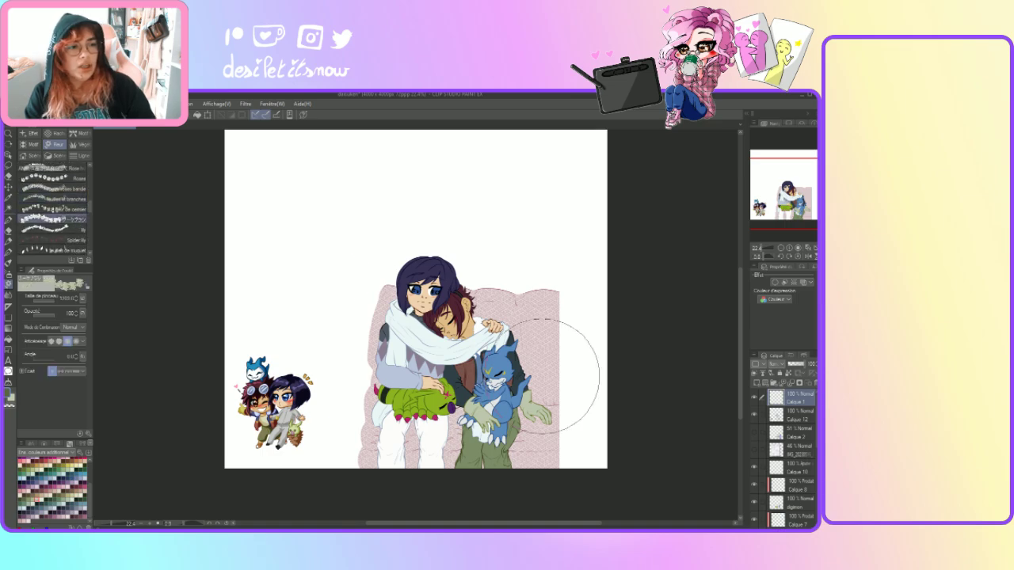
mouse_move(539, 467)
left_mouse_down()
mouse_move(565, 430)
mouse_move(550, 294)
left_mouse_up()
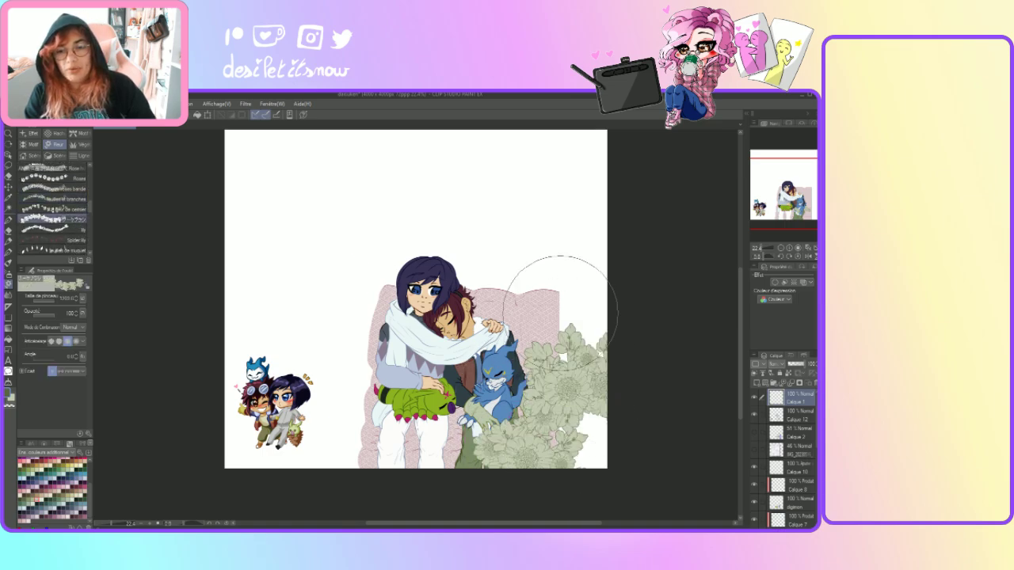
key("ctrl+z")
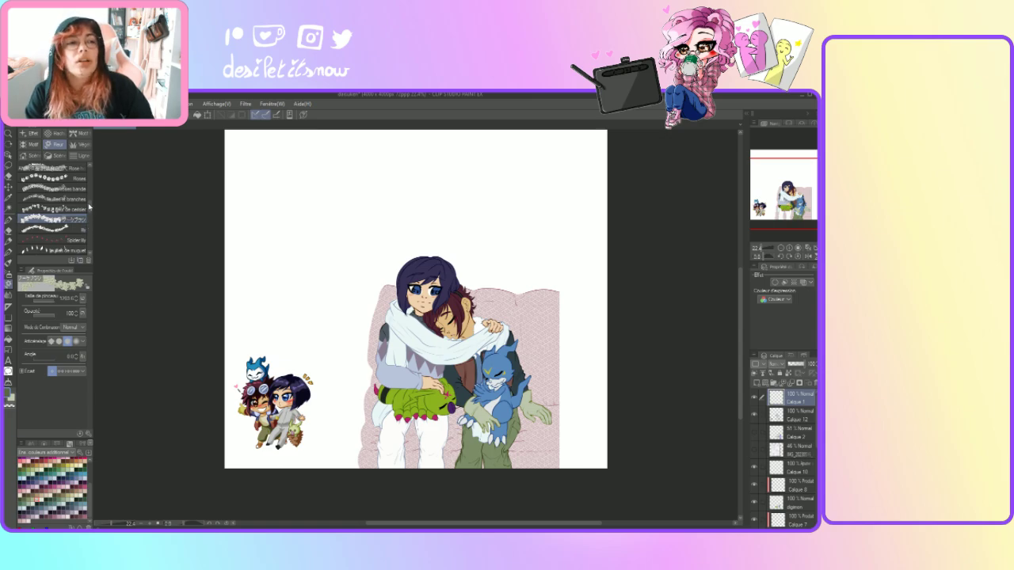
scroll(91, 208, "down", 1)
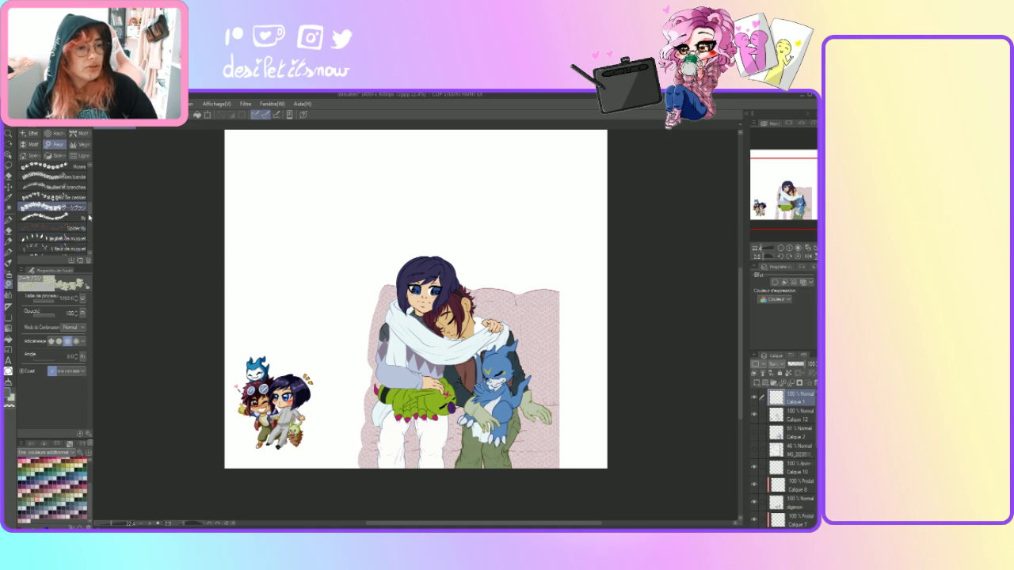
left_click_drag(89, 207, 91, 216)
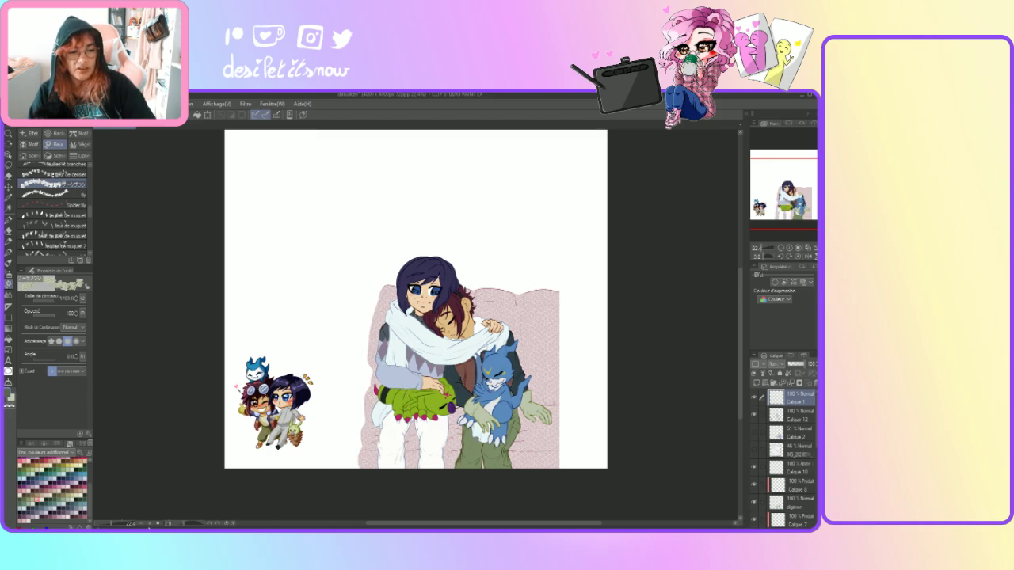
left_click(149, 523)
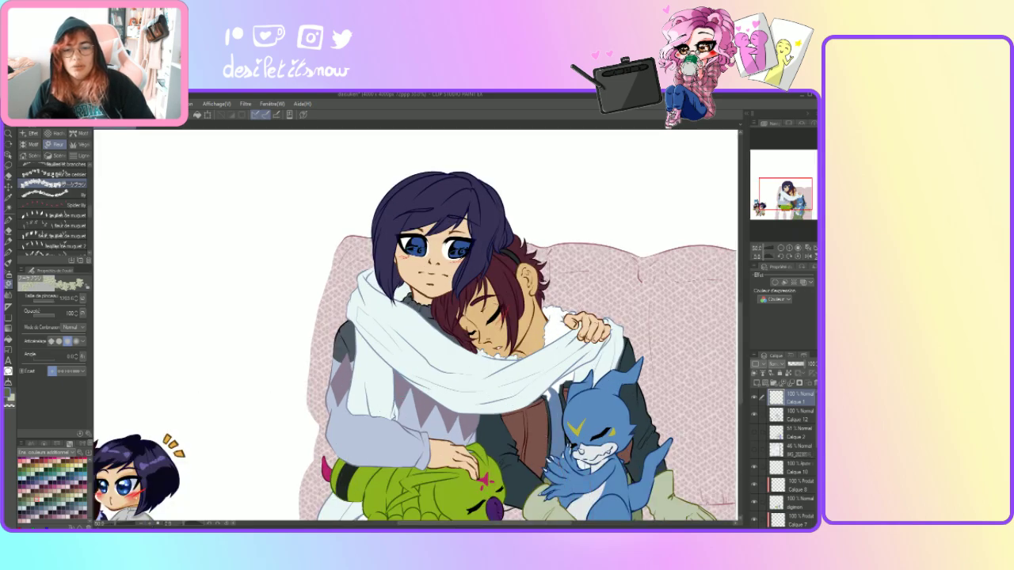
left_click_drag(445, 529, 465, 529)
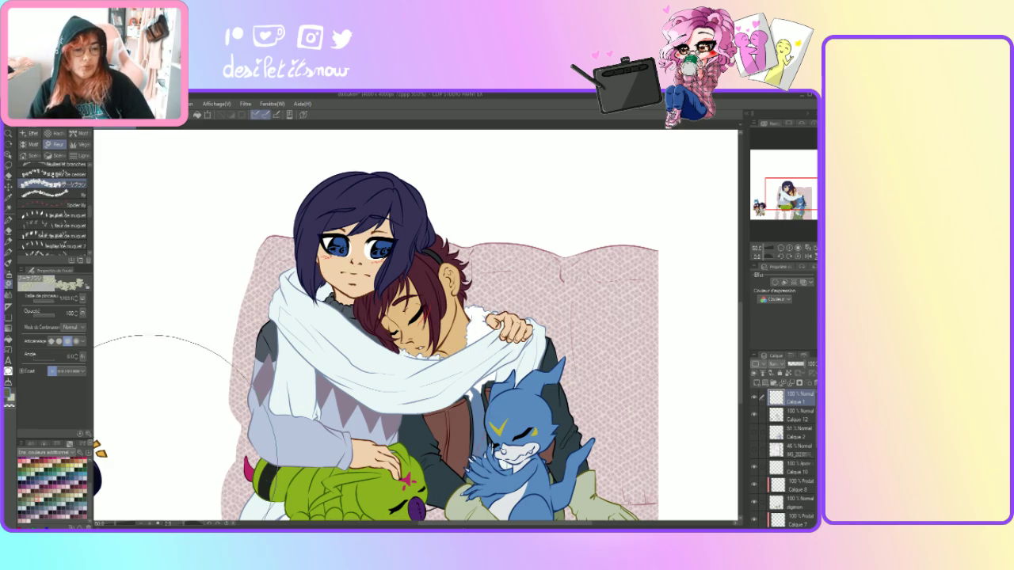
left_click(141, 526)
left_click(141, 525)
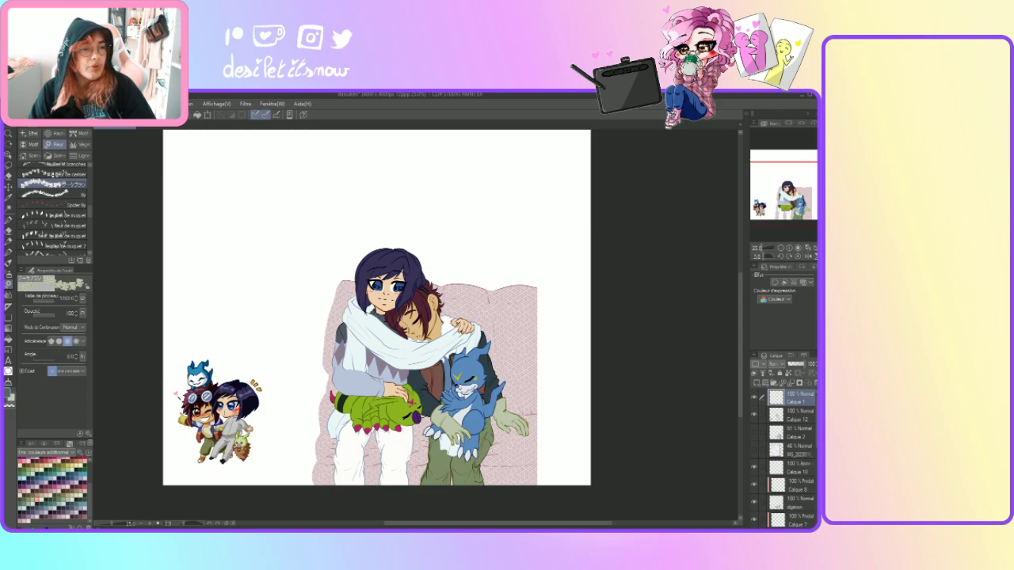
- Select the cosmos flower brush near the end of the brush list and test it with one undone stroke beside the sofa
left_click_drag(90, 216, 93, 257)
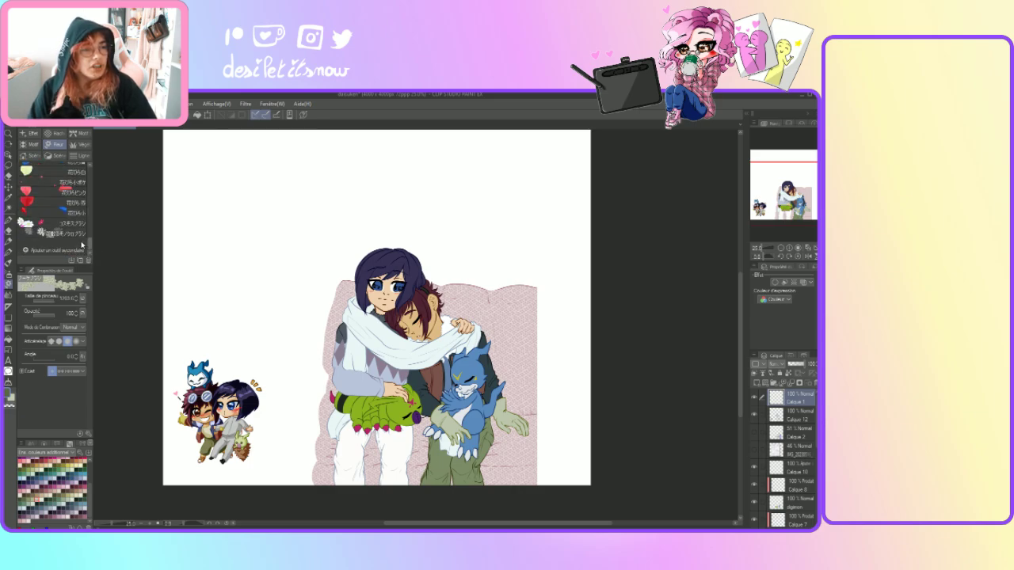
left_click(72, 223)
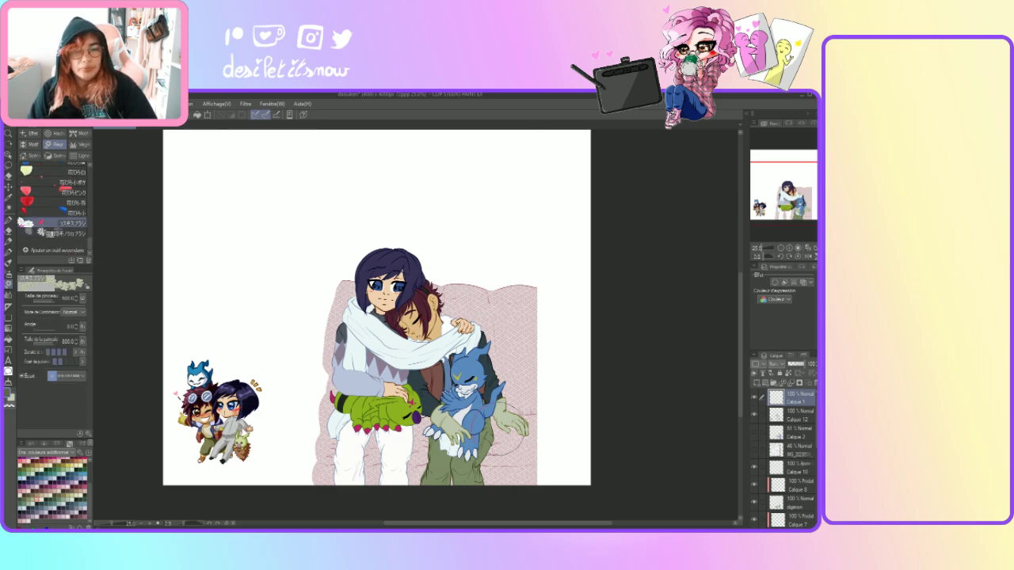
mouse_move(523, 480)
left_mouse_down()
mouse_move(553, 408)
mouse_move(552, 349)
left_mouse_up()
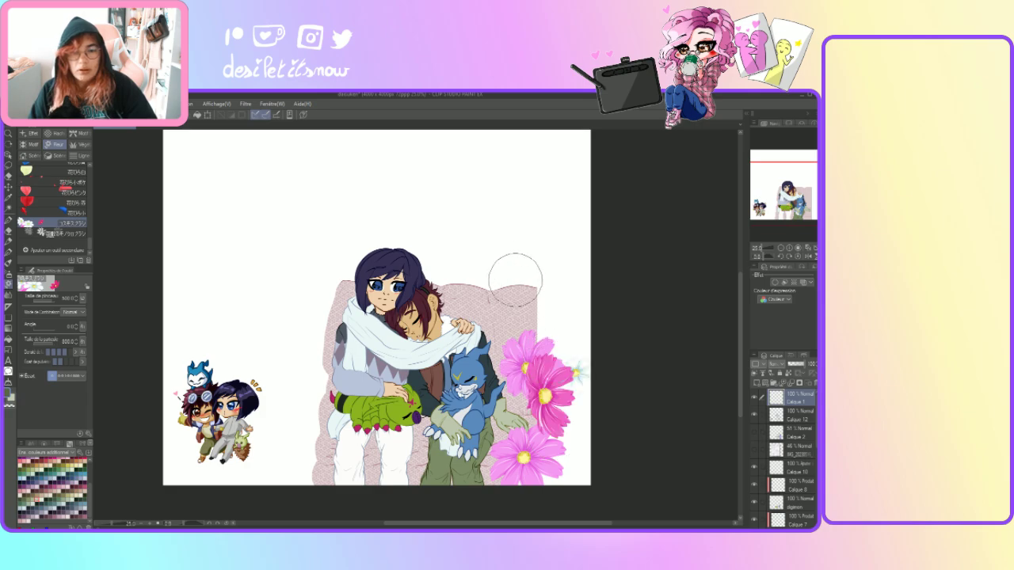
key("ctrl+z")
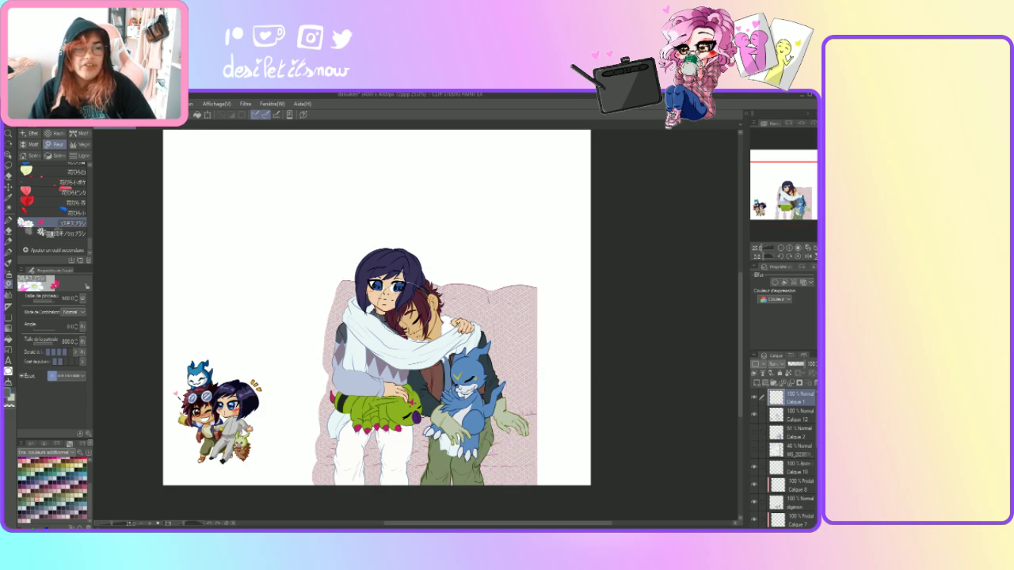
- Try stamping clusters of cosmos flowers at the sofa's upper and lower right, and undo them all
left_click(516, 290)
left_click(557, 389)
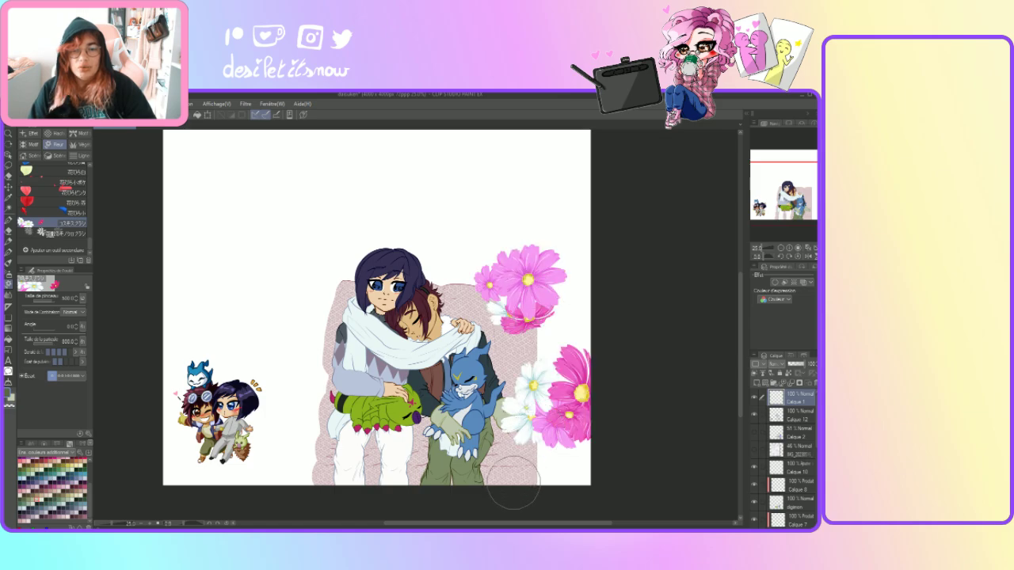
left_click(539, 451)
key("ctrl+z")
key("ctrl+z")
key("ctrl+z")
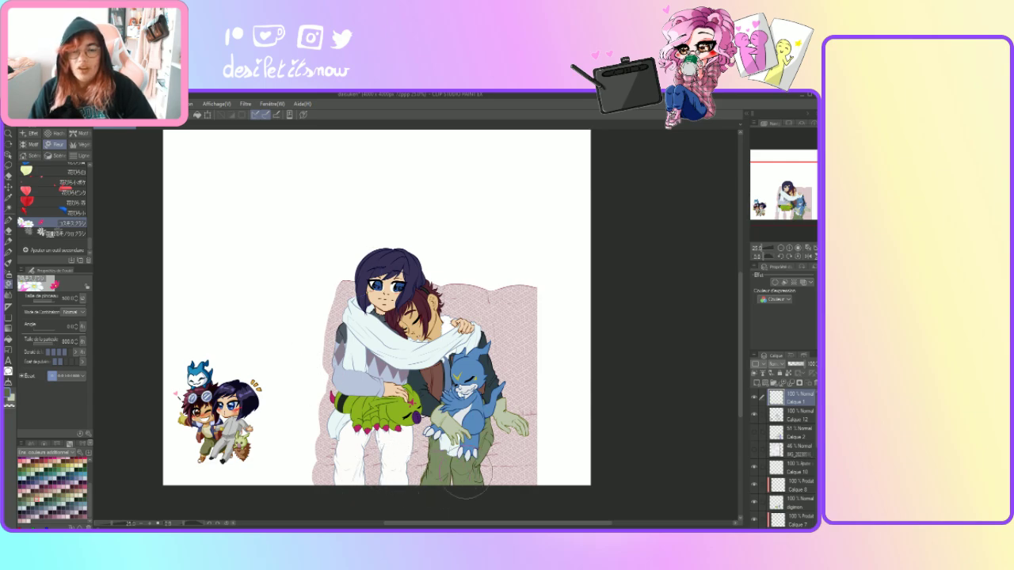
- Try further cosmos flower stamps and short strokes around the sofa's lower right side, and undo them
left_click(531, 416)
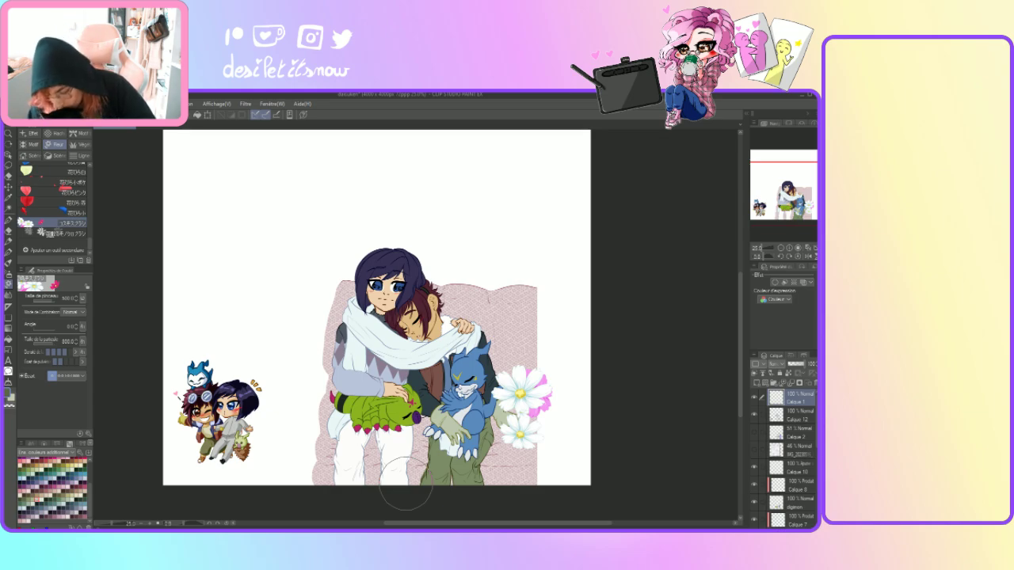
key("ctrl+z")
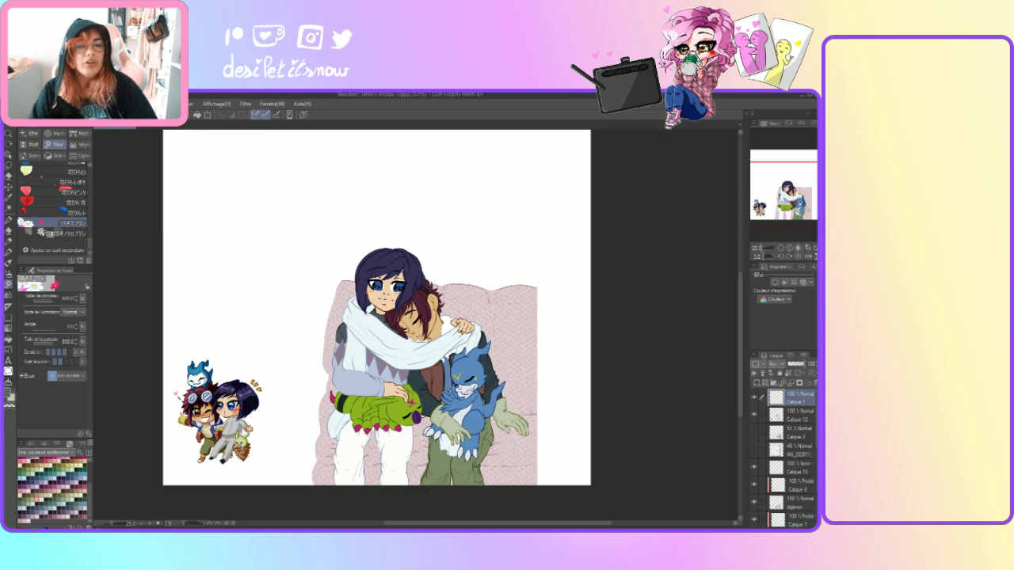
left_click_drag(525, 398, 568, 385)
mouse_move(544, 460)
left_mouse_down()
mouse_move(557, 414)
mouse_move(555, 380)
left_mouse_up()
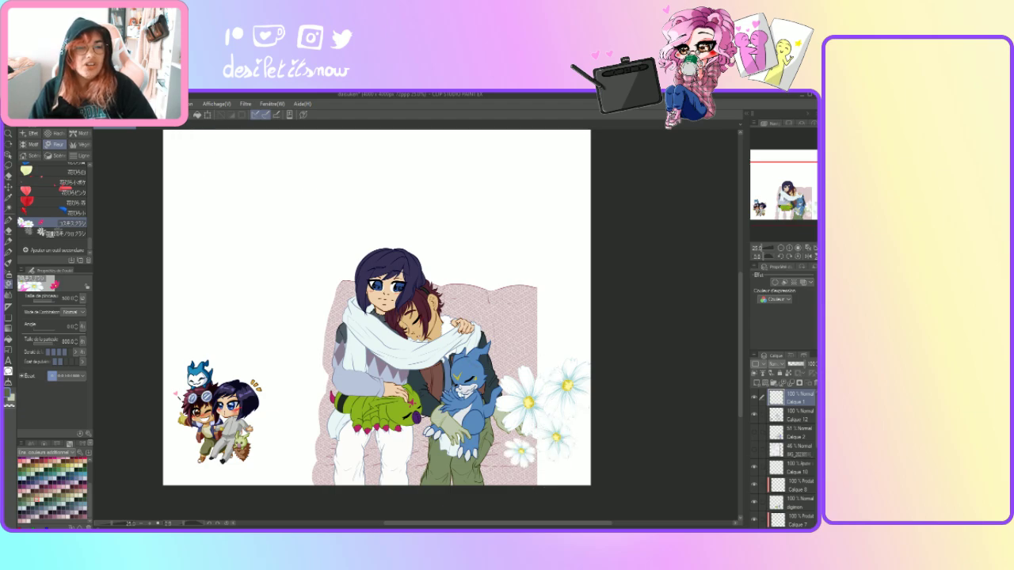
key("ctrl+z")
key("ctrl+z")
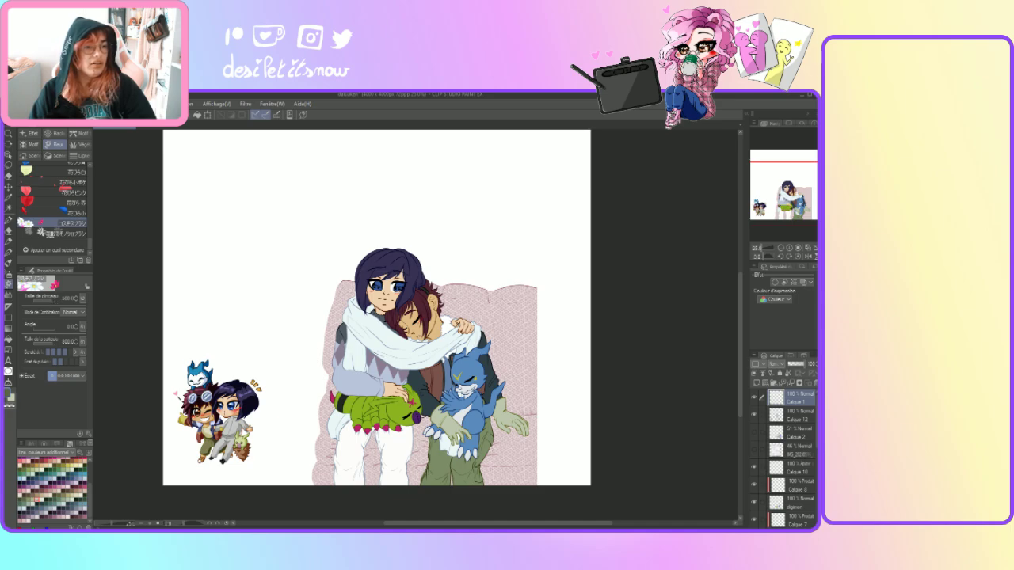
- Reduce the cosmos brush's particle size to about 338 and test it with one undone stroke beside the sofa
left_click(53, 347)
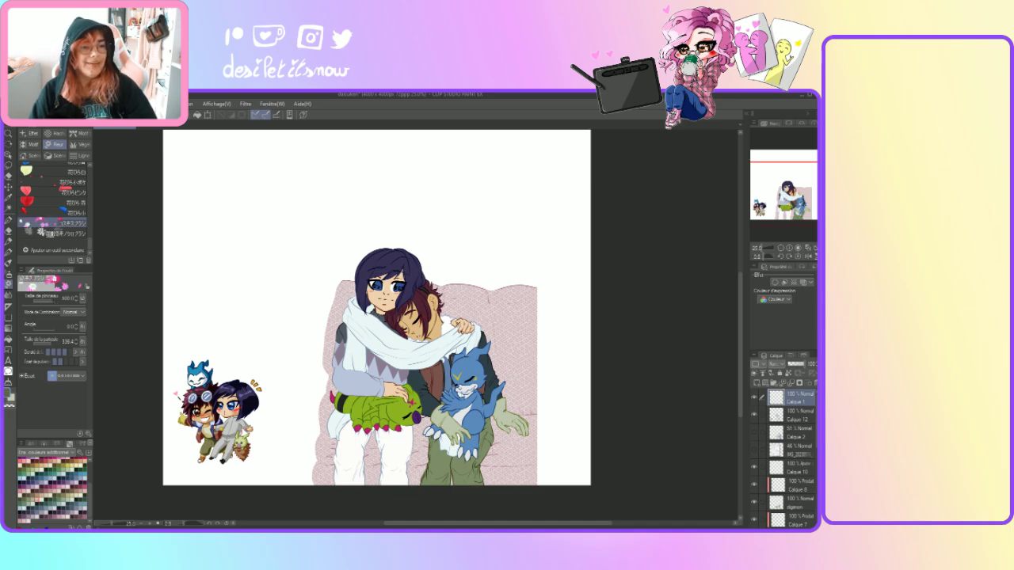
mouse_move(522, 385)
left_mouse_down()
mouse_move(535, 369)
mouse_move(543, 456)
mouse_move(523, 467)
mouse_move(555, 400)
mouse_move(529, 316)
mouse_move(565, 349)
mouse_move(527, 474)
mouse_move(491, 475)
left_mouse_up()
key("ctrl+z")
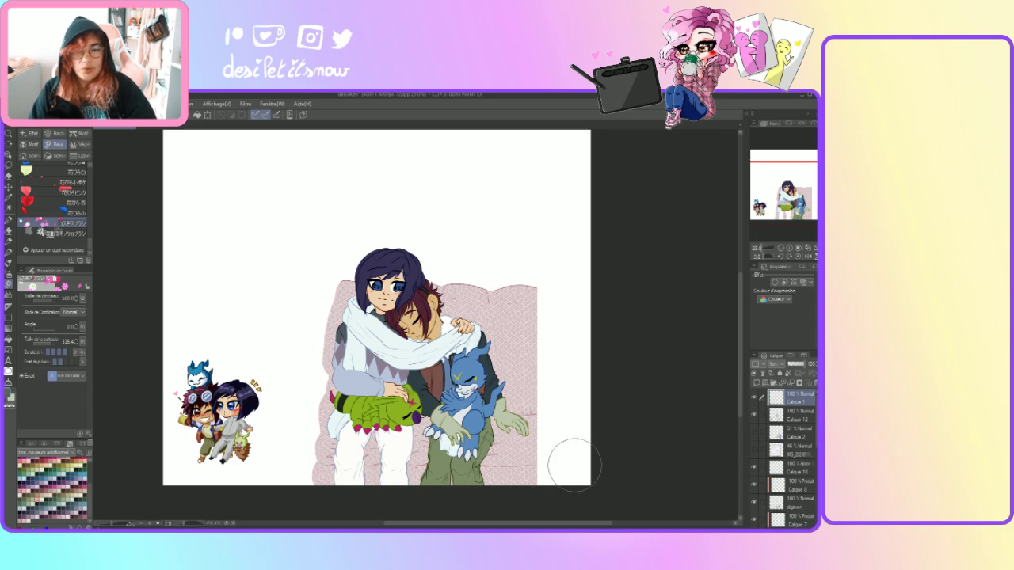
- Multi-select the illustration's visible layers together with Calque 1, skipping the hidden layers
scroll(808, 474, "down", 5)
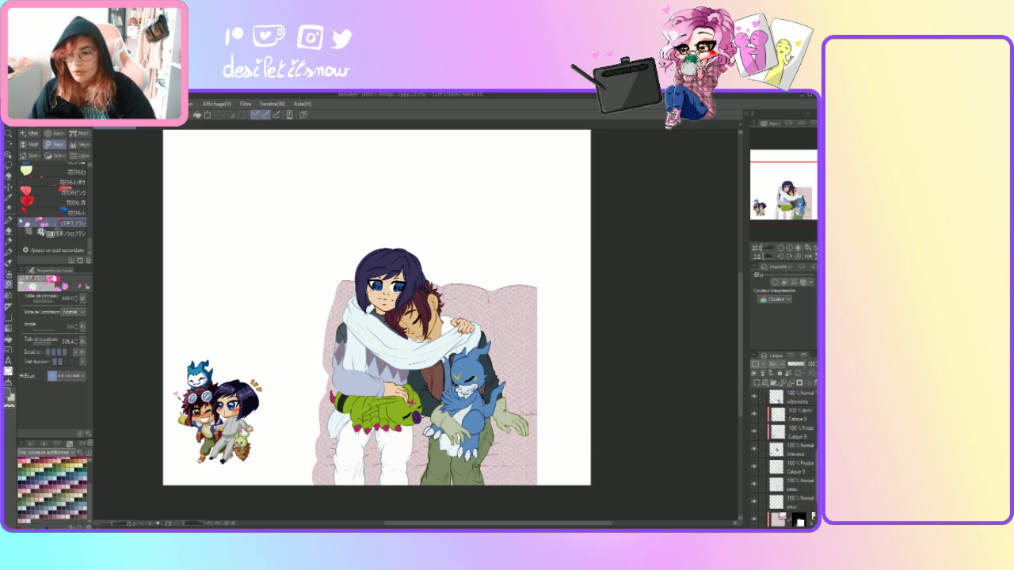
scroll(781, 515, "down", 3)
left_click_drag(765, 460, 765, 417)
scroll(785, 459, "up", 4)
scroll(784, 460, "up", 1)
left_click_drag(765, 481, 765, 406)
scroll(785, 460, "up", 2)
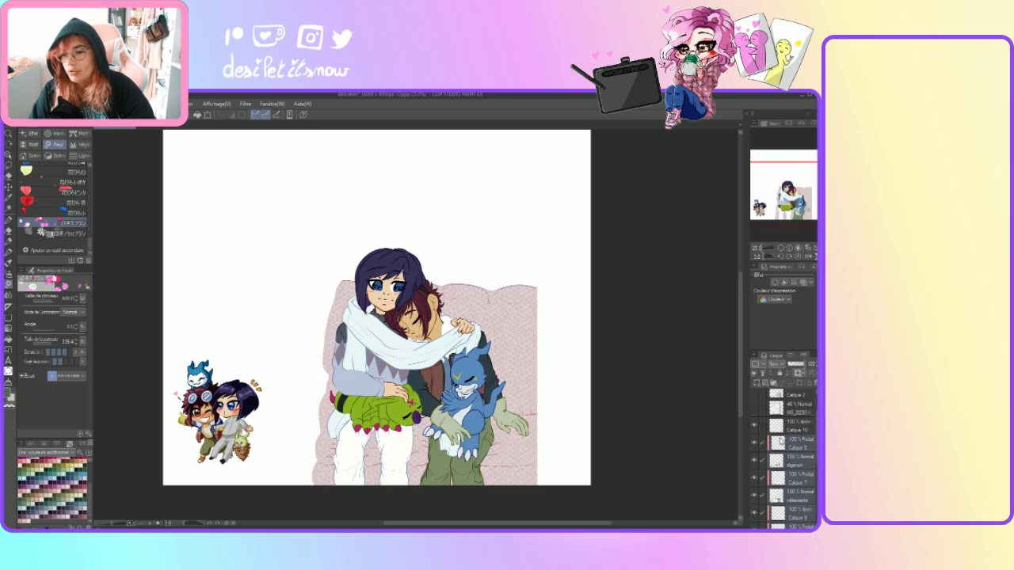
scroll(780, 444, "up", 1)
scroll(809, 425, "up", 1)
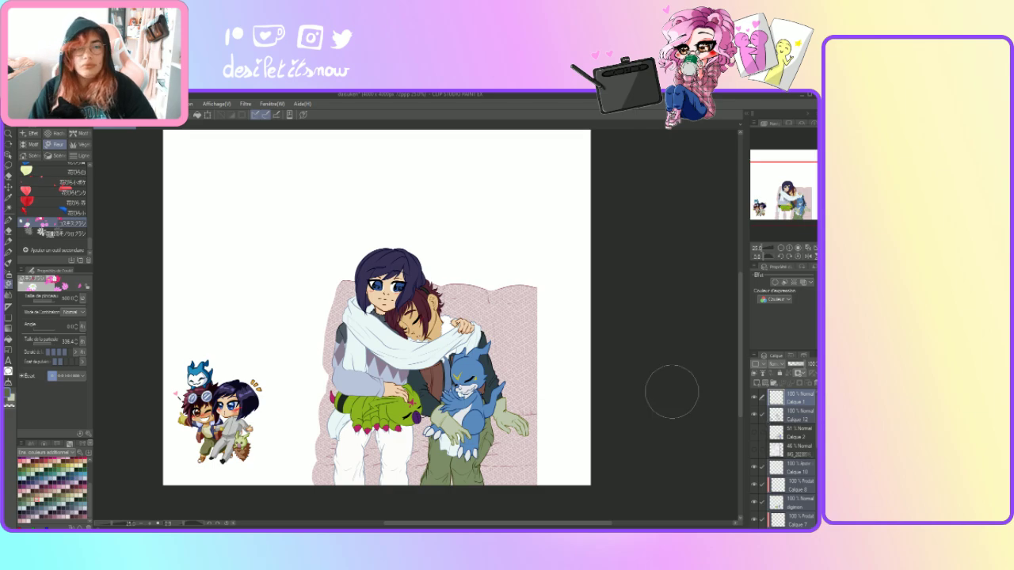
- Lasso the couple on the sofa, leaving out the small chibi group, and move the selection higher on the canvas
left_click(207, 114)
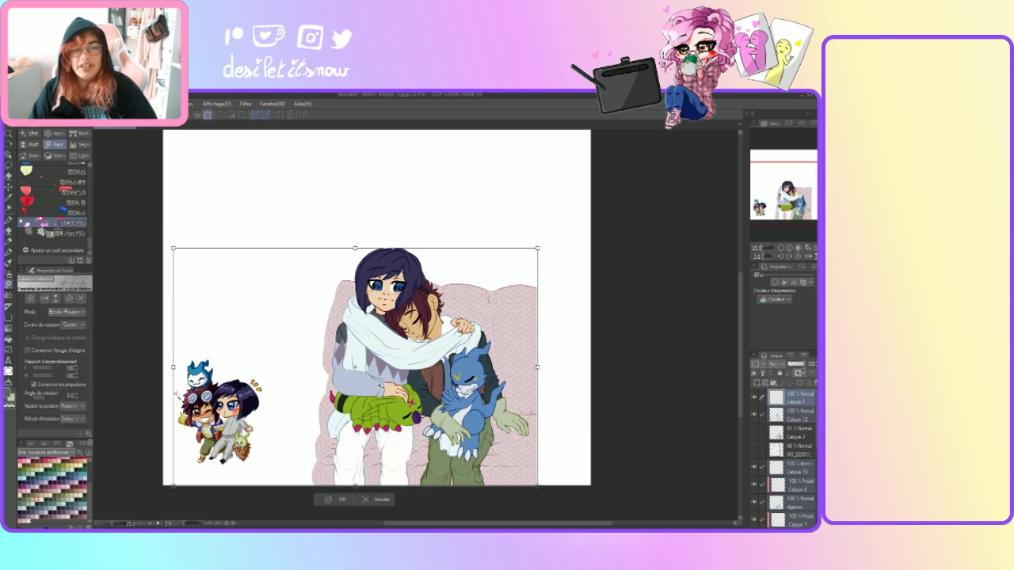
key("Return")
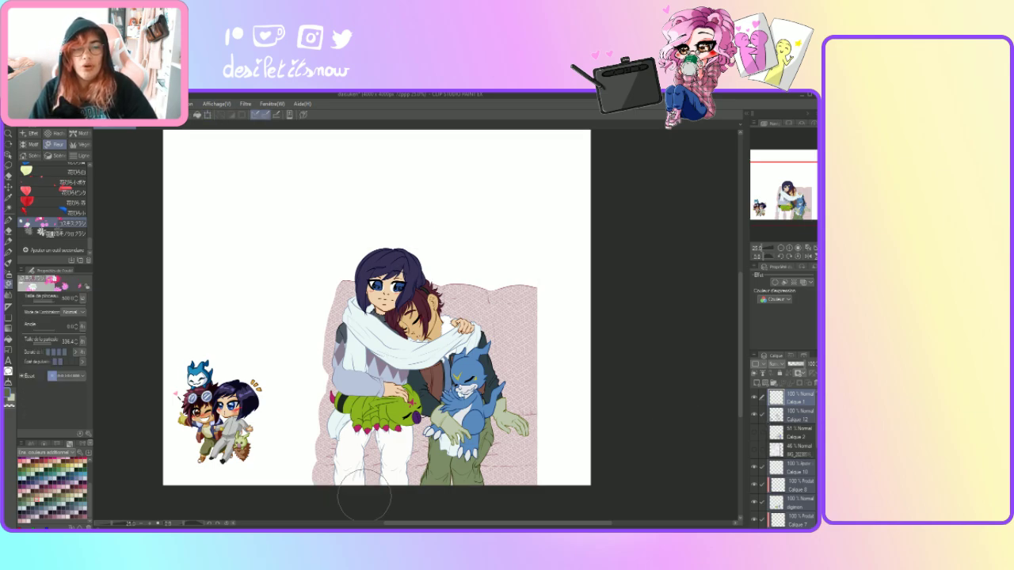
key("m")
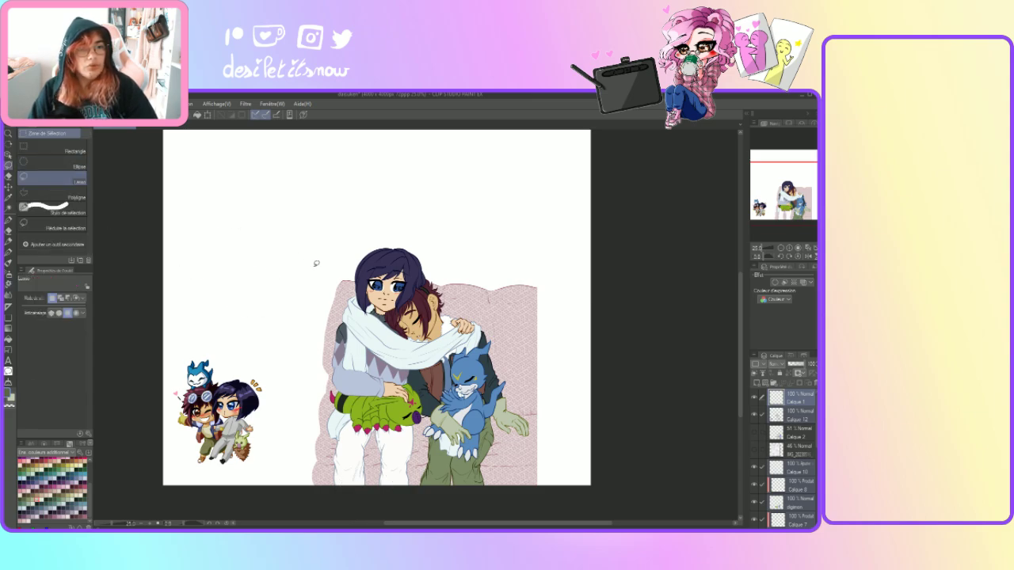
mouse_move(353, 235)
left_mouse_down()
mouse_move(302, 367)
mouse_move(320, 515)
mouse_move(568, 476)
mouse_move(582, 330)
mouse_move(414, 140)
mouse_move(385, 144)
left_mouse_up()
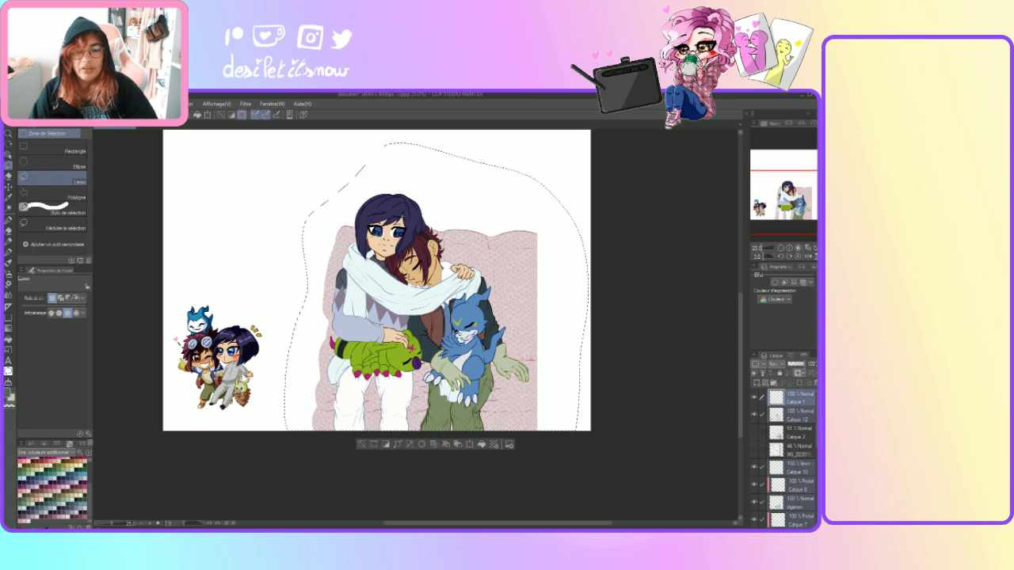
scroll(741, 428, "up", 2)
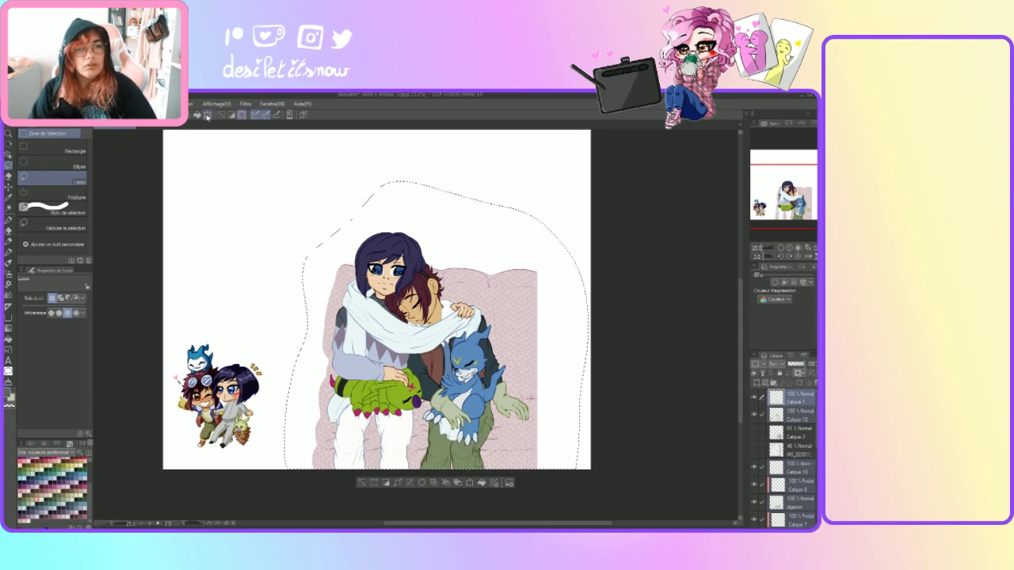
key("ctrl+t")
mouse_move(372, 408)
left_mouse_down()
mouse_move(372, 328)
mouse_move(374, 352)
left_mouse_up()
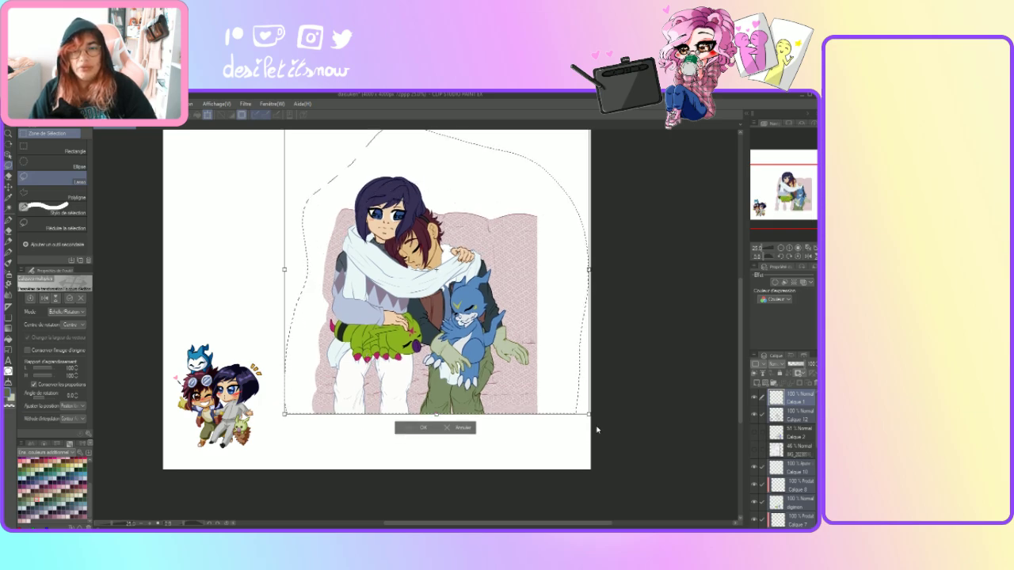
key("Return")
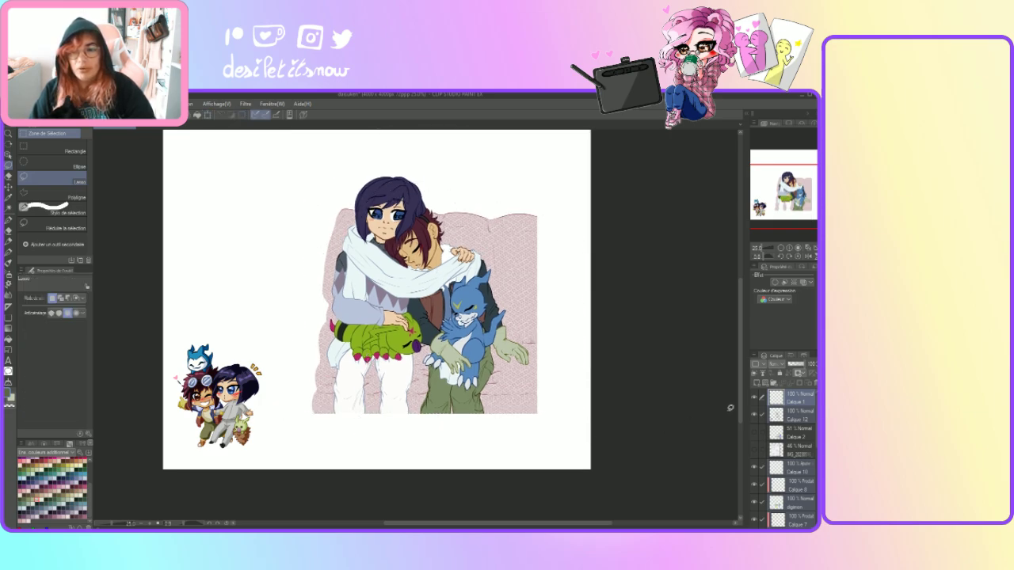
- Make Calque 1 the only active layer, return to the cosmos flower brush and test it with one undone stroke around the sofa's side
left_click_drag(740, 414, 739, 402)
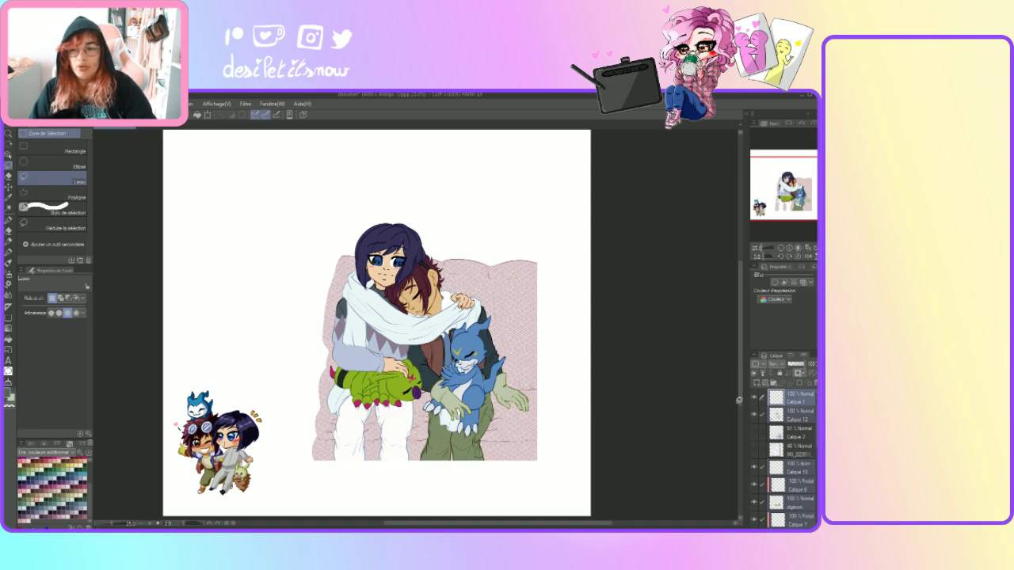
left_click(788, 408)
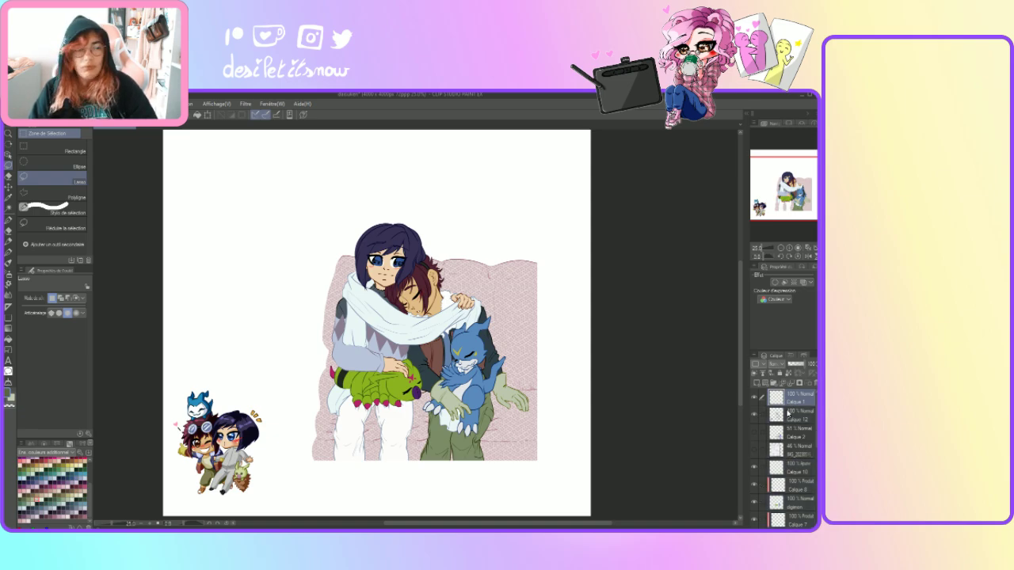
left_click(8, 240)
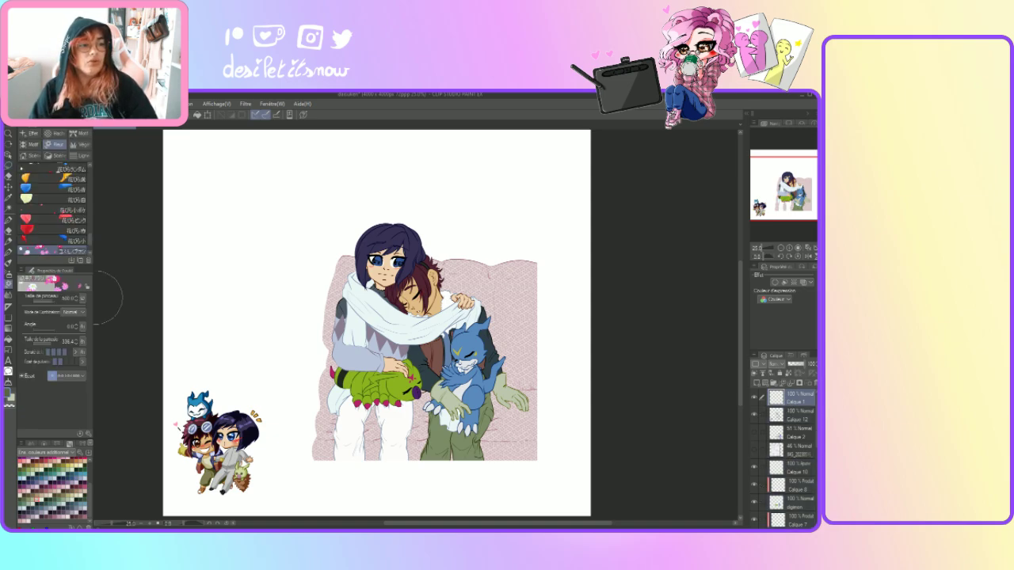
mouse_move(555, 458)
left_mouse_down()
mouse_move(528, 475)
mouse_move(486, 478)
mouse_move(541, 436)
mouse_move(553, 401)
mouse_move(503, 255)
mouse_move(473, 252)
left_mouse_up()
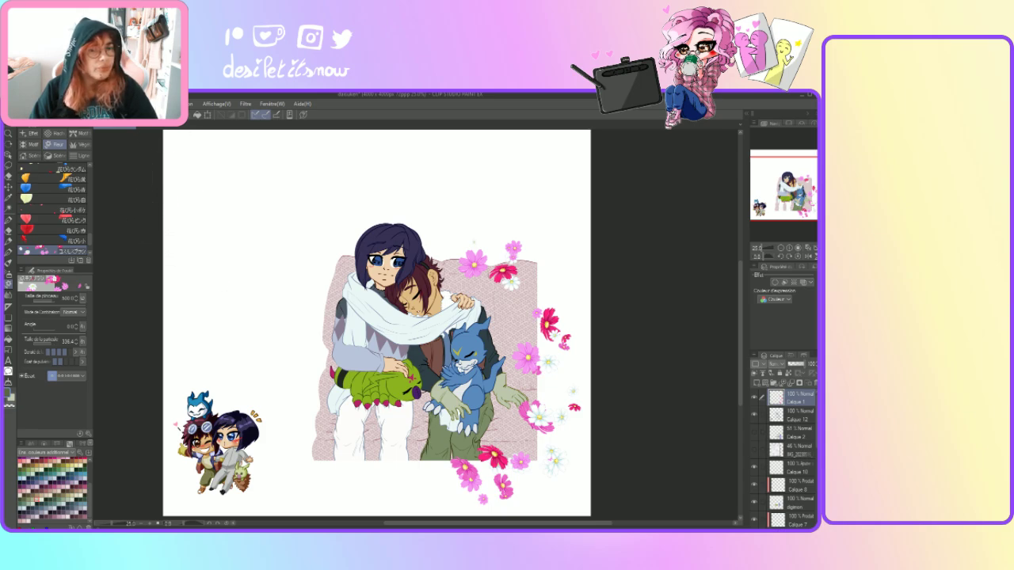
key("ctrl+z")
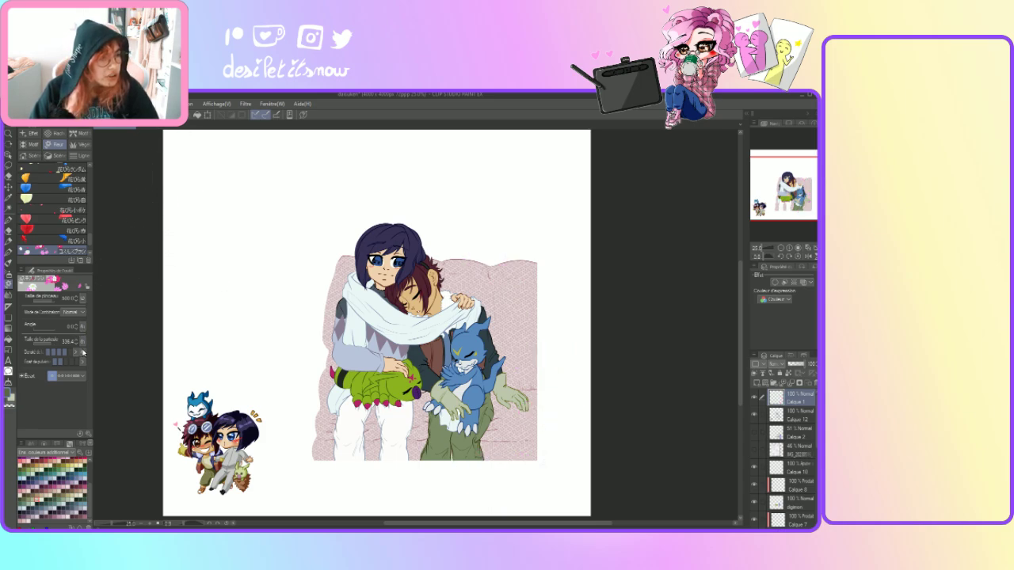
- Try the cosmos brush with the narrowest gap preset and the next wider one, testing each with one undone stroke beside the sofa
left_click(77, 377)
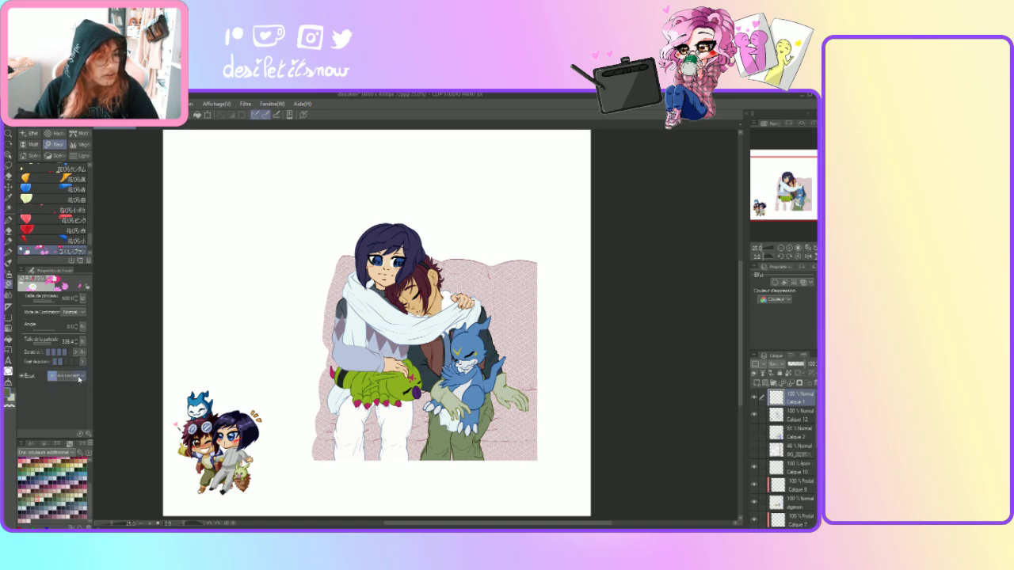
mouse_move(523, 470)
left_mouse_down()
mouse_move(558, 408)
mouse_move(548, 324)
mouse_move(543, 273)
left_mouse_up()
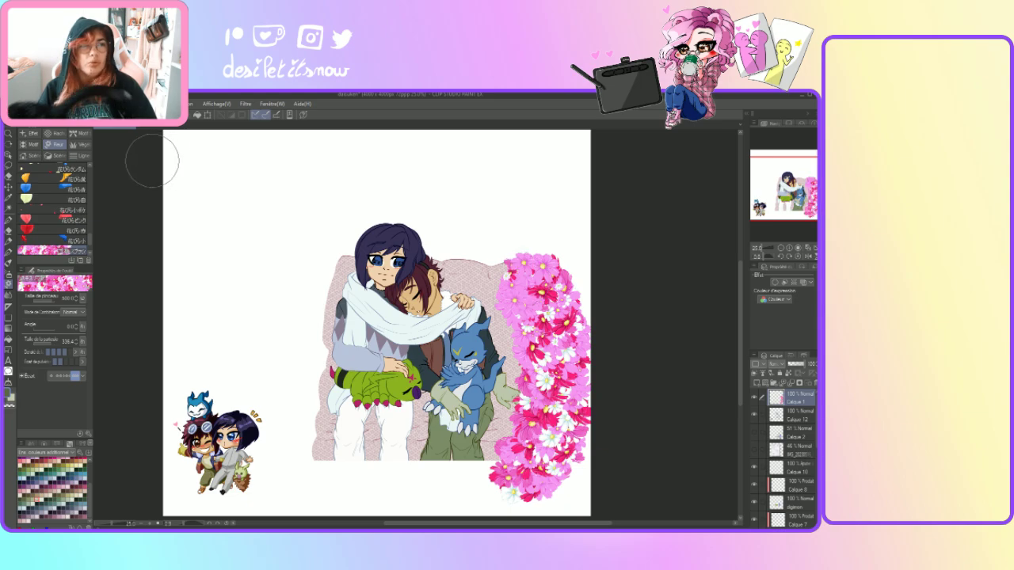
key("ctrl+z")
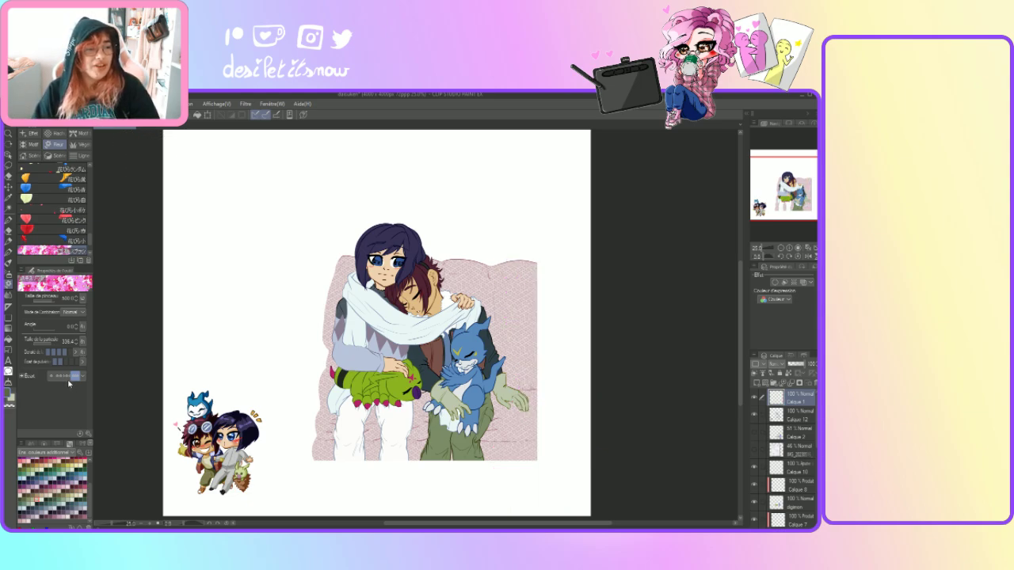
left_click(68, 377)
mouse_move(491, 488)
left_mouse_down()
mouse_move(560, 432)
mouse_move(566, 378)
mouse_move(529, 289)
left_mouse_up()
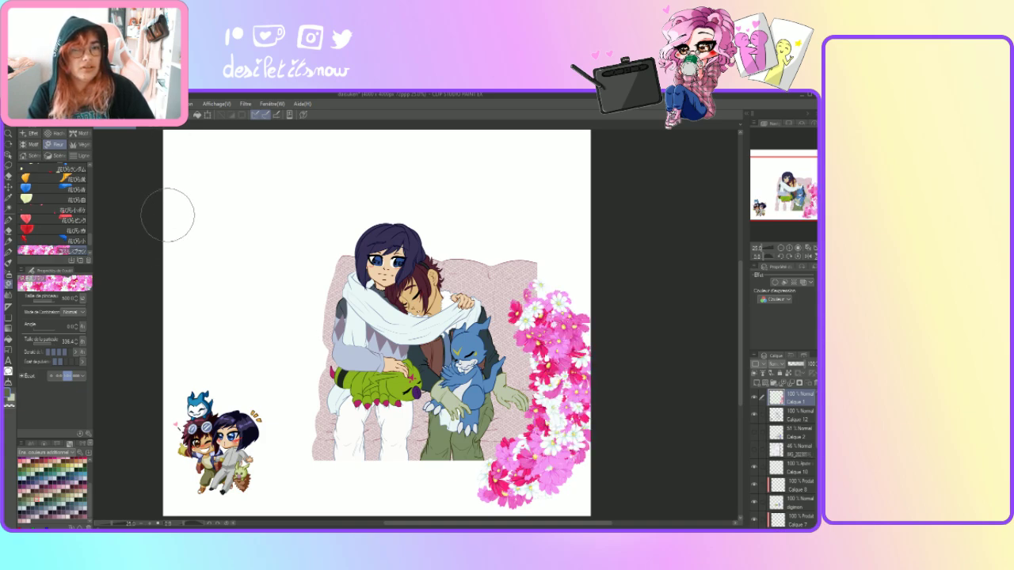
key("ctrl+z")
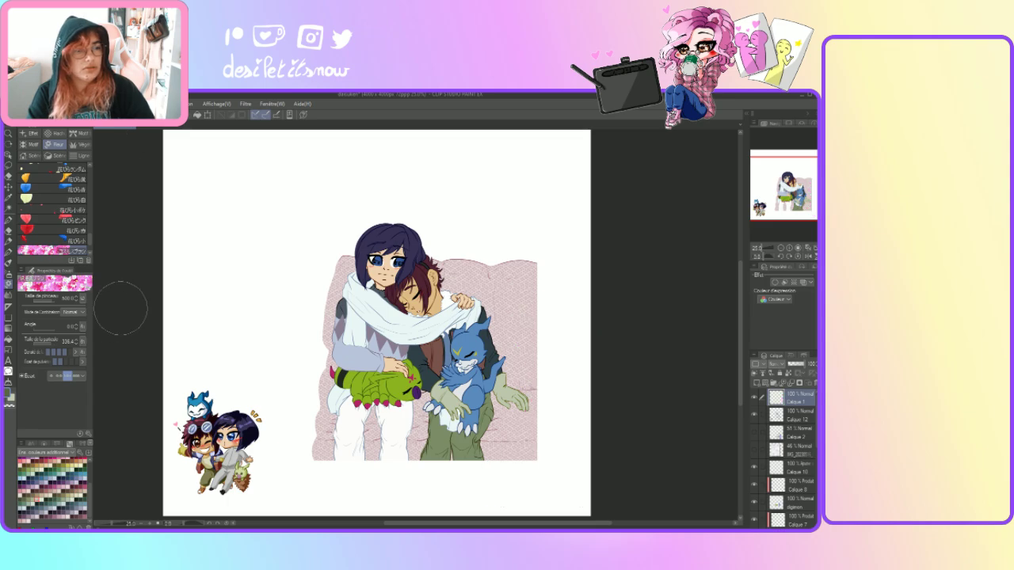
- Widen the cosmos brush's gap by one more preset and test it with an undone stroke along the sofa's edge
left_click(61, 381)
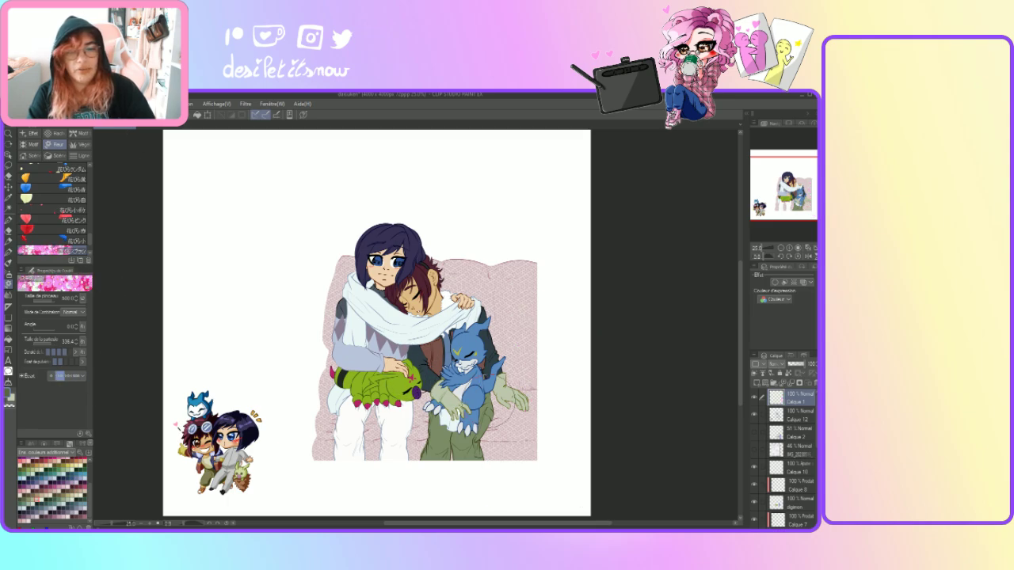
left_click(513, 473)
mouse_move(513, 473)
left_mouse_down()
mouse_move(540, 447)
mouse_move(562, 384)
mouse_move(519, 274)
left_mouse_up()
key("ctrl+z")
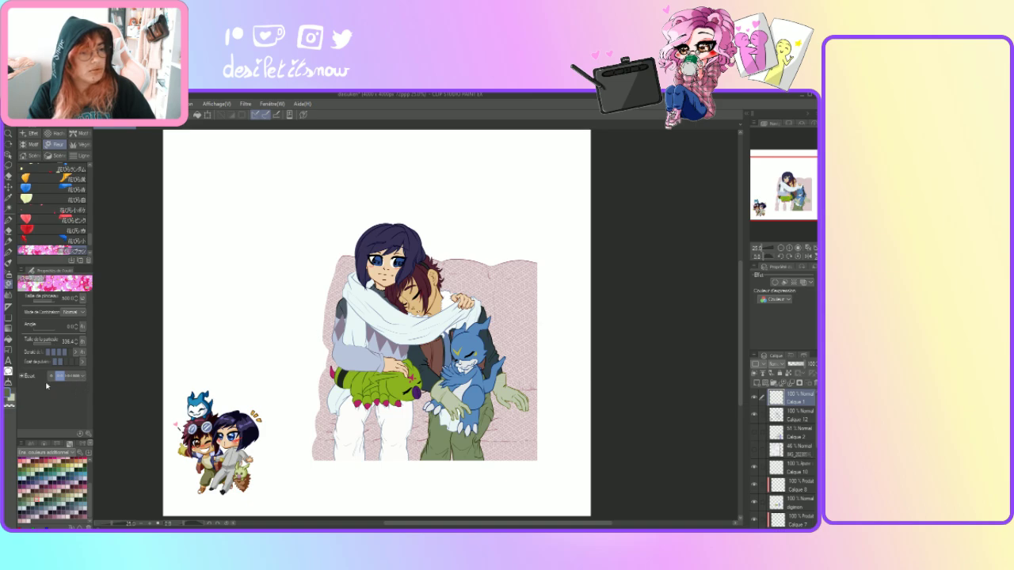
- Raise the brush's spray deviation stepwise to its maximum, testing the levels with undone flower strokes along the sofa's edge
left_click(57, 370)
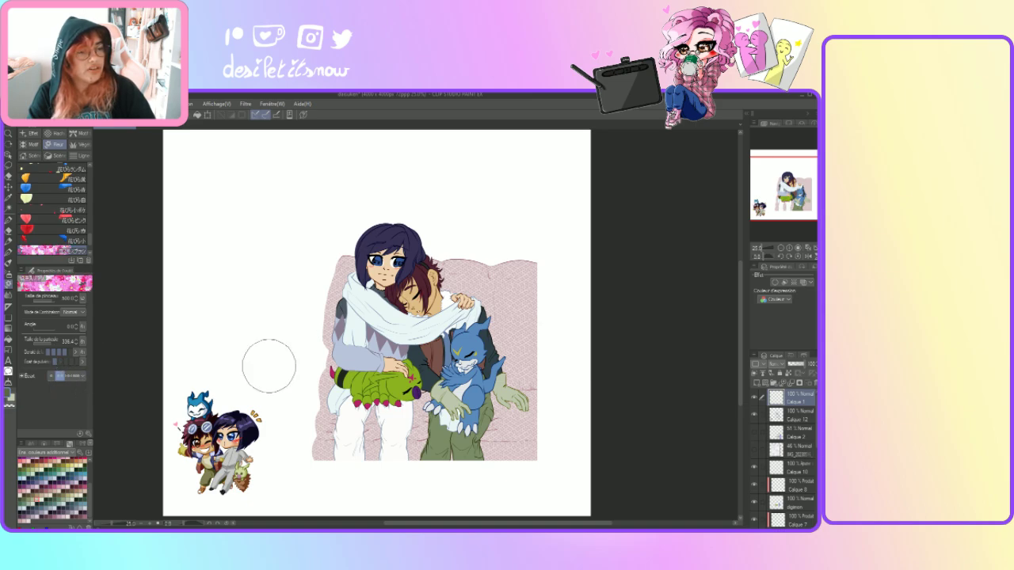
left_click(72, 364)
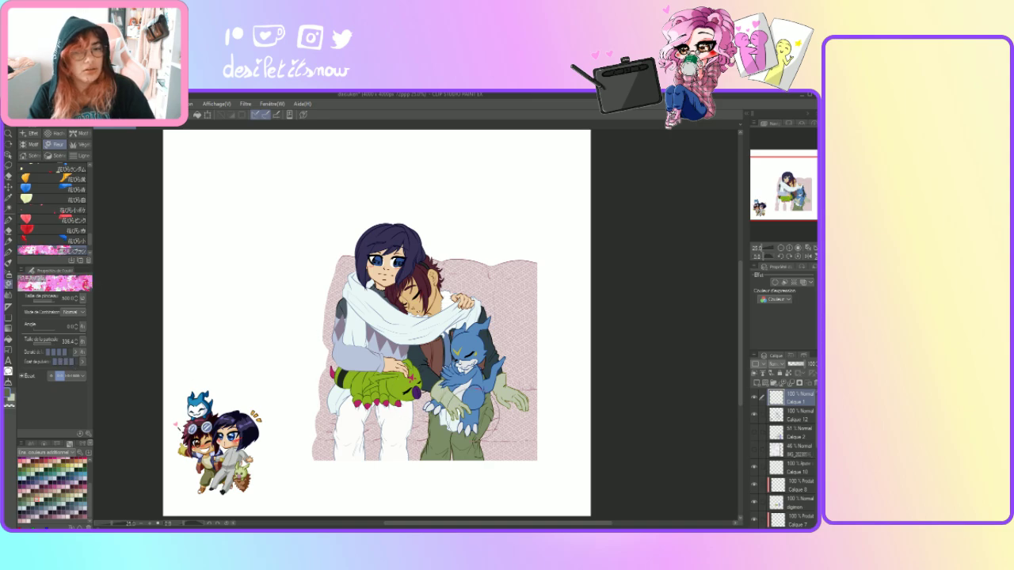
mouse_move(543, 467)
left_mouse_down()
mouse_move(552, 296)
mouse_move(527, 246)
left_mouse_up()
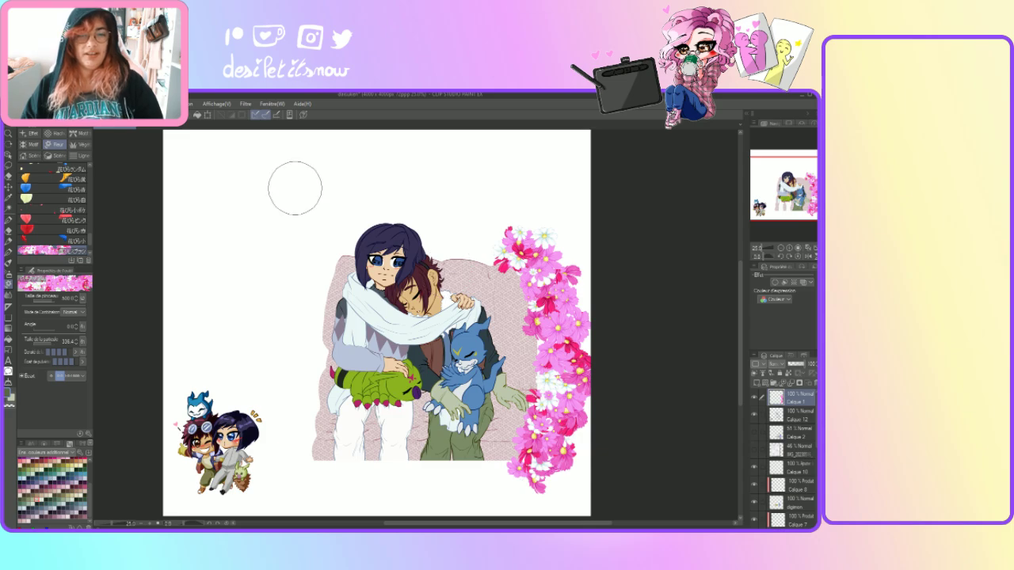
key("ctrl+z")
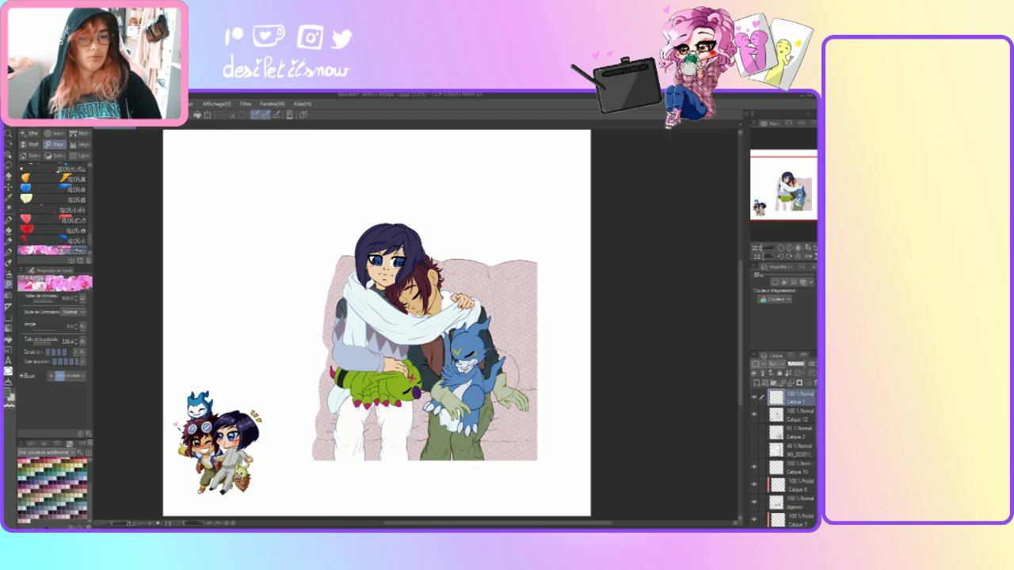
left_click(531, 472)
mouse_move(531, 467)
left_mouse_down()
mouse_move(542, 420)
mouse_move(536, 287)
mouse_move(515, 269)
left_mouse_up()
key("ctrl+z")
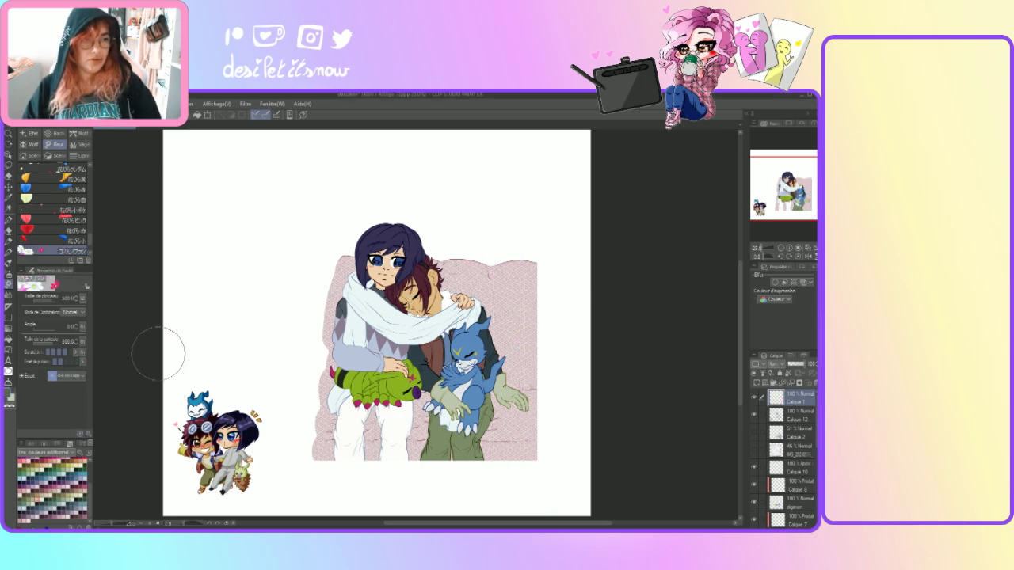
- With the cosmos brush's original gap preset, set spray deviation to maximum, stamp flowers at three spots around the sofa, and undo them
left_click(77, 364)
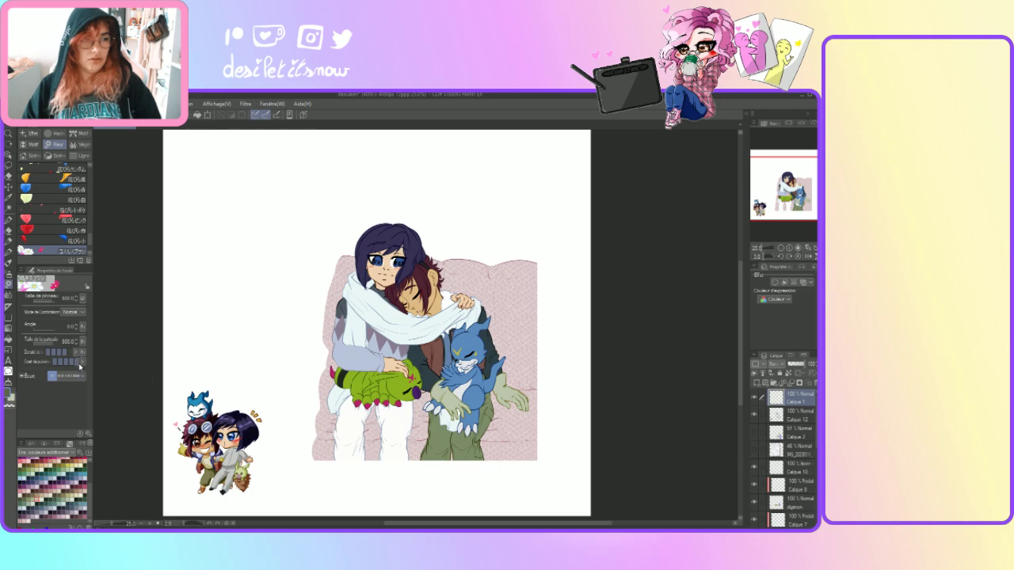
left_click(517, 476)
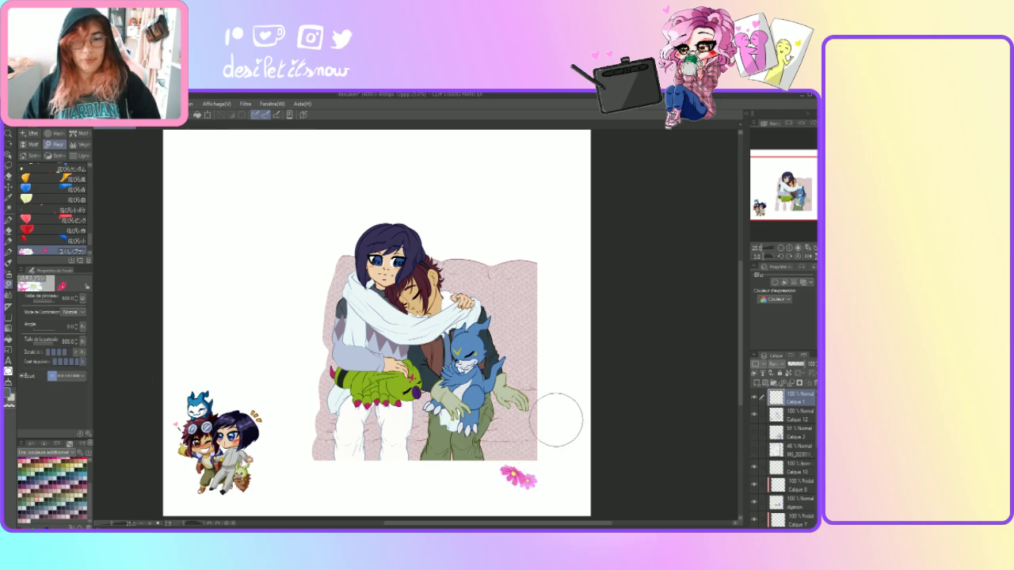
left_click(557, 361)
left_click(485, 254)
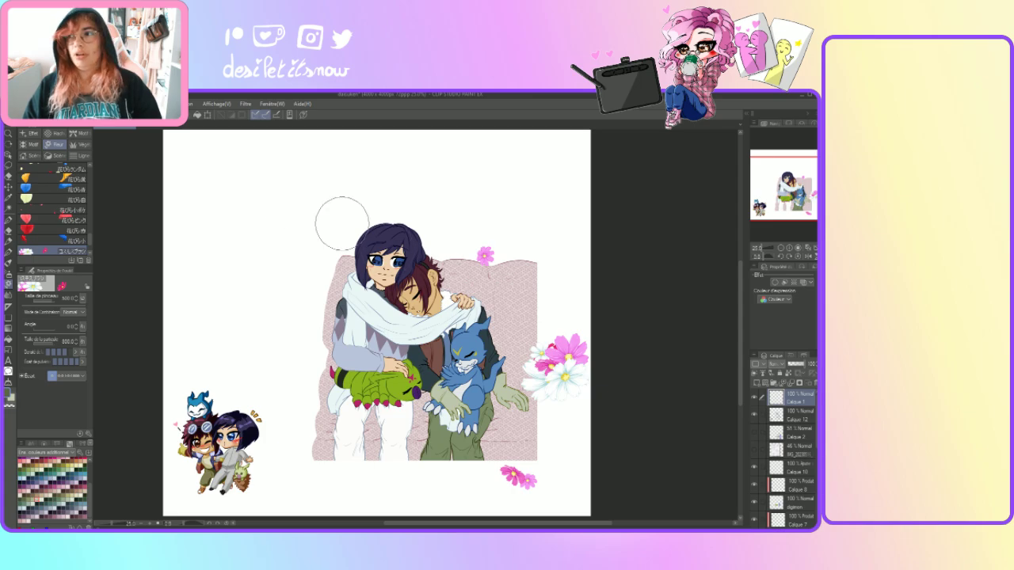
key("ctrl+z")
key("ctrl+z")
key("ctrl+z")
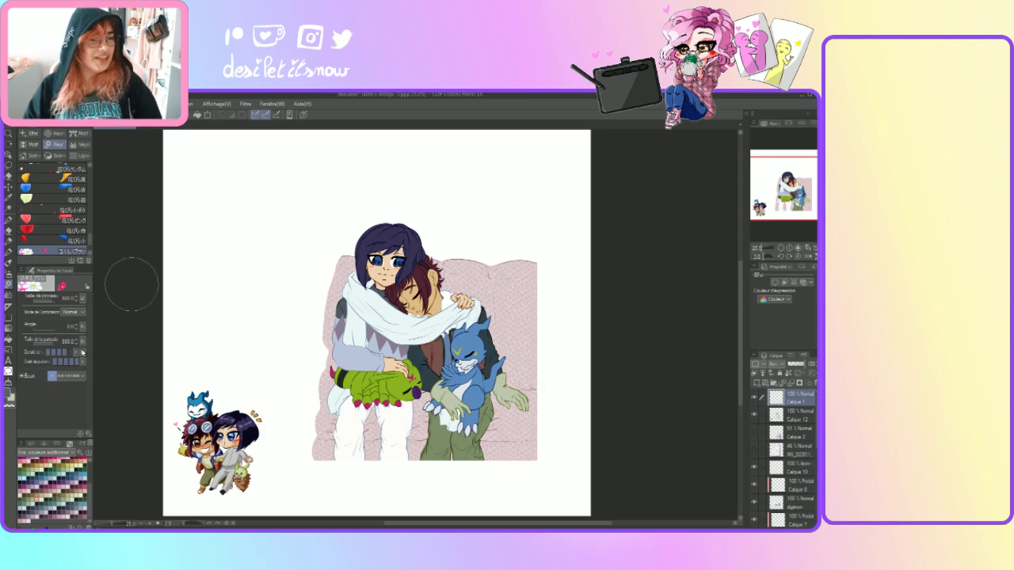
- Lower the cosmos brush's spray deviation to its lowest level, stamp large flowers around the sofa as a test, and clear them
left_click(48, 363)
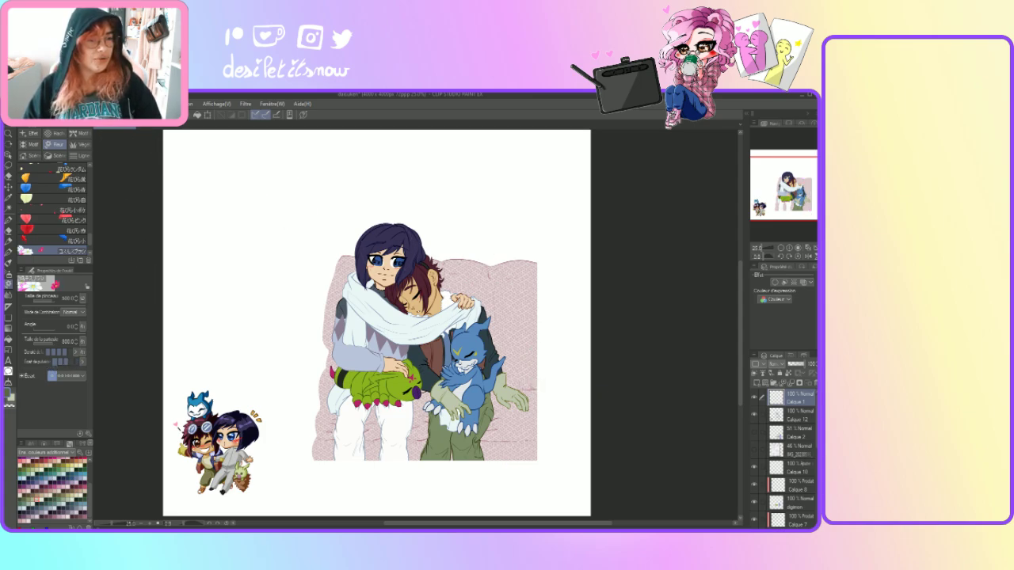
left_click(53, 363)
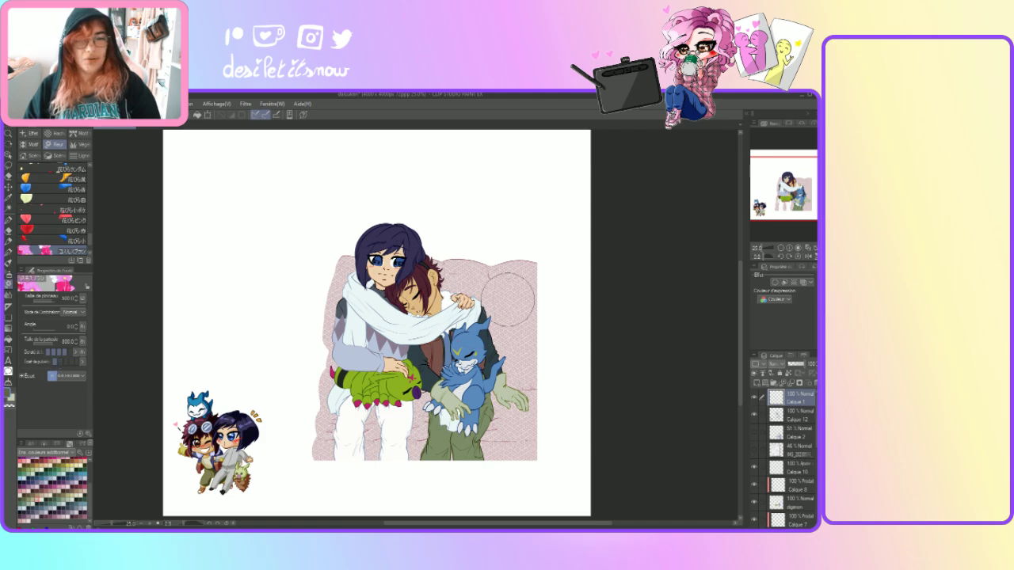
left_click(495, 265)
left_click(546, 392)
left_click(479, 475)
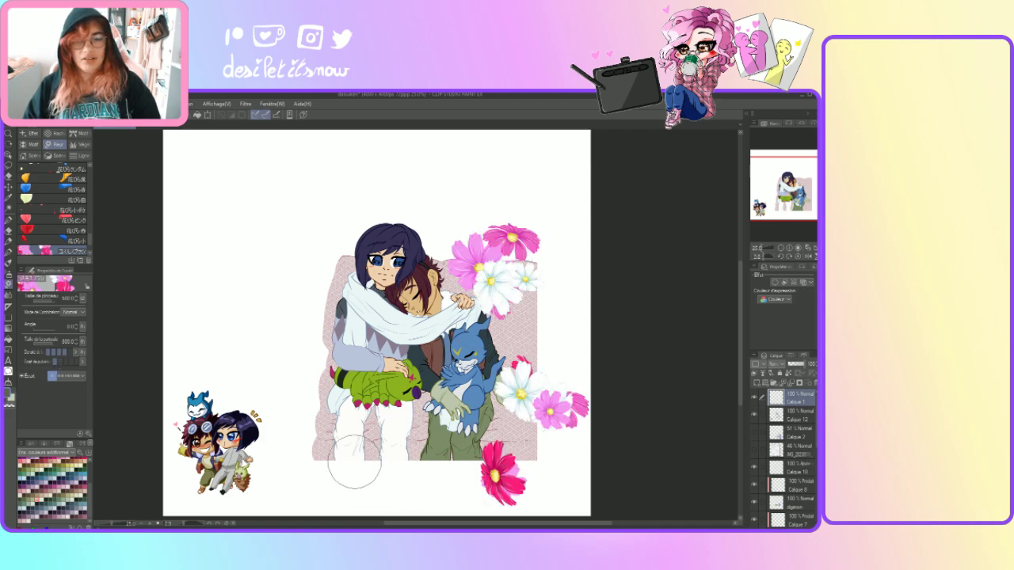
left_click(352, 458)
key("Delete")
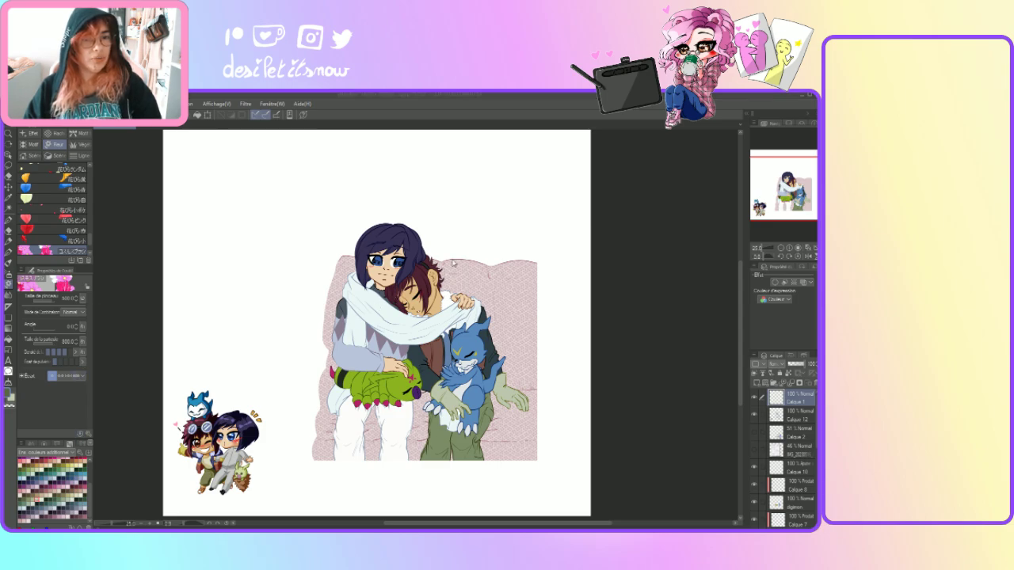
- Set the cosmos brush's particle size to 600, test it with a stroke along the sofa's outer edge, and undo it
key("x")
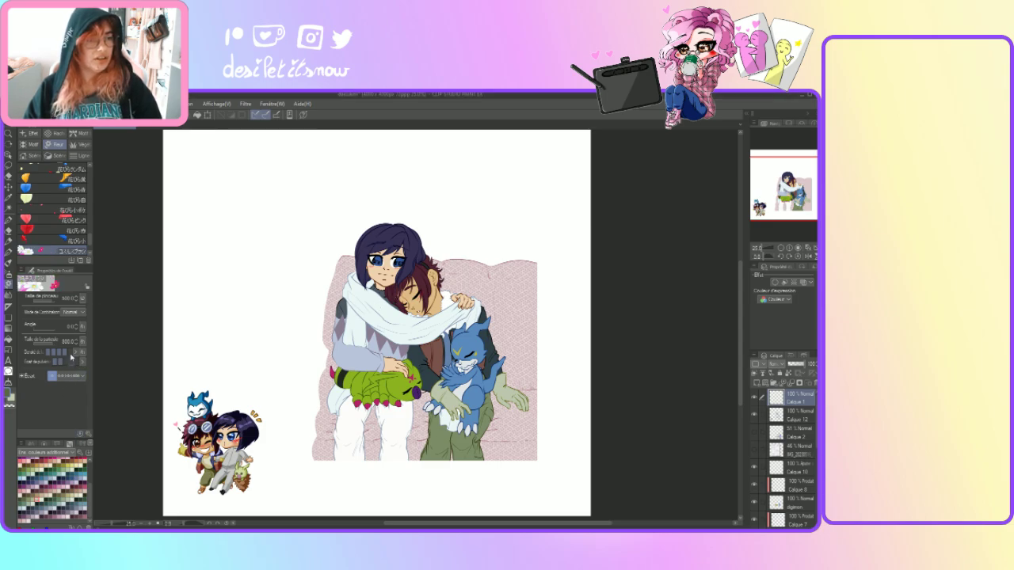
left_click(53, 345)
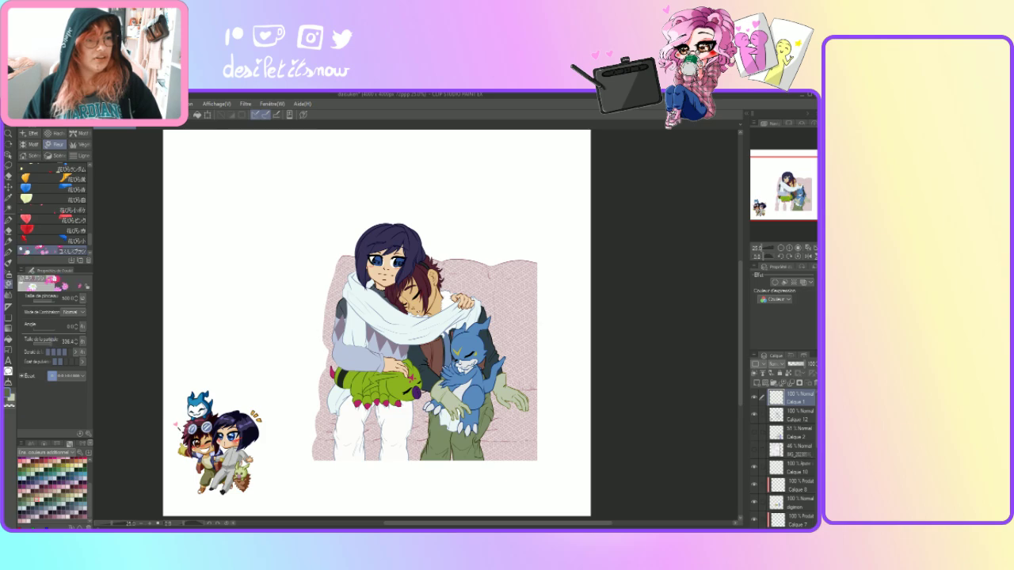
left_click(53, 345)
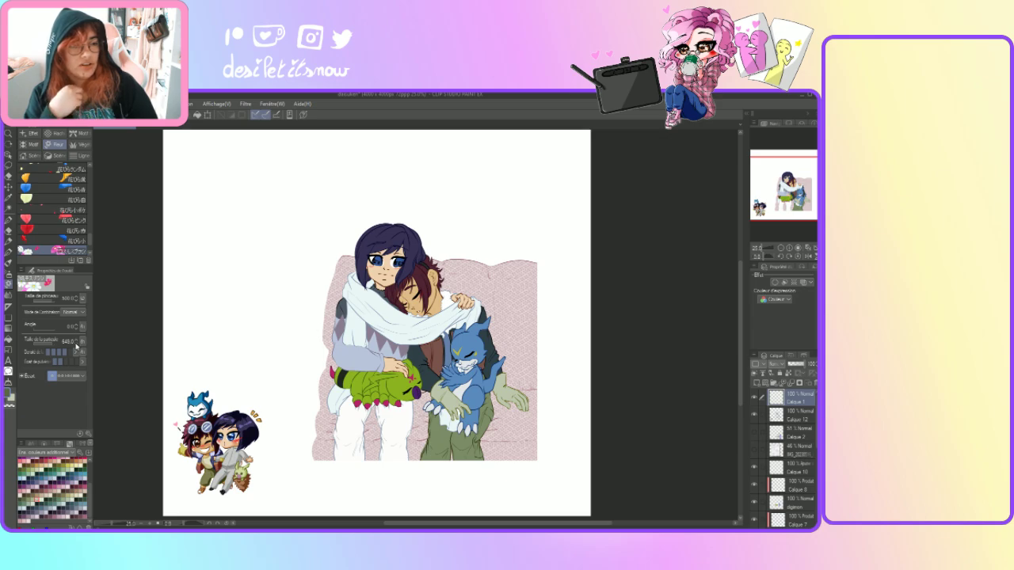
left_click_drag(76, 345, 75, 346)
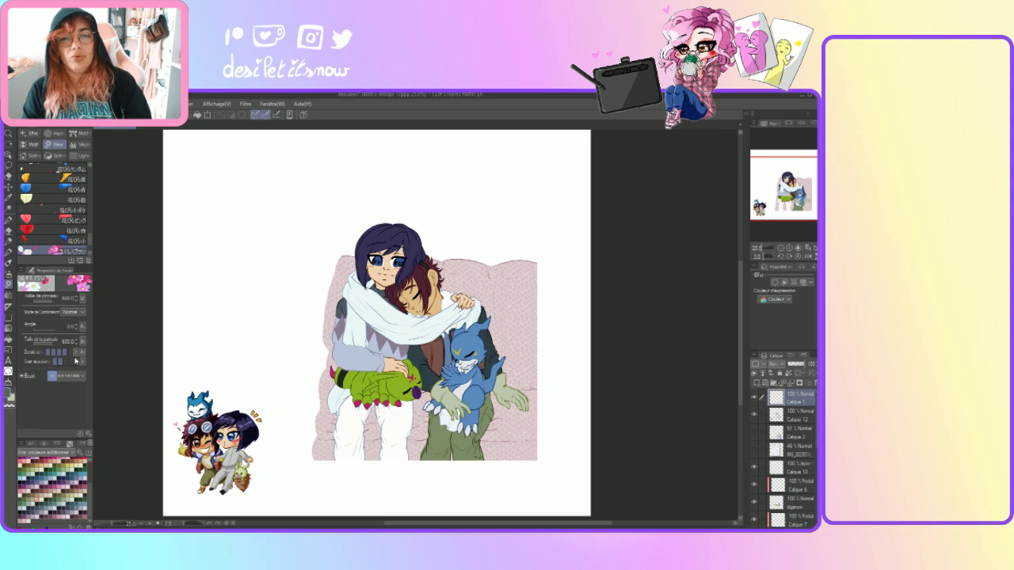
mouse_move(527, 471)
left_mouse_down()
mouse_move(546, 436)
mouse_move(543, 362)
mouse_move(525, 301)
mouse_move(474, 251)
left_mouse_up()
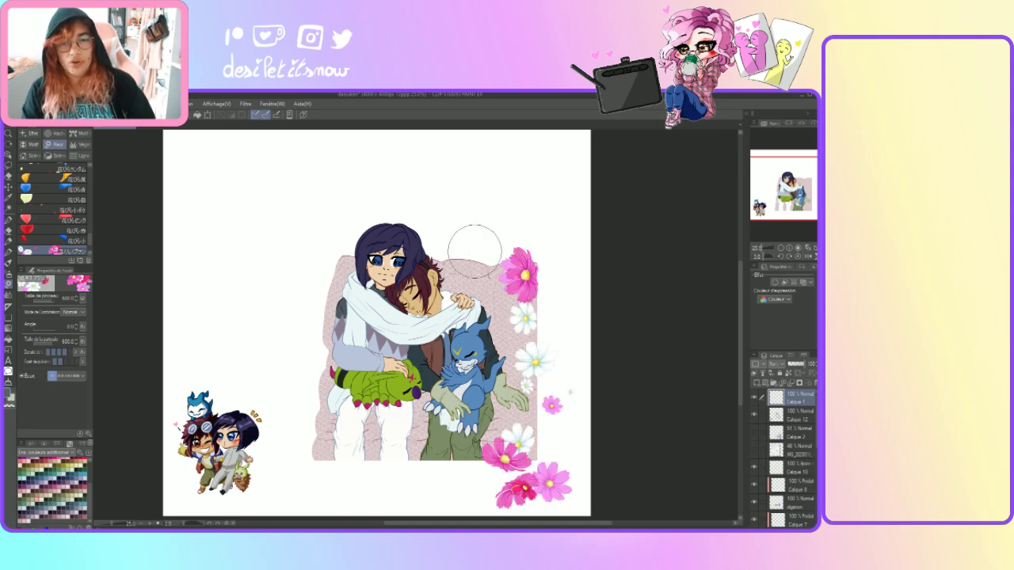
key("ctrl+z")
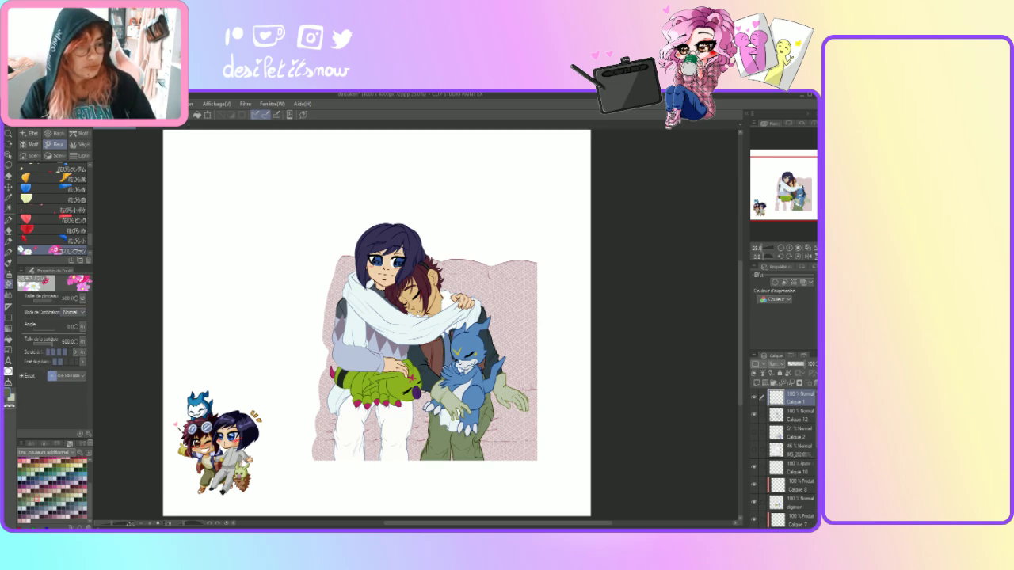
- Narrow the cosmos brush's gap by one preset, test it with a stroke along the sofa's outer edge, and undo it
left_click(60, 377)
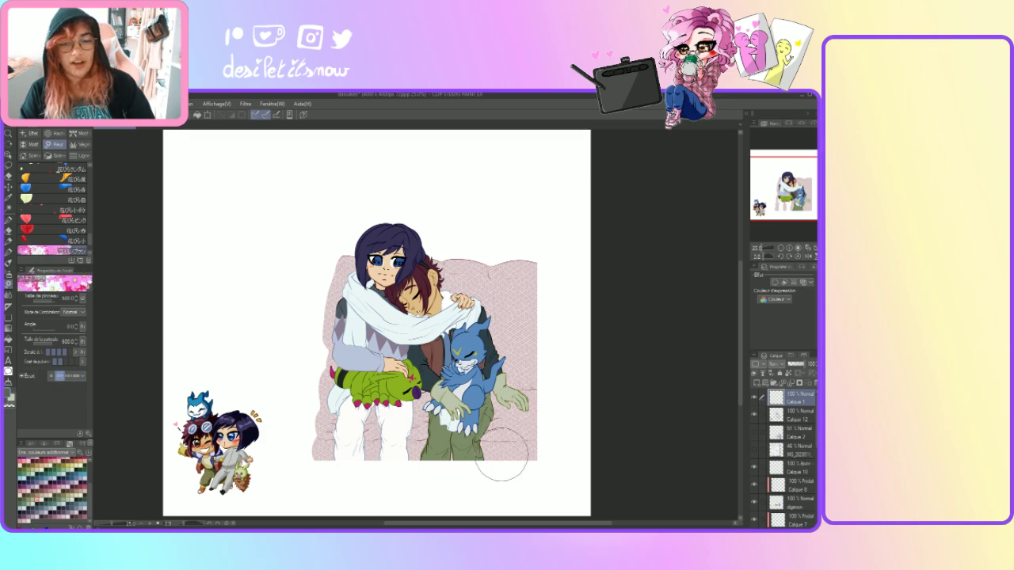
mouse_move(523, 467)
left_mouse_down()
mouse_move(507, 485)
mouse_move(547, 444)
mouse_move(558, 336)
mouse_move(539, 293)
mouse_move(495, 273)
left_mouse_up()
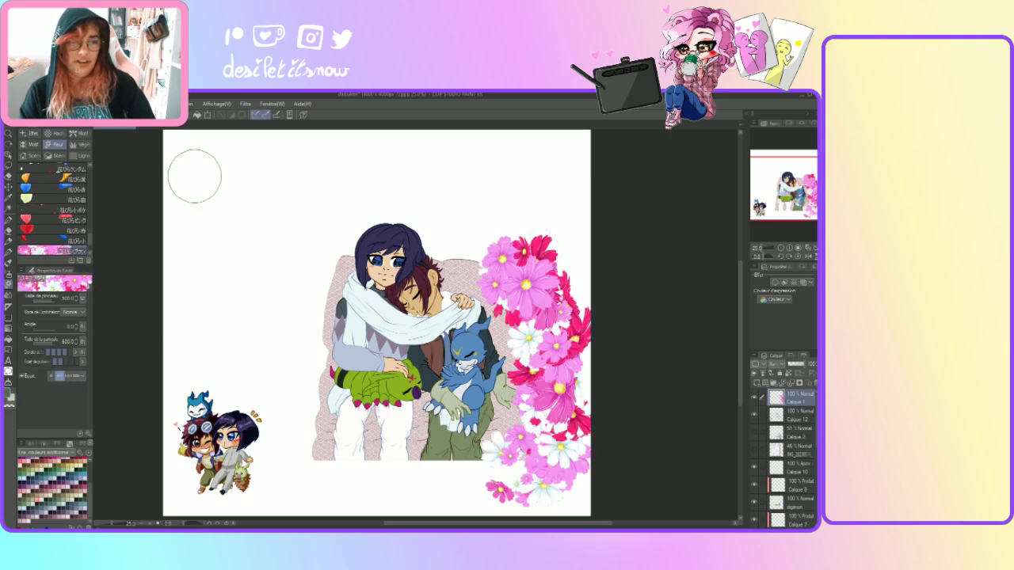
key("ctrl+z")
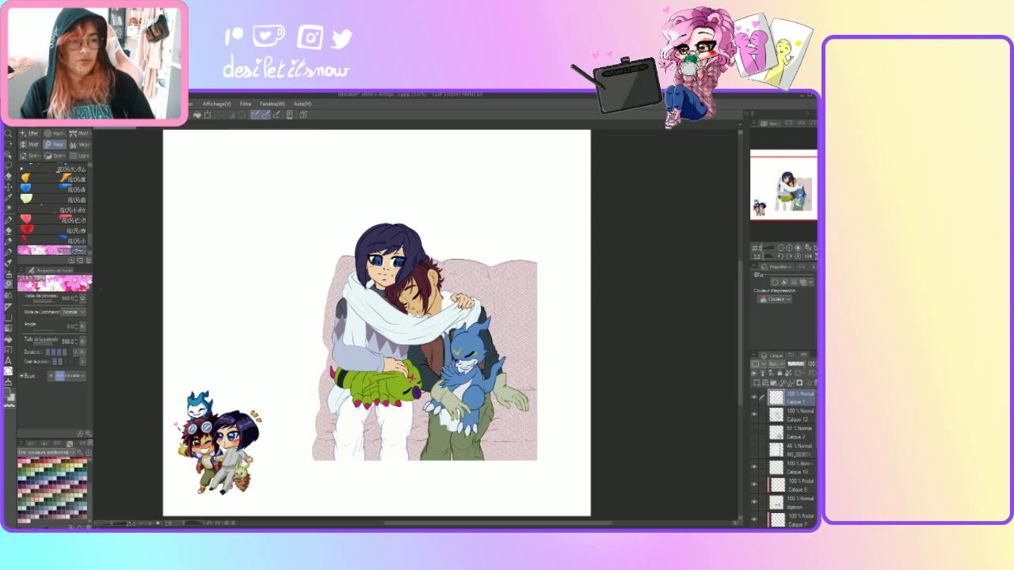
- Reduce the cosmos brush's particle size to 500, paint a U-shaped flower border around the couple, and undo it
left_click_drag(77, 347, 77, 348)
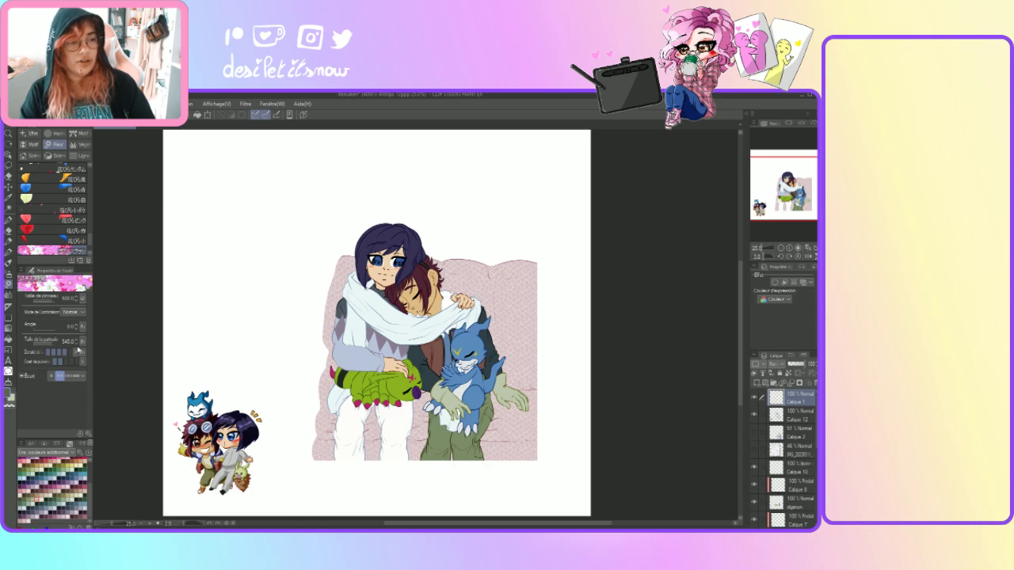
left_click_drag(78, 349, 77, 349)
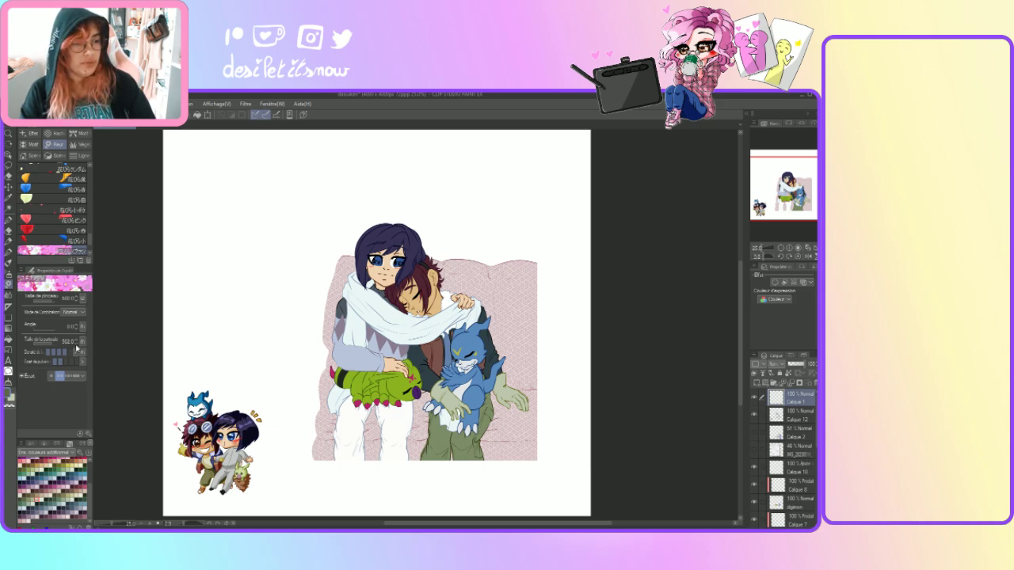
left_click_drag(77, 347, 77, 348)
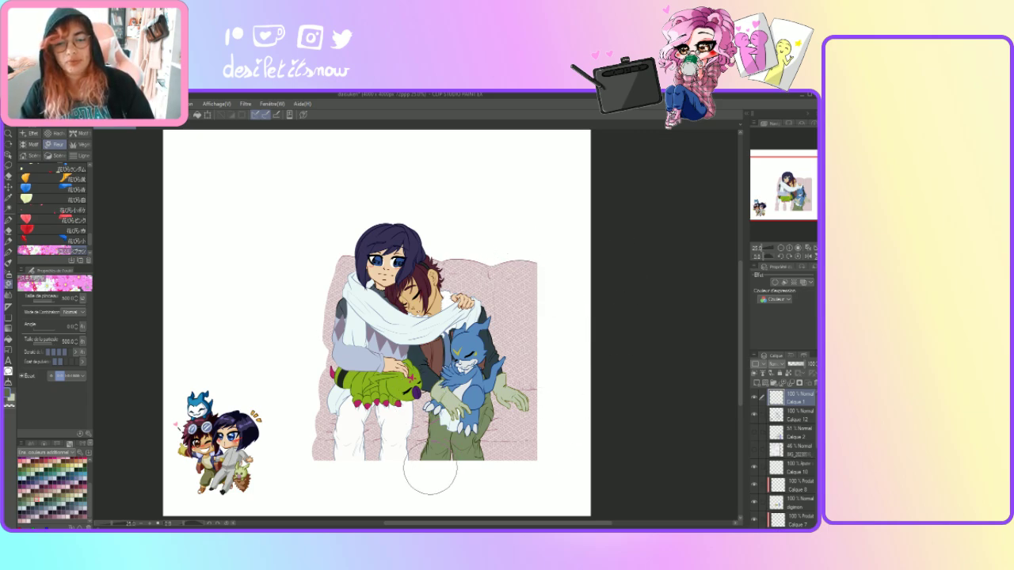
mouse_move(325, 232)
left_mouse_down()
mouse_move(296, 323)
mouse_move(295, 405)
mouse_move(337, 466)
mouse_move(419, 474)
mouse_move(487, 455)
mouse_move(532, 412)
mouse_move(548, 293)
mouse_move(515, 243)
mouse_move(519, 214)
left_mouse_up()
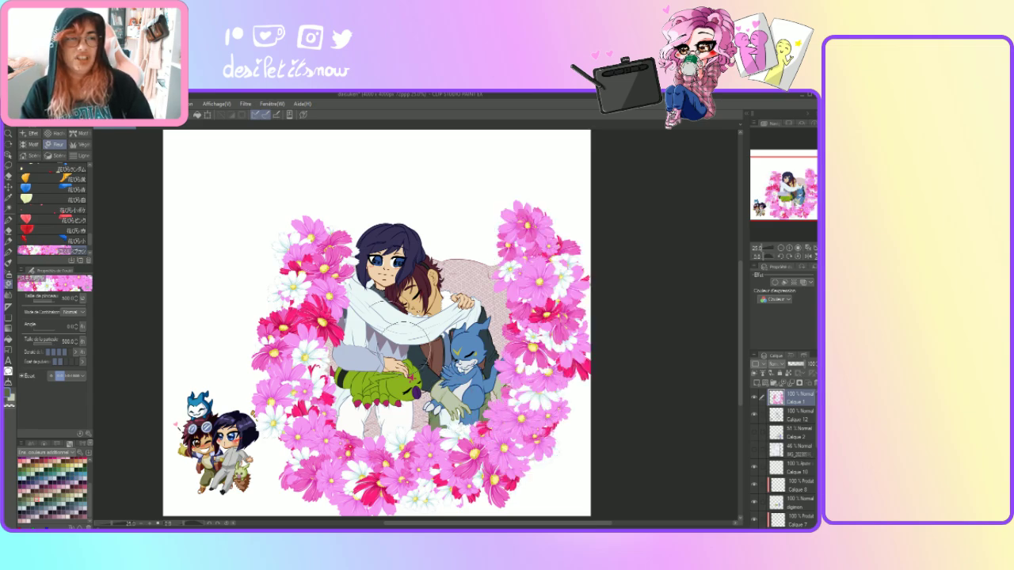
key("ctrl+z")
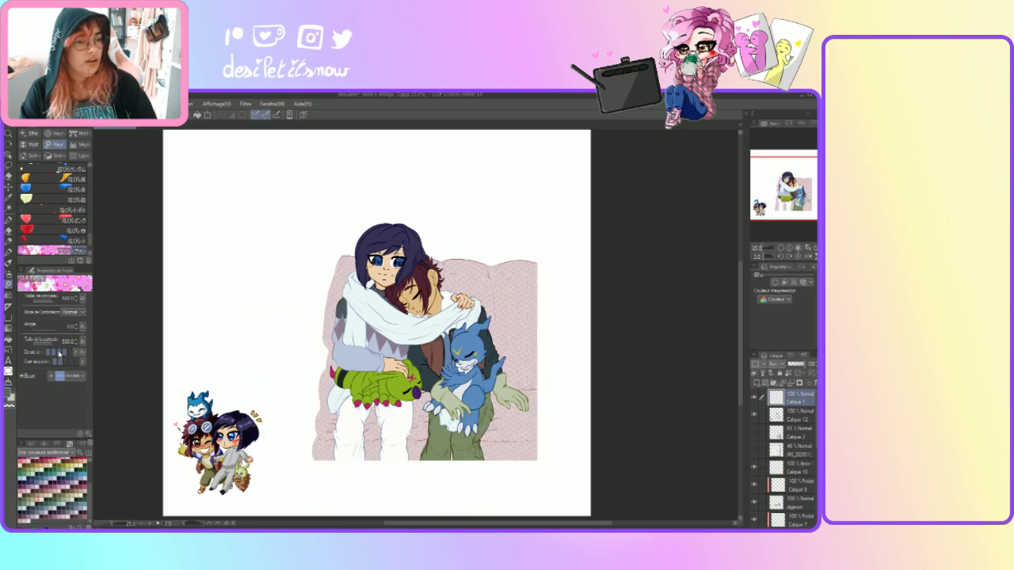
- Reduce the cosmos brush's particle size to 333, test two U-shaped flower borders around the couple, and remove each one
left_click(52, 342)
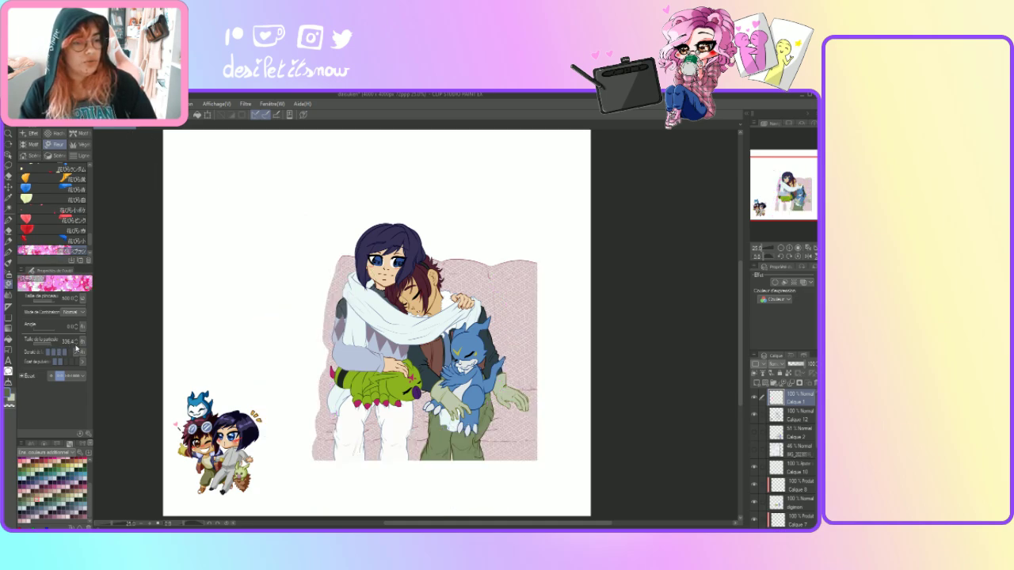
left_click(76, 340)
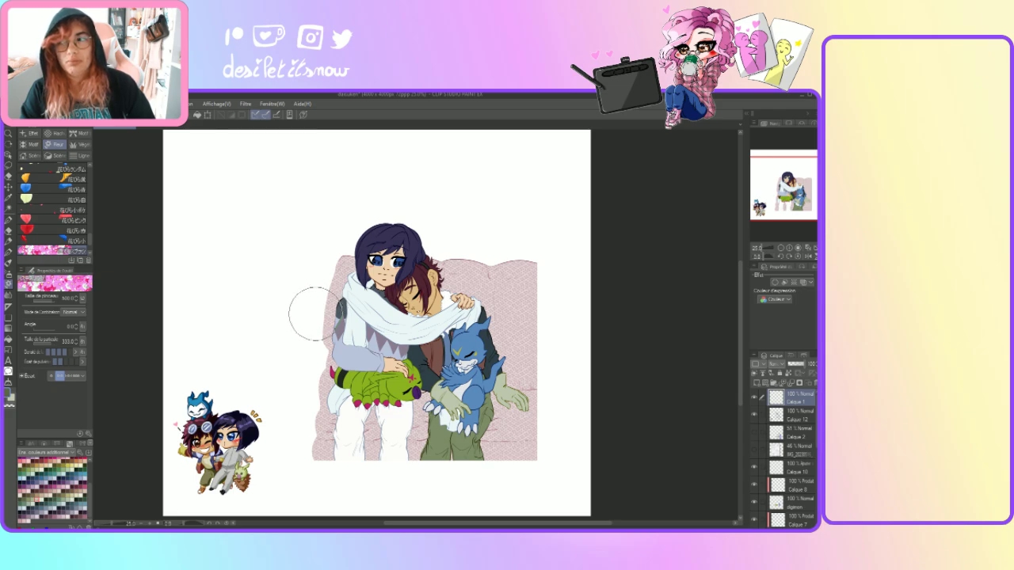
mouse_move(314, 261)
left_mouse_down()
mouse_move(321, 253)
mouse_move(302, 297)
mouse_move(295, 434)
mouse_move(337, 472)
mouse_move(406, 477)
mouse_move(503, 447)
mouse_move(527, 419)
mouse_move(558, 340)
mouse_move(529, 255)
left_mouse_up()
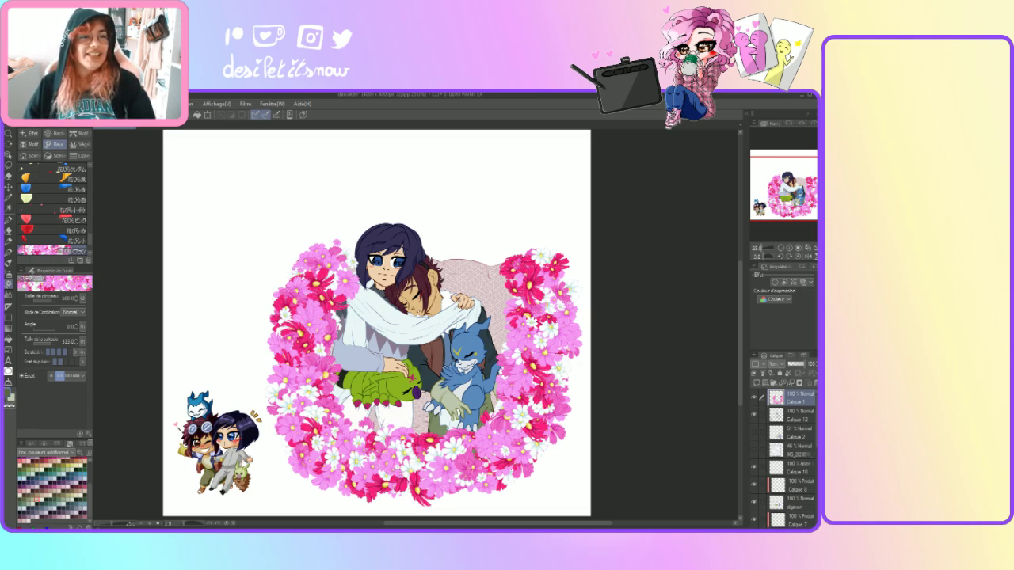
key("Delete")
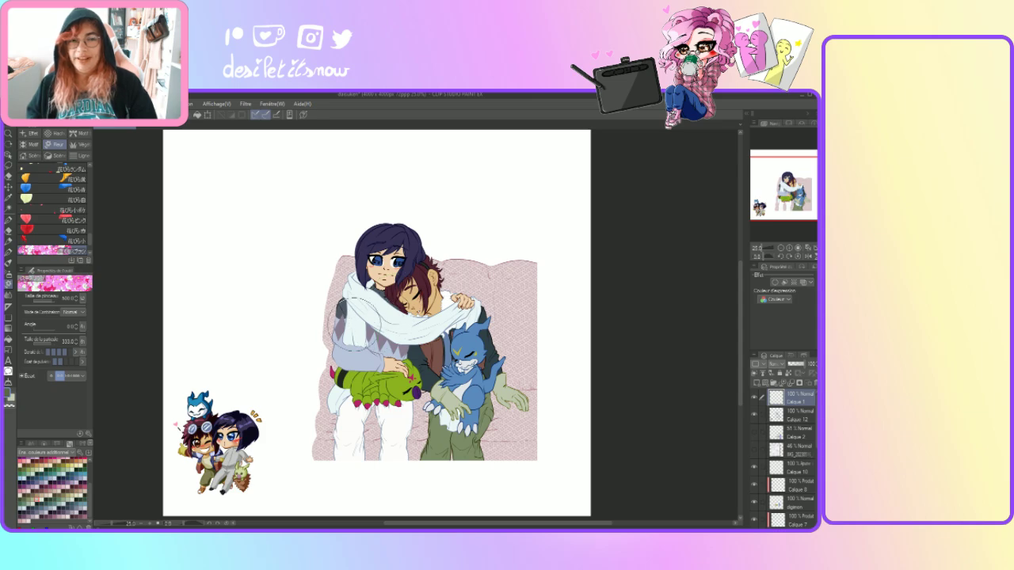
mouse_move(316, 252)
left_mouse_down()
mouse_move(291, 309)
mouse_move(295, 442)
mouse_move(353, 480)
mouse_move(484, 474)
mouse_move(534, 450)
mouse_move(575, 377)
mouse_move(580, 334)
mouse_move(552, 252)
left_mouse_up()
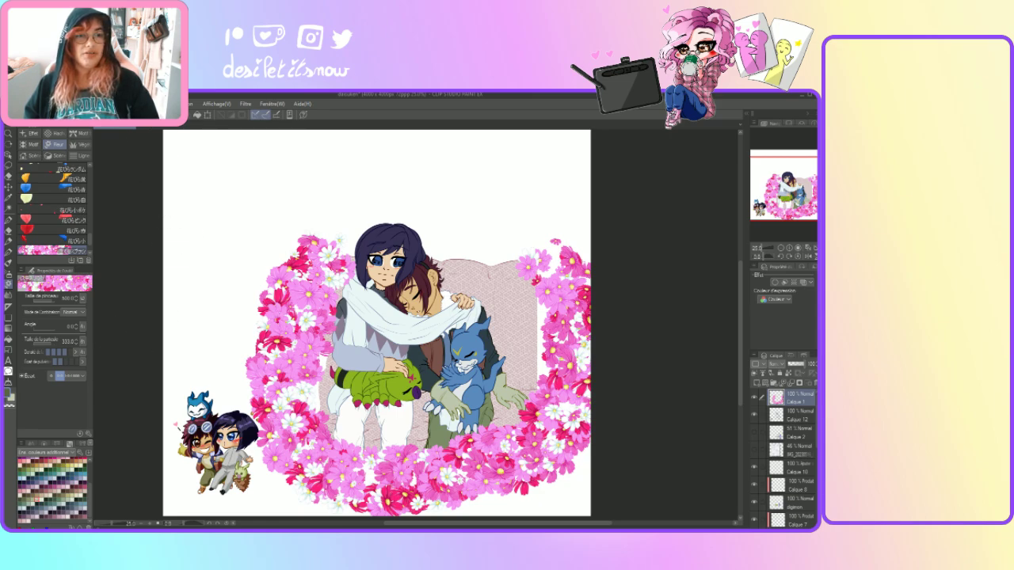
key("ctrl+z")
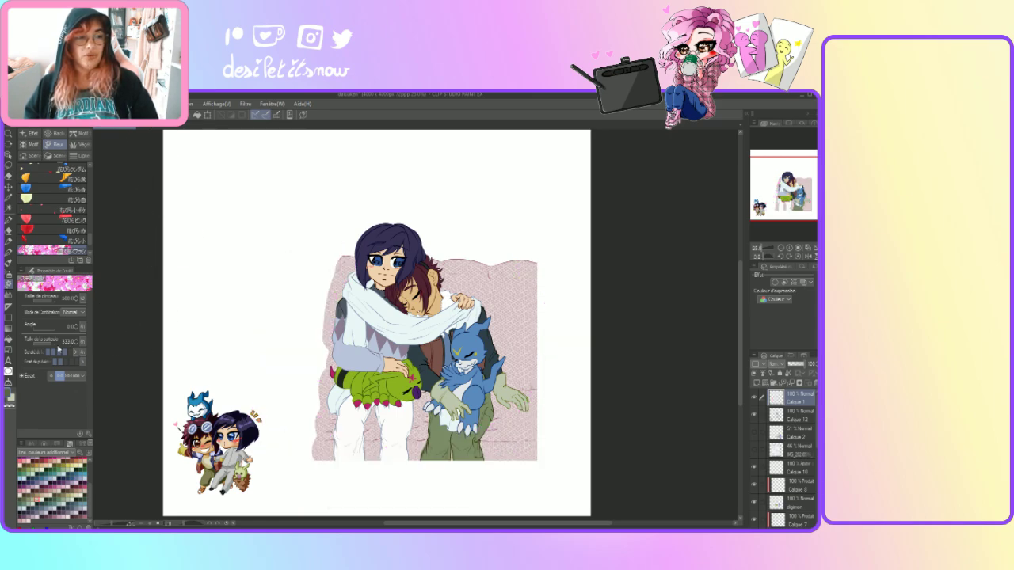
- Reduce the cosmos brush's particle size to 151 and test the small flowers with undone strokes beside and around the couple
left_click(51, 347)
left_click(77, 346)
mouse_move(342, 317)
left_mouse_down()
mouse_move(396, 285)
mouse_move(357, 321)
mouse_move(400, 281)
mouse_move(356, 329)
mouse_move(387, 314)
mouse_move(366, 325)
mouse_move(360, 317)
mouse_move(379, 313)
mouse_move(343, 353)
left_mouse_up()
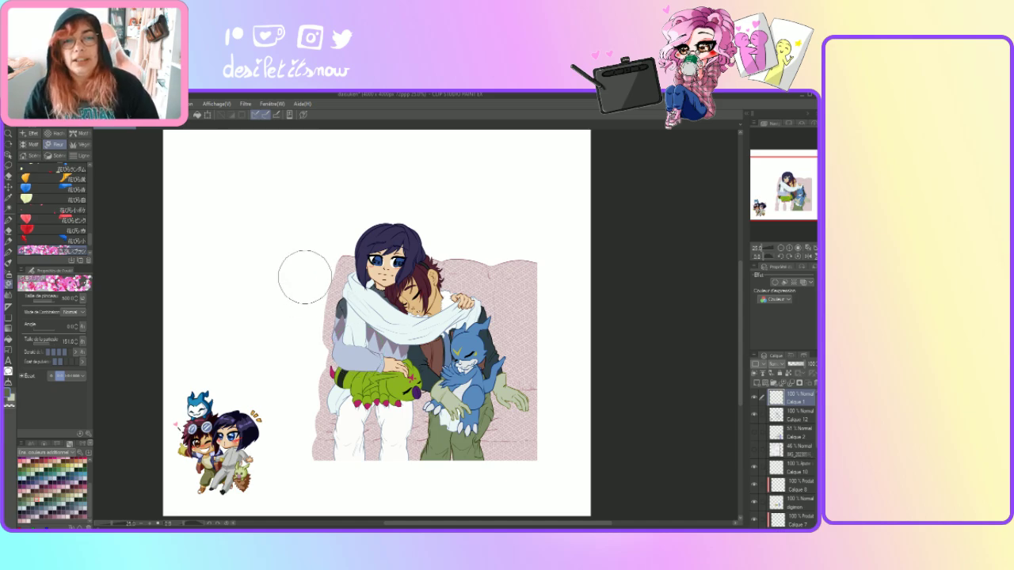
mouse_move(335, 226)
left_mouse_down()
mouse_move(301, 350)
mouse_move(298, 449)
left_mouse_up()
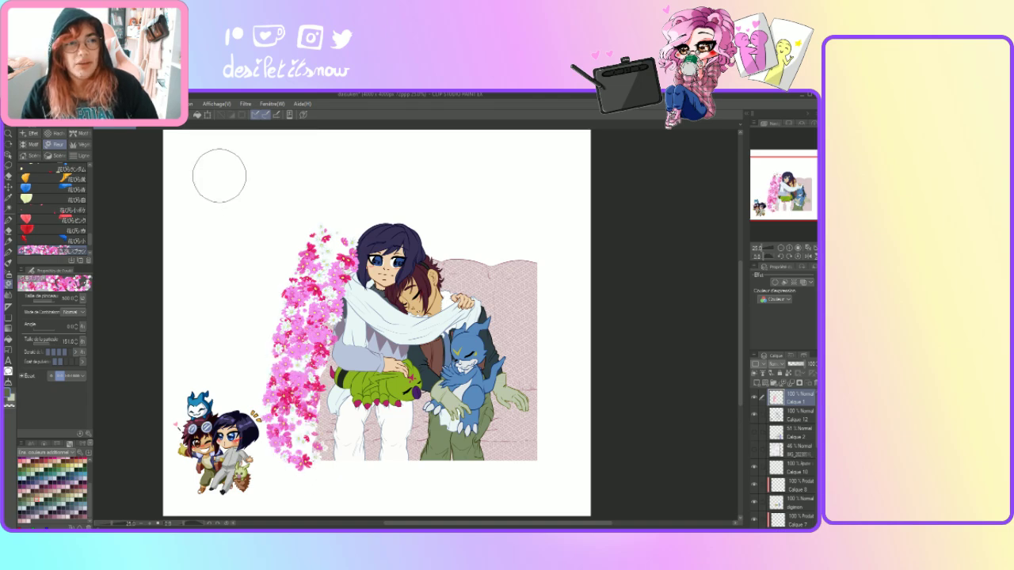
key("ctrl+z")
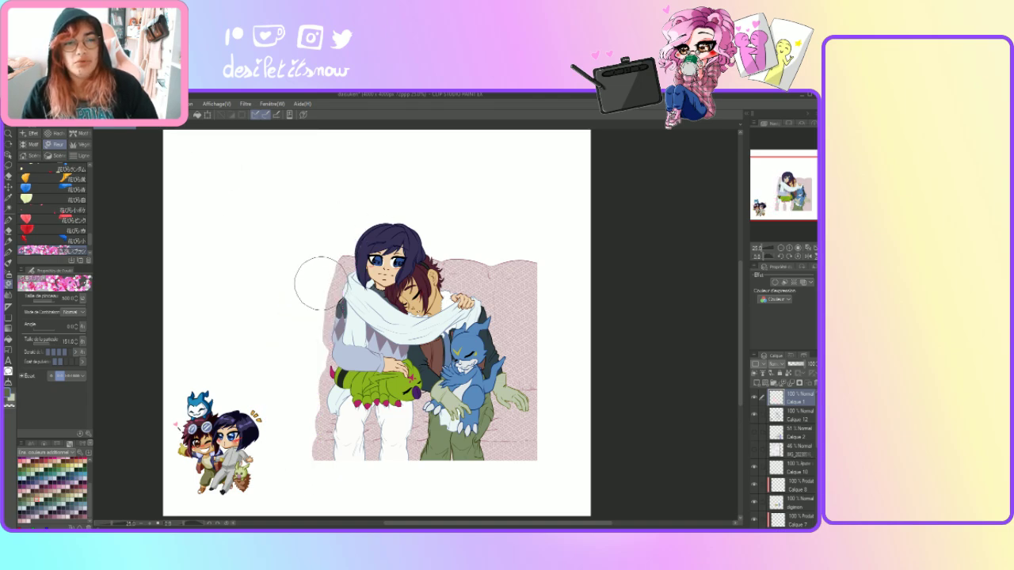
mouse_move(334, 246)
left_mouse_down()
mouse_move(313, 281)
mouse_move(293, 380)
mouse_move(348, 491)
mouse_move(361, 483)
left_mouse_up()
key("ctrl+z")
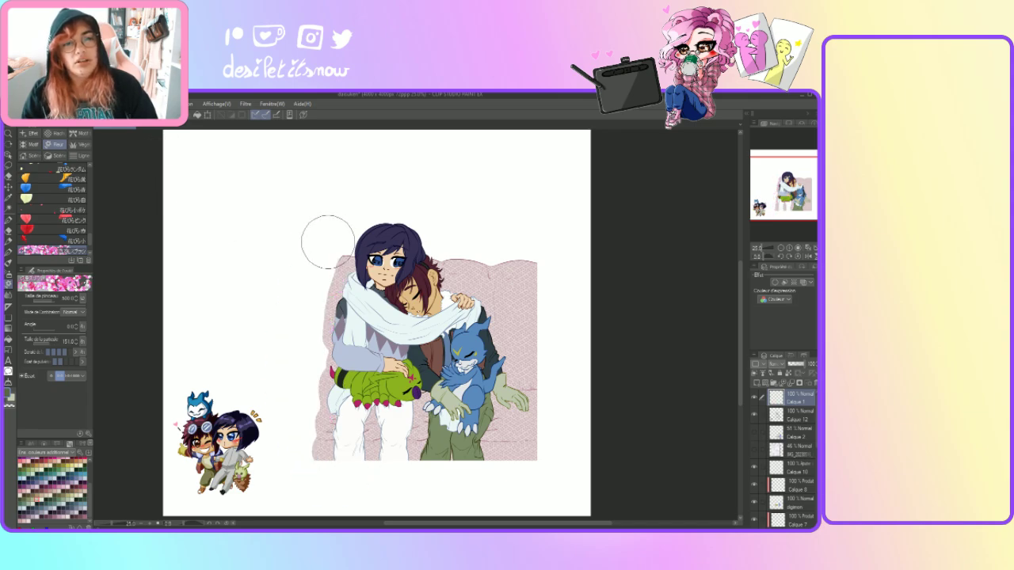
mouse_move(351, 215)
left_mouse_down()
mouse_move(297, 319)
mouse_move(291, 368)
mouse_move(303, 427)
mouse_move(345, 460)
mouse_move(462, 471)
mouse_move(507, 449)
mouse_move(541, 408)
mouse_move(551, 351)
mouse_move(519, 253)
left_mouse_up()
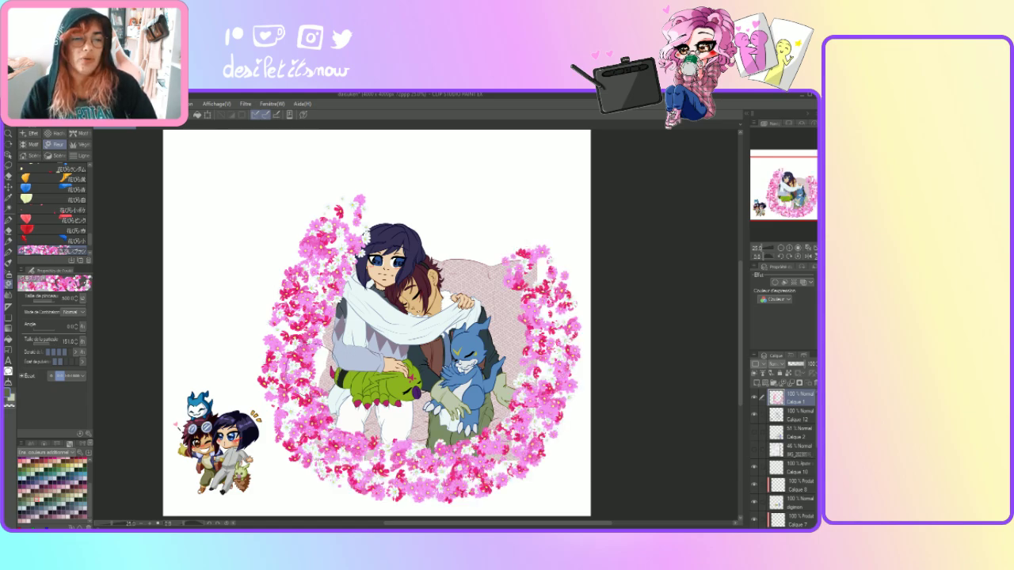
key("ctrl+z")
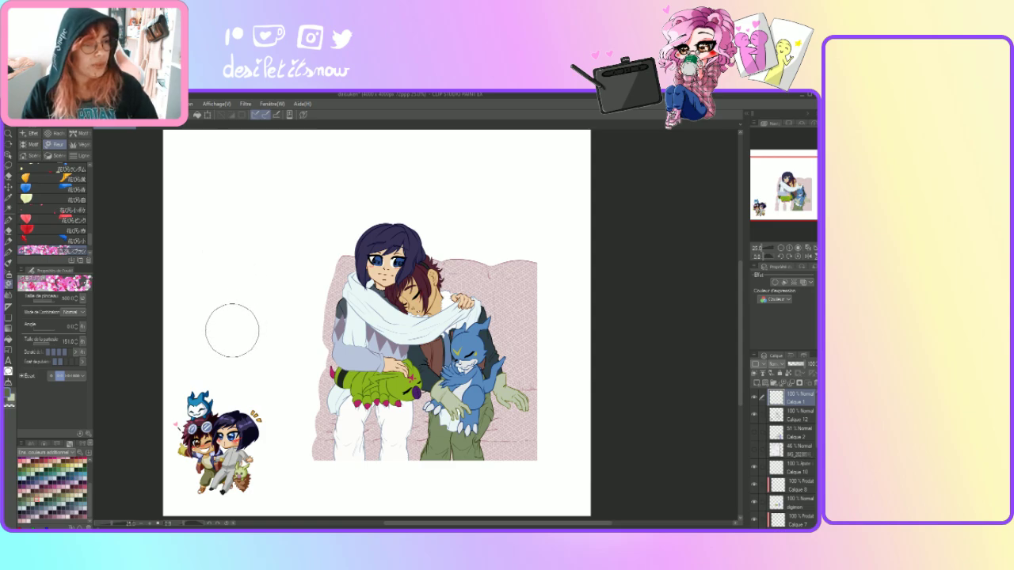
- Raise the cosmos brush's particle size to 606, shrink its brush size, and test it with an undone U-shaped border around the couple
left_click_drag(52, 346, 61, 346)
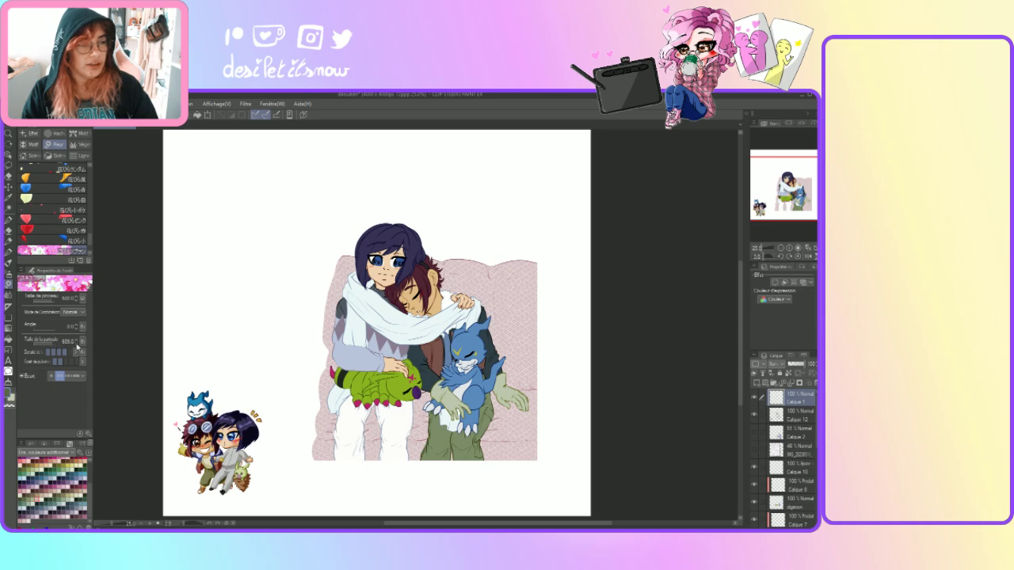
left_click(52, 304)
mouse_move(333, 263)
left_mouse_down()
mouse_move(297, 408)
mouse_move(321, 464)
mouse_move(377, 475)
mouse_move(440, 464)
mouse_move(487, 432)
mouse_move(519, 392)
mouse_move(543, 317)
mouse_move(515, 252)
left_mouse_up()
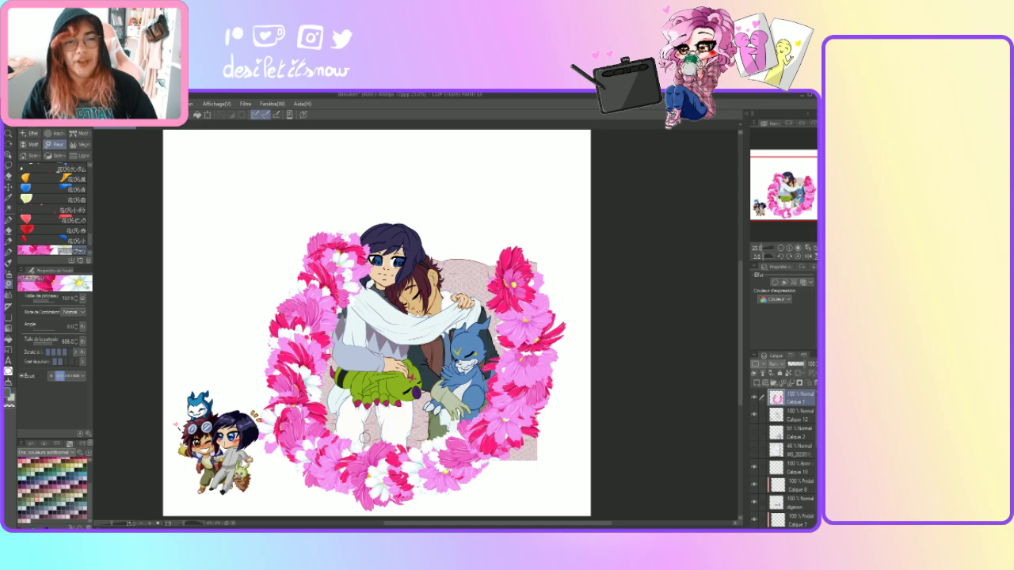
key("ctrl+z")
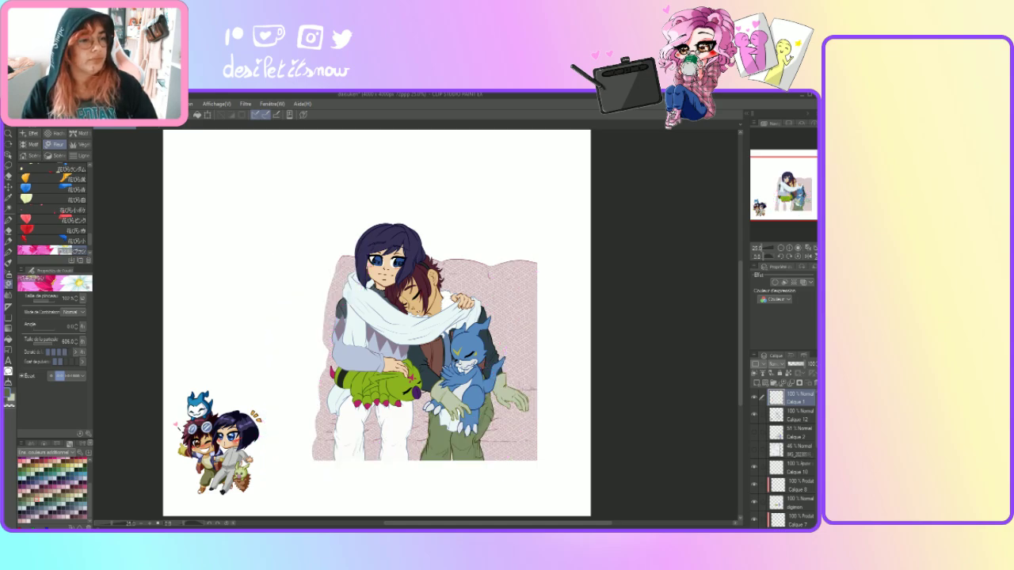
- Set the cosmos brush size to about 277, paint a U-shaped flower border around the couple, and clear it
left_click_drag(51, 302, 59, 308)
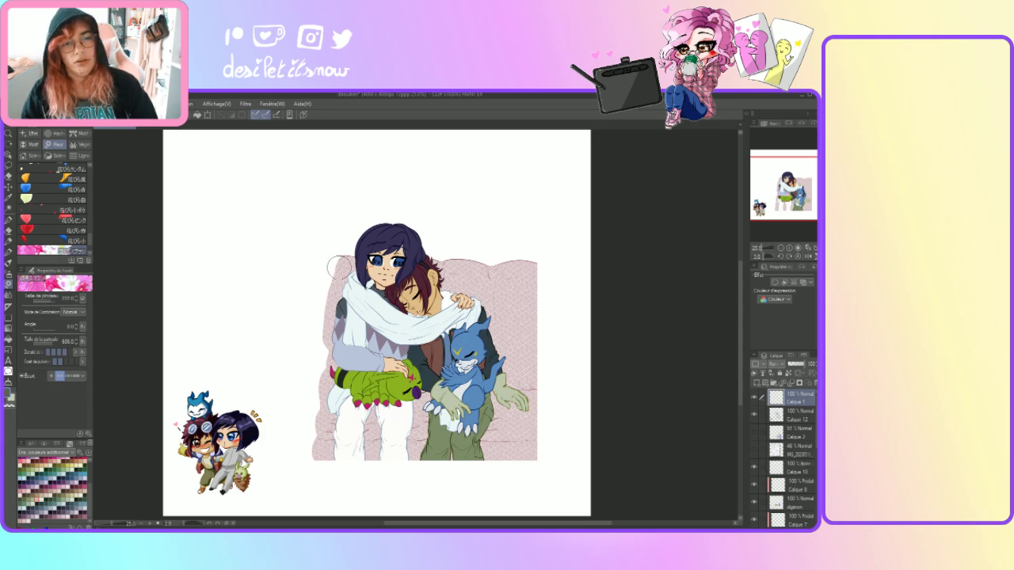
mouse_move(340, 265)
left_mouse_down()
mouse_move(301, 367)
mouse_move(310, 392)
mouse_move(298, 412)
mouse_move(363, 462)
mouse_move(405, 467)
mouse_move(463, 456)
mouse_move(499, 467)
mouse_move(550, 428)
mouse_move(527, 249)
left_mouse_up()
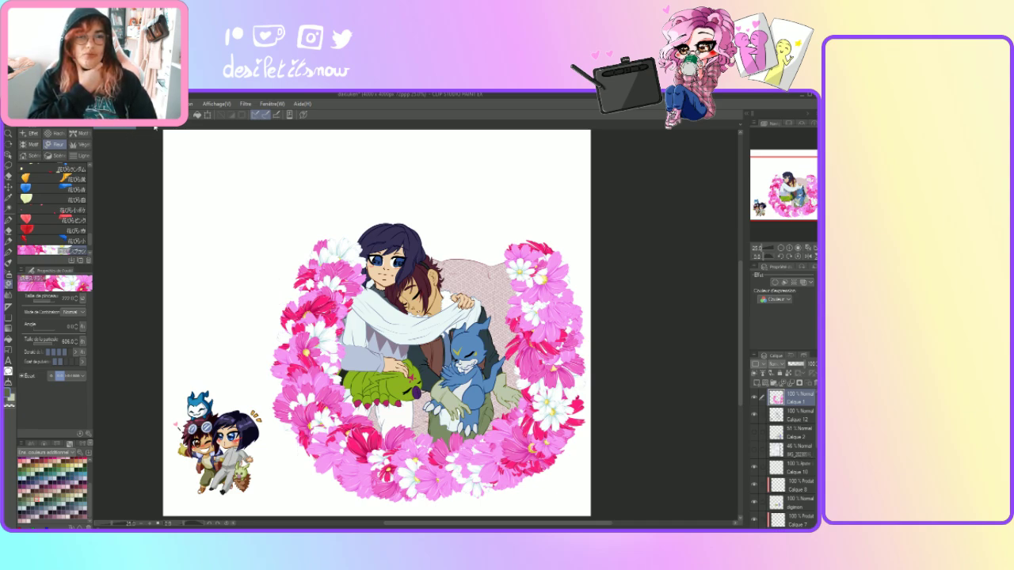
key("Delete")
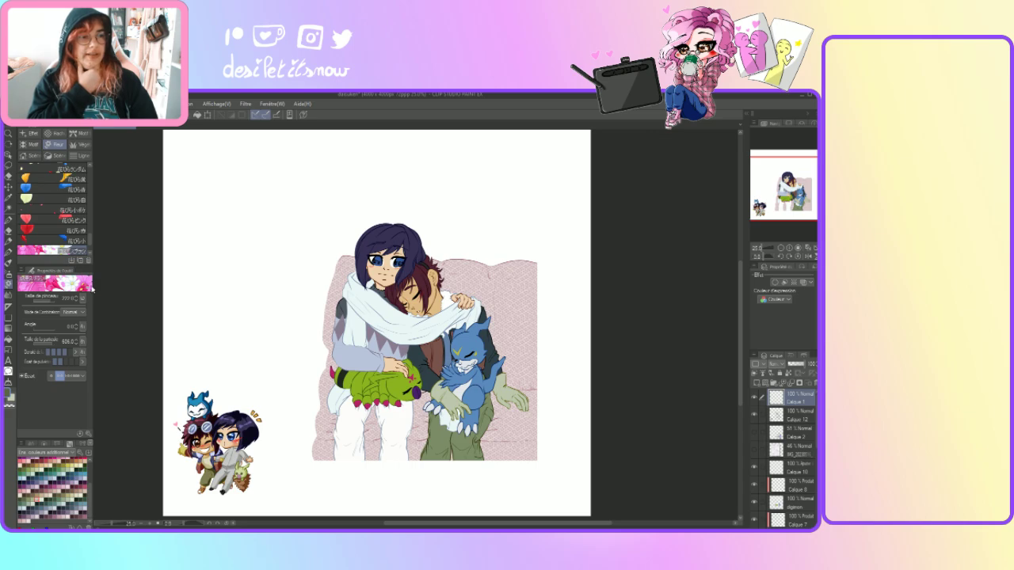
- Widen the canvas by extending it on both sides of the artwork
key("ctrl+alt+c")
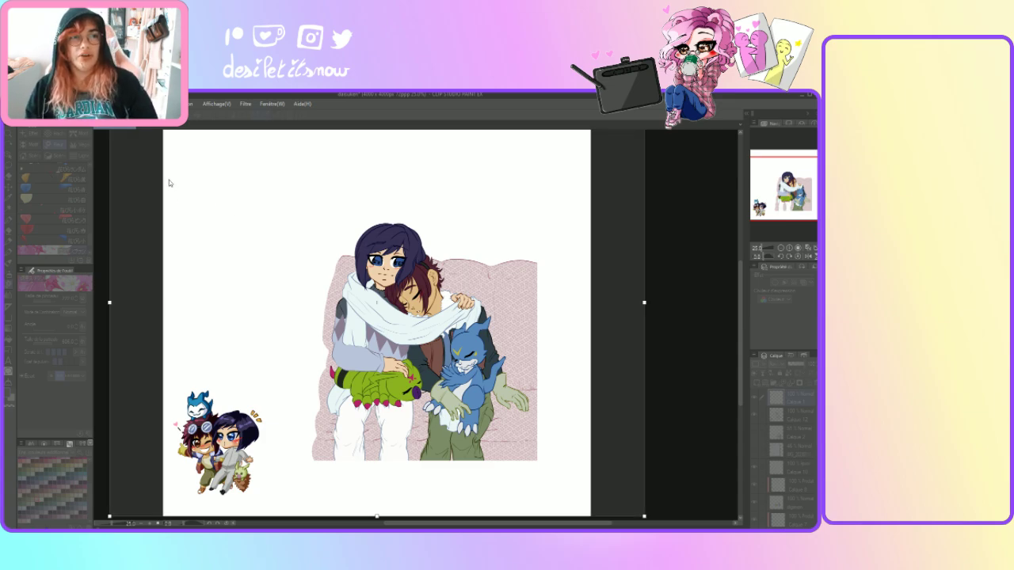
key("Return")
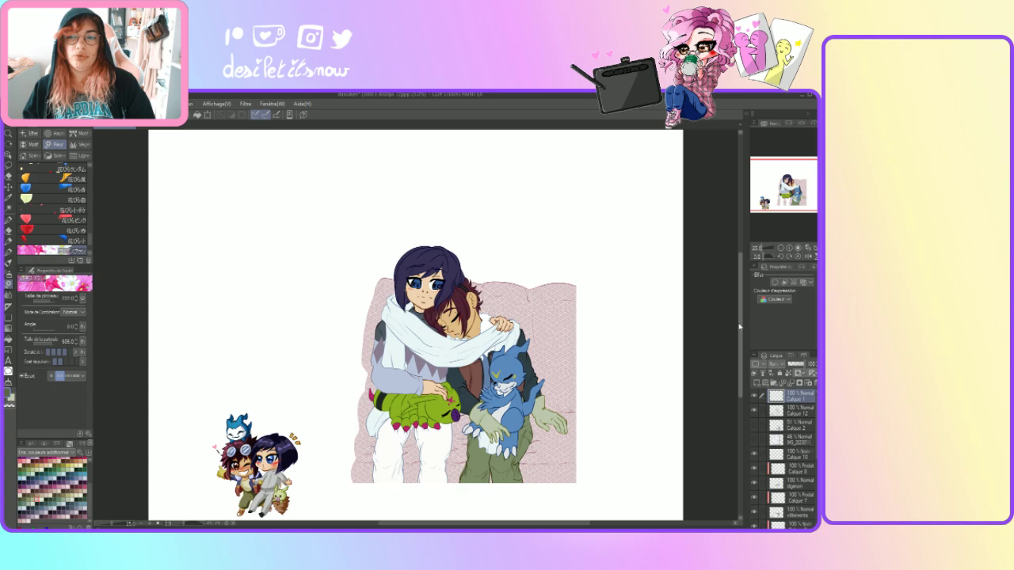
scroll(730, 325, "down", 3)
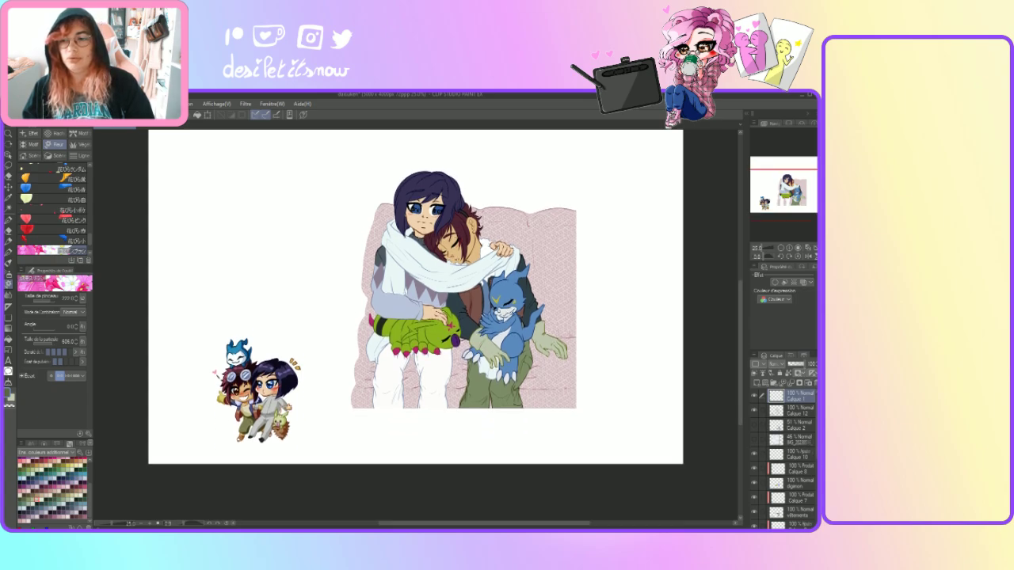
- Select the visible artwork layers together, from the one just above the green Calque 4 up to Calque 1
scroll(814, 494, "down", 5)
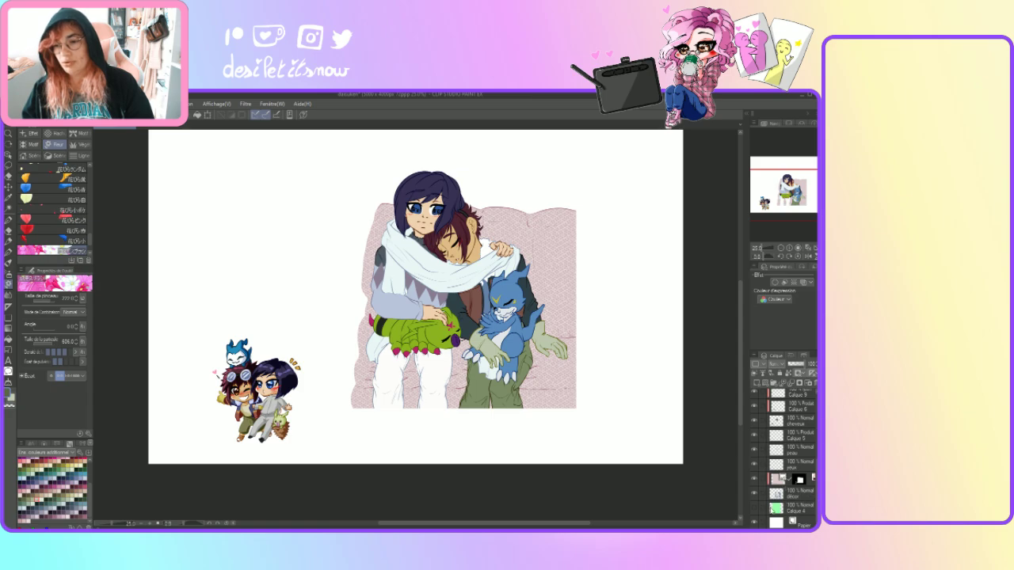
left_click_drag(763, 493, 765, 392)
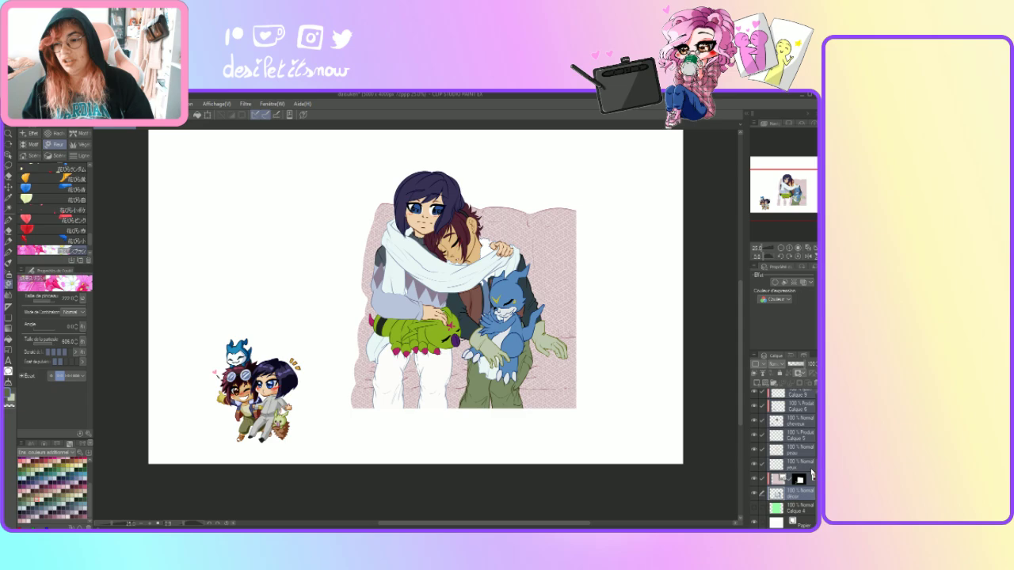
scroll(813, 434, "up", 3)
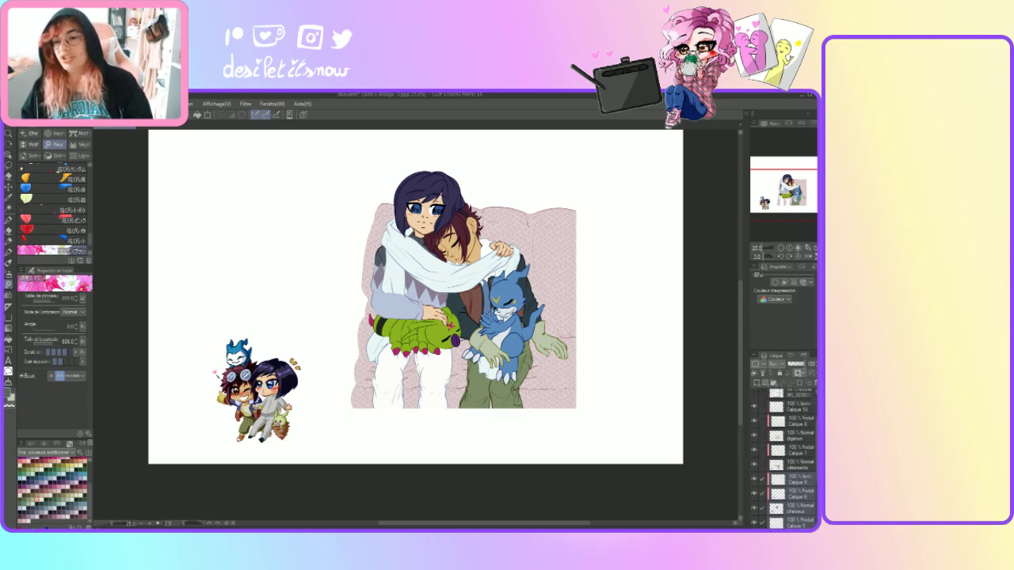
left_click_drag(763, 468, 764, 402)
scroll(814, 425, "up", 2)
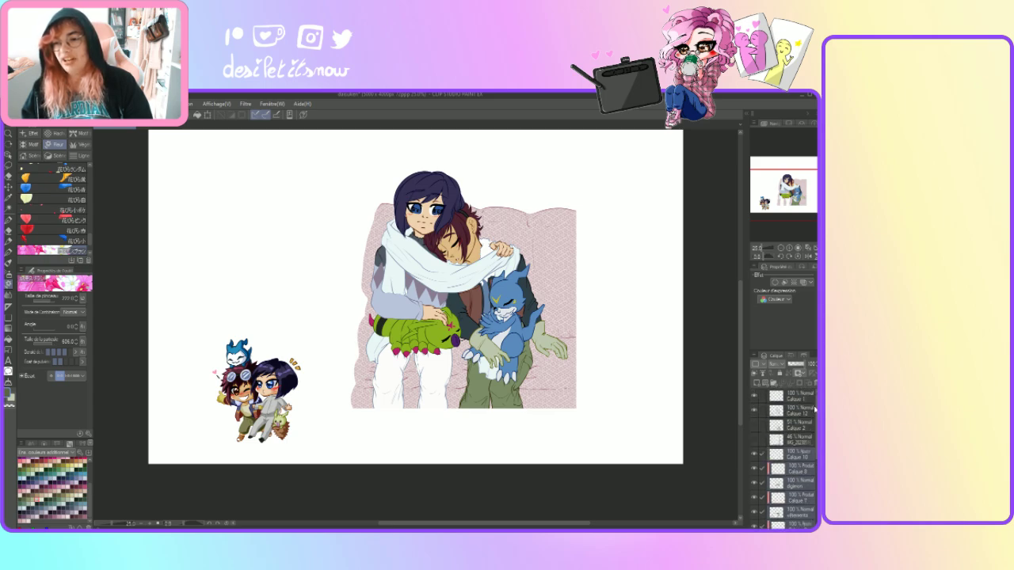
left_click_drag(762, 411, 763, 396)
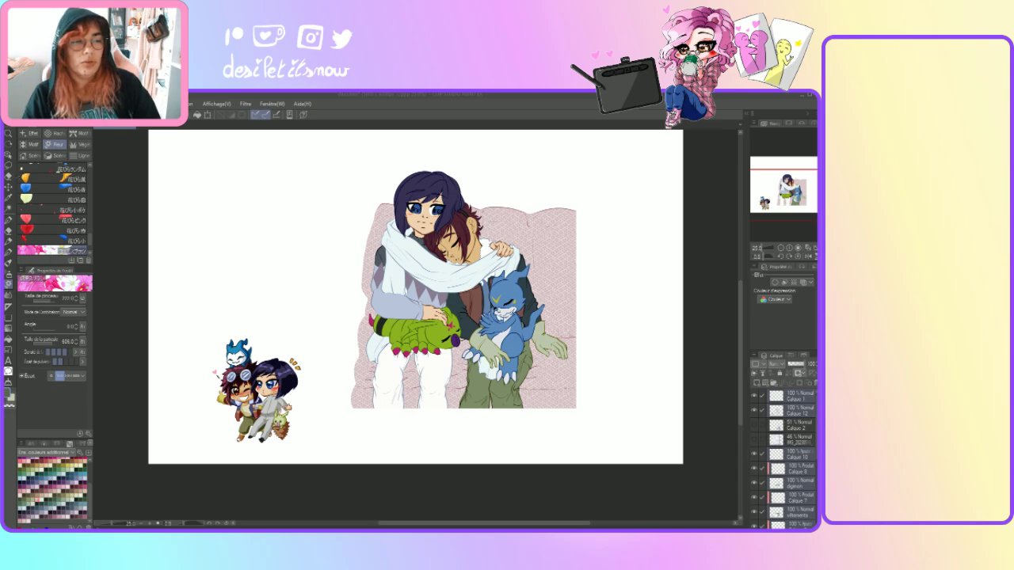
- Lasso the chibi group, move it into the canvas's lower-left corner, and clear the selection
left_click(9, 166)
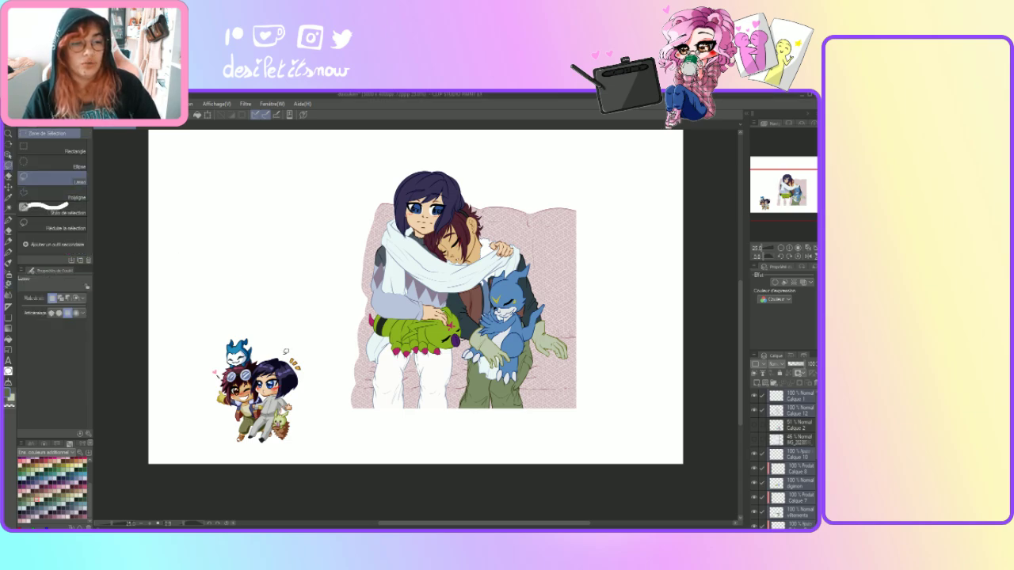
mouse_move(234, 312)
left_mouse_down()
mouse_move(199, 387)
mouse_move(314, 439)
left_mouse_up()
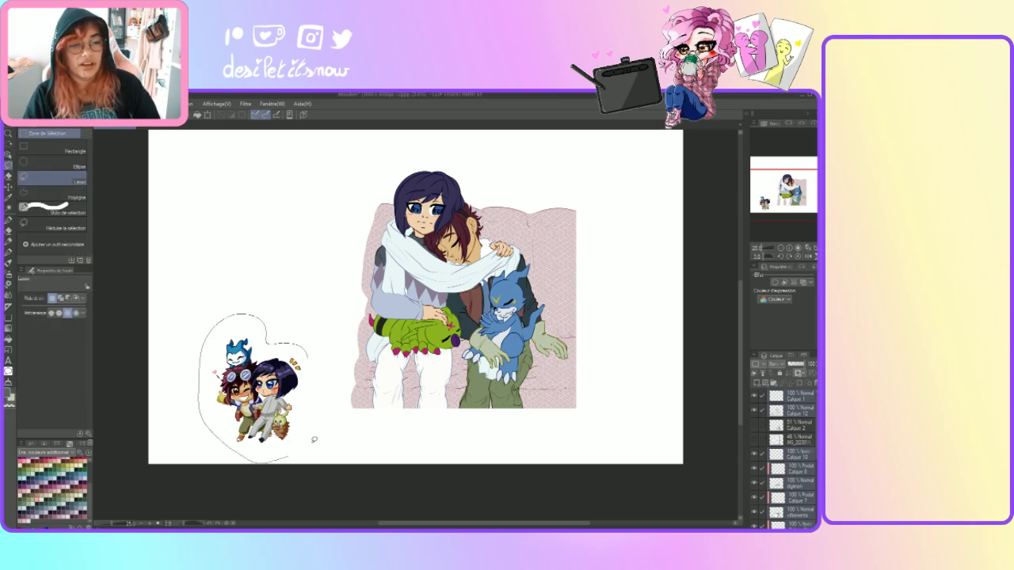
left_click_drag(266, 343, 261, 336)
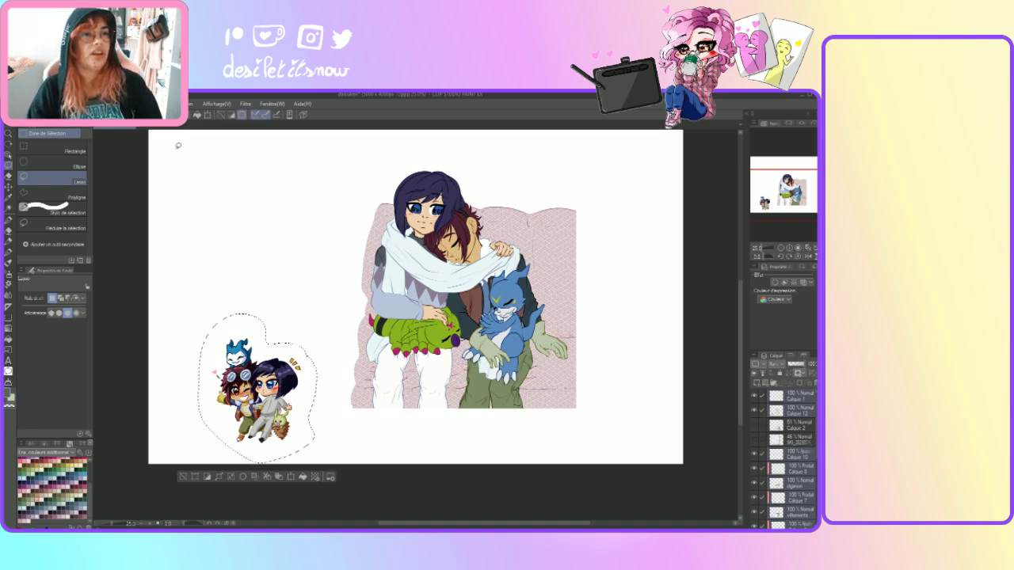
key("ctrl+t")
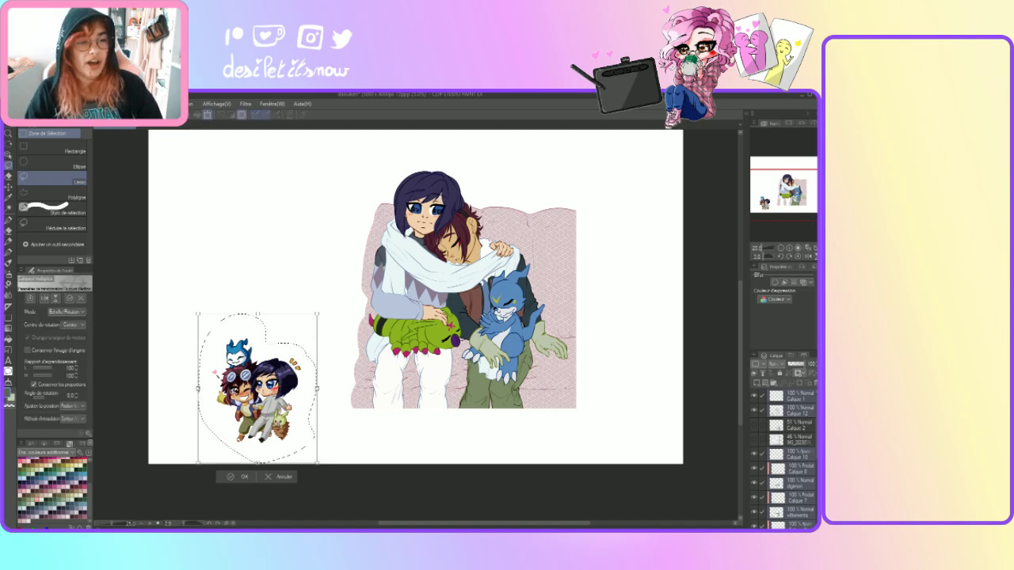
left_click_drag(254, 388, 203, 395)
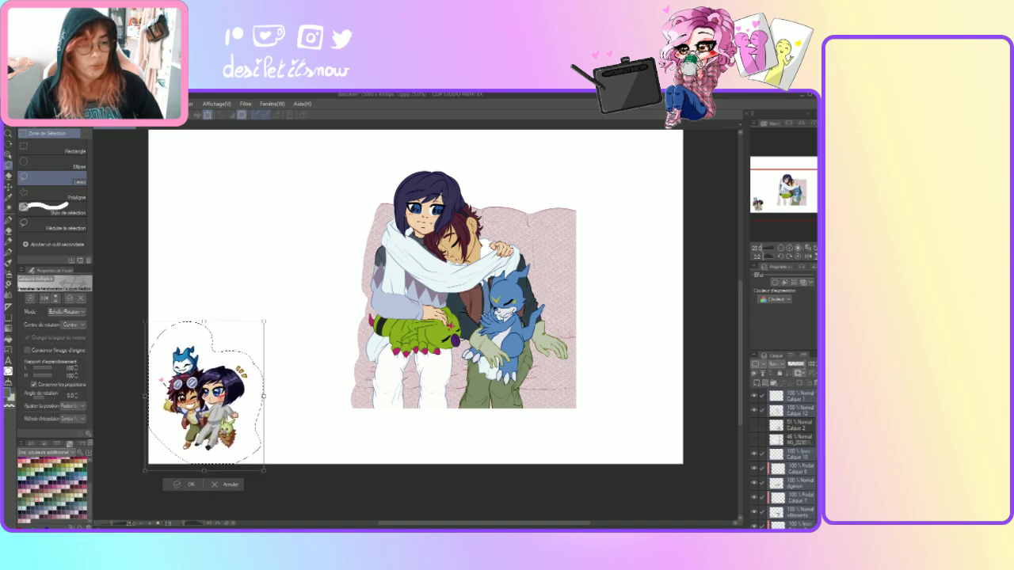
key("Return")
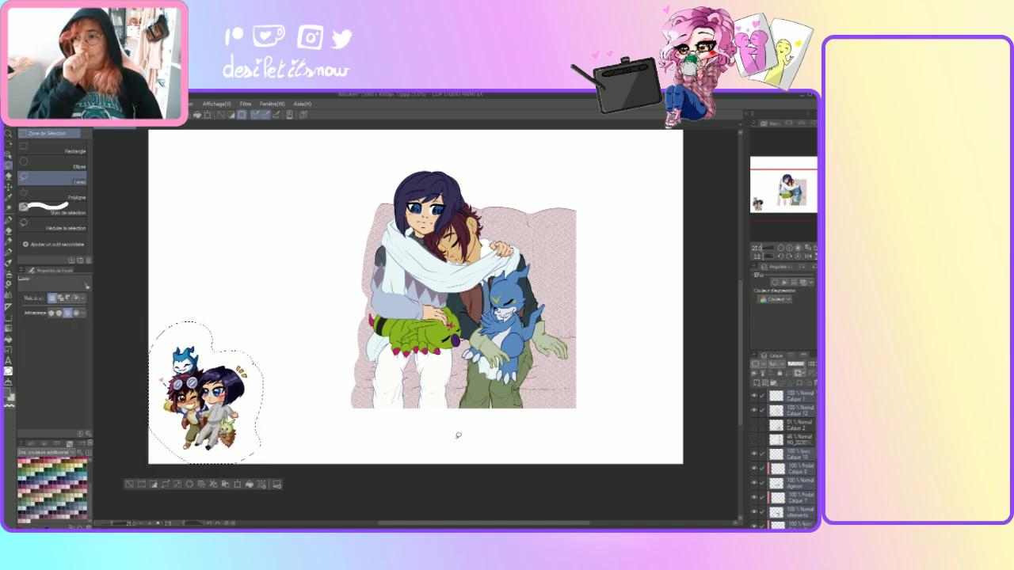
key("ctrl+d")
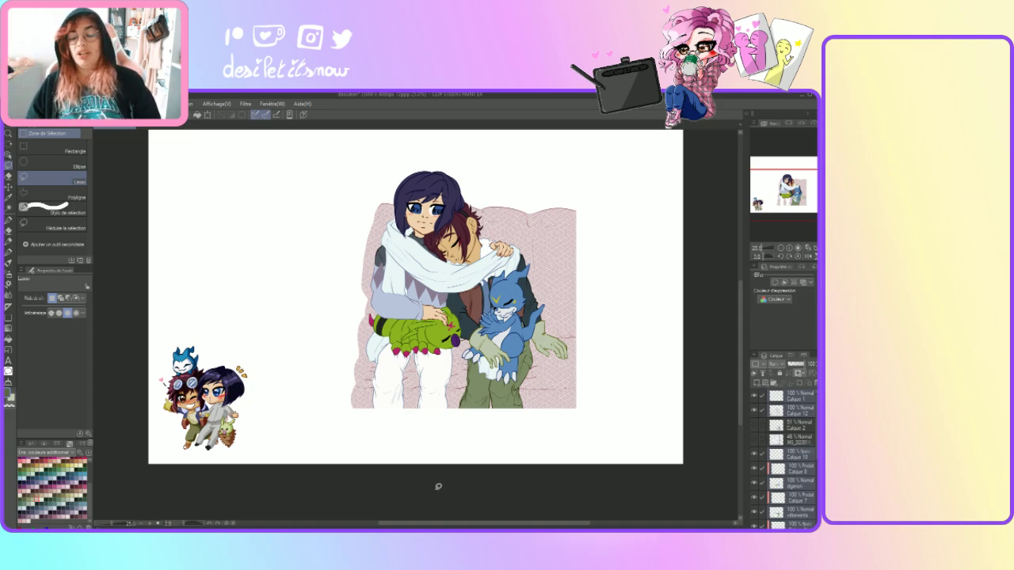
- Make Calque 1 the active layer and test undone cosmos flower strokes down the couple's left side
left_click(793, 396)
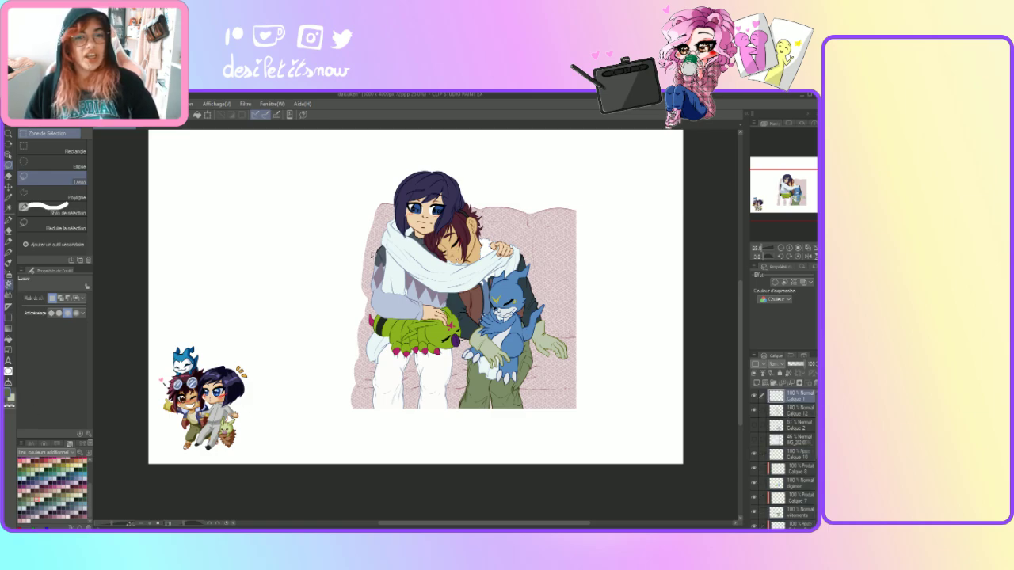
left_click(8, 241)
left_click(371, 197)
mouse_move(371, 170)
left_mouse_down()
mouse_move(317, 333)
mouse_move(357, 444)
left_mouse_up()
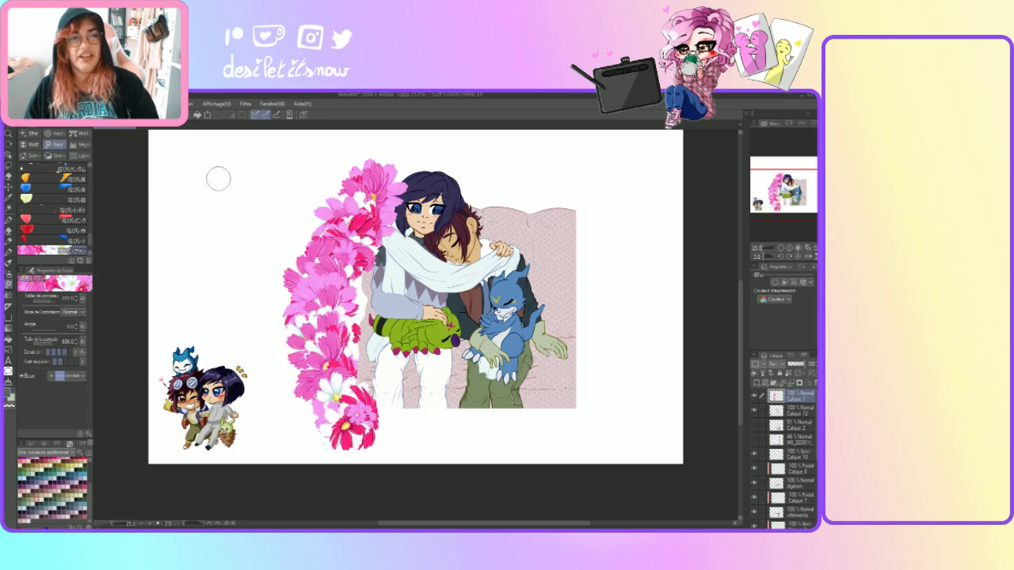
key("ctrl+z")
mouse_move(353, 208)
left_mouse_down()
mouse_move(323, 246)
mouse_move(339, 294)
mouse_move(327, 365)
mouse_move(368, 436)
mouse_move(409, 464)
left_mouse_up()
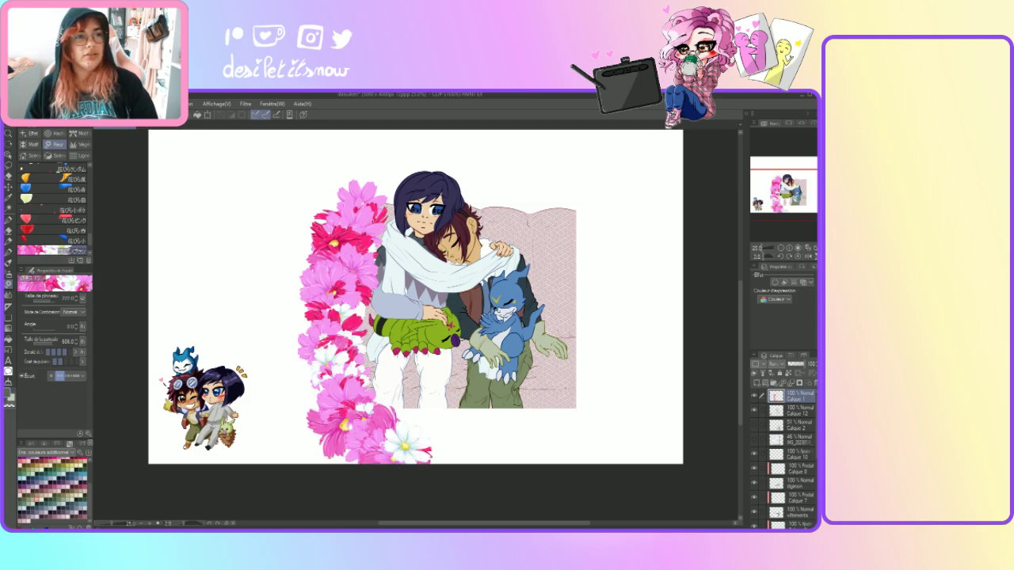
key("ctrl+z")
- Try several U-shaped cosmos flower borders around the couple from different starting points, removing each one
mouse_move(372, 187)
left_mouse_down()
mouse_move(339, 277)
mouse_move(335, 333)
mouse_move(357, 416)
mouse_move(471, 428)
mouse_move(598, 388)
mouse_move(590, 249)
mouse_move(567, 194)
left_mouse_up()
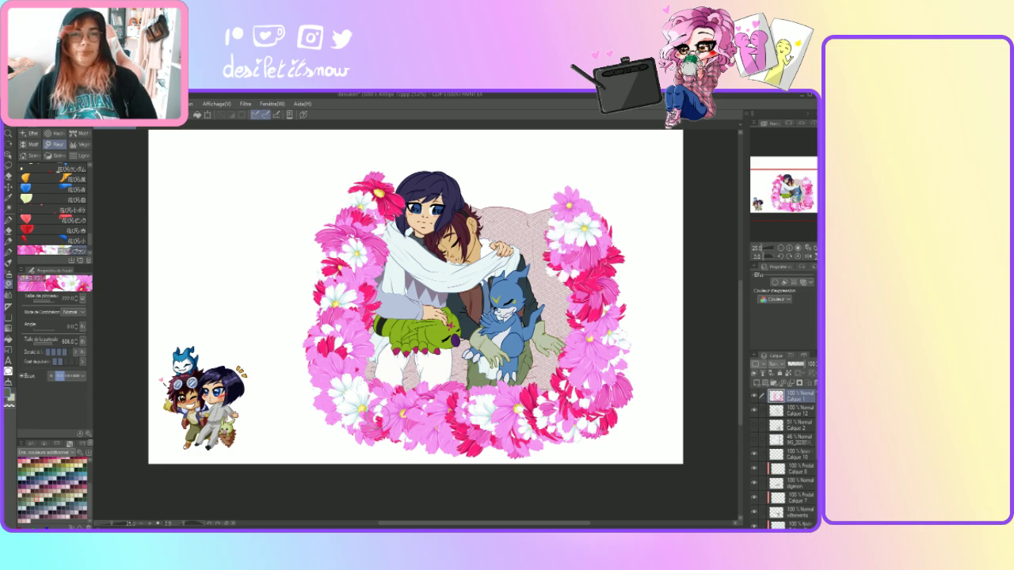
key("ctrl+z")
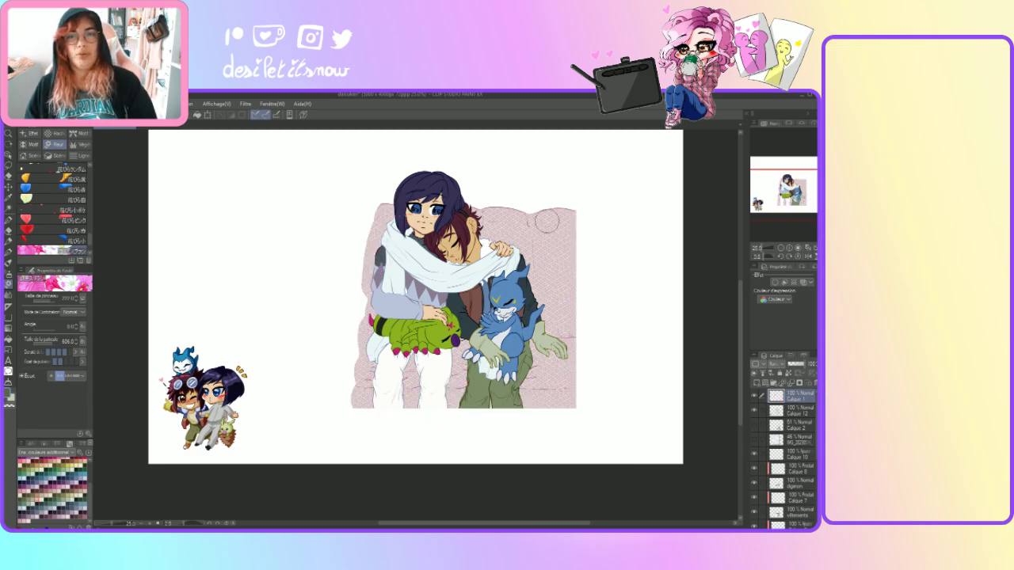
mouse_move(569, 208)
left_mouse_down()
mouse_move(589, 240)
mouse_move(598, 269)
mouse_move(591, 295)
mouse_move(605, 315)
mouse_move(606, 375)
mouse_move(594, 406)
mouse_move(511, 431)
mouse_move(500, 445)
mouse_move(345, 410)
mouse_move(321, 338)
mouse_move(366, 199)
left_mouse_up()
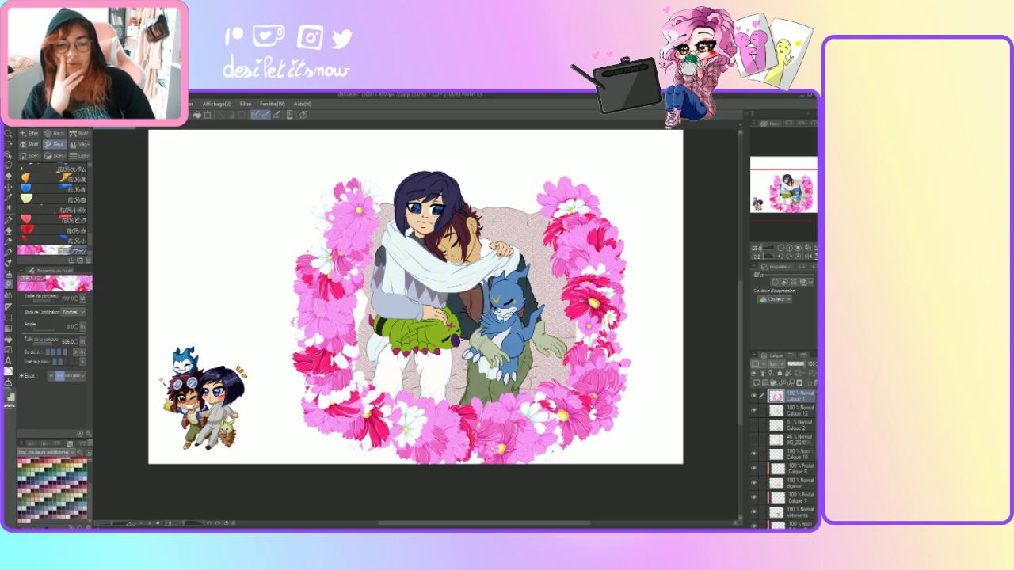
key("Delete")
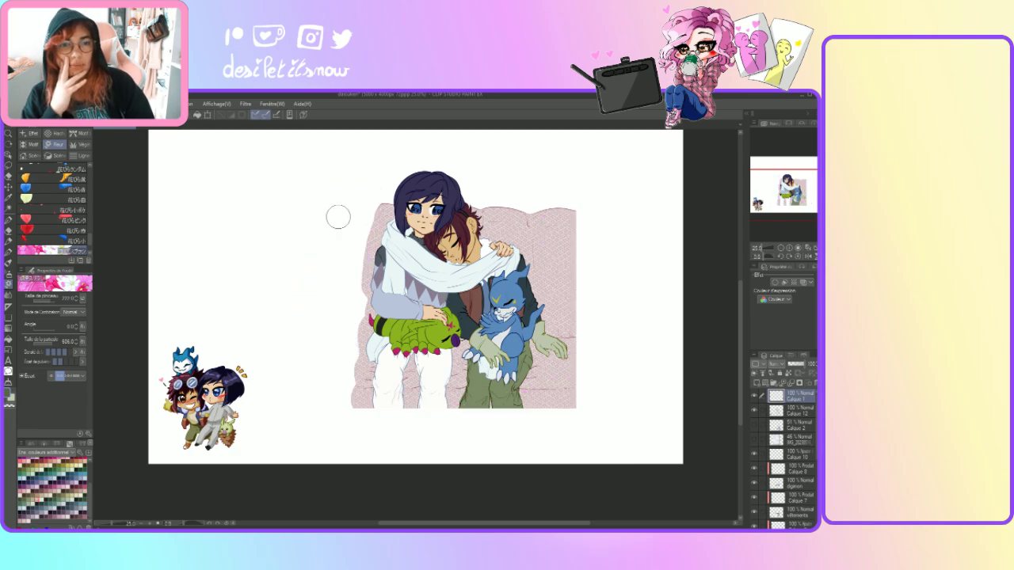
mouse_move(364, 205)
left_mouse_down()
mouse_move(349, 214)
mouse_move(309, 325)
mouse_move(313, 372)
mouse_move(293, 381)
left_mouse_up()
key("Delete")
mouse_move(363, 194)
left_mouse_down()
mouse_move(336, 230)
mouse_move(308, 331)
mouse_move(331, 400)
mouse_move(406, 423)
mouse_move(477, 400)
mouse_move(504, 412)
mouse_move(525, 400)
mouse_move(572, 408)
mouse_move(611, 337)
mouse_move(559, 146)
left_mouse_up()
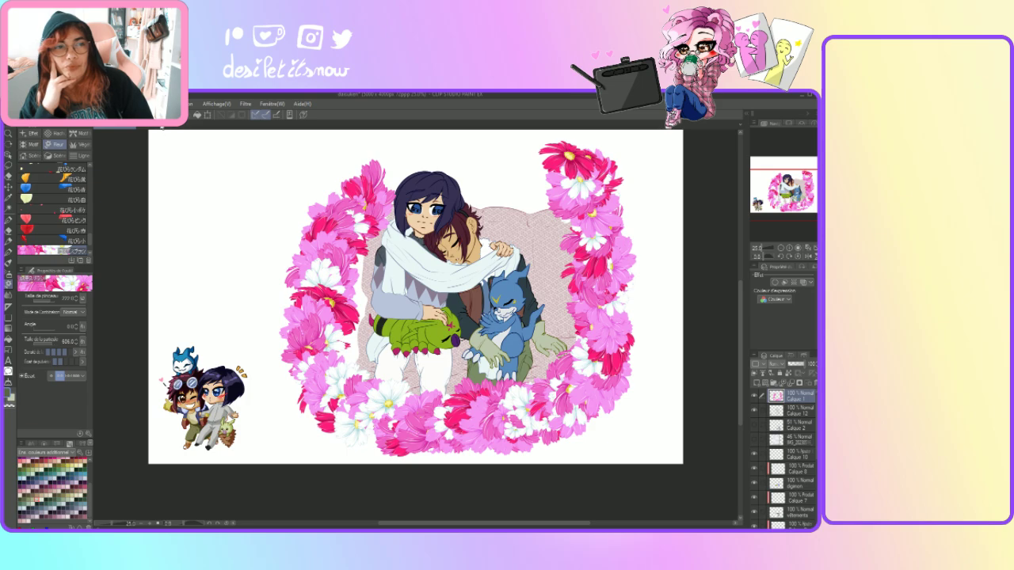
key("ctrl+z")
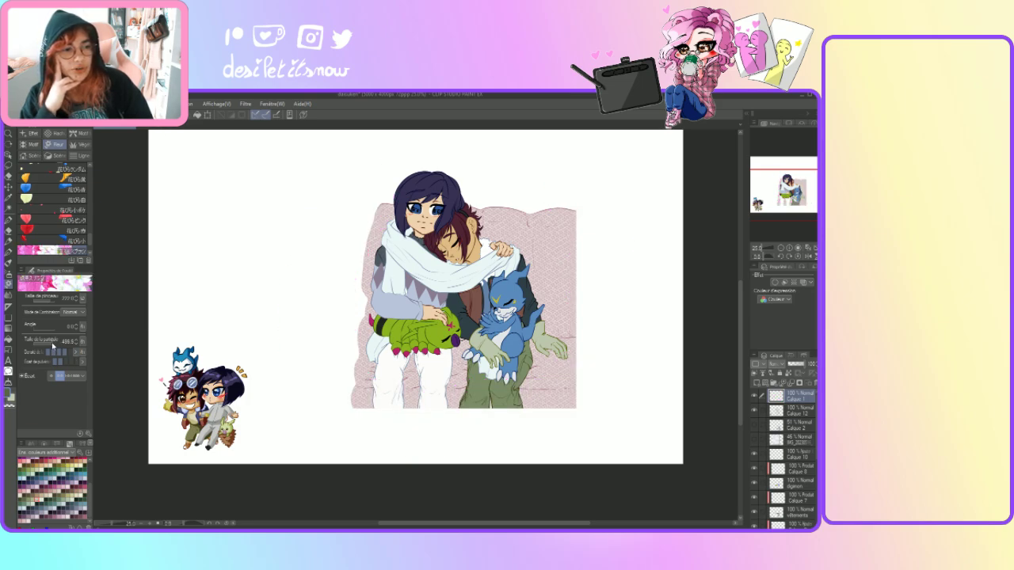
- Set the cosmos brush's particle size to 500, test a U-shaped border around the couple, and clear it
left_click(76, 346)
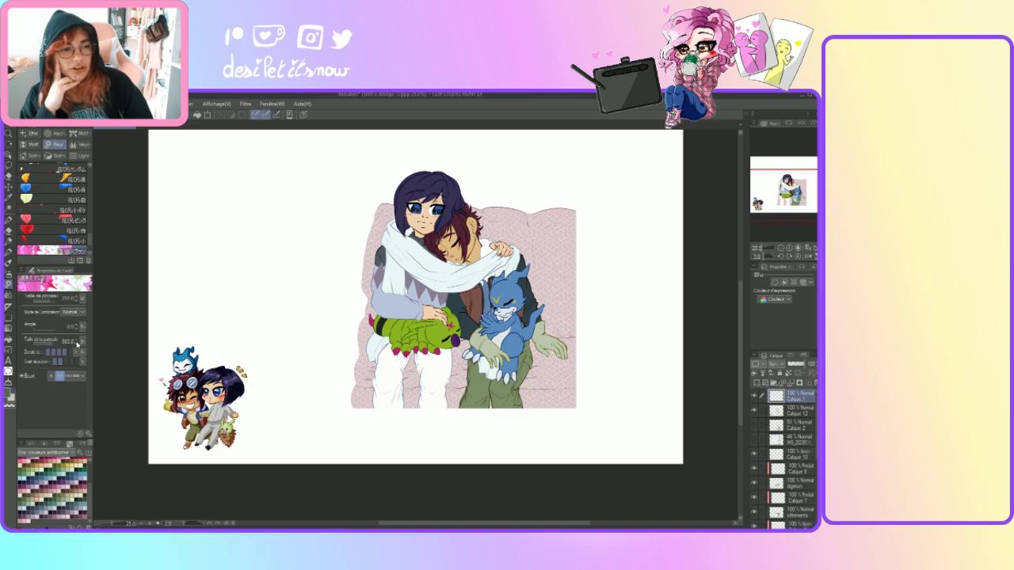
mouse_move(366, 207)
left_mouse_down()
mouse_move(341, 243)
mouse_move(320, 338)
mouse_move(348, 401)
mouse_move(443, 425)
mouse_move(503, 398)
mouse_move(527, 409)
mouse_move(570, 388)
left_mouse_up()
mouse_move(587, 372)
left_mouse_down()
mouse_move(586, 308)
mouse_move(601, 279)
mouse_move(578, 190)
left_mouse_up()
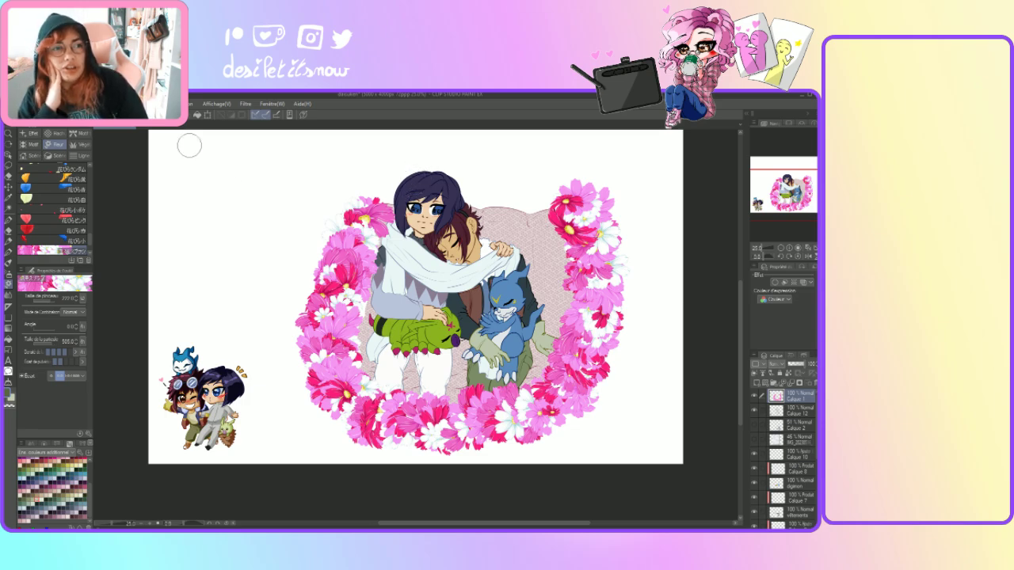
key("Delete")
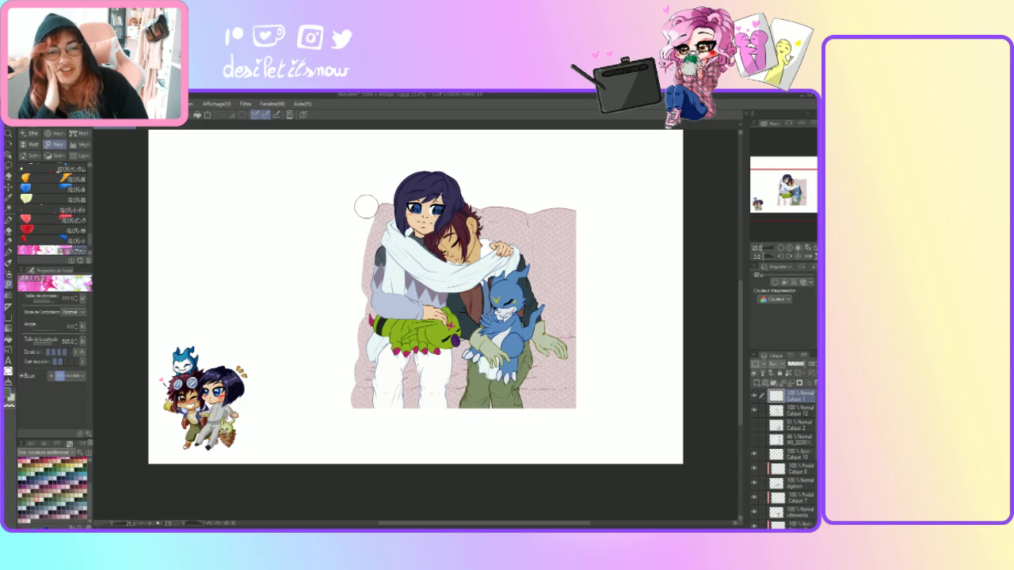
- Paint another U-shaped flower border around the couple and rub it out with the eraser
mouse_move(361, 204)
left_mouse_down()
mouse_move(345, 256)
mouse_move(320, 280)
mouse_move(328, 311)
mouse_move(318, 351)
mouse_move(347, 403)
mouse_move(438, 441)
mouse_move(419, 424)
mouse_move(576, 426)
mouse_move(576, 399)
mouse_move(588, 398)
mouse_move(606, 347)
mouse_move(569, 204)
left_mouse_up()
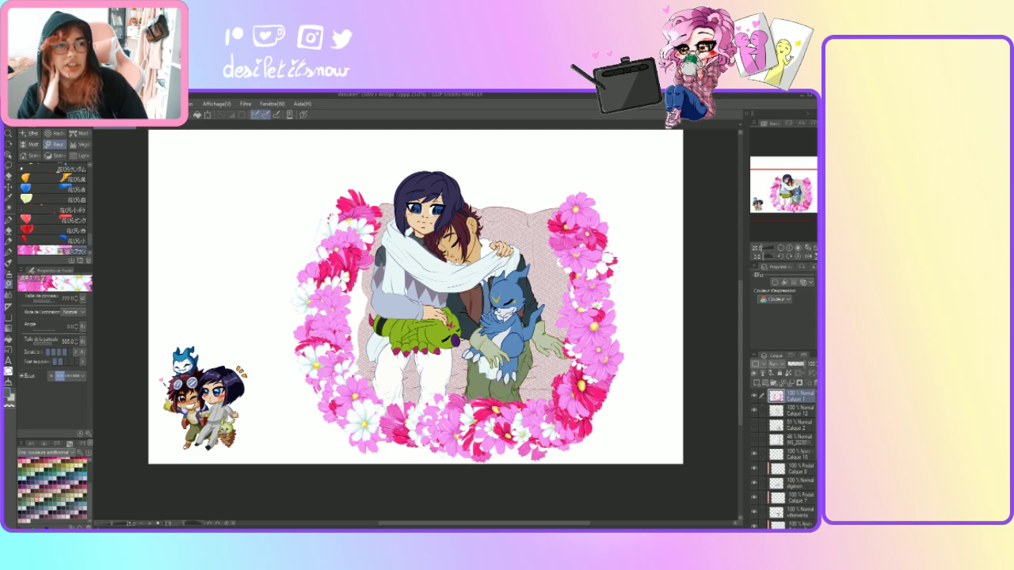
left_click(8, 231)
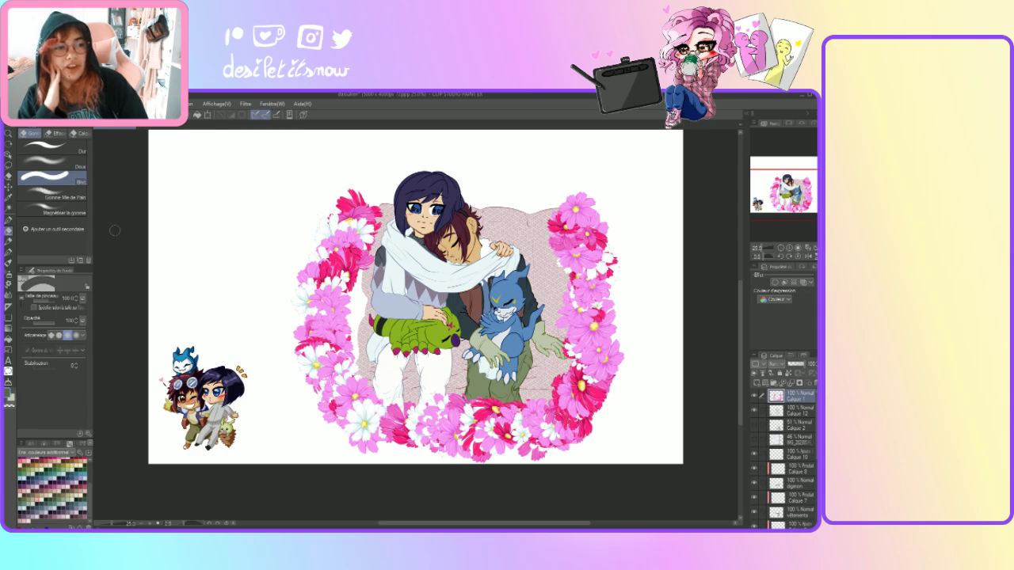
mouse_move(354, 238)
left_mouse_down()
mouse_move(351, 181)
mouse_move(369, 223)
mouse_move(349, 283)
mouse_move(321, 261)
mouse_move(301, 305)
mouse_move(350, 432)
mouse_move(365, 379)
mouse_move(392, 424)
mouse_move(416, 411)
mouse_move(446, 426)
mouse_move(484, 404)
mouse_move(508, 431)
mouse_move(582, 404)
mouse_move(564, 435)
mouse_move(605, 378)
mouse_move(581, 354)
mouse_move(566, 230)
mouse_move(584, 264)
mouse_move(605, 213)
mouse_move(609, 346)
left_mouse_up()
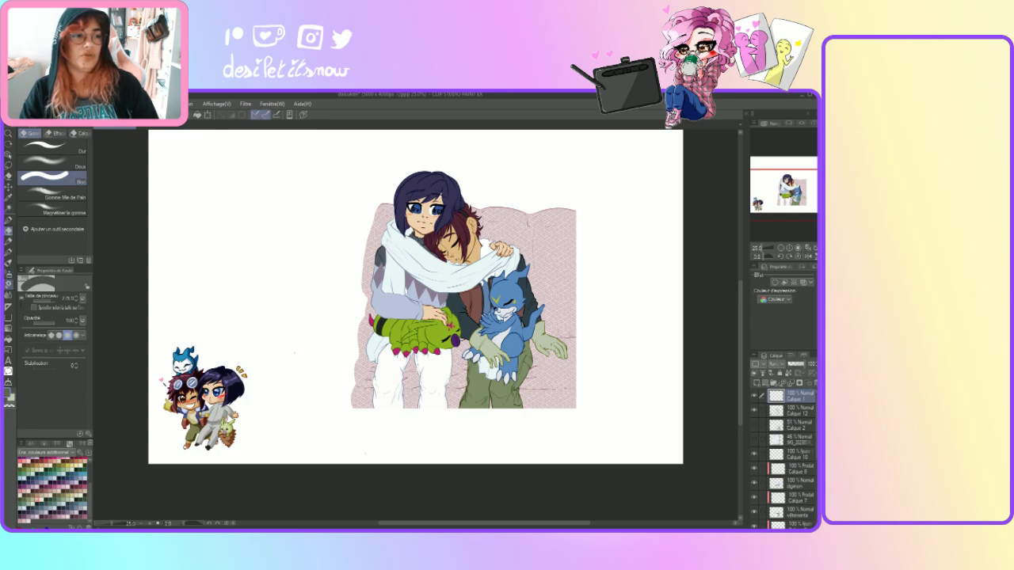
- Repaint the U-shaped cosmos flower border around the couple, from the sofa's upper-left corner to its upper-right corner
left_click(9, 287)
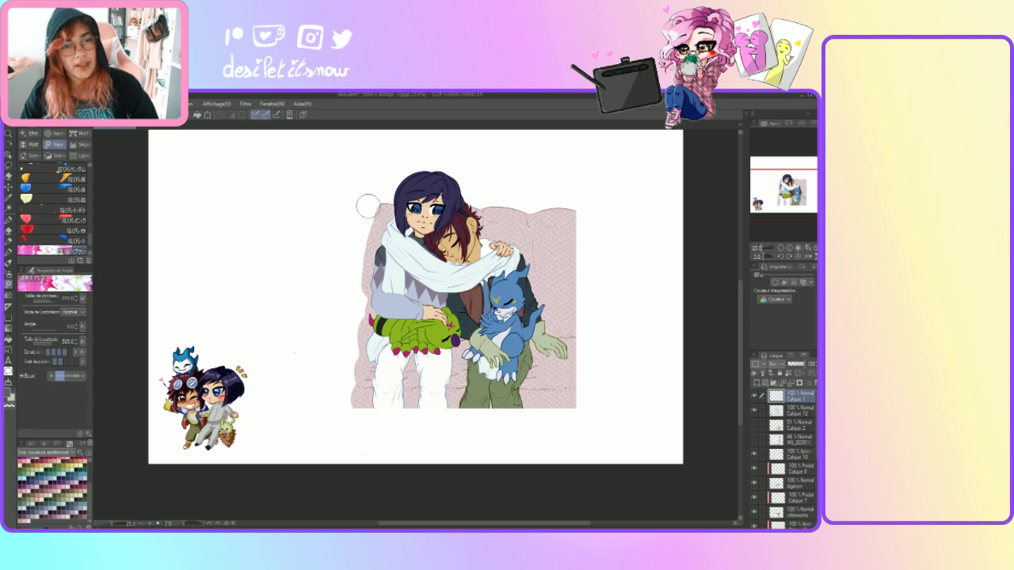
mouse_move(369, 206)
left_mouse_down()
mouse_move(315, 321)
mouse_move(315, 381)
mouse_move(362, 416)
mouse_move(390, 412)
mouse_move(410, 428)
mouse_move(548, 429)
mouse_move(588, 402)
mouse_move(611, 337)
mouse_move(592, 321)
mouse_move(600, 326)
mouse_move(594, 276)
mouse_move(582, 273)
mouse_move(590, 257)
mouse_move(570, 214)
left_mouse_up()
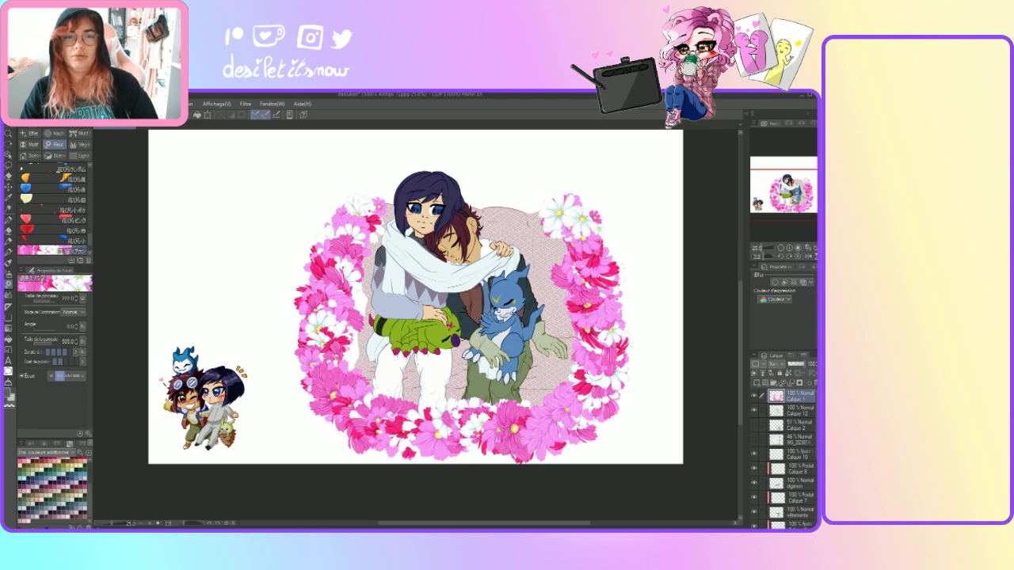
- Test single cosmos flowers at the border's upper-left end, undoing the unwanted ones and keeping one on its outer side
left_click(362, 190)
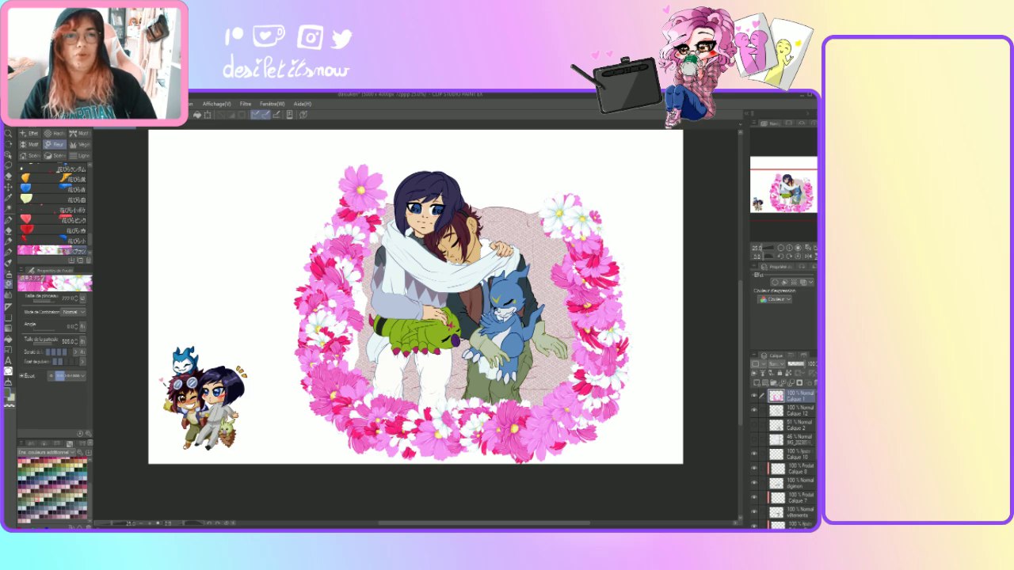
key("ctrl+z")
left_click(330, 204)
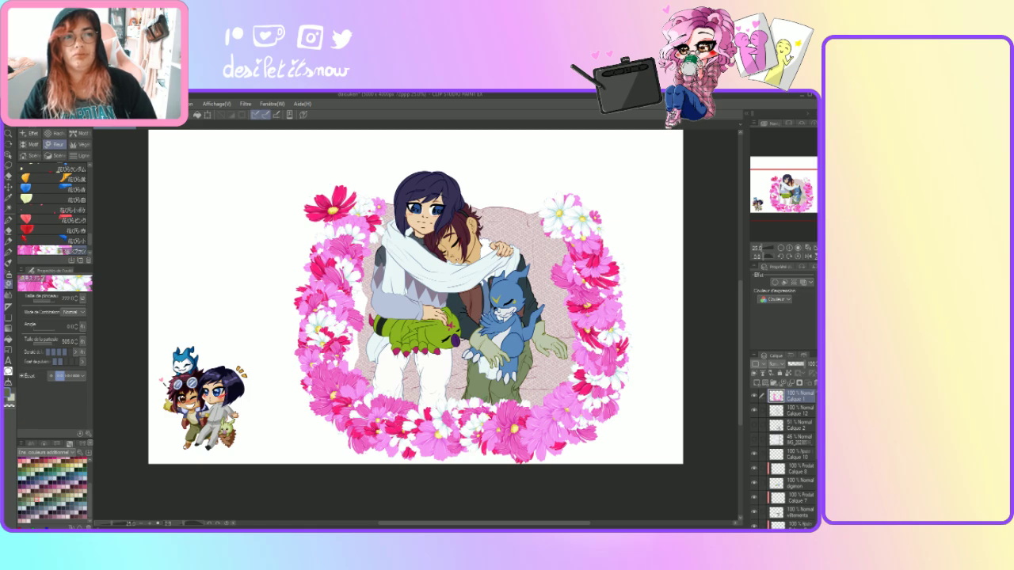
key("ctrl+z")
left_click(345, 190)
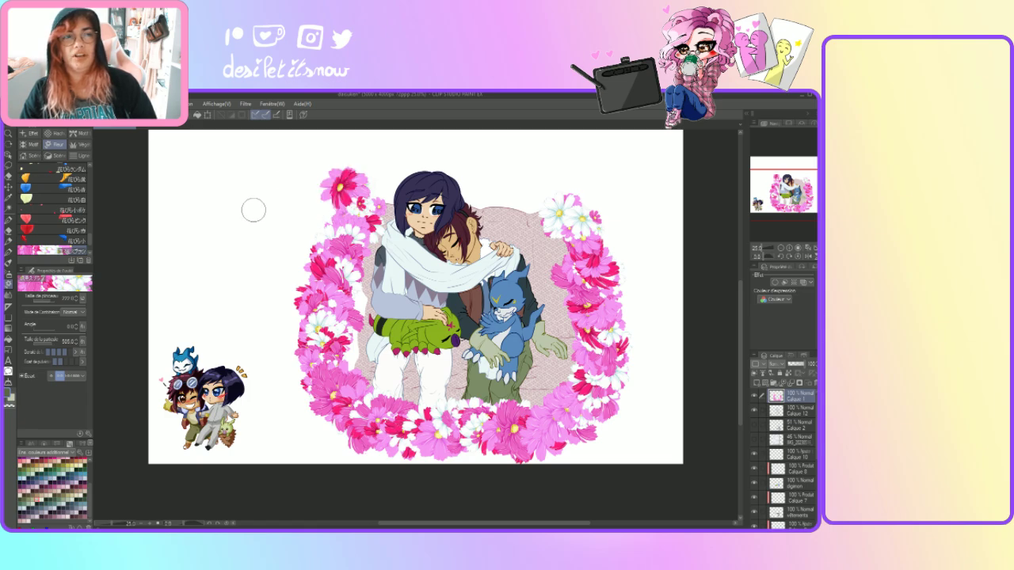
key("ctrl+z")
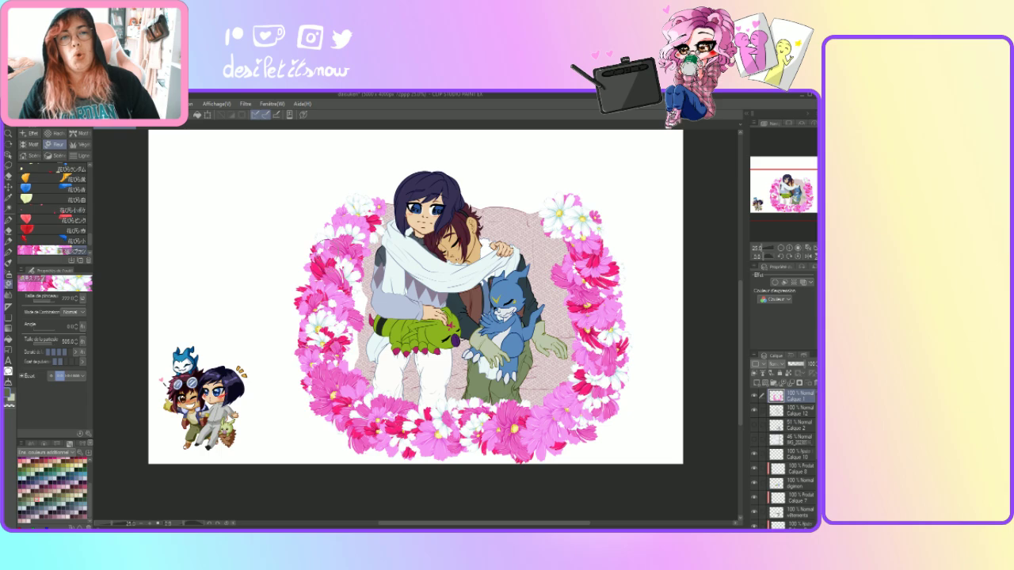
left_click(337, 232)
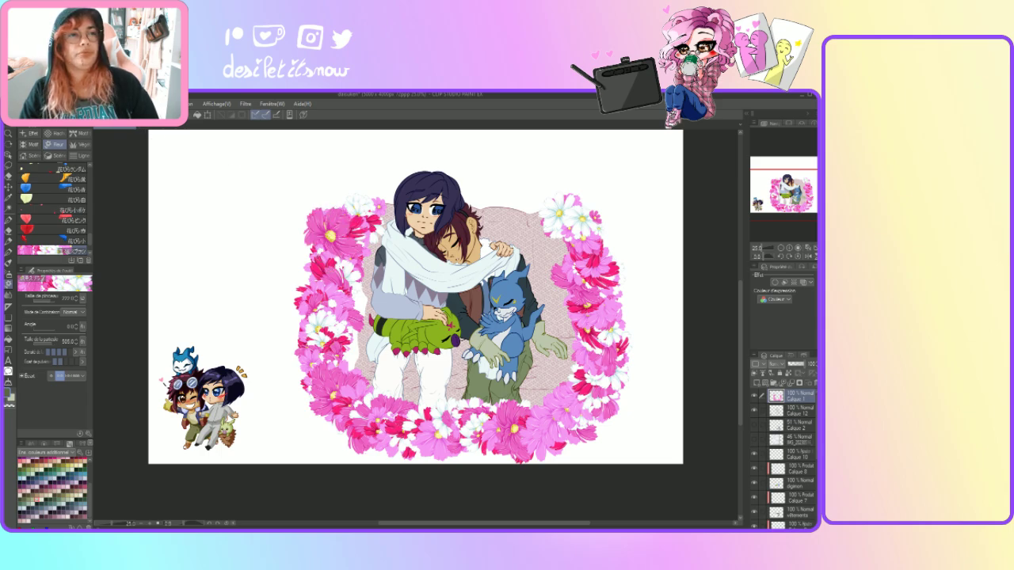
key("ctrl+z")
left_click(332, 225)
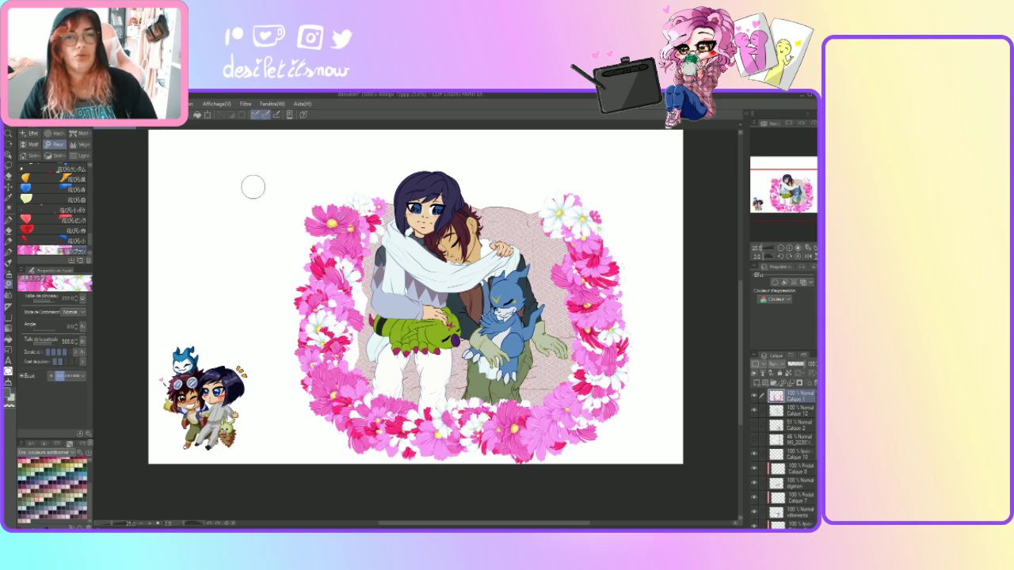
- Try out single cosmos flowers at the border's upper-left end, undoing the unwanted ones and stamping three over the corner
key("ctrl+z")
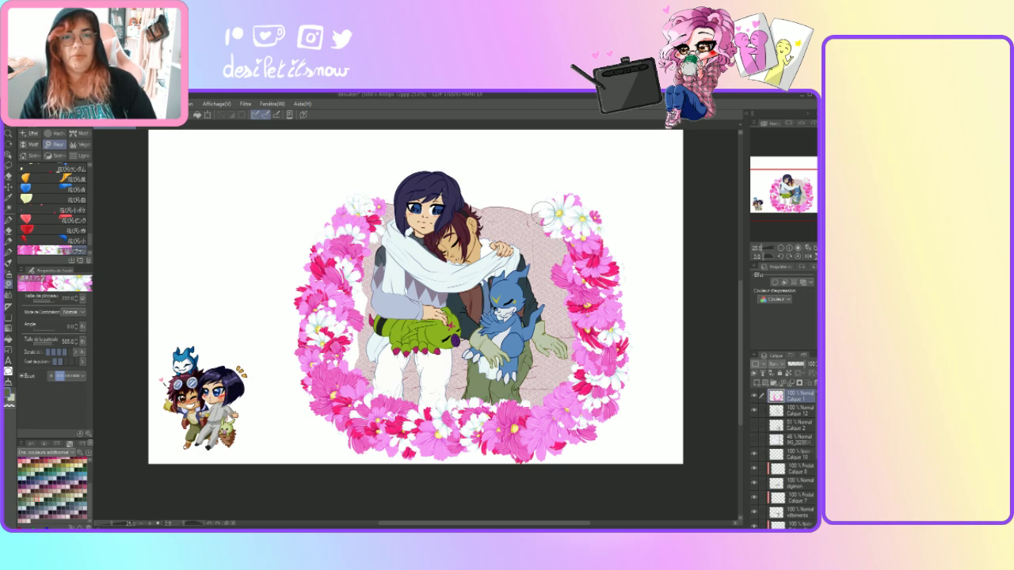
left_click(369, 204)
key("ctrl+z")
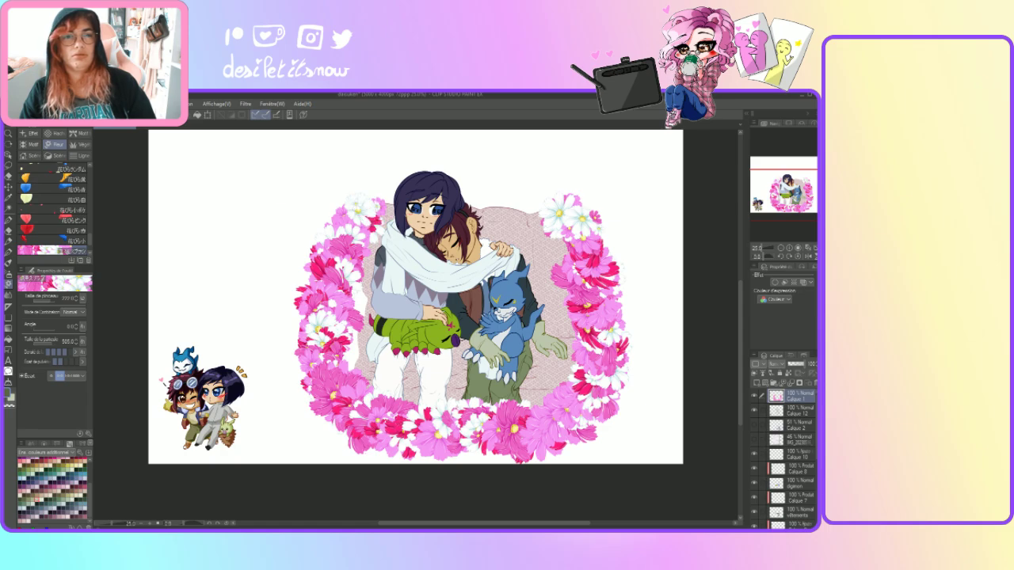
left_click(358, 194)
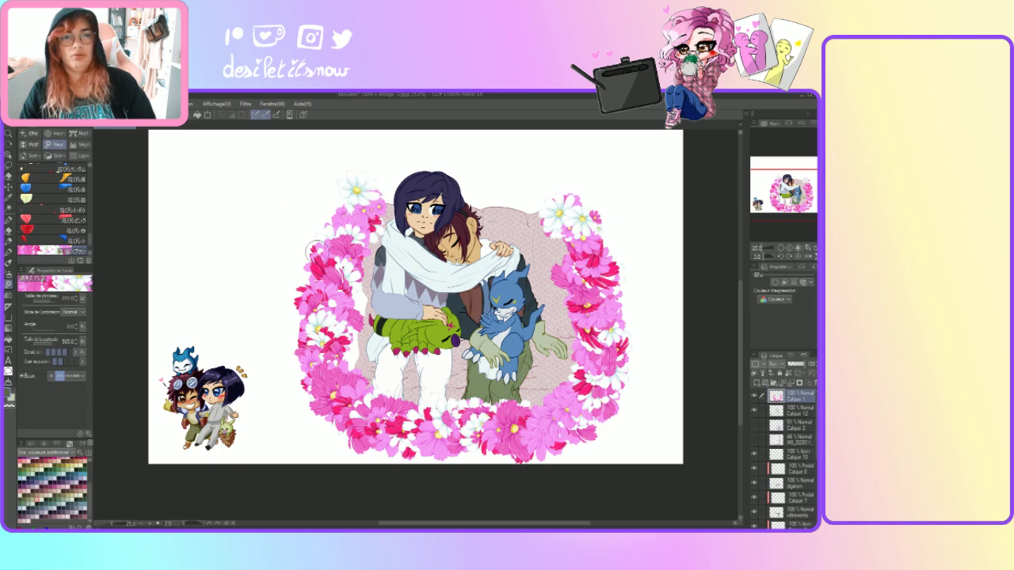
key("ctrl+z")
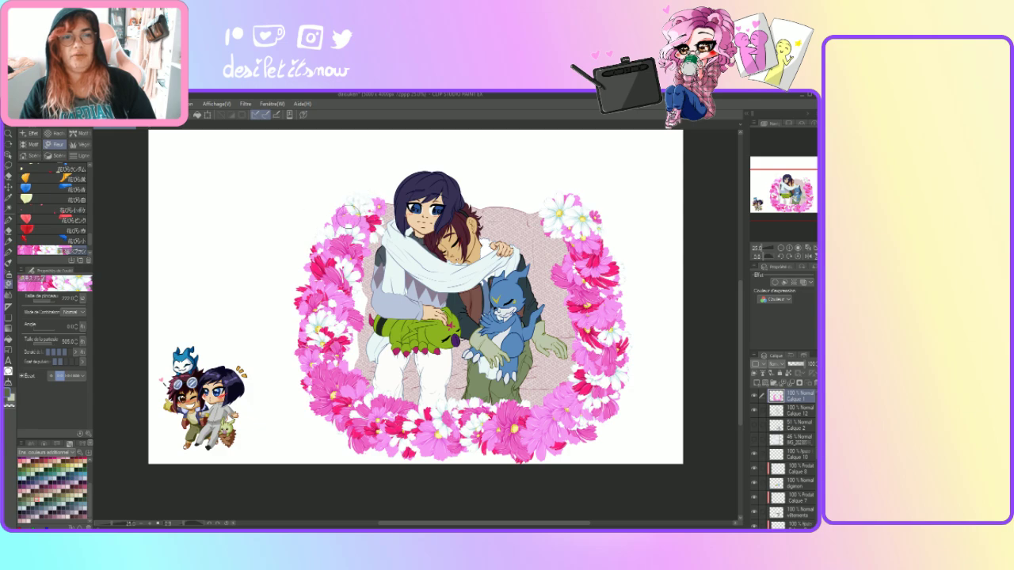
left_click(346, 210)
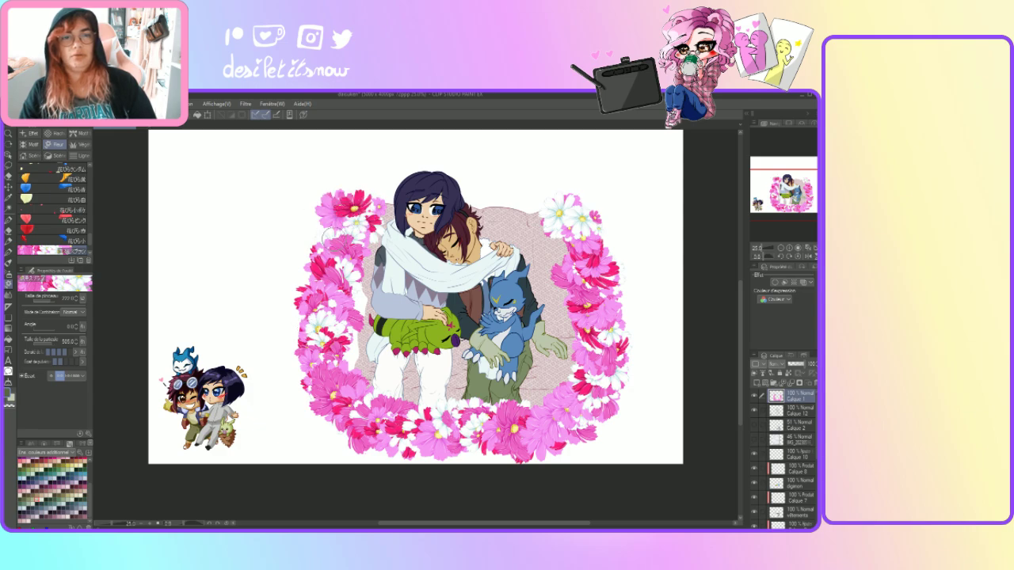
left_click(334, 242)
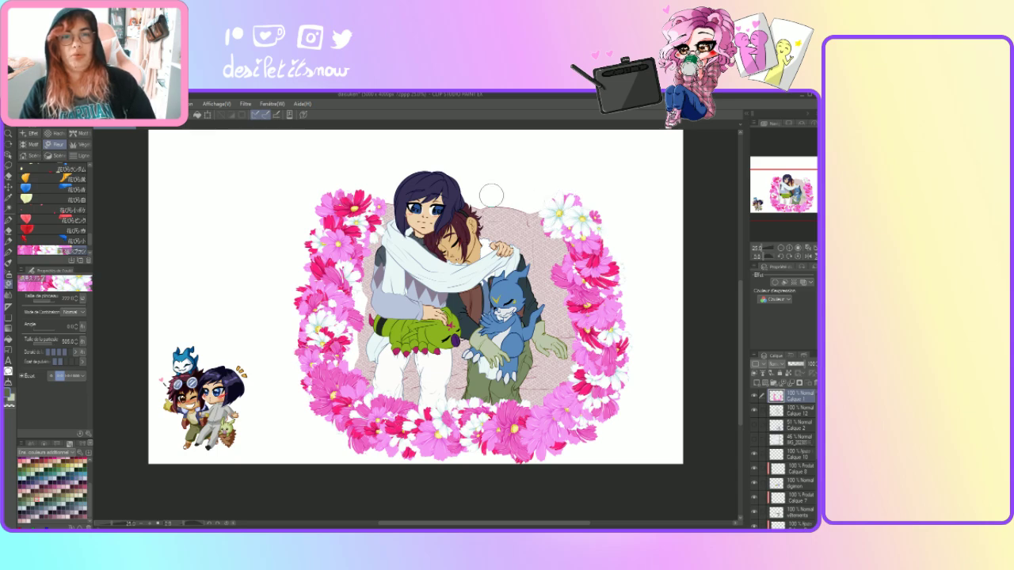
left_click(350, 210)
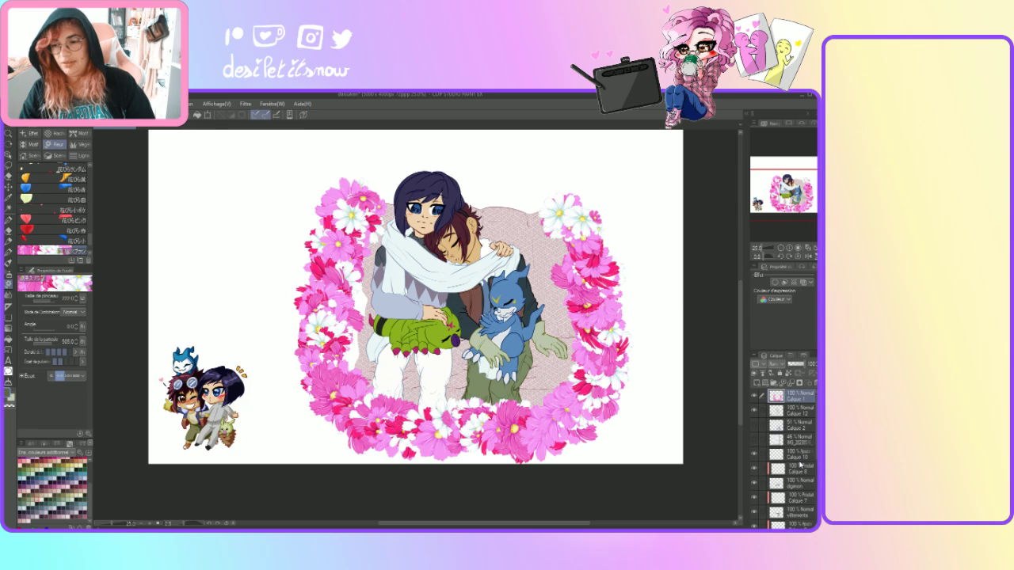
scroll(784, 460, "down", 5)
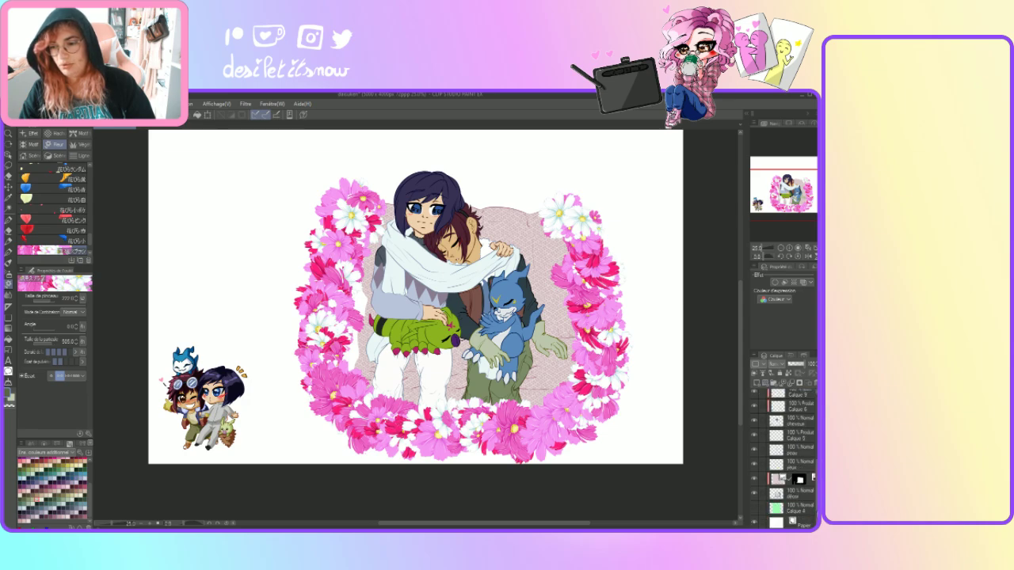
left_click(799, 480)
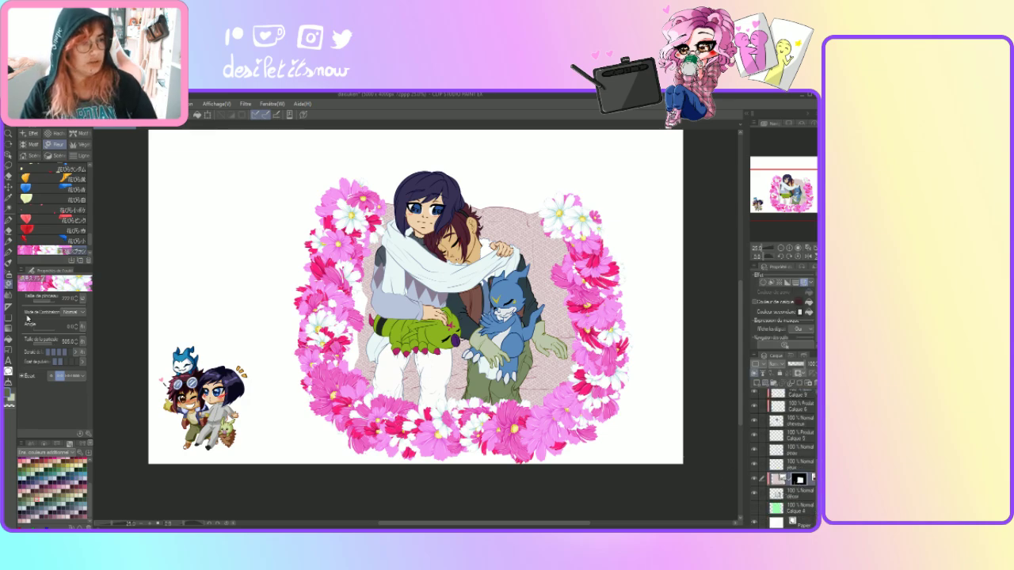
left_click(9, 221)
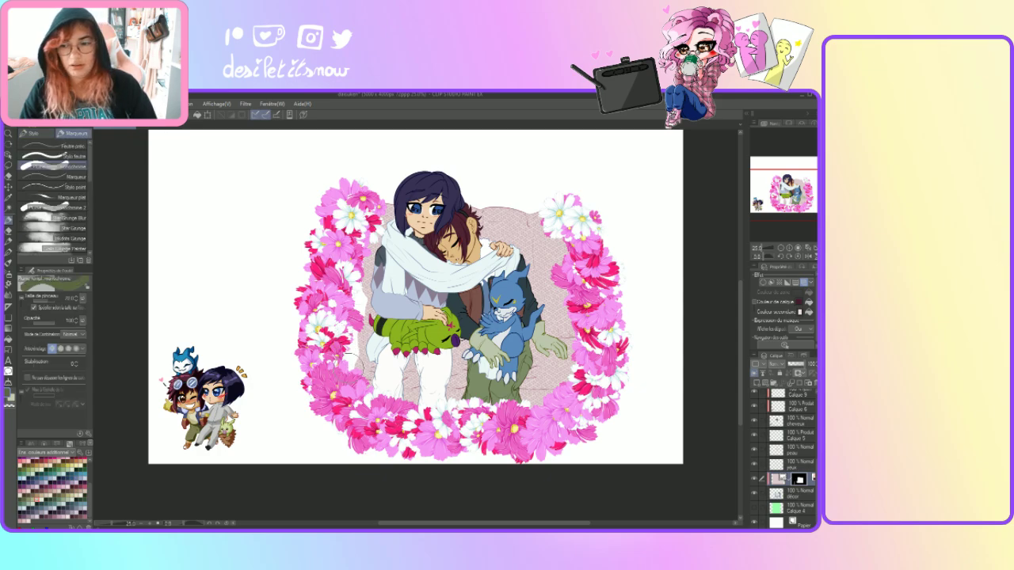
left_click(780, 498)
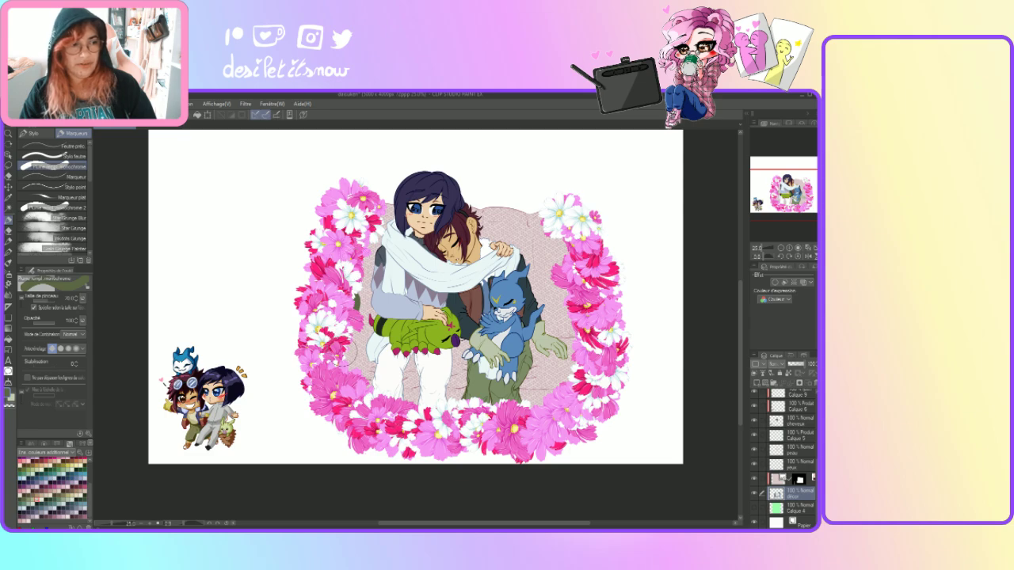
left_click(798, 482)
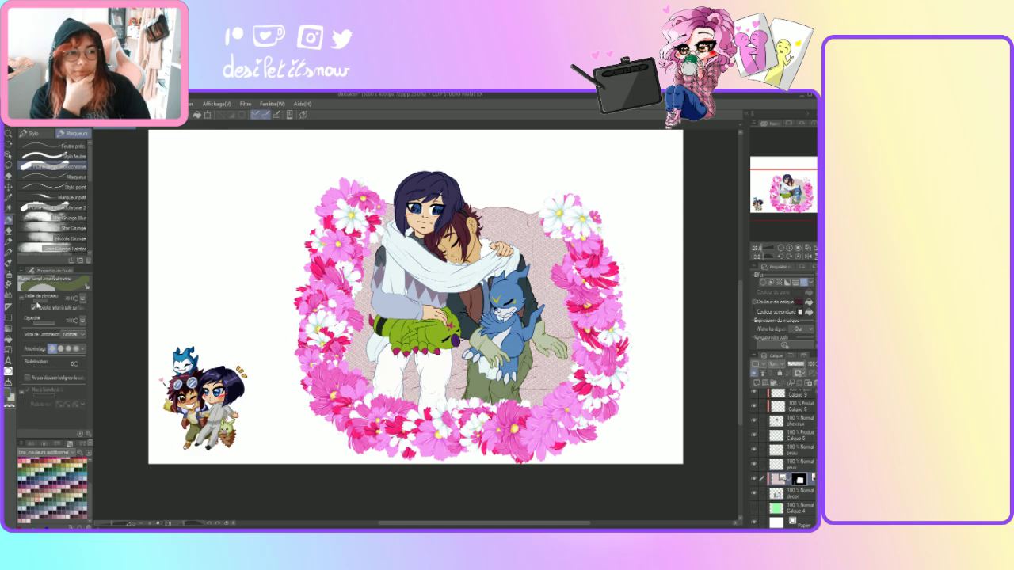
- Rub out the flowers at the border's upper-left end on layer Calque 1, using the cosmos brush with the transparent colour
left_click(9, 286)
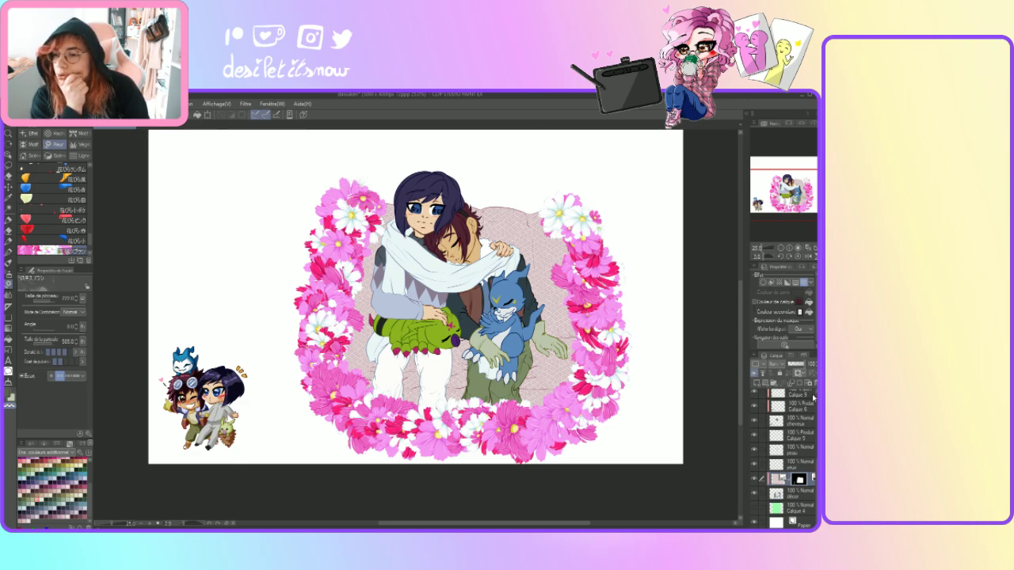
scroll(814, 398, "up", 5)
left_click(804, 400)
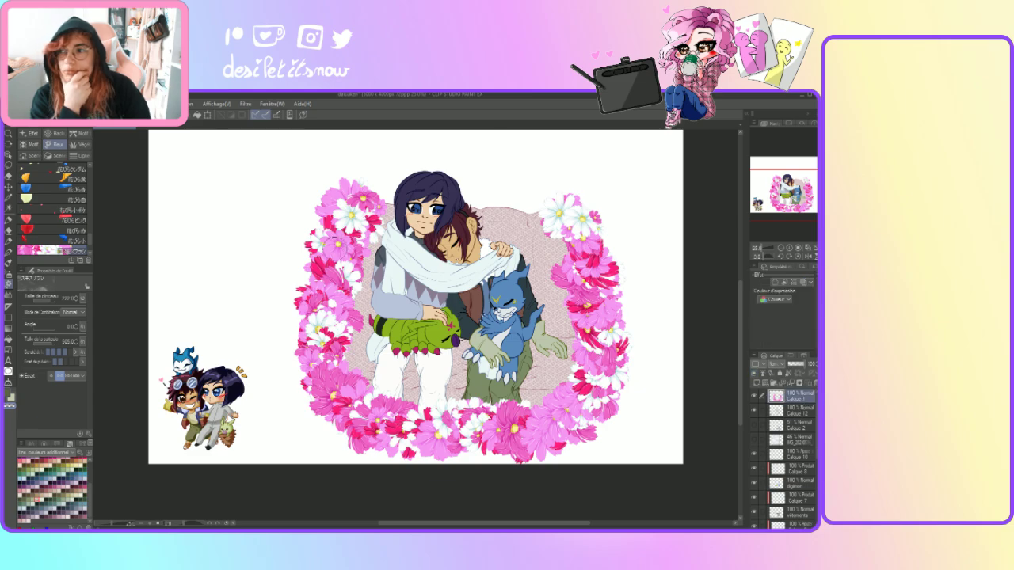
mouse_move(349, 204)
left_mouse_down()
mouse_move(356, 182)
mouse_move(328, 208)
left_mouse_up()
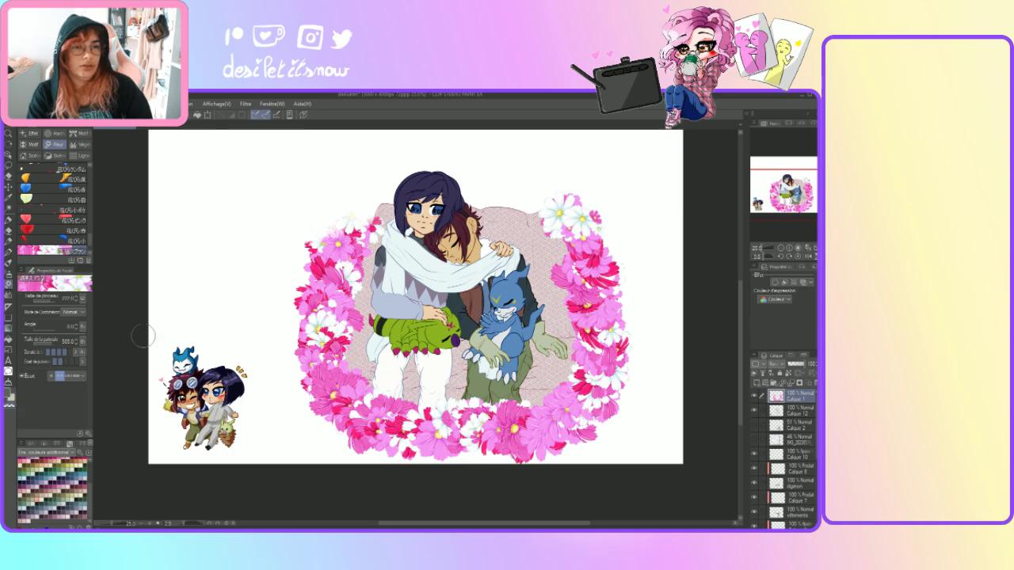
- Repaint the border's upper-left end with cosmos flowers beside the dark-haired figure's head, undoing the first stroke
left_click_drag(351, 229, 325, 208)
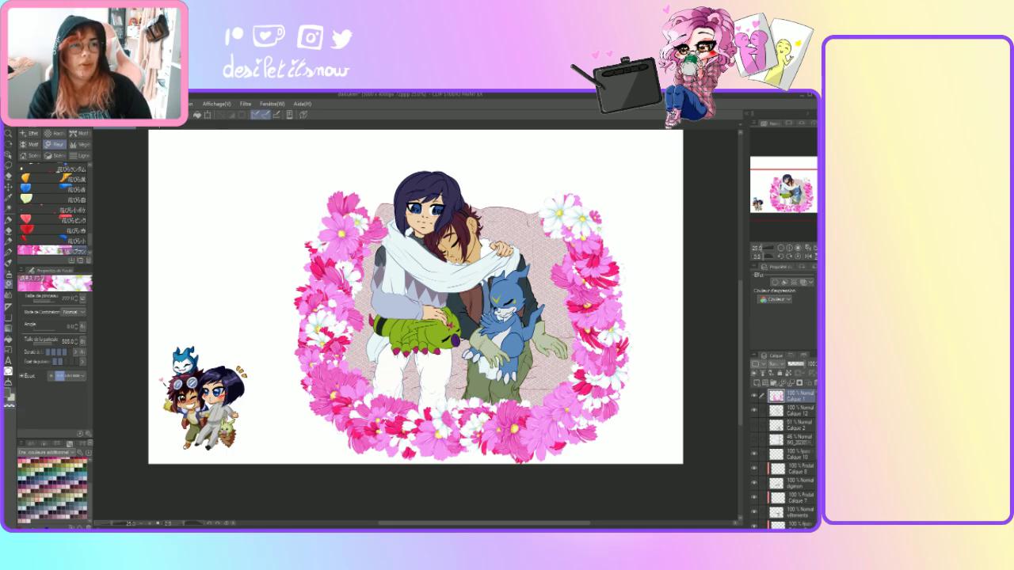
key("ctrl+z")
mouse_move(327, 251)
left_mouse_down()
mouse_move(337, 222)
mouse_move(361, 214)
mouse_move(360, 226)
left_mouse_up()
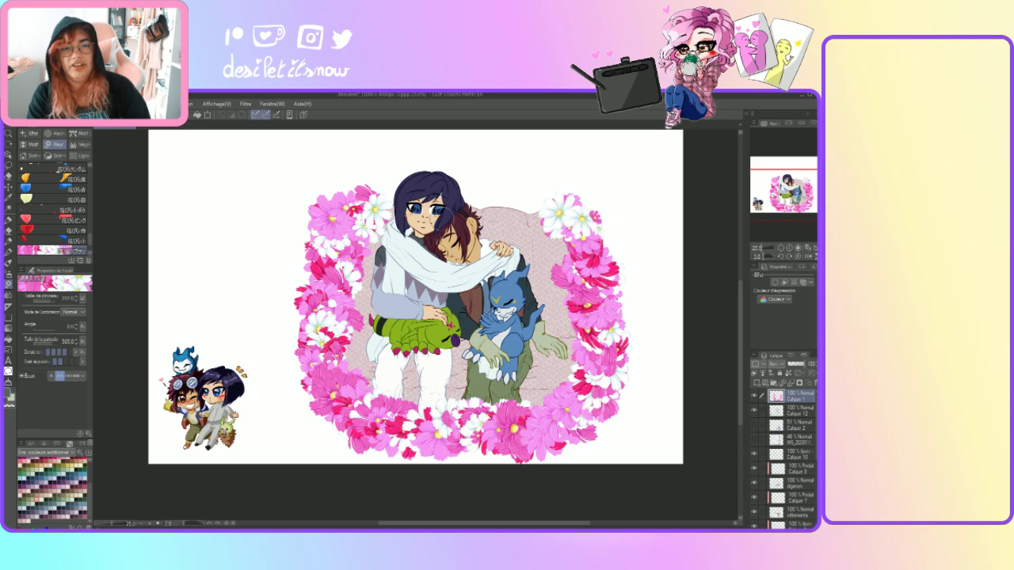
- Rub out the inner edge of the border's left side with the transparent cosmos brush and repaint that side farther outward
left_click(9, 408)
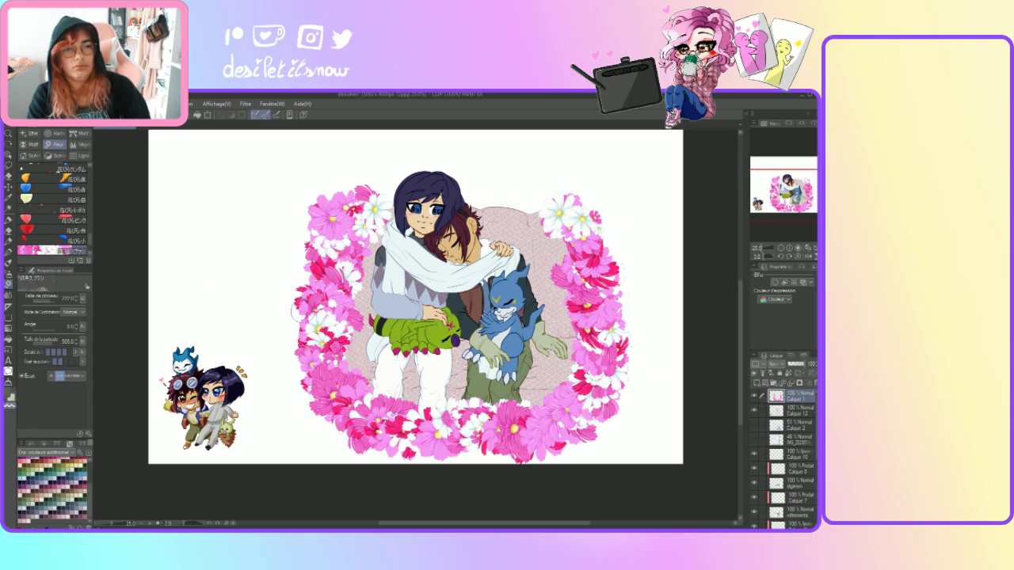
mouse_move(350, 315)
left_mouse_down()
mouse_move(355, 353)
mouse_move(383, 378)
mouse_move(357, 339)
left_mouse_up()
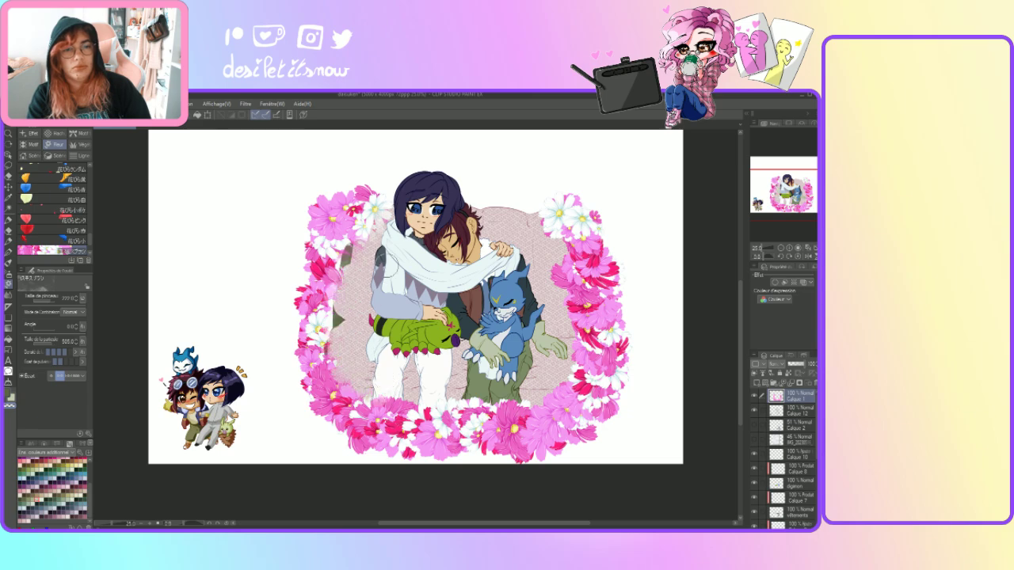
mouse_move(363, 277)
left_mouse_down()
mouse_move(351, 234)
mouse_move(340, 238)
left_mouse_up()
mouse_move(331, 305)
left_mouse_down()
mouse_move(325, 270)
mouse_move(313, 333)
mouse_move(317, 412)
mouse_move(346, 435)
mouse_move(356, 408)
mouse_move(337, 427)
left_mouse_up()
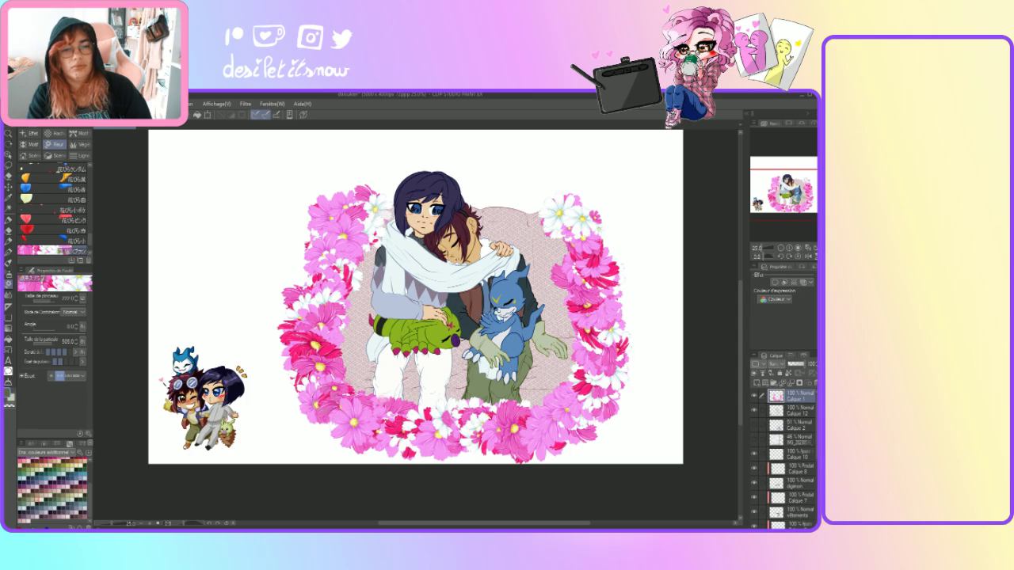
mouse_move(349, 372)
left_mouse_down()
mouse_move(337, 392)
mouse_move(313, 345)
mouse_move(333, 339)
mouse_move(341, 343)
mouse_move(329, 372)
left_mouse_up()
left_click(326, 308)
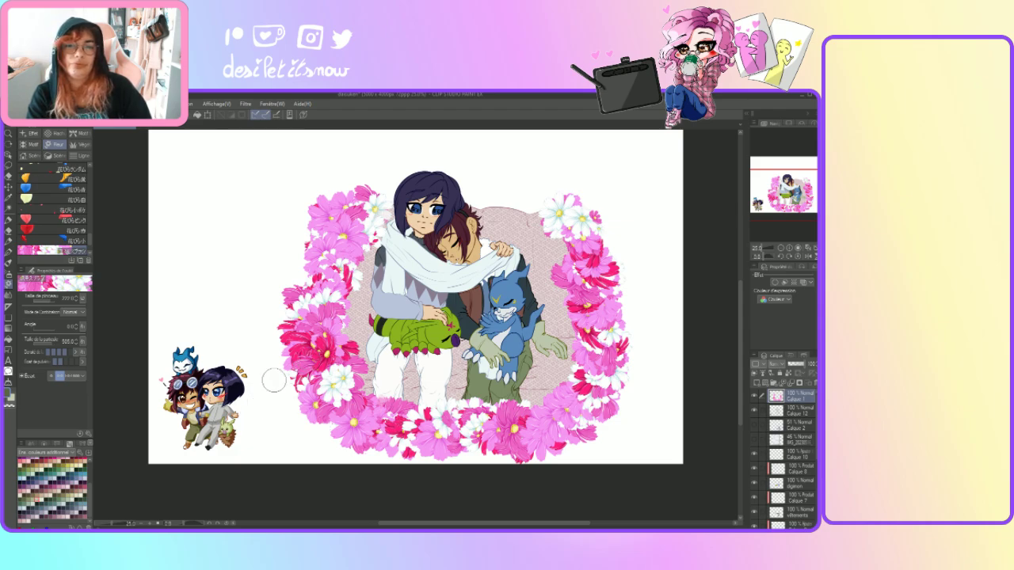
- Stamp pink cosmos flowers along the outer edge of the border's upper-left side, undoing the red ones
left_click(305, 277)
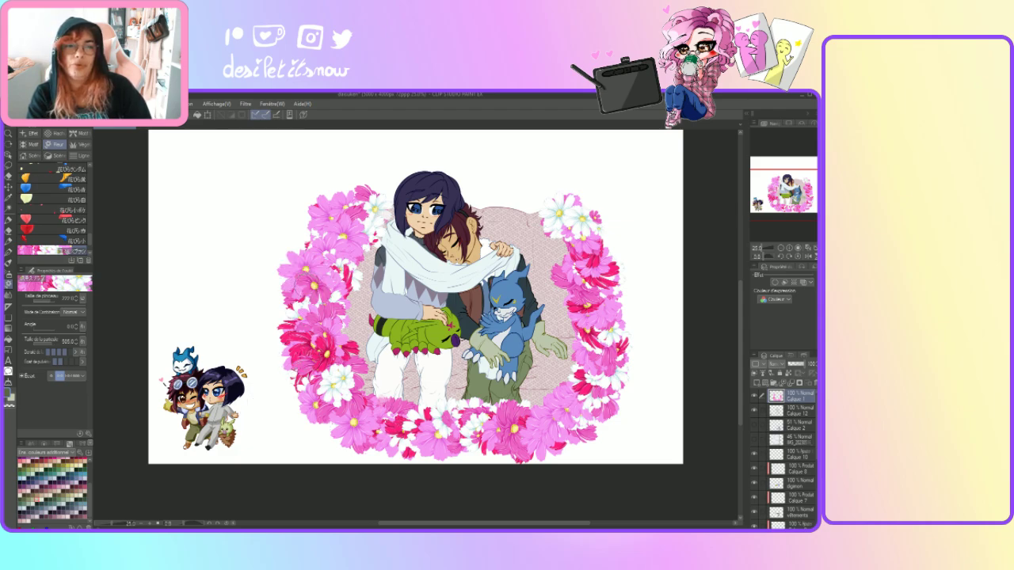
left_click(316, 234)
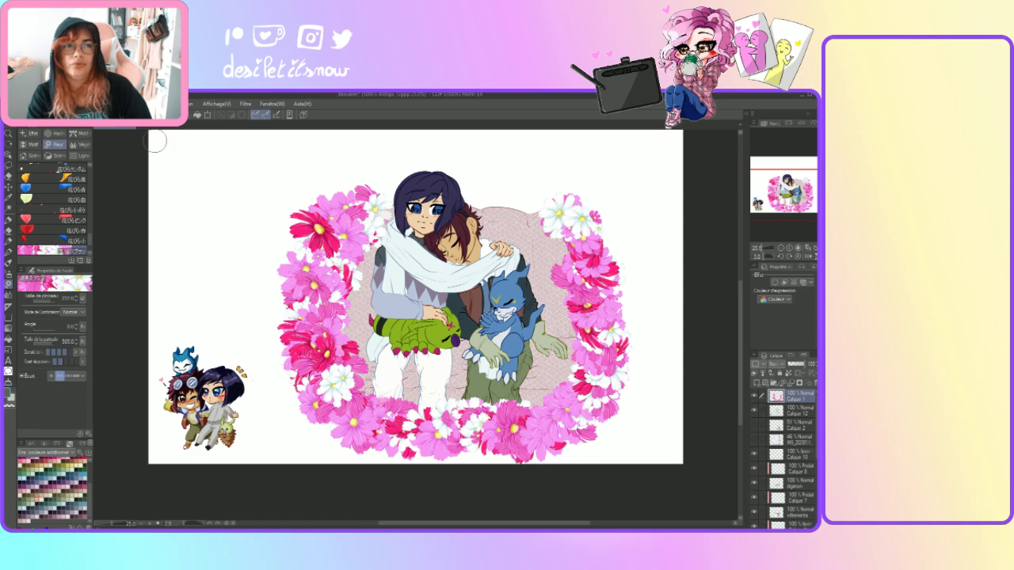
key("ctrl+z")
key("ctrl+y")
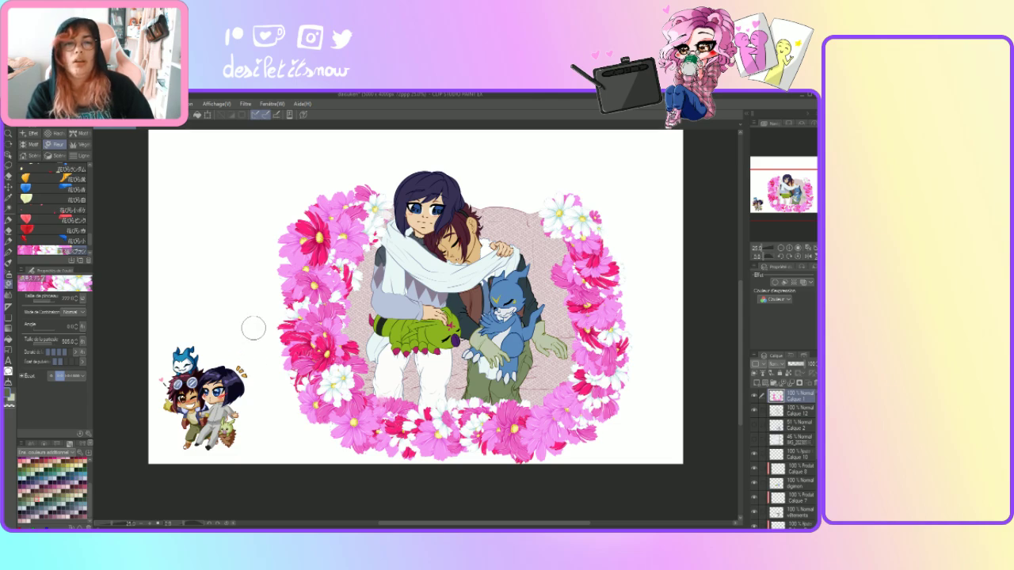
key("ctrl+z")
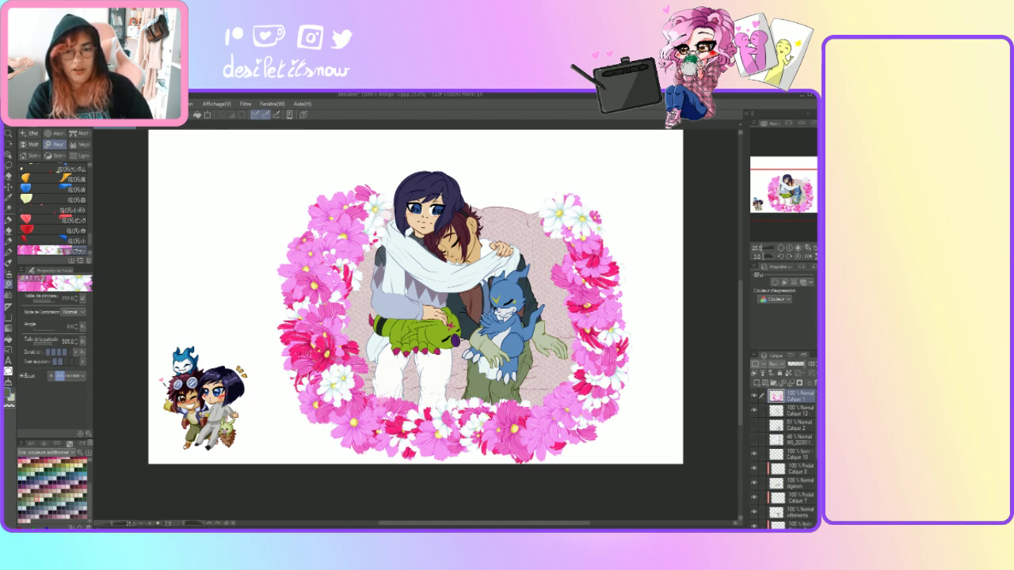
- Pick a salmon-pink colour for the marker, and give the flower layer a border effect with a dark plum edge colour
scroll(741, 408, "up", 3)
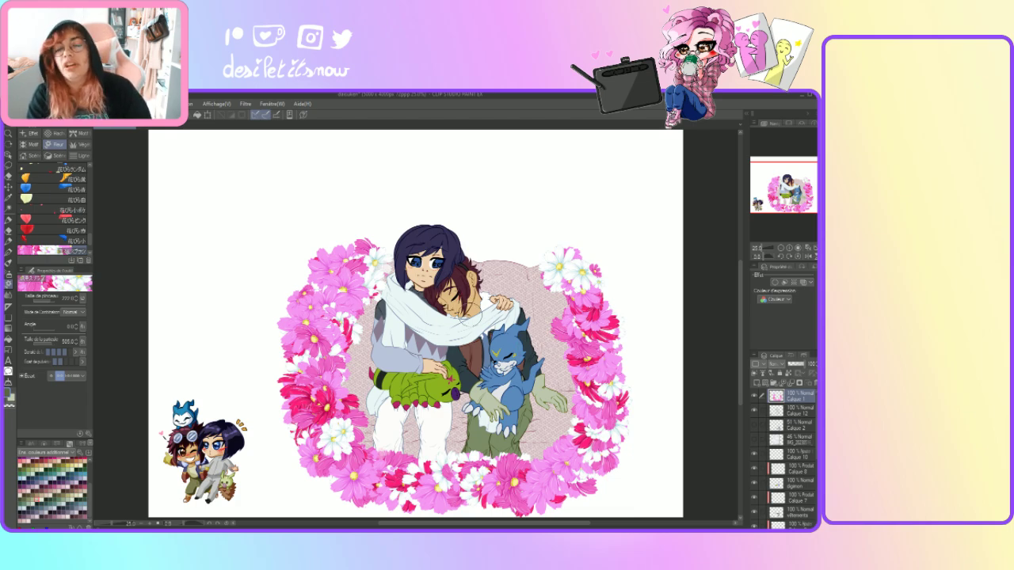
mouse_move(742, 370)
left_mouse_down()
mouse_move(743, 385)
mouse_move(743, 347)
left_mouse_up()
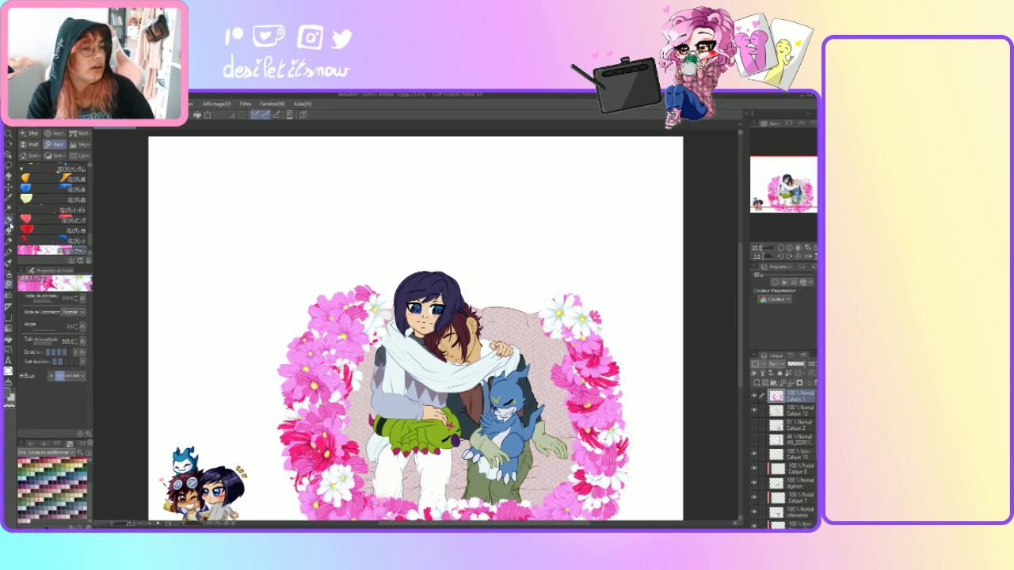
left_click(10, 226)
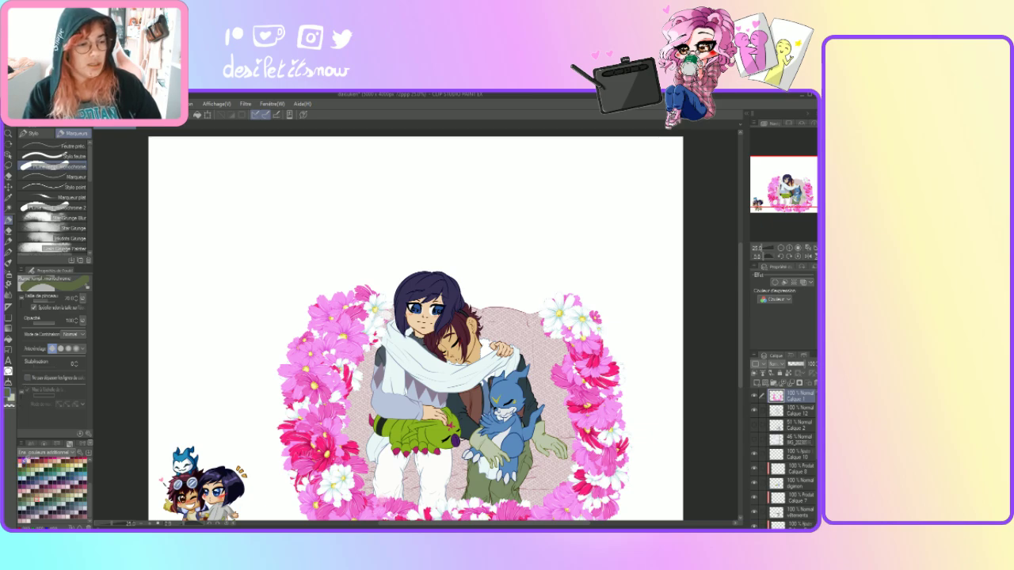
left_click(28, 459)
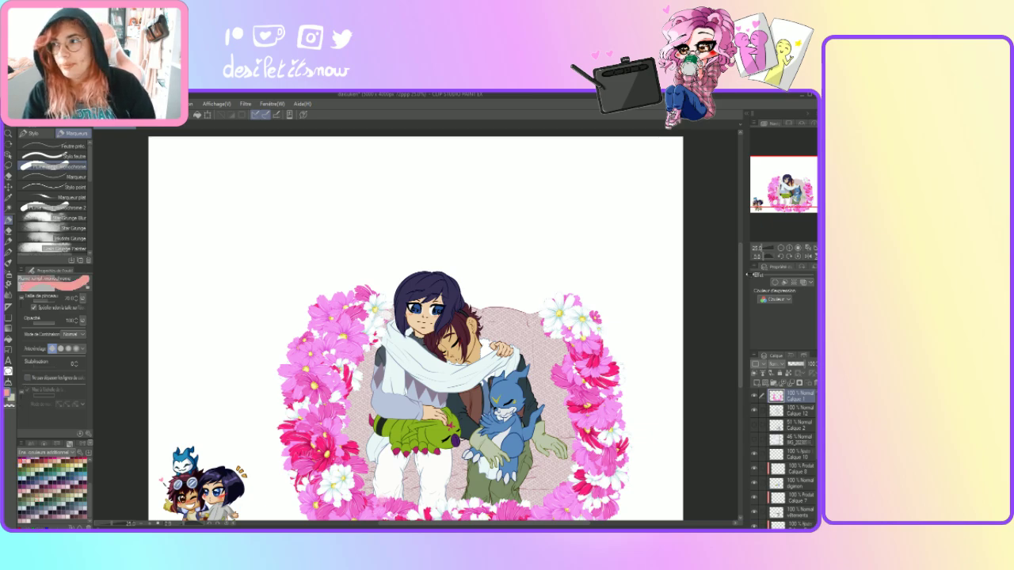
left_click(774, 283)
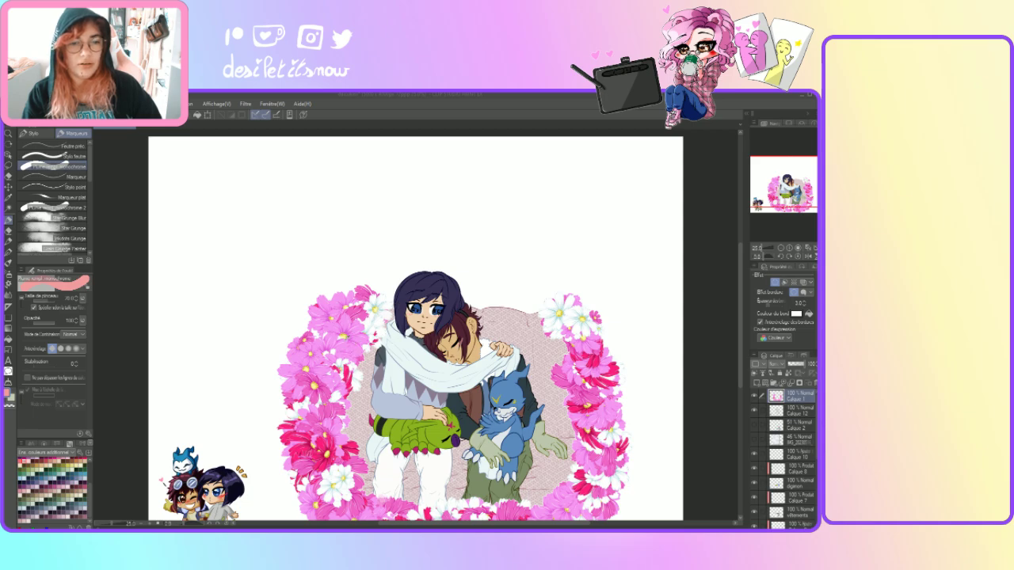
key("alt+Tab")
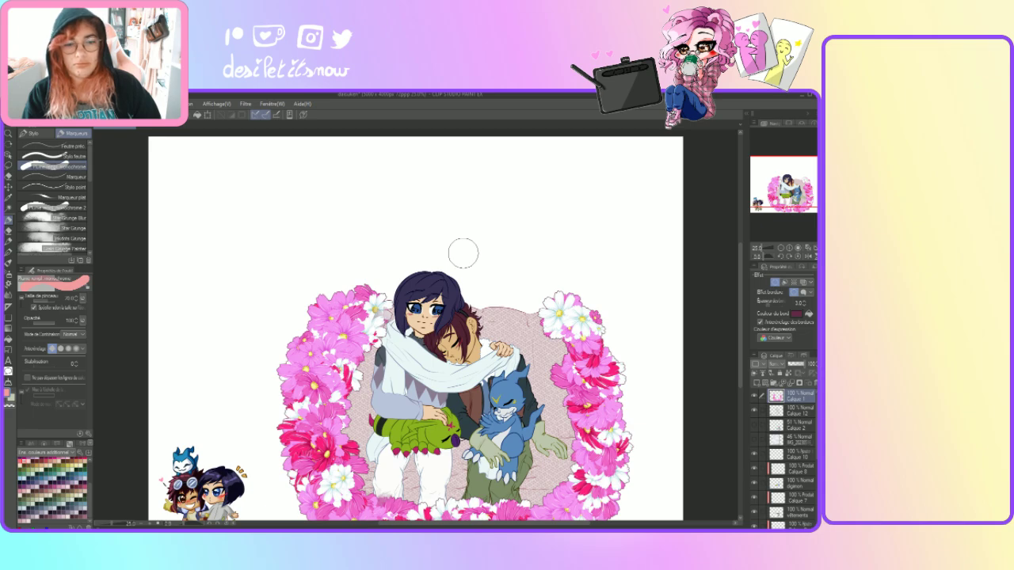
left_click_drag(496, 415, 513, 414)
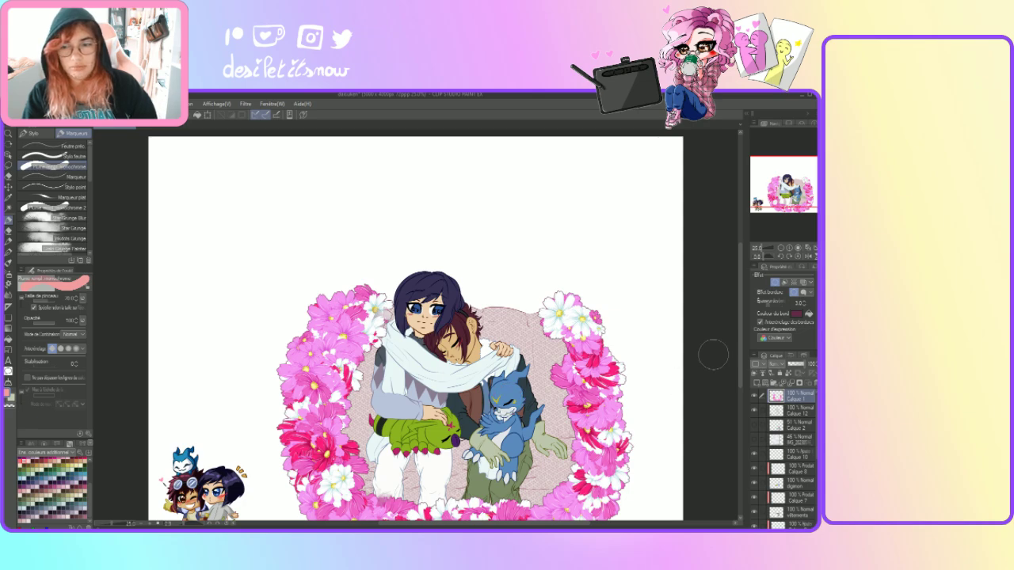
scroll(742, 372, "down", 2)
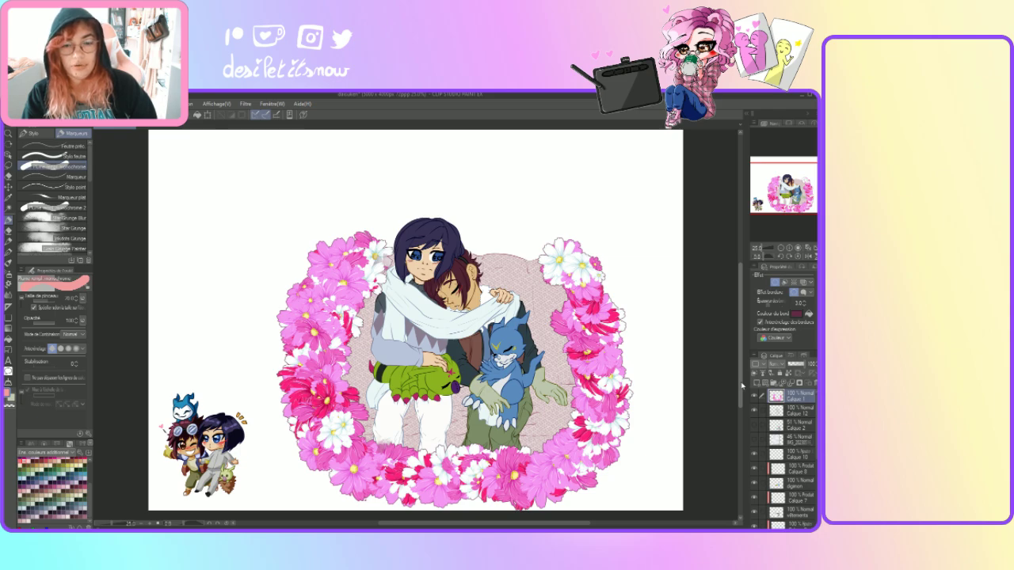
scroll(742, 382, "up", 2)
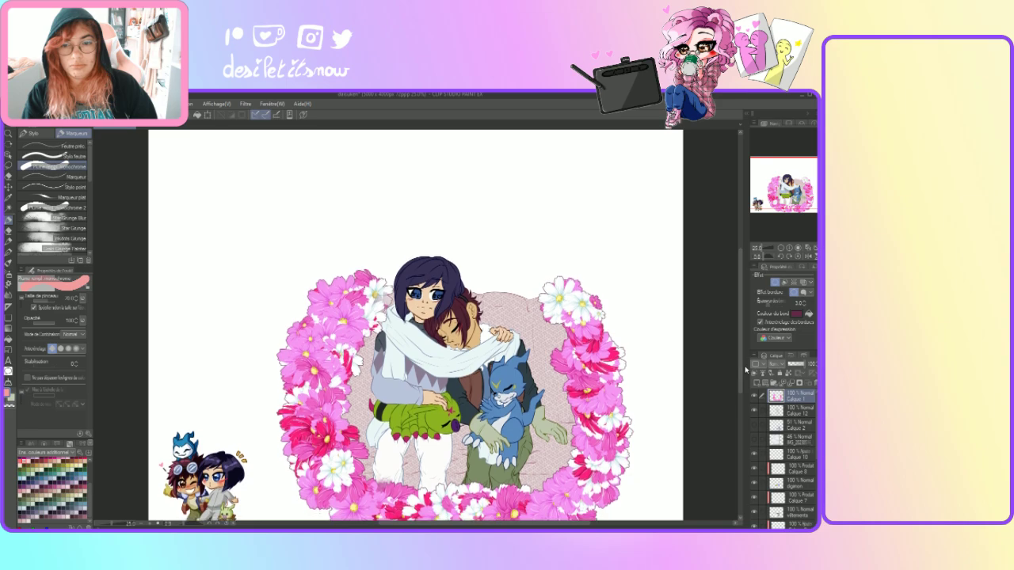
left_click(784, 412)
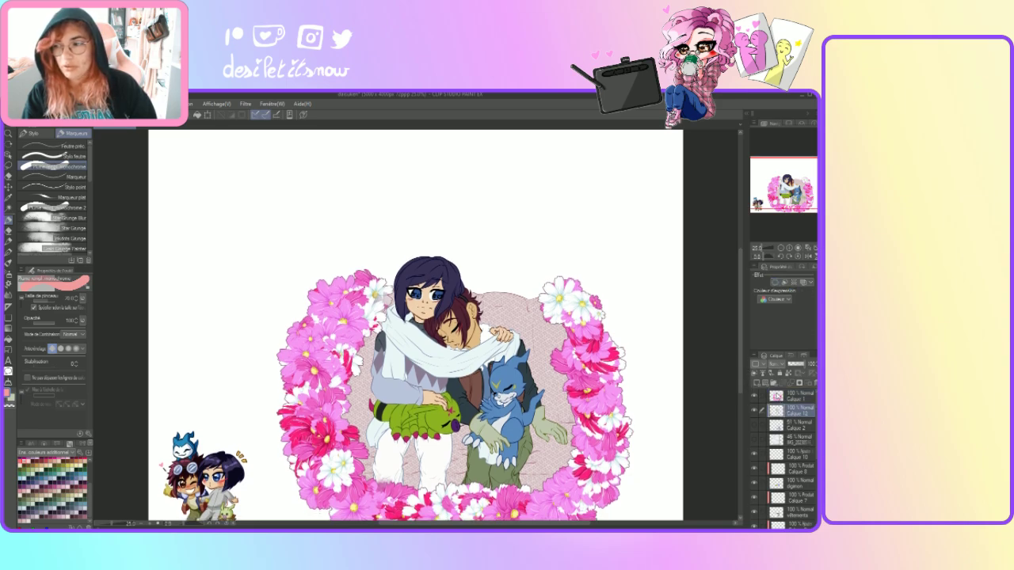
left_click(778, 398)
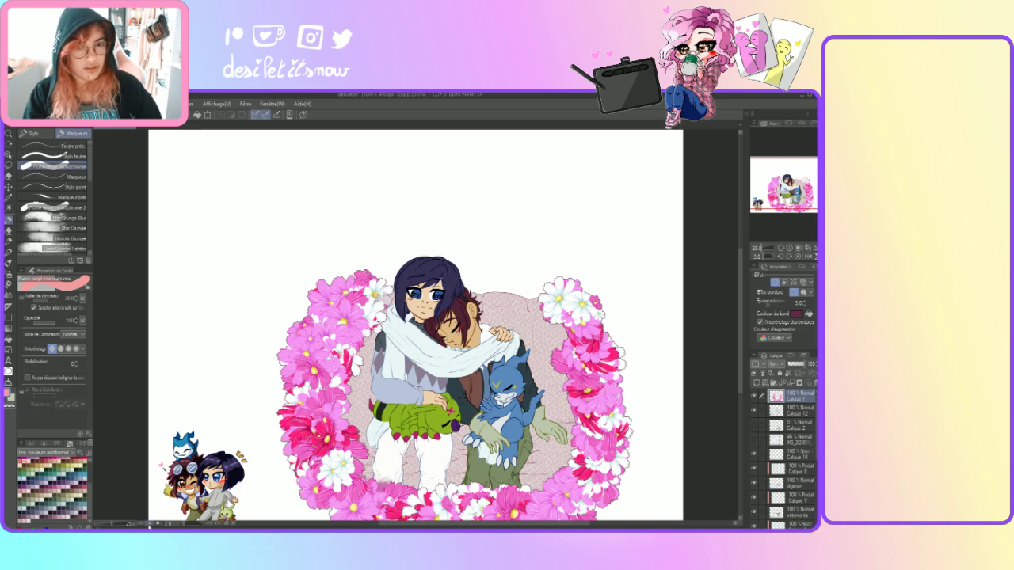
- Erase the blush marks from both figures' faces on layer Calque 12 with the hard eraser
left_click(147, 524)
left_click(147, 524)
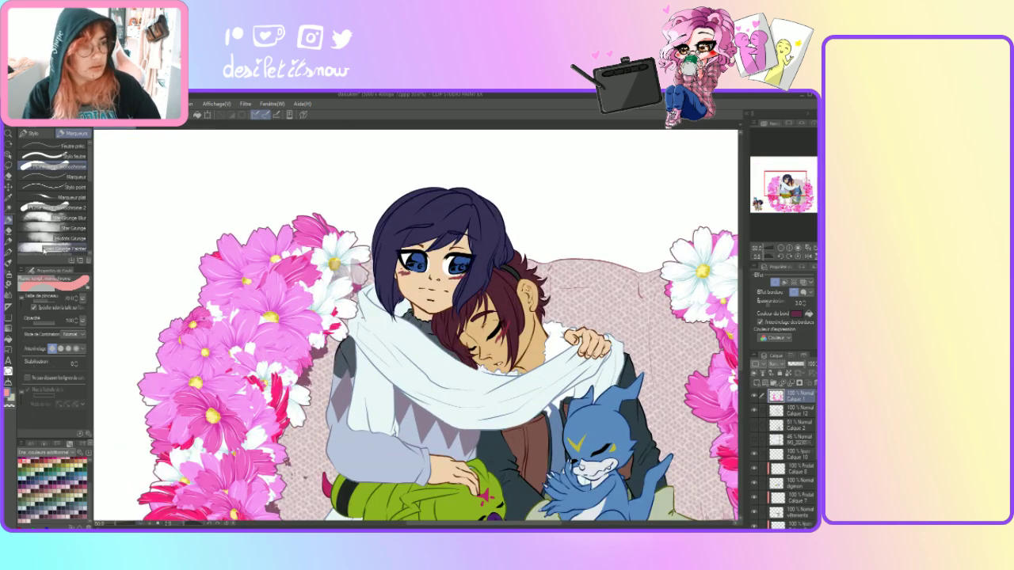
left_click(8, 230)
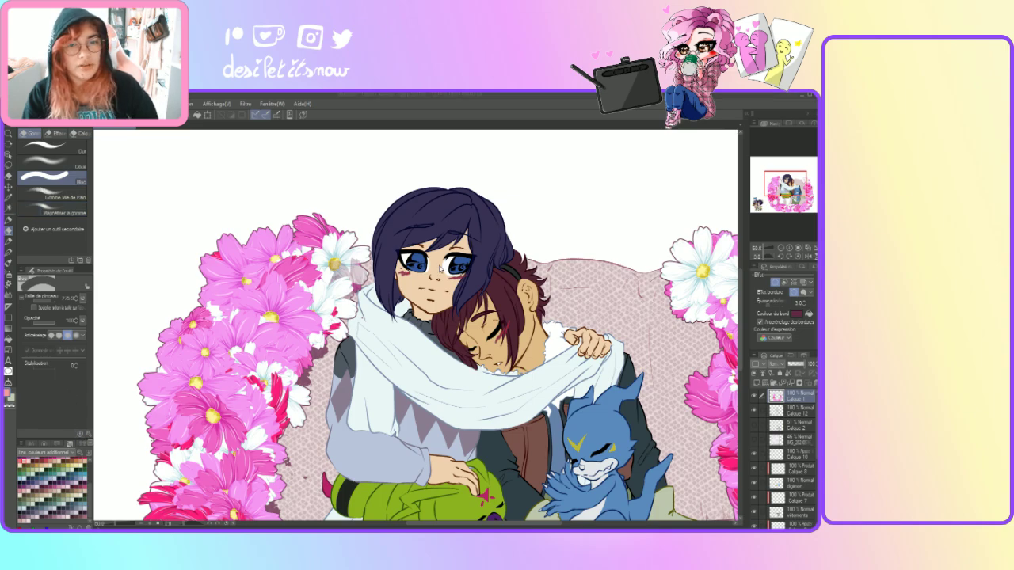
mouse_move(449, 268)
left_mouse_down()
mouse_move(464, 277)
mouse_move(405, 271)
left_mouse_up()
mouse_move(476, 330)
left_mouse_down()
mouse_move(498, 339)
mouse_move(496, 370)
left_mouse_up()
left_click(794, 412)
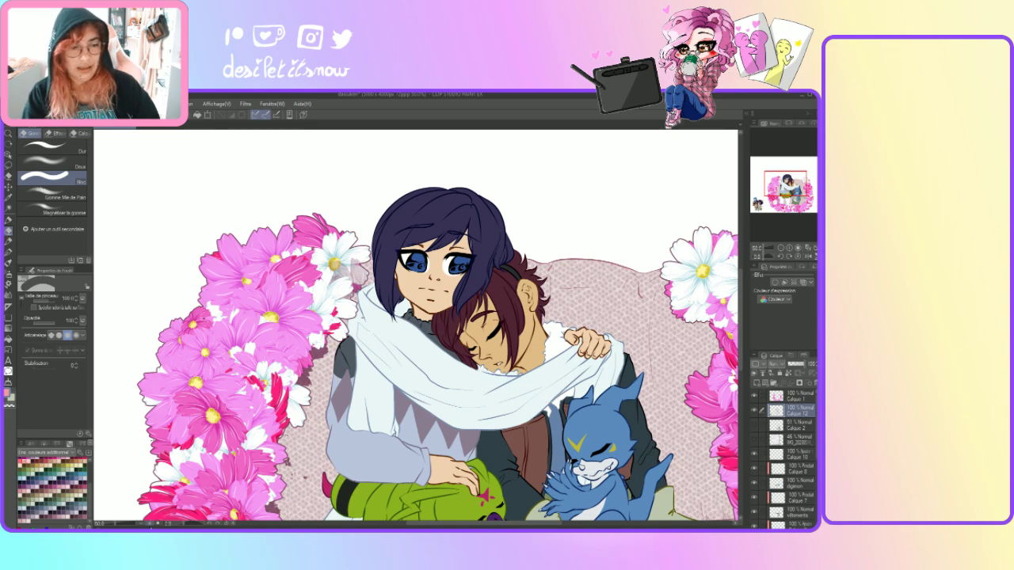
- Handwrite "Have" in salmon pink above the couple's heads with the G-pen on the flower layer Calque 1, undoing poor strokes
left_click(141, 527)
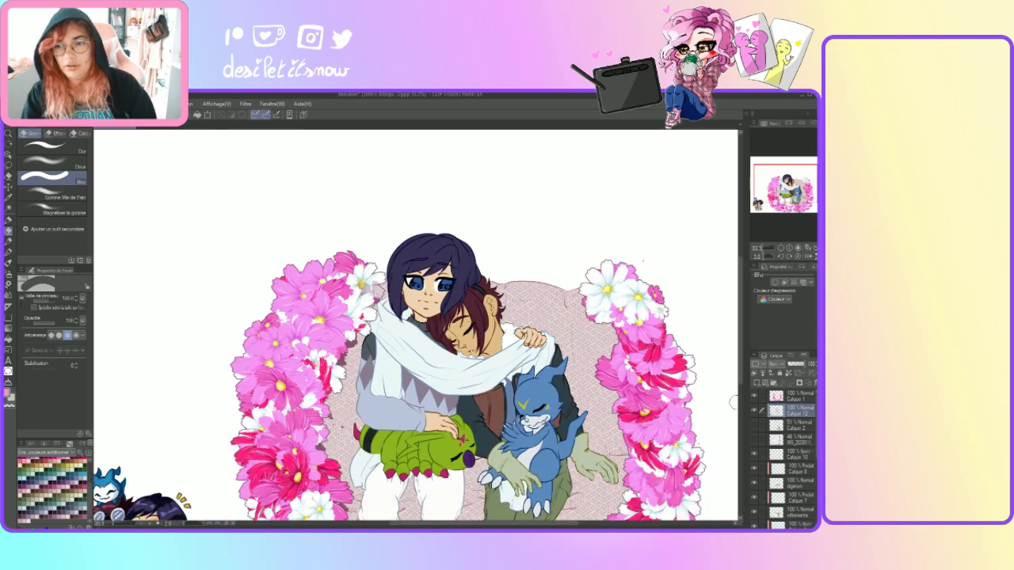
scroll(739, 367, "up", 2)
left_click(781, 397)
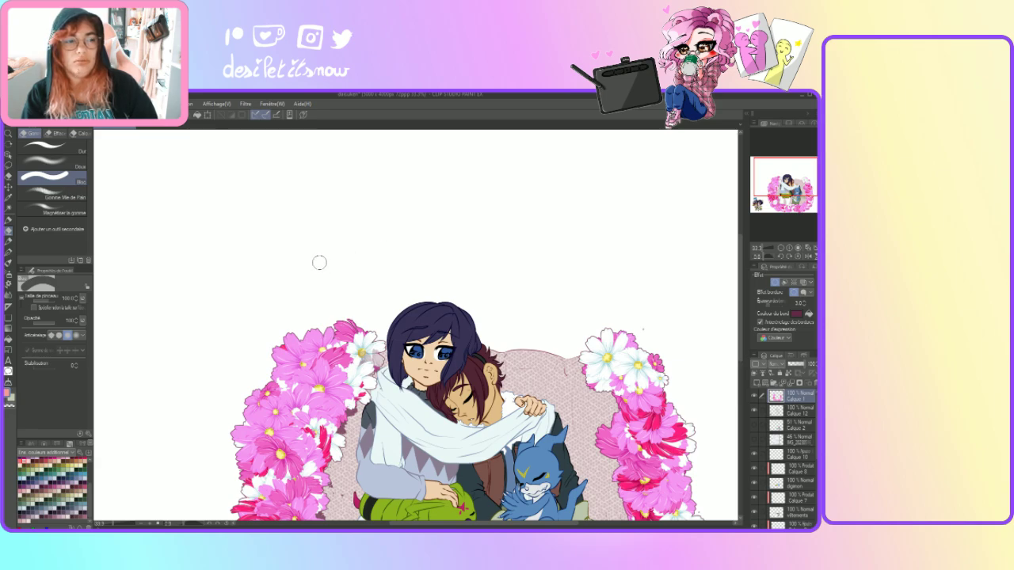
left_click(7, 220)
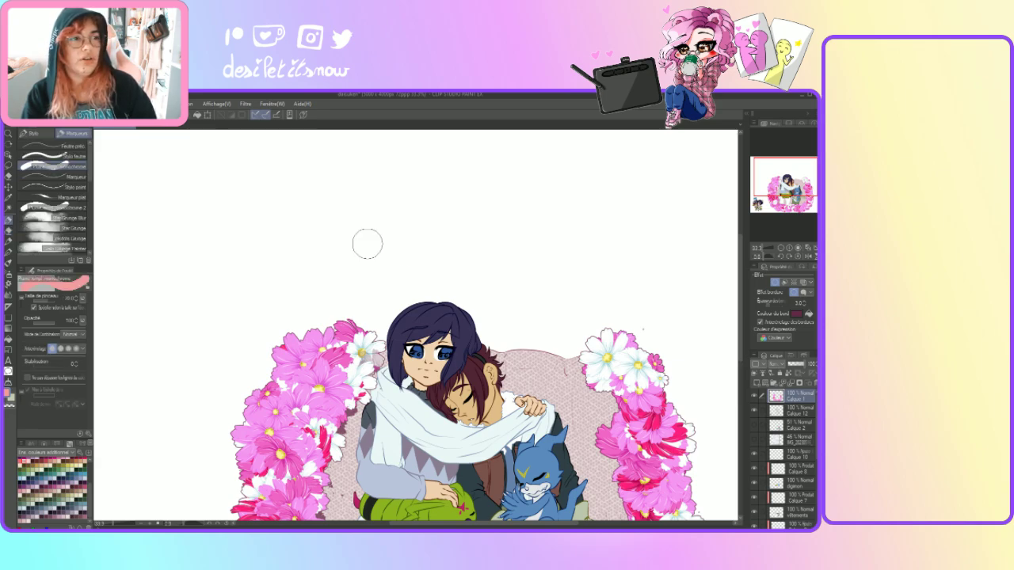
left_click(32, 133)
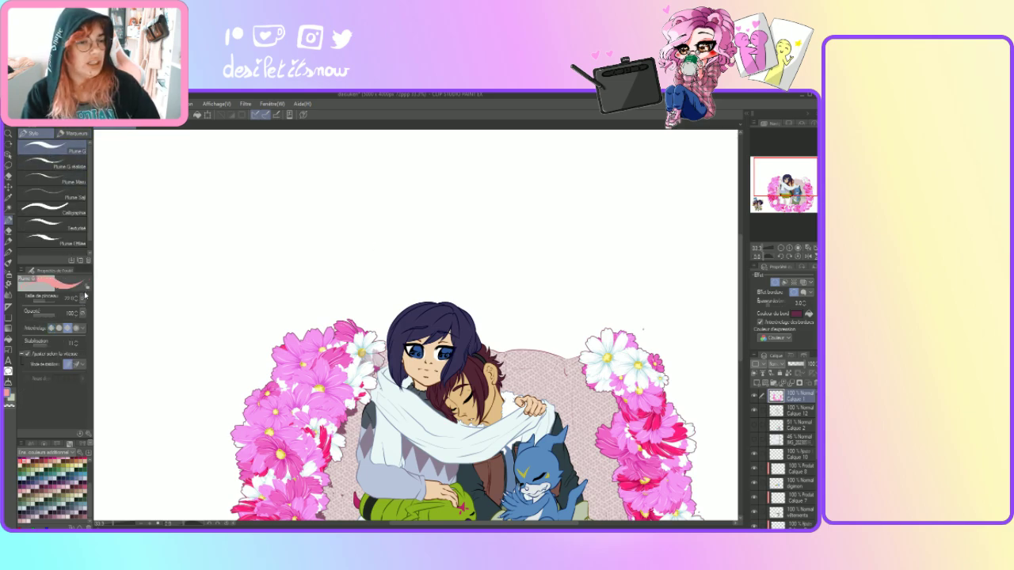
left_click_drag(333, 227, 325, 274)
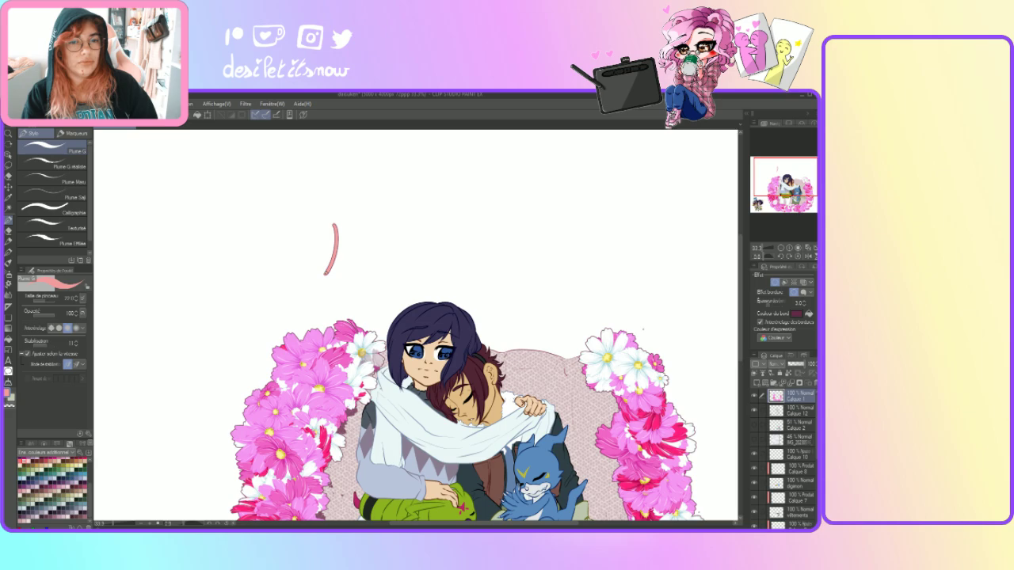
mouse_move(359, 220)
left_mouse_down()
mouse_move(344, 255)
mouse_move(358, 244)
mouse_move(361, 254)
mouse_move(365, 239)
mouse_move(374, 257)
mouse_move(393, 243)
mouse_move(385, 252)
mouse_move(440, 261)
left_mouse_up()
key("ctrl+z")
key("ctrl+z")
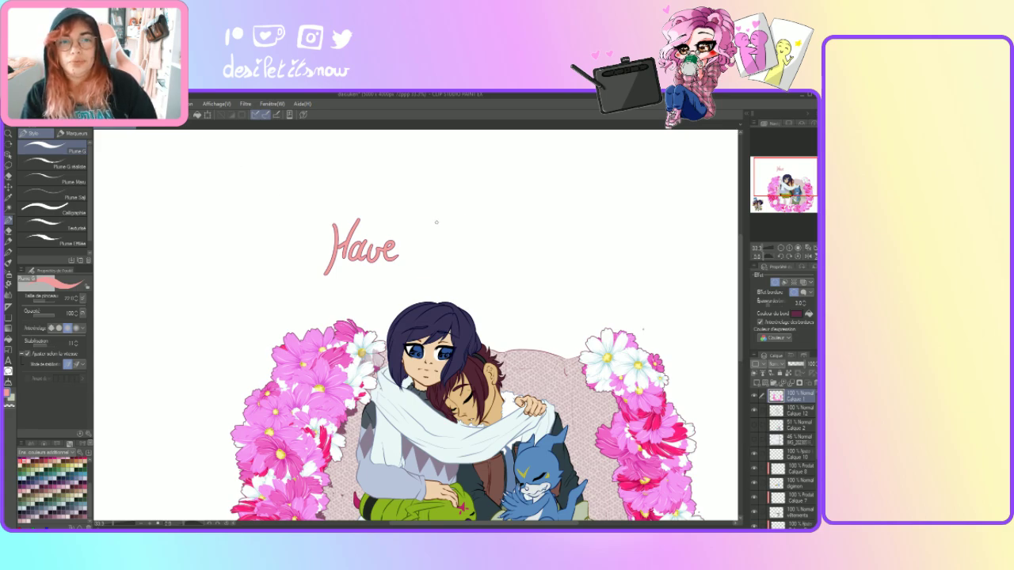
- Handwrite "a rest day" after "Have" in the same salmon pink, undoing the first attempt at the word "rest"
mouse_move(428, 243)
left_mouse_down()
mouse_move(418, 255)
mouse_move(431, 242)
left_mouse_up()
left_click_drag(431, 241, 437, 259)
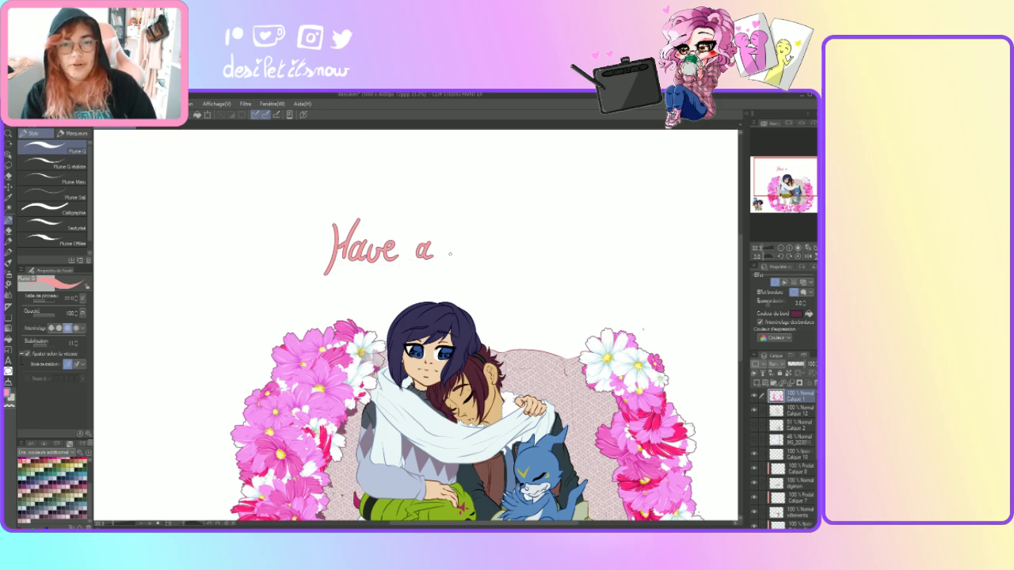
mouse_move(450, 245)
left_mouse_down()
mouse_move(451, 258)
mouse_move(464, 259)
left_mouse_up()
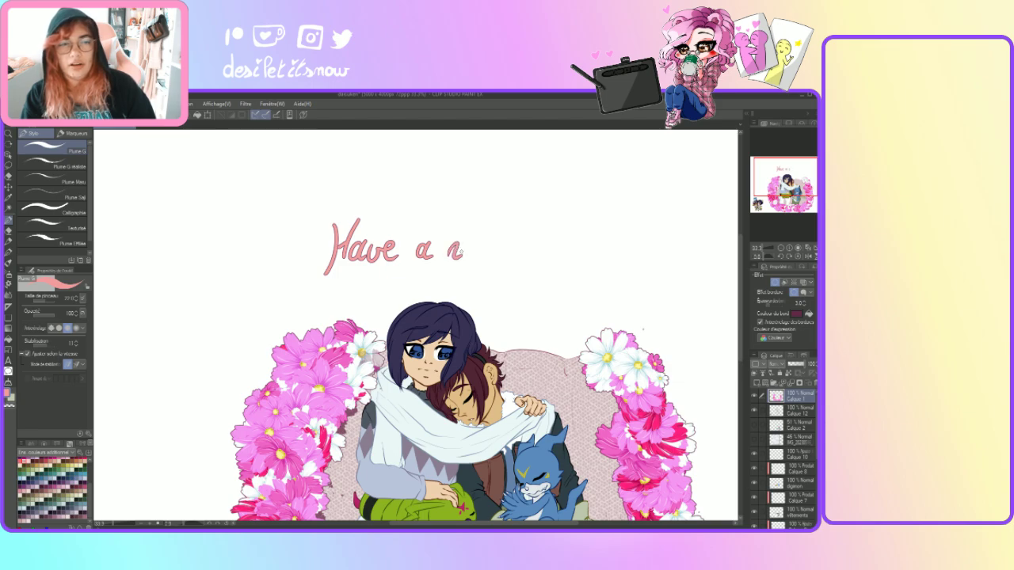
key("ctrl+z")
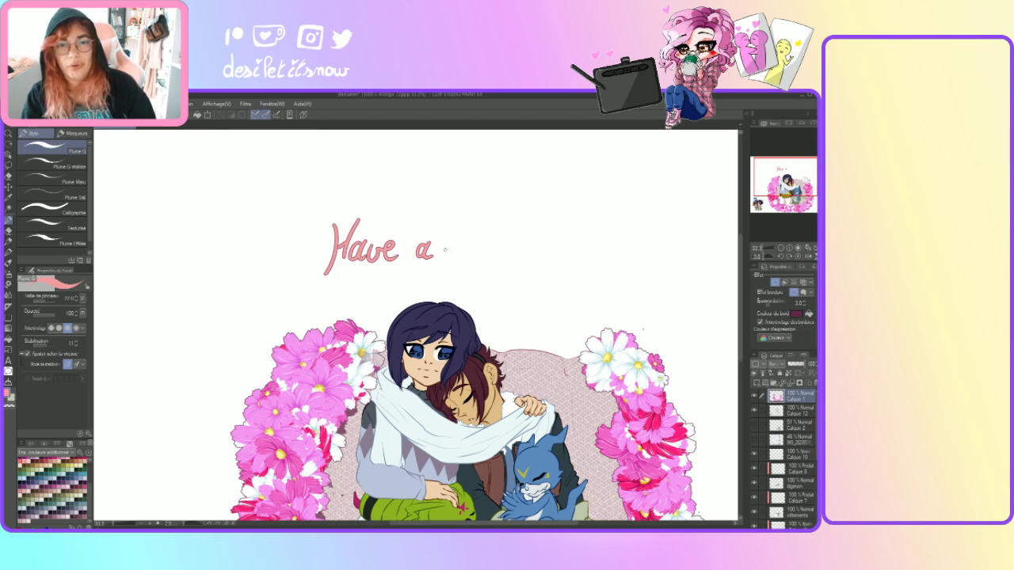
mouse_move(449, 251)
left_mouse_down()
mouse_move(460, 242)
mouse_move(465, 255)
mouse_move(480, 251)
mouse_move(473, 258)
left_mouse_up()
mouse_move(492, 218)
left_mouse_down()
mouse_move(486, 247)
mouse_move(493, 238)
mouse_move(514, 249)
mouse_move(529, 228)
mouse_move(520, 260)
mouse_move(528, 251)
mouse_move(538, 263)
mouse_move(542, 246)
mouse_move(529, 279)
left_mouse_up()
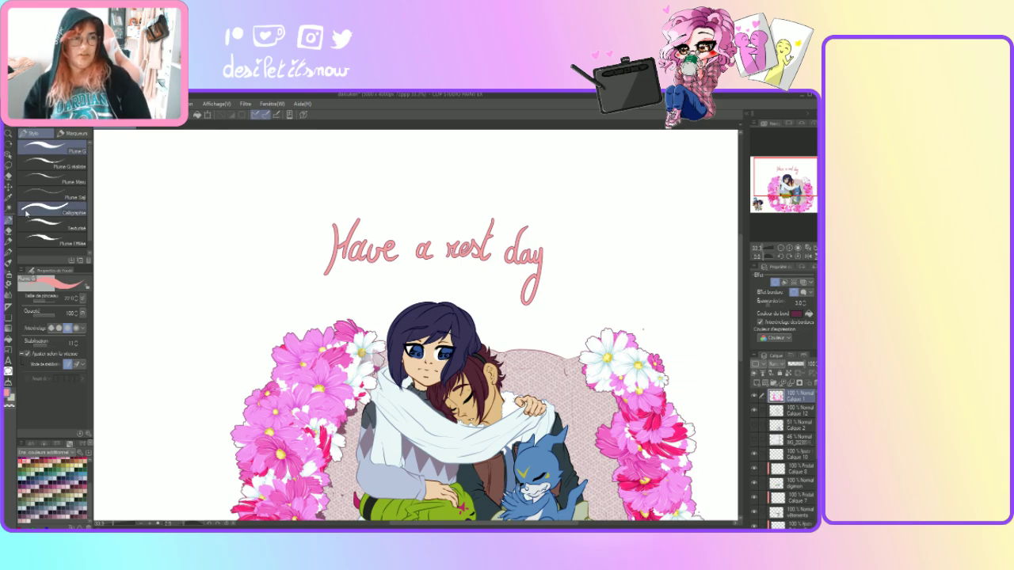
- Lasso the "Have a rest day" lettering and move it down and to the right, closer above the couple's heads
left_click(8, 165)
mouse_move(365, 198)
left_mouse_down()
mouse_move(307, 233)
mouse_move(350, 292)
mouse_move(479, 287)
mouse_move(553, 318)
mouse_move(440, 200)
mouse_move(366, 196)
left_mouse_up()
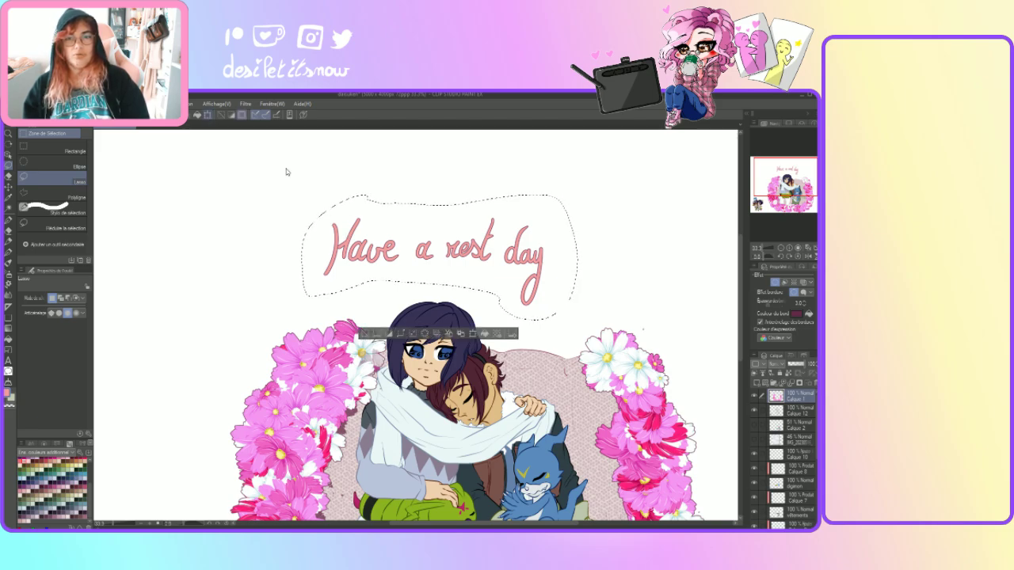
key("ctrl+t")
mouse_move(385, 280)
left_mouse_down()
mouse_move(409, 284)
mouse_move(415, 305)
left_mouse_up()
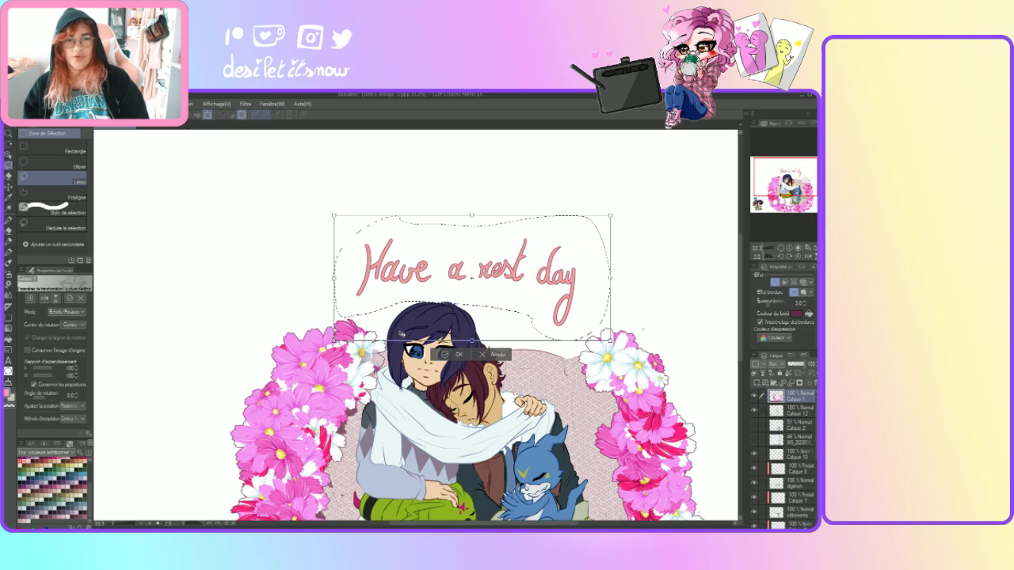
key("Return")
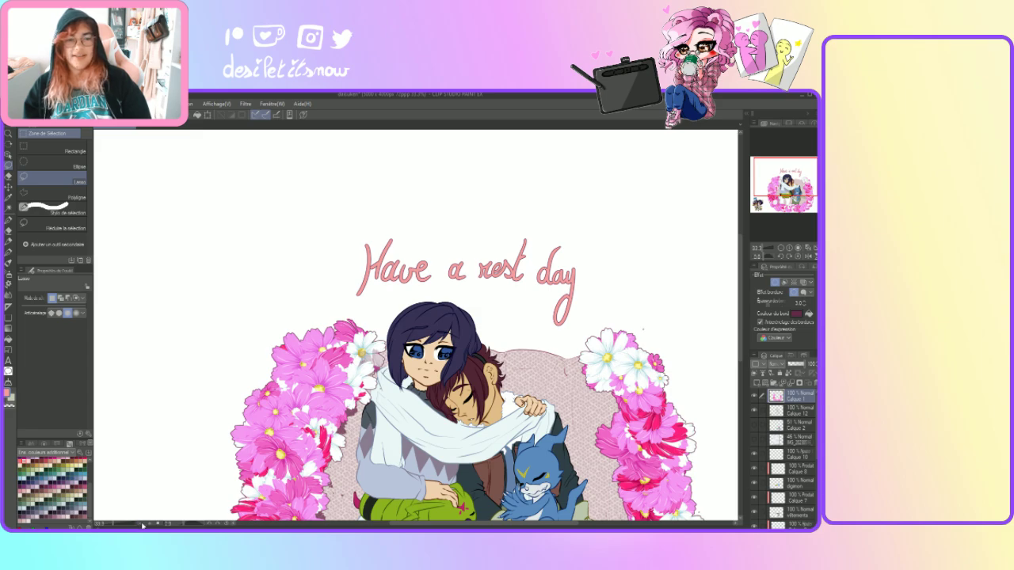
- Lasso the lettering again and nudge it slightly farther right and down over the flower frame's opening
left_click(142, 525)
left_click(142, 525)
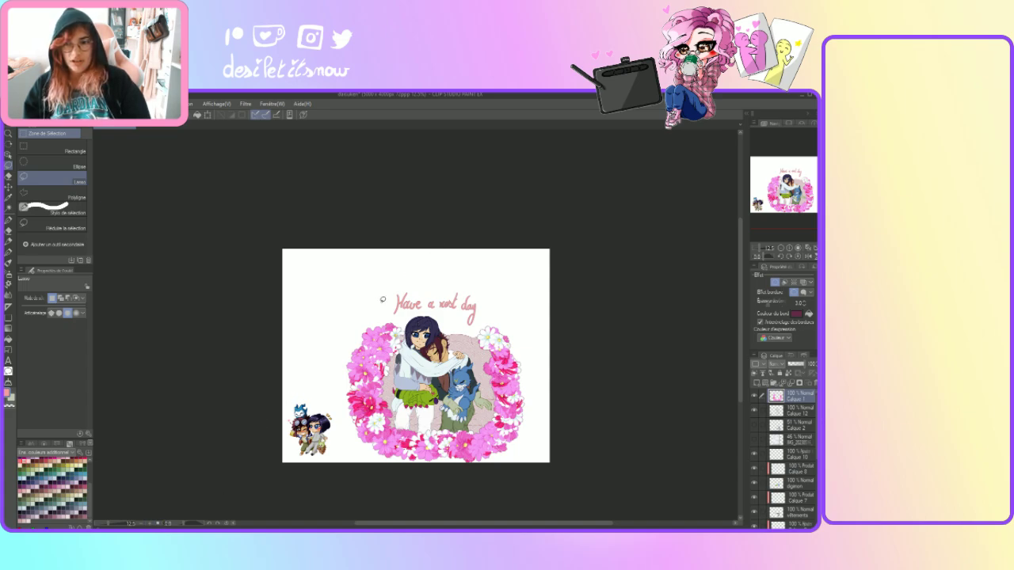
left_click(149, 523)
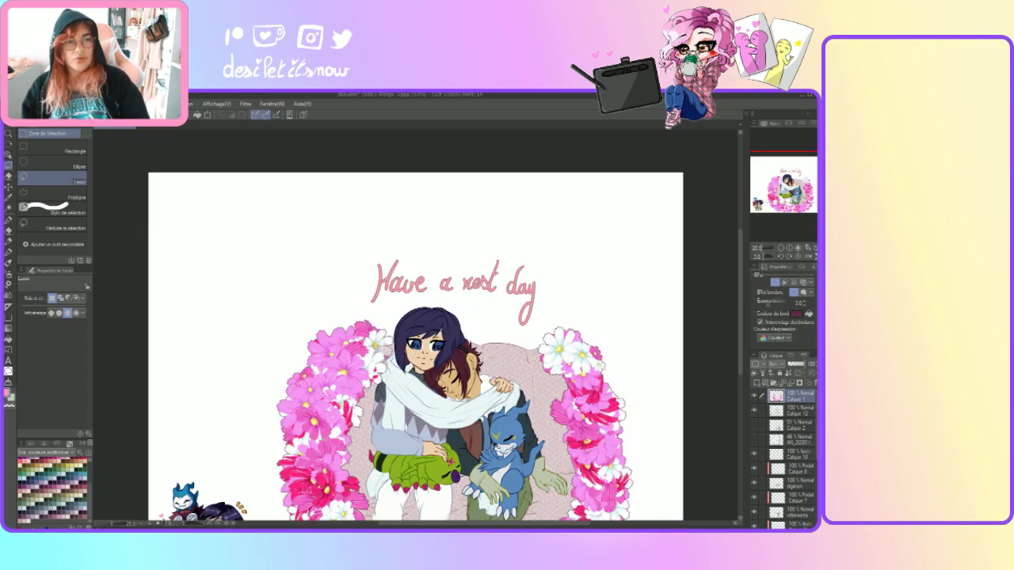
mouse_move(414, 242)
left_mouse_down()
mouse_move(360, 263)
mouse_move(366, 314)
mouse_move(432, 297)
mouse_move(474, 305)
mouse_move(512, 337)
mouse_move(542, 321)
mouse_move(561, 269)
mouse_move(466, 226)
mouse_move(413, 243)
left_mouse_up()
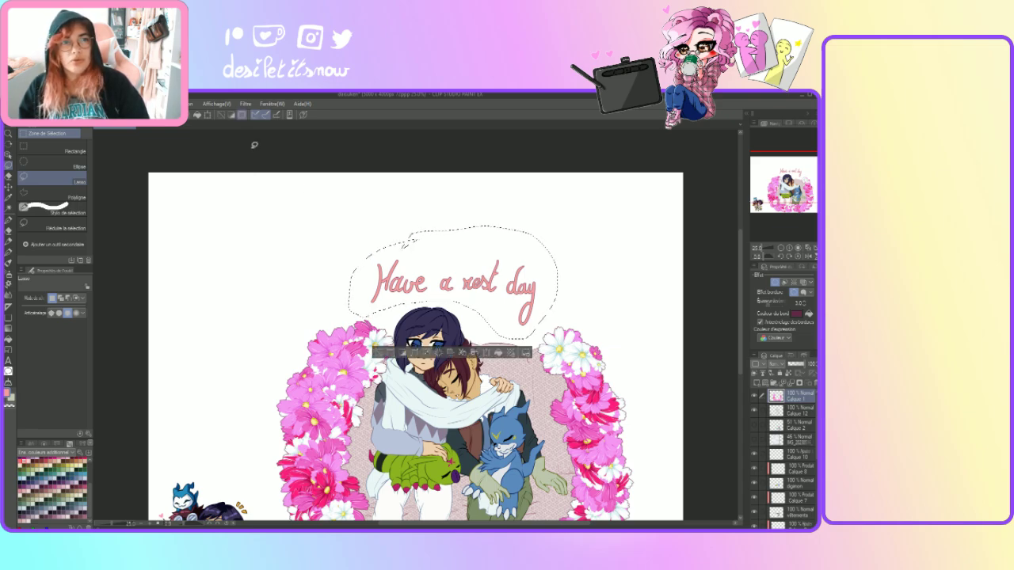
left_click(208, 116)
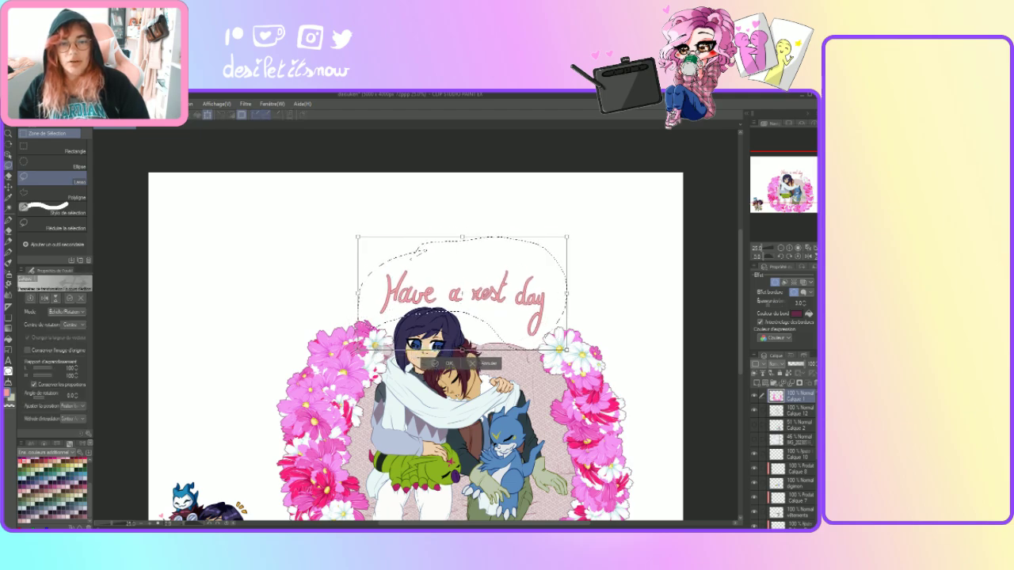
left_click_drag(394, 301, 389, 301)
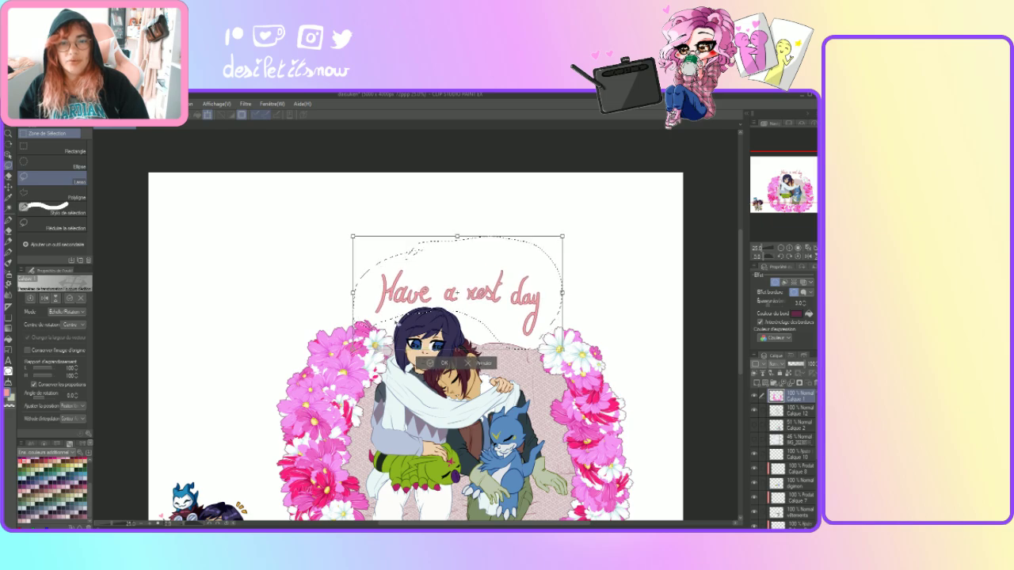
left_click(428, 364)
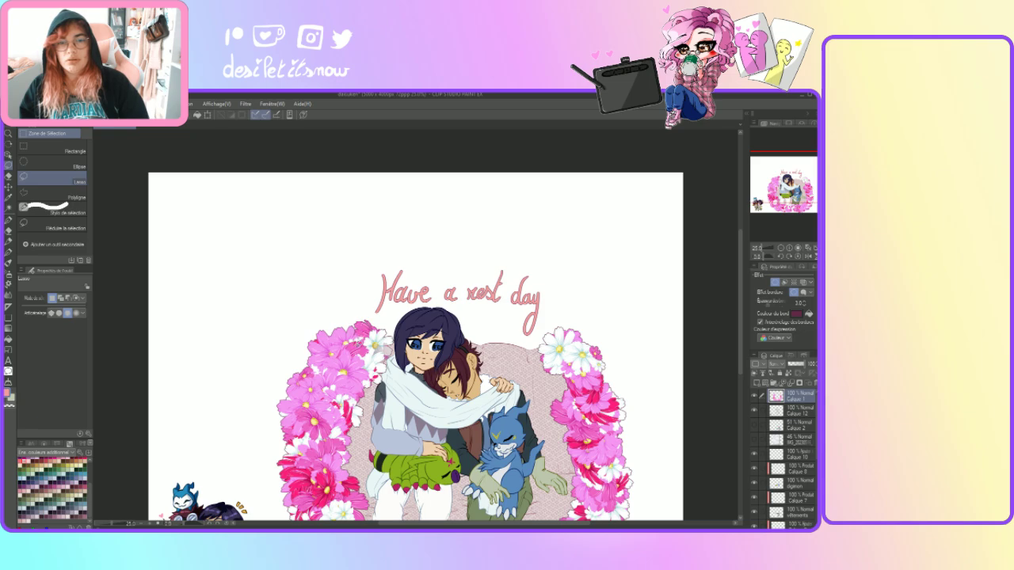
- Hide the Papier layer to check the artwork on a transparent background, and show it again
left_click(784, 484)
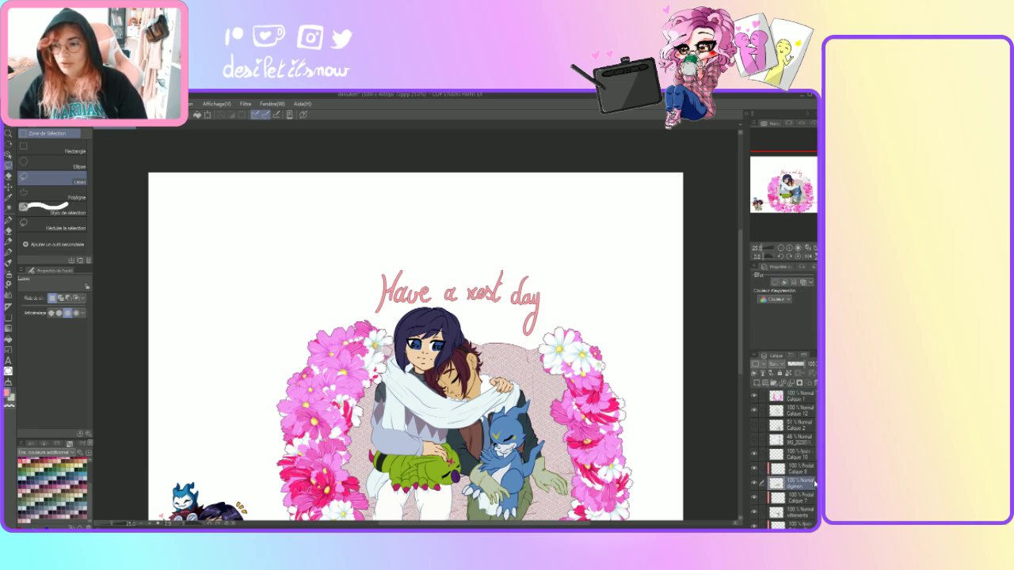
scroll(785, 459, "down", 3)
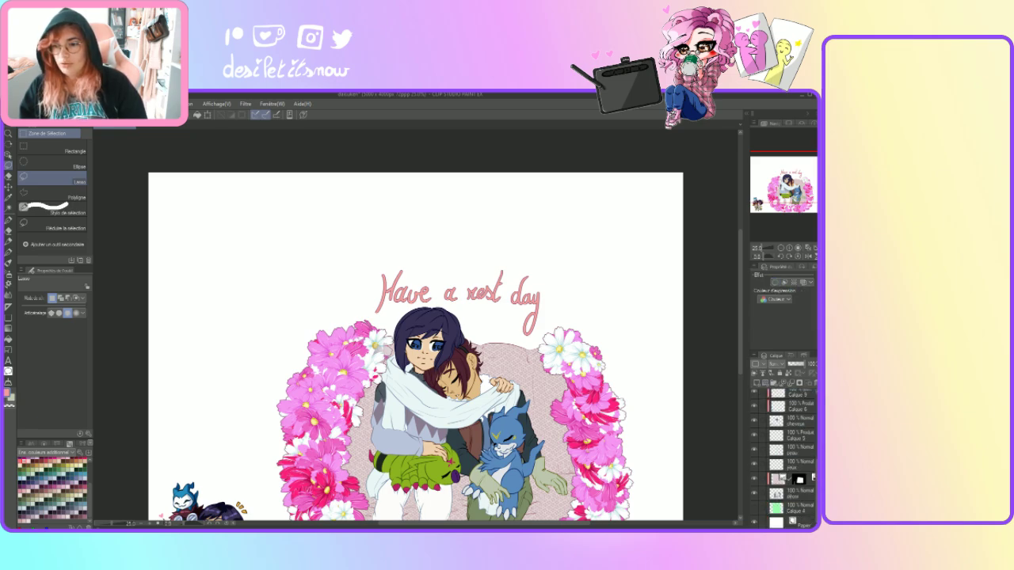
left_click(755, 523)
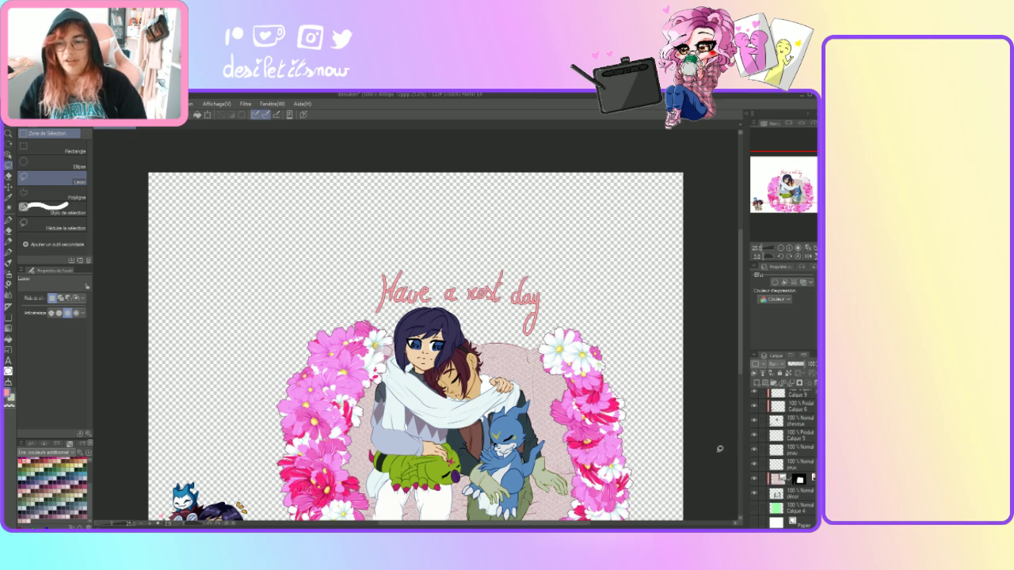
left_click(754, 523)
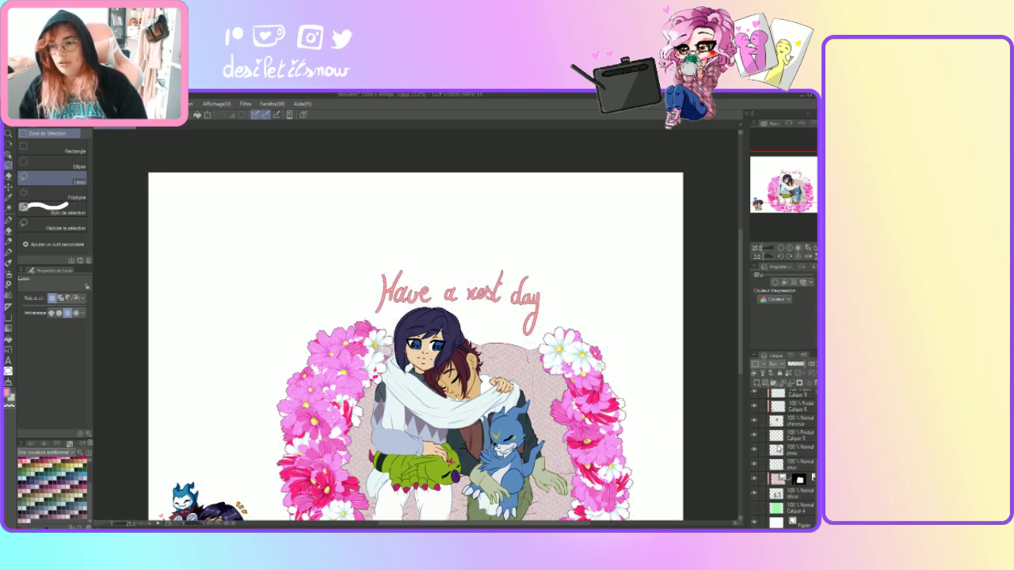
left_click_drag(814, 464, 809, 398)
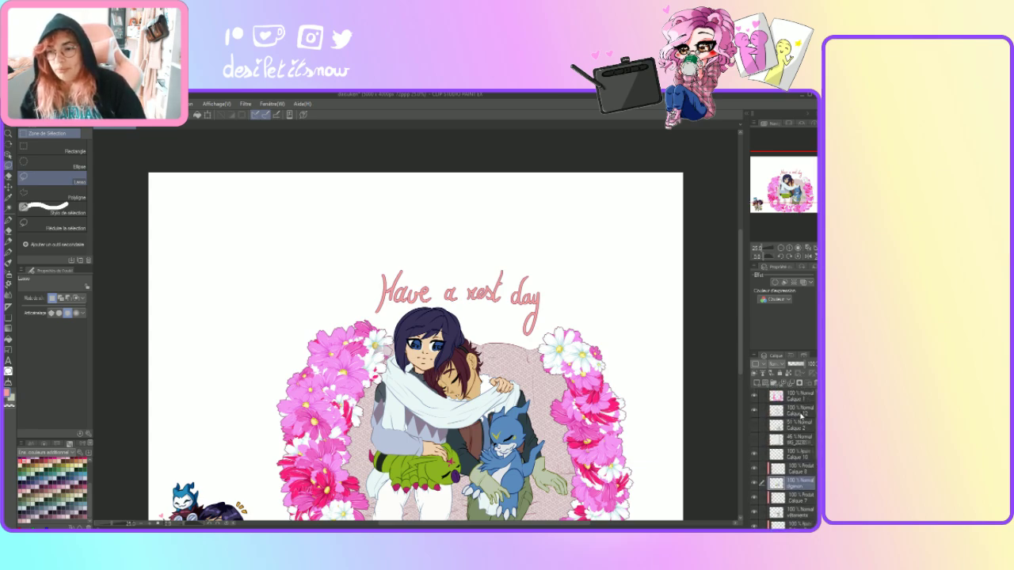
- Make layer Calque 12 active and set the G-pen to bright red from the standard colour set
left_click(800, 413)
key("p")
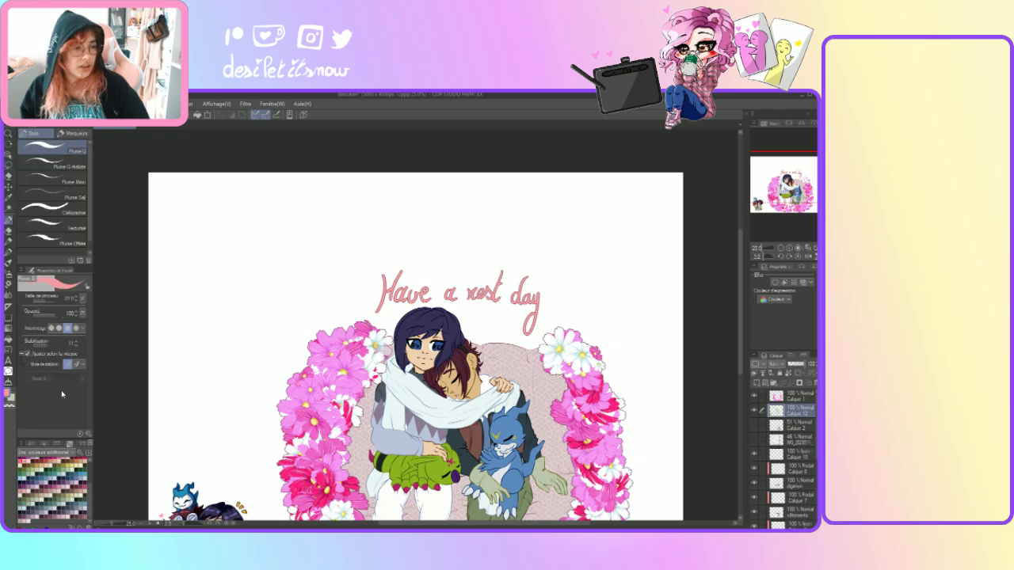
scroll(90, 470, "up", 5)
left_click(55, 455)
left_click(41, 341)
left_click(30, 466)
left_click(24, 466)
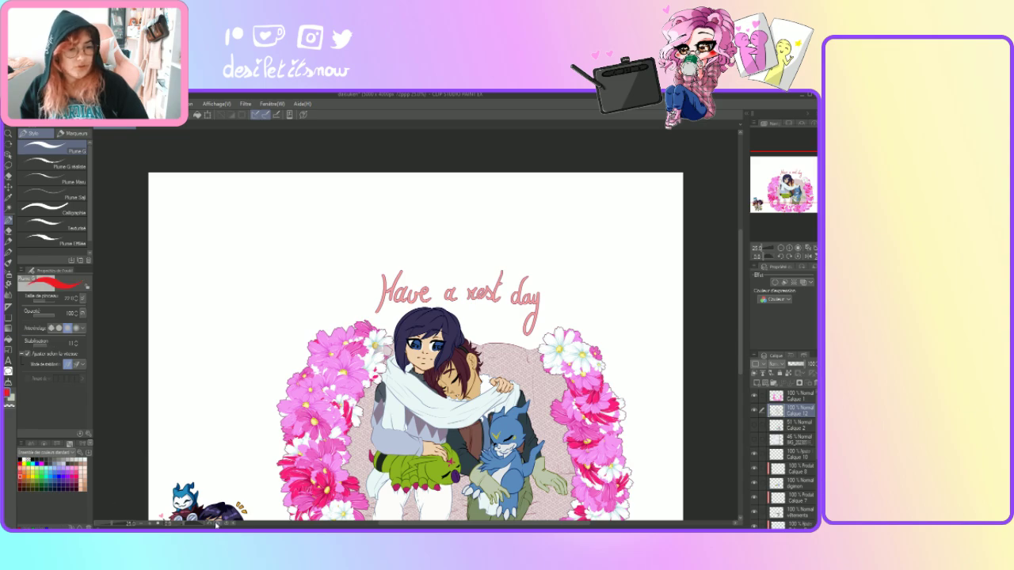
left_click(152, 526)
left_click(152, 525)
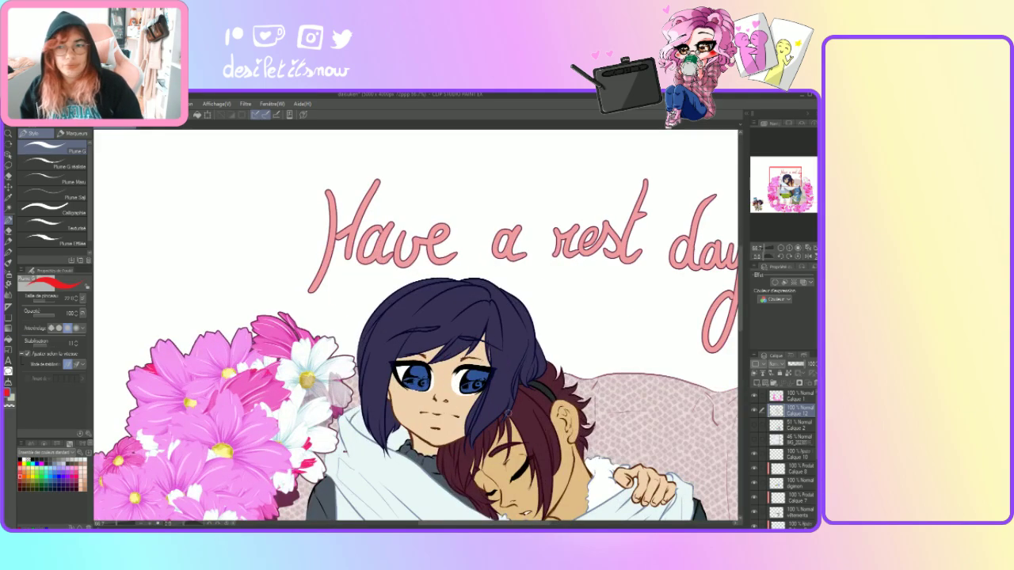
- Draw short red blush hatching on the sleeping character's cheek beside the closed eye with the Plume G réaliste pen
scroll(742, 317, "down", 5)
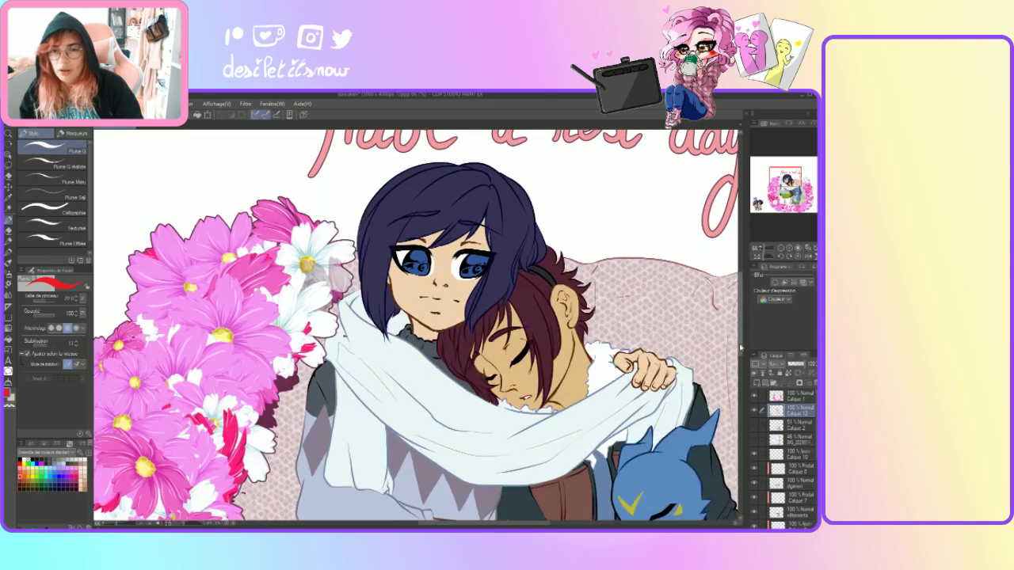
left_click(154, 526)
left_click_drag(450, 525, 481, 525)
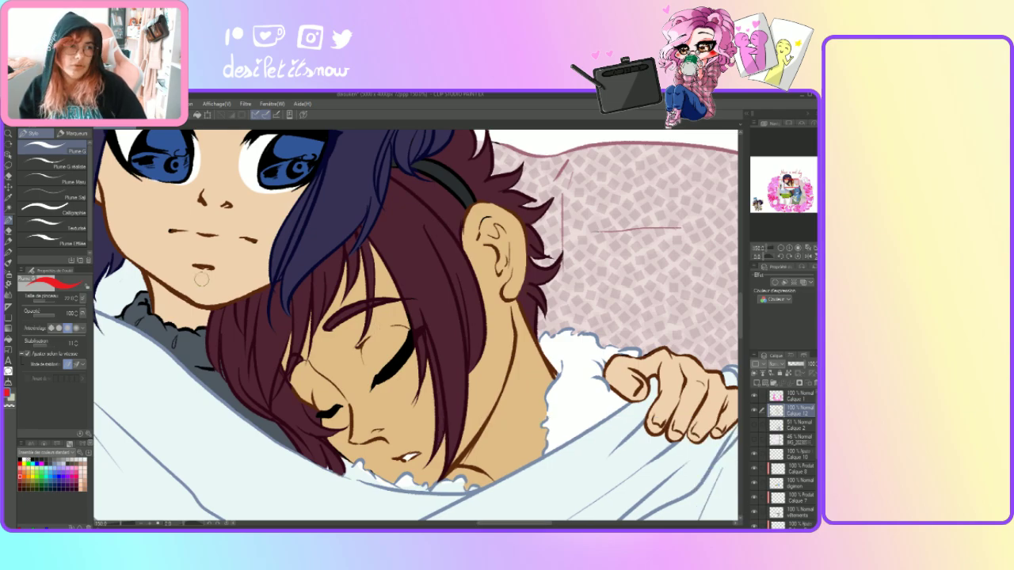
left_click(52, 165)
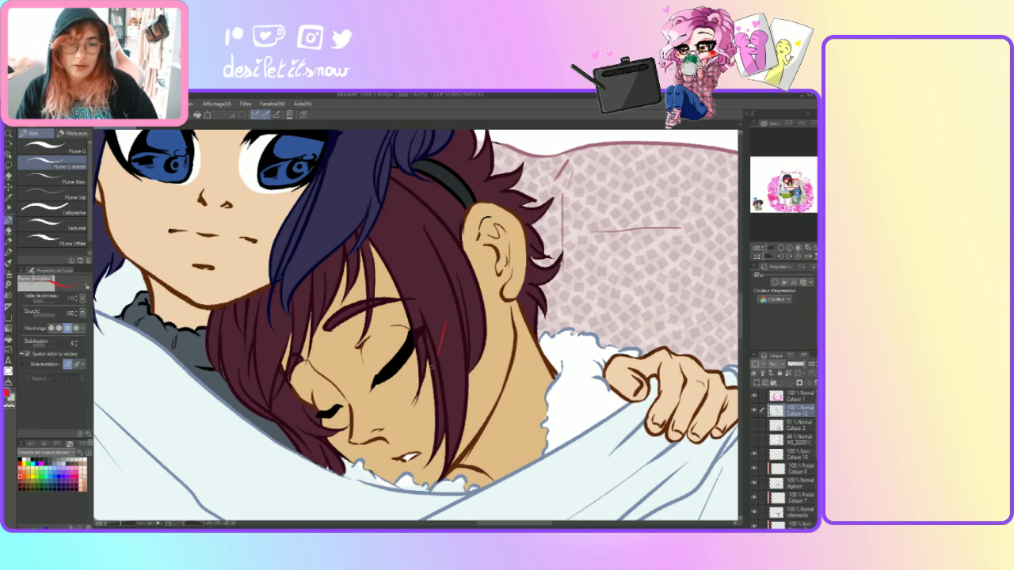
left_click_drag(438, 333, 405, 390)
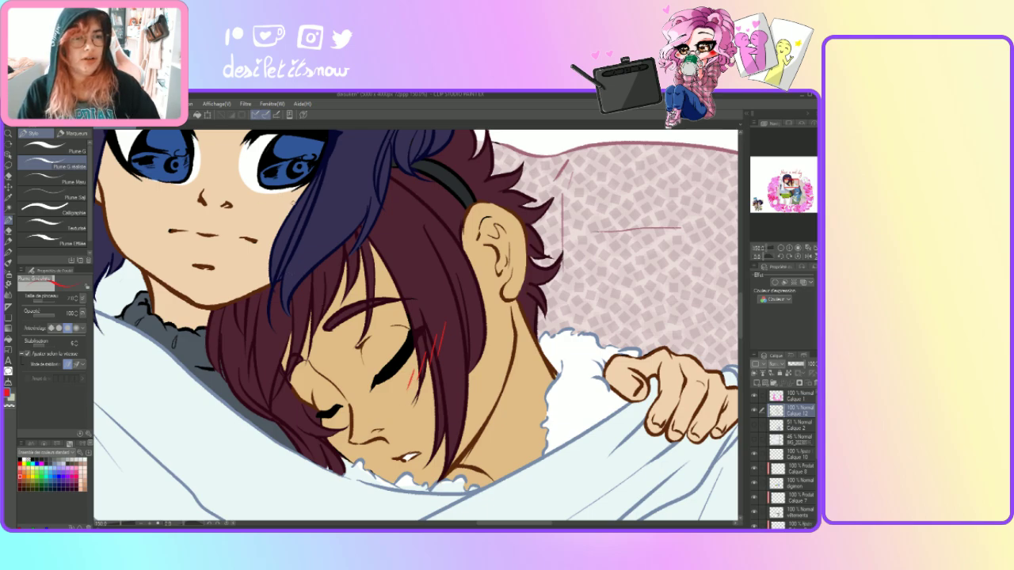
- Add small red blush strokes to both cheeks of the blue-haired character under the eyes
left_click_drag(316, 194, 277, 203)
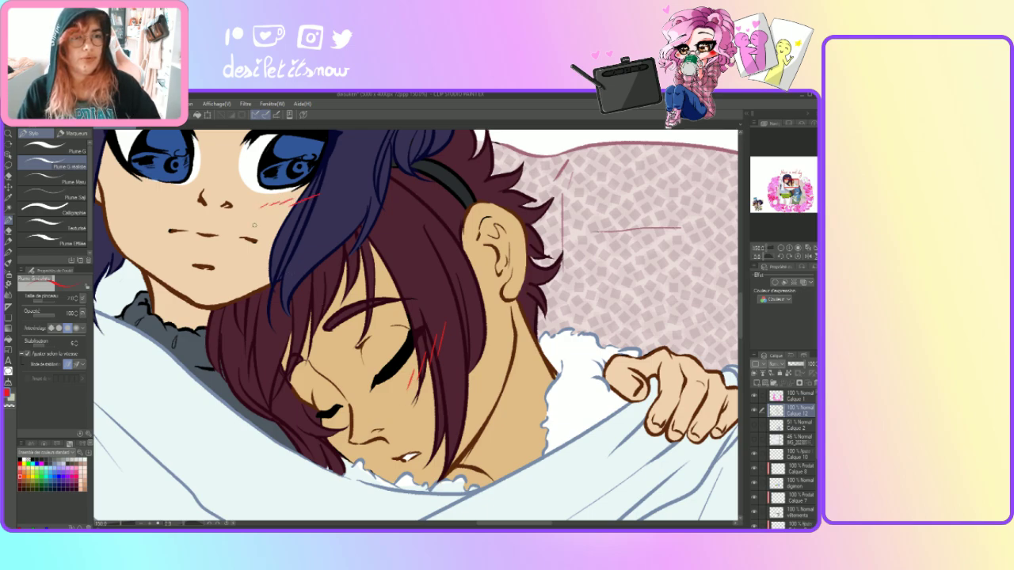
scroll(415, 324, "left", 6)
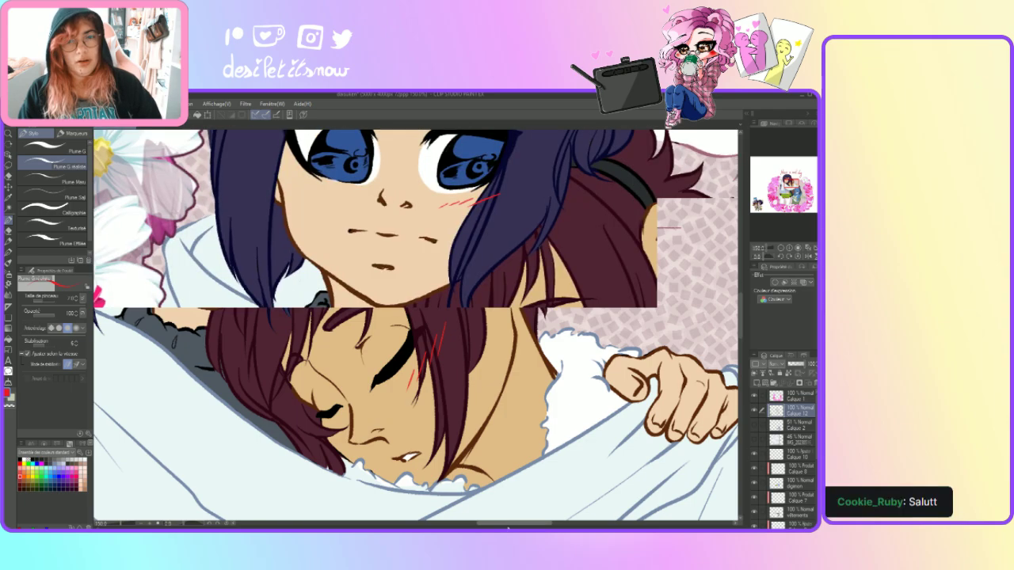
left_click_drag(382, 188, 366, 191)
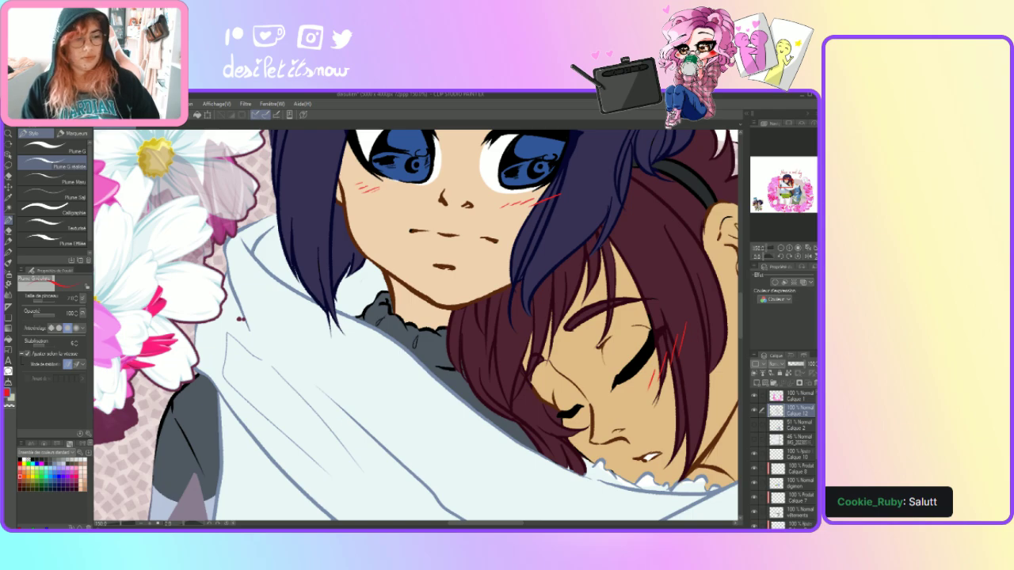
- Make the Produit layer directly below the hair layer active and pick a pale mauve shading colour with the eyedropper
key("ctrl+minus")
key("ctrl+minus")
key("ctrl+minus")
key("ctrl+minus")
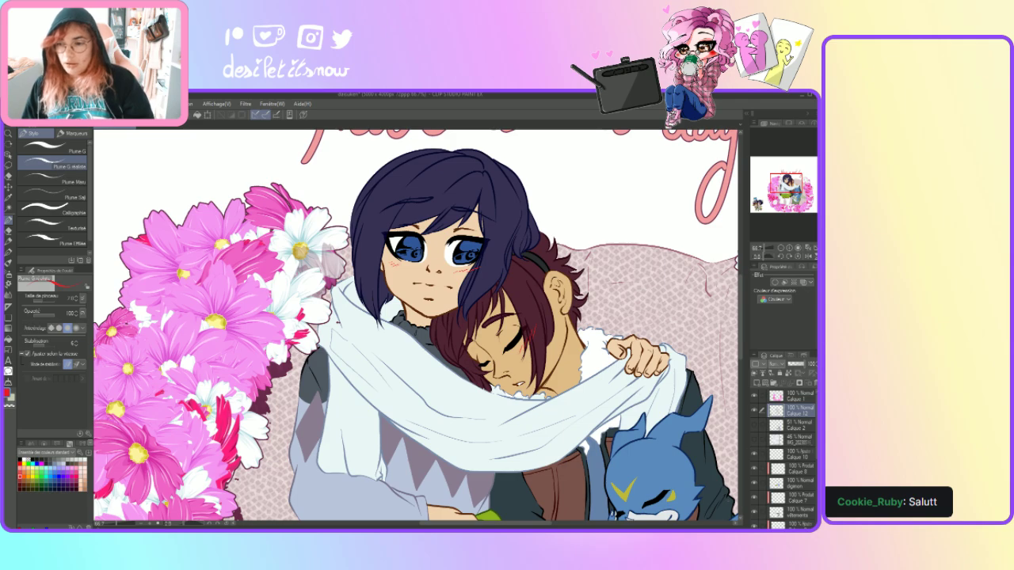
scroll(784, 456, "down", 5)
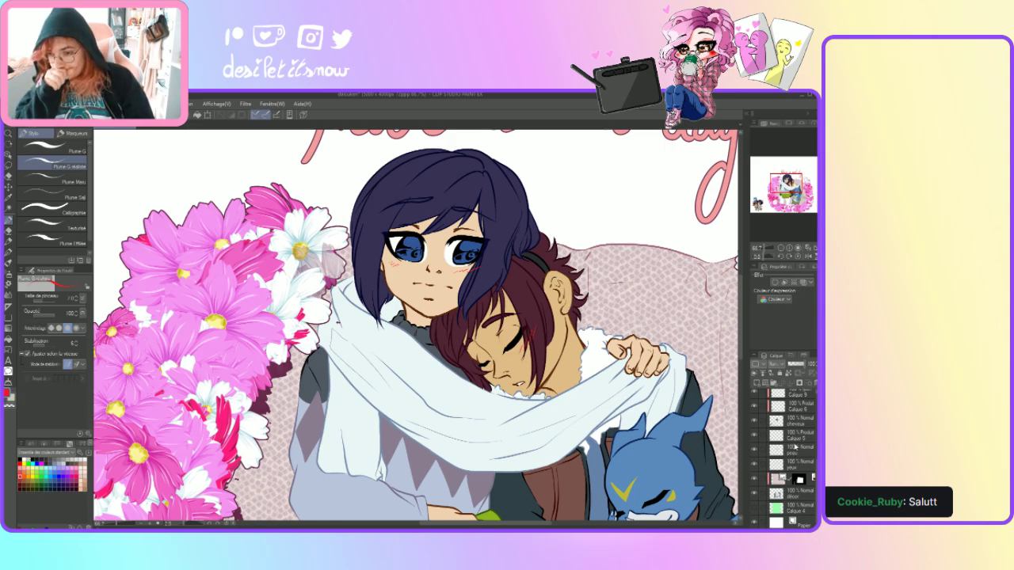
left_click(793, 436)
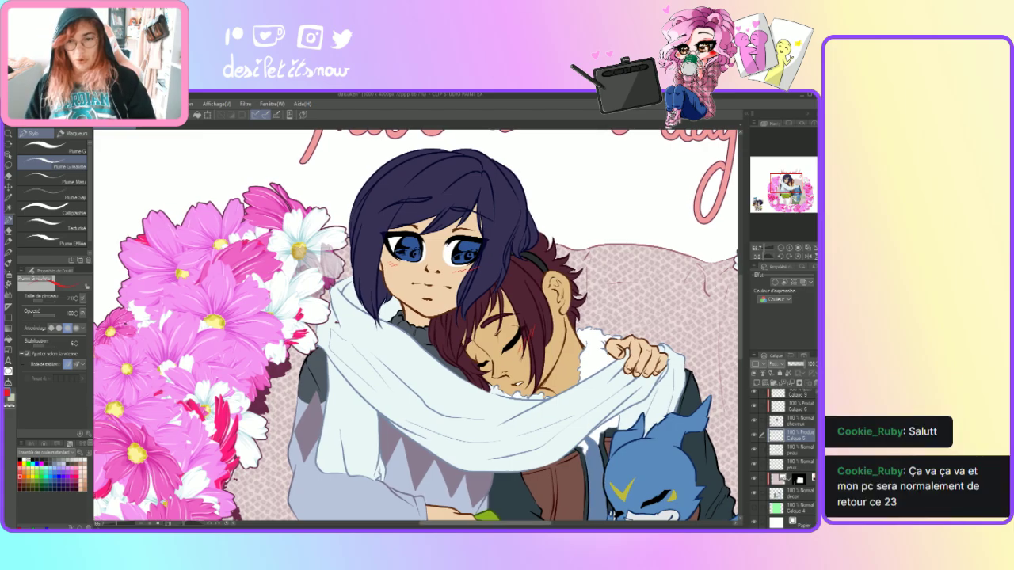
scroll(415, 328, "right", 5)
left_click(9, 200)
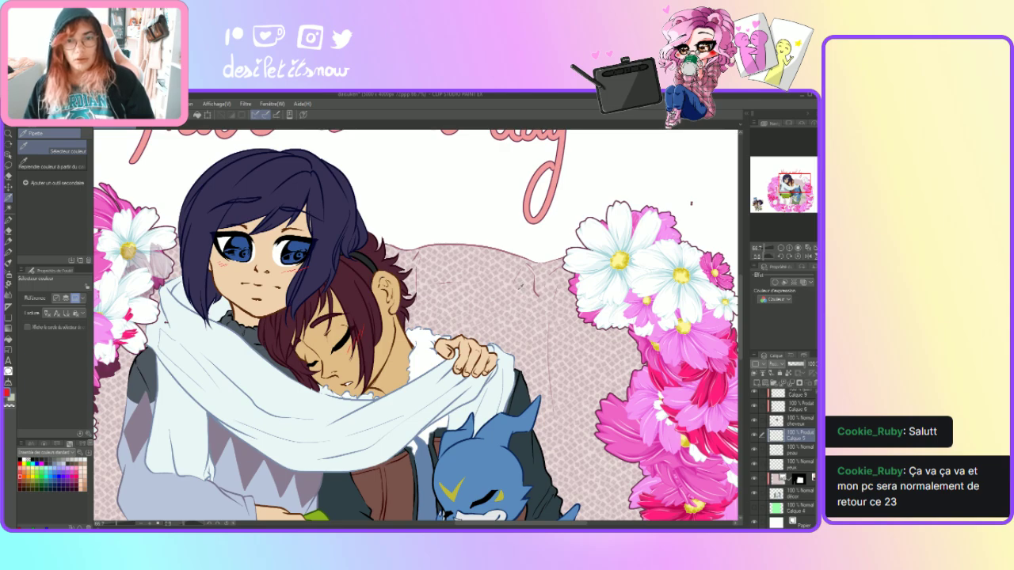
left_click(9, 221)
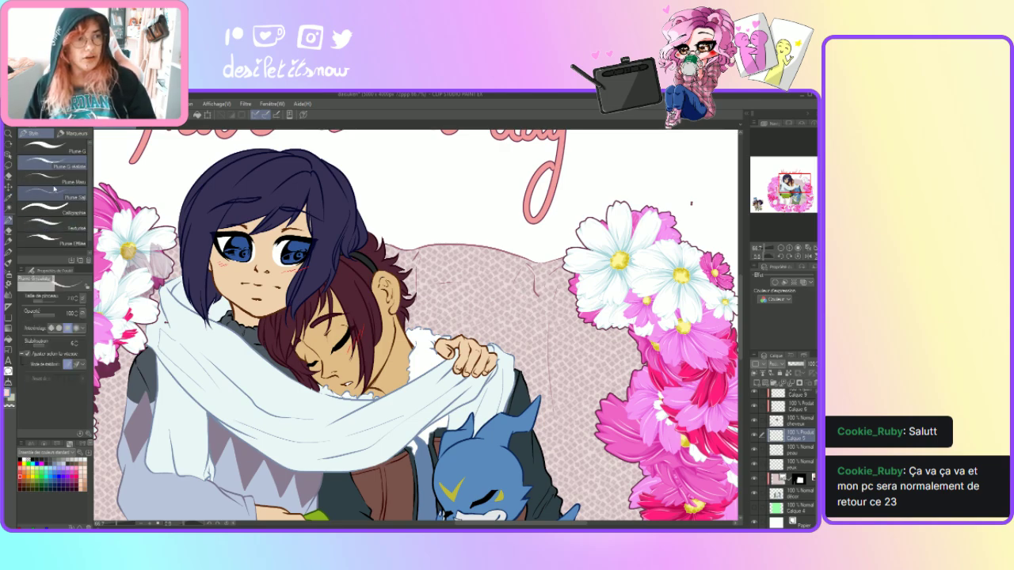
- Shade the fold at the sofa back's upper edge and the vertical cushion seam beneath it with the Plume G pen
left_click(60, 164)
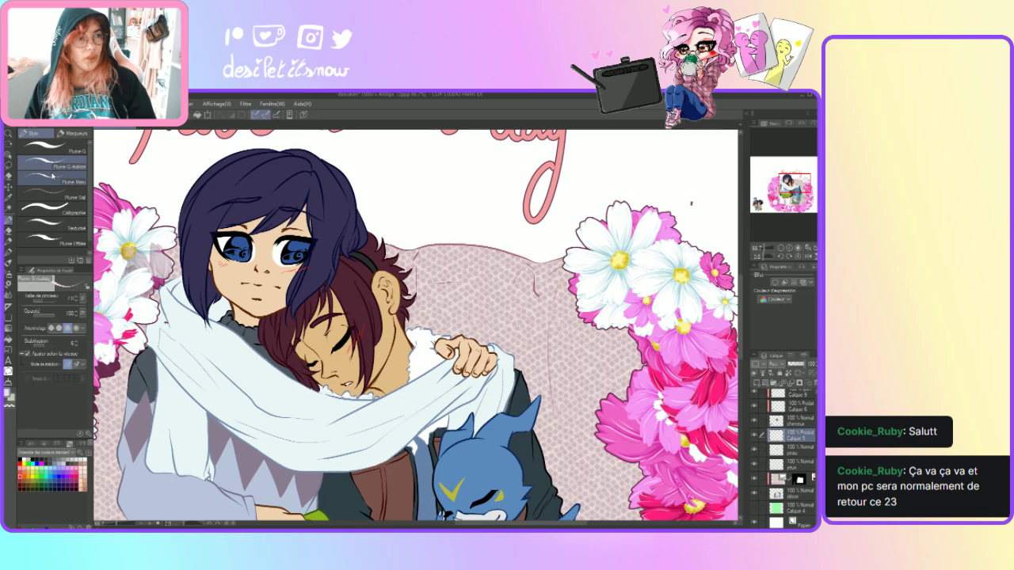
left_click(73, 181)
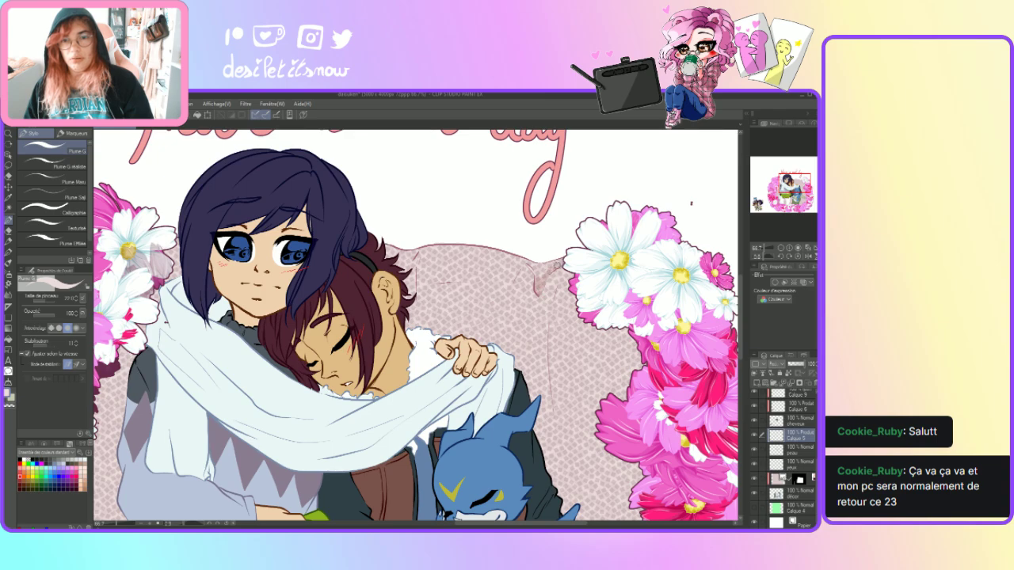
left_click_drag(535, 272, 542, 279)
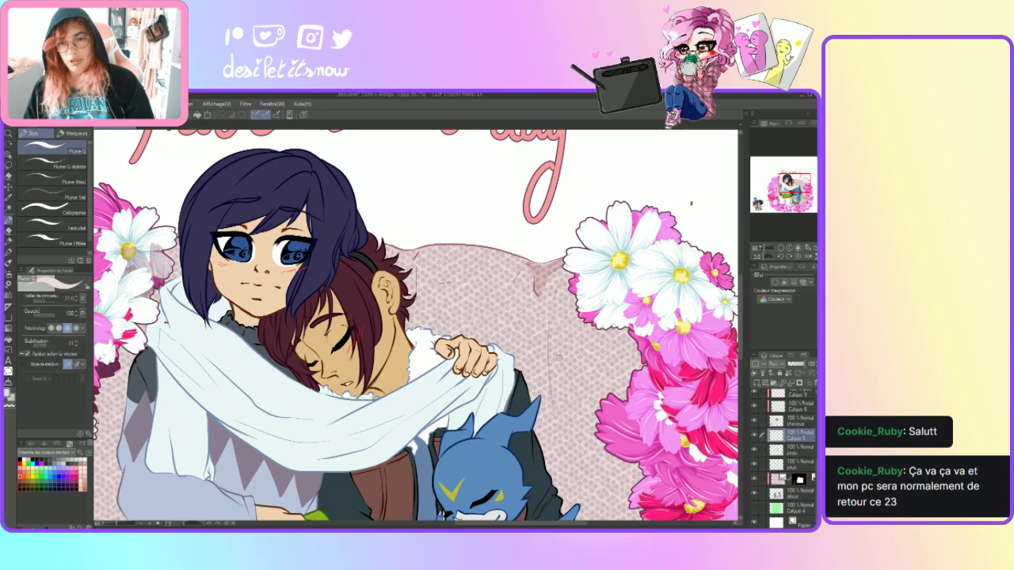
left_click_drag(567, 271, 555, 438)
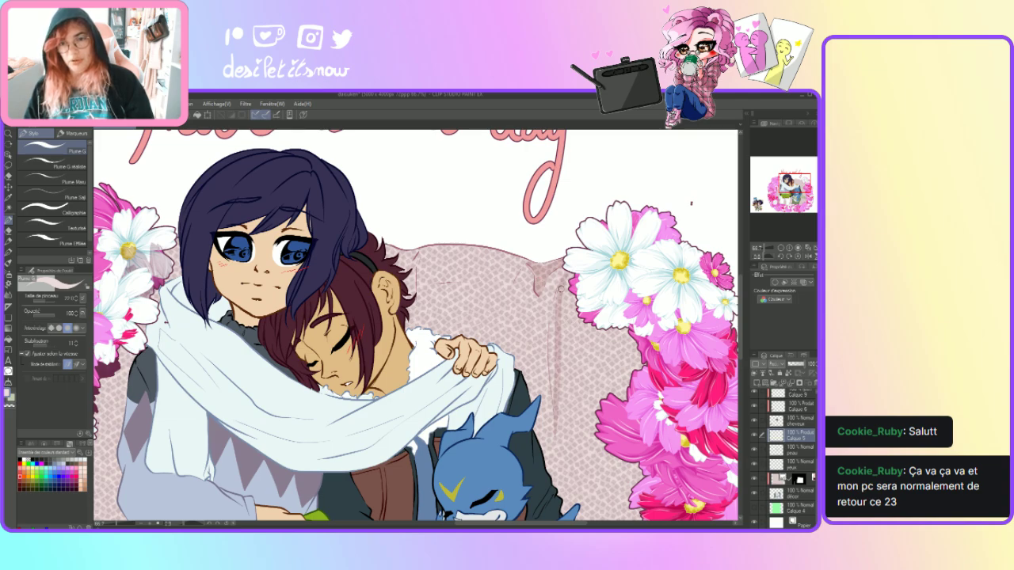
left_click_drag(564, 277, 559, 448)
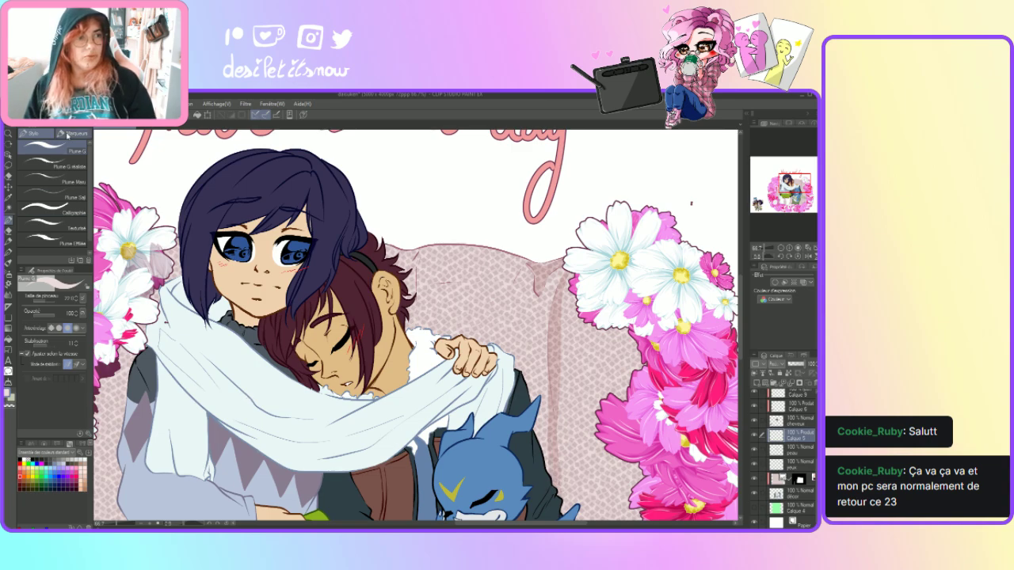
- Fill the sofa back between the vertical seam and the flower border with mauve shadow using a broad marker
left_click(75, 133)
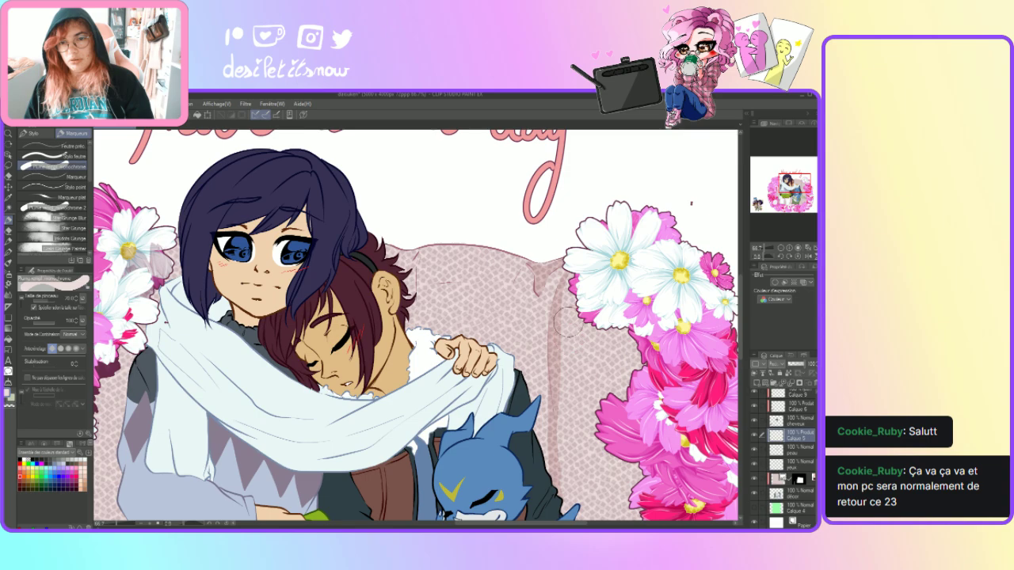
mouse_move(585, 279)
left_mouse_down()
mouse_move(572, 396)
mouse_move(574, 285)
mouse_move(591, 348)
mouse_move(626, 380)
left_mouse_up()
mouse_move(584, 444)
left_mouse_down()
mouse_move(571, 493)
mouse_move(634, 491)
mouse_move(609, 507)
mouse_move(613, 489)
left_mouse_up()
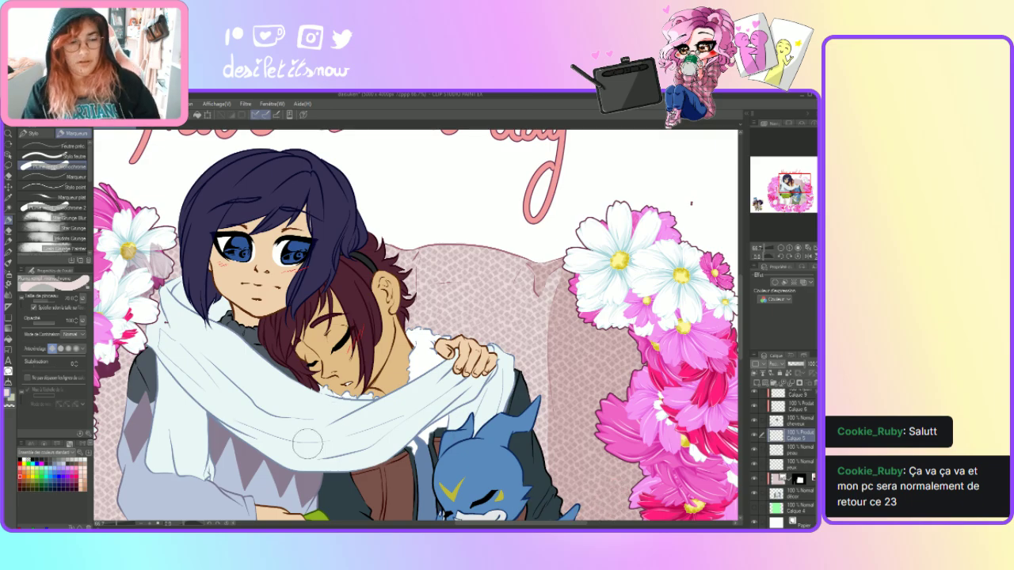
key("ctrl+minus")
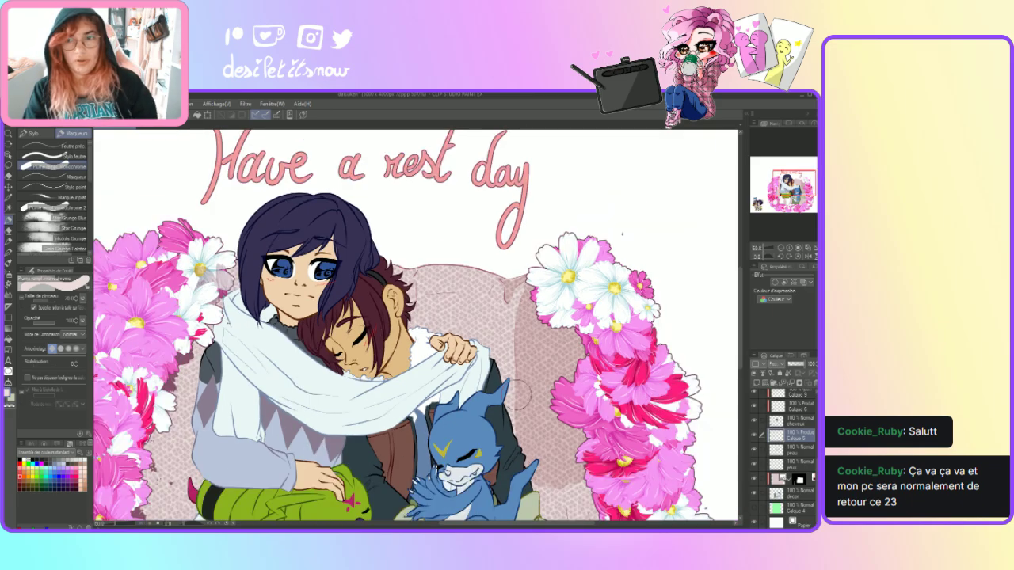
- Shade the sofa seat beside the green trousers, down to the flowers, with the Plume G pen
scroll(743, 354, "down", 3)
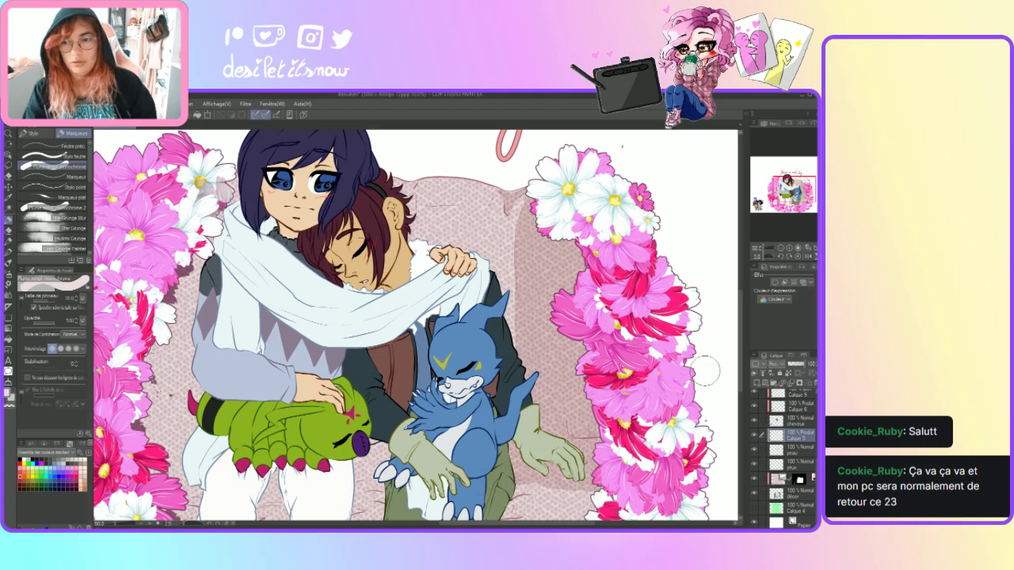
scroll(742, 386, "down", 2)
scroll(742, 386, "down", 1)
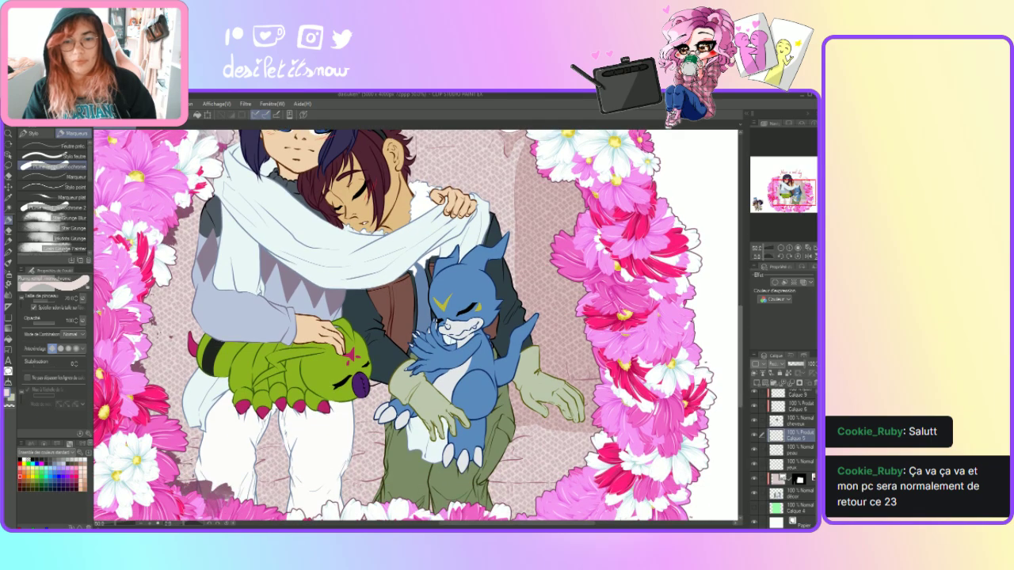
left_click(33, 134)
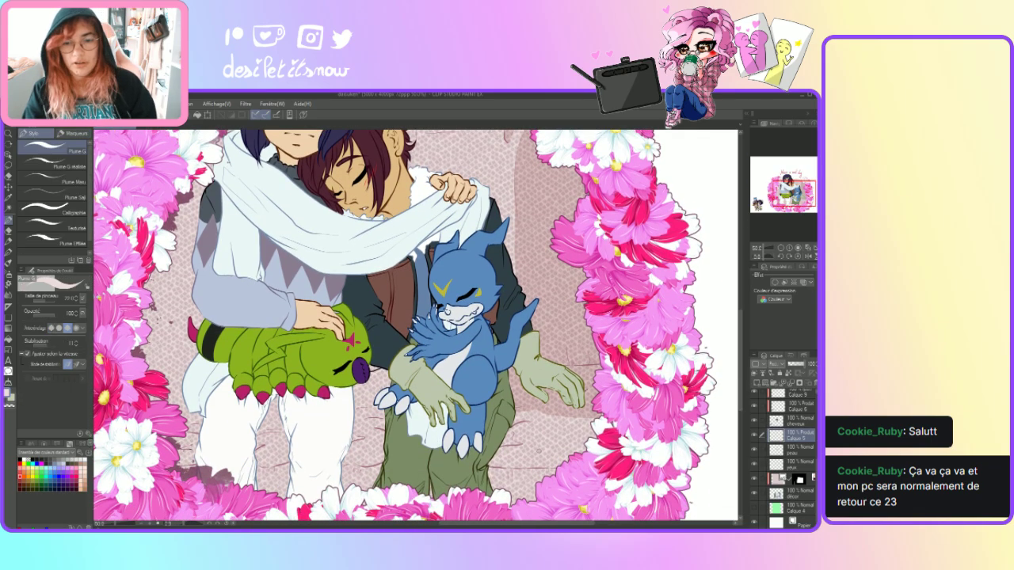
left_click_drag(489, 473, 551, 471)
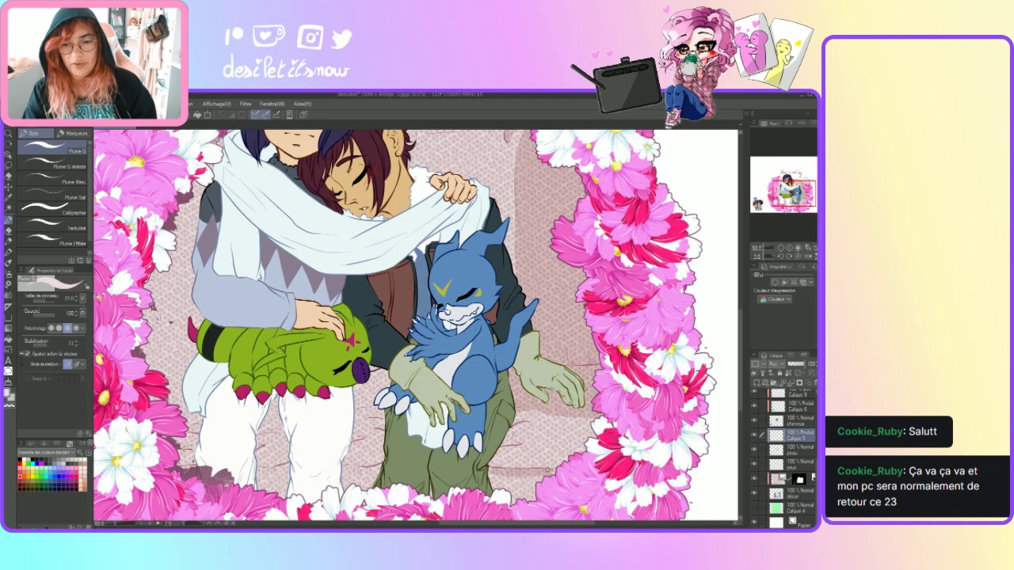
mouse_move(490, 477)
left_mouse_down()
mouse_move(542, 481)
mouse_move(534, 502)
mouse_move(557, 503)
left_mouse_up()
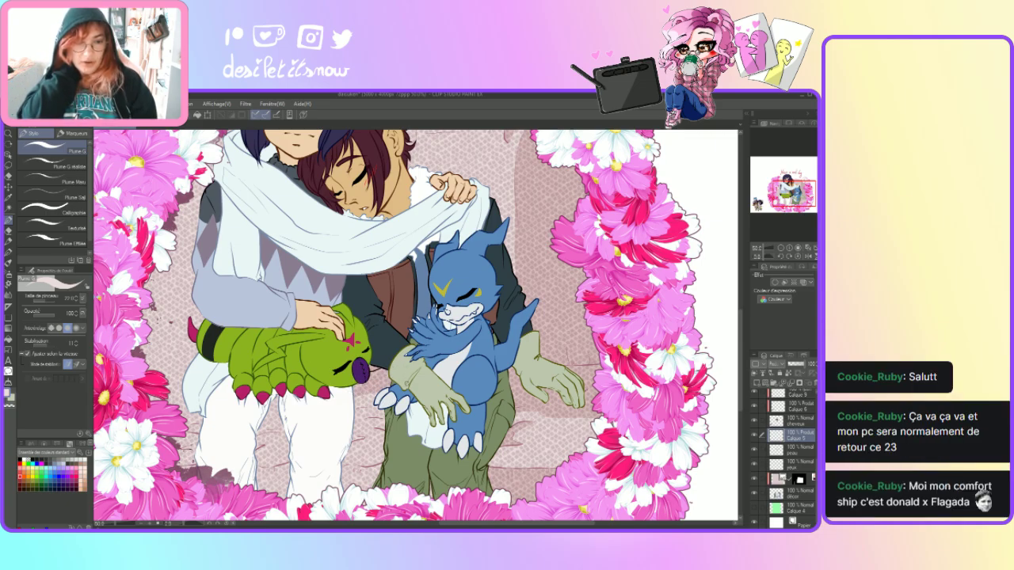
- Shade the sofa areas showing between the two characters' legs, between the white trouser legs and beside the green creature's tail
mouse_move(348, 418)
left_mouse_down()
mouse_move(369, 430)
mouse_move(357, 459)
mouse_move(376, 461)
mouse_move(349, 466)
mouse_move(366, 488)
left_mouse_up()
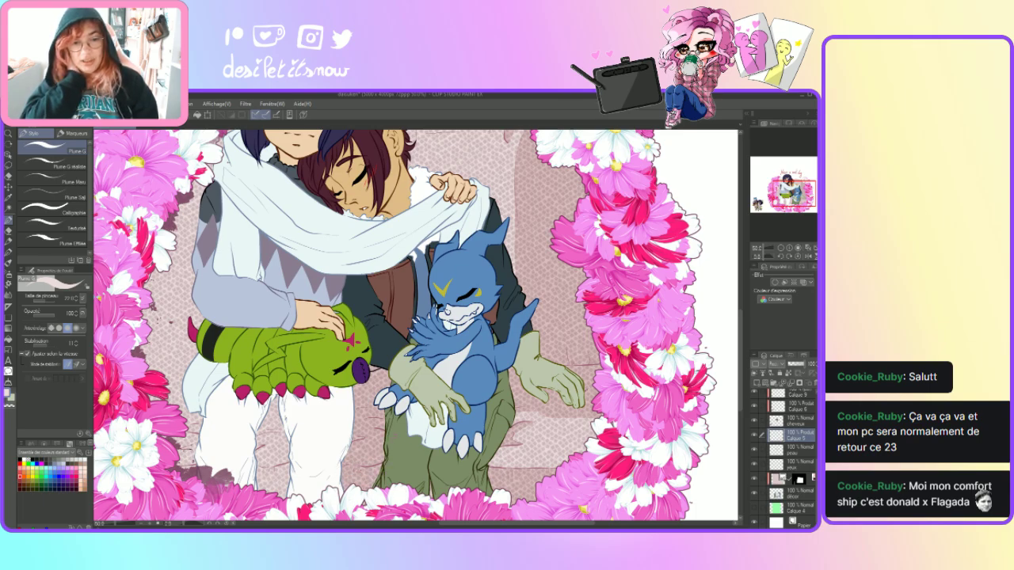
mouse_move(271, 412)
left_mouse_down()
mouse_move(270, 403)
mouse_move(263, 423)
mouse_move(290, 424)
mouse_move(286, 432)
mouse_move(275, 407)
left_mouse_up()
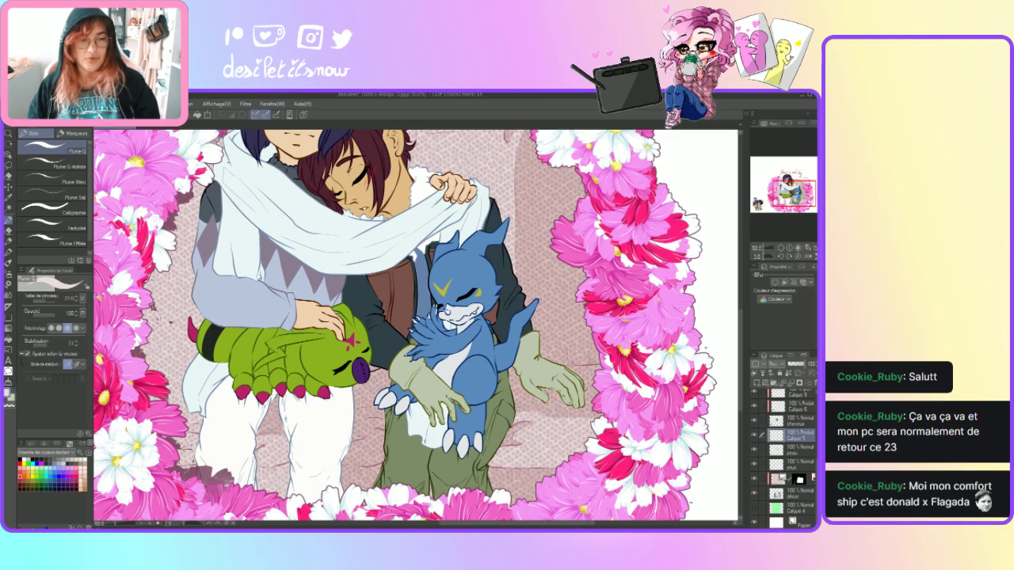
mouse_move(269, 459)
left_mouse_down()
mouse_move(301, 452)
mouse_move(260, 460)
mouse_move(269, 471)
mouse_move(262, 479)
mouse_move(290, 499)
left_mouse_up()
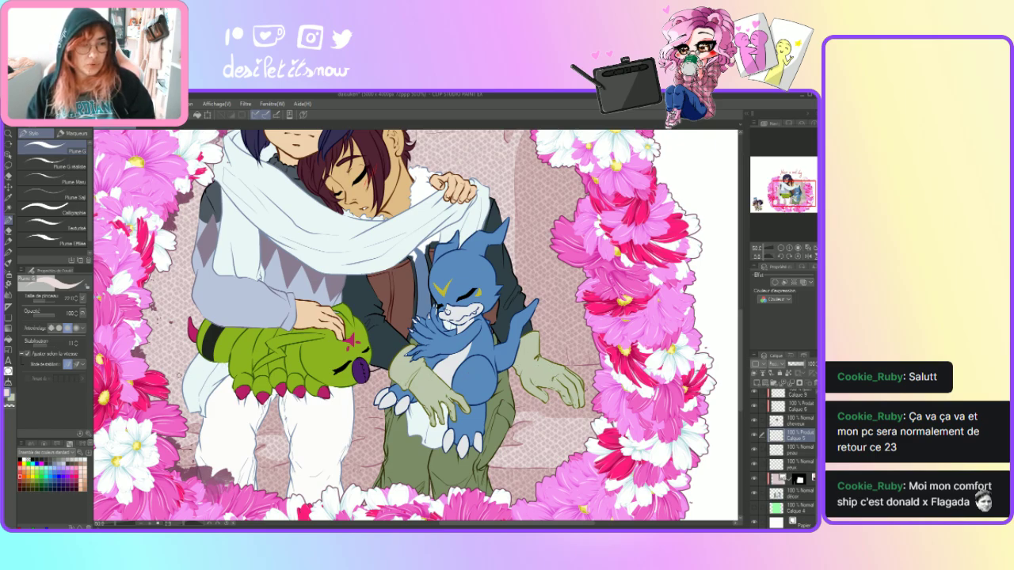
mouse_move(165, 377)
left_mouse_down()
mouse_move(184, 376)
mouse_move(185, 409)
mouse_move(185, 376)
left_mouse_up()
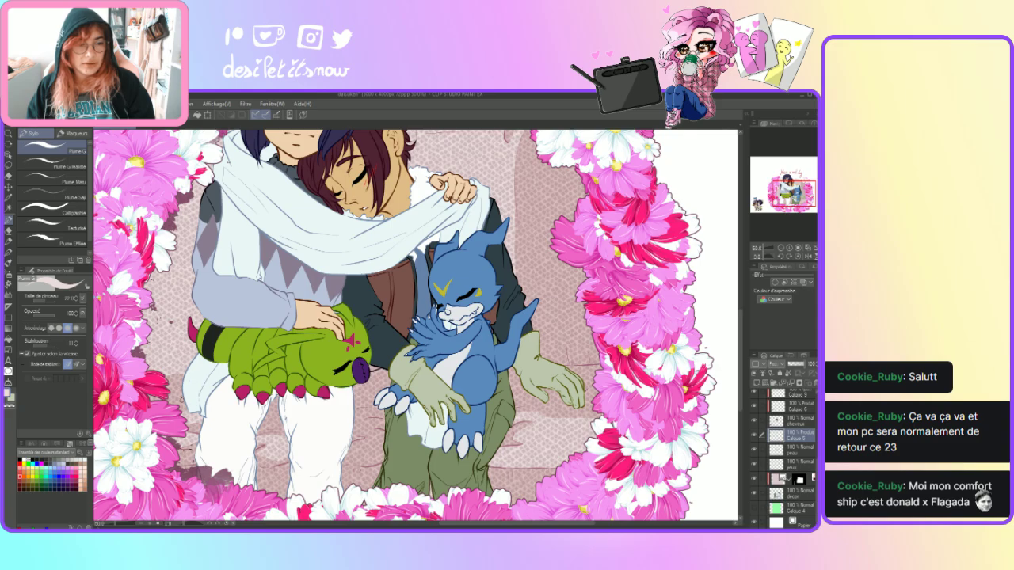
left_click_drag(742, 409, 745, 397)
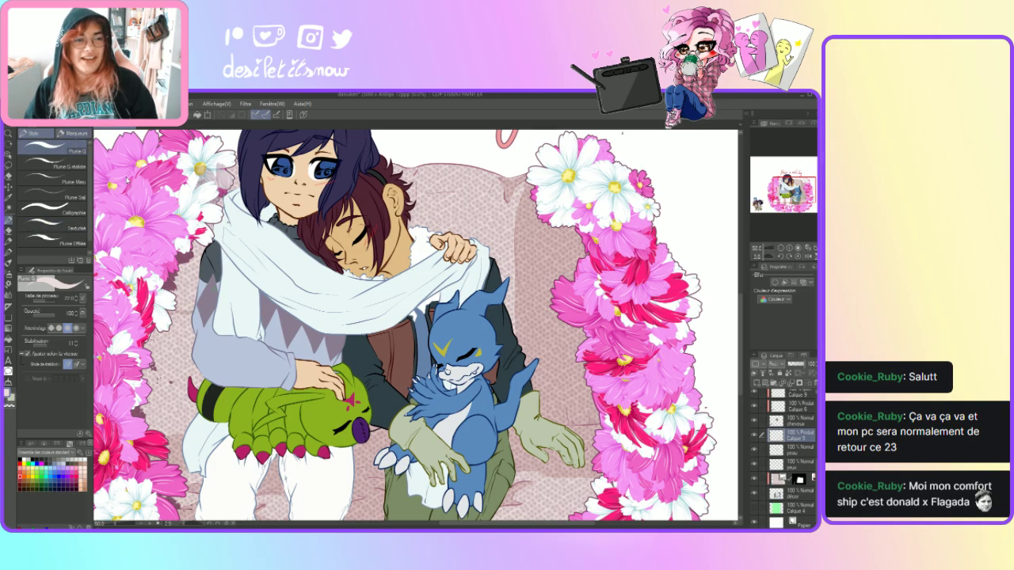
left_click(75, 133)
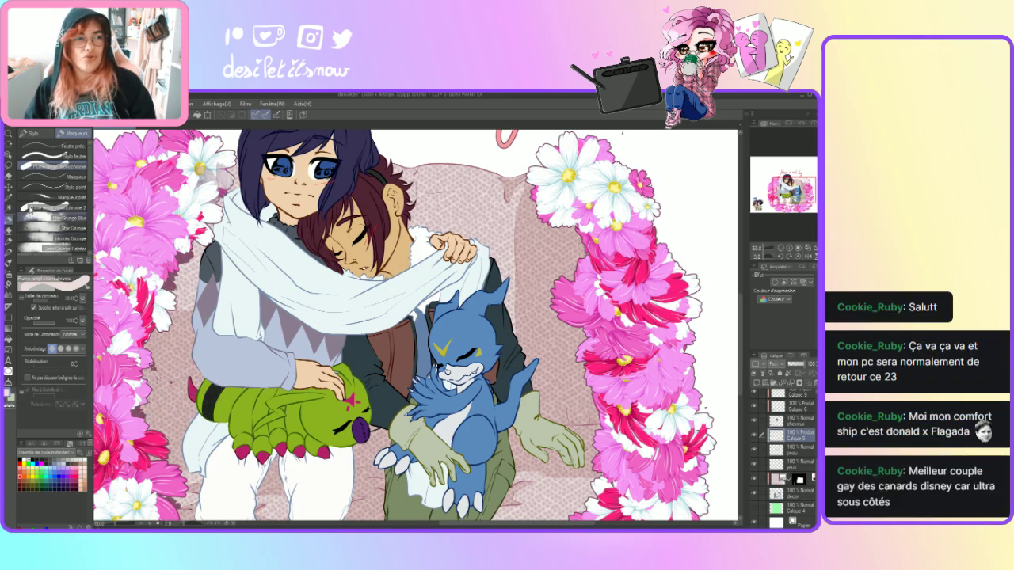
left_click(63, 187)
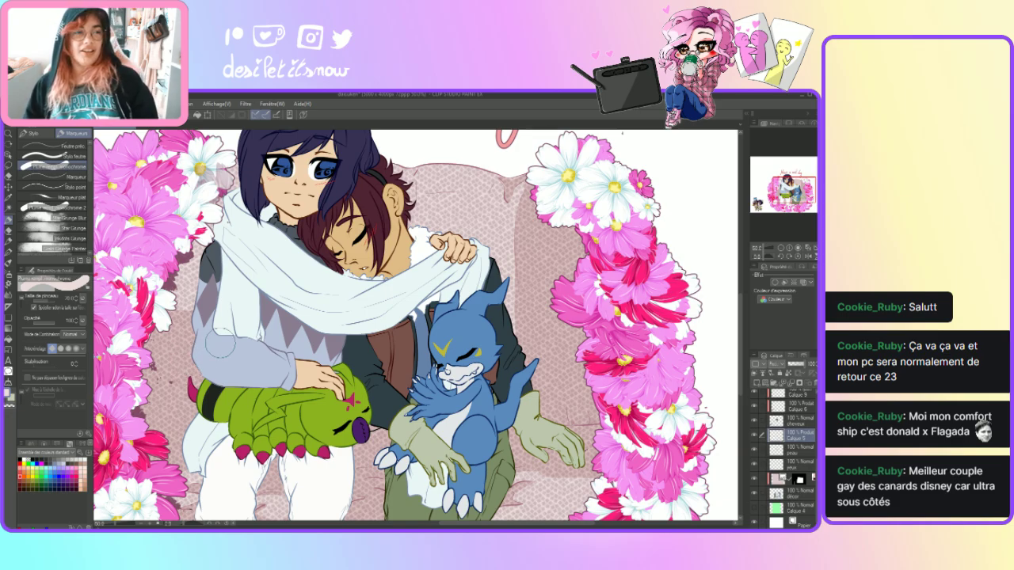
left_click(31, 133)
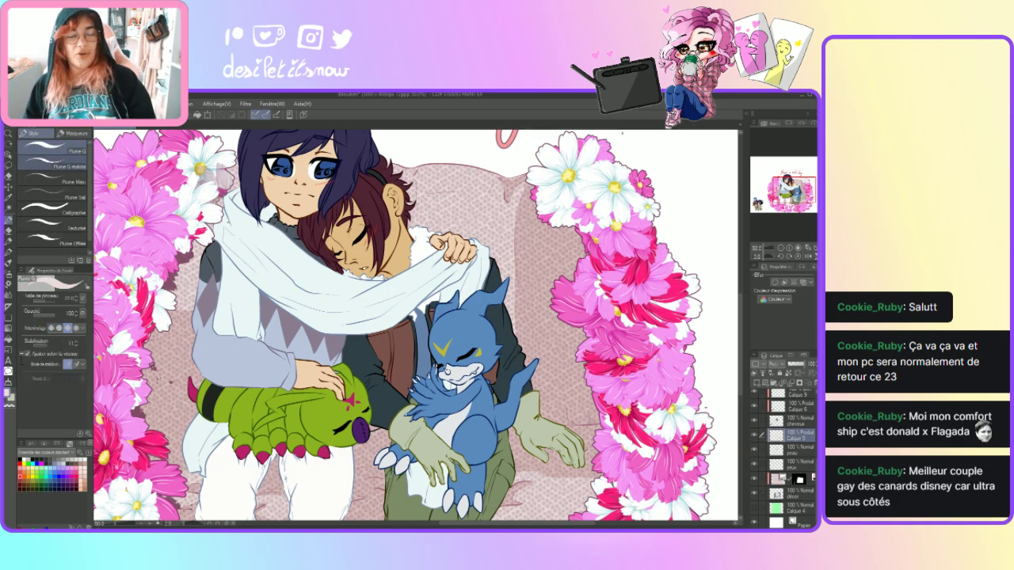
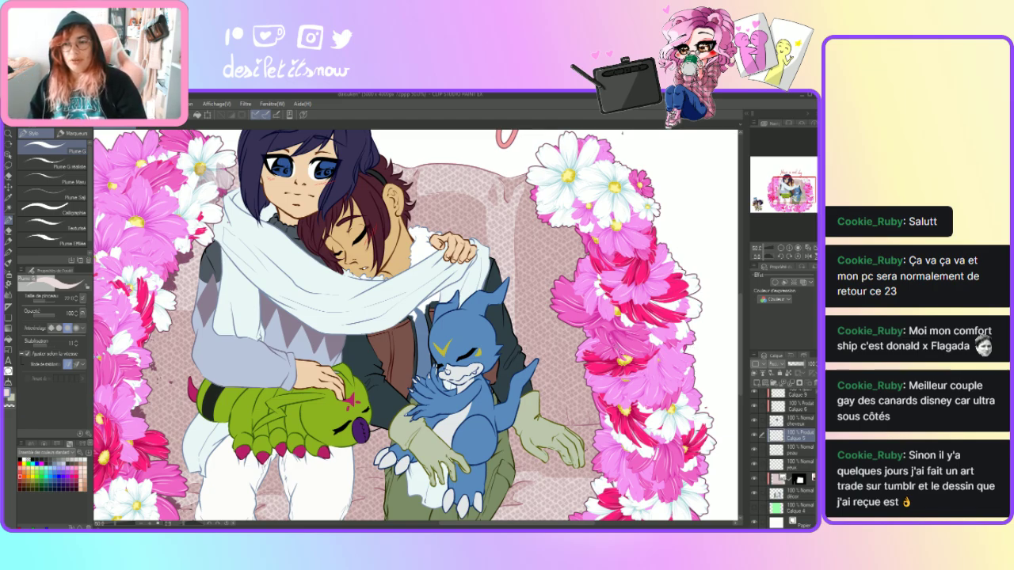
scroll(744, 369, "down", 3)
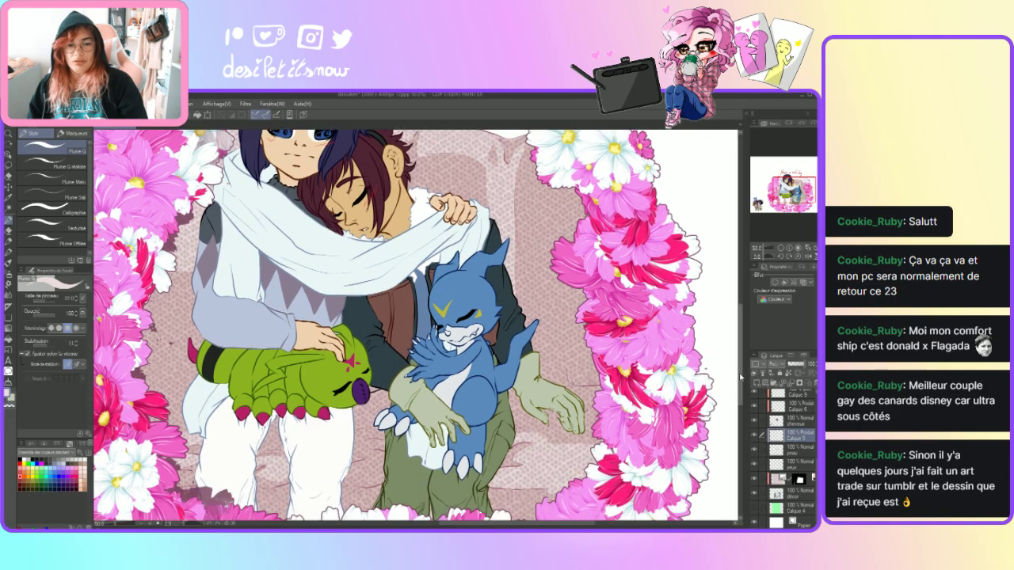
- Switch the colour palette to the additional colours set and go to its lower swatches
scroll(744, 375, "down", 1)
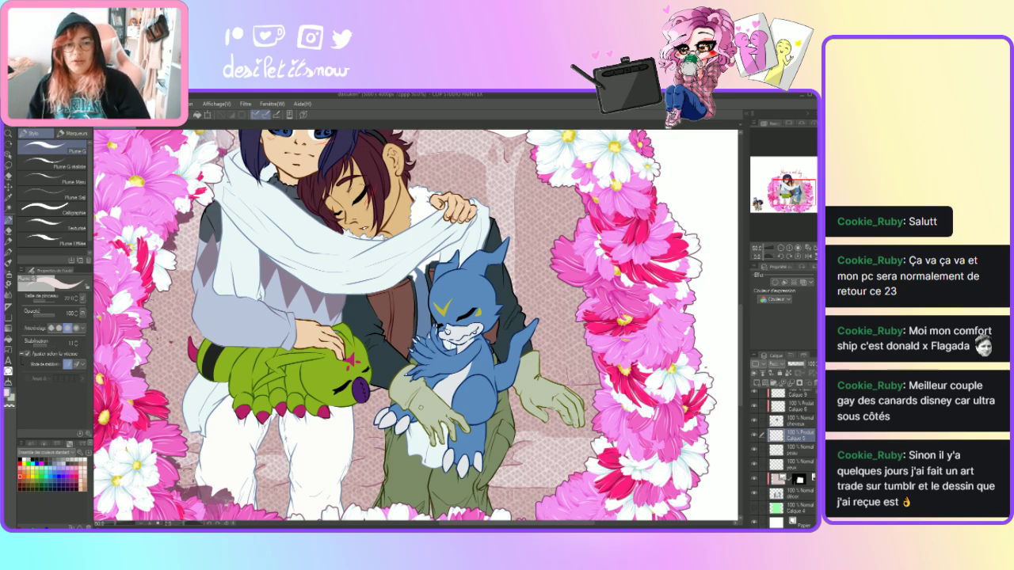
left_click(52, 451)
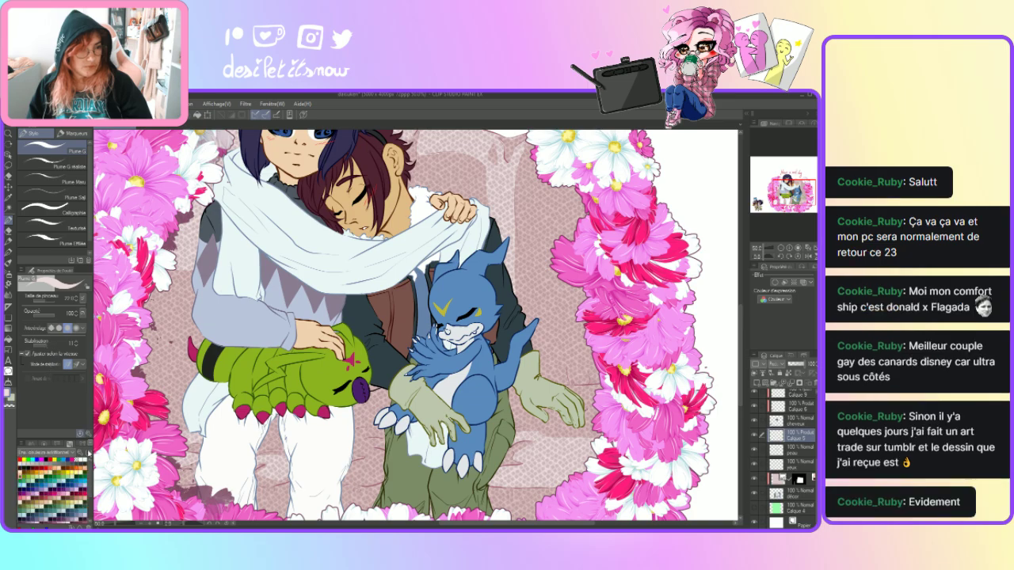
scroll(90, 481, "down", 3)
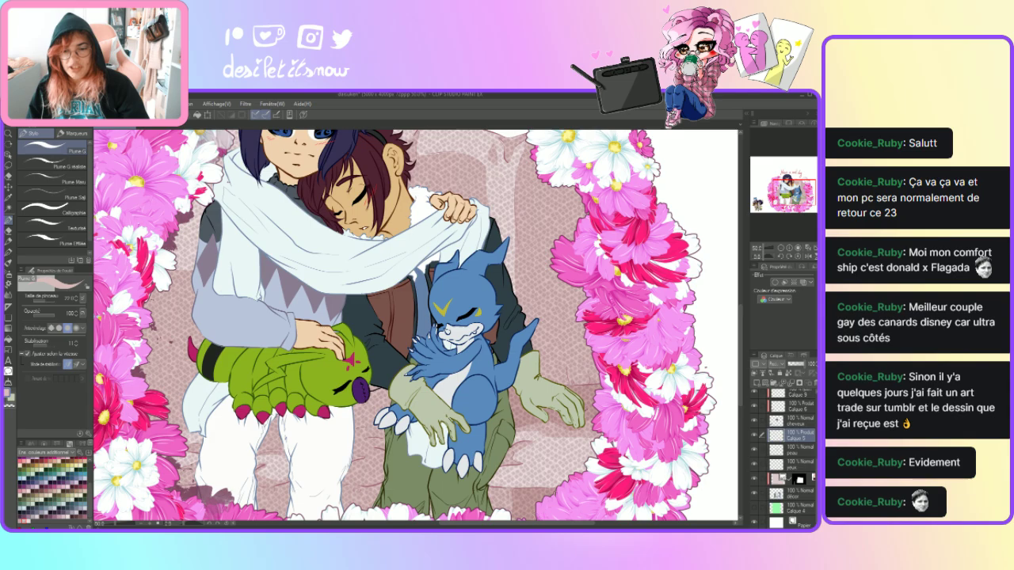
- Shade the sofa beside the green trousers and next to the white trouser legs, just above the lower flower border
scroll(416, 325, "down", 2)
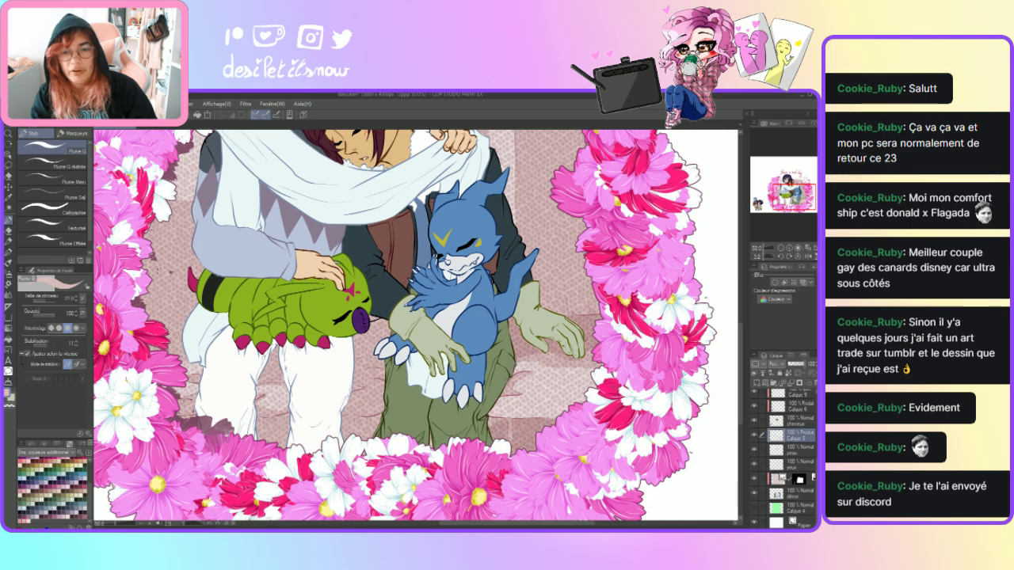
left_click_drag(509, 378, 490, 422)
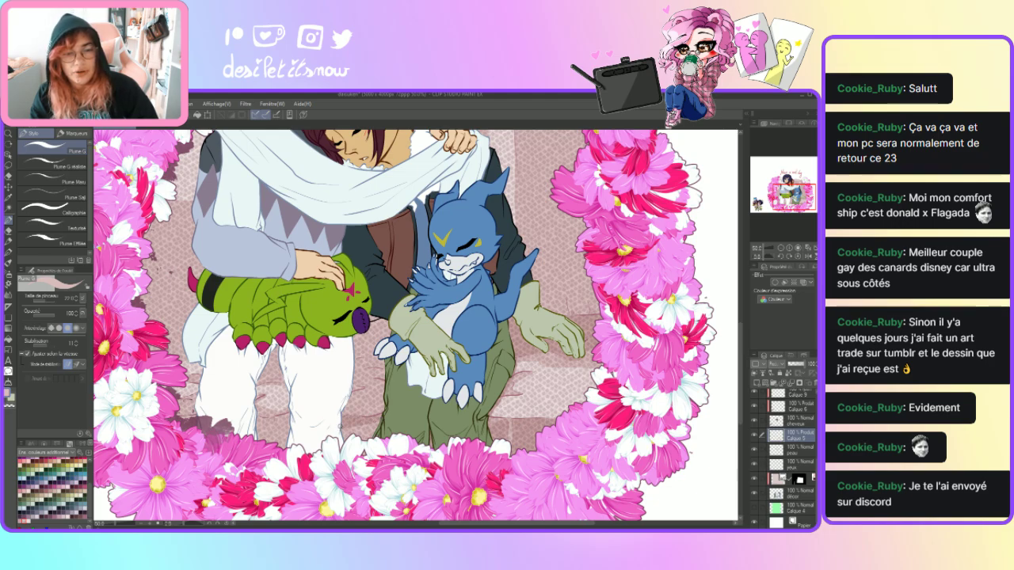
mouse_move(341, 424)
left_mouse_down()
mouse_move(380, 432)
mouse_move(361, 435)
left_mouse_up()
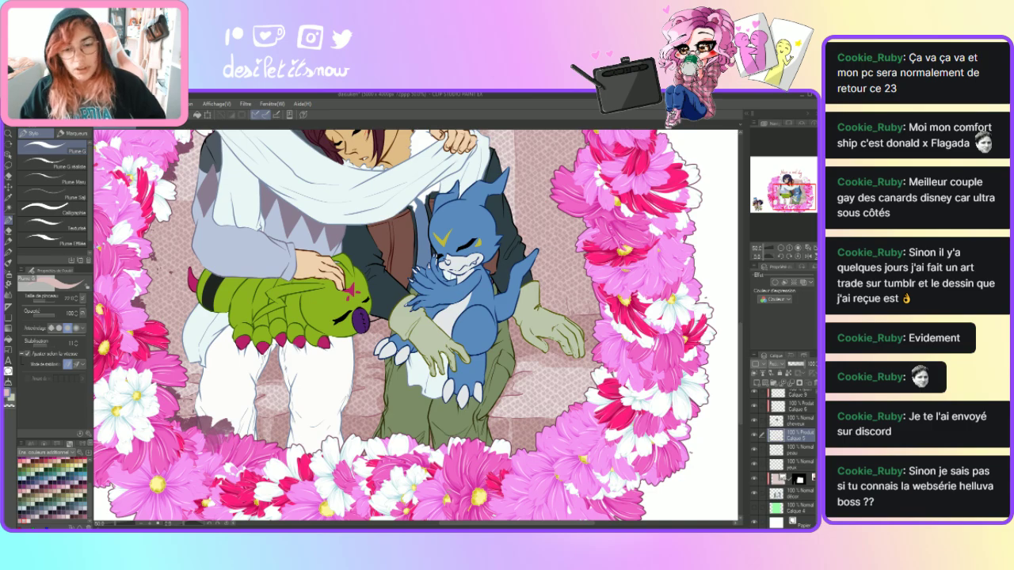
- Look over the sofa shading across the whole illustration, from the lower flower border up to the characters' heads
left_click_drag(461, 525, 436, 524)
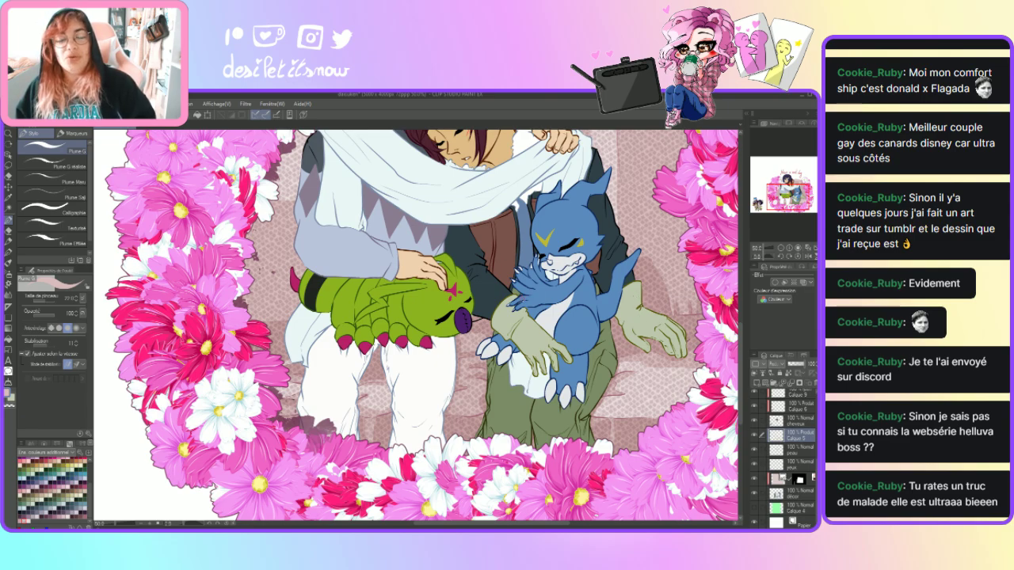
scroll(742, 325, "up", 3)
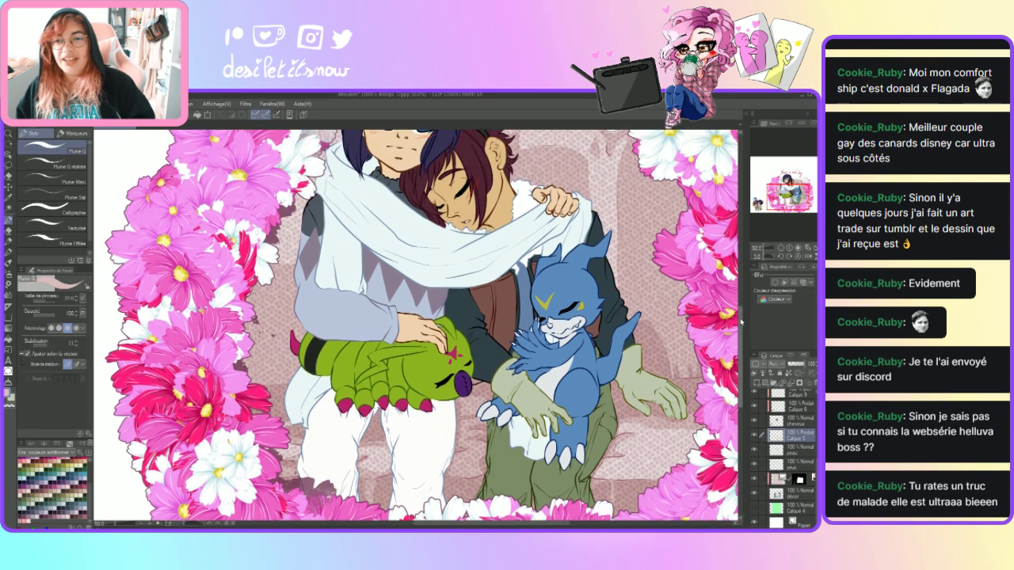
scroll(416, 325, "down", 1)
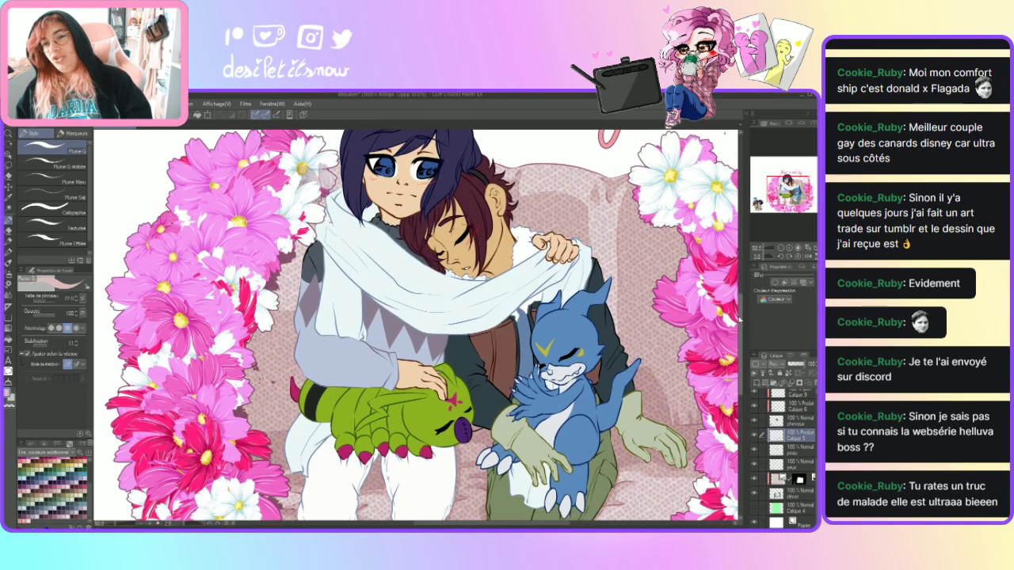
scroll(740, 320, "up", 1)
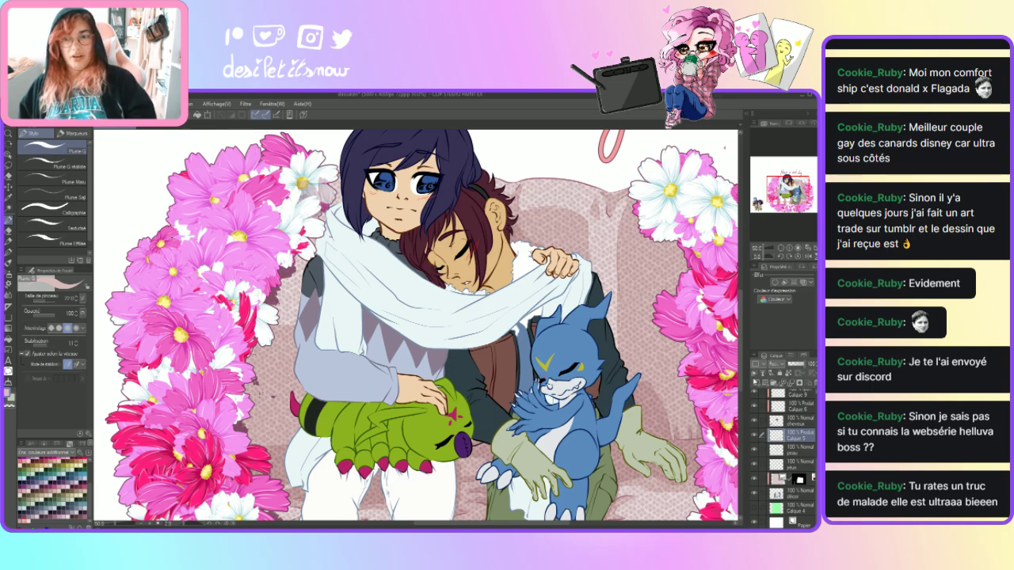
scroll(745, 408, "down", 2)
scroll(745, 410, "down", 5)
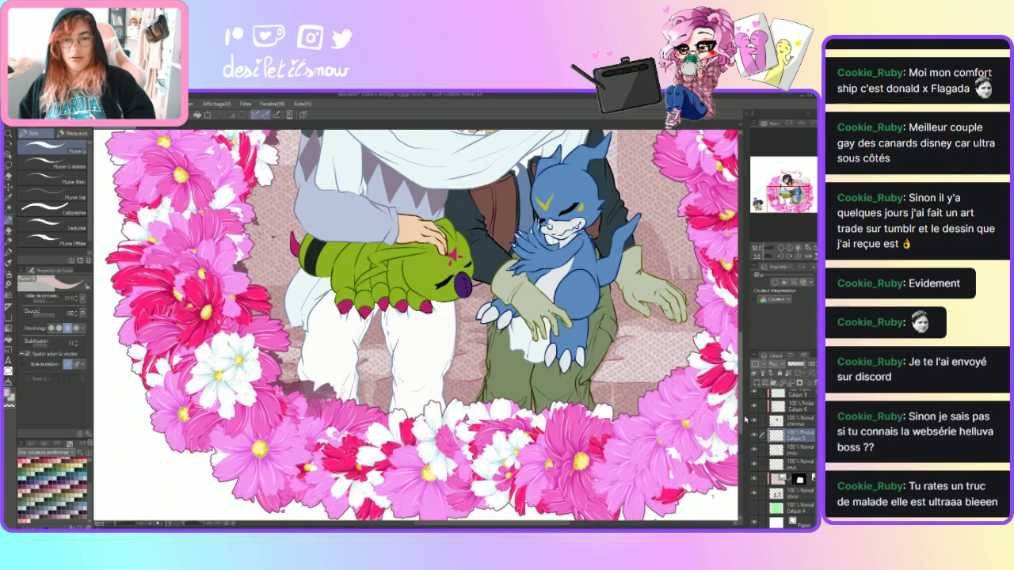
scroll(747, 396, "up", 7)
scroll(748, 370, "up", 4)
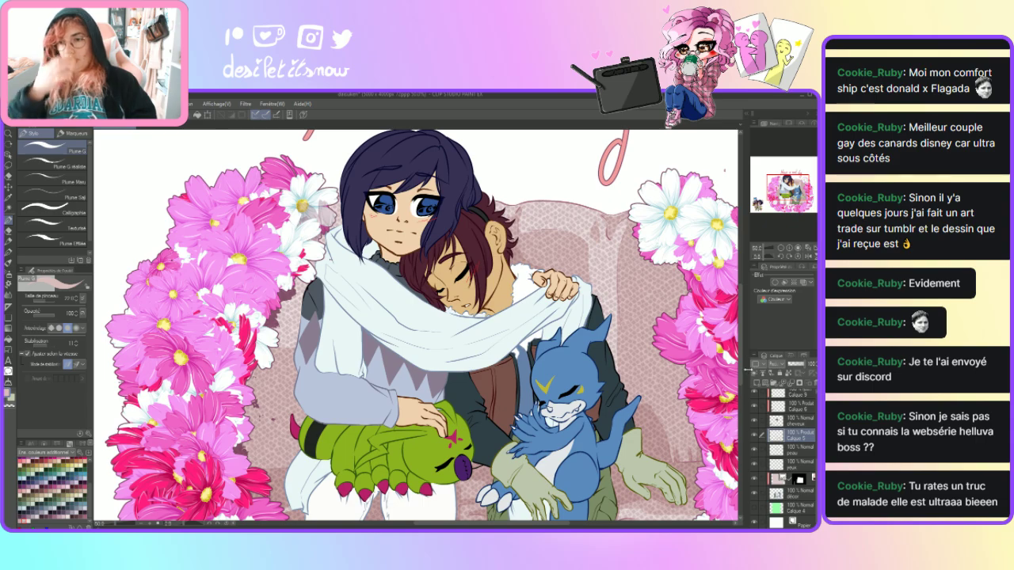
scroll(743, 404, "down", 3)
scroll(744, 407, "down", 1)
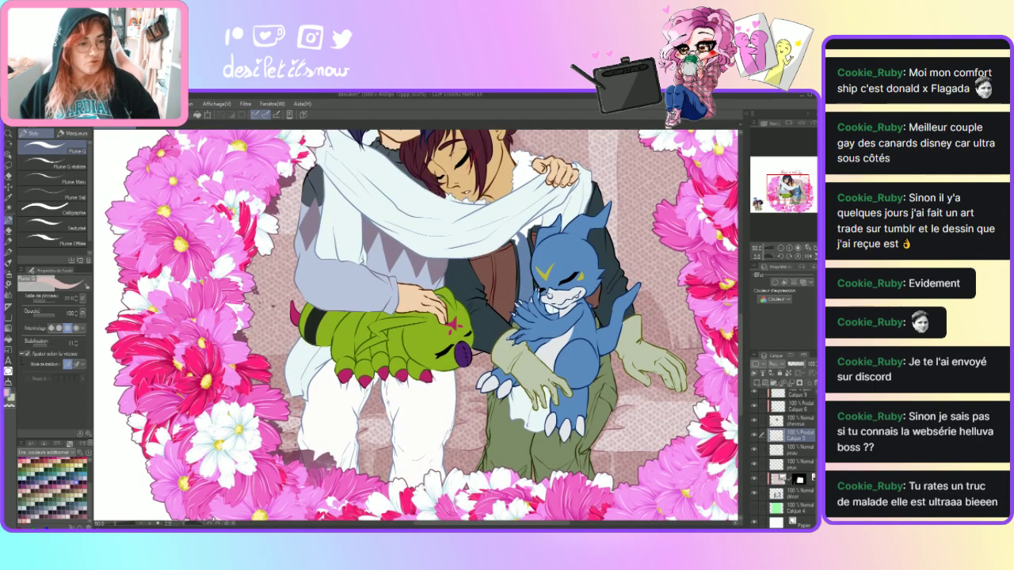
left_click(86, 514)
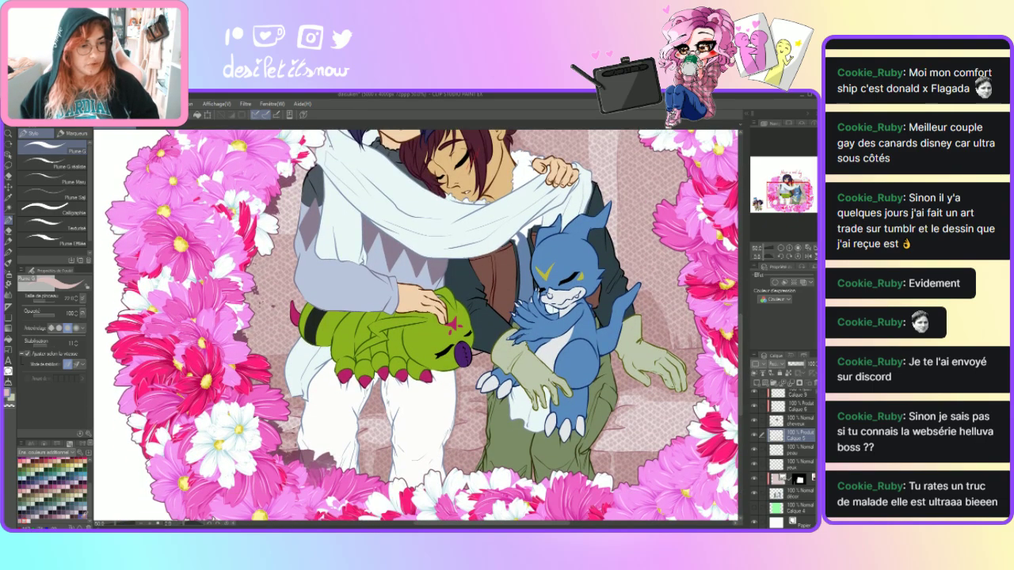
left_click(9, 263)
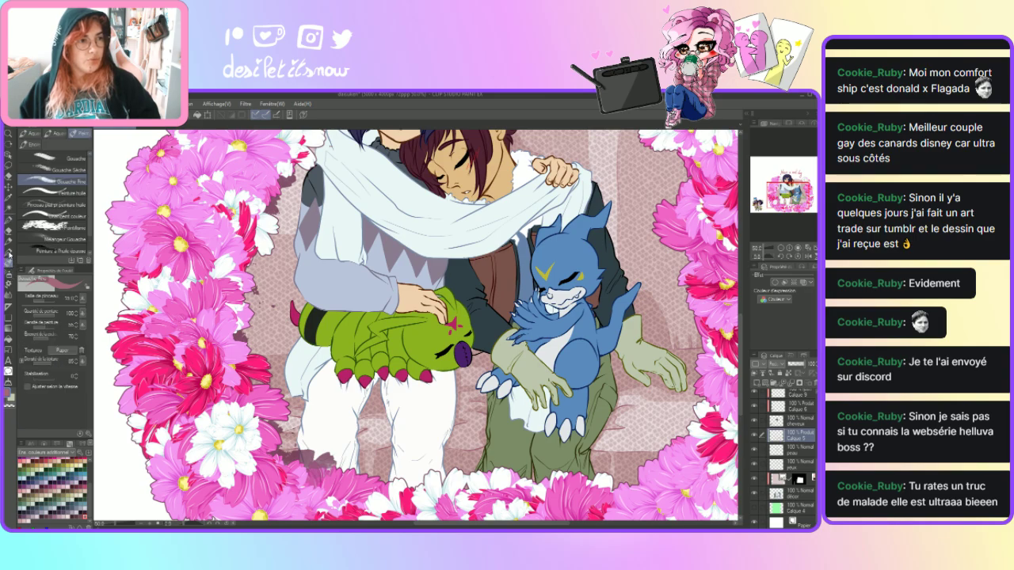
left_click(9, 275)
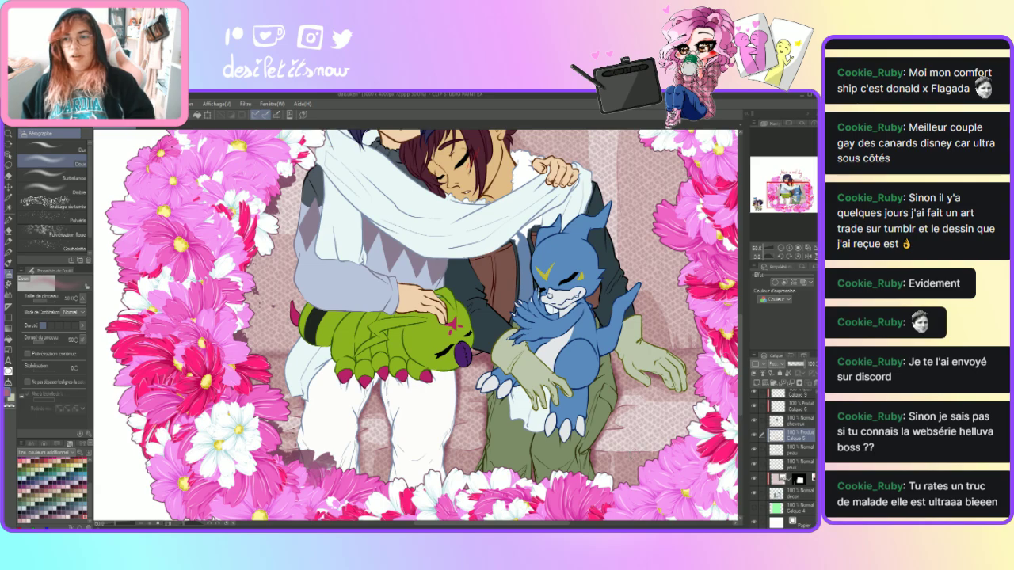
- Sample the iris blue from the blue-haired character's eye for use with the Plume G pen
left_click_drag(742, 382, 739, 356)
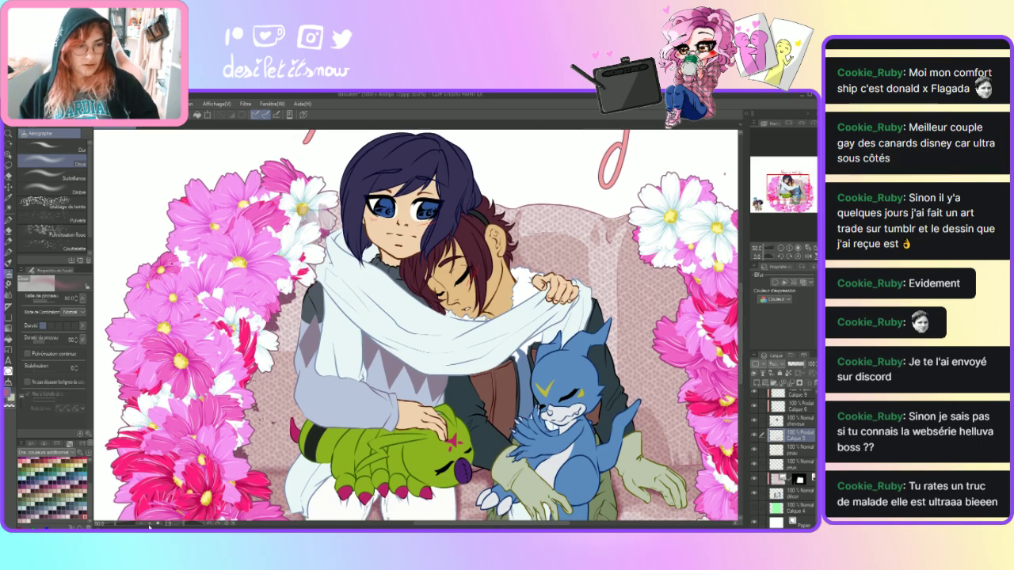
left_click(149, 526)
left_click(150, 525)
left_click_drag(741, 331, 741, 302)
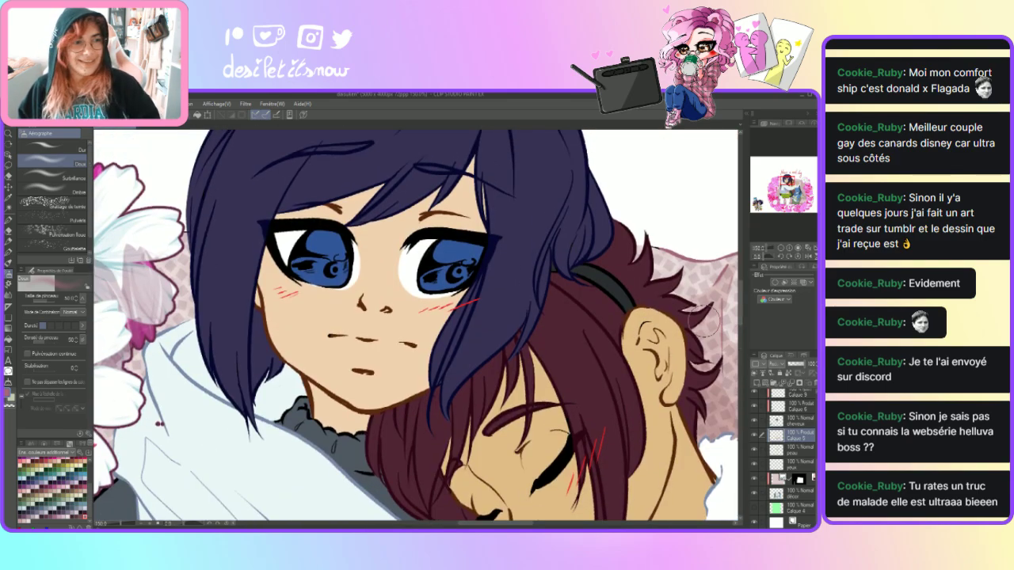
left_click(9, 199)
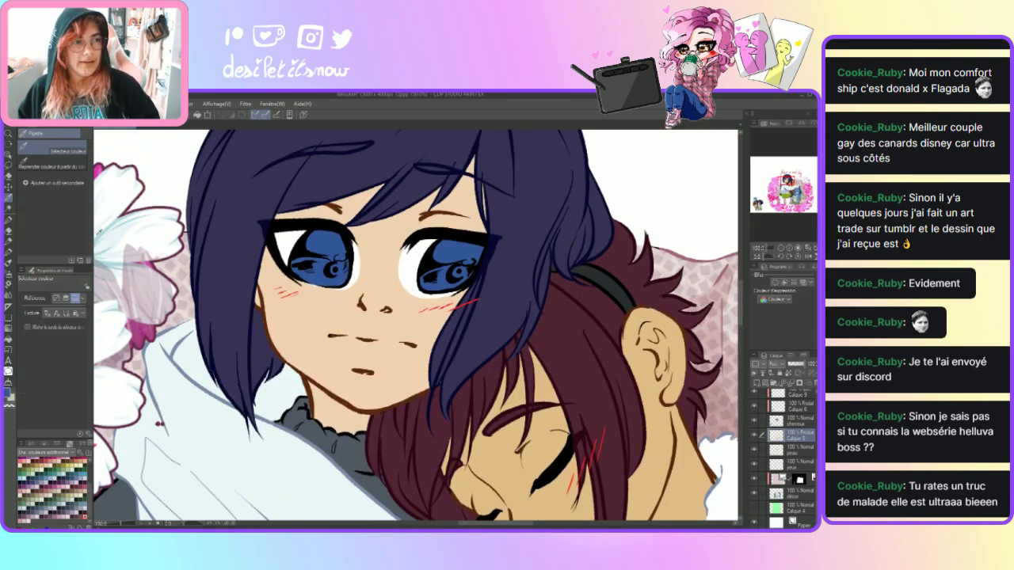
left_click(9, 222)
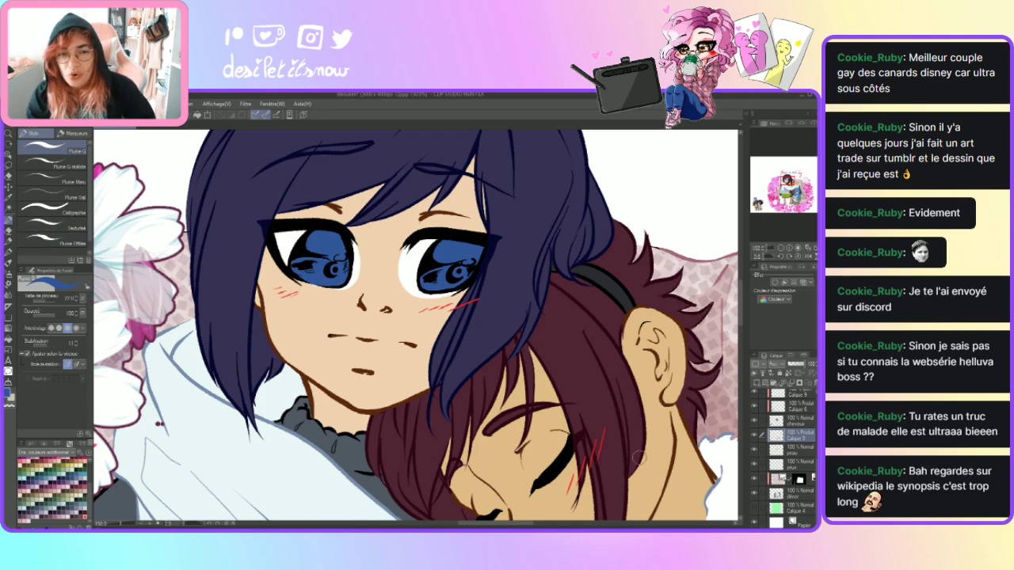
- Shade the blue-haired character's irises in blue with the Plume G pen on the Produit layer between the cheveux and peau layers
key("i")
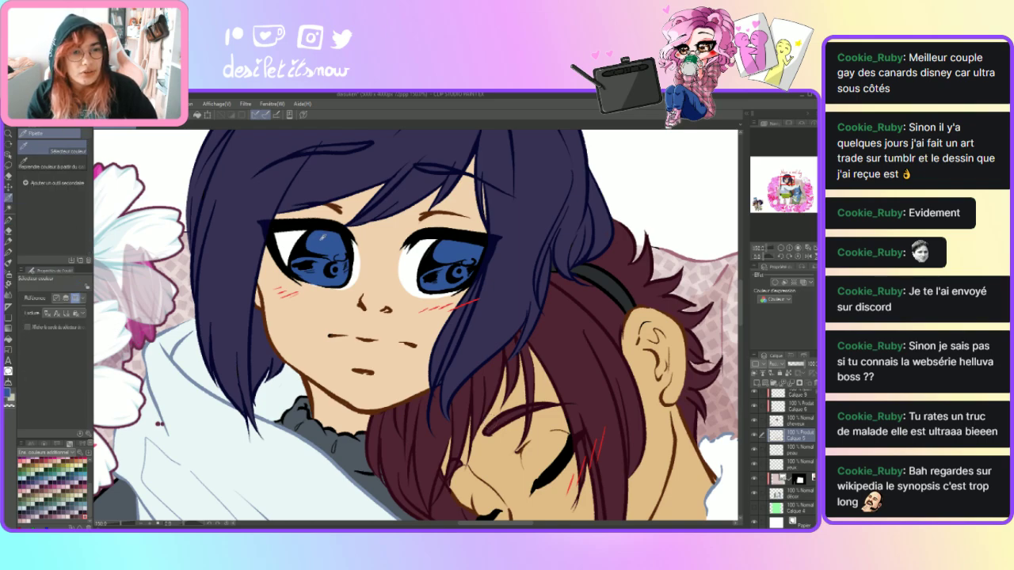
left_click(779, 465)
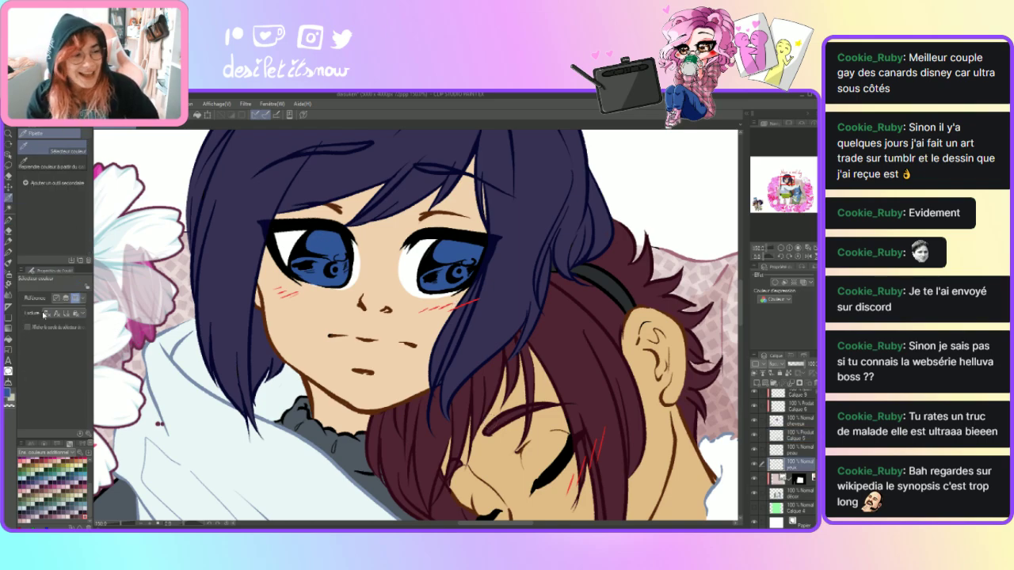
key("p")
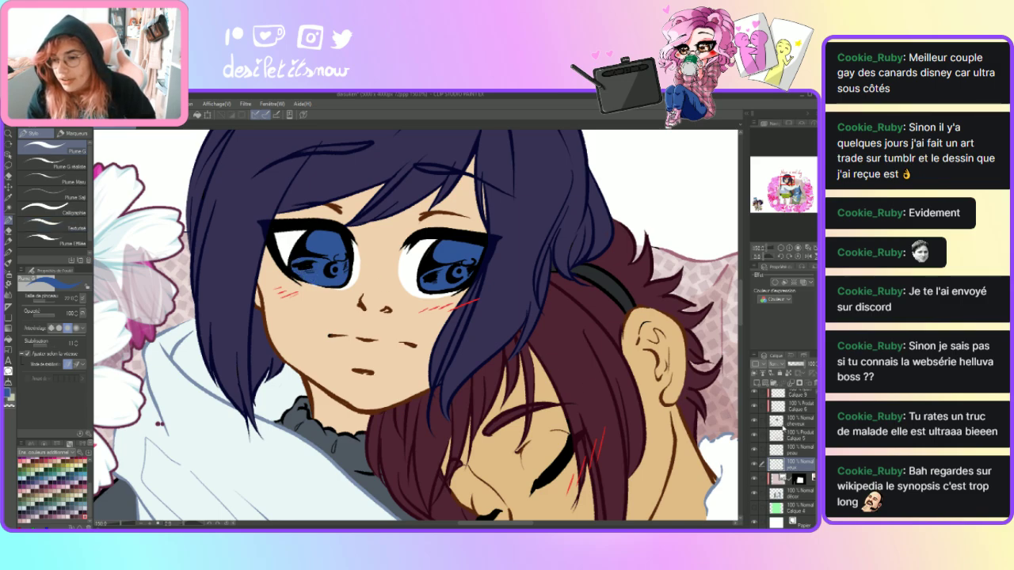
left_click(783, 423)
left_click(783, 435)
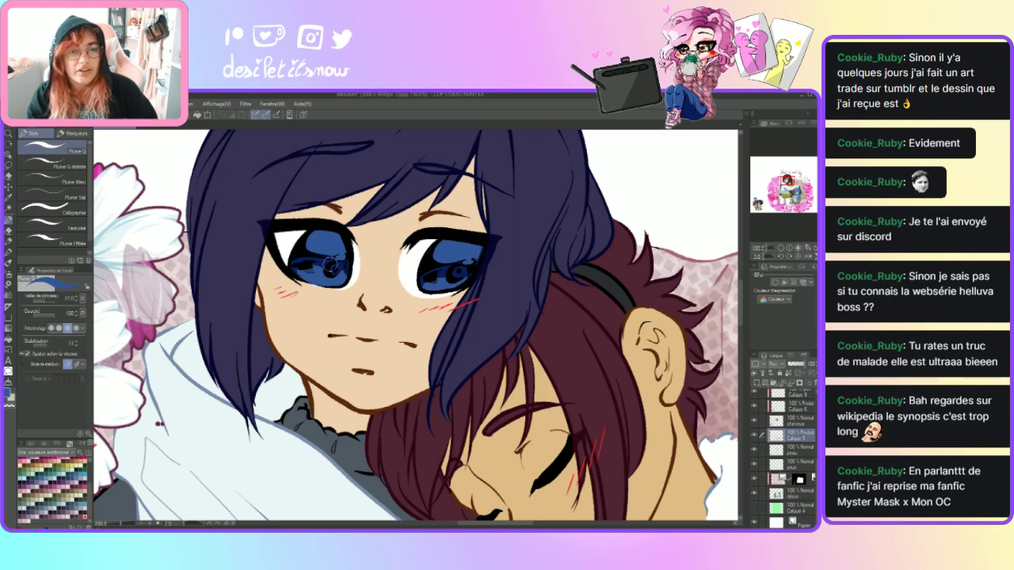
- Refine the shadow shapes in both blue irises with the hard eraser and extra Plume G strokes
key("e")
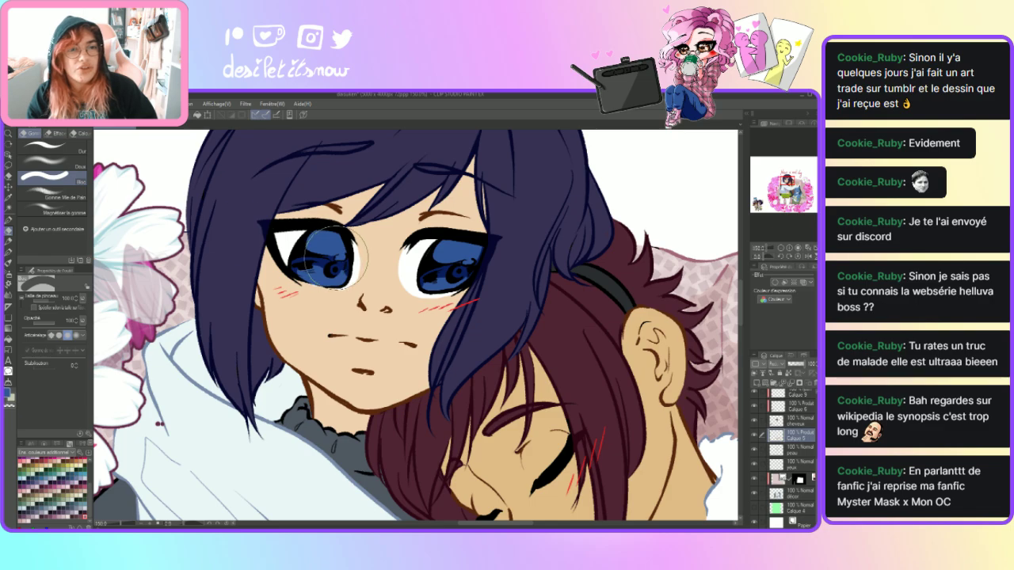
left_click(52, 148)
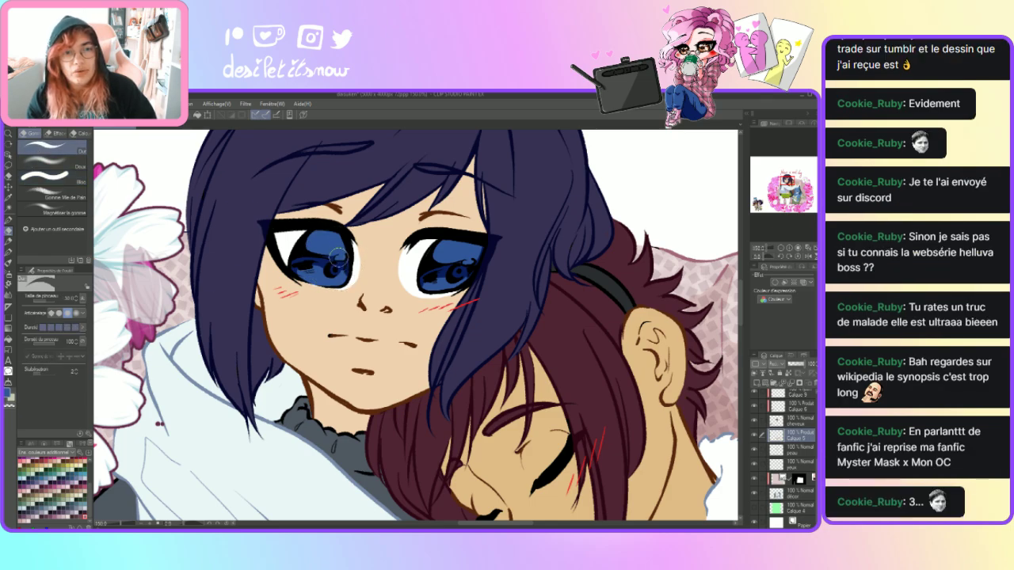
key("p")
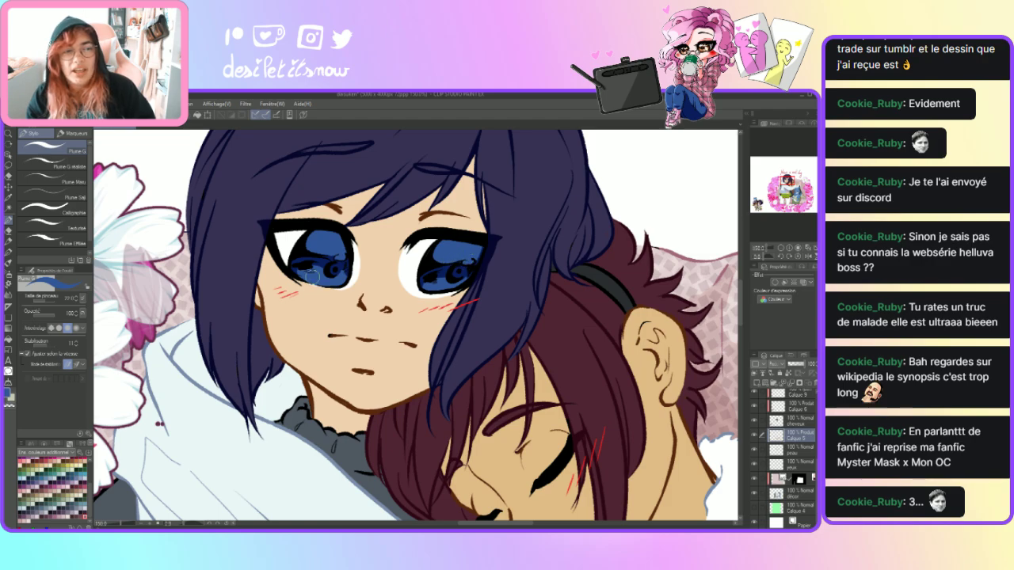
key("e")
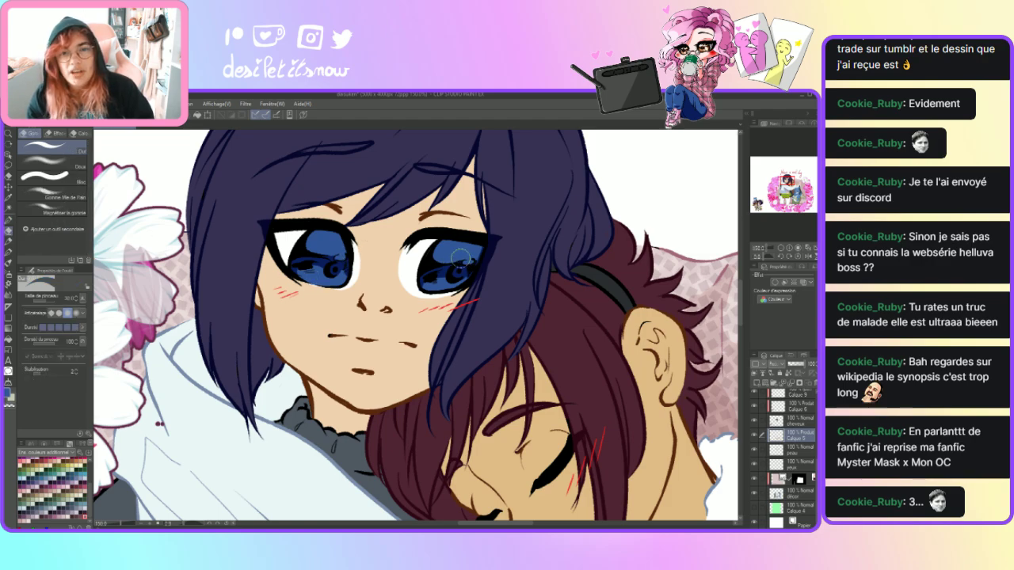
key("p")
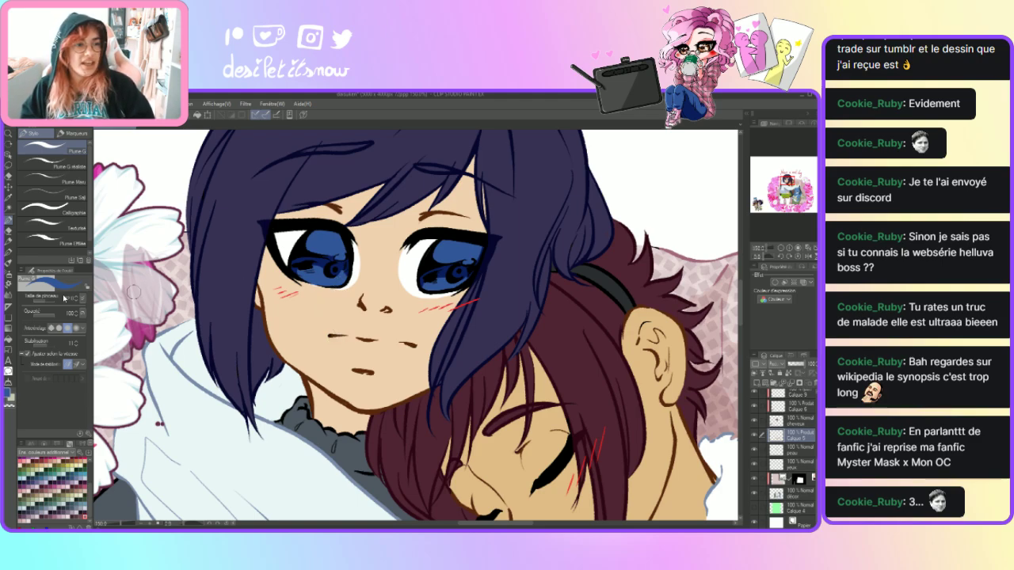
- Soften the iris shadows with the Flou blending tool and touch them up with the Plume G pen and hard eraser
key("j")
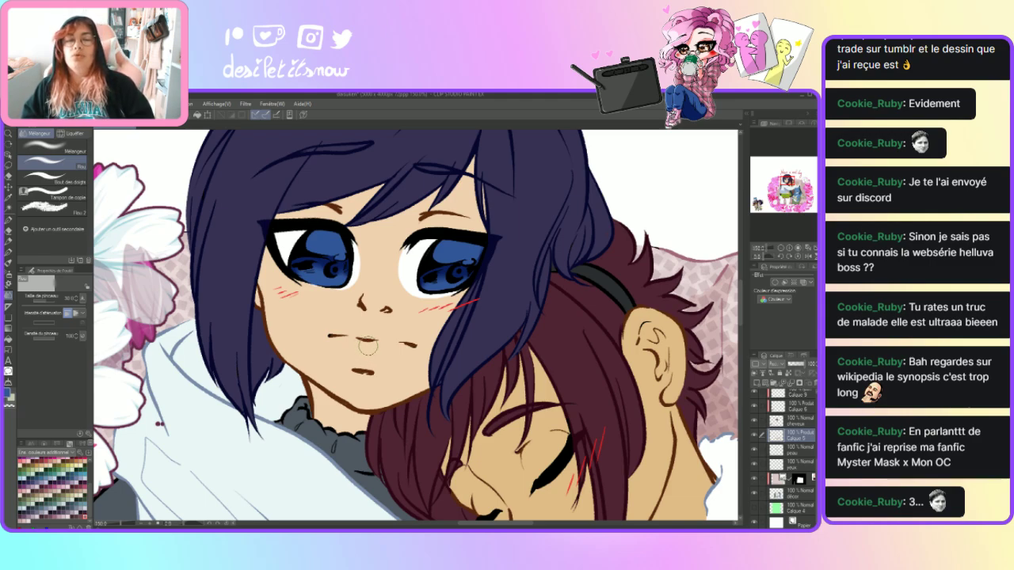
left_click_drag(353, 370, 373, 370)
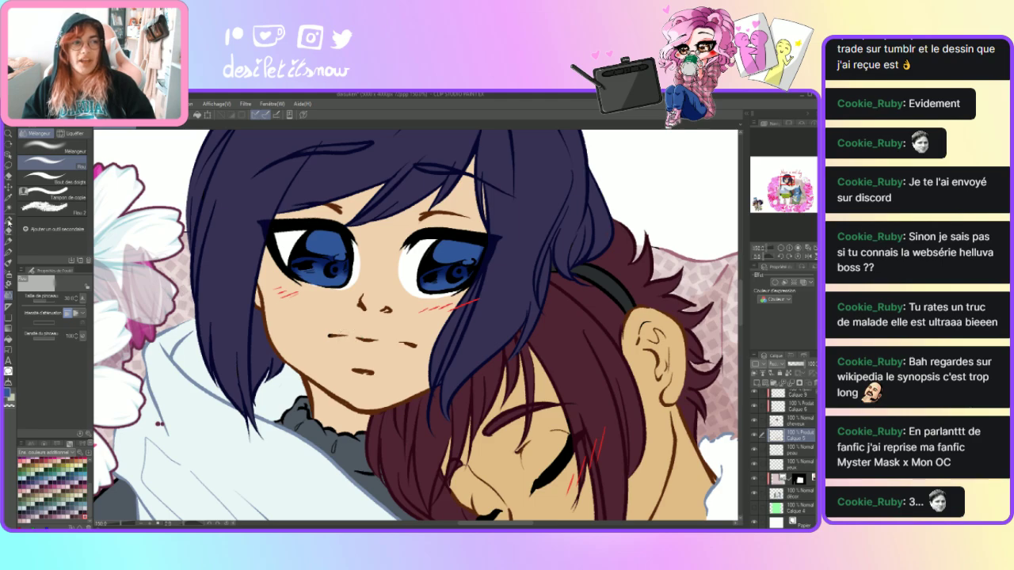
left_click(9, 220)
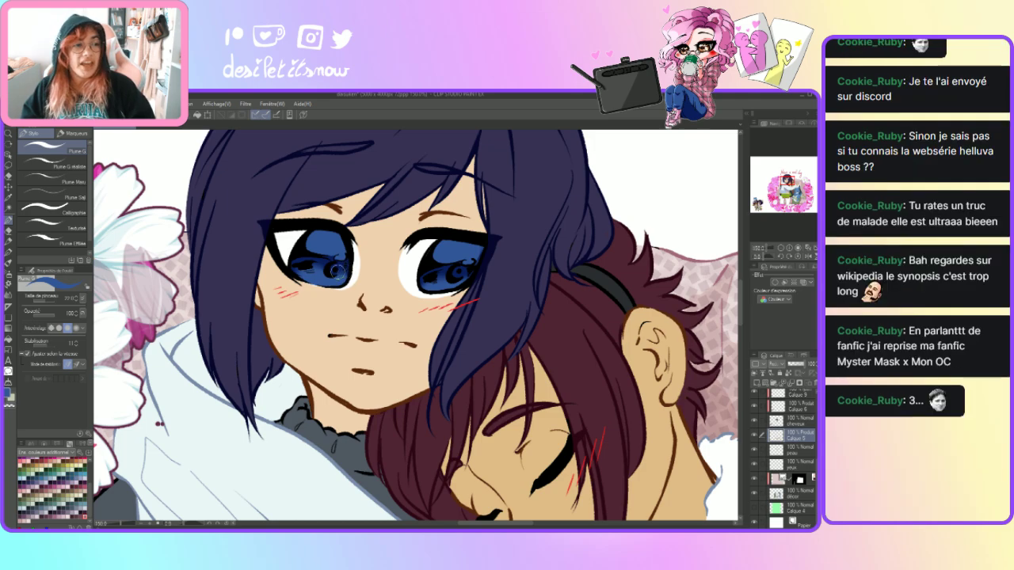
left_click(9, 230)
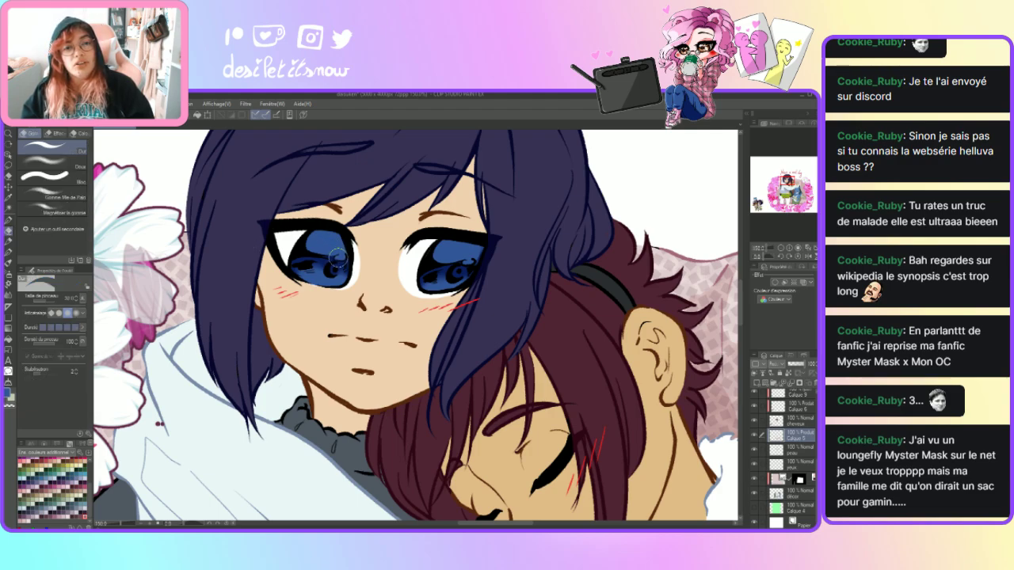
left_click(9, 219)
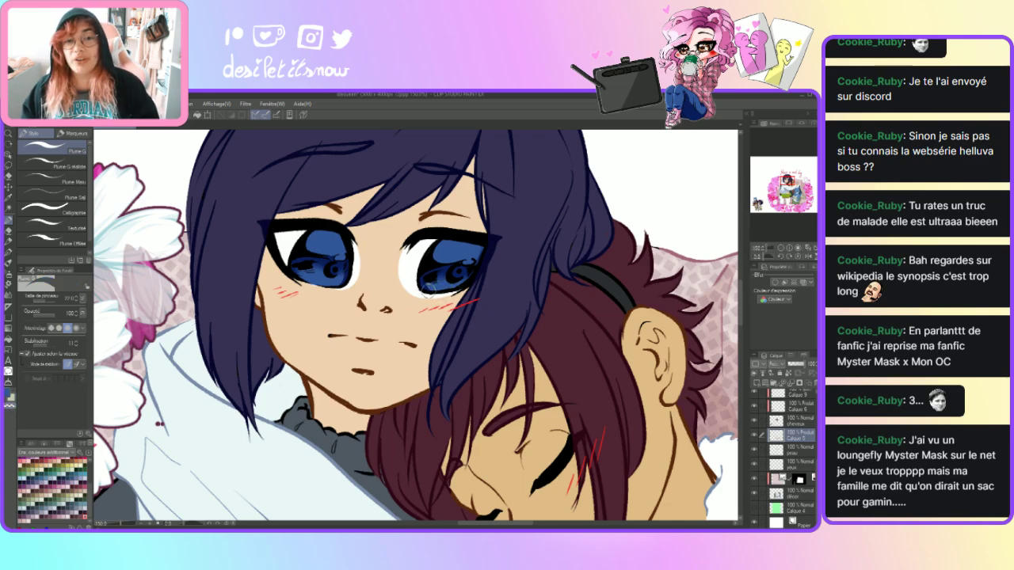
left_click(9, 305)
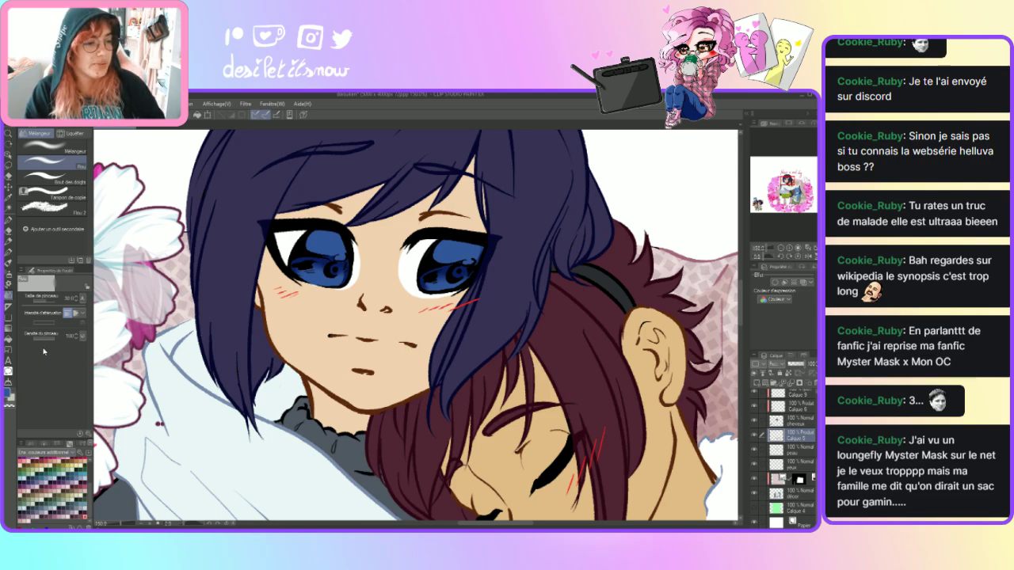
- Try a pale lavender shadow on the white of the blue-haired character's eye with Plume G, and switch to the Plume G réaliste pen
scroll(47, 453, "up", 1)
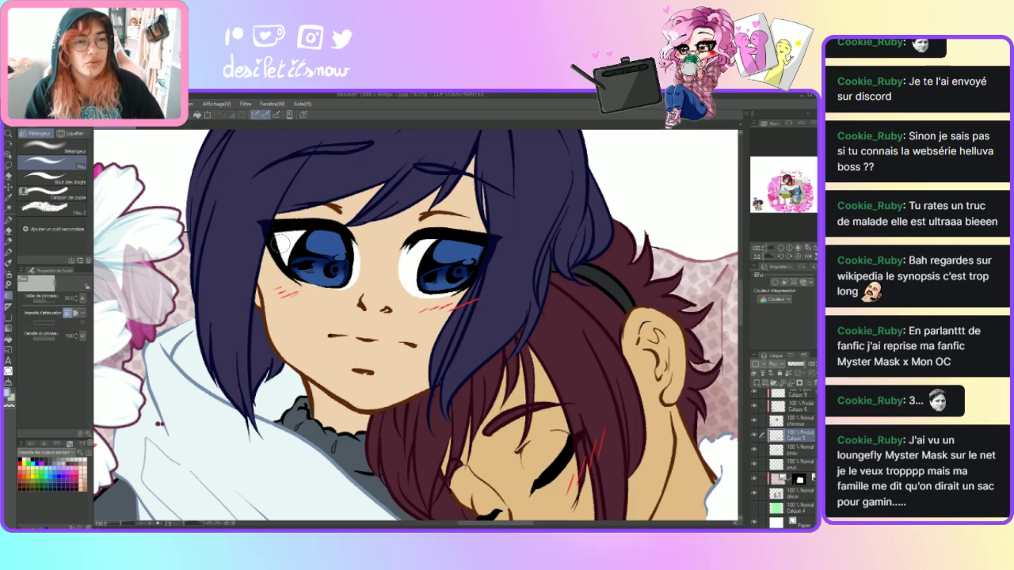
key("p")
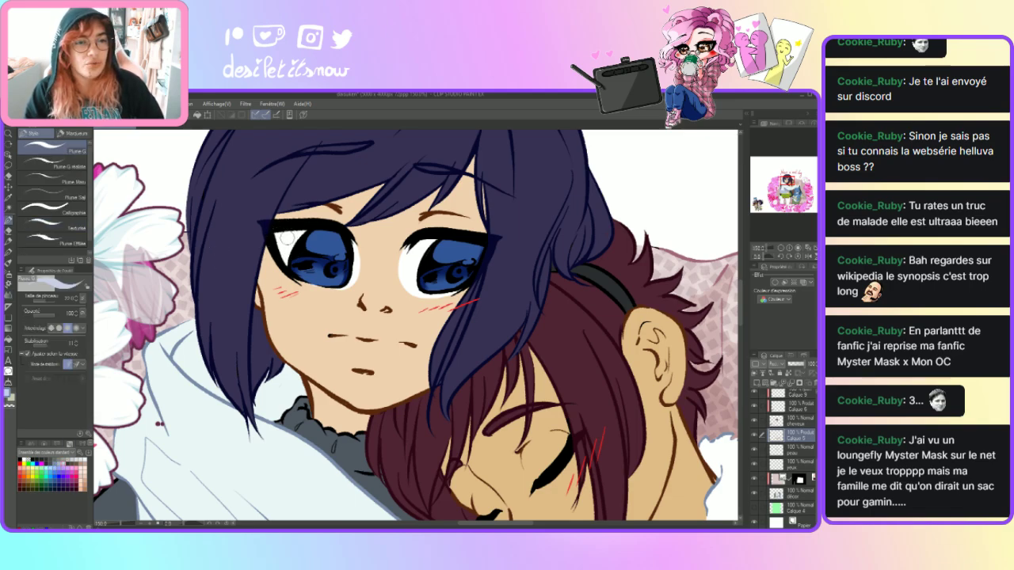
left_click_drag(276, 232, 306, 254)
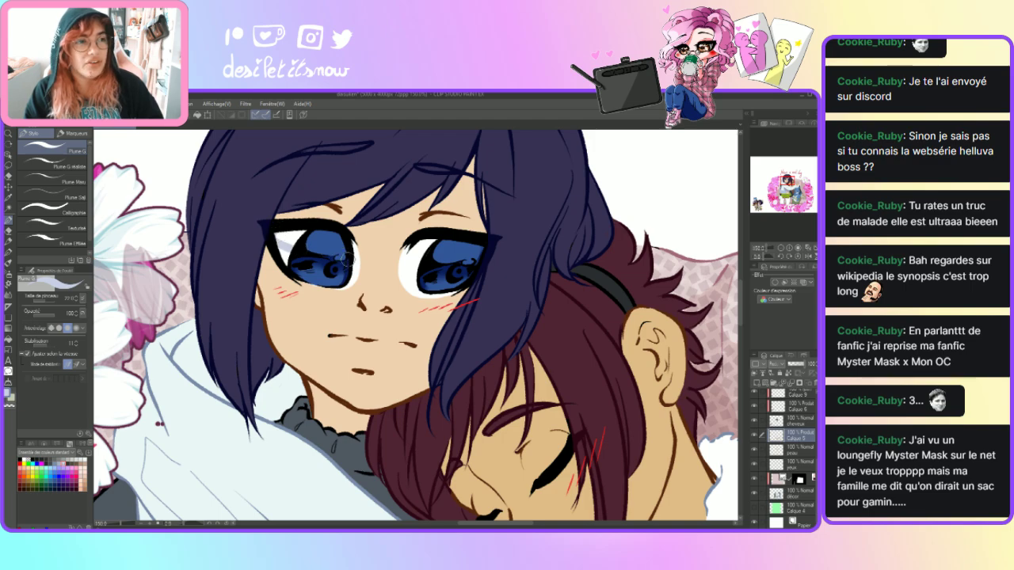
left_click(71, 165)
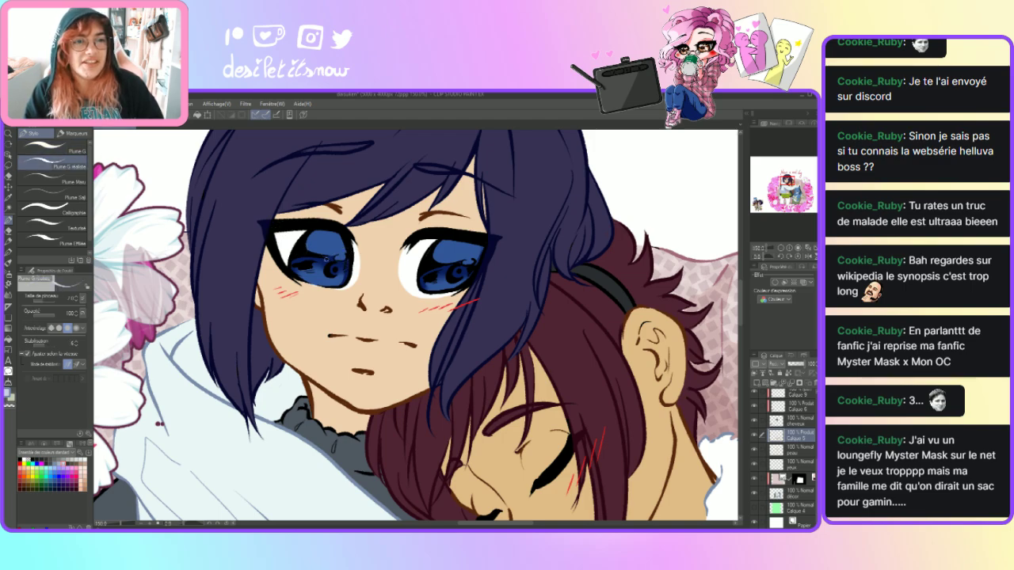
- Shade the whites of both open eyes in pale lavender-blue on the Calque 5 layer and soften the shading with the Flou tool
mouse_move(282, 232)
left_mouse_down()
mouse_move(279, 247)
mouse_move(298, 250)
mouse_move(276, 241)
left_mouse_up()
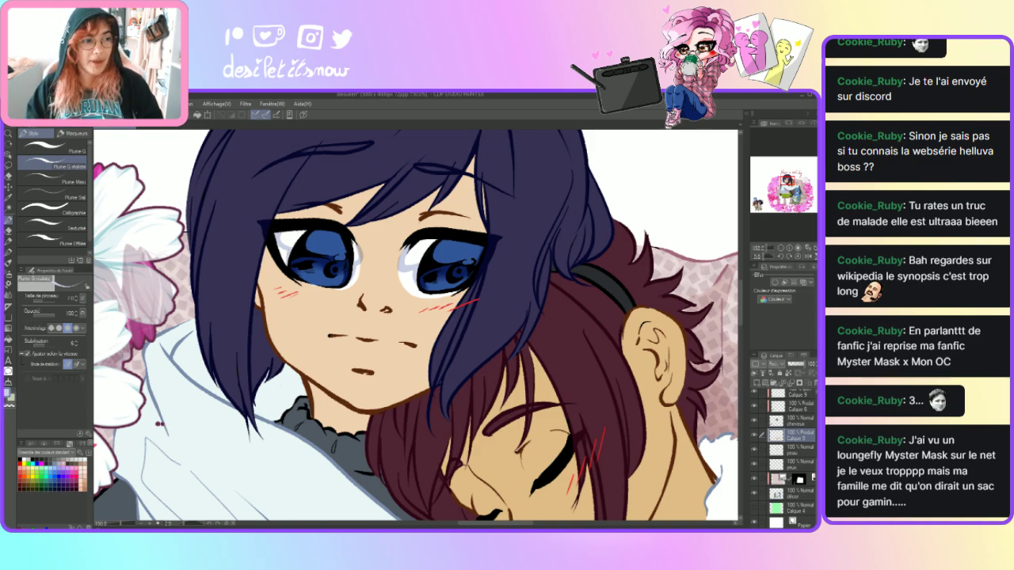
key("j")
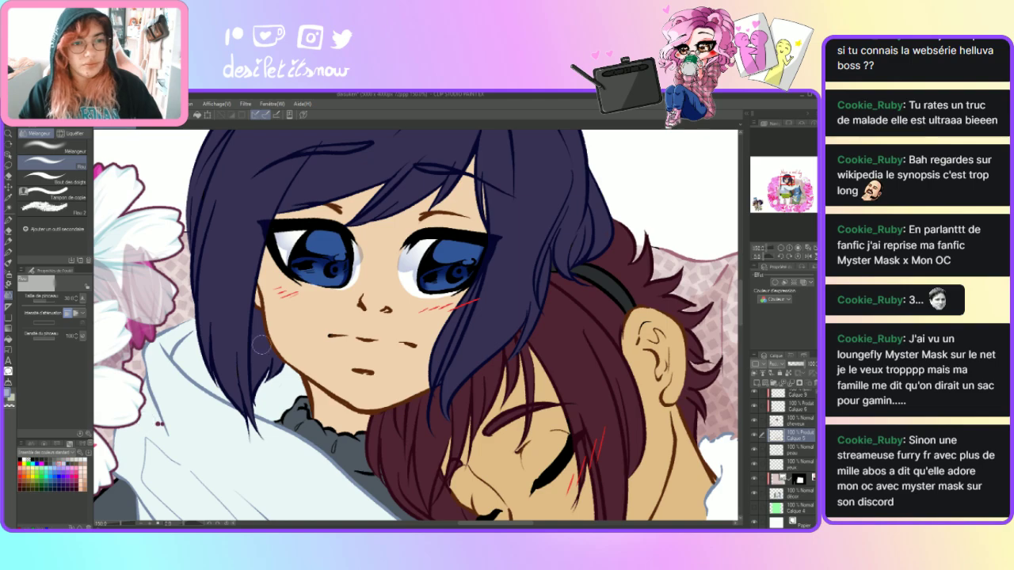
key("p")
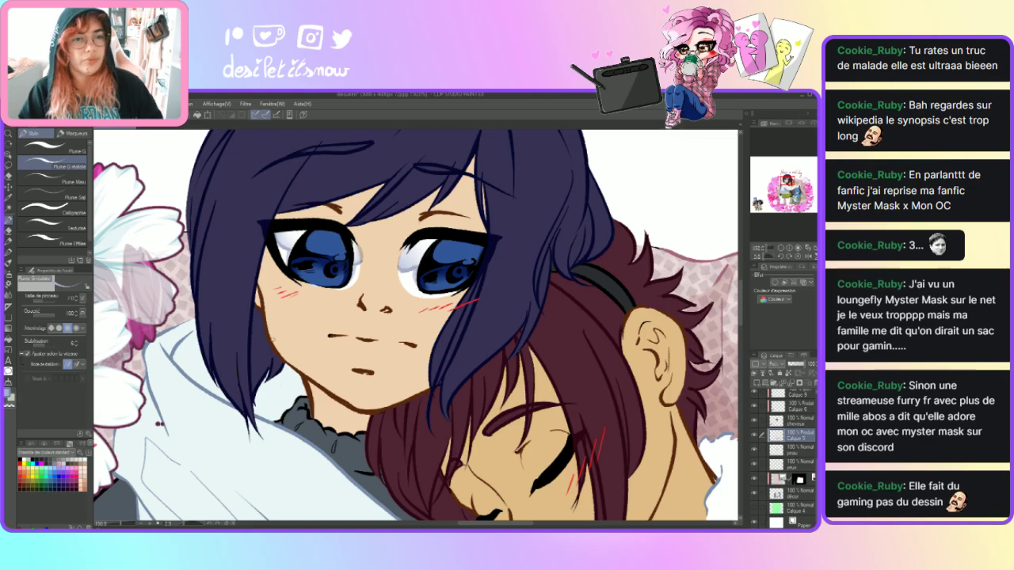
left_click(10, 294)
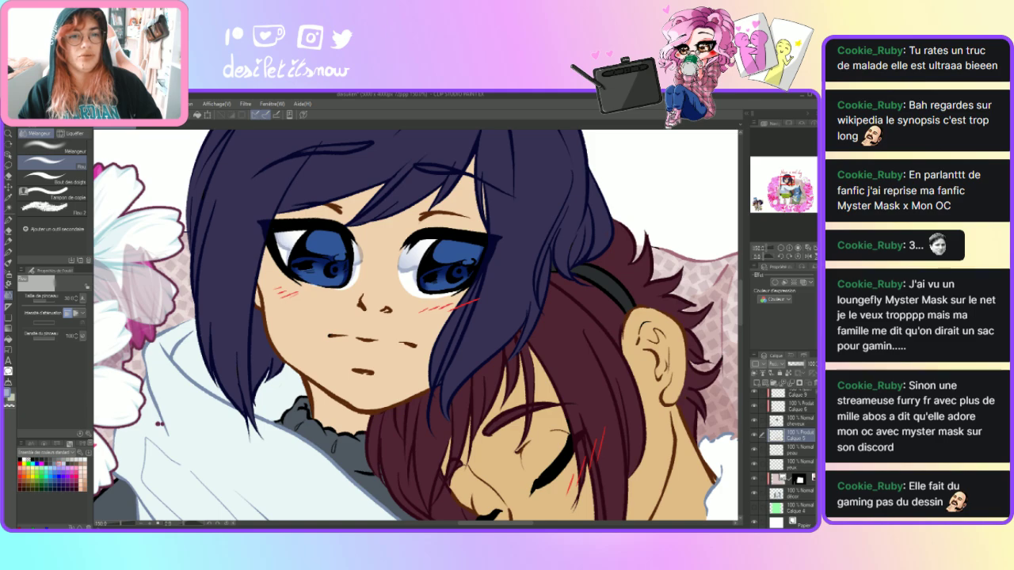
key("p")
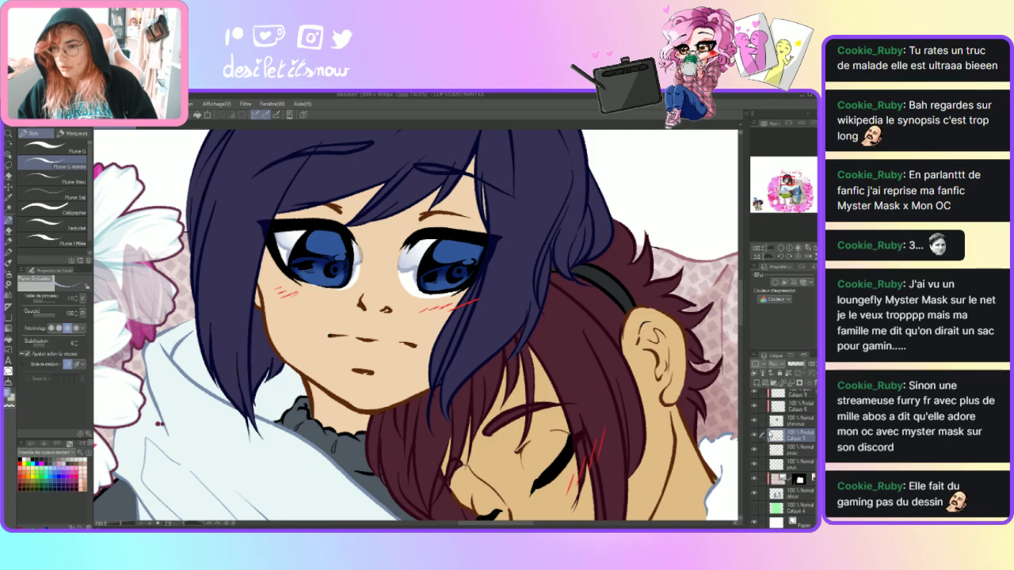
- On the Calque 10 layer, paint rounded light blue highlights in the upper part of both irises with Plume G and blue
scroll(787, 426, "up", 3)
scroll(793, 440, "up", 3)
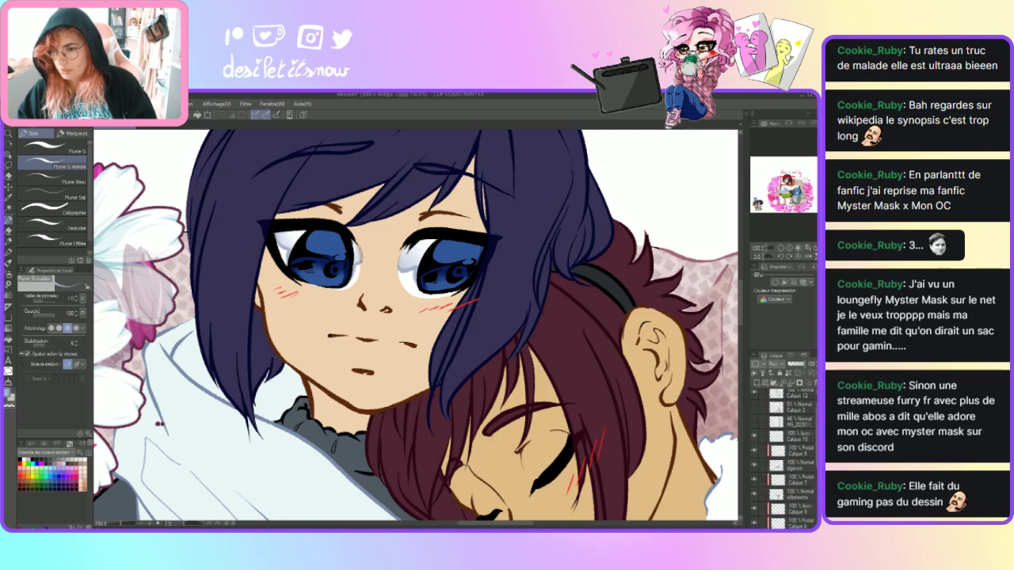
left_click(793, 438)
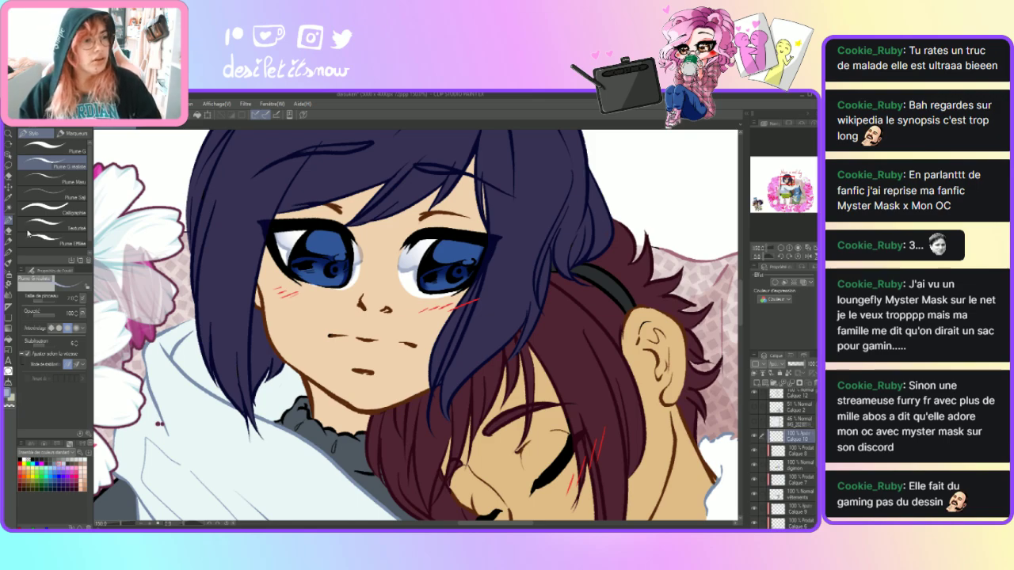
left_click(8, 198)
left_click(8, 221)
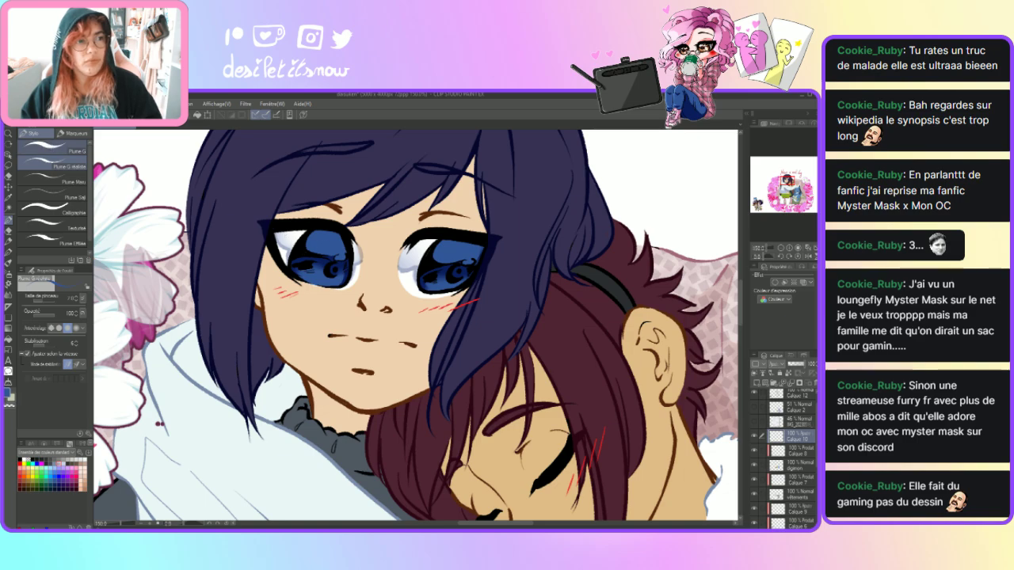
left_click(51, 150)
mouse_move(313, 237)
left_mouse_down()
mouse_move(325, 246)
mouse_move(331, 234)
mouse_move(317, 249)
mouse_move(328, 246)
left_mouse_up()
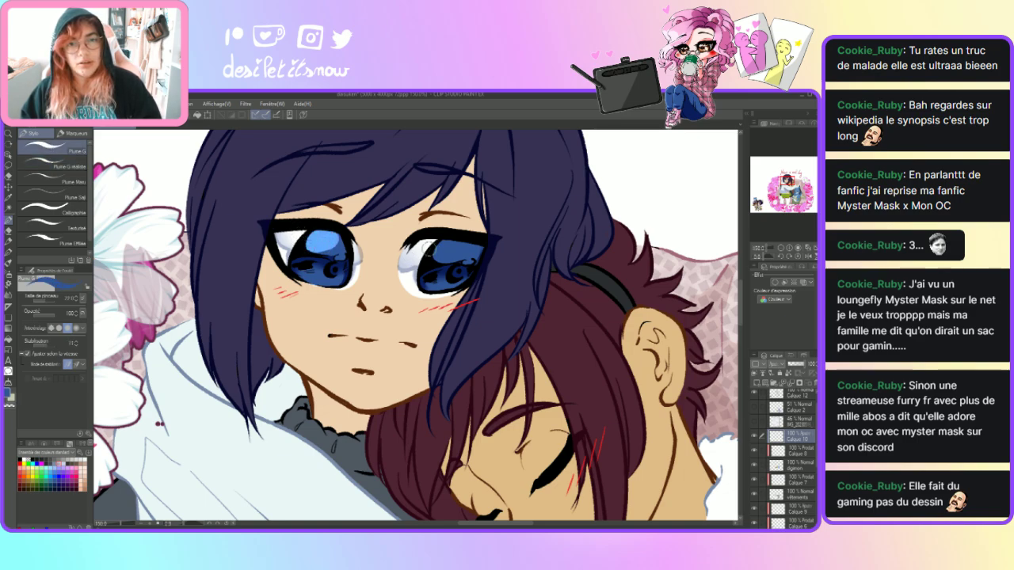
mouse_move(428, 255)
left_mouse_down()
mouse_move(463, 244)
mouse_move(448, 244)
left_mouse_up()
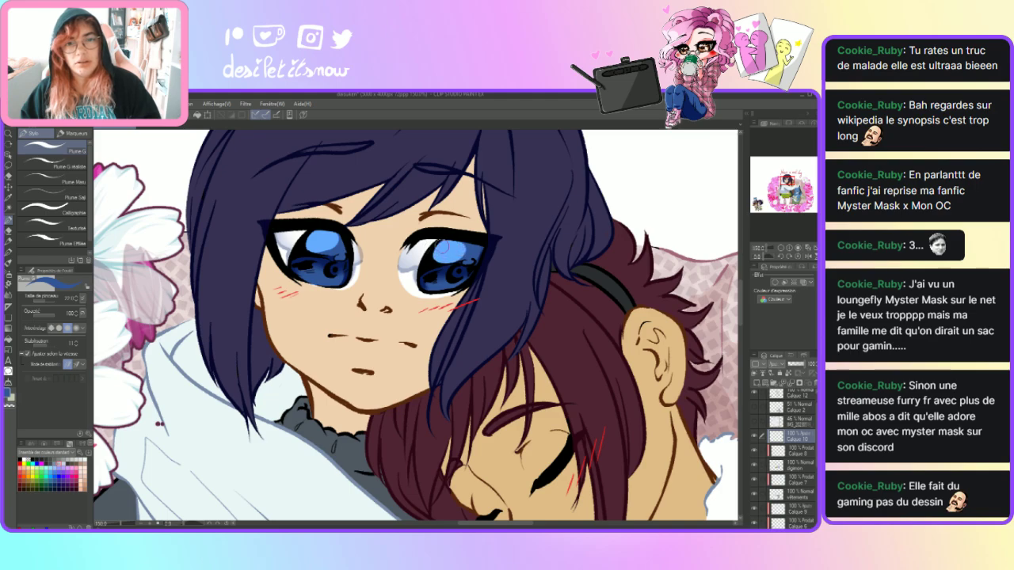
mouse_move(311, 261)
left_mouse_down()
mouse_move(329, 244)
mouse_move(324, 234)
mouse_move(349, 260)
mouse_move(340, 254)
left_mouse_up()
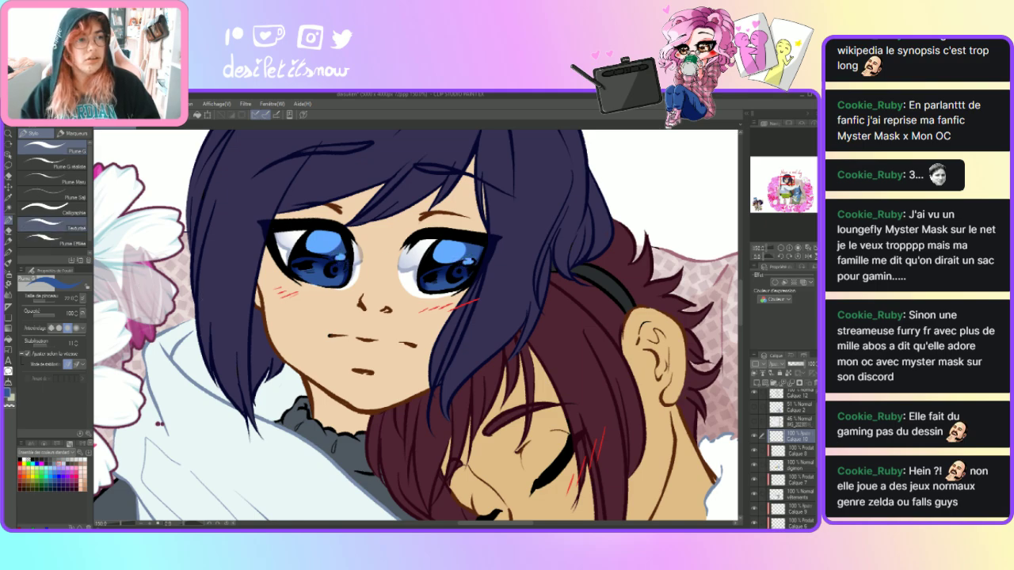
- Add small bright blue reflections along the lower part of both irises with Plume G réaliste
left_click(55, 166)
left_click(336, 280)
left_click(328, 280)
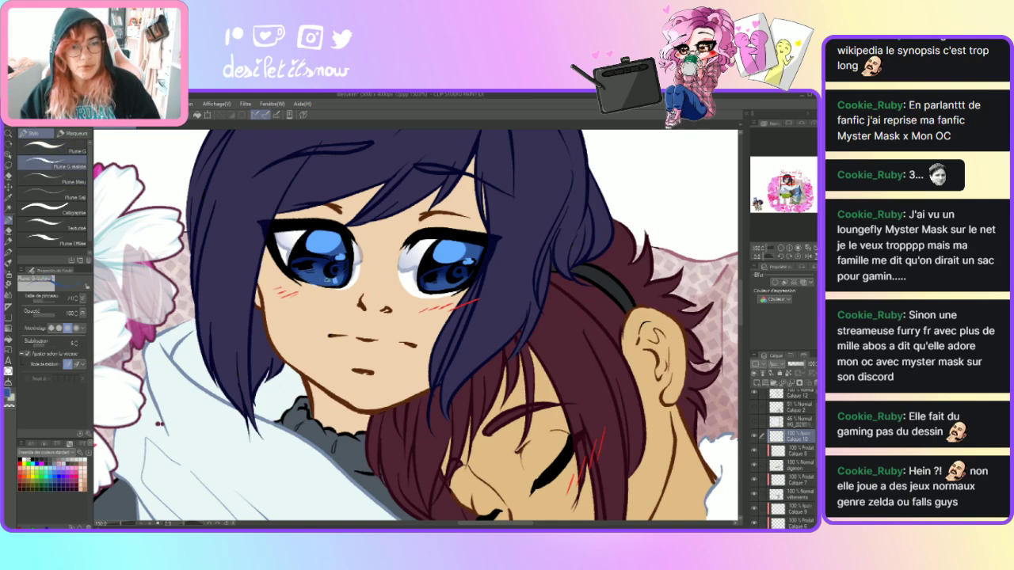
left_click_drag(325, 280, 309, 276)
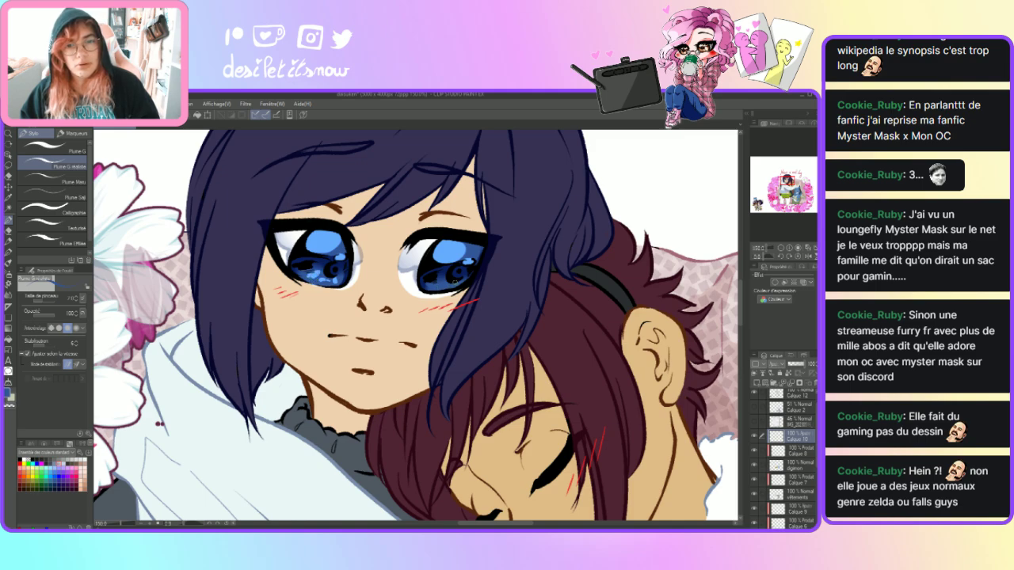
left_click_drag(451, 285, 443, 285)
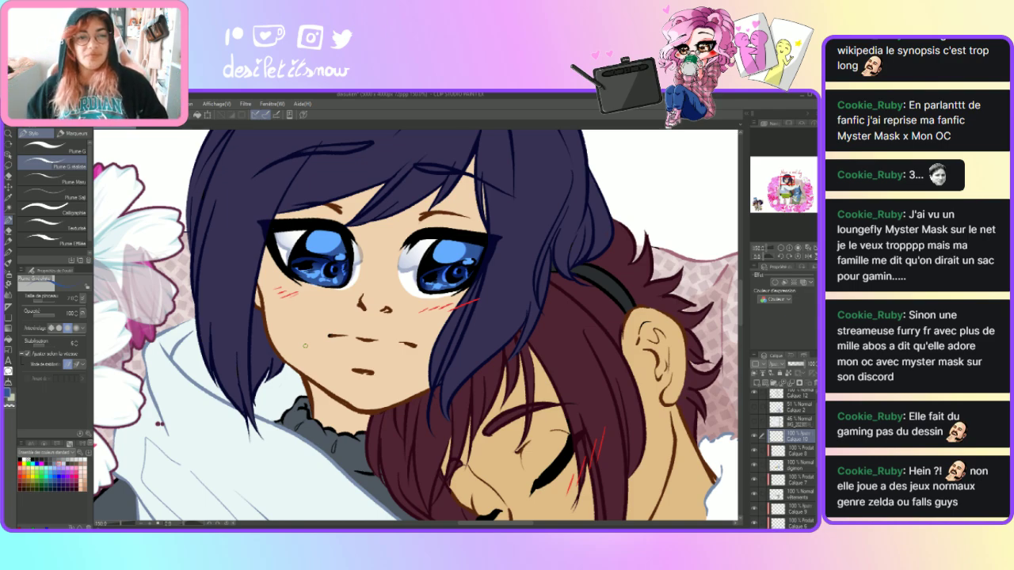
- Paint a large white light spot in the upper part of each iris with Plume G
left_click(26, 459)
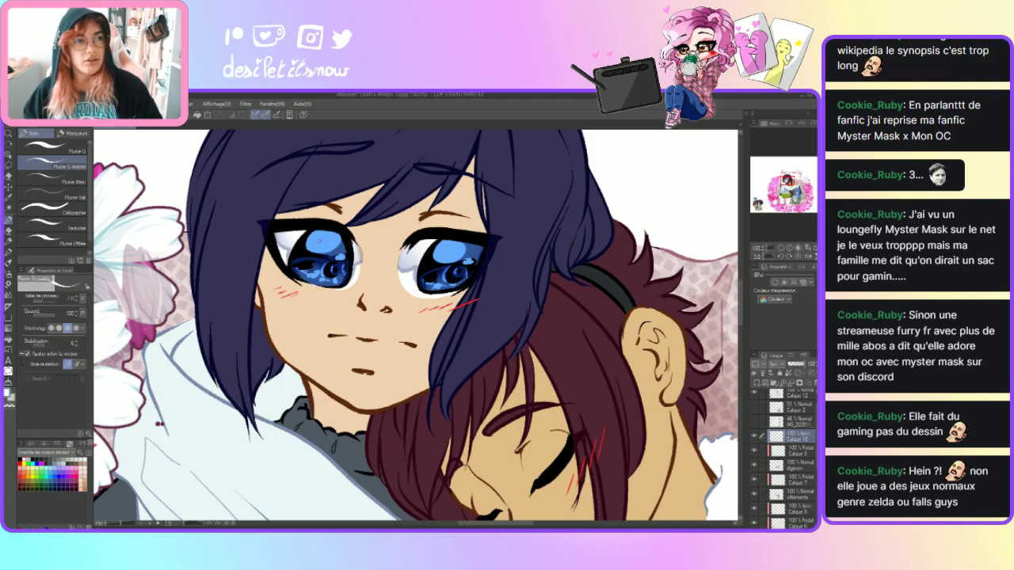
left_click(55, 150)
left_click_drag(312, 239, 316, 242)
left_click_drag(431, 248, 442, 252)
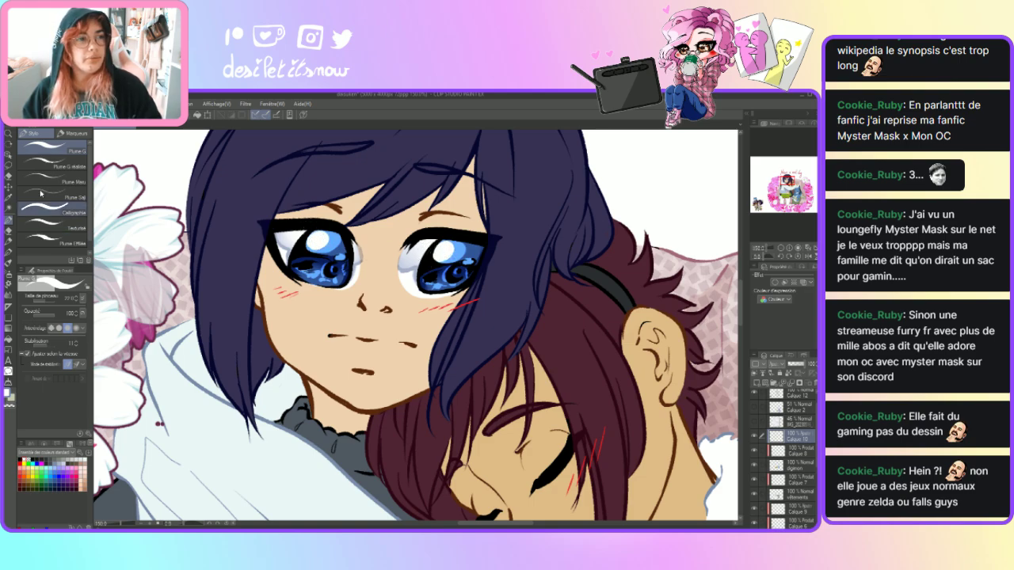
- Add smaller white glints around the main light spots and at the lower edge of the irises with Plume G réaliste
left_click(56, 167)
left_click_drag(325, 248, 330, 252)
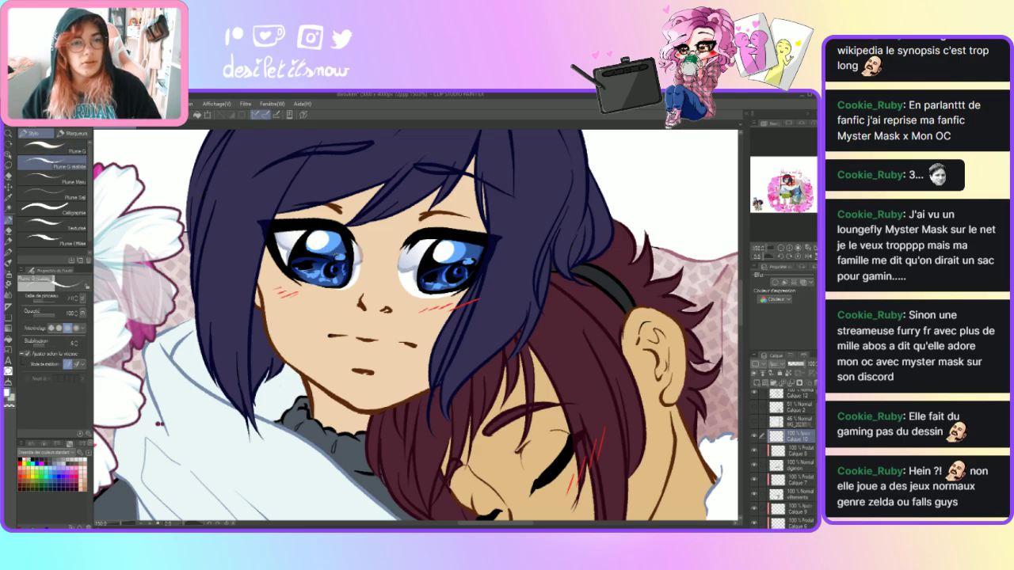
left_click(338, 258)
left_click(453, 265)
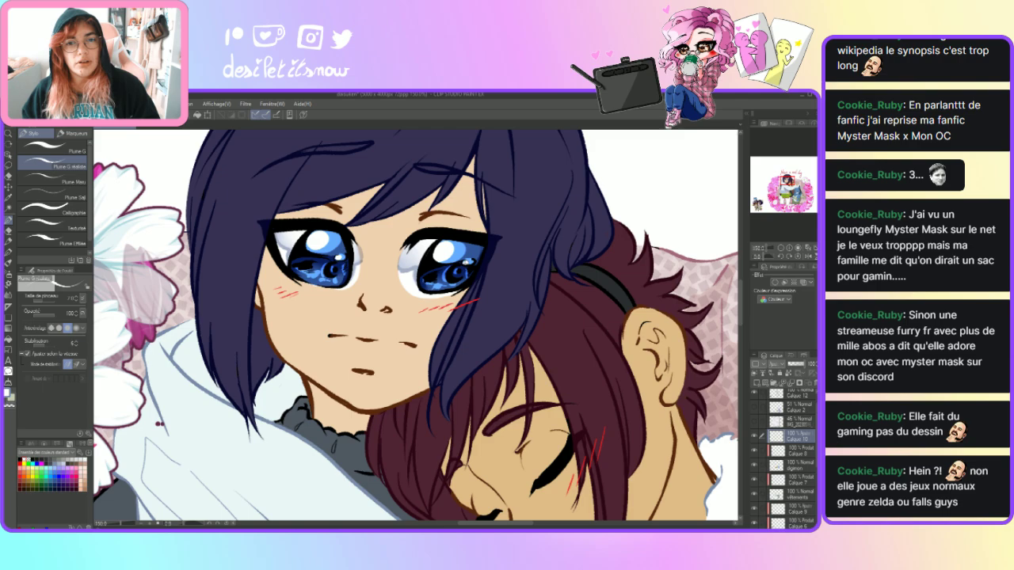
left_click_drag(336, 280, 343, 287)
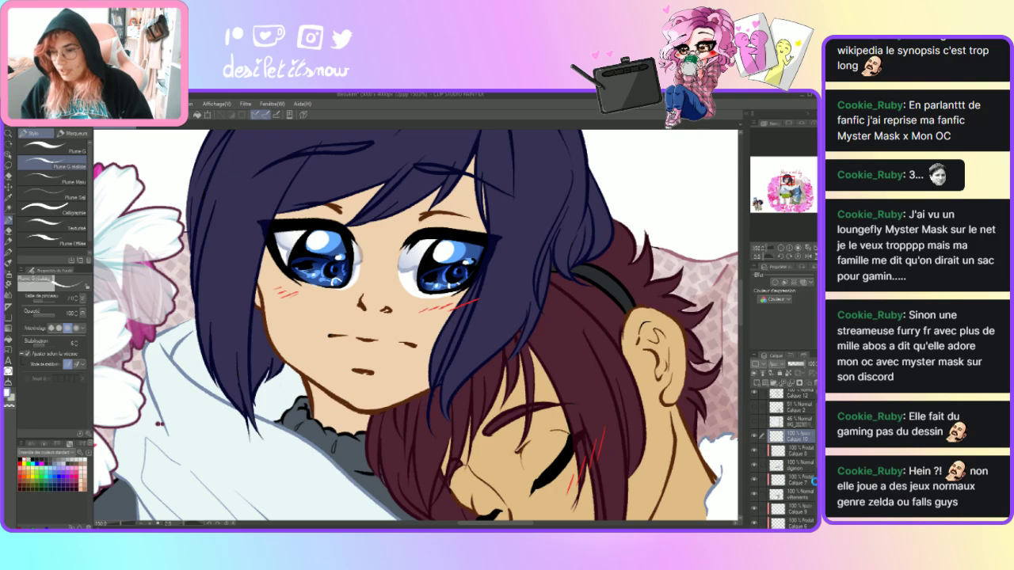
- On the peau layer, choose a peach skin tone and shade the forehead skin beneath the fringe with Plume G
scroll(795, 478, "down", 5)
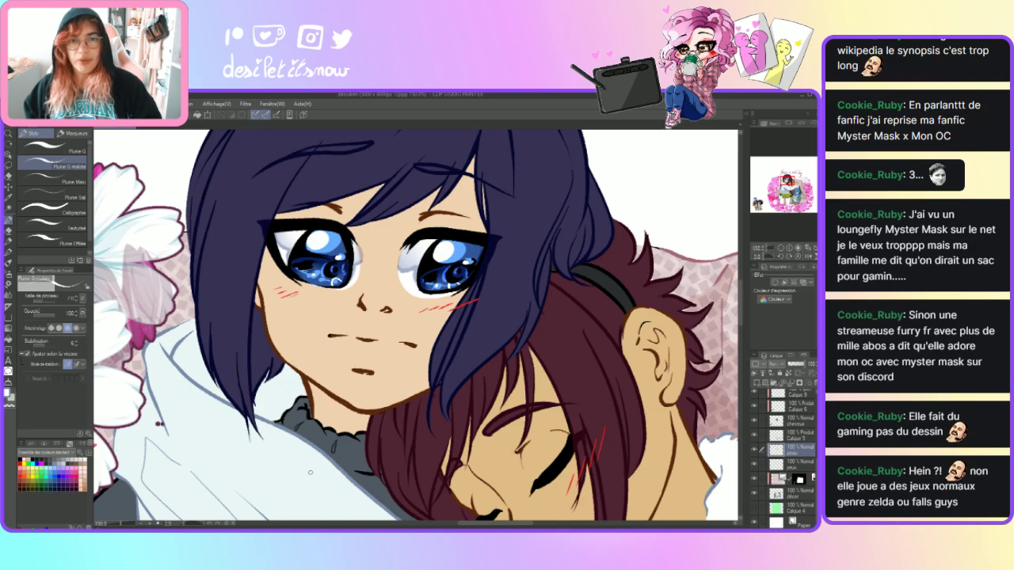
key("i")
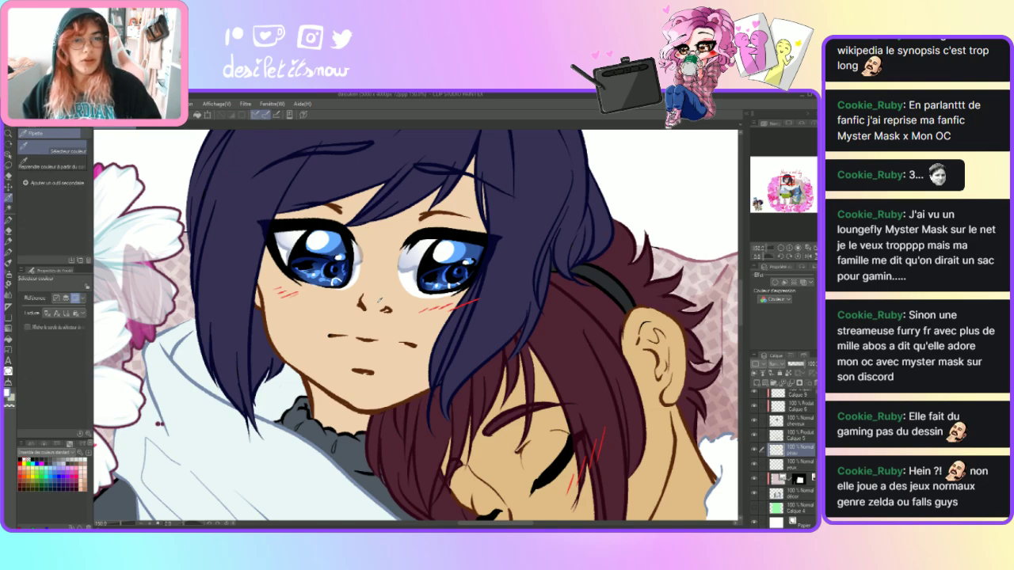
left_click(232, 313)
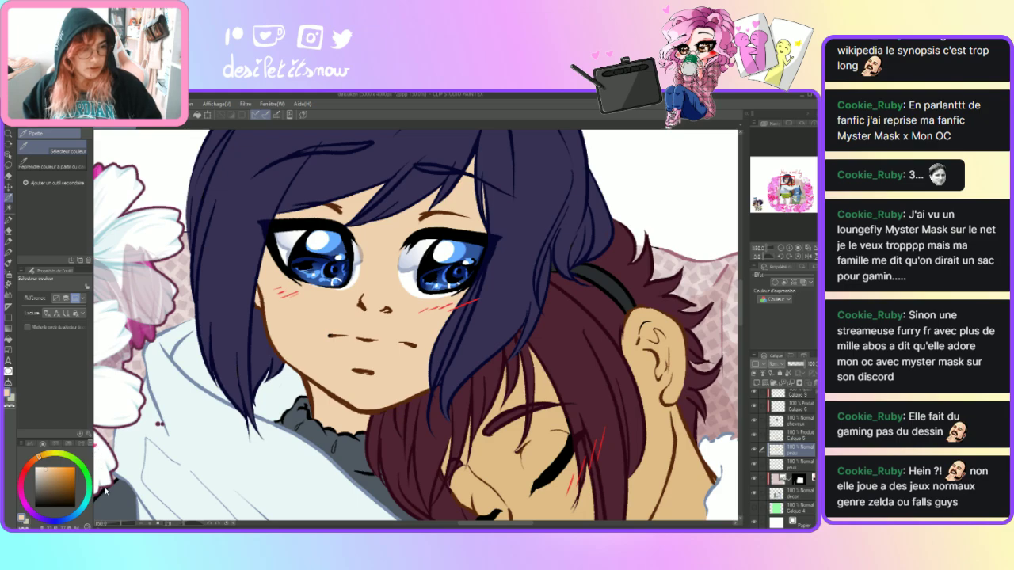
key("F9")
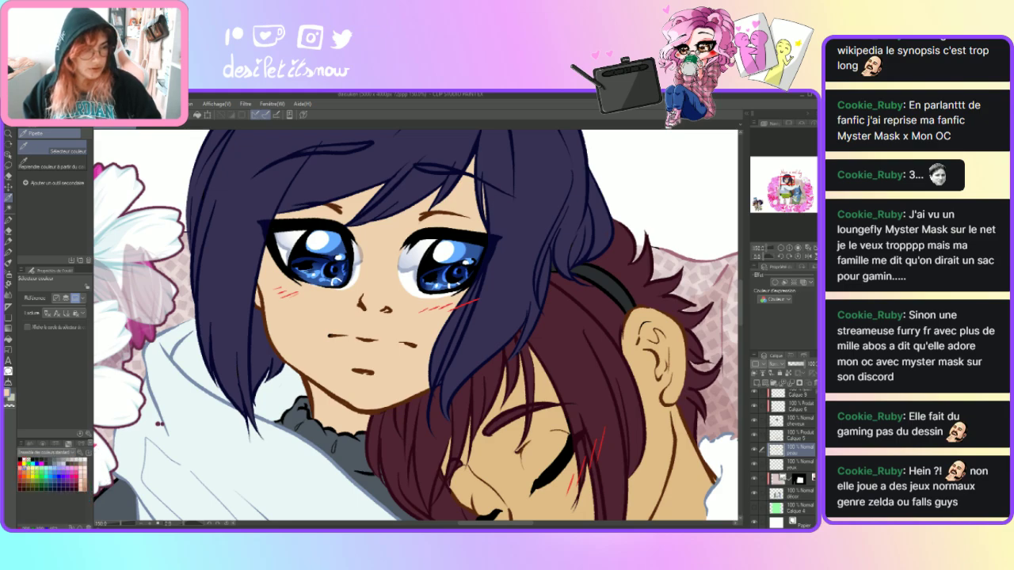
left_click(7, 221)
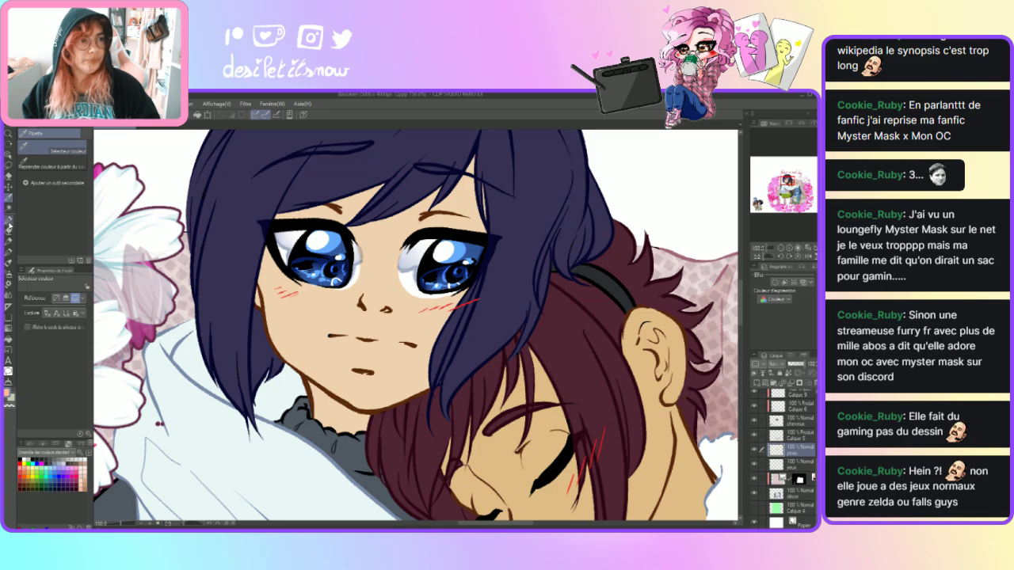
left_click(52, 167)
left_click(52, 148)
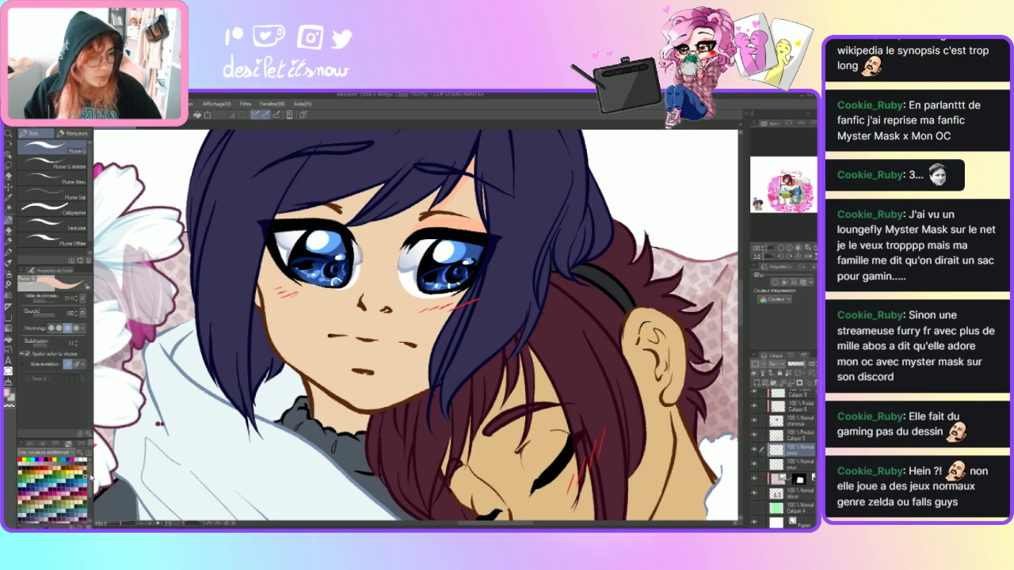
- Try brown and orange tones from the additional colour set as eyelid shading above the eye nearest the sleeping character, undoing each stroke
scroll(91, 504, "down", 3)
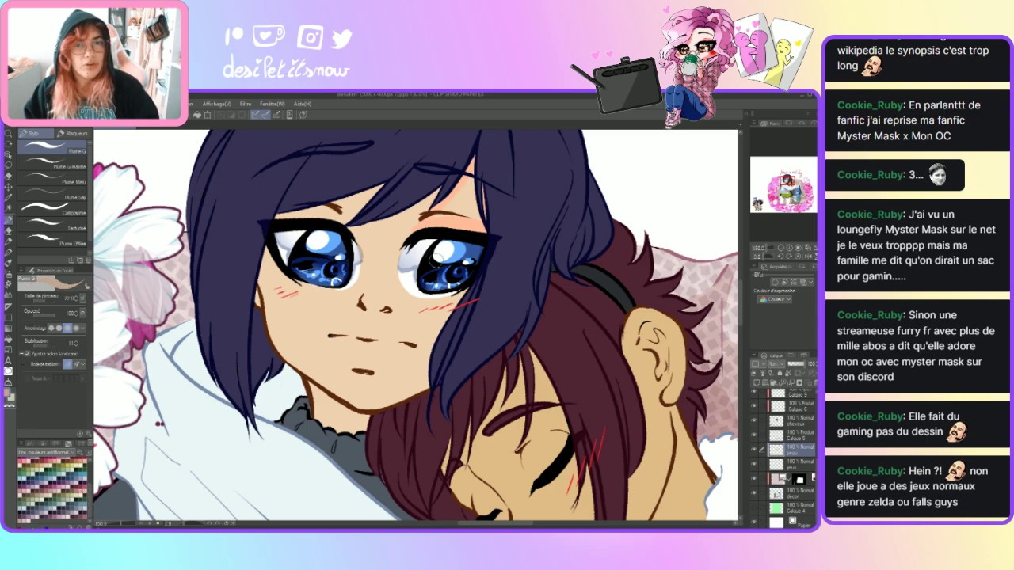
mouse_move(424, 229)
left_mouse_down()
mouse_move(484, 229)
mouse_move(499, 240)
mouse_move(475, 246)
left_mouse_up()
key("ctrl+z")
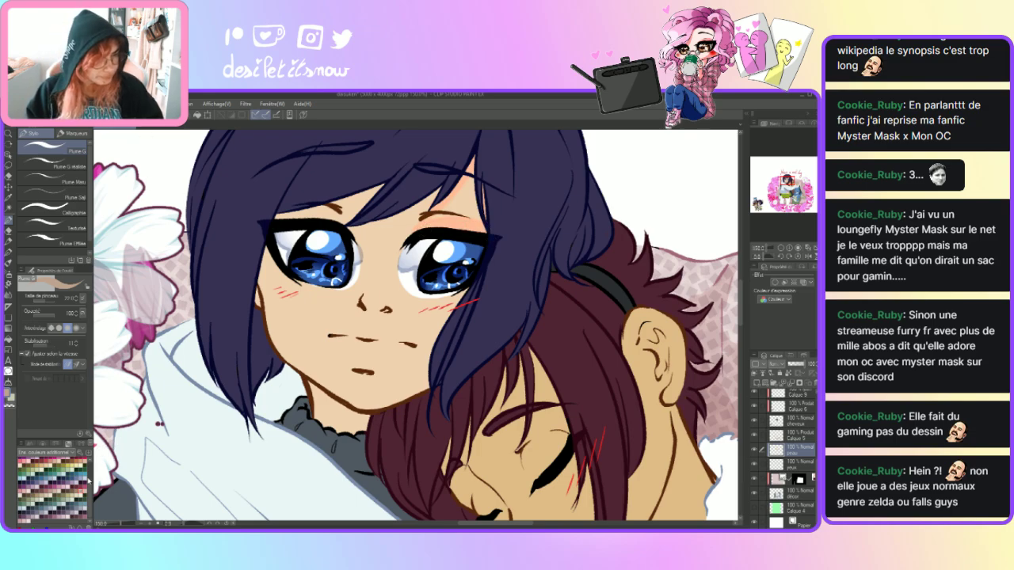
scroll(91, 492, "down", 3)
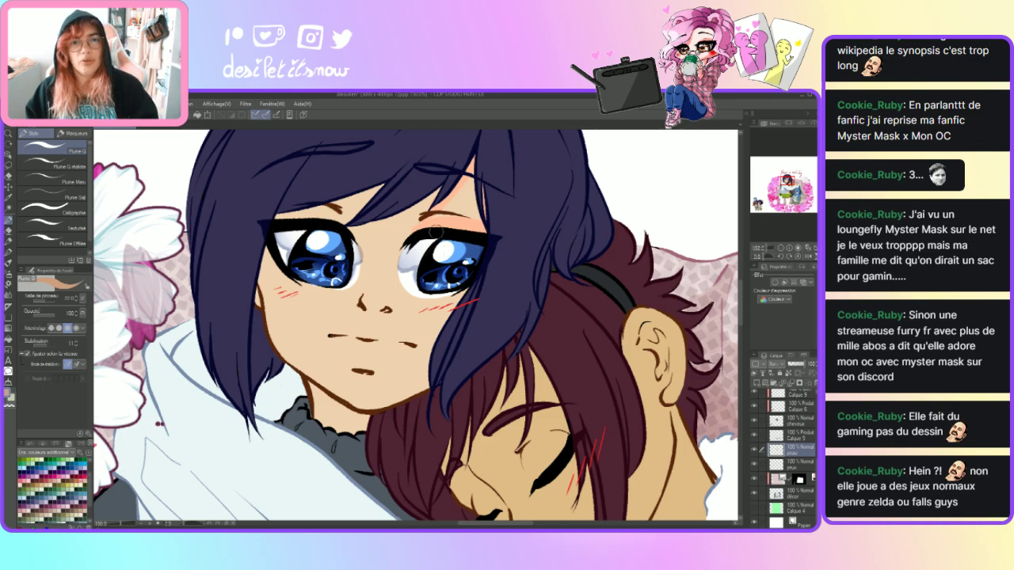
left_click_drag(425, 228, 485, 228)
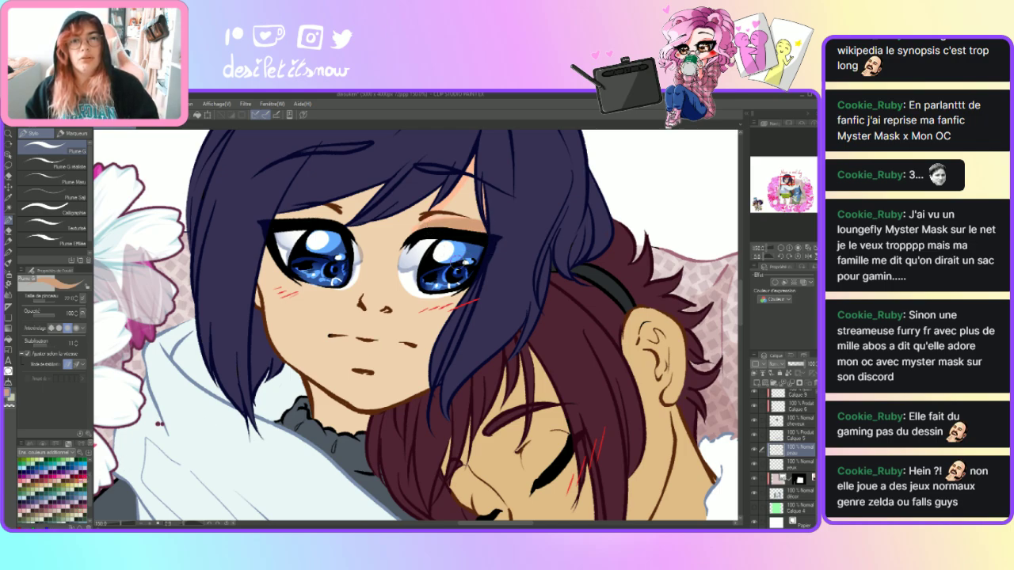
key("ctrl+z")
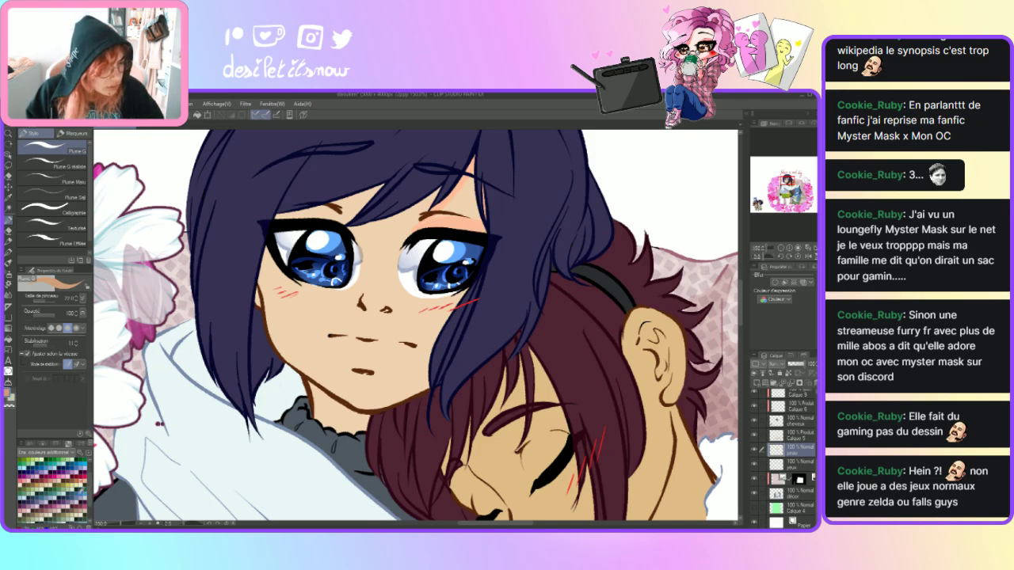
scroll(87, 485, "up", 5)
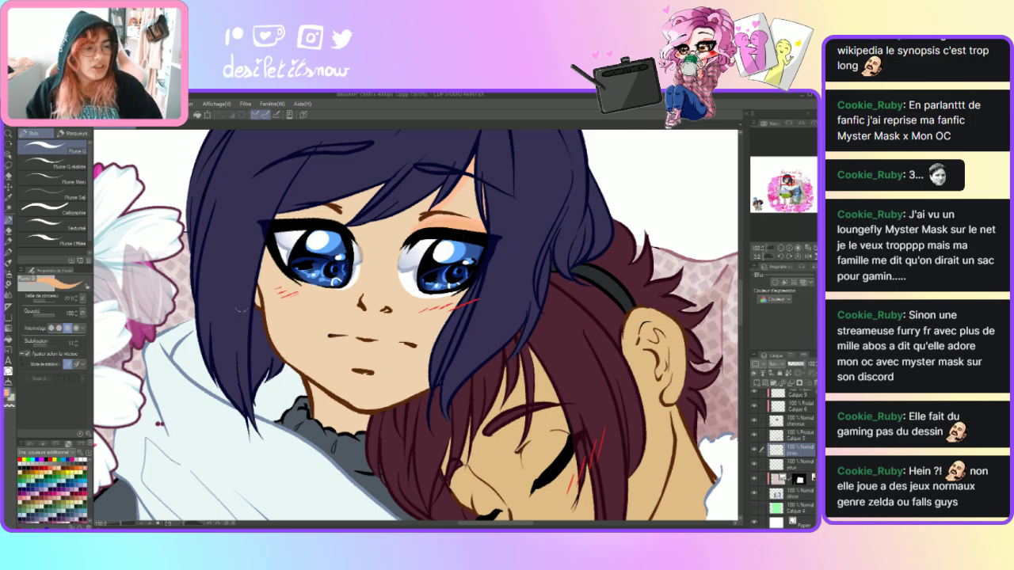
left_click(84, 480)
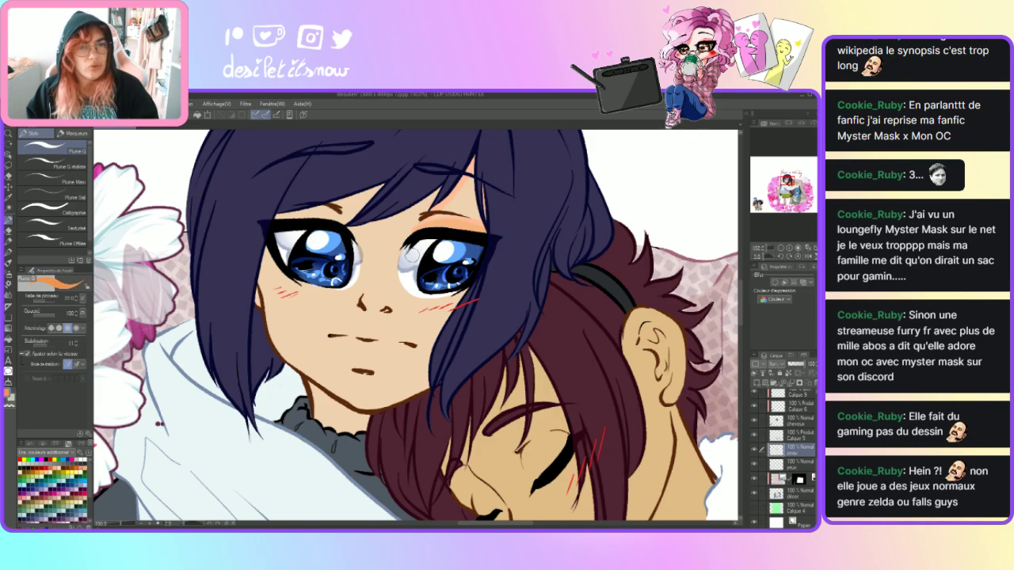
left_click_drag(410, 232, 492, 244)
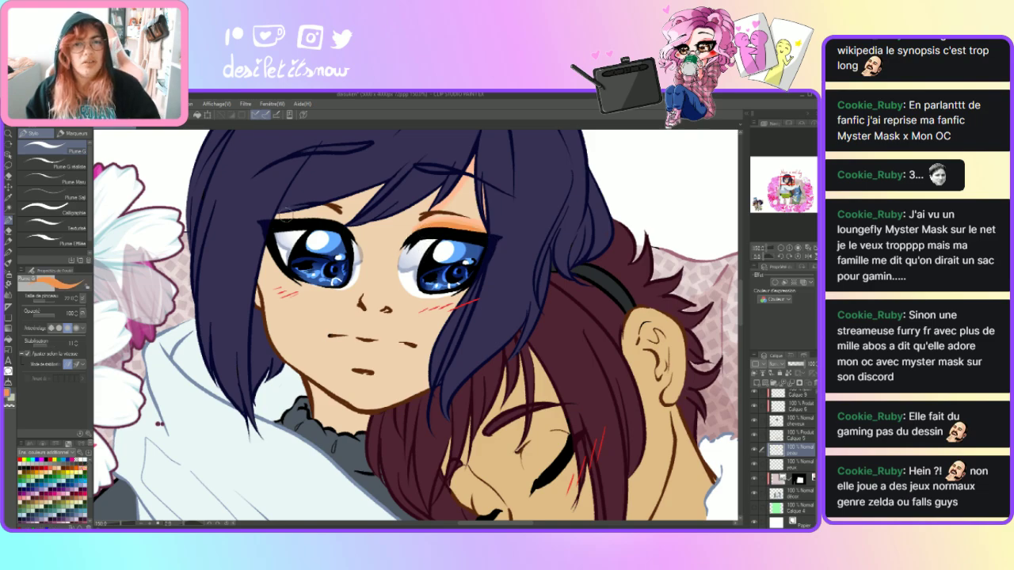
key("ctrl+z")
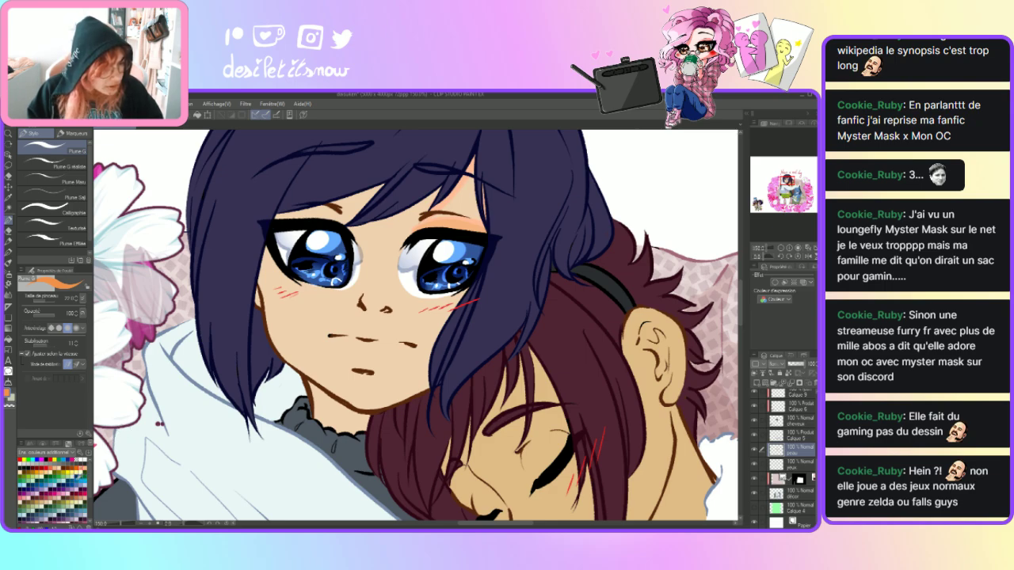
- Try yellow-orange, pinkish and reddish-brown eyelid shading above the eye nearest the sleeping character, clearing each attempt
left_click(43, 471)
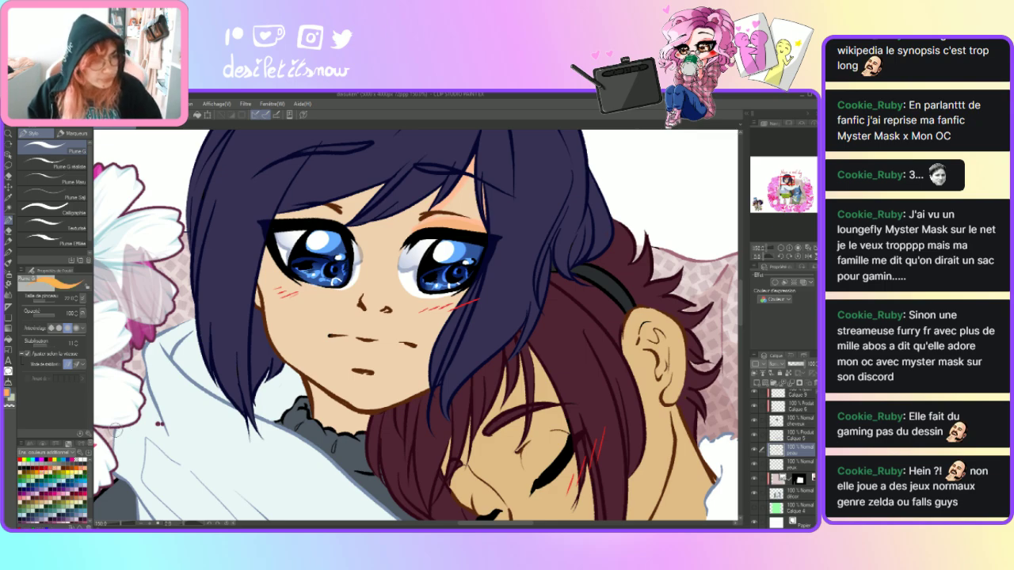
left_click_drag(423, 228, 485, 231)
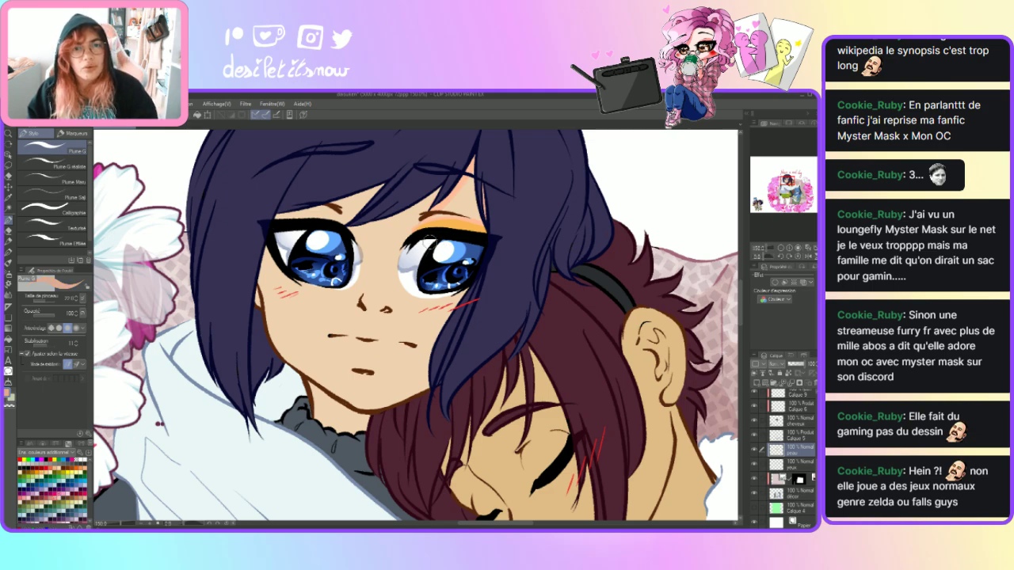
left_click_drag(420, 228, 484, 225)
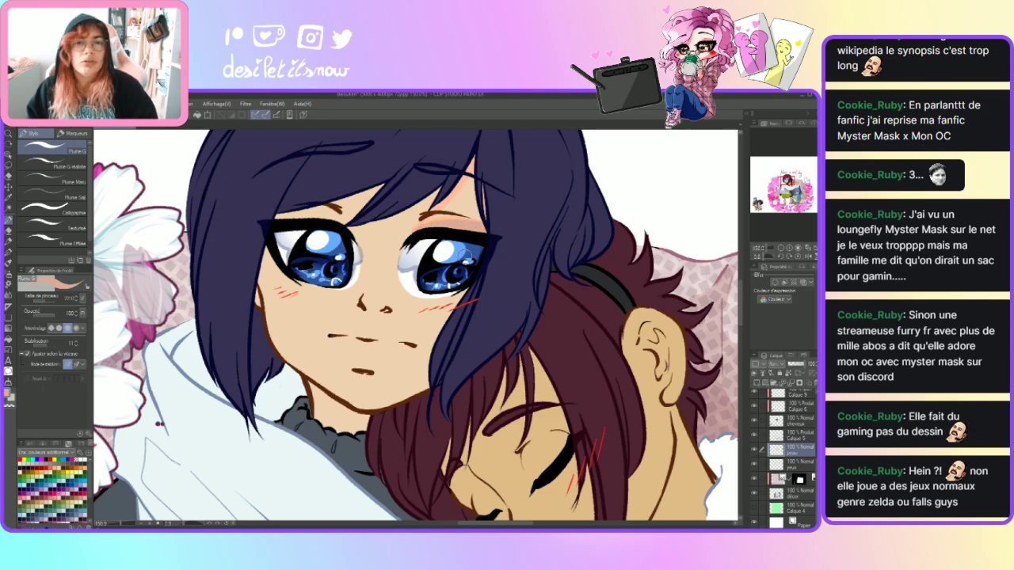
left_click(52, 496)
left_click_drag(408, 230, 487, 235)
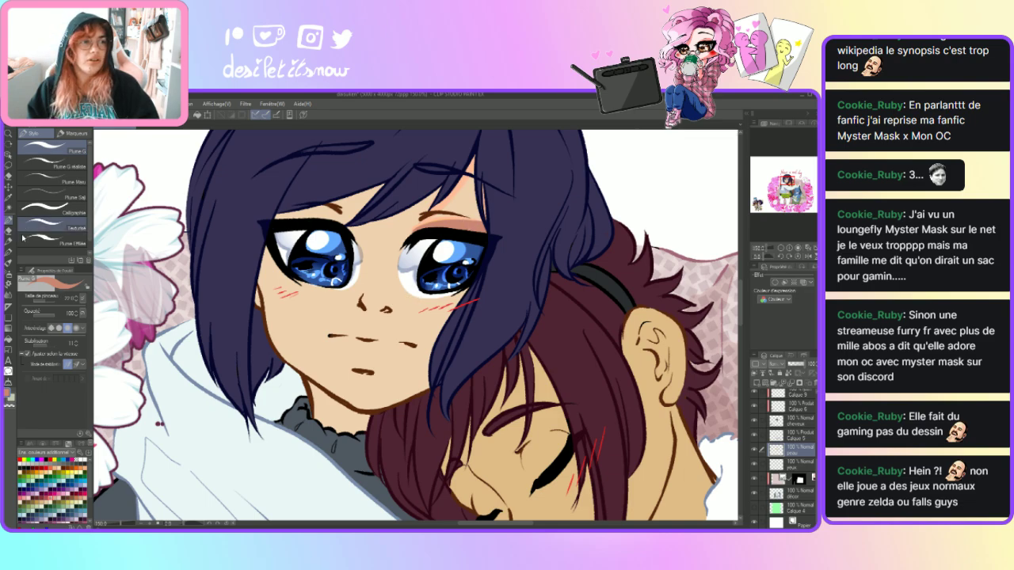
key("e")
mouse_move(422, 215)
left_mouse_down()
mouse_move(434, 217)
mouse_move(414, 227)
mouse_move(485, 223)
mouse_move(414, 225)
left_mouse_up()
key("ctrl+z")
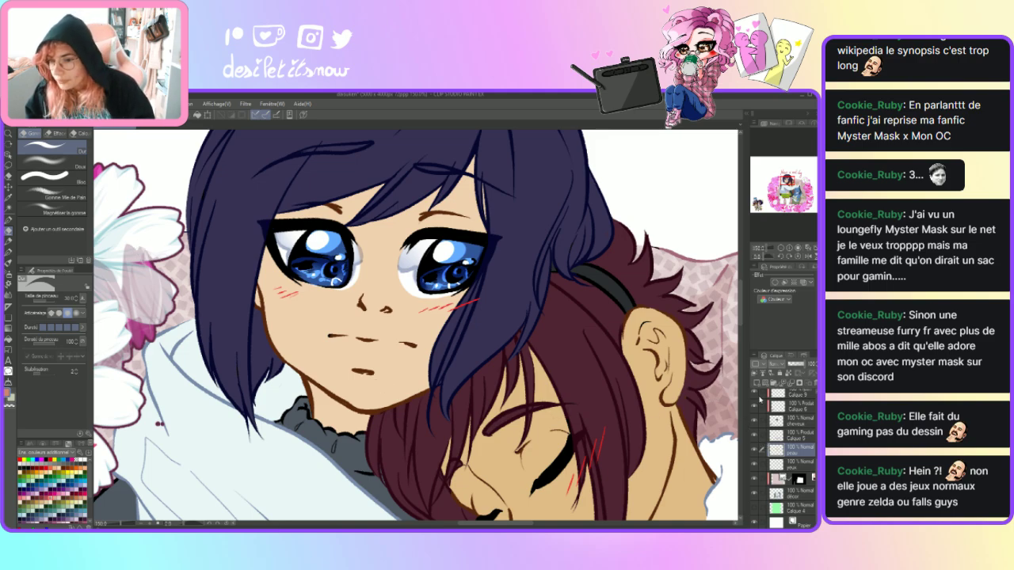
- On the Produit layer above peau, choose a peach tone from the standard colour set and shade the forehead under the fringe and both eyelids with Plume G
left_click(778, 435)
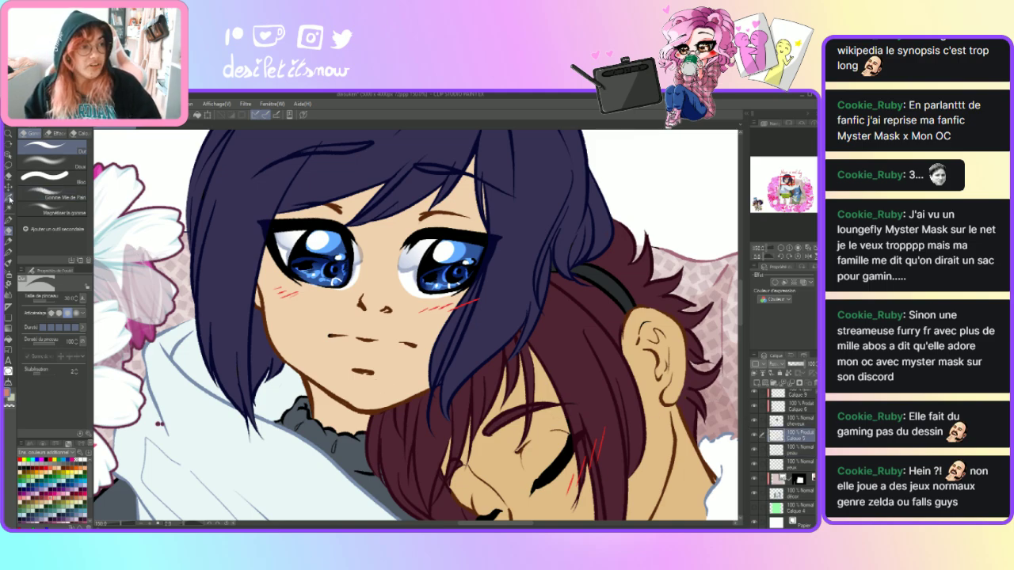
left_click(8, 198)
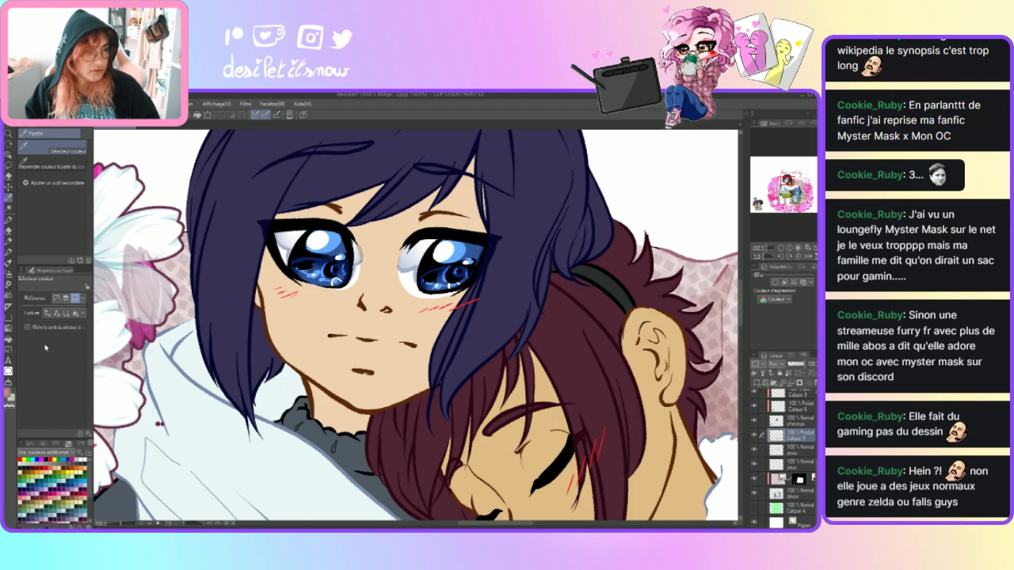
scroll(47, 453, "down", 1)
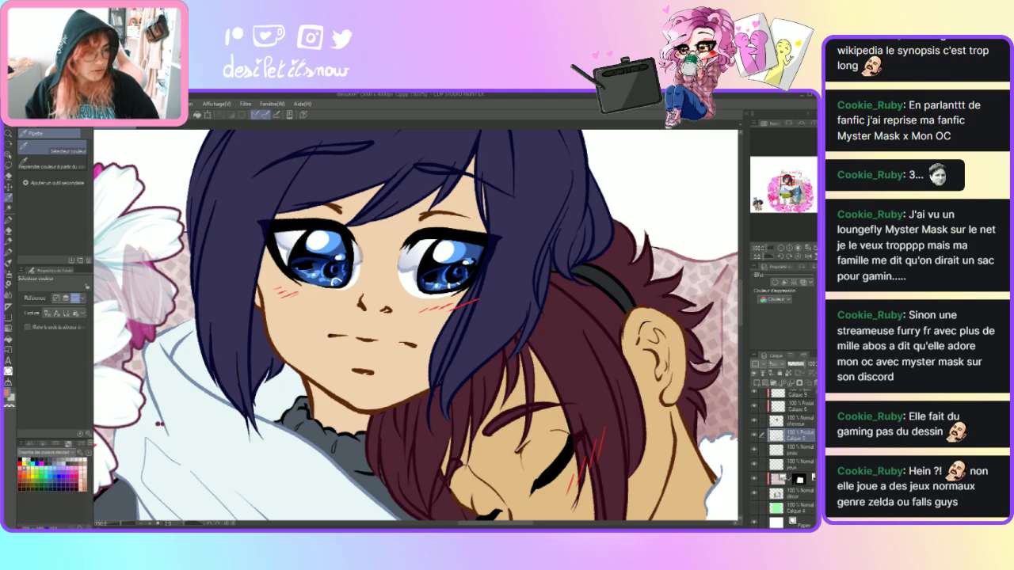
left_click(8, 221)
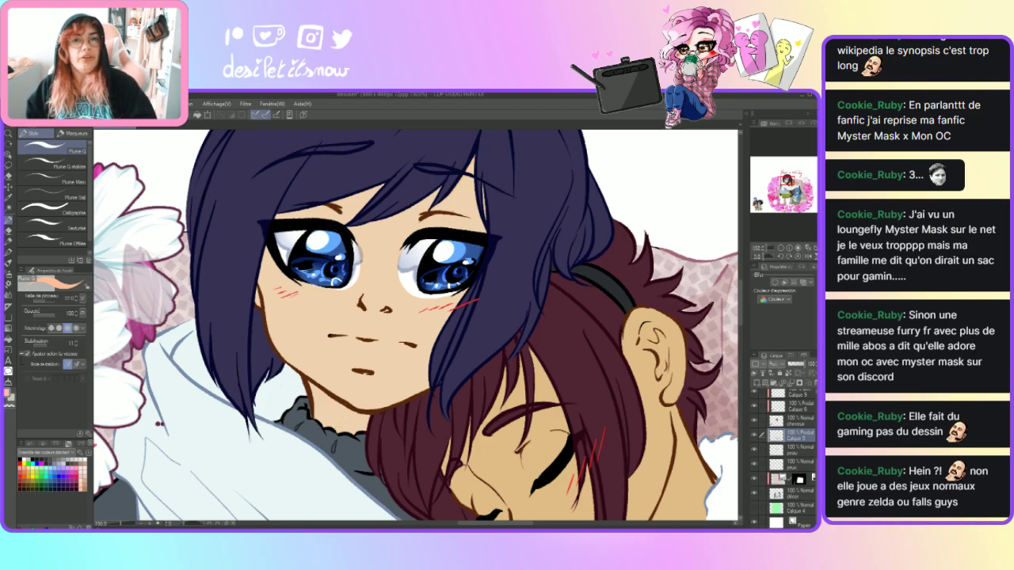
left_click_drag(480, 145, 469, 171)
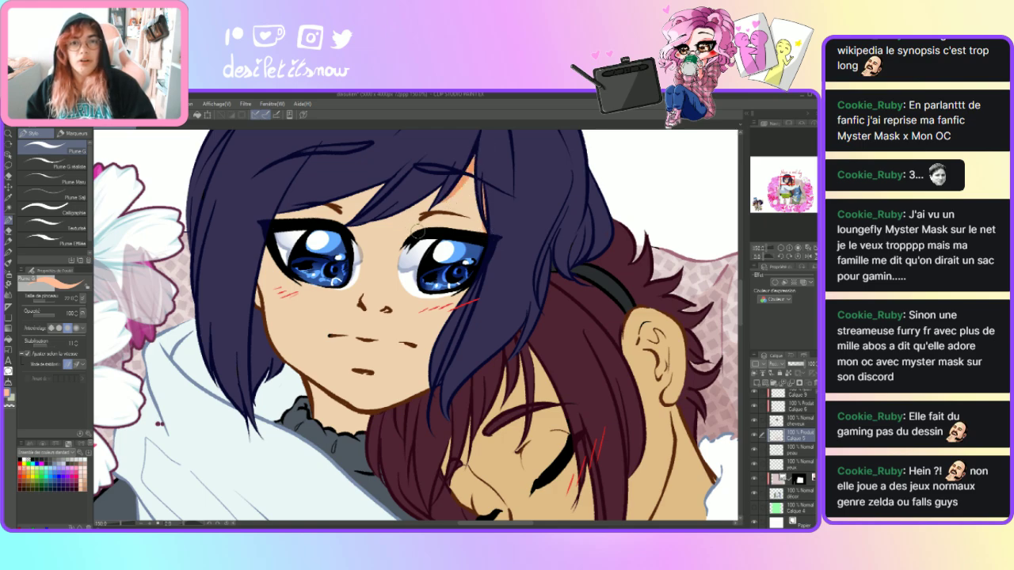
left_click_drag(416, 233, 479, 228)
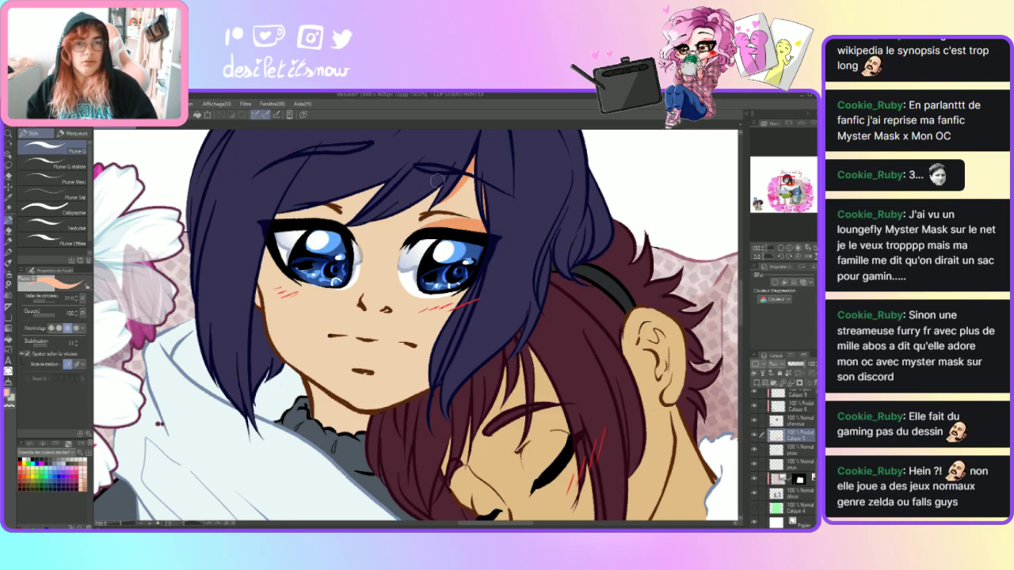
left_click_drag(440, 224, 327, 231)
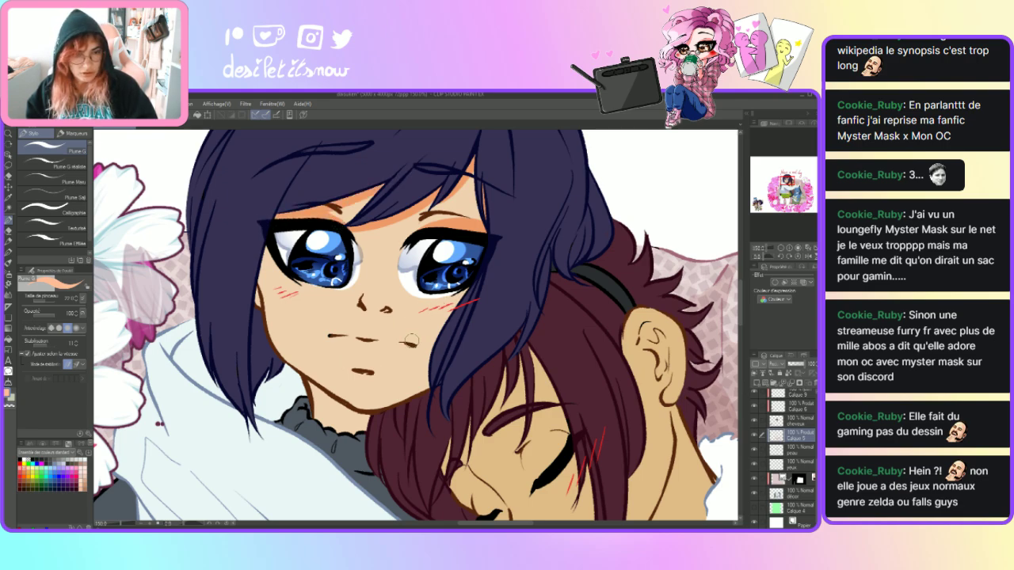
- Shade the underside of the nose, the outer cheek, the jawline and the neck of the blue-haired character with Plume G
mouse_move(361, 302)
left_mouse_down()
mouse_move(366, 315)
mouse_move(388, 315)
mouse_move(368, 313)
left_mouse_up()
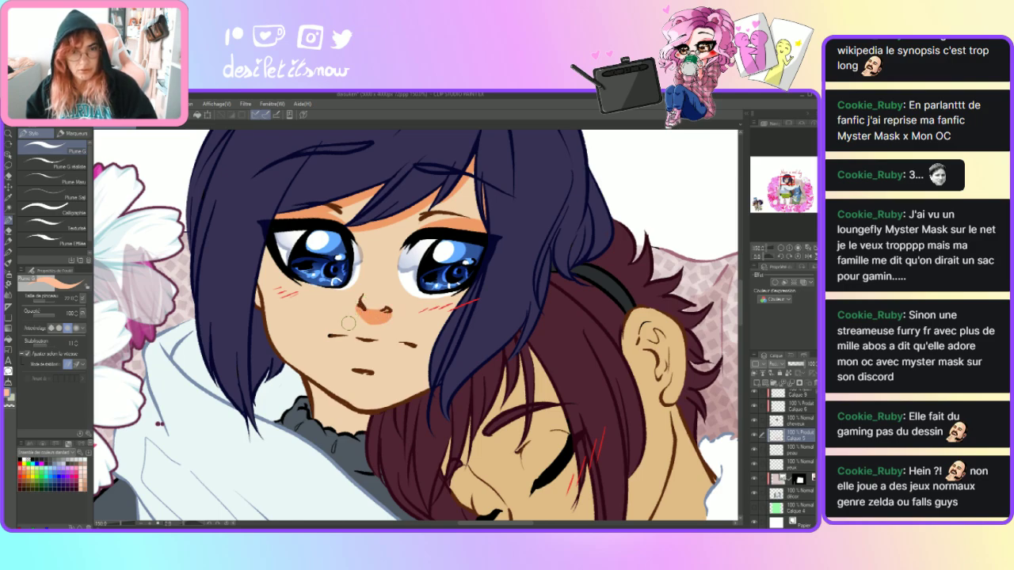
key("ctrl+z")
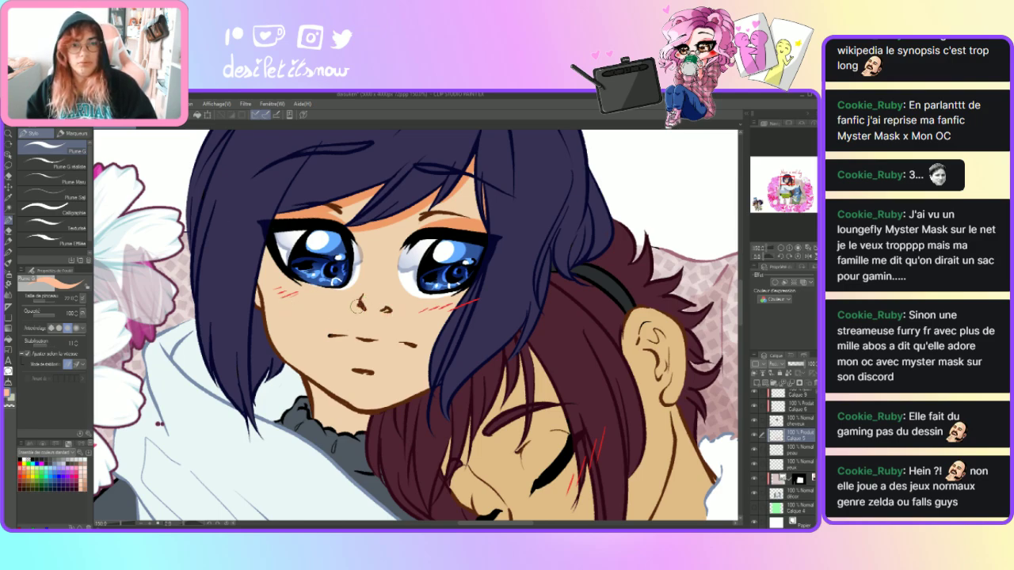
mouse_move(361, 296)
left_mouse_down()
mouse_move(367, 313)
mouse_move(393, 312)
mouse_move(371, 312)
left_mouse_up()
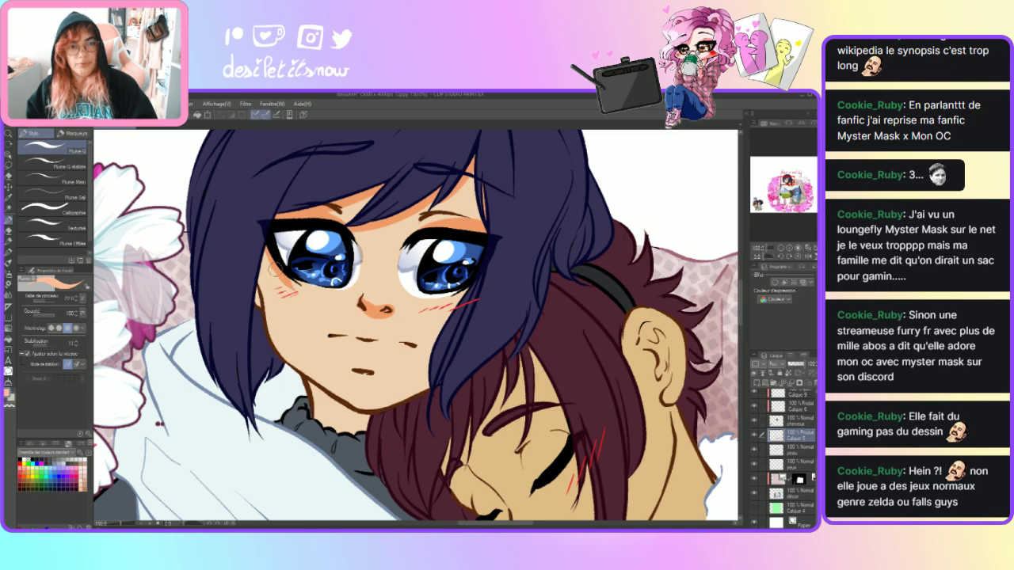
left_click_drag(275, 266, 286, 372)
left_click_drag(268, 319, 264, 260)
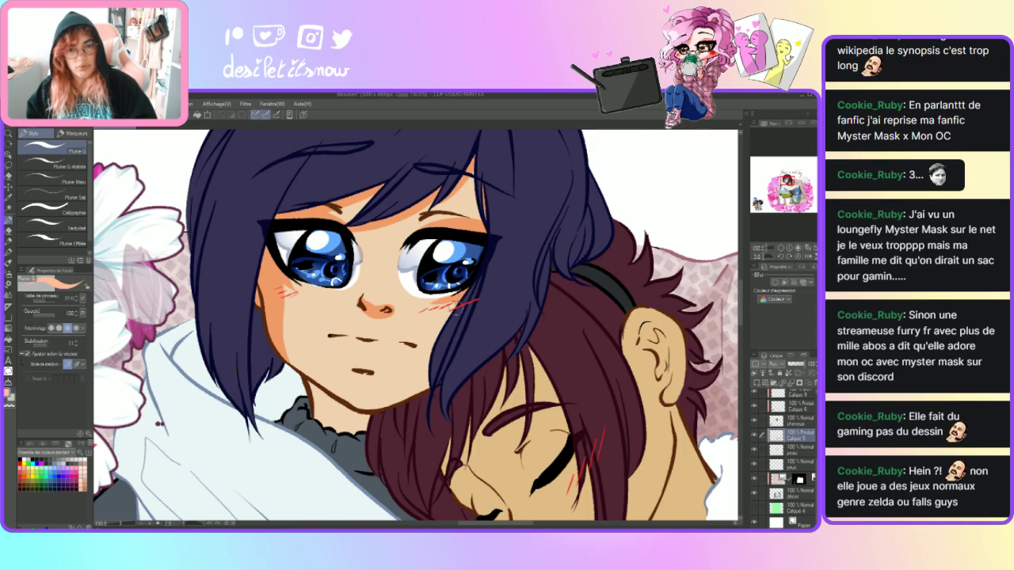
left_click_drag(432, 366, 329, 408)
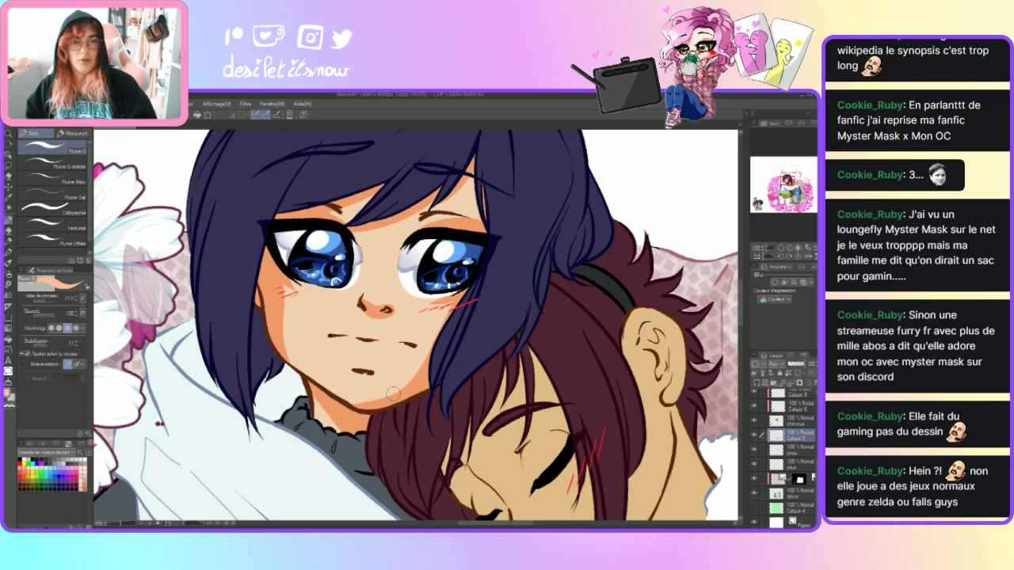
- Soften the edges of the nose, cheek and jaw shading with the Flou blending tool
key("j")
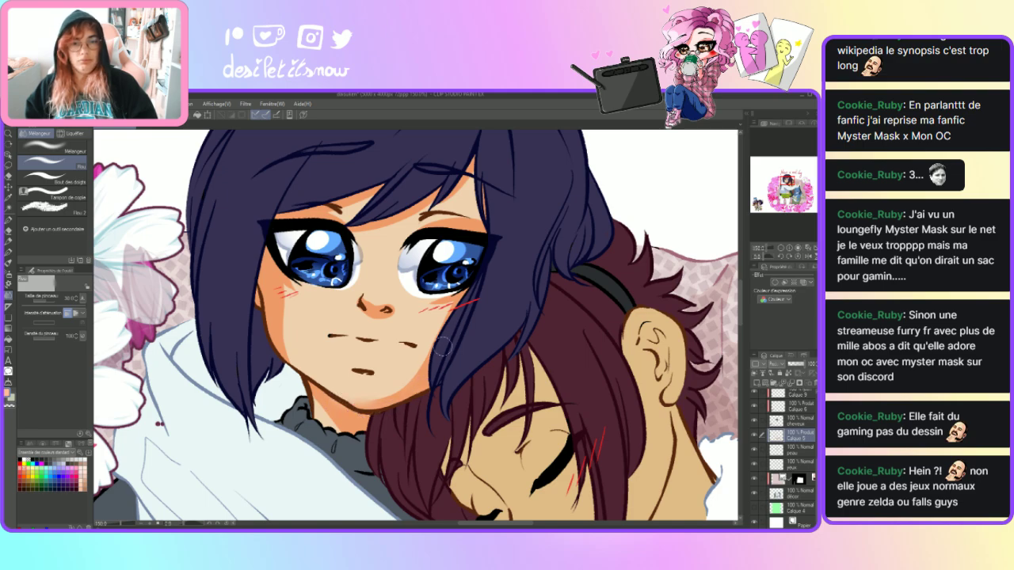
mouse_move(434, 315)
left_mouse_down()
mouse_move(420, 312)
mouse_move(443, 306)
left_mouse_up()
mouse_move(374, 321)
left_mouse_down()
mouse_move(392, 317)
mouse_move(355, 299)
mouse_move(360, 317)
mouse_move(374, 306)
mouse_move(376, 325)
left_mouse_up()
mouse_move(290, 305)
left_mouse_down()
mouse_move(288, 287)
mouse_move(299, 293)
mouse_move(280, 340)
left_mouse_up()
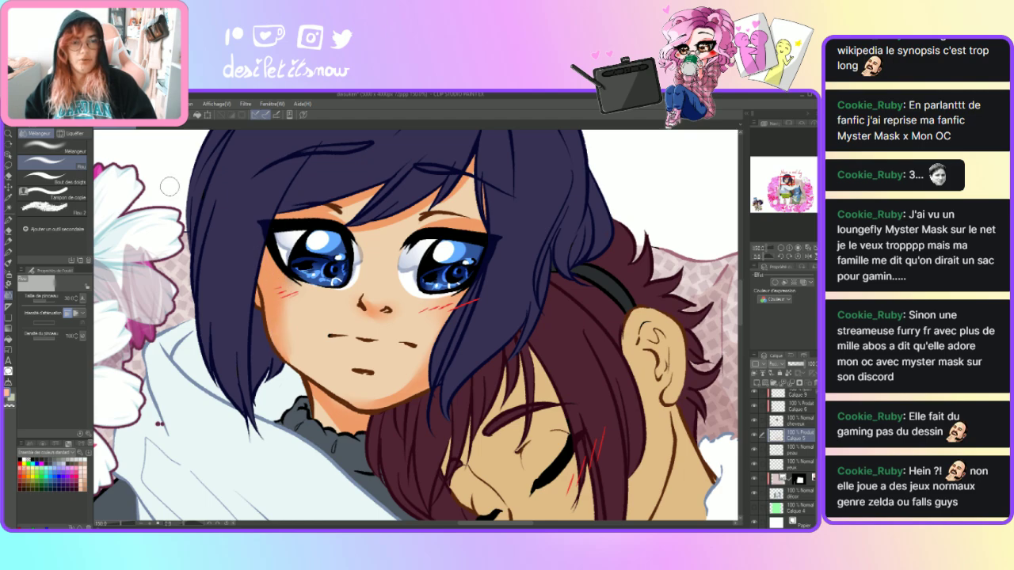
mouse_move(274, 275)
left_mouse_down()
mouse_move(283, 352)
mouse_move(271, 332)
mouse_move(275, 362)
left_mouse_up()
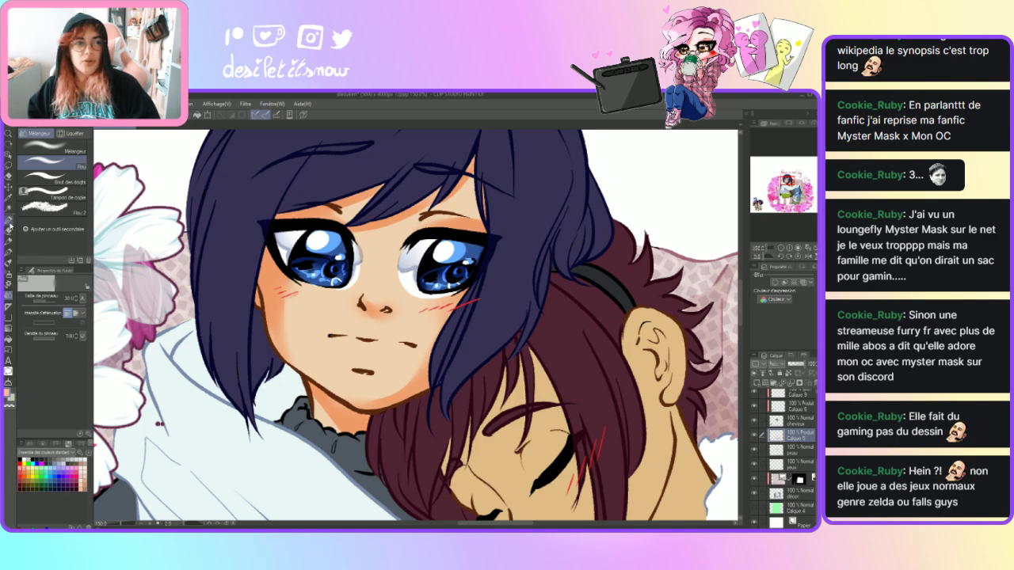
- Paint peach shading on the upper lip with Plume G and clean its edges with the eraser
left_click(9, 222)
mouse_move(362, 354)
left_mouse_down()
mouse_move(361, 376)
mouse_move(378, 378)
mouse_move(369, 383)
left_mouse_up()
left_click(8, 277)
left_click(10, 221)
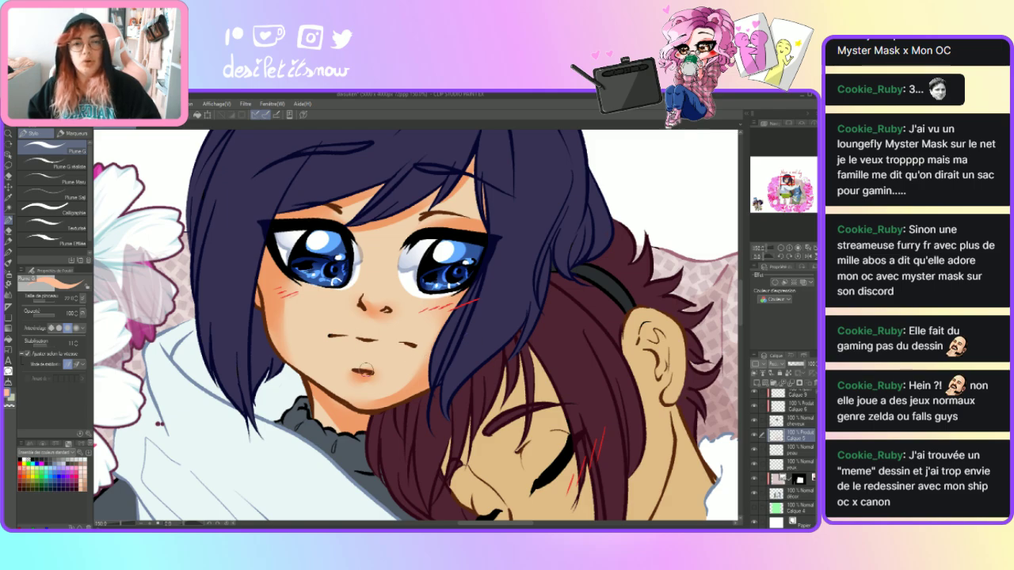
mouse_move(402, 341)
left_mouse_down()
mouse_move(333, 336)
mouse_move(348, 335)
left_mouse_up()
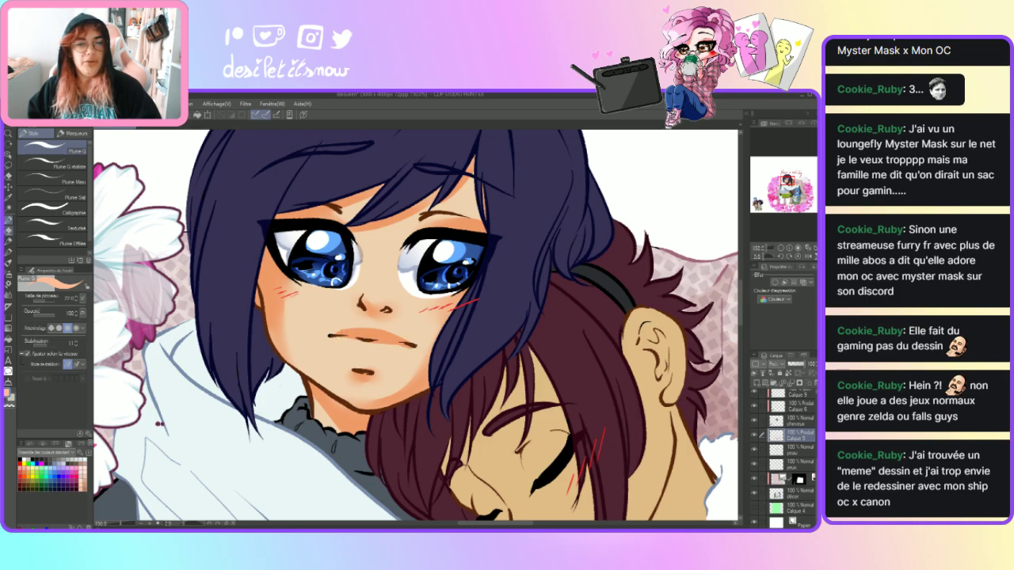
key("e")
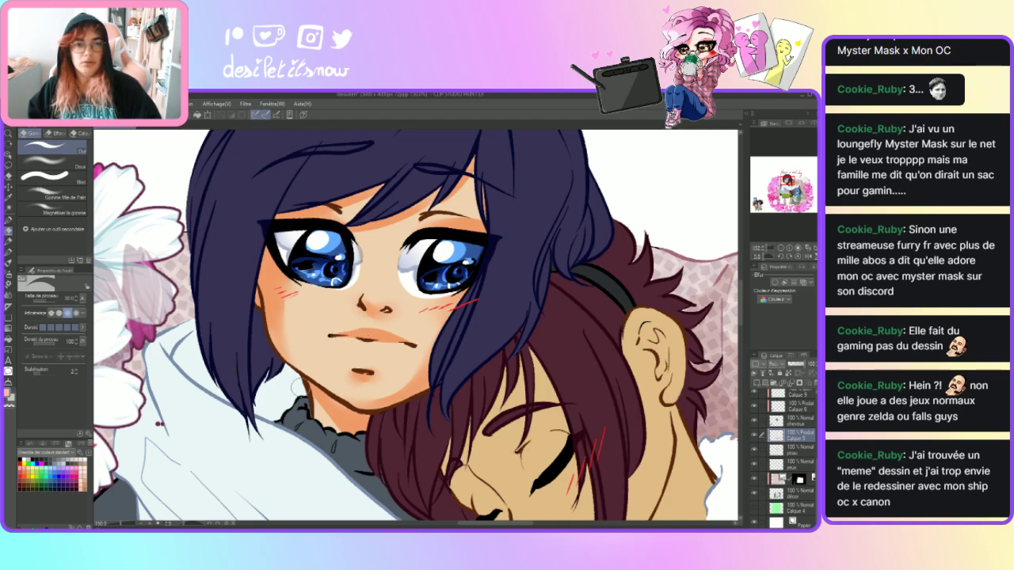
- Shade the lower lip softly with the Doux airbrush, then deepen the nose shading with the Dur airbrush and blend it with Flou
key("p")
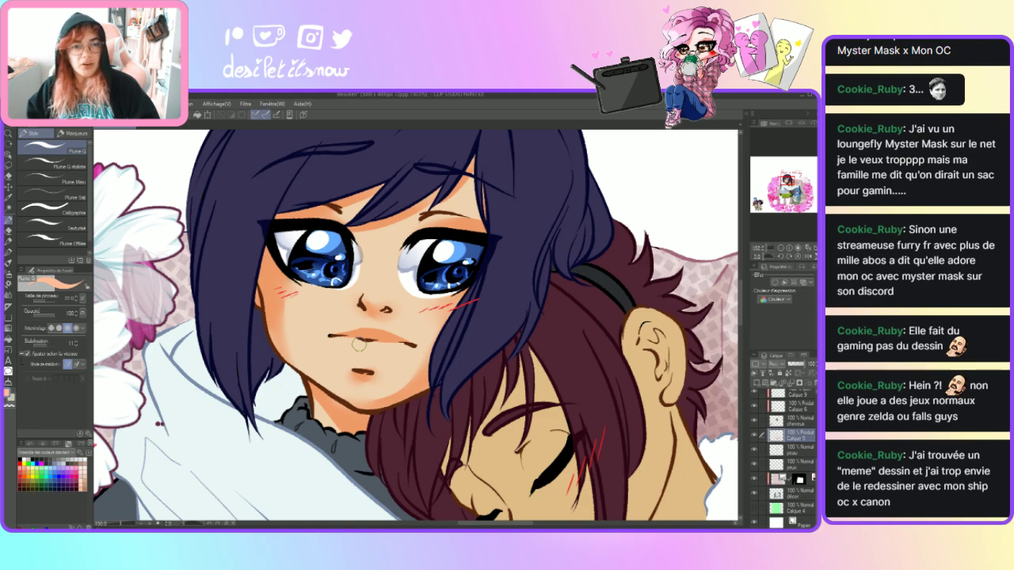
left_click(49, 167)
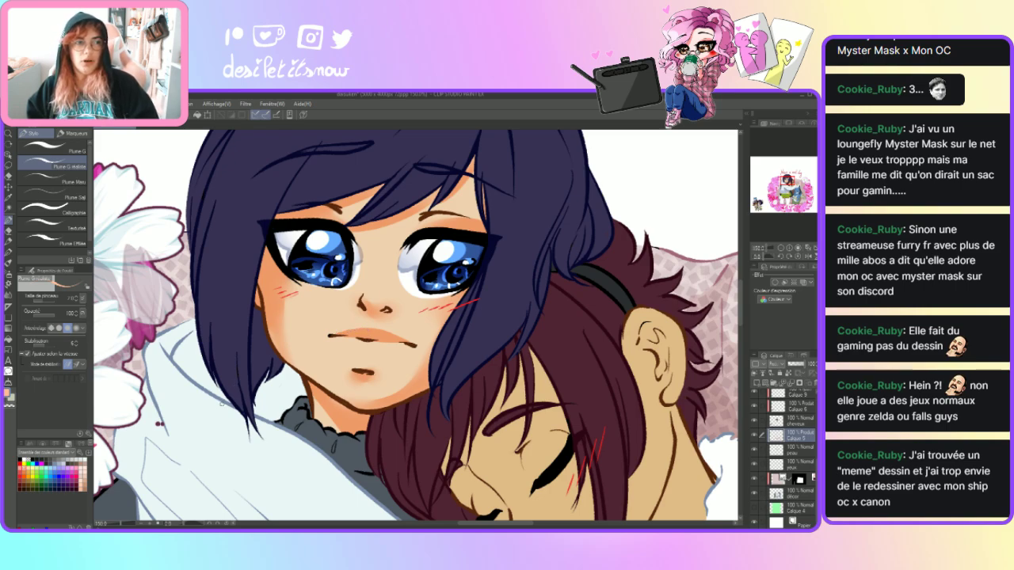
left_click(9, 278)
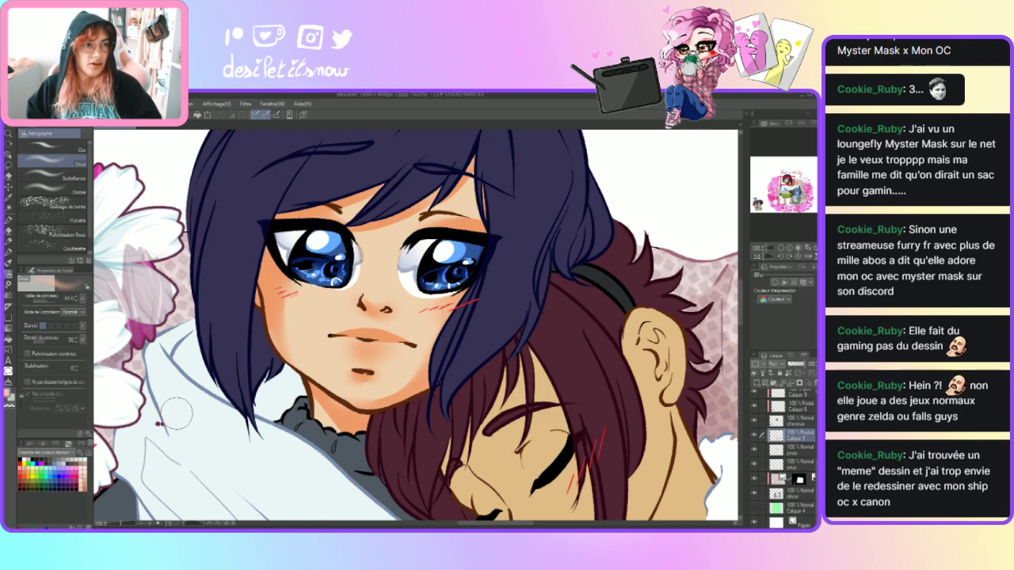
left_click(51, 149)
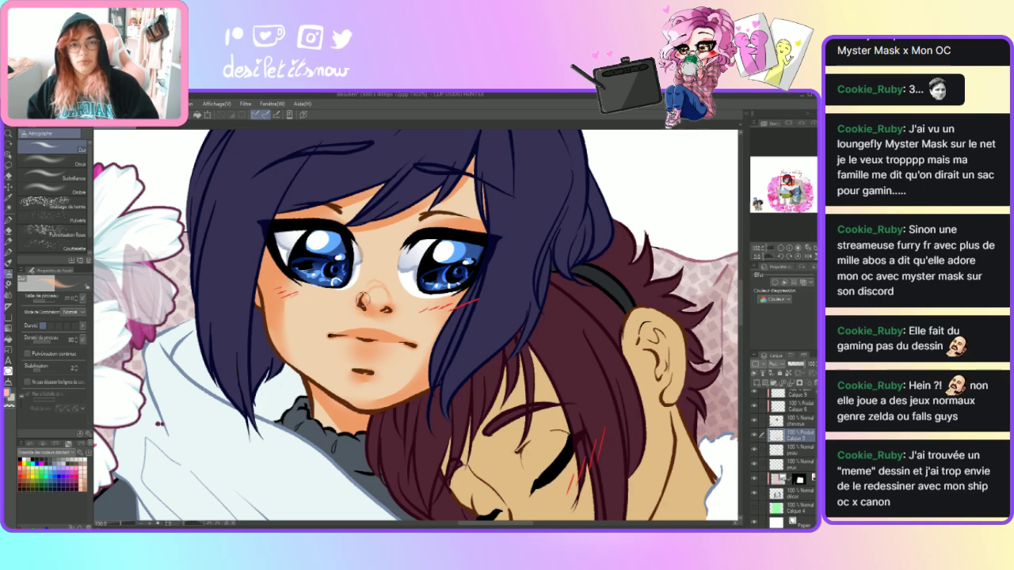
key("j")
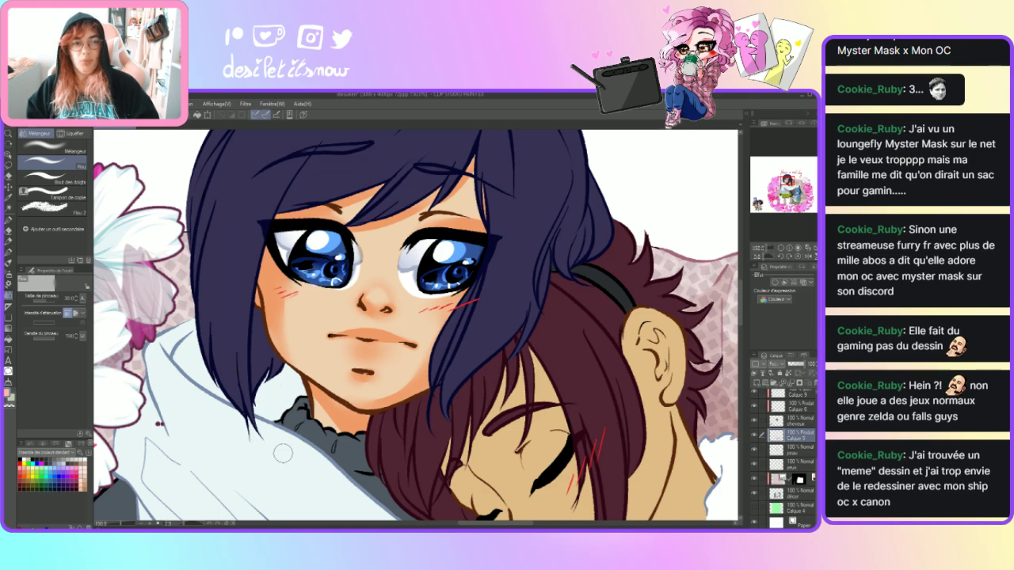
- Shade the hand on the scarf and the hand on the green creature with Plume G, softening the shading with Flou
left_click(141, 525)
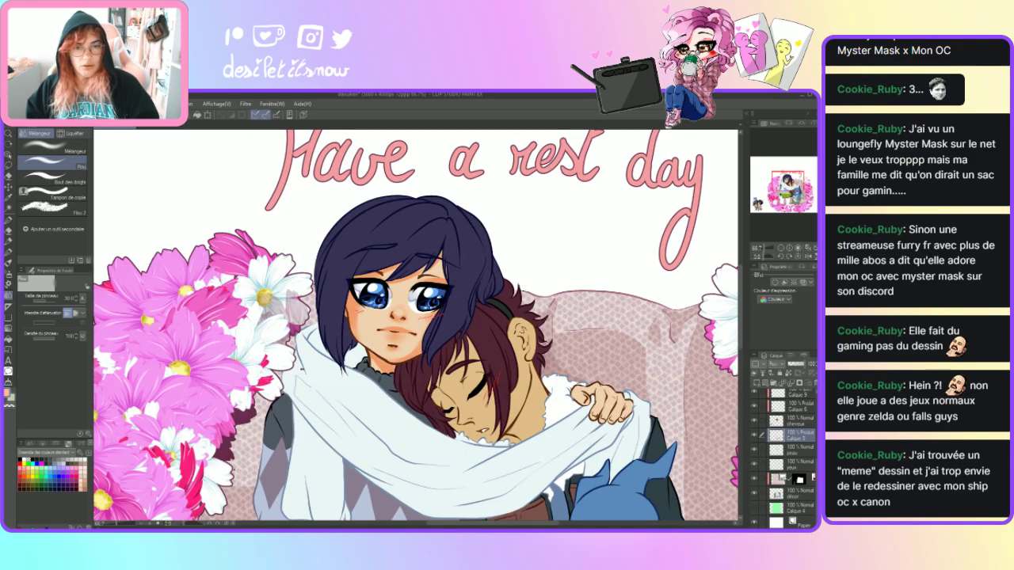
scroll(742, 327, "down", 4)
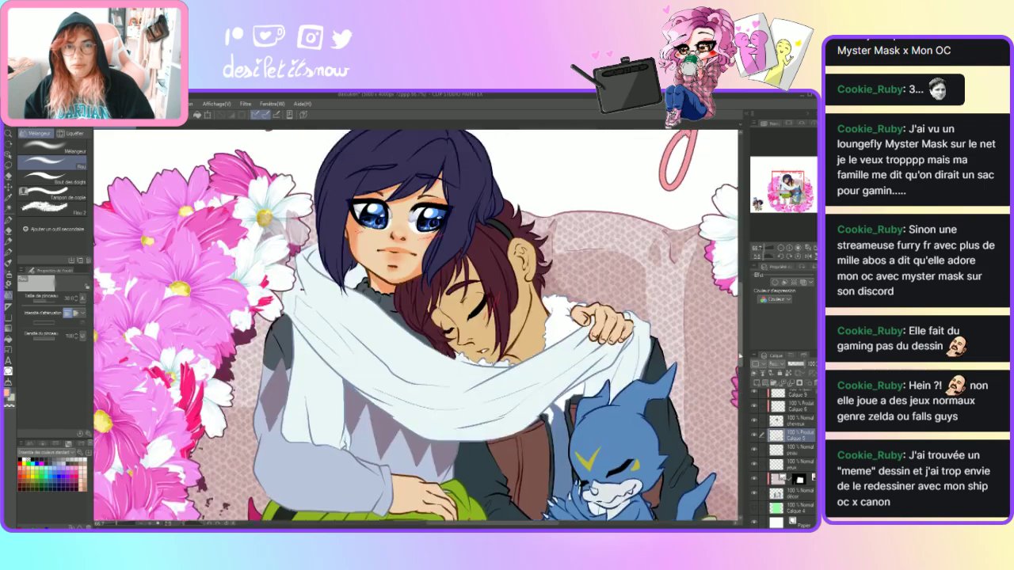
left_click(8, 220)
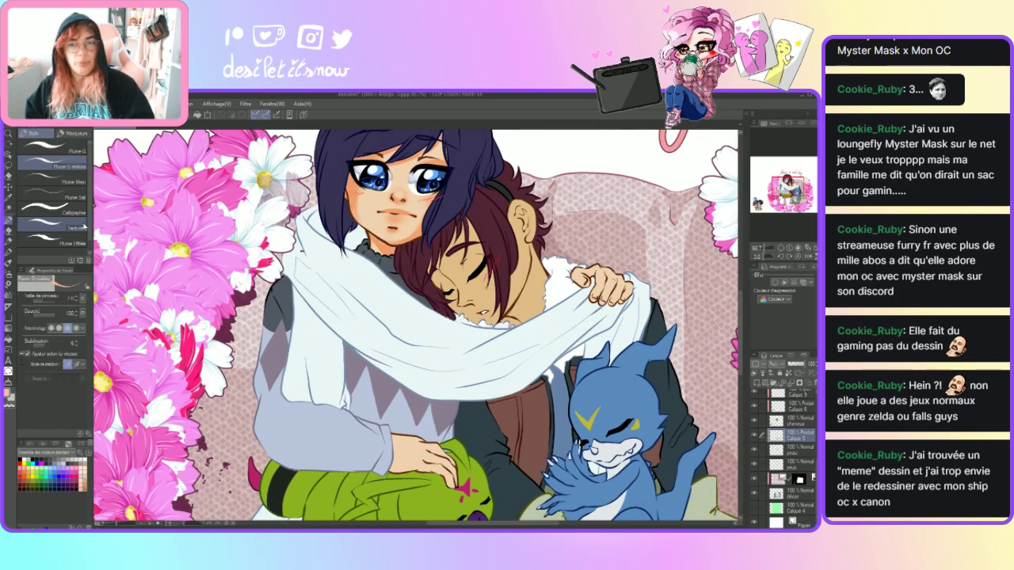
left_click(55, 148)
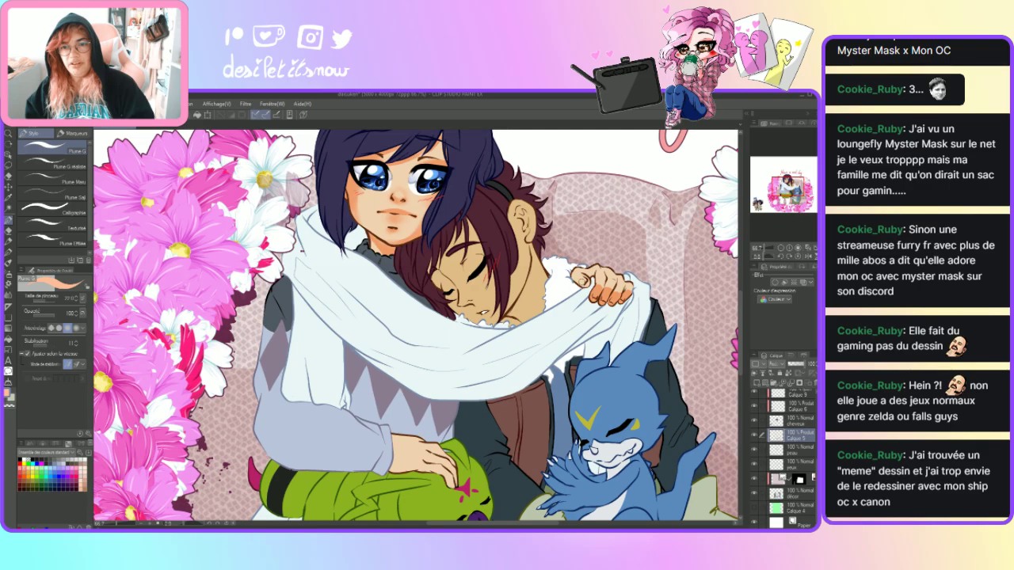
left_click(10, 299)
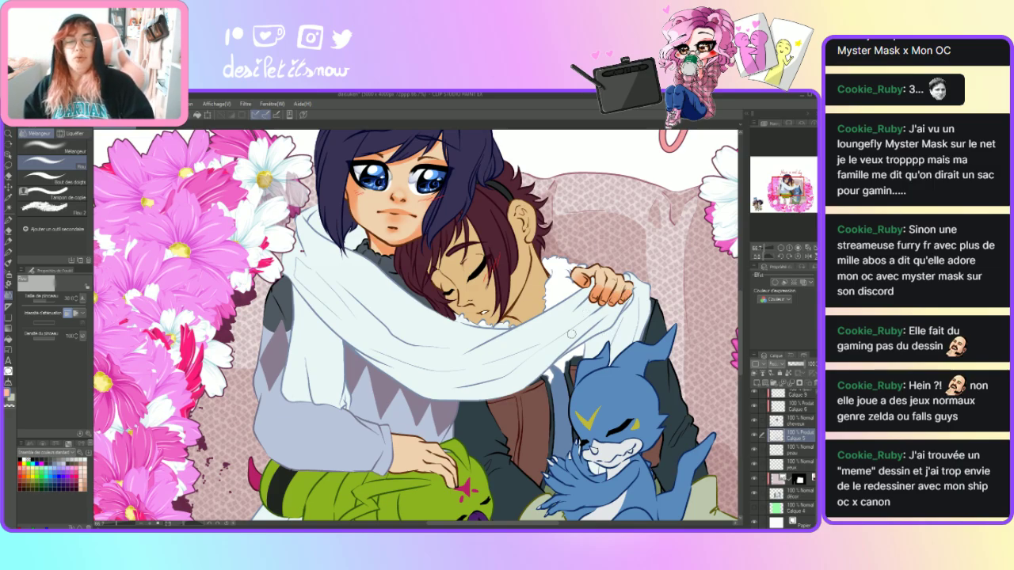
key("p")
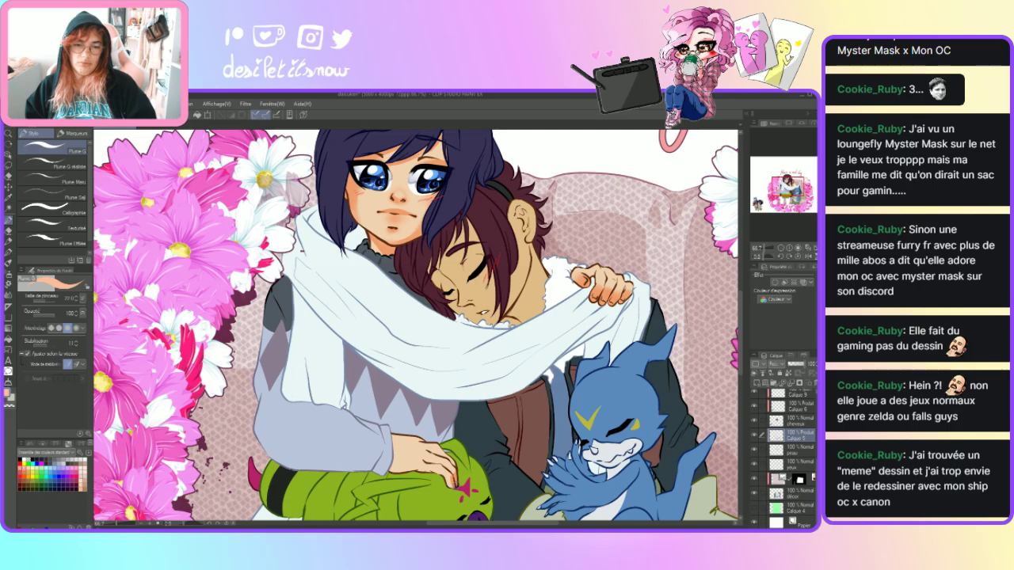
left_click(8, 295)
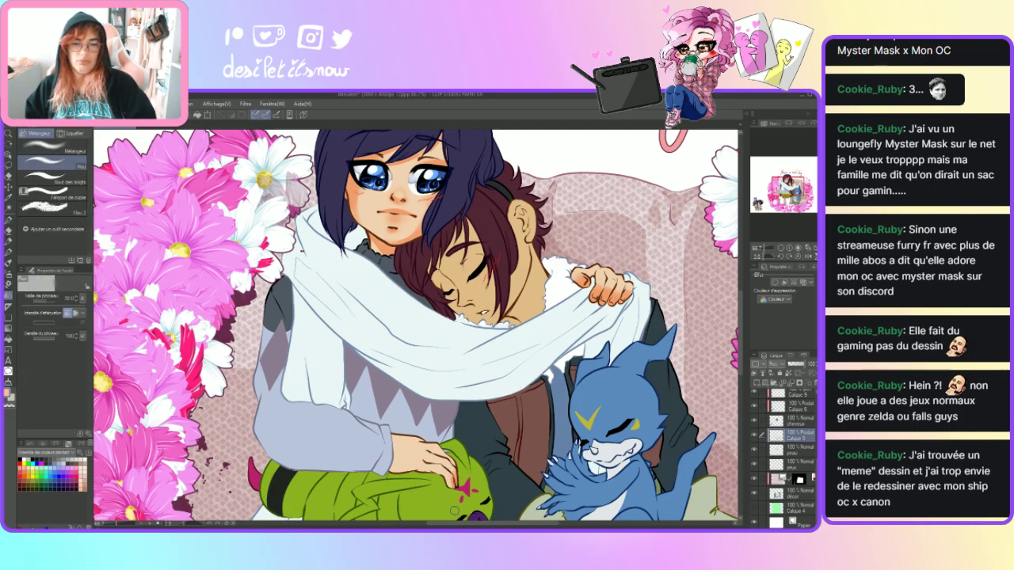
- Touch up the peach shading on the blue-haired character's hands with Plume G, Flou and the Dur airbrush
left_click(8, 230)
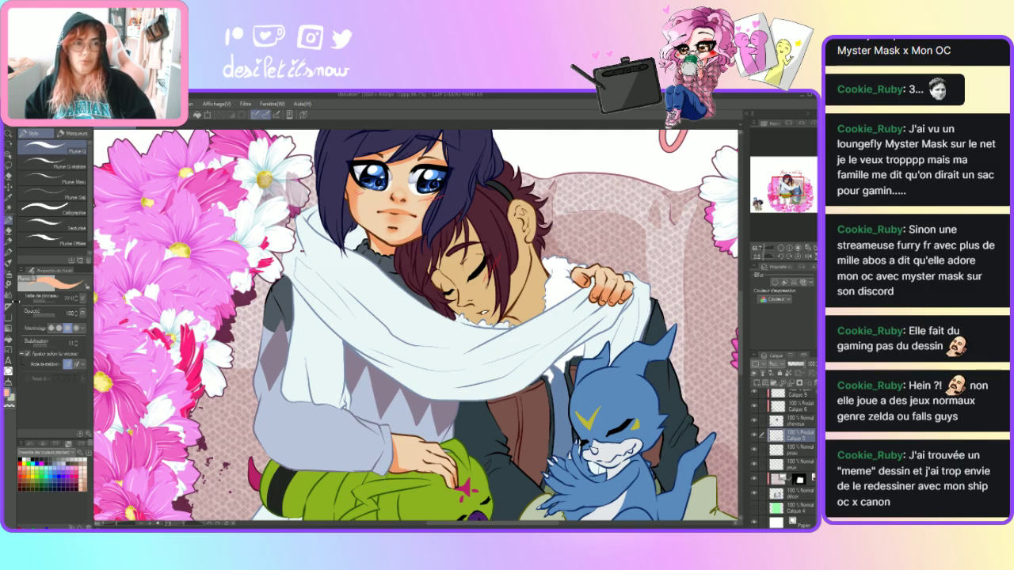
key("j")
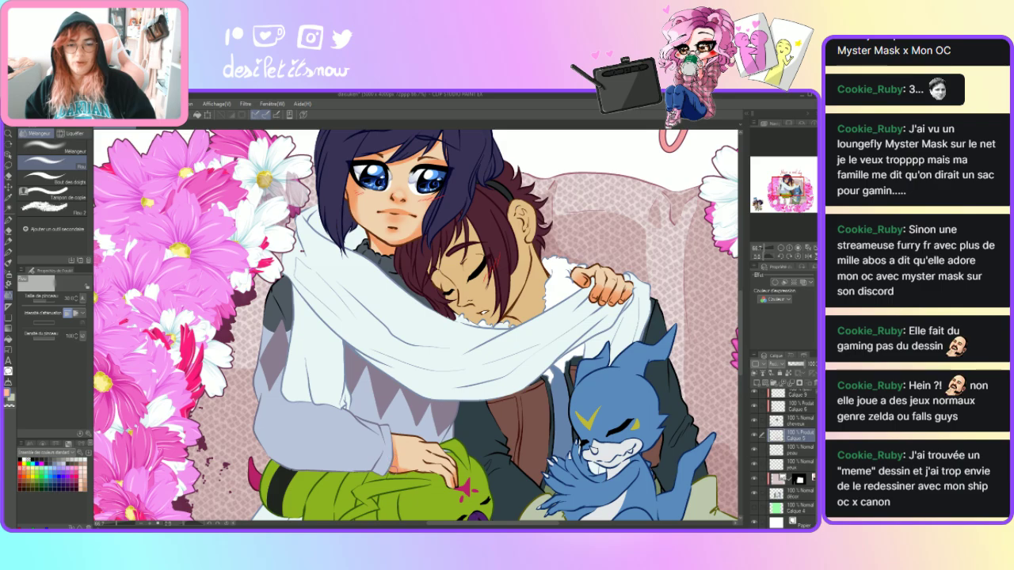
left_click(8, 231)
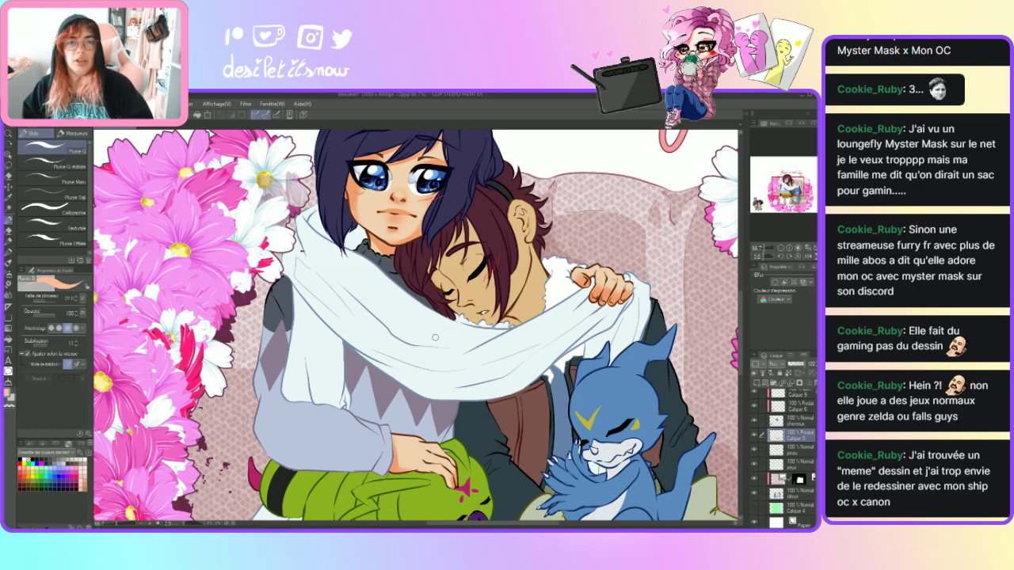
left_click(9, 278)
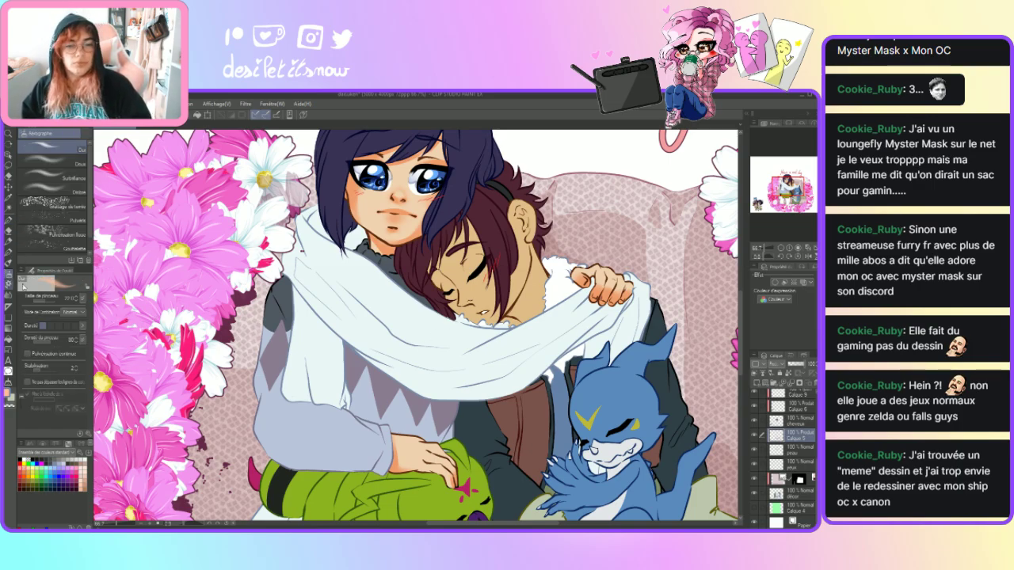
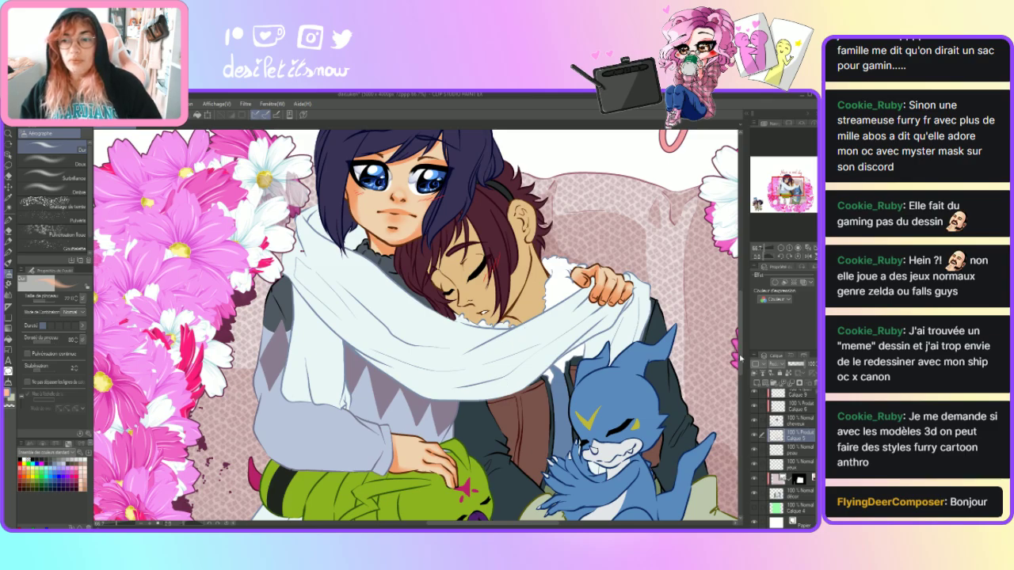
- Retouch the shading under the blue-haired character's nose with Plume G and soften it with the Flou blending tool
scroll(742, 355, "up", 2)
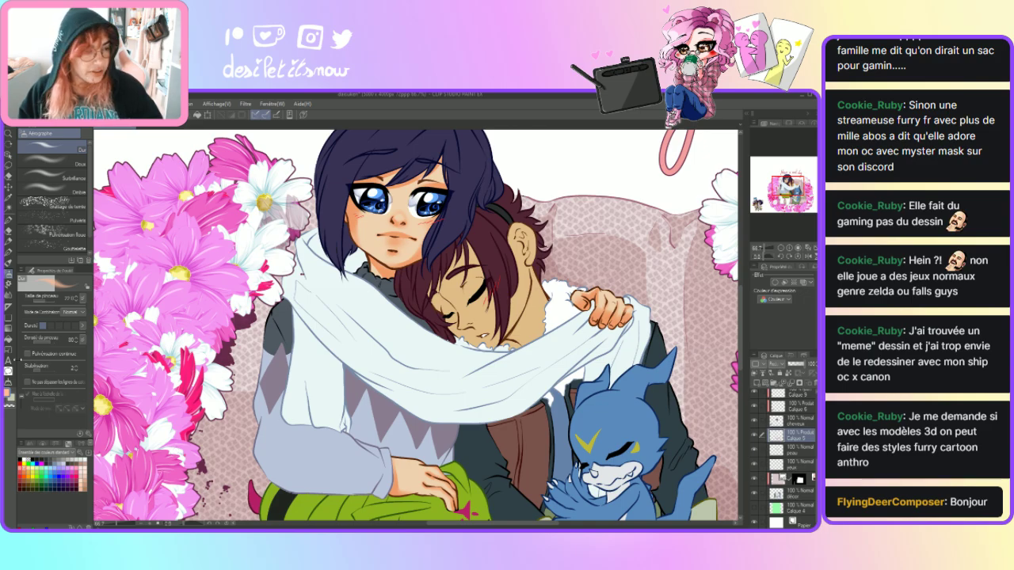
left_click(8, 220)
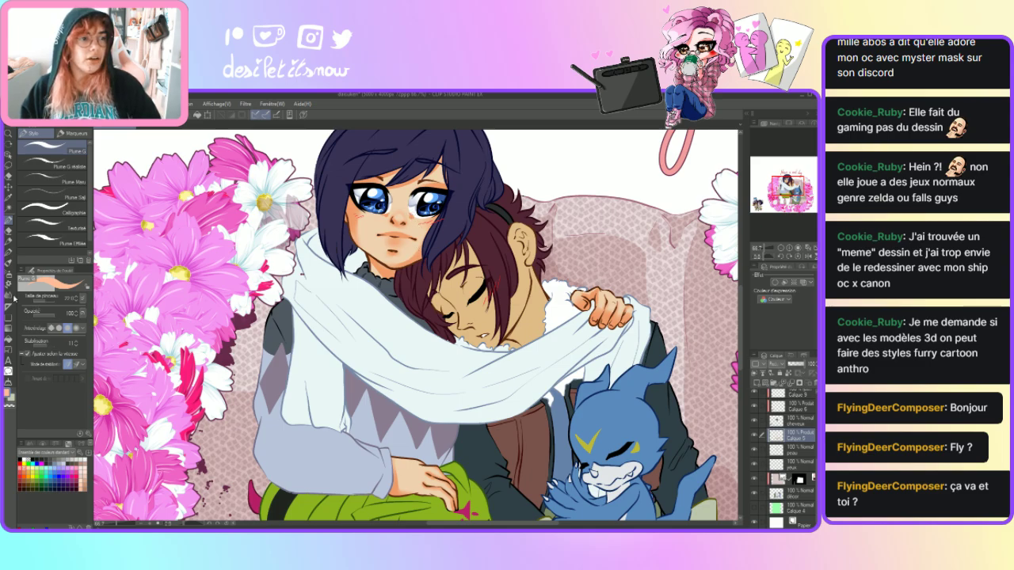
left_click(11, 296)
mouse_move(385, 215)
left_mouse_down()
mouse_move(440, 227)
mouse_move(409, 213)
left_mouse_up()
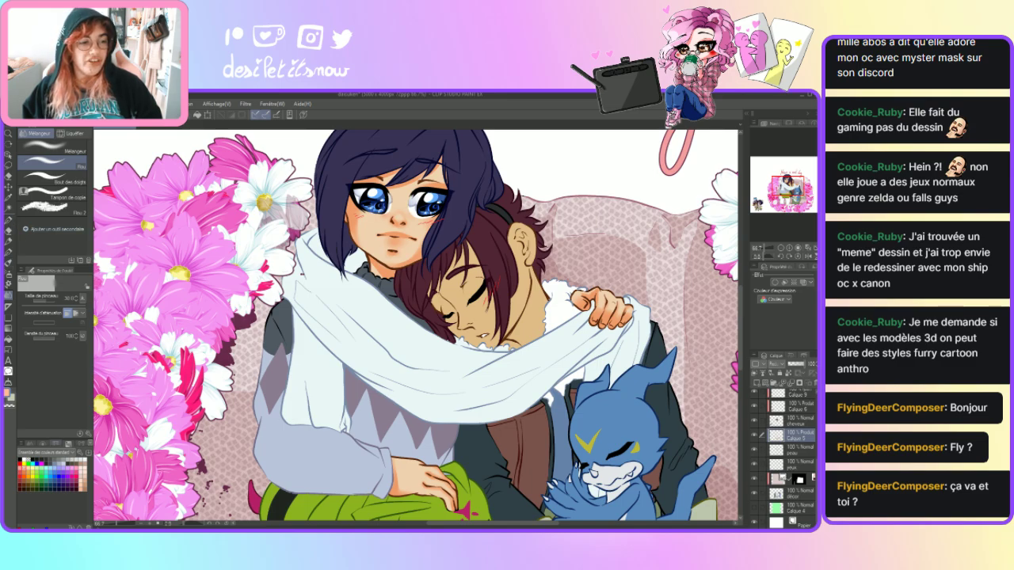
- Choose a muted dark red from the additional colour set and add deeper skin shading with Plume G, softened with Flou
left_click(49, 452)
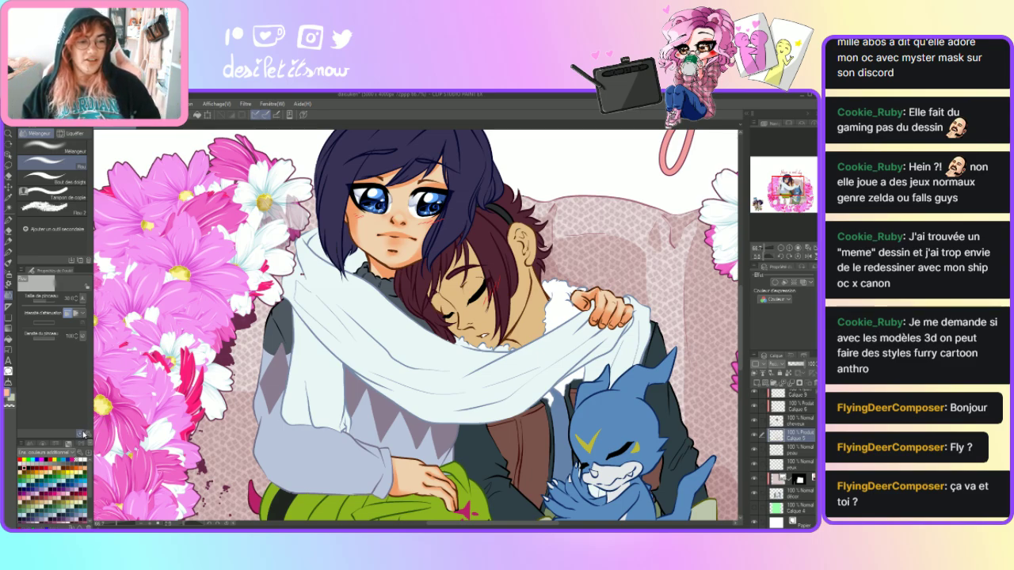
scroll(51, 487, "down", 5)
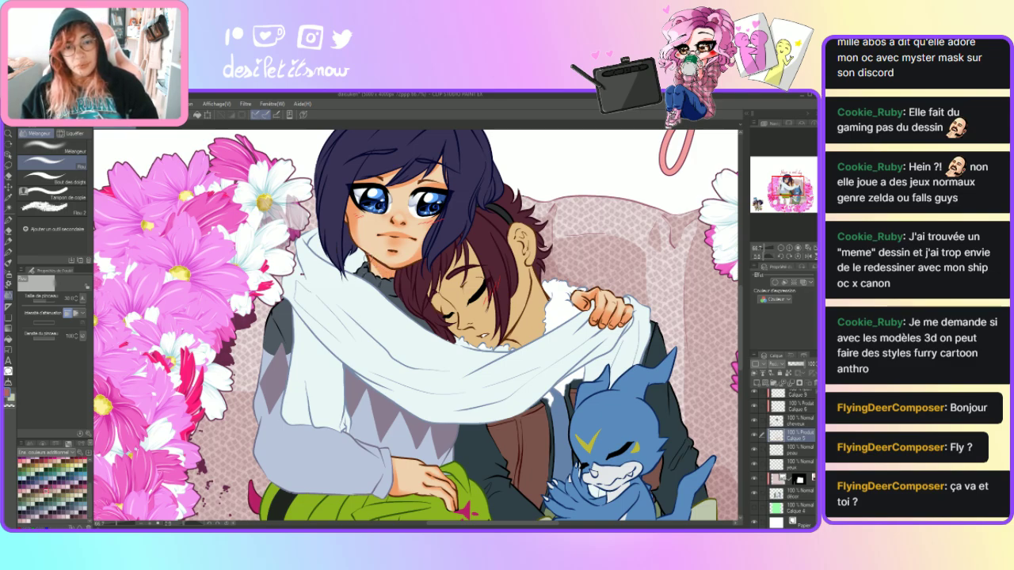
key("p")
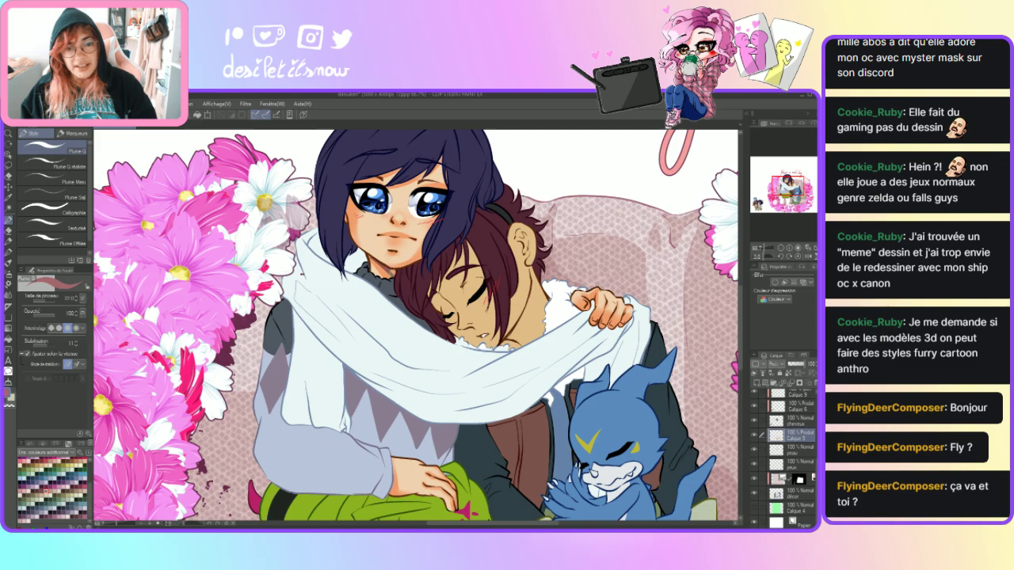
left_click(8, 303)
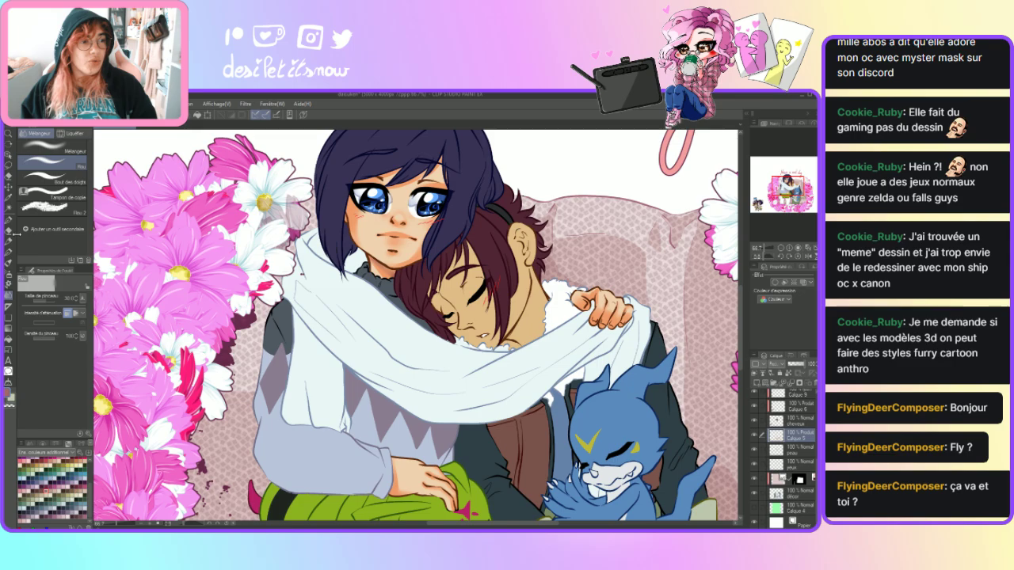
left_click(9, 220)
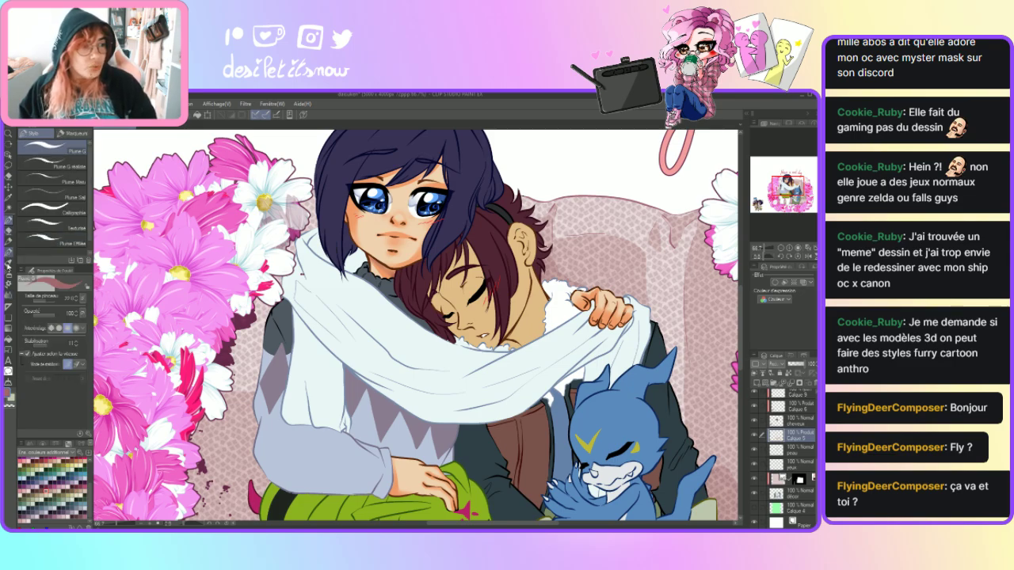
- Darken the blue-haired character's facial shading in muted red with the Dur airbrush and blend it with Flou
left_click(9, 273)
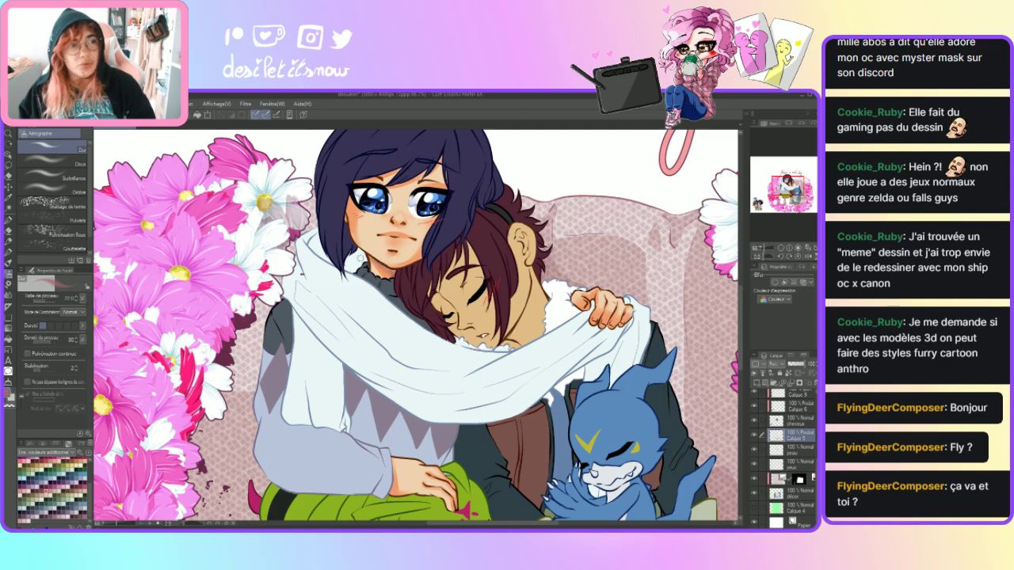
left_click(51, 163)
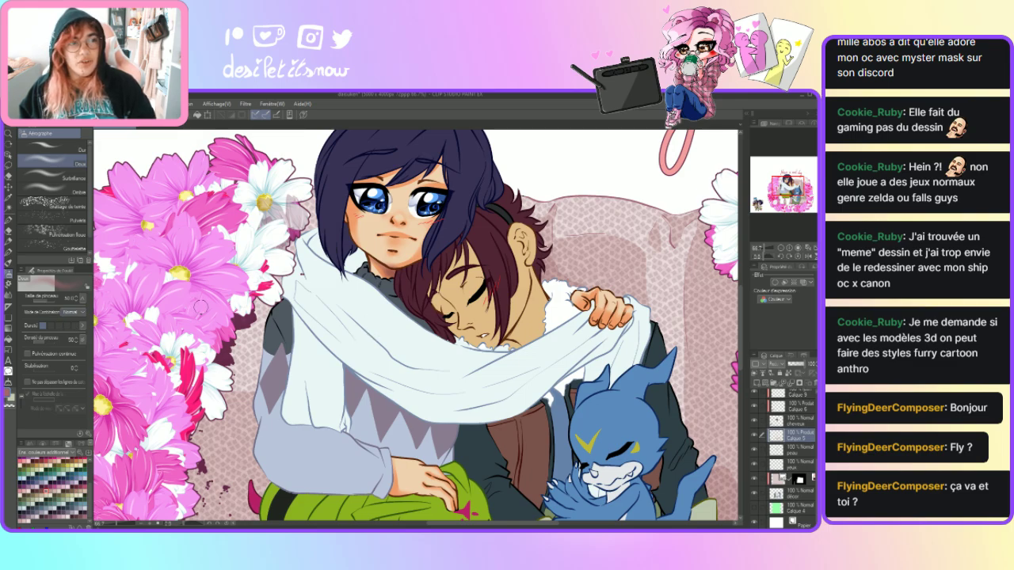
left_click(51, 149)
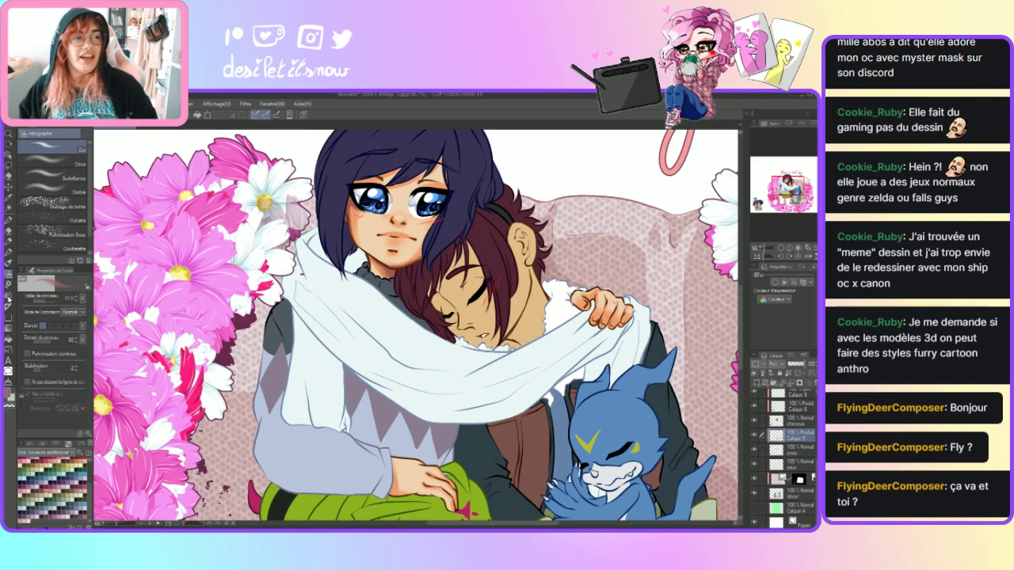
key("j")
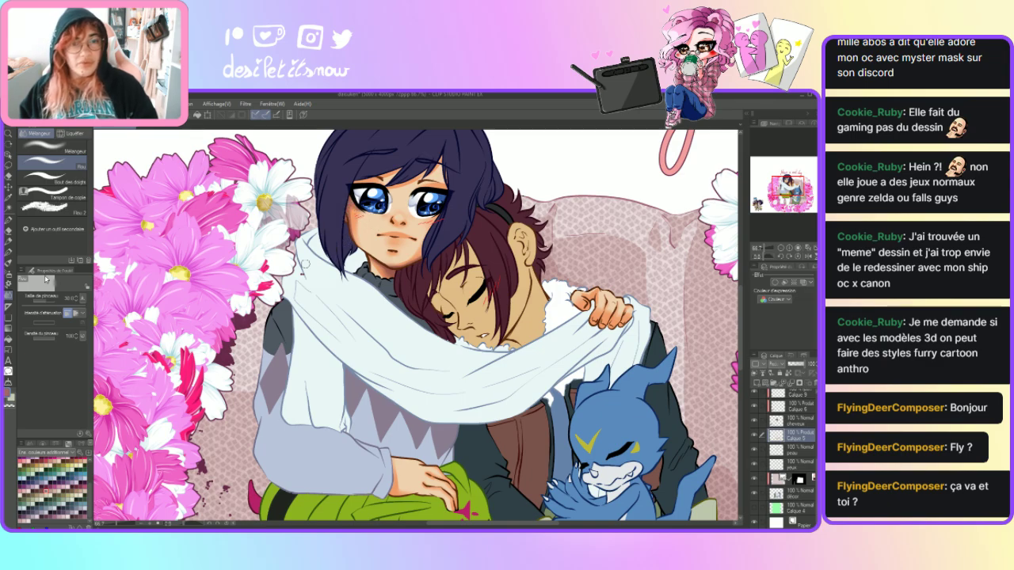
- Add further muted red shadows to the blue-haired character's skin with Plume G, smoothing them with Flou
left_click(8, 220)
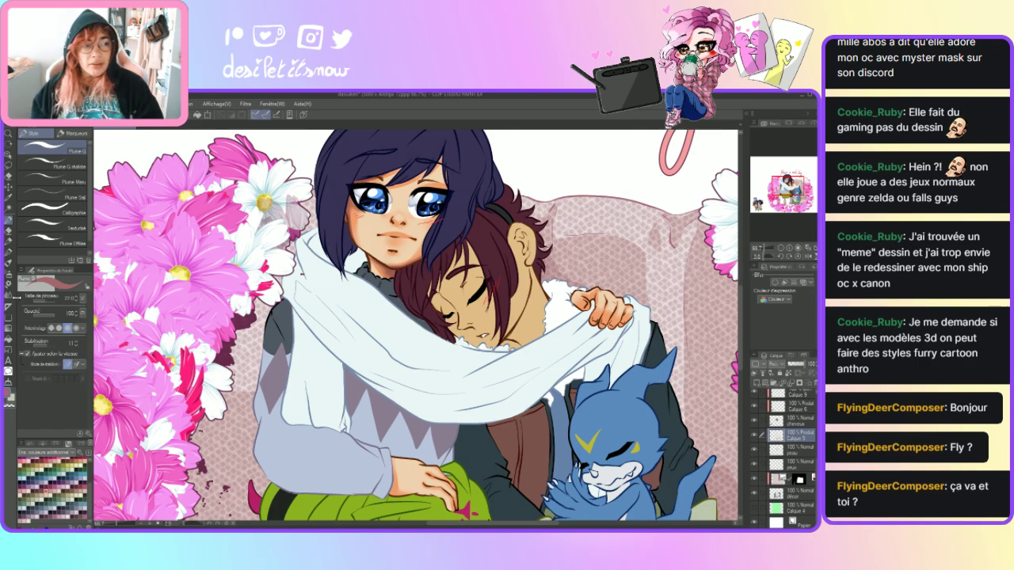
key("j")
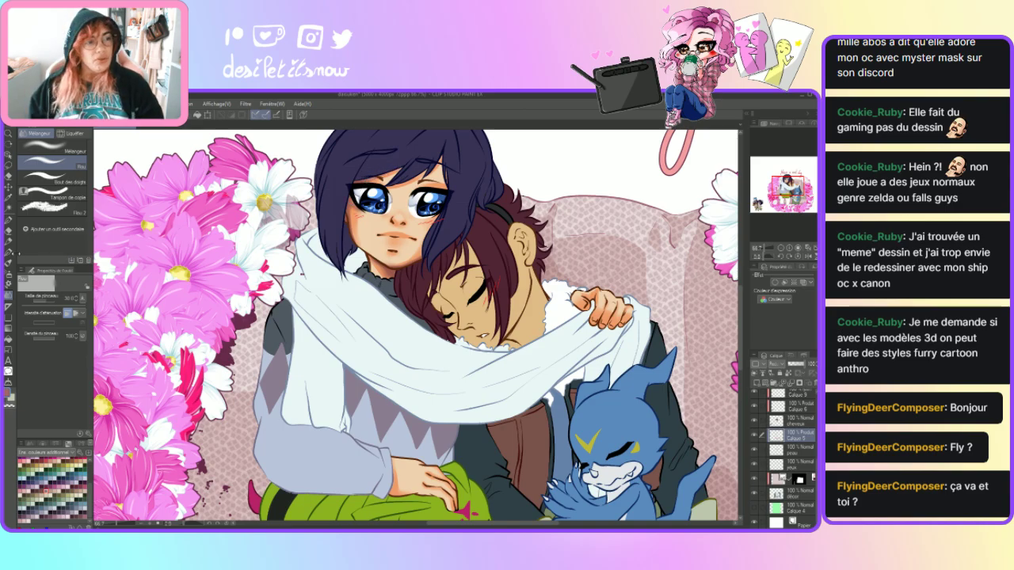
left_click(8, 225)
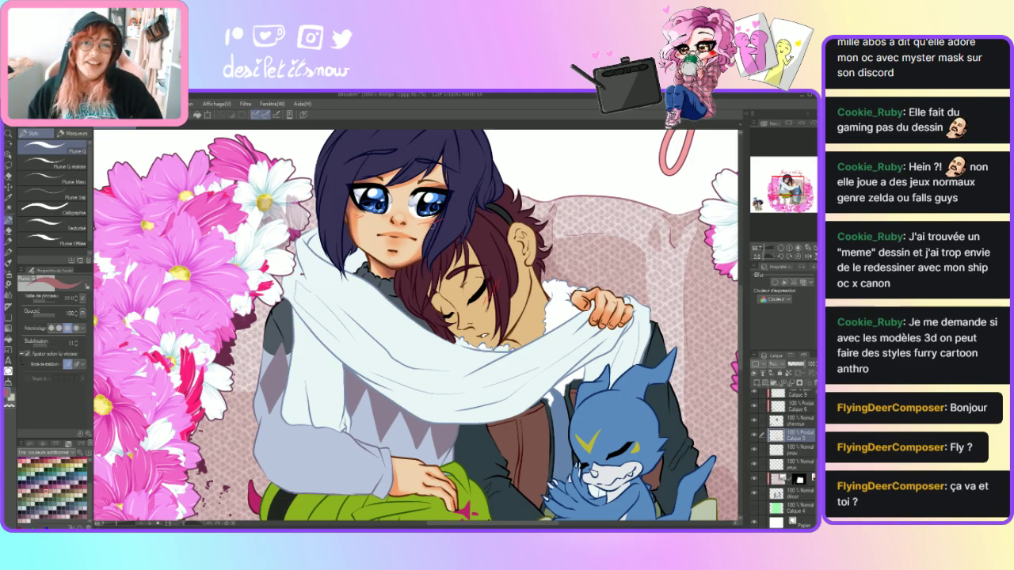
left_click(9, 295)
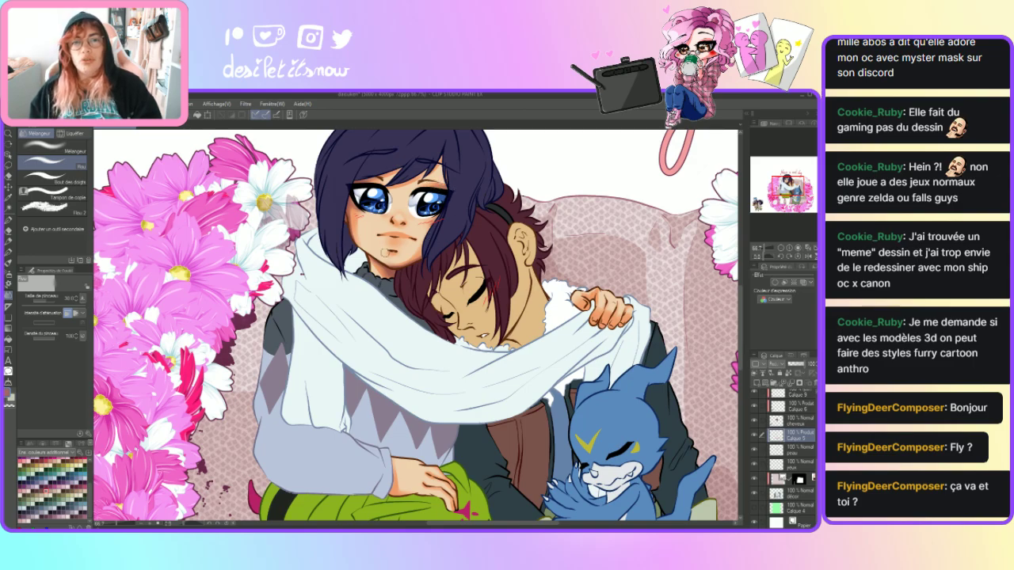
- Deepen the shadows on the face and the hand on the scarf with the Dur airbrush, blending each pass with Flou
left_click(9, 276)
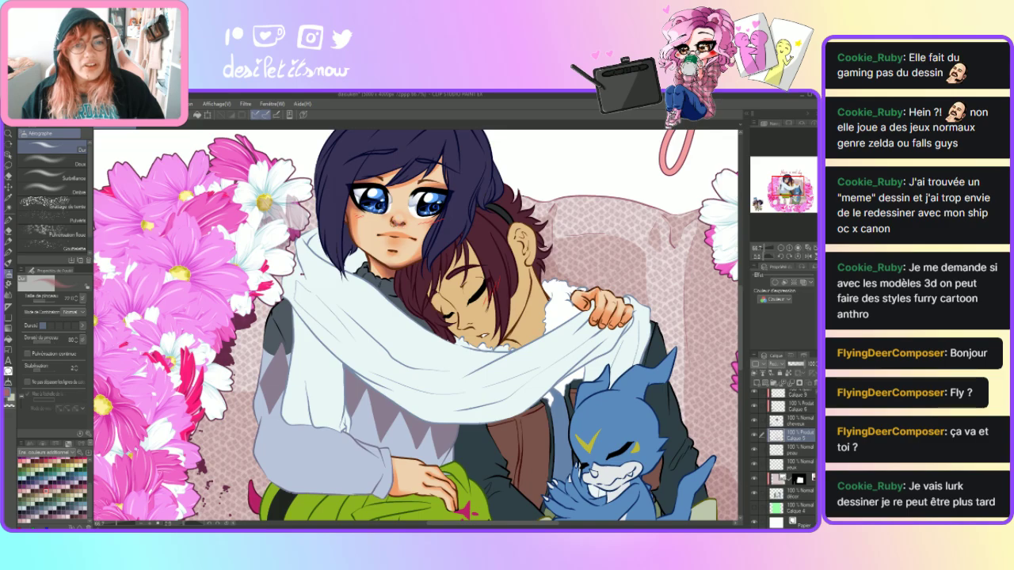
key("j")
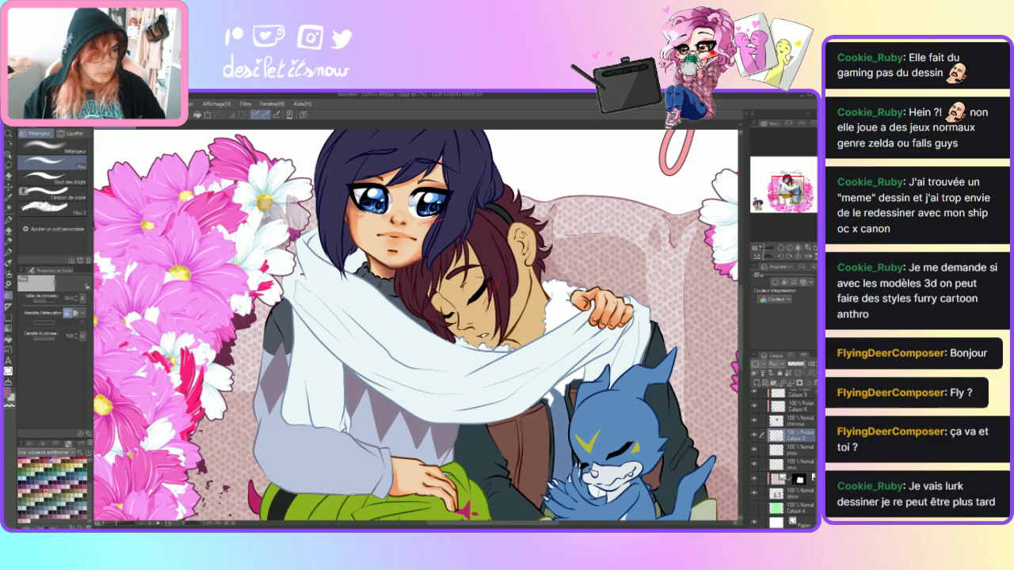
left_click(9, 253)
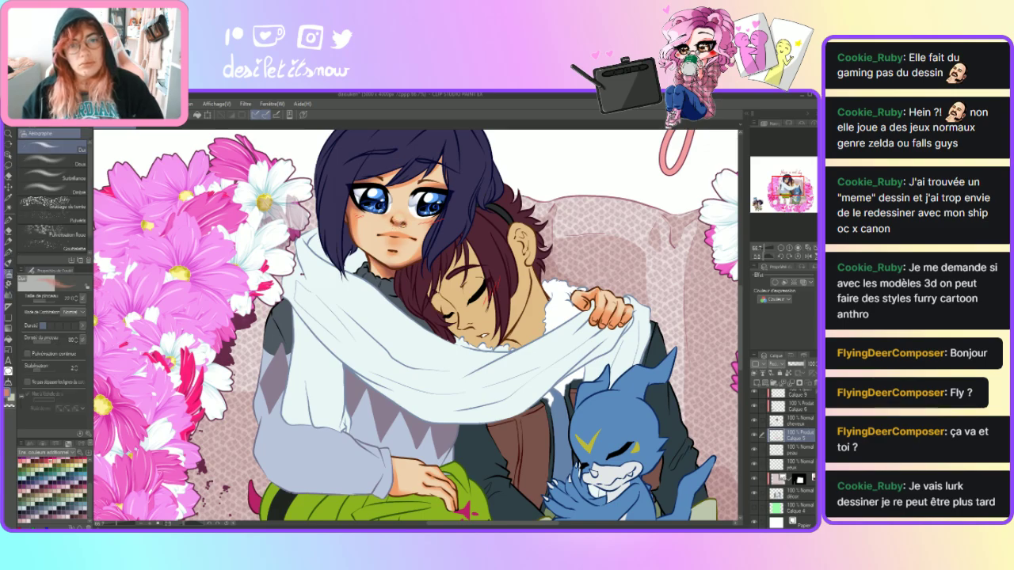
key("j")
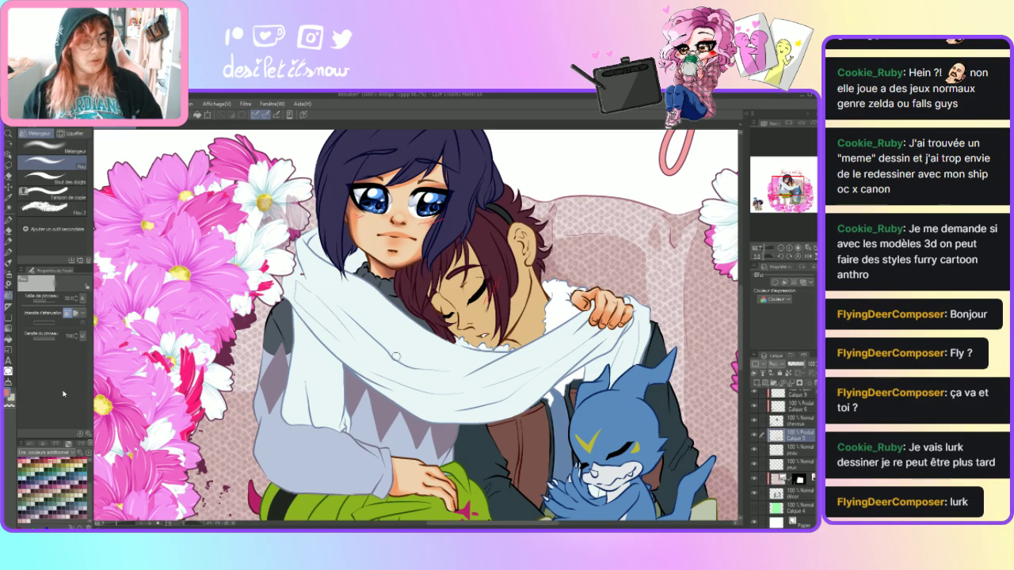
left_click(8, 274)
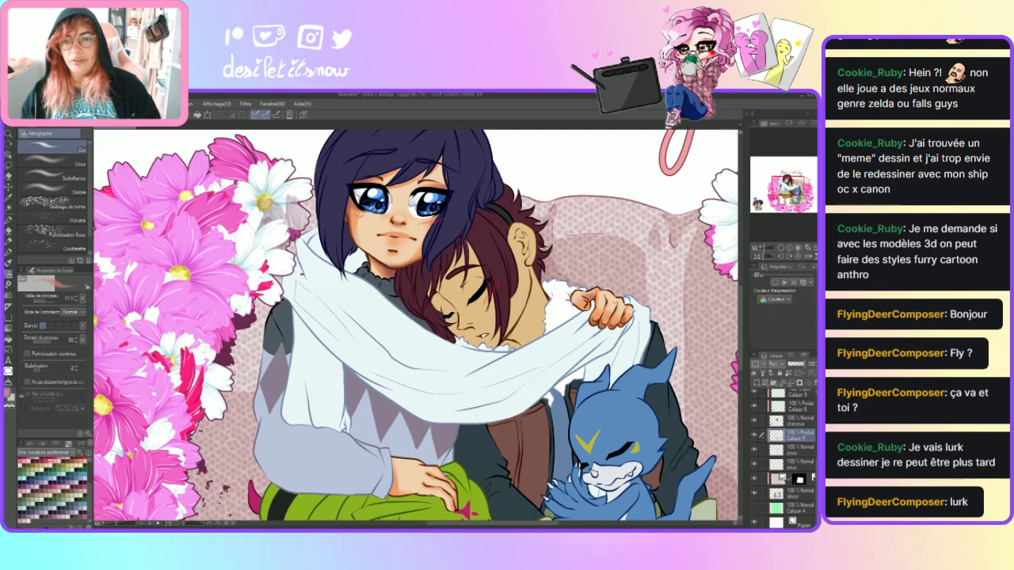
key("j")
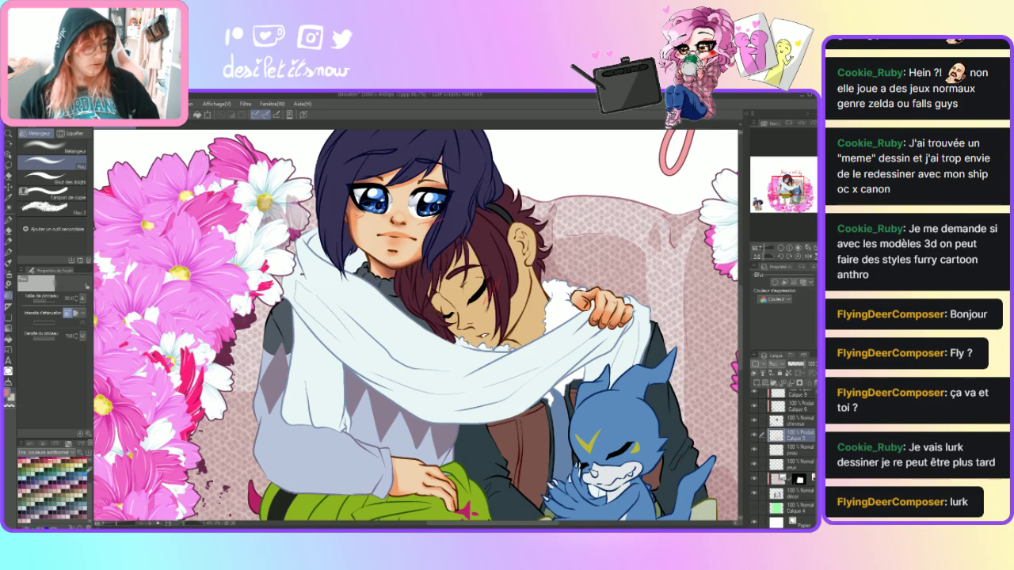
- Return to the standard colour set and paint red blush on both of the blue-haired character's cheeks with the Doux airbrush
scroll(53, 487, "up", 5)
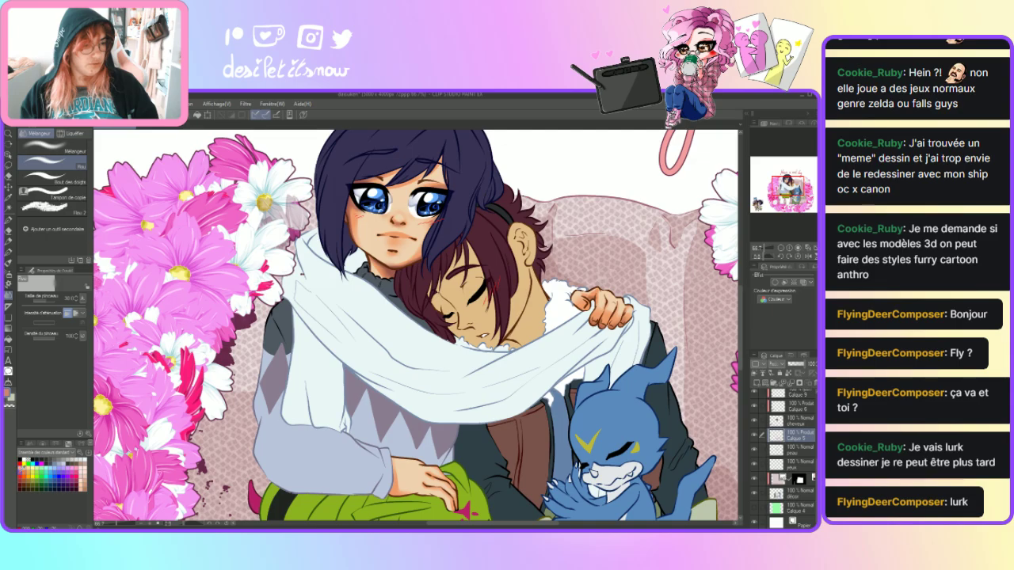
left_click(10, 273)
left_click(51, 175)
left_click(52, 163)
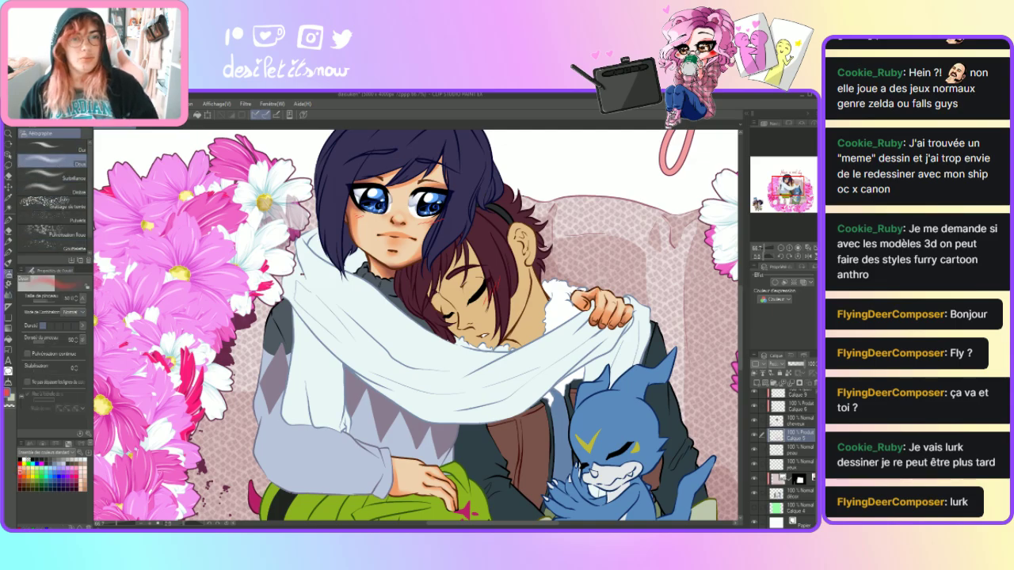
mouse_move(359, 216)
left_mouse_down()
mouse_move(412, 231)
mouse_move(458, 221)
left_mouse_up()
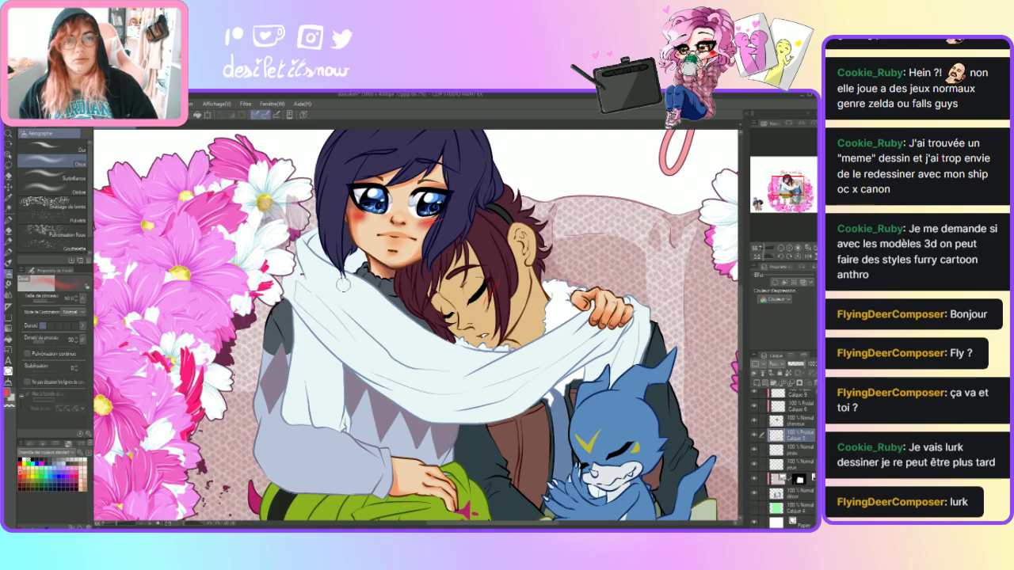
mouse_move(366, 225)
left_mouse_down()
mouse_move(344, 228)
mouse_move(369, 221)
left_mouse_up()
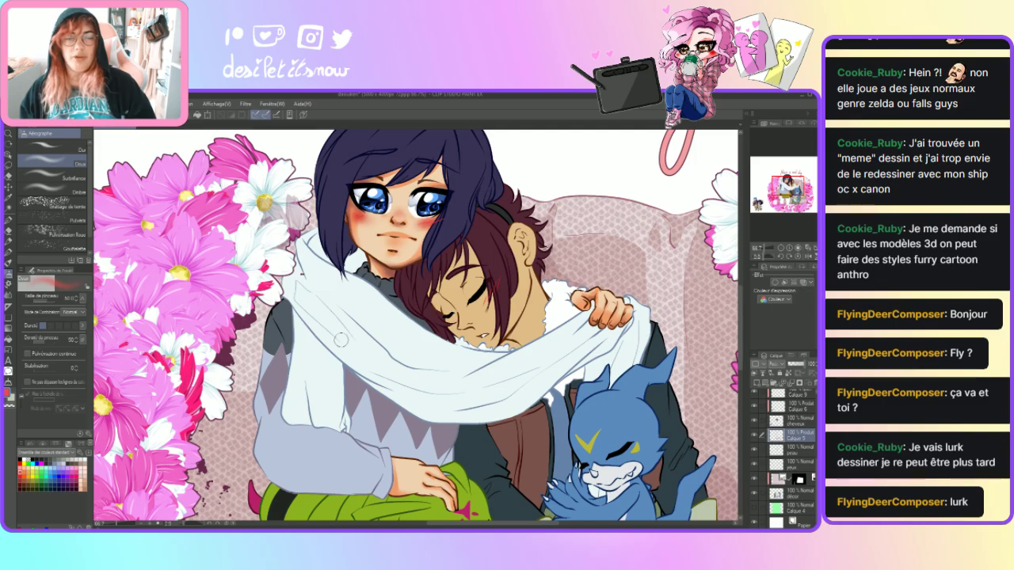
- Sample a warm skin tone from the artwork and paint shadows on the brown-haired character's cheek and jaw with Plume G
key("i")
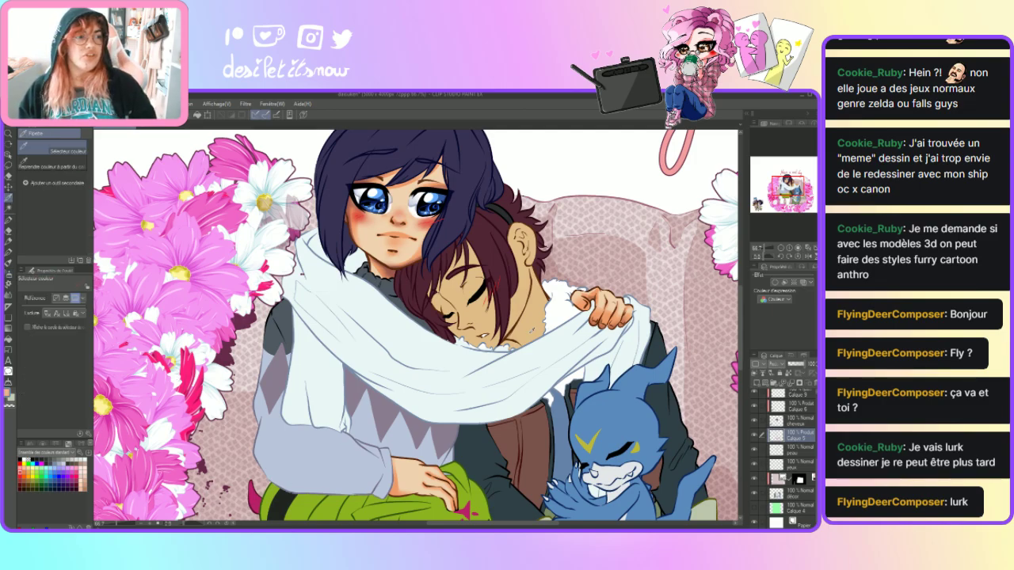
left_click(13, 225)
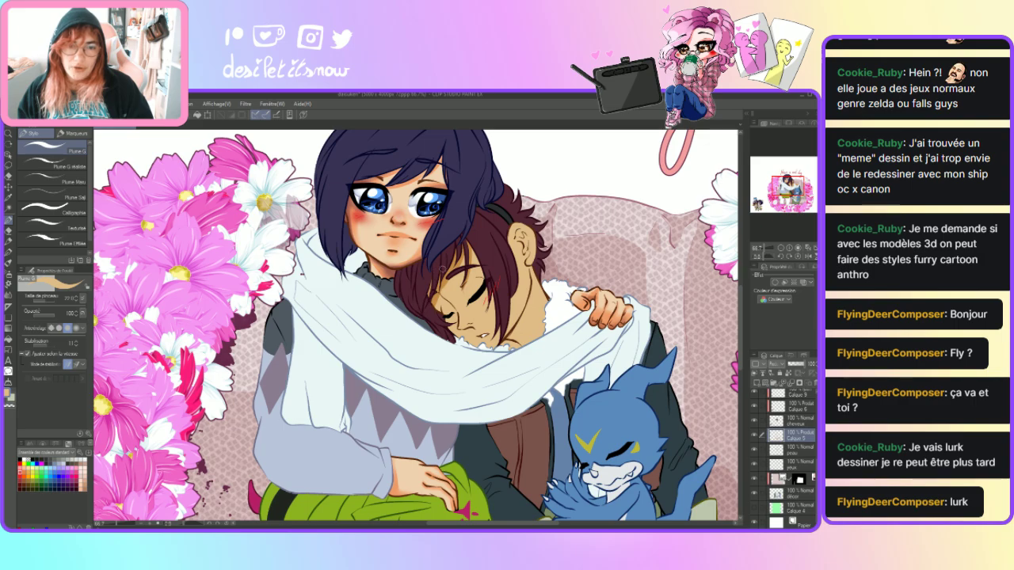
left_click_drag(492, 295, 486, 316)
key("ctrl+z")
left_click_drag(492, 292, 487, 321)
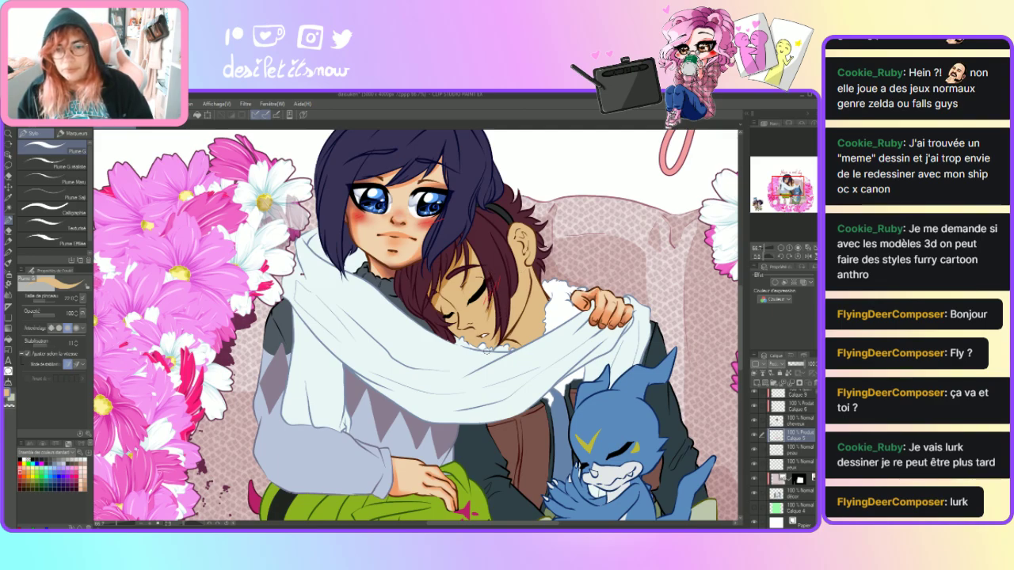
left_click_drag(510, 297, 510, 331)
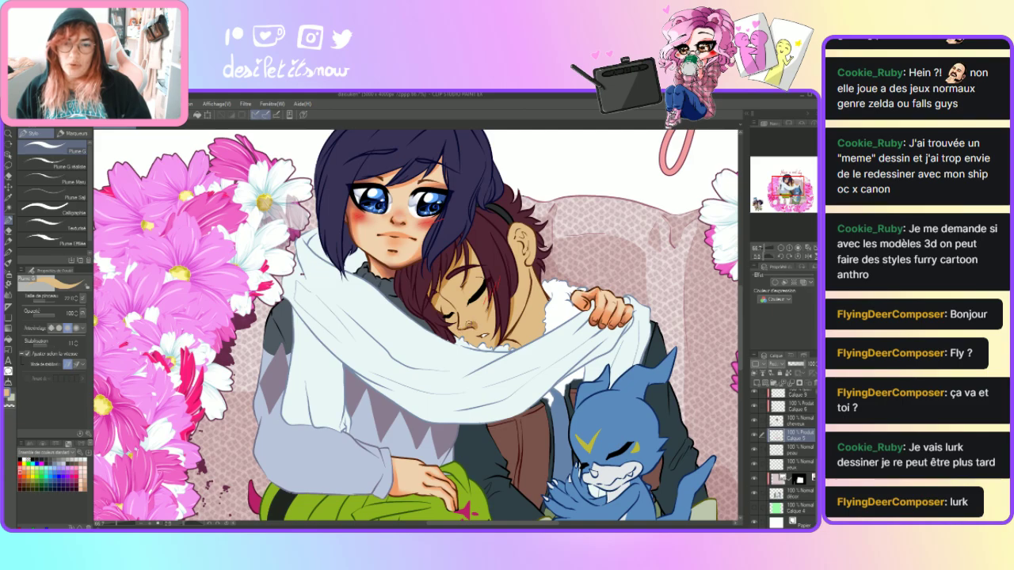
- Refine the brown-haired character's facial shadows by alternating Plume G strokes, Flou blending and clean-up with the Dur eraser
left_click(8, 298)
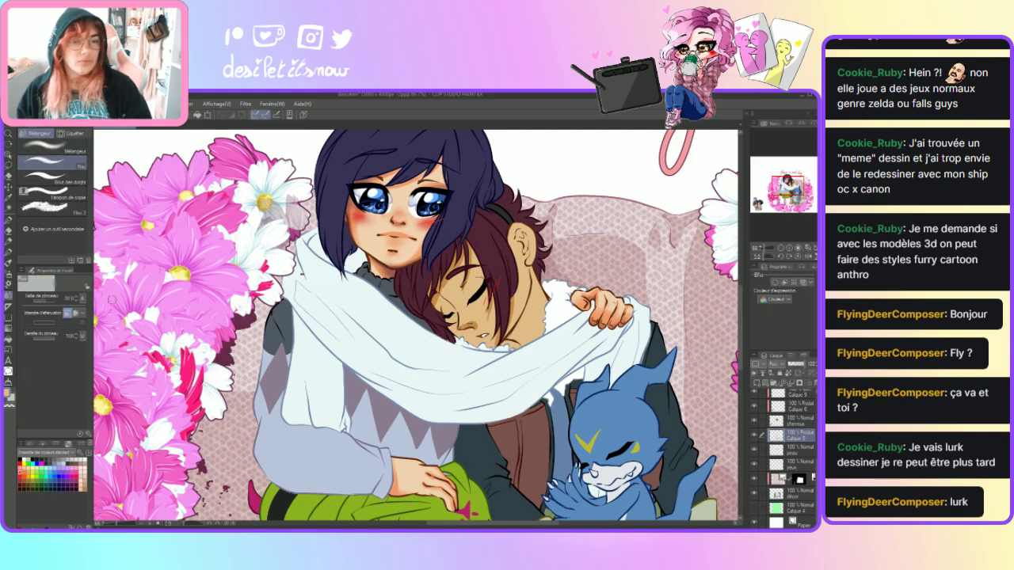
left_click(8, 230)
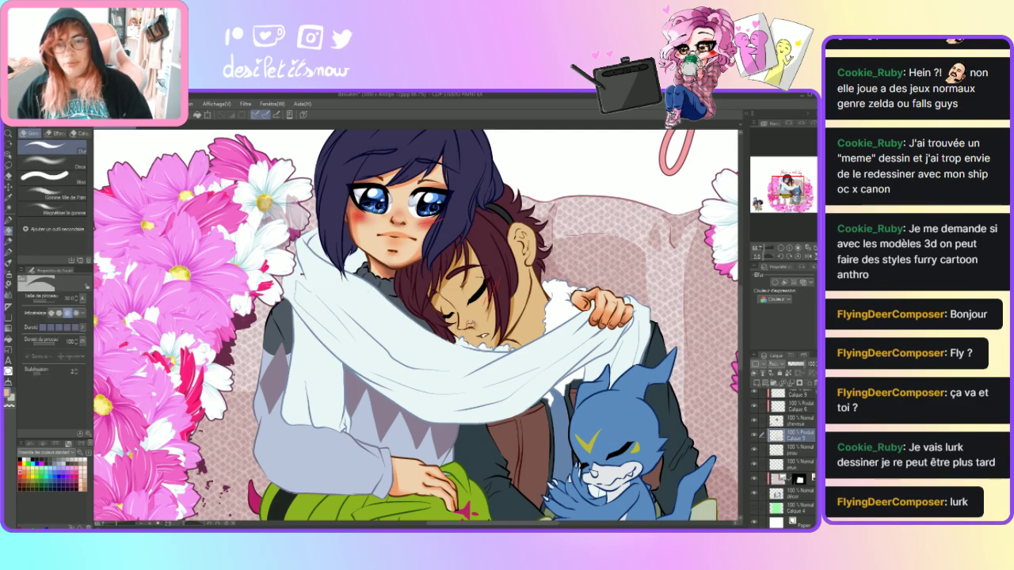
left_click(8, 220)
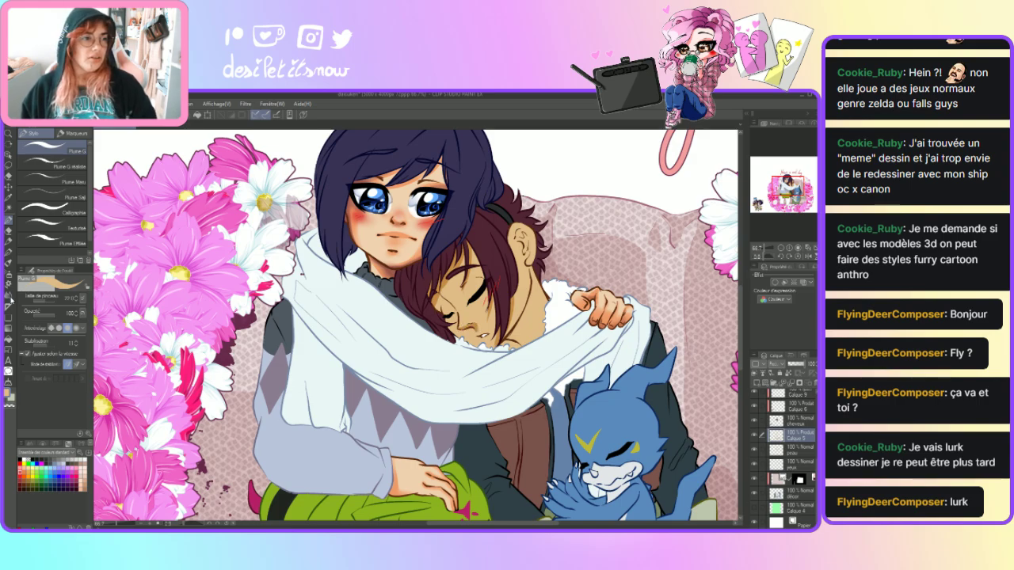
key("j")
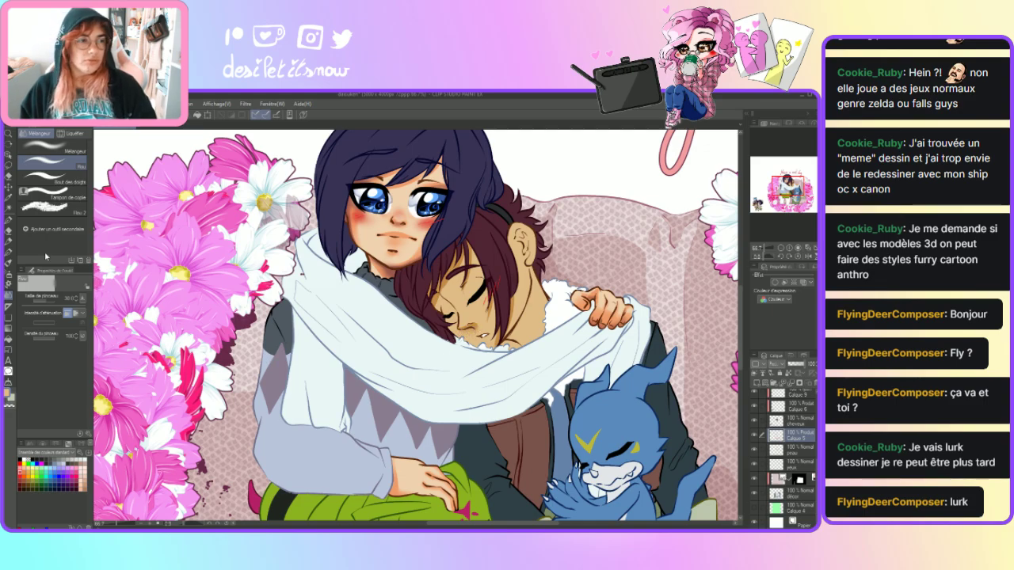
left_click(8, 230)
left_click(8, 220)
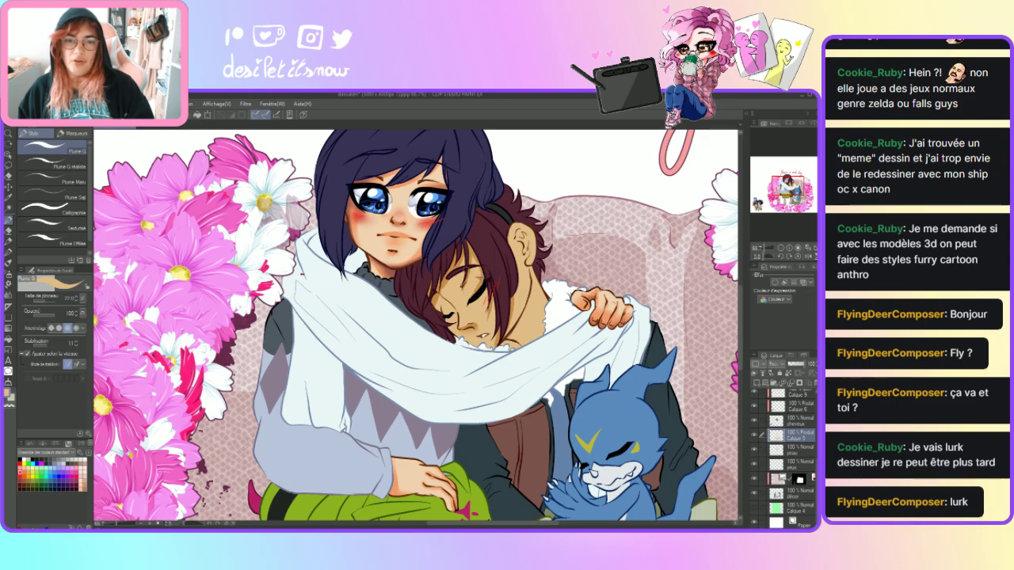
left_click(10, 286)
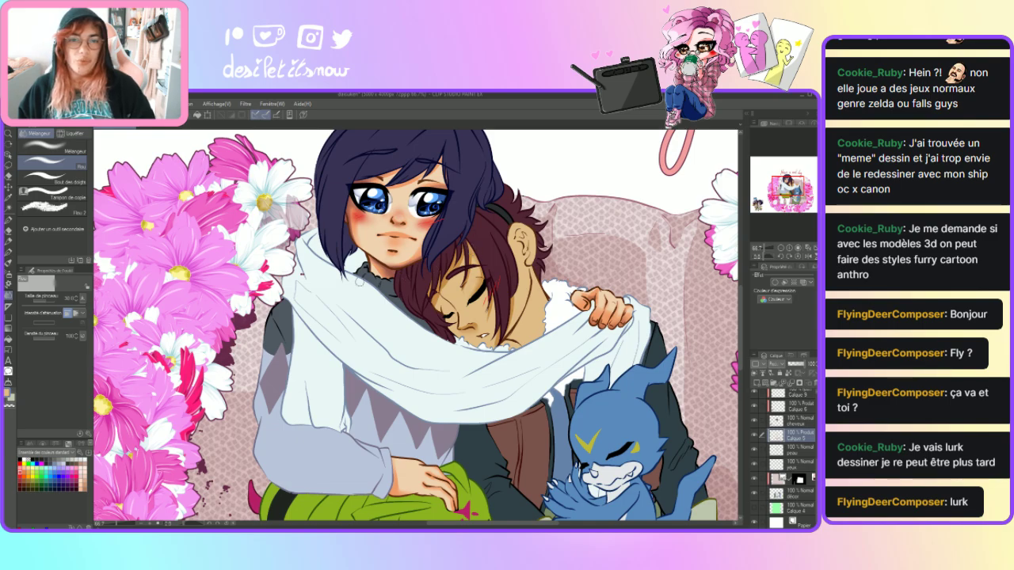
left_click(8, 226)
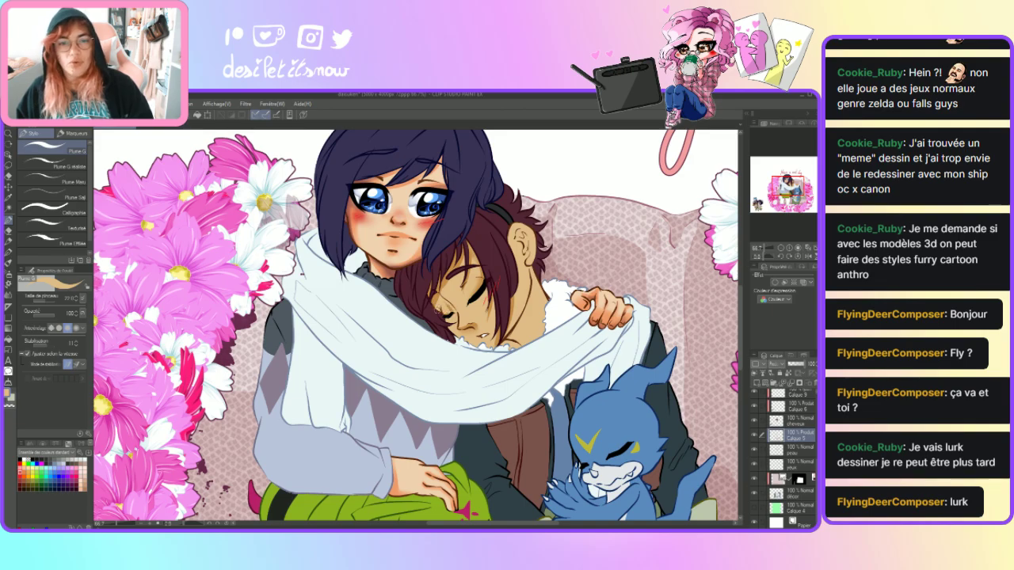
left_click(14, 299)
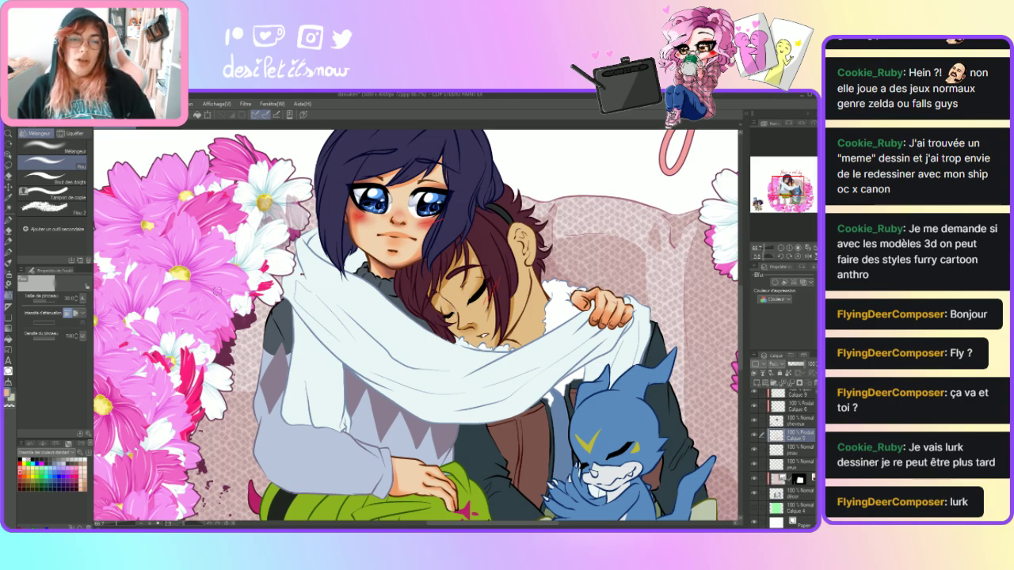
left_click(9, 220)
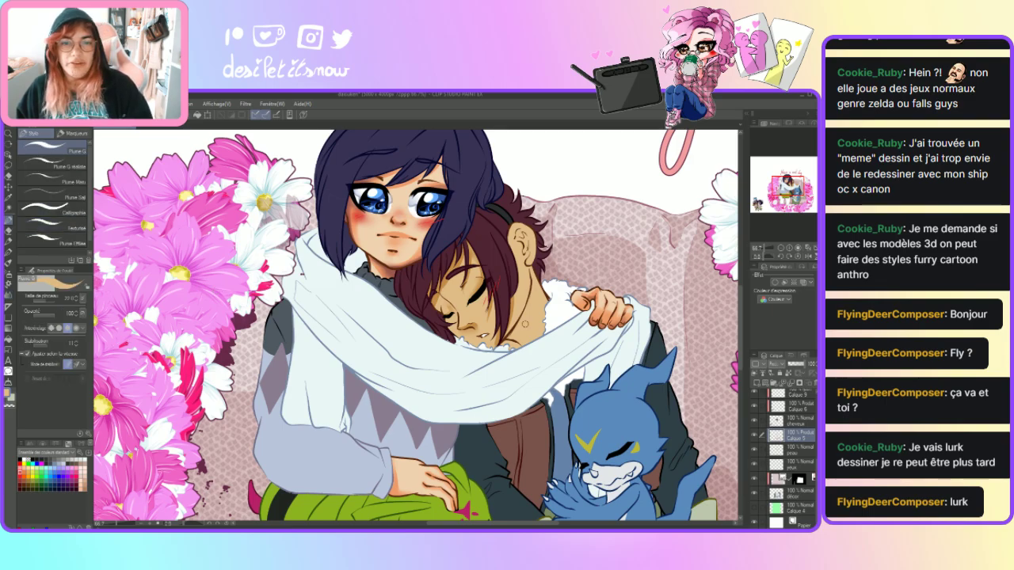
- Shade around the brown-haired character's mouth and chin with Plume G, blend with Flou and trim with the Dur eraser
mouse_move(482, 336)
left_mouse_down()
mouse_move(474, 339)
mouse_move(485, 348)
left_mouse_up()
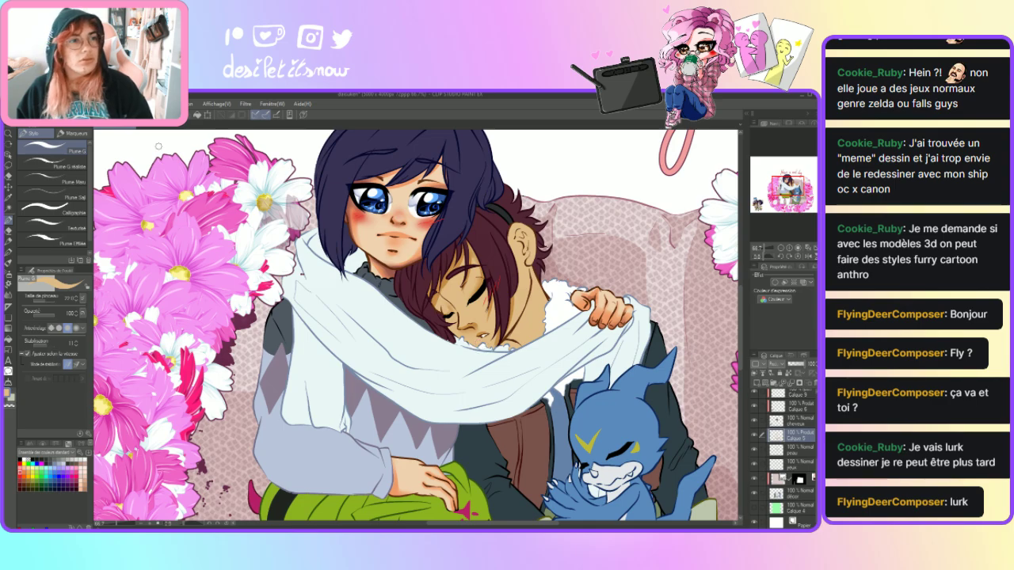
left_click_drag(489, 348, 476, 337)
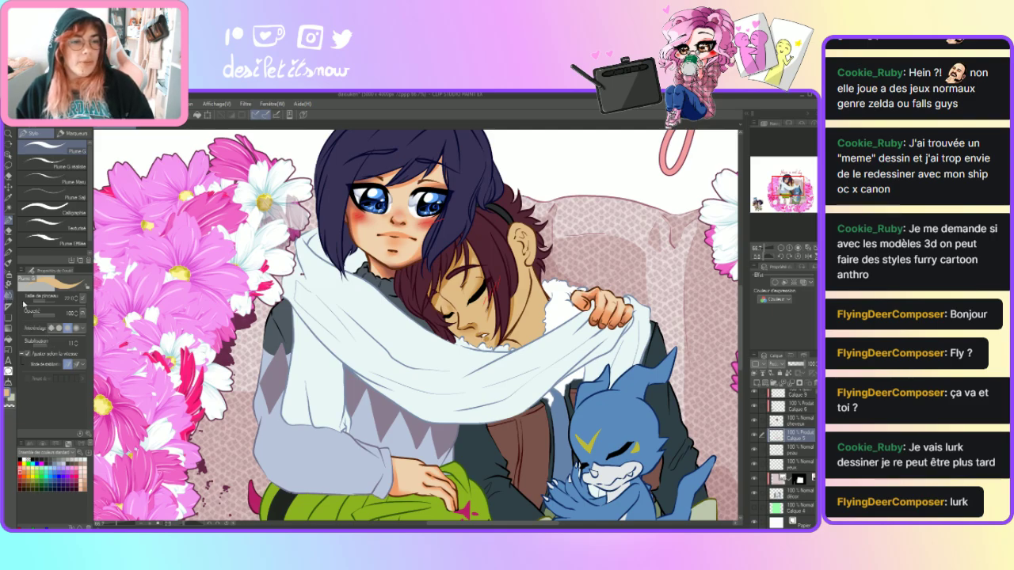
key("j")
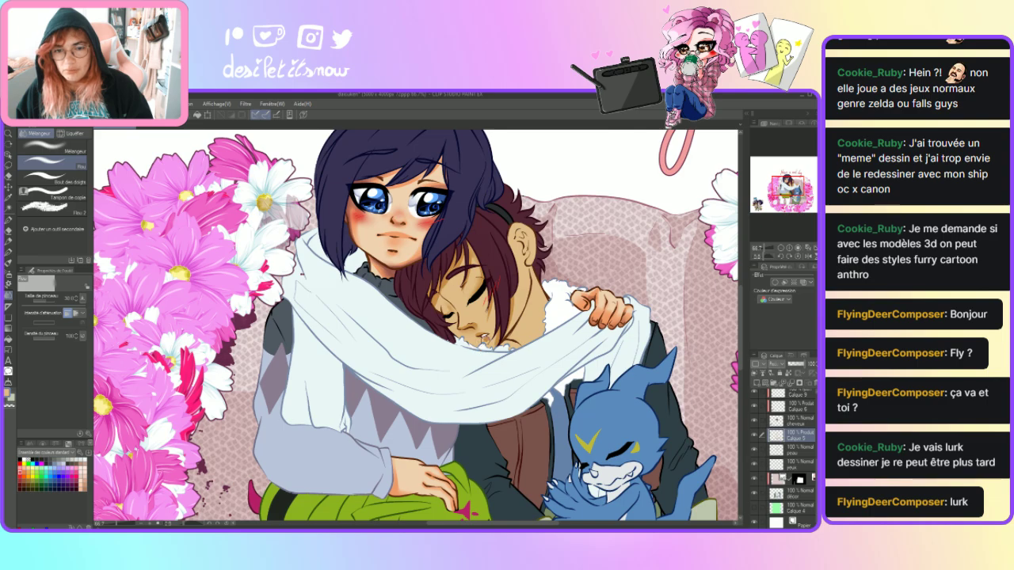
key("e")
left_click_drag(481, 341, 486, 338)
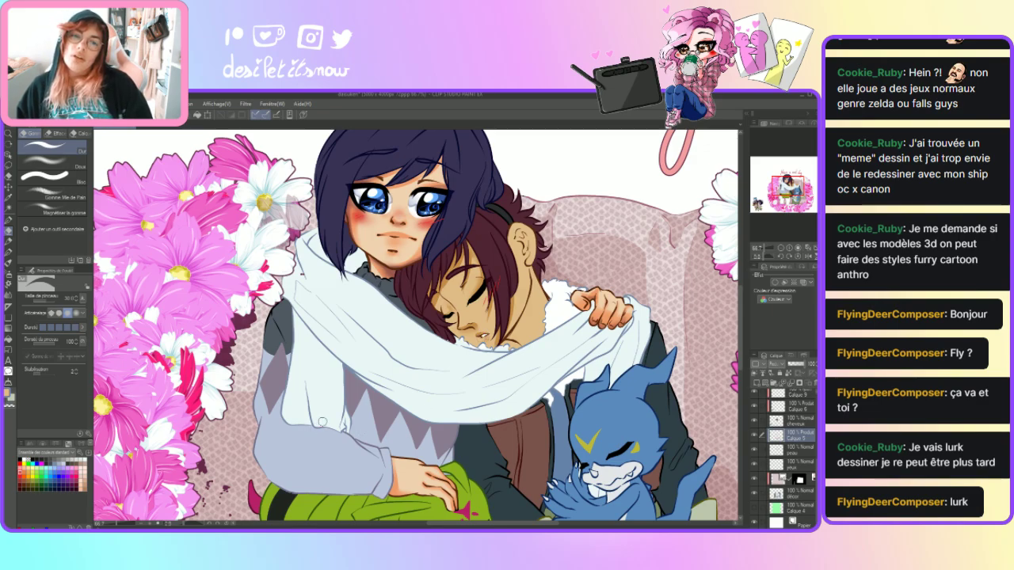
- Paint warm tan shadows inside the brown-haired character's ear and along the side of the face and neck with Plume G
left_click(9, 222)
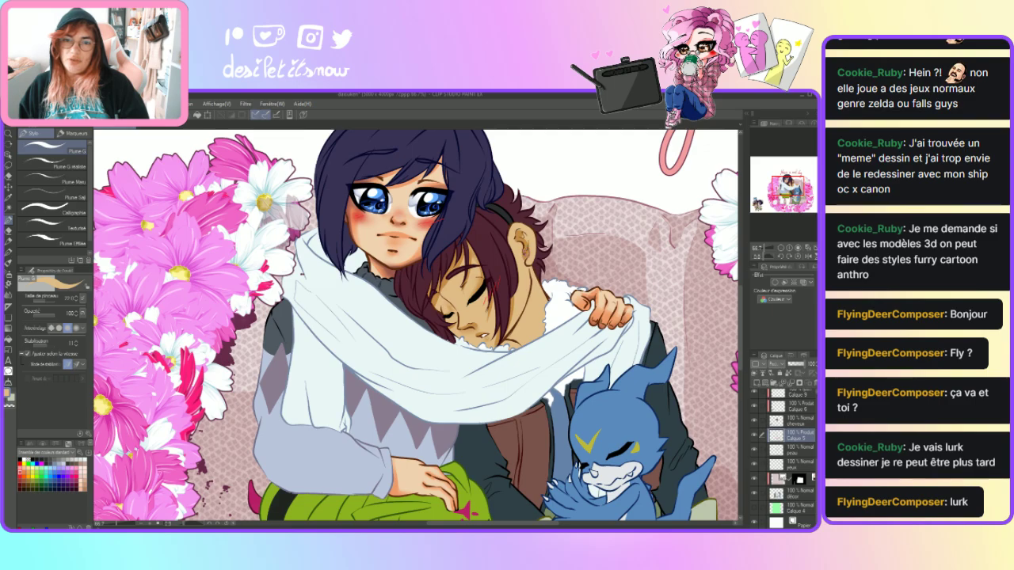
left_click_drag(528, 244, 523, 232)
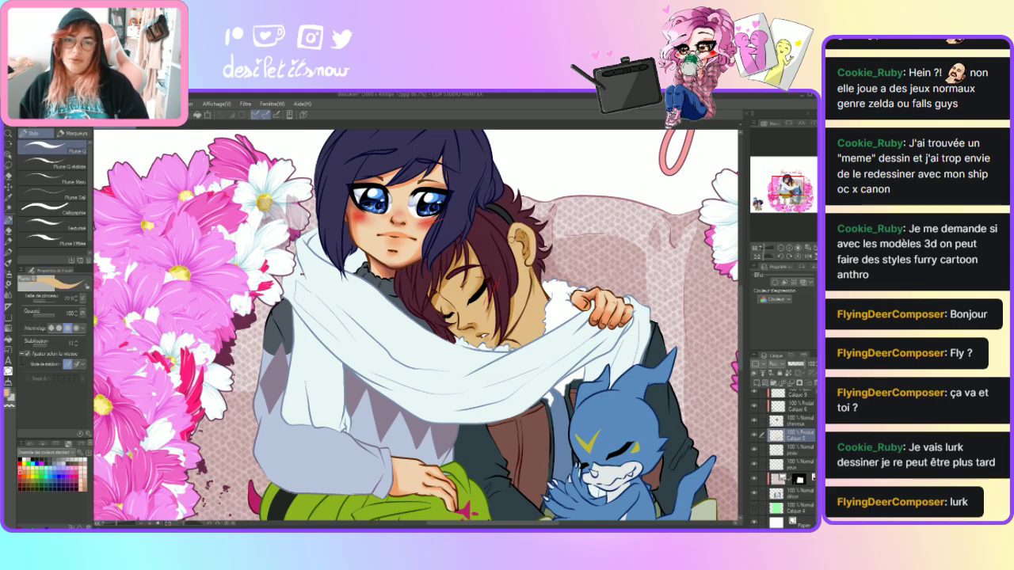
left_click_drag(511, 234, 519, 295)
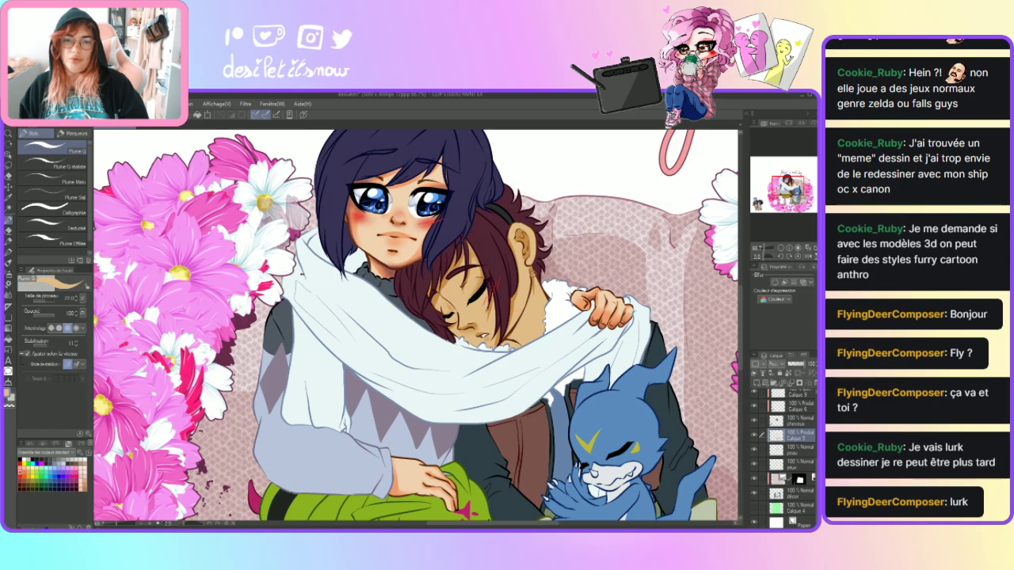
left_click_drag(534, 271, 520, 347)
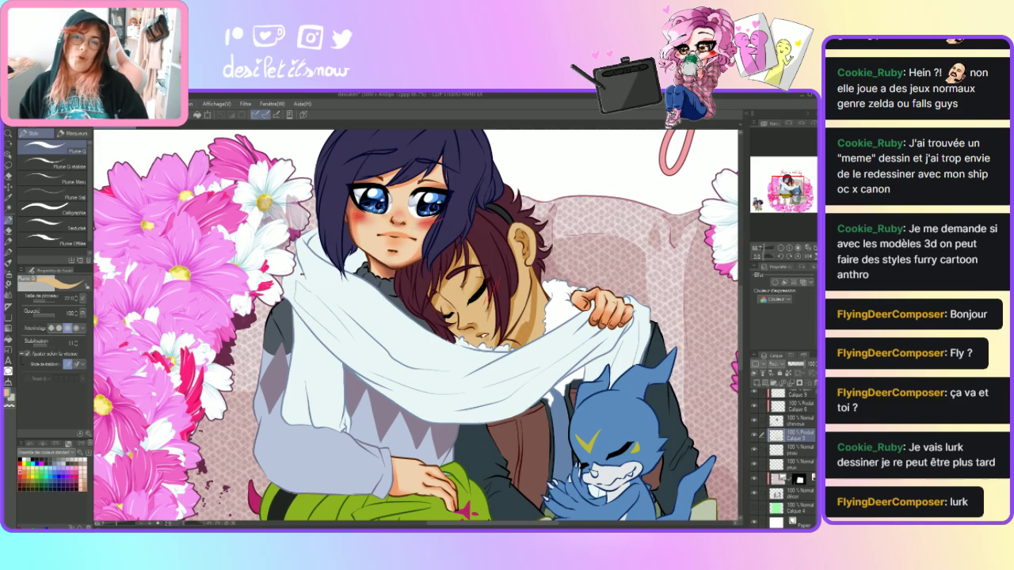
left_click_drag(531, 343, 544, 301)
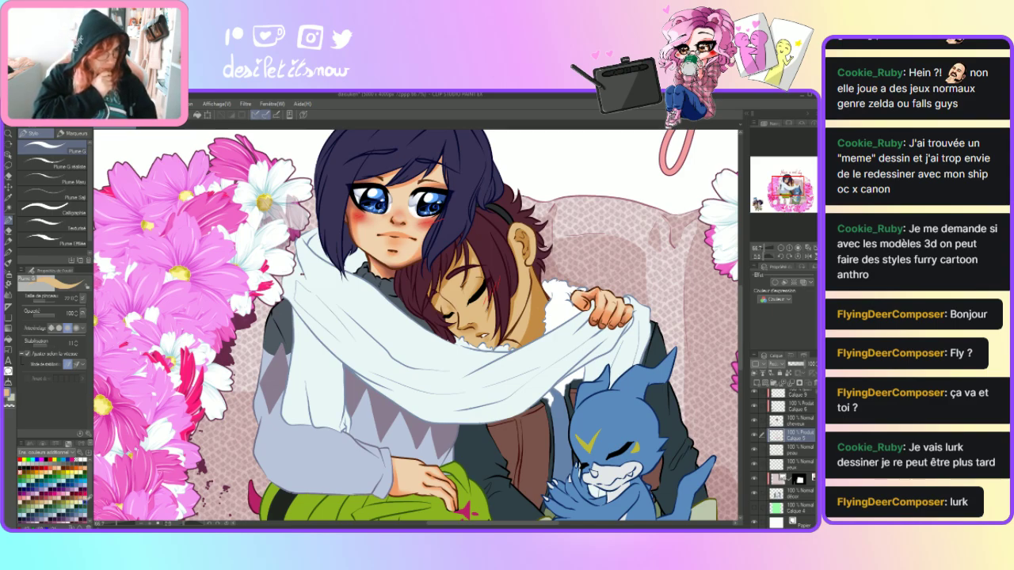
- Choose a muted pinkish brown from the additional colour set and layer deeper shadows on the brown-haired character's neck
scroll(90, 504, "down", 3)
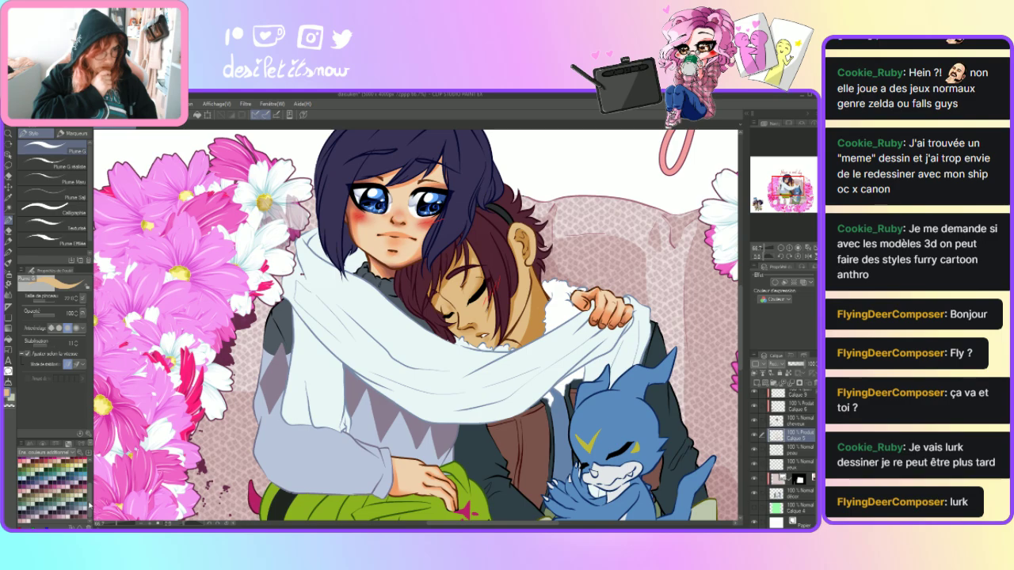
left_click(75, 492)
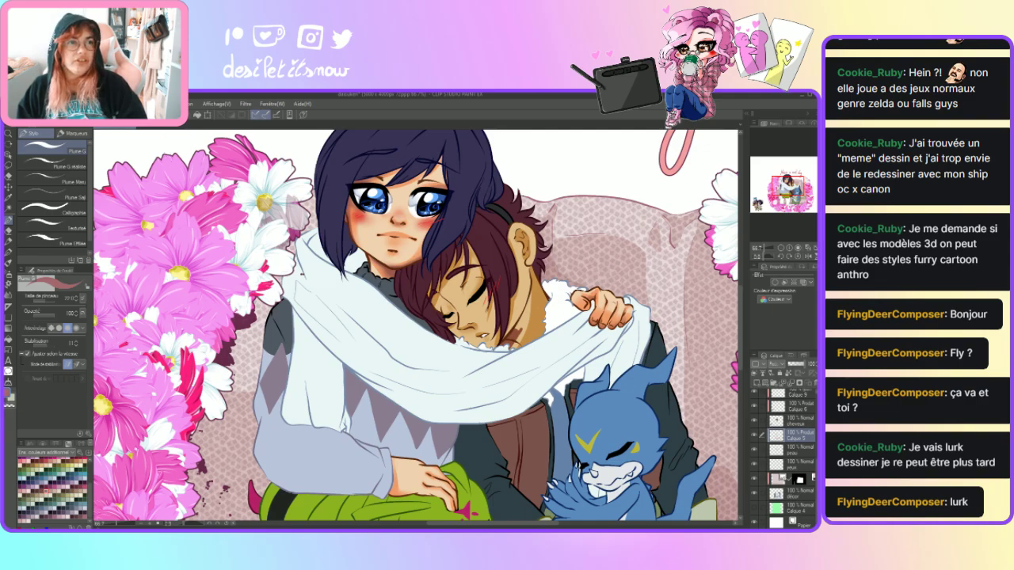
left_click(49, 489)
mouse_move(512, 329)
left_mouse_down()
mouse_move(515, 345)
mouse_move(500, 352)
left_mouse_up()
mouse_move(527, 317)
left_mouse_down()
mouse_move(515, 348)
mouse_move(527, 296)
left_mouse_up()
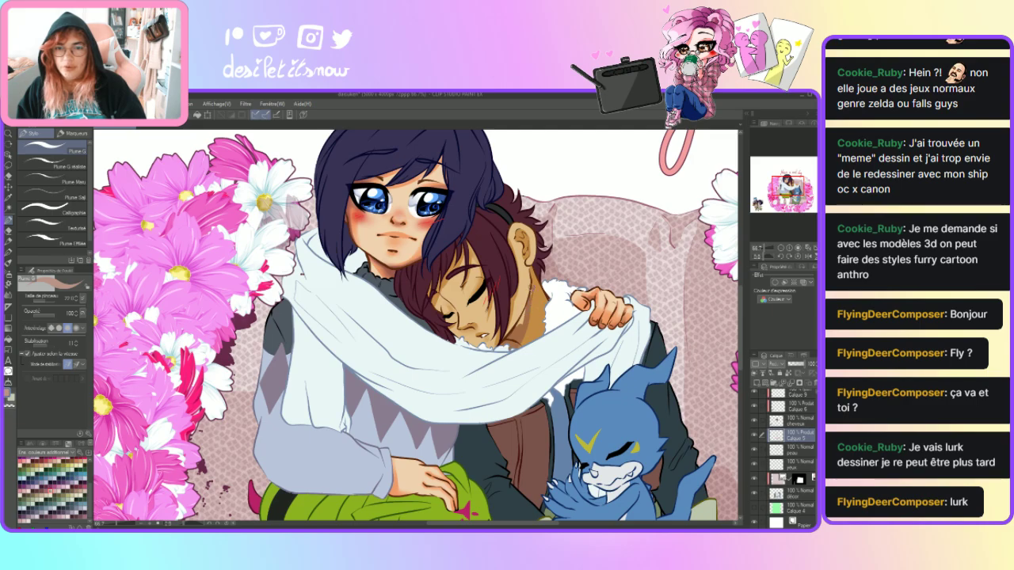
left_click_drag(531, 320, 532, 282)
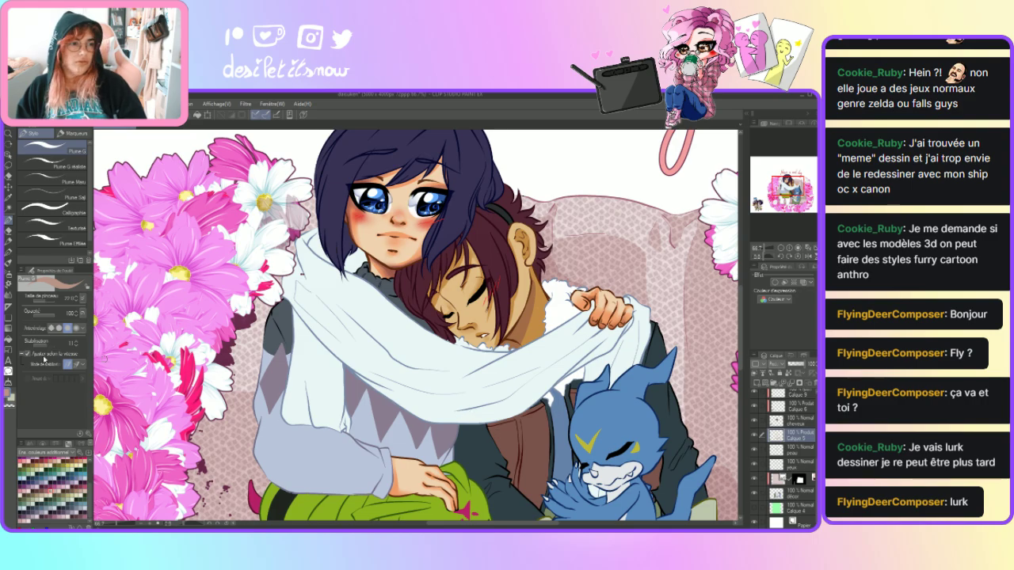
- Smooth the neck shadow with Flou, add a darker muted red Plume G pass under the jaw and blend it
key("j")
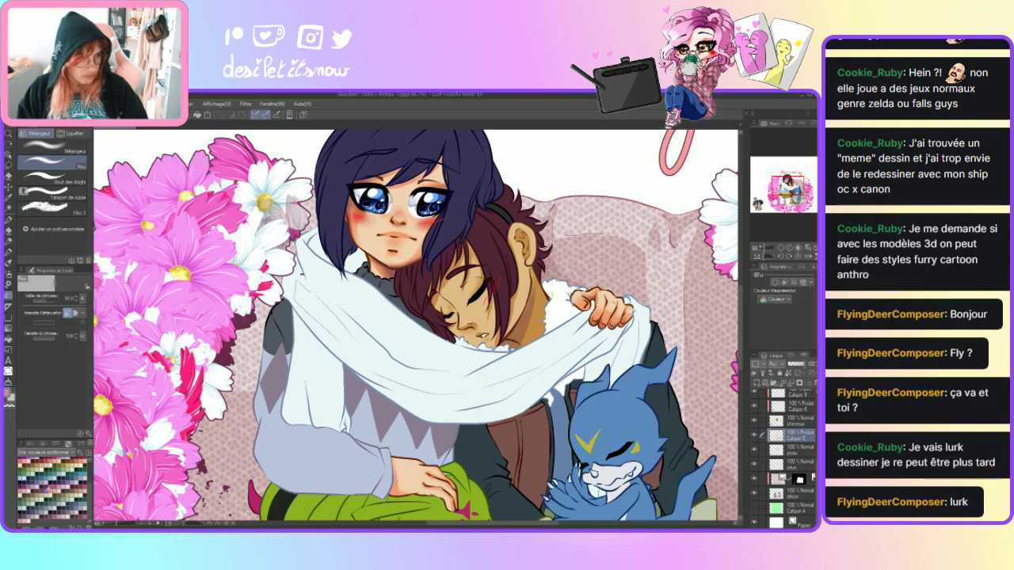
left_click(8, 220)
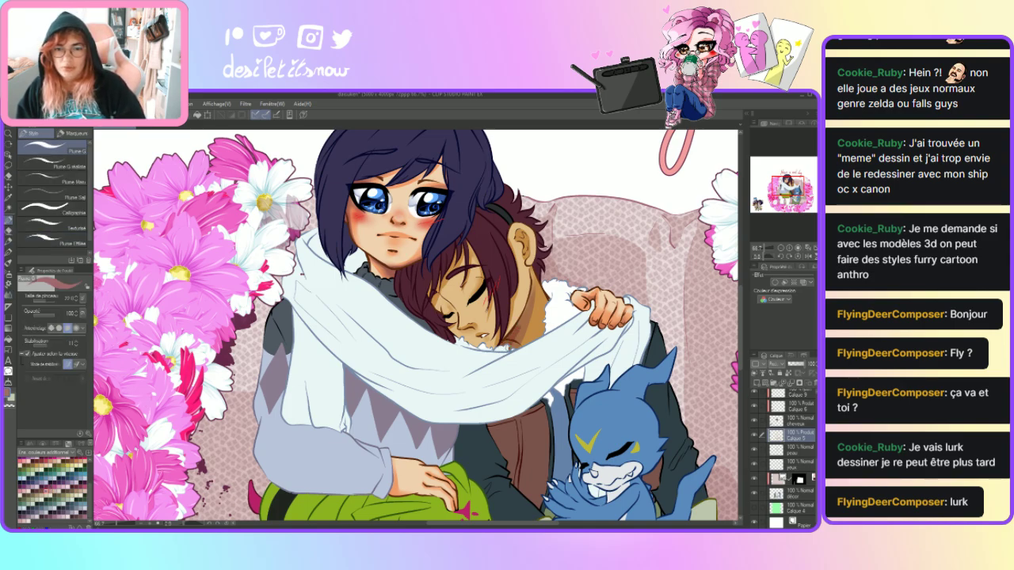
left_click_drag(517, 342, 529, 299)
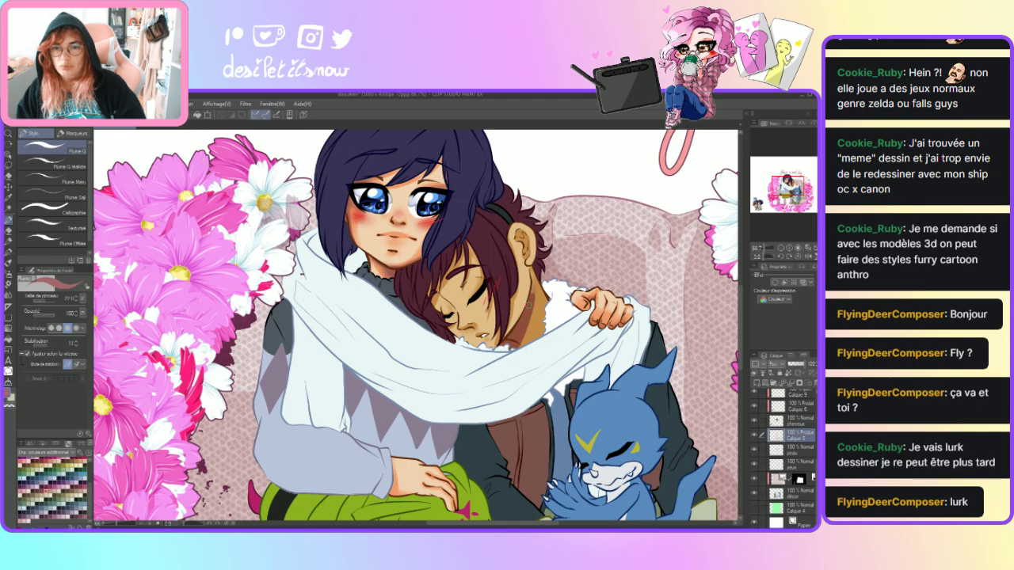
key("j")
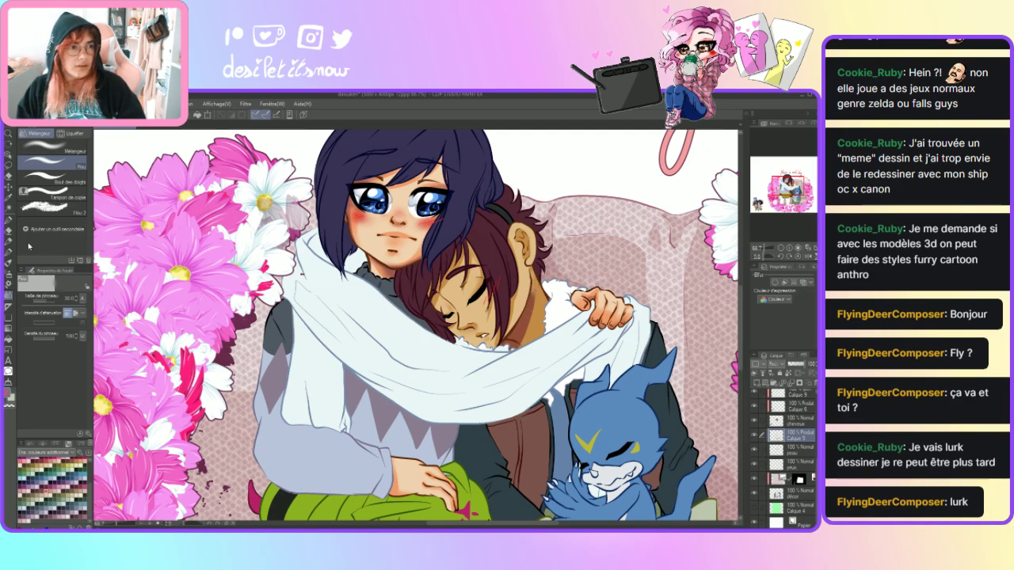
- Touch up the brown-haired character's skin shading with Plume G, trimming with the transparent colour and softening it with Flou
left_click(8, 220)
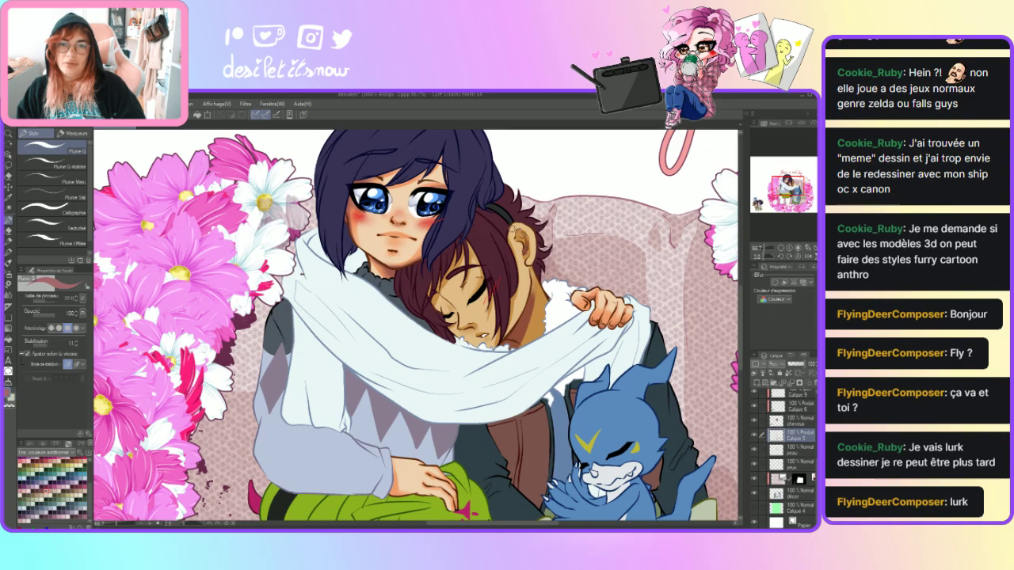
key("j")
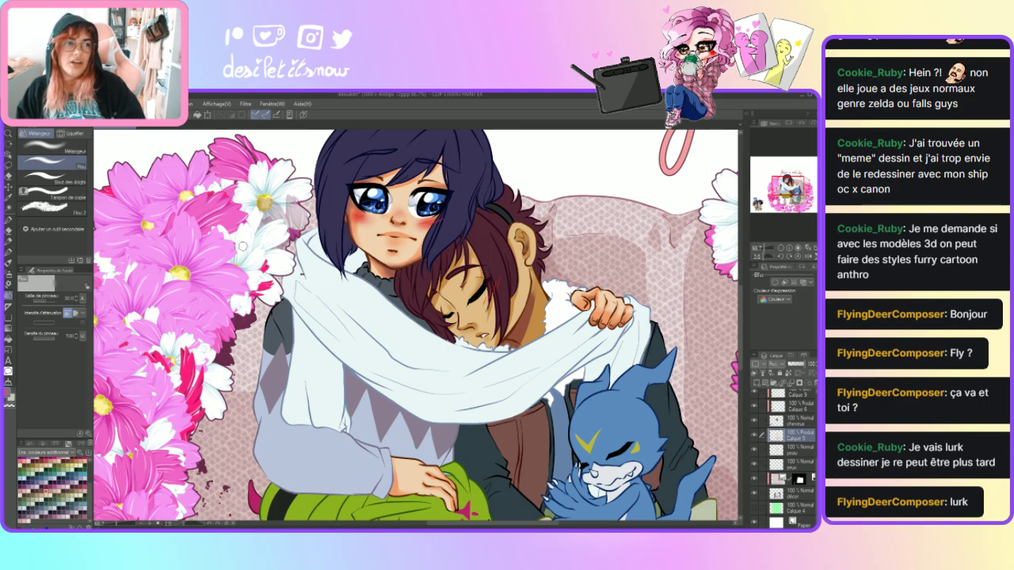
left_click(7, 220)
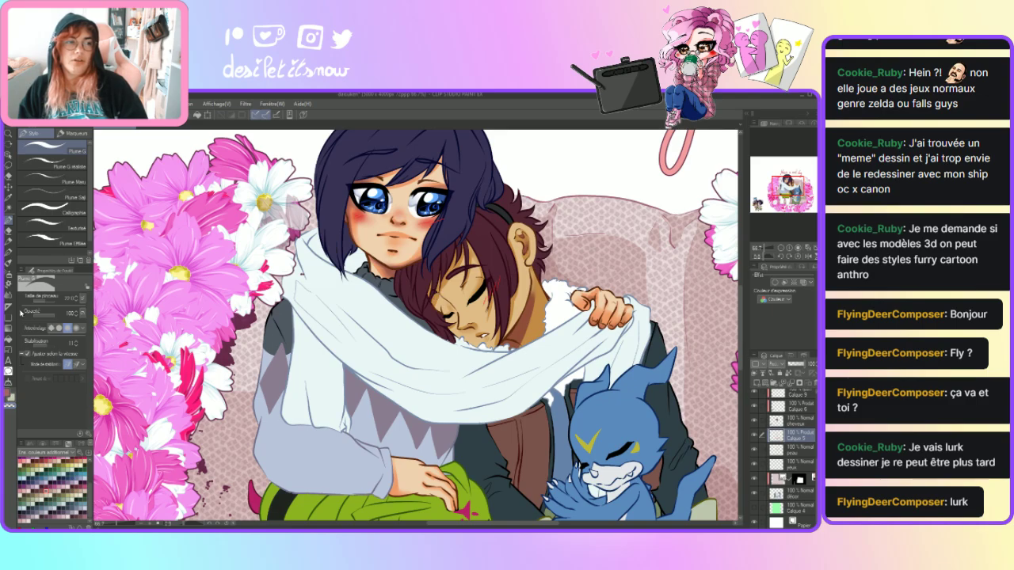
left_click(7, 298)
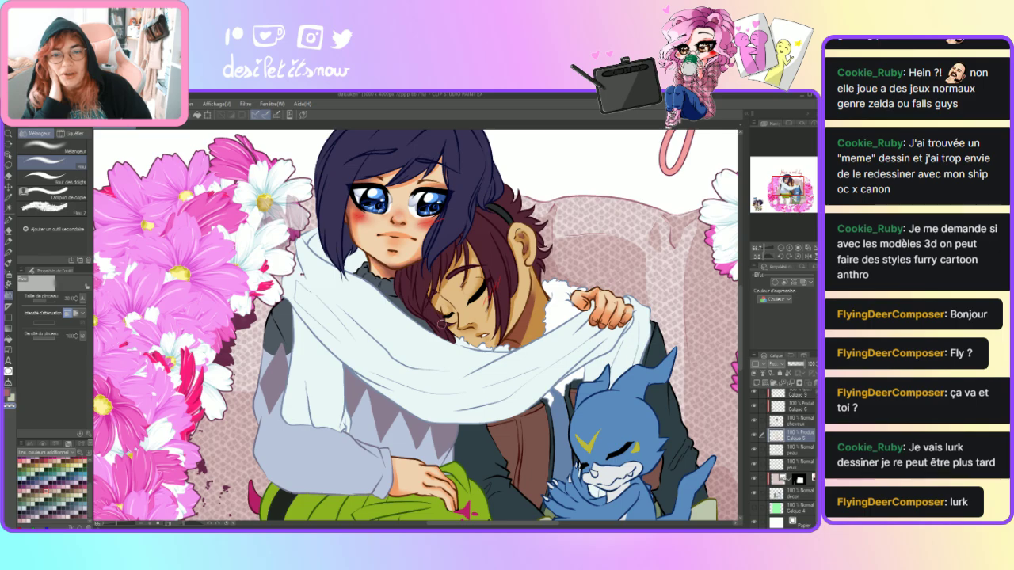
left_click(10, 222)
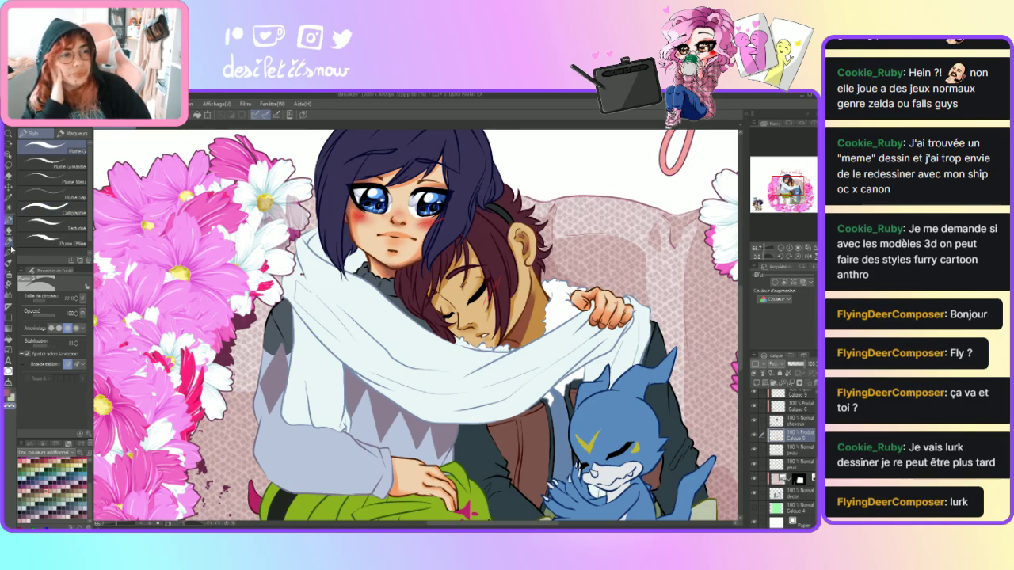
- Airbrush soft reddish shading on the brown-haired character's neck with Doux, and add red blush on the cheeks using the standard colour set
left_click(8, 277)
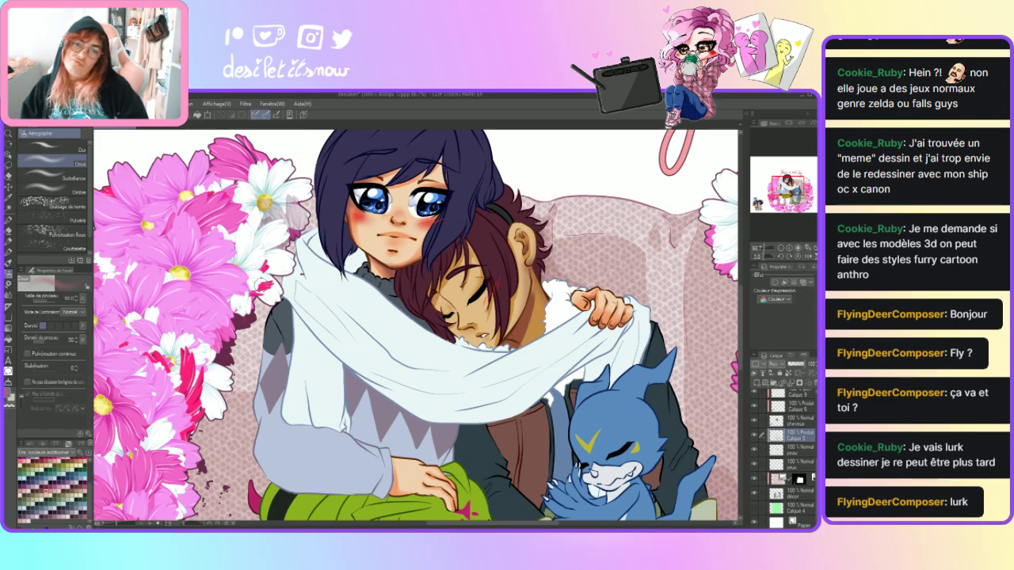
left_click_drag(539, 279, 511, 329)
mouse_move(530, 290)
left_mouse_down()
mouse_move(537, 270)
mouse_move(515, 324)
left_mouse_up()
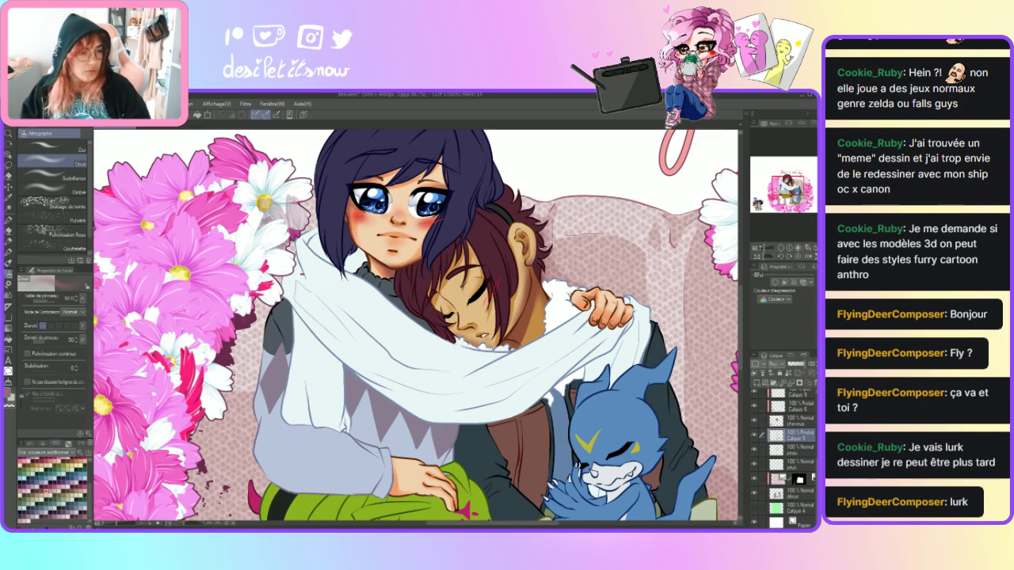
left_click(48, 452)
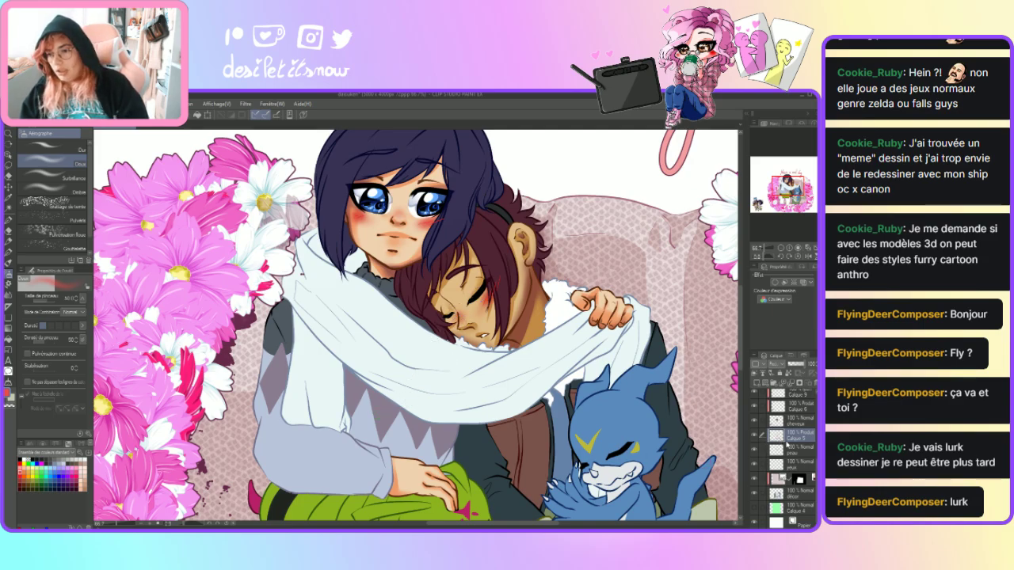
- On layer Calque 10, paint light peach highlights around the blue-haired character's mouth with Plume G, trimming them with the Dur eraser
scroll(816, 471, "up", 3)
scroll(814, 424, "up", 5)
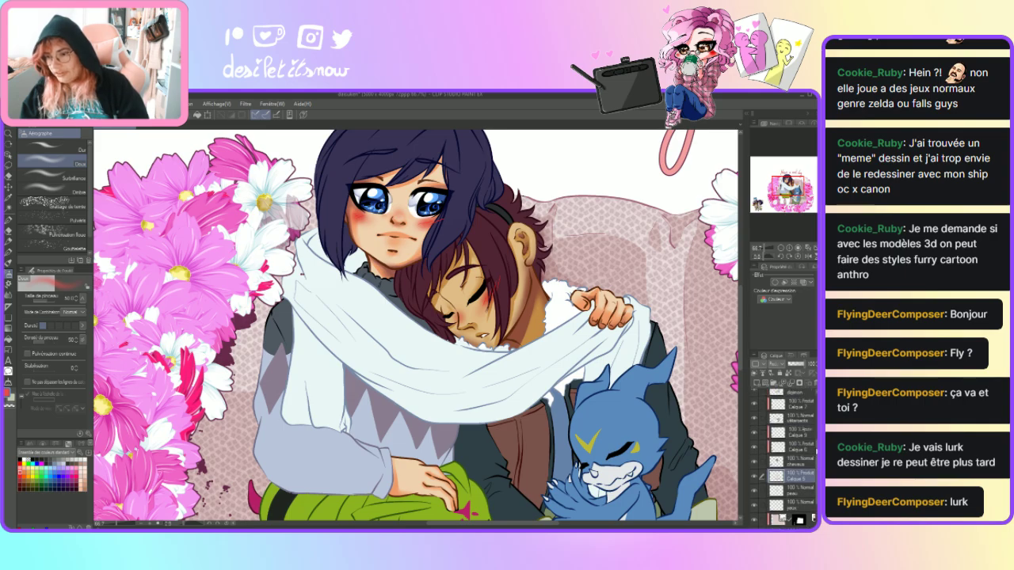
scroll(815, 424, "up", 4)
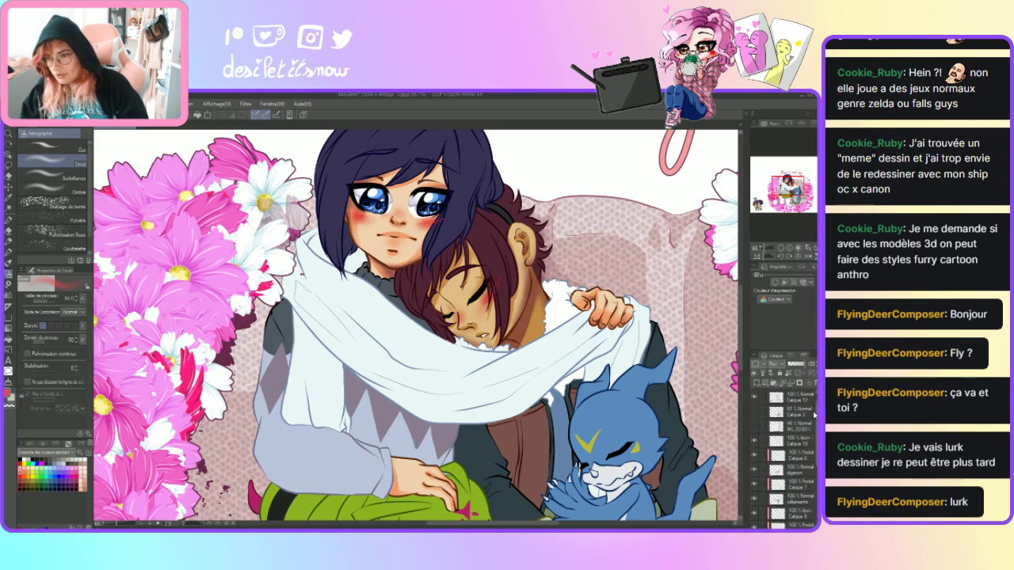
left_click(784, 442)
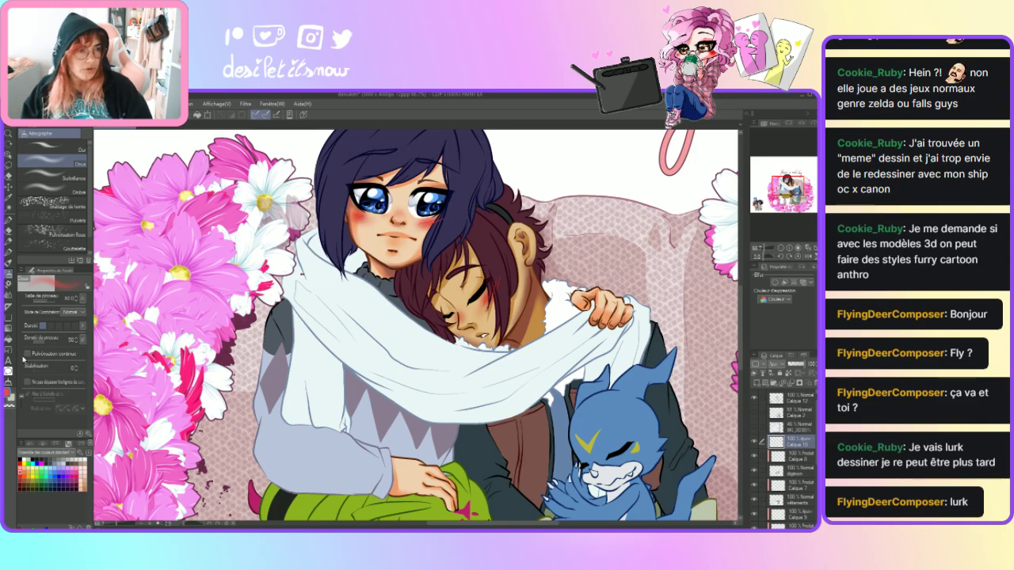
left_click(9, 199)
key("x")
left_click(8, 221)
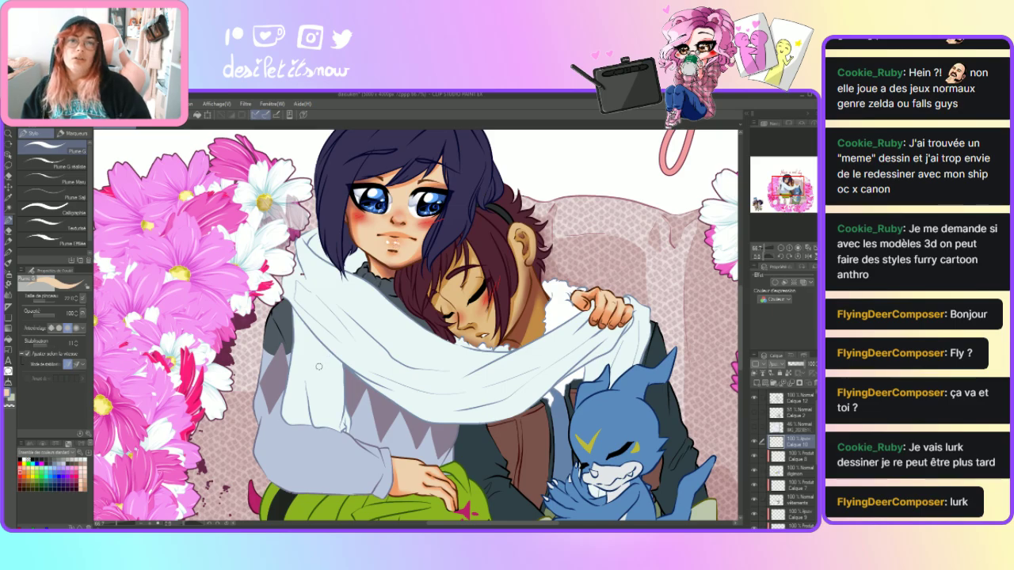
key("e")
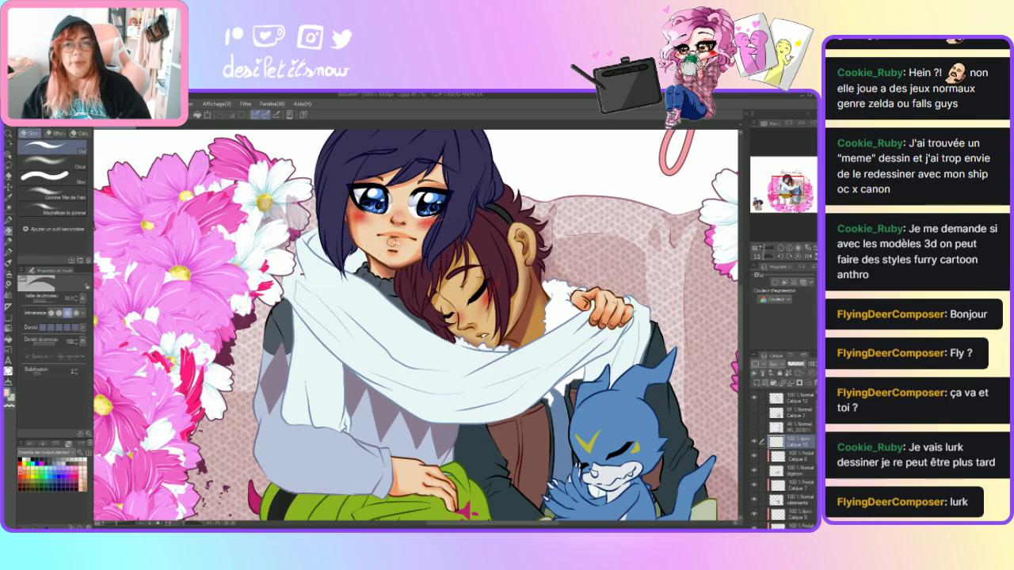
key("p")
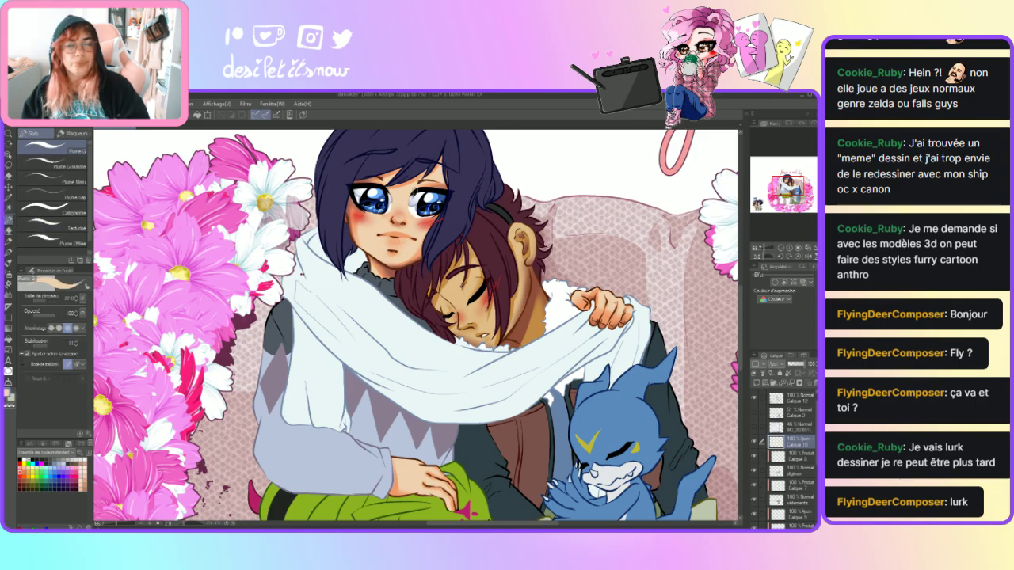
- Switch to Plume G réaliste and add fine highlights to the blue-haired character's face, cleaning up near the mouth with the Dur eraser
left_click(60, 166)
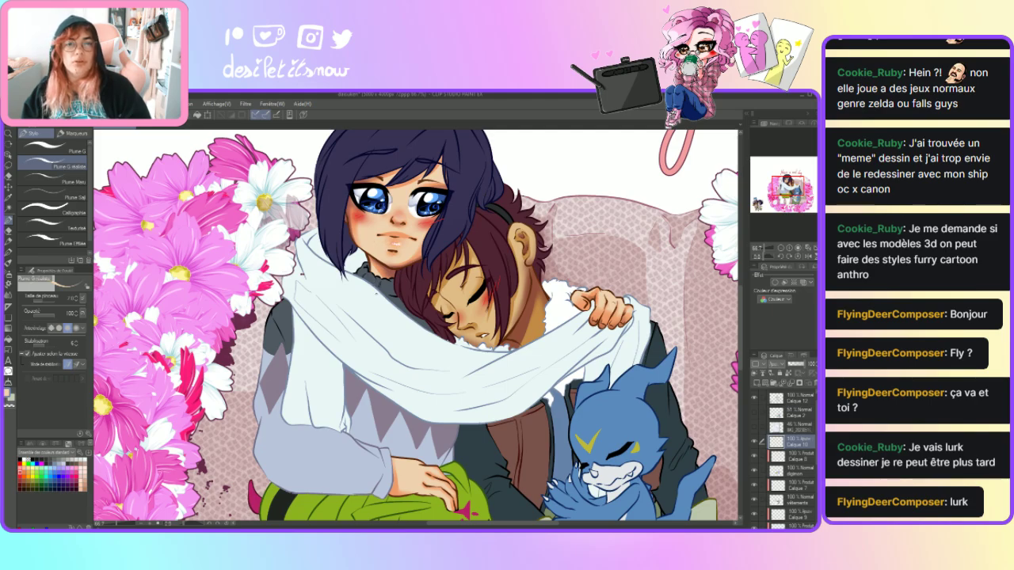
left_click(55, 148)
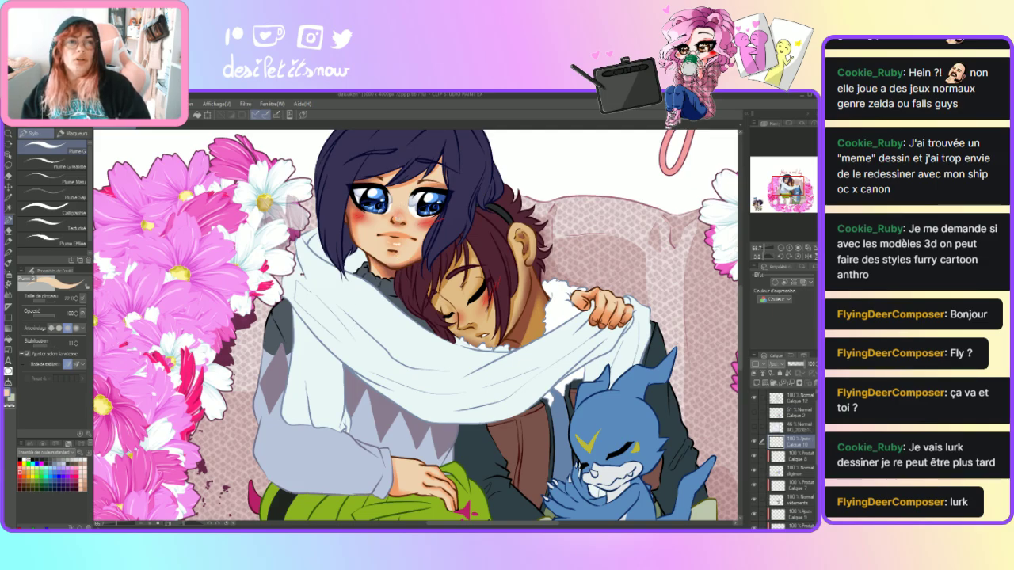
left_click(56, 167)
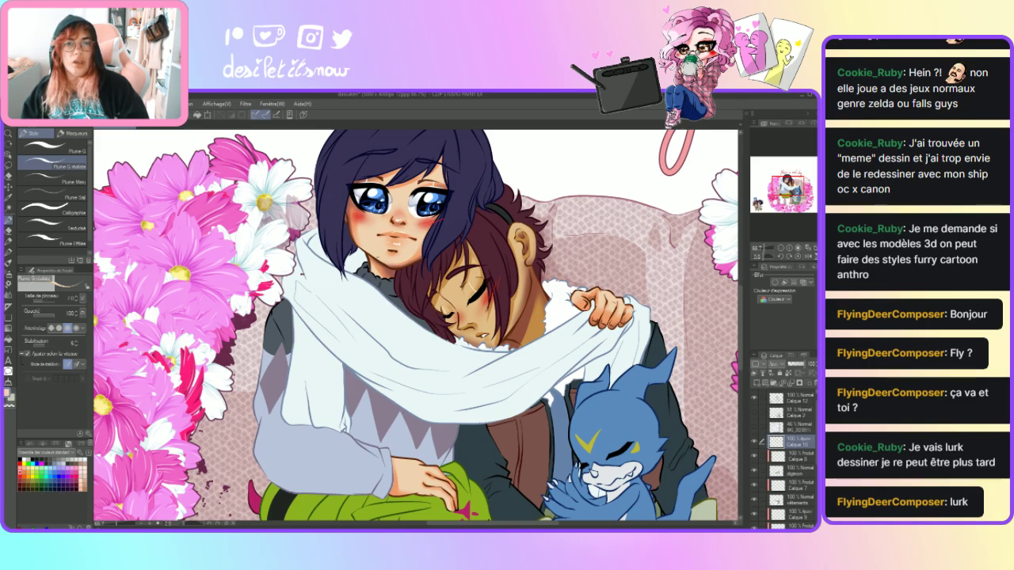
key("e")
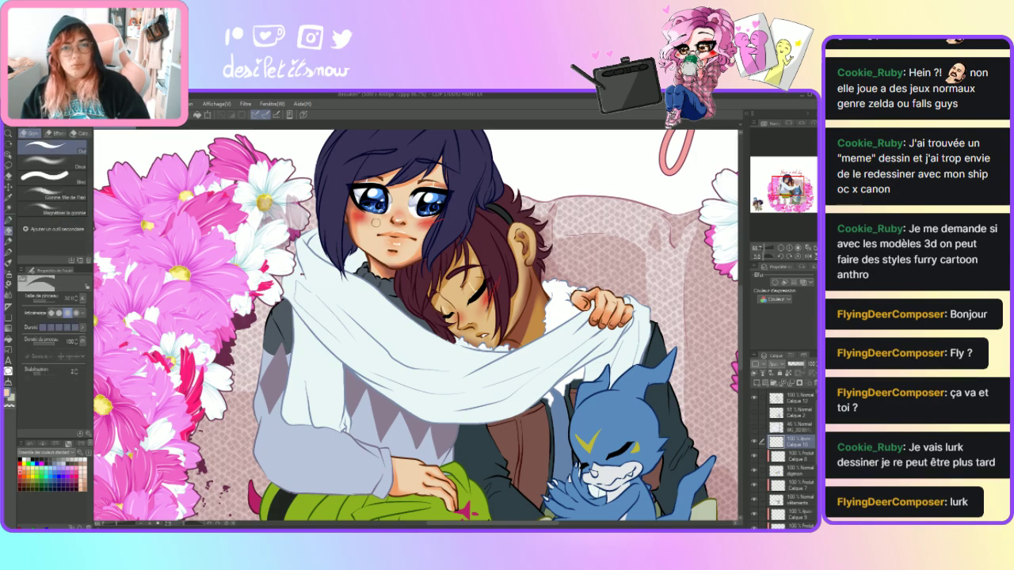
left_click_drag(387, 230, 390, 233)
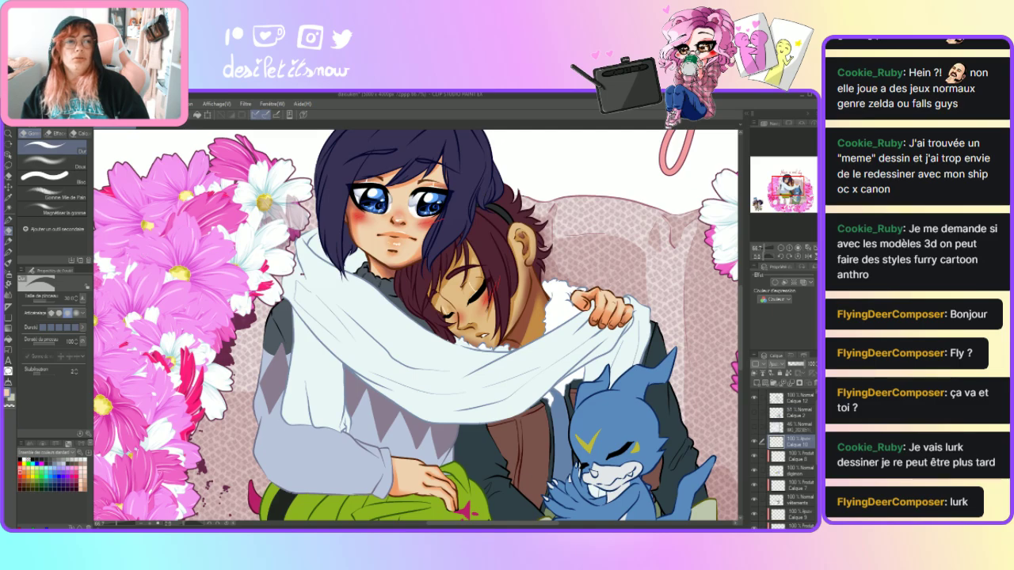
key("p")
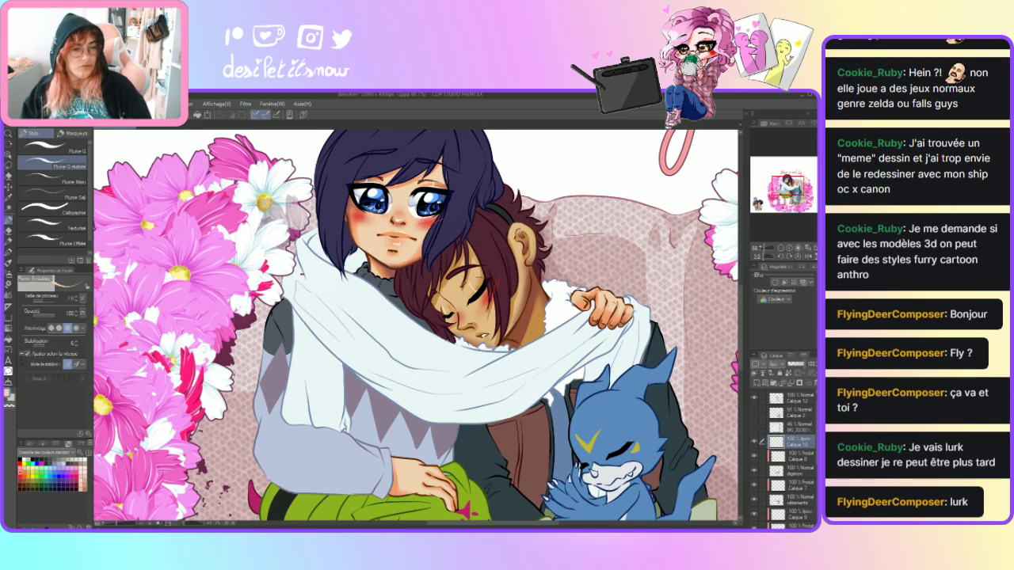
- Add fine light highlights to the brown-haired character's face and the hand on the scarf with Plume G réaliste
key("ctrl+plus")
key("ctrl+plus")
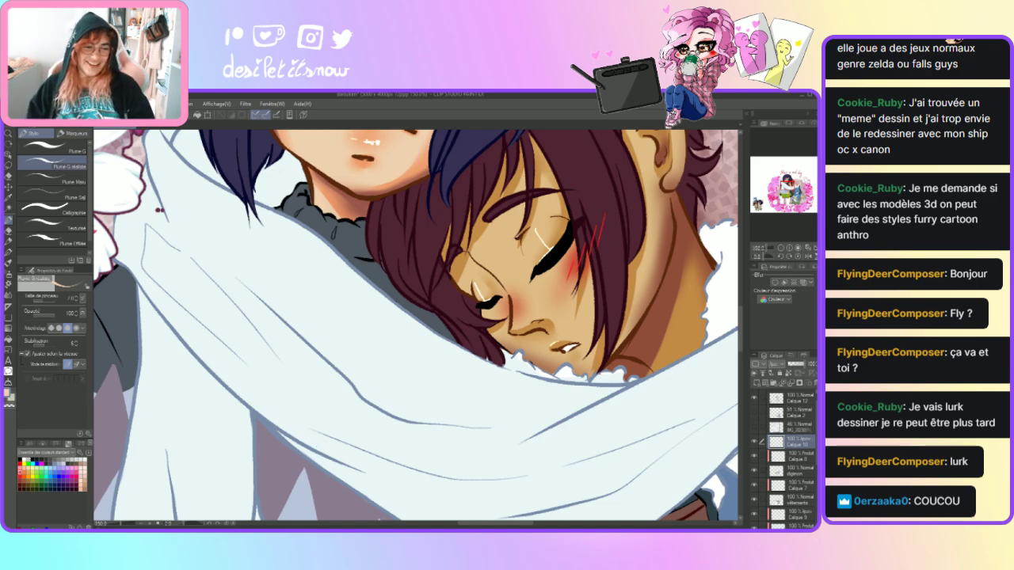
left_click(141, 523)
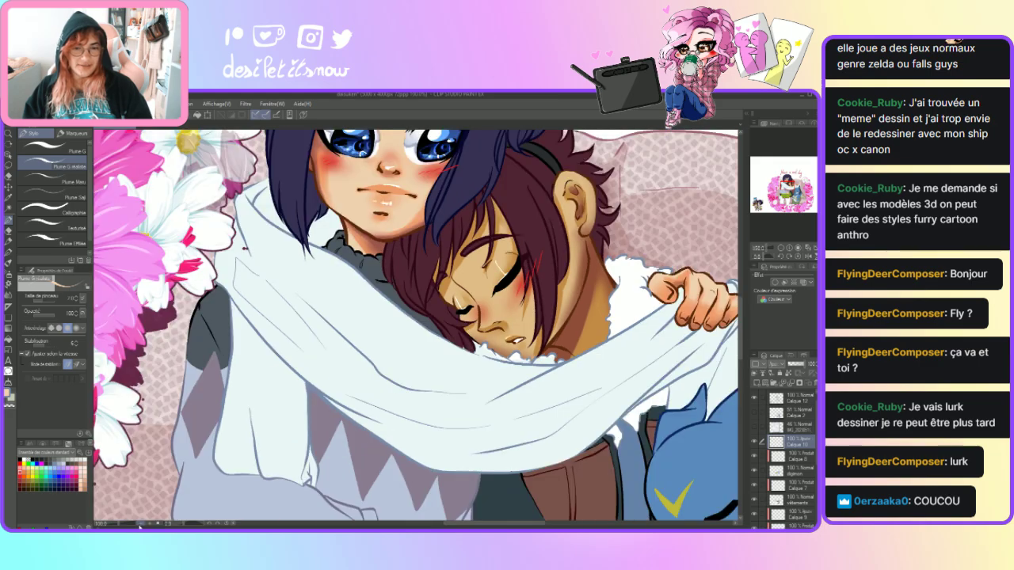
left_click(141, 523)
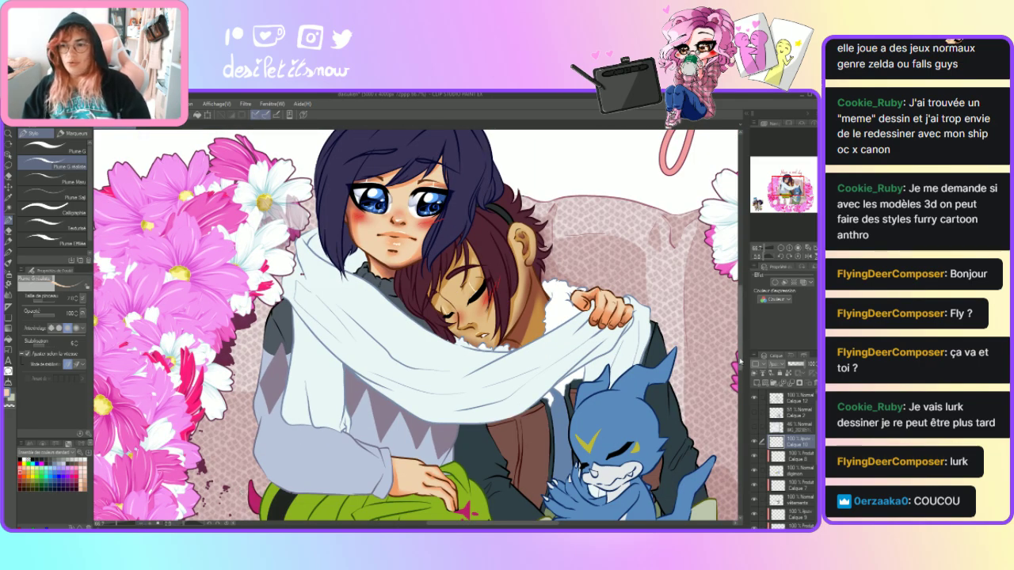
scroll(743, 371, "down", 2)
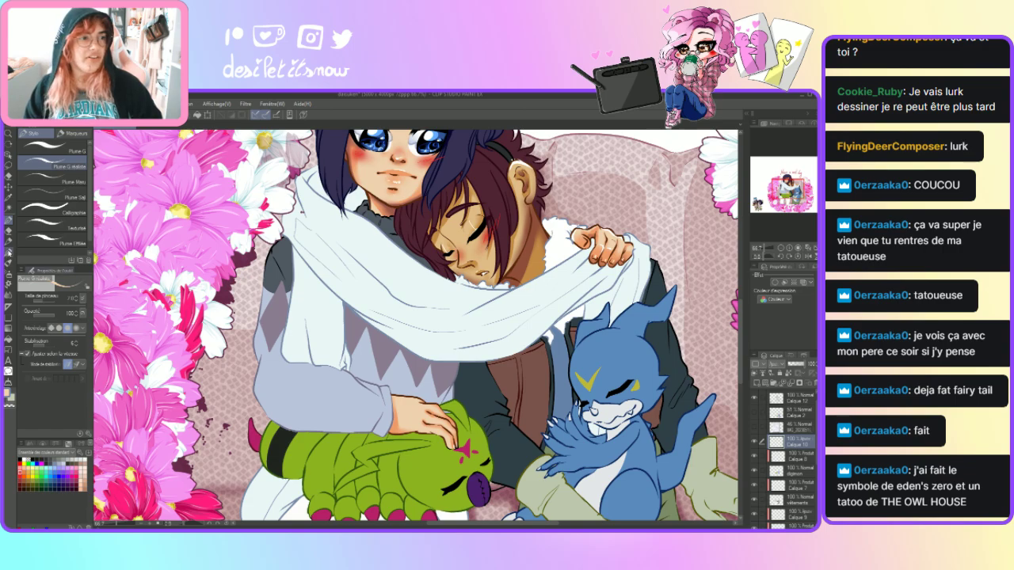
key("e")
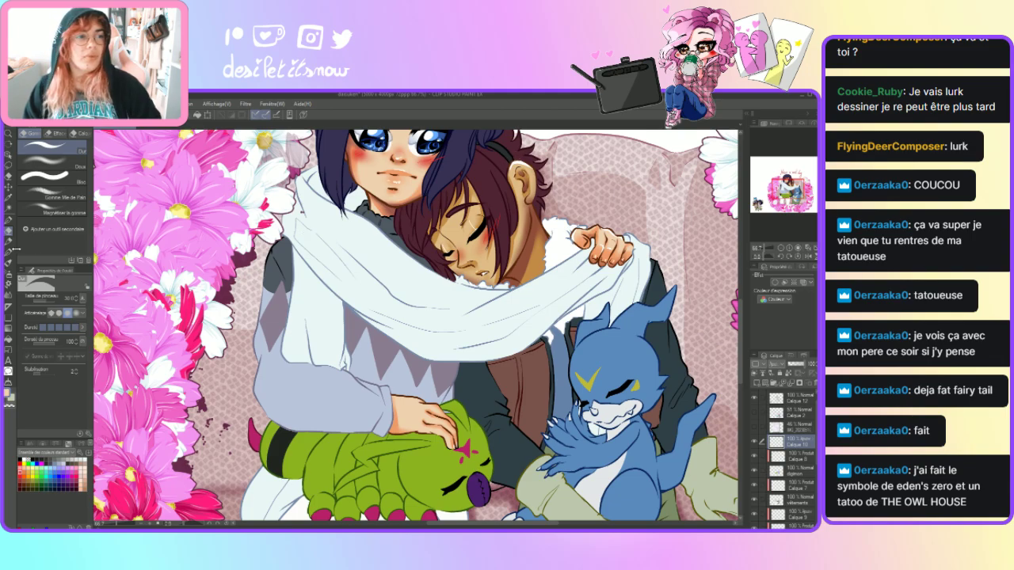
key("p")
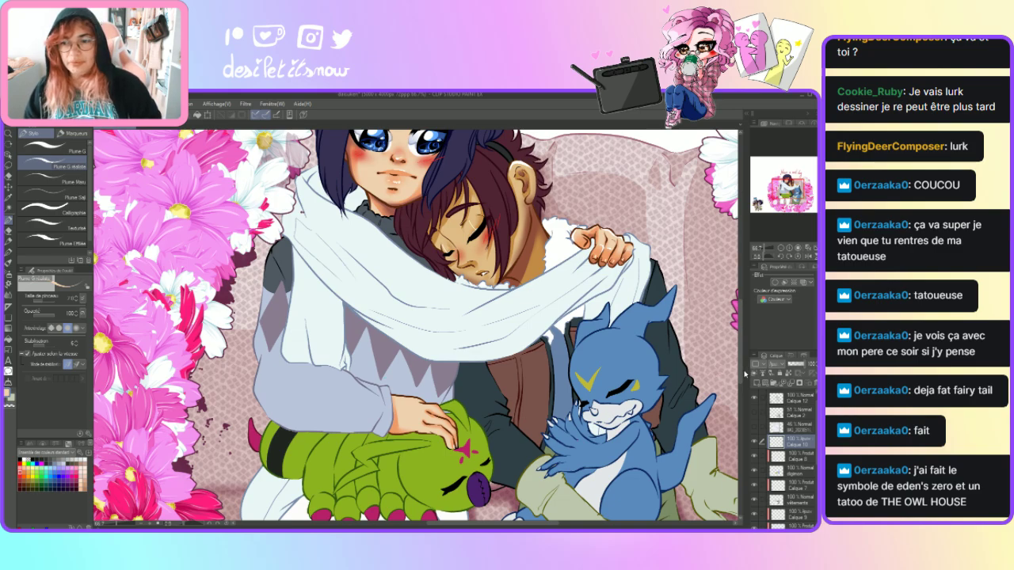
- Trim the highlights on the brown-haired character's forehead with the Dur eraser
scroll(740, 366, "up", 3)
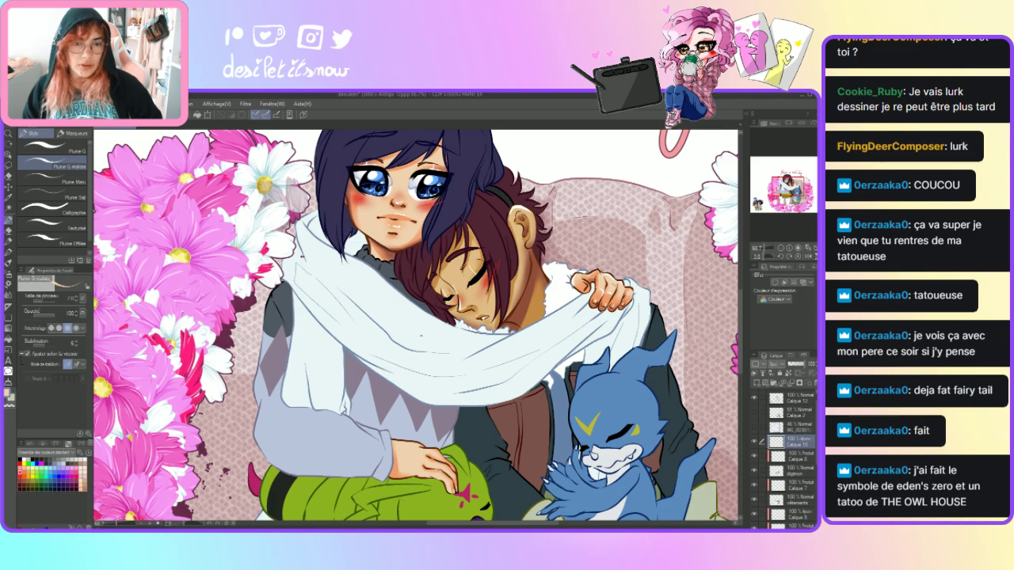
left_click(8, 230)
left_click_drag(448, 290, 447, 278)
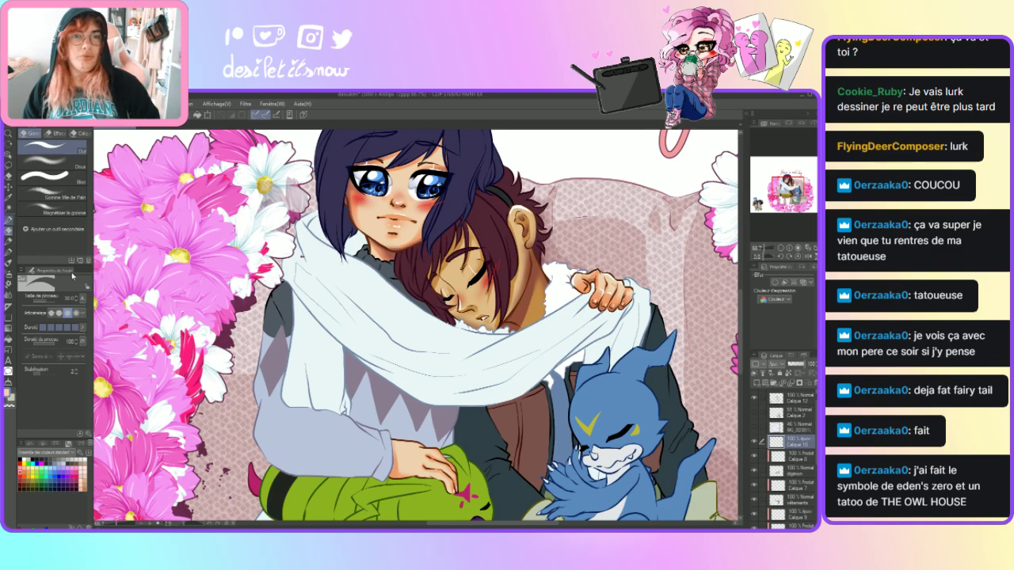
- Touch up the highlight along the blue-haired character's jaw with Plume G réaliste, trimming it with the Dur eraser
key("p")
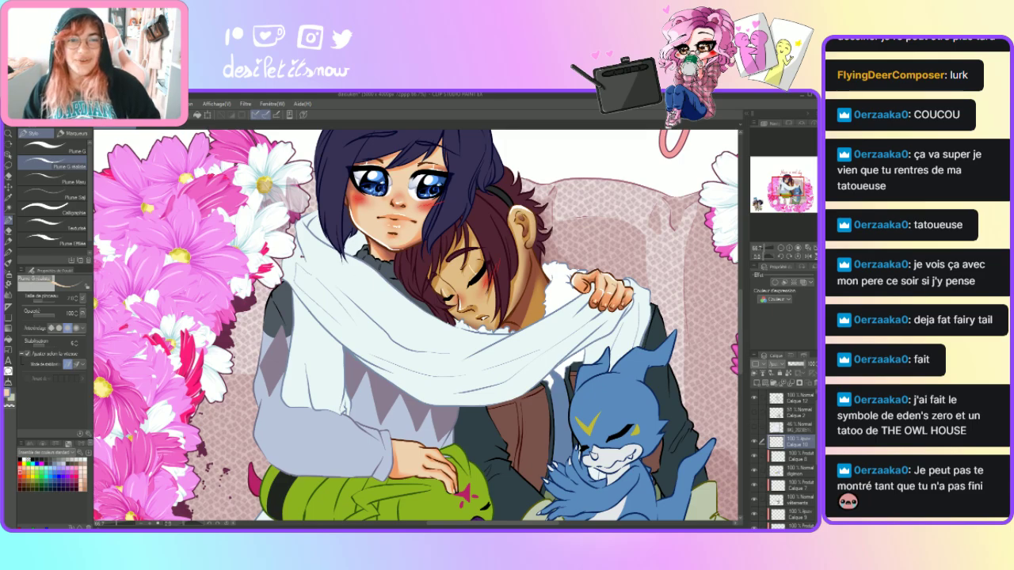
left_click_drag(371, 239, 370, 263)
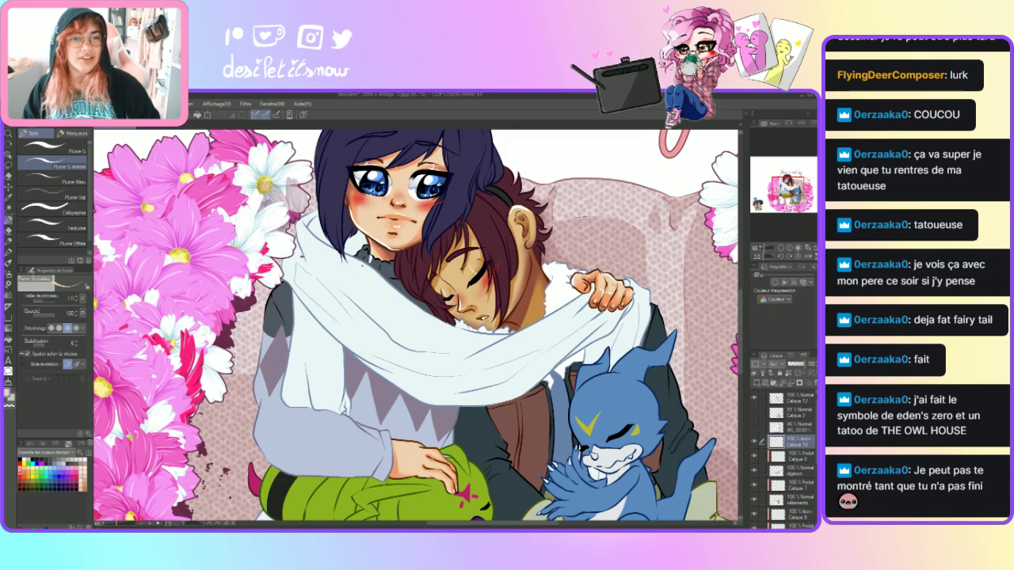
key("e")
left_click_drag(373, 265, 369, 257)
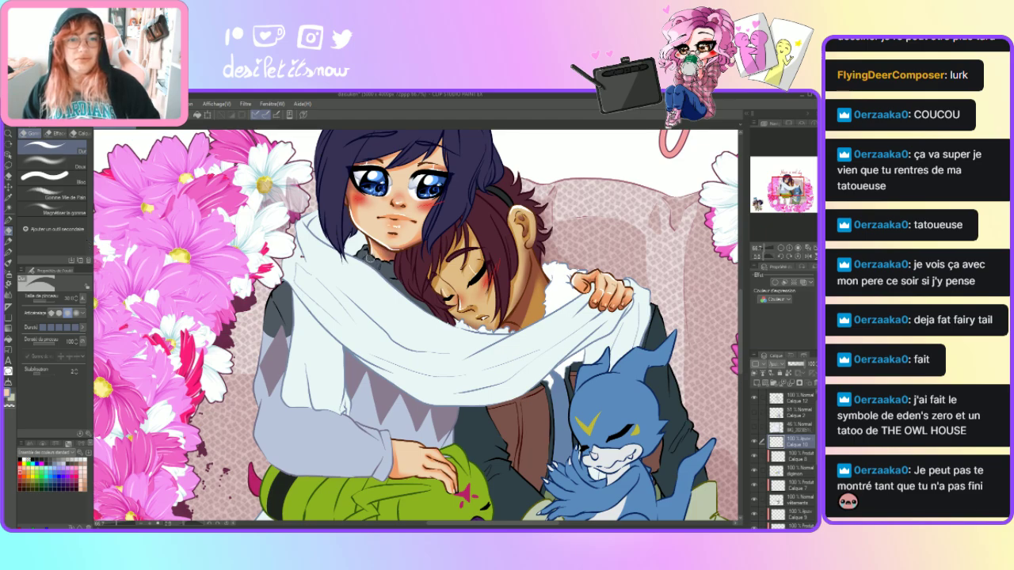
key("p")
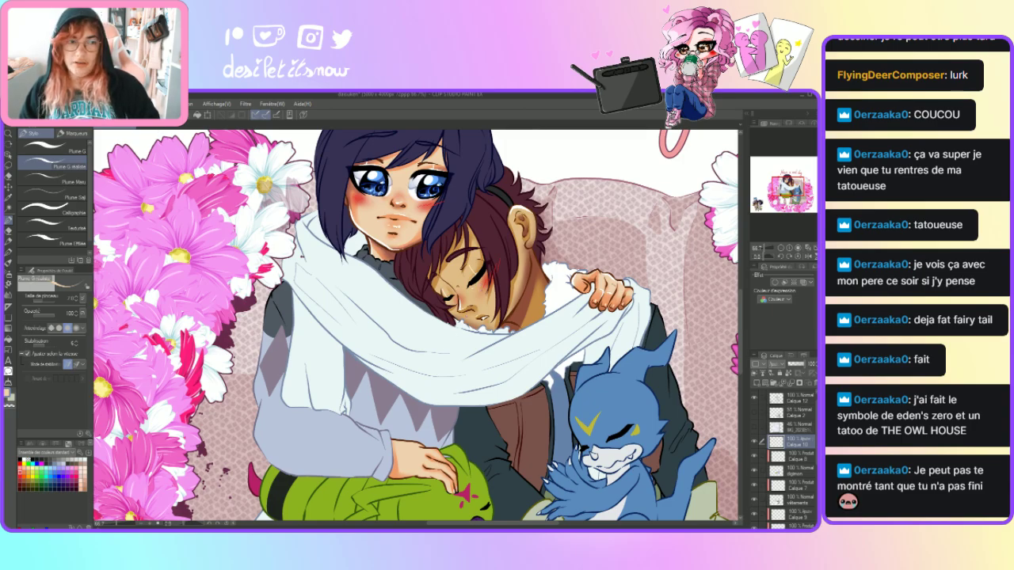
key("b")
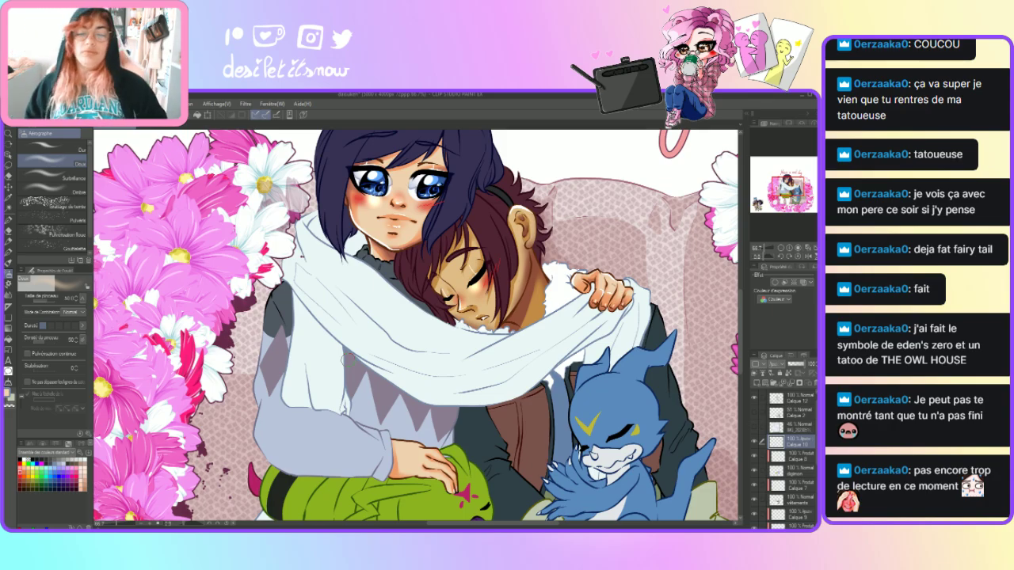
left_click(9, 223)
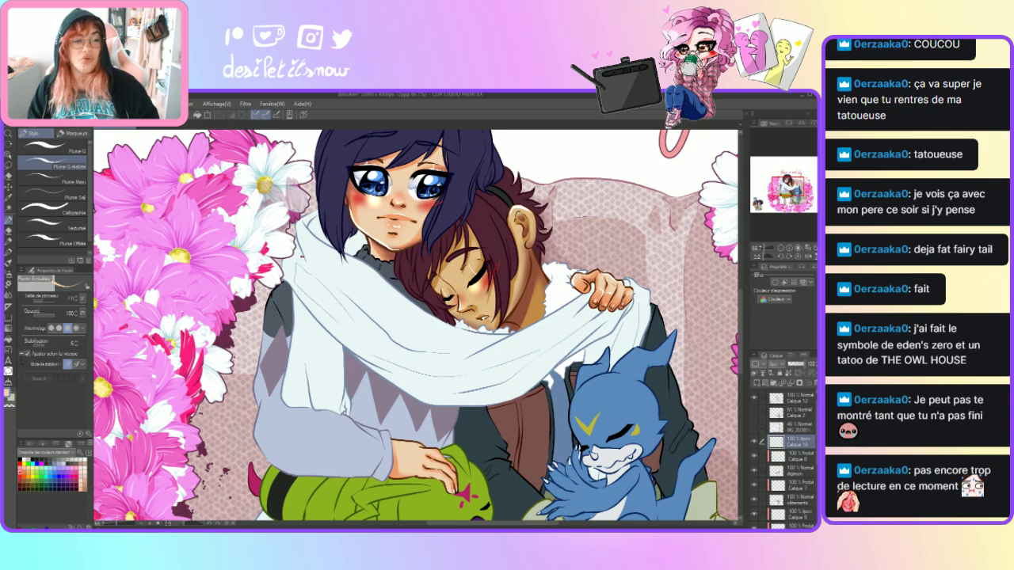
- Activate the Produit layer Calque 6 above the cheveux layer and sample the blue-haired character's hair colour for Plume G réaliste
left_click(141, 524)
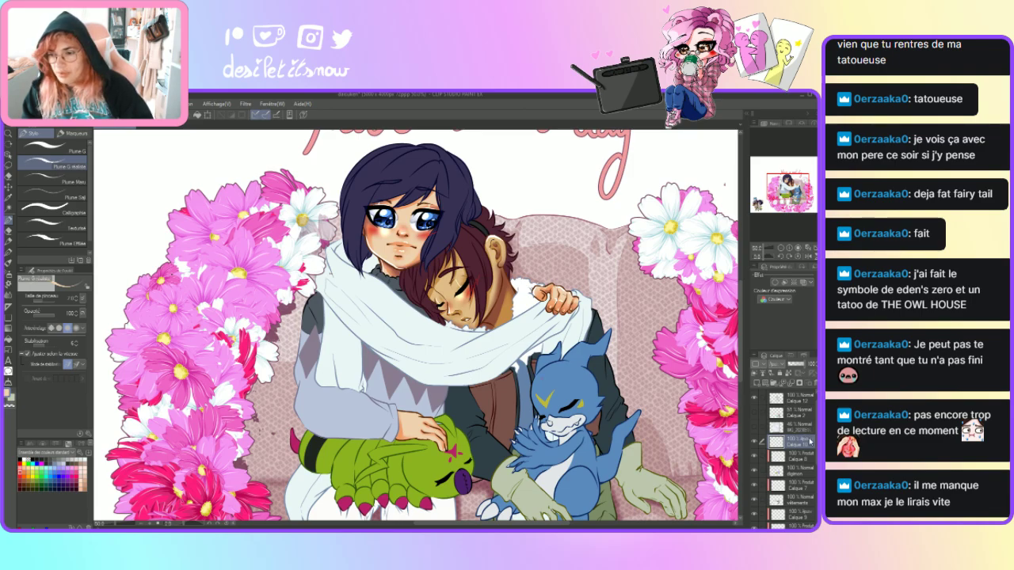
scroll(793, 451, "down", 5)
scroll(792, 459, "up", 3)
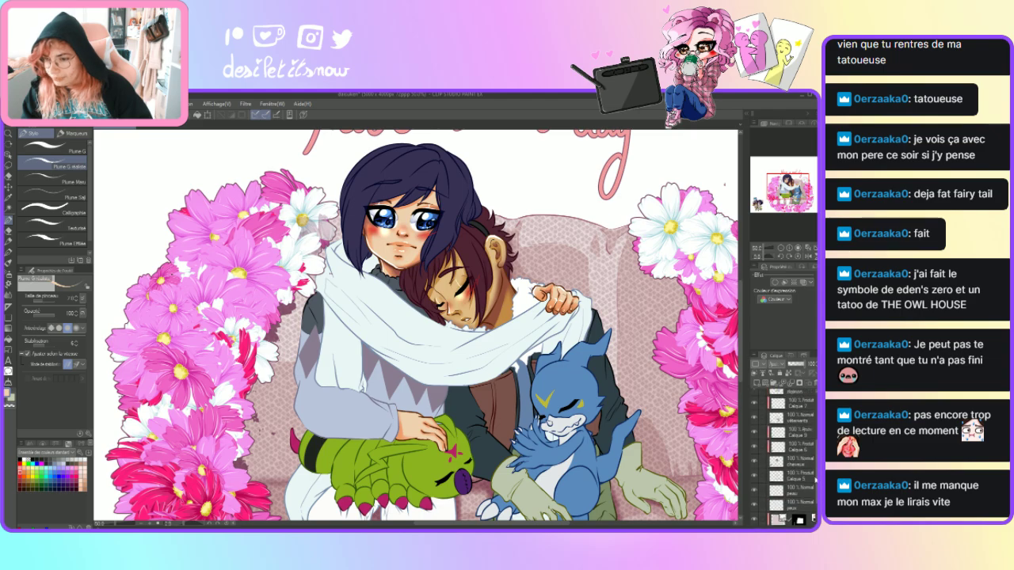
left_click(792, 458)
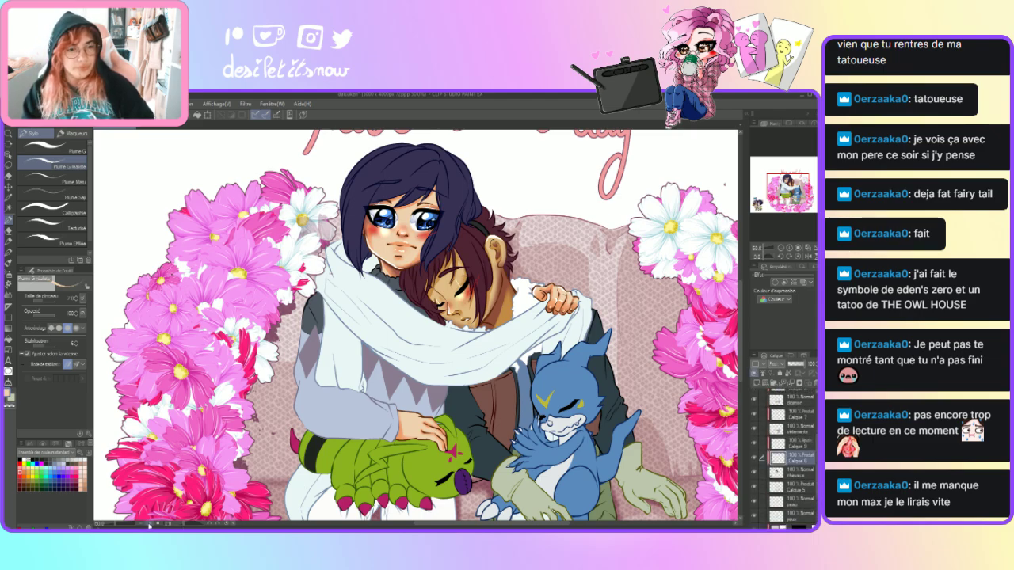
key("ctrl+alt+0")
scroll(743, 325, "up", 5)
scroll(742, 325, "up", 2)
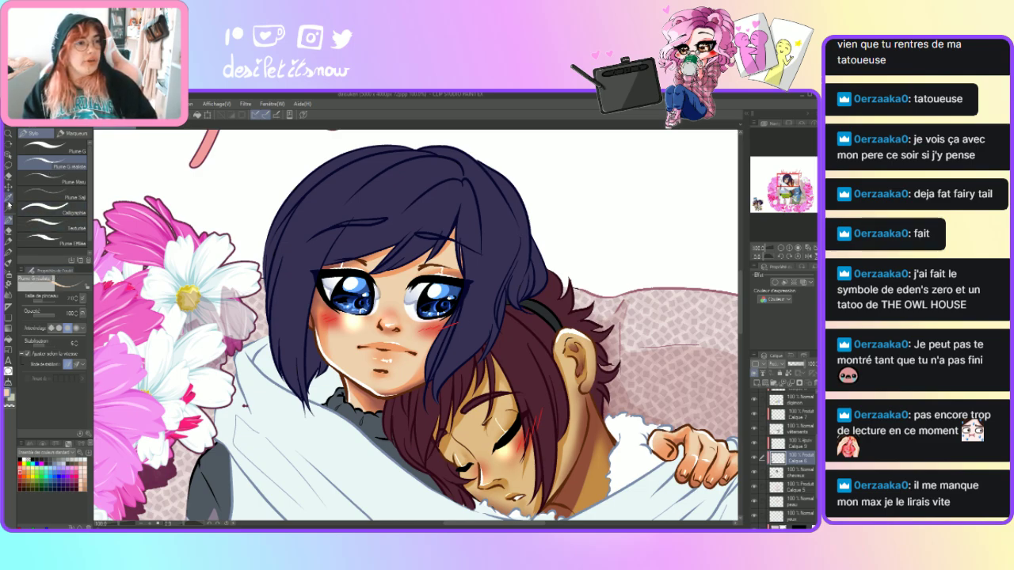
left_click(9, 204)
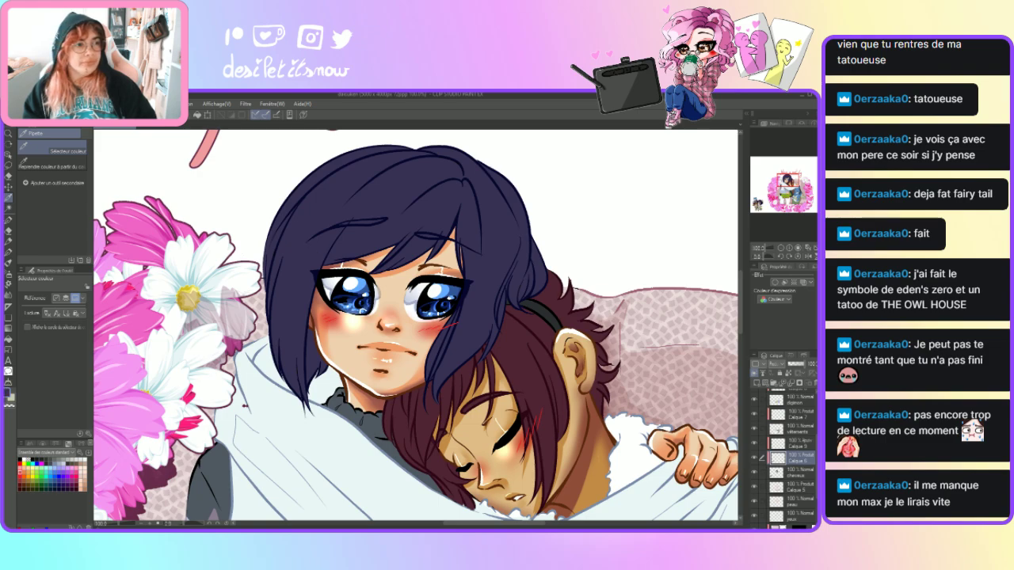
left_click(8, 221)
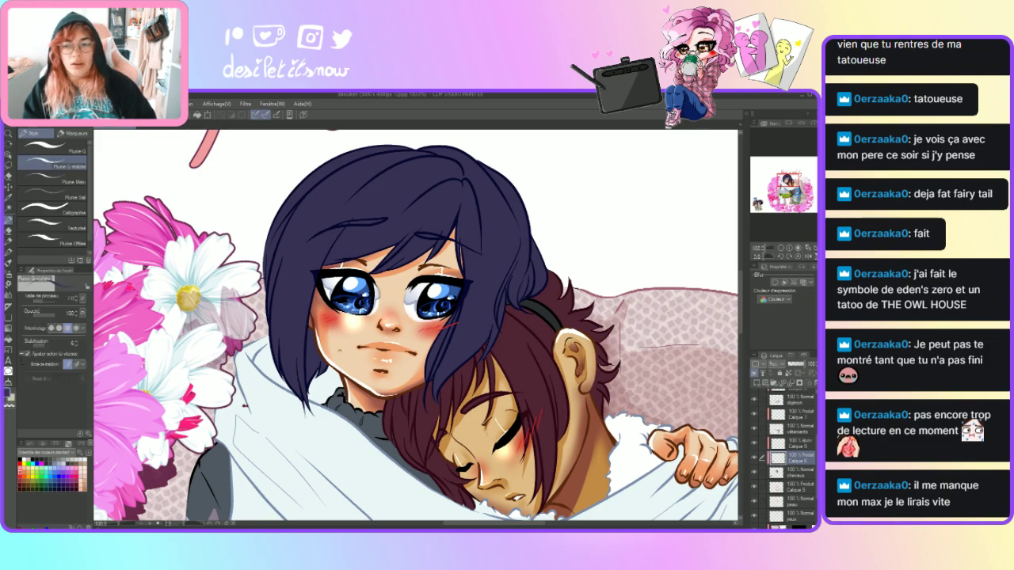
- Auto-select the blue-haired character's hair from the cheveux layer with Consulter calques visibles, and make Calque 6 active again
left_click(777, 475)
left_click(8, 197)
left_click(309, 234)
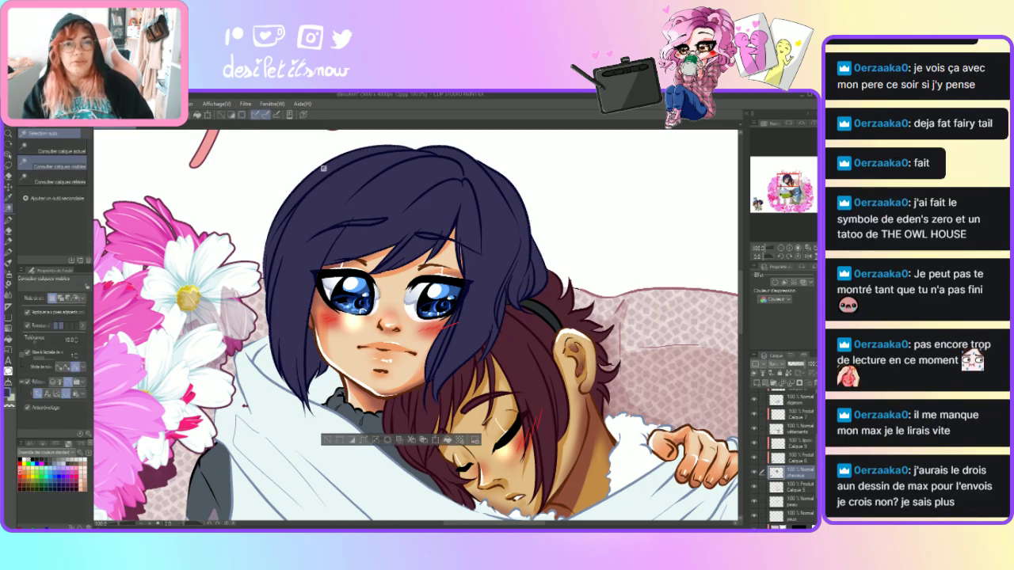
left_click(780, 457)
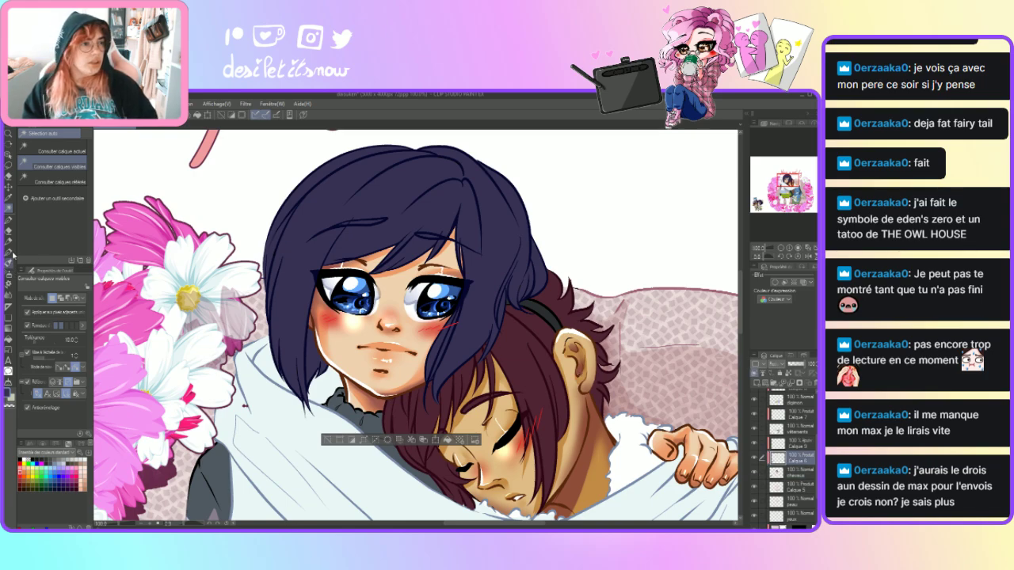
- Paint dark shading strokes along the blue-haired character's fringe with Plume G, undoing the last unwanted strokes
left_click(8, 225)
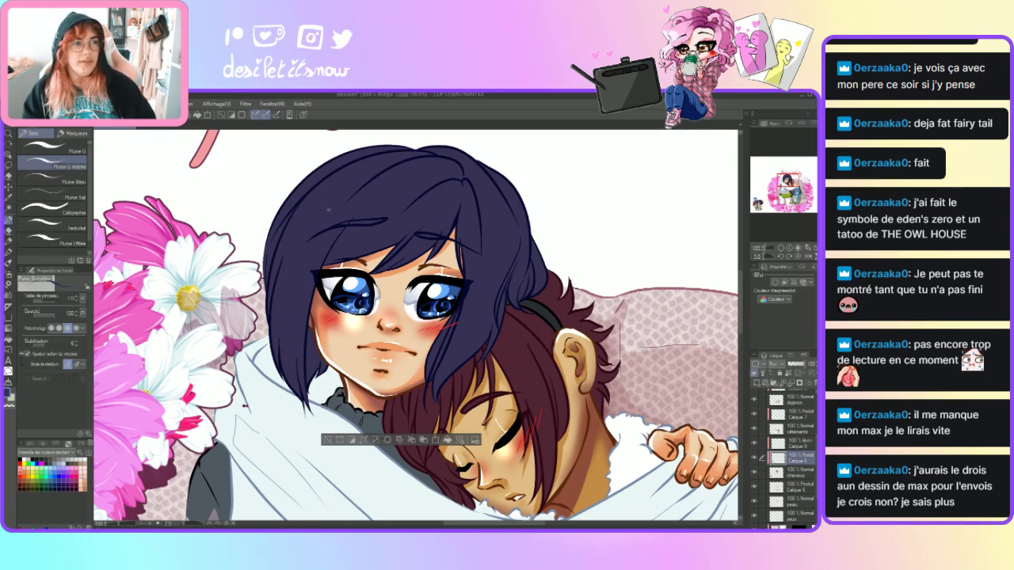
left_click(51, 147)
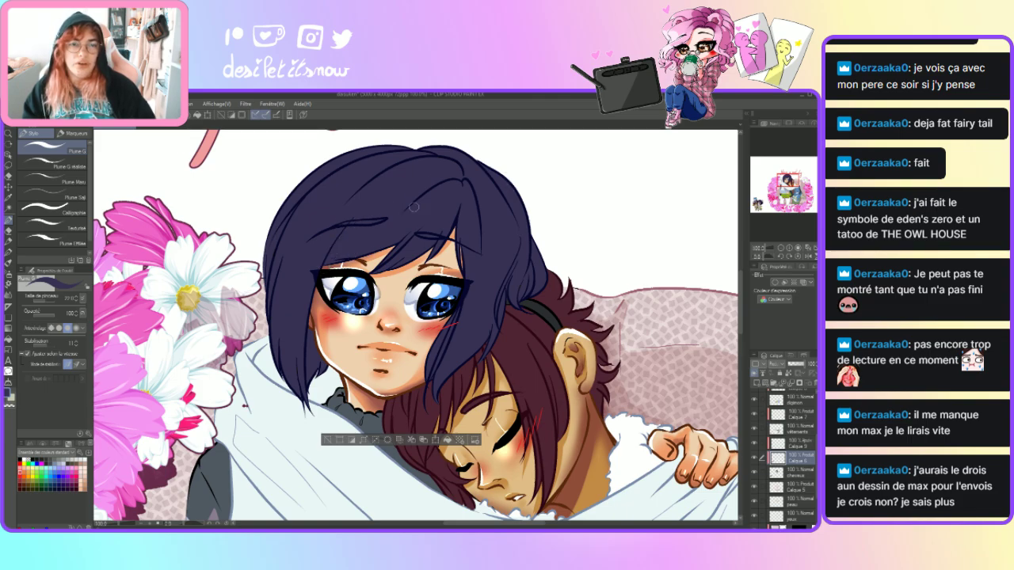
left_click_drag(328, 263, 364, 210)
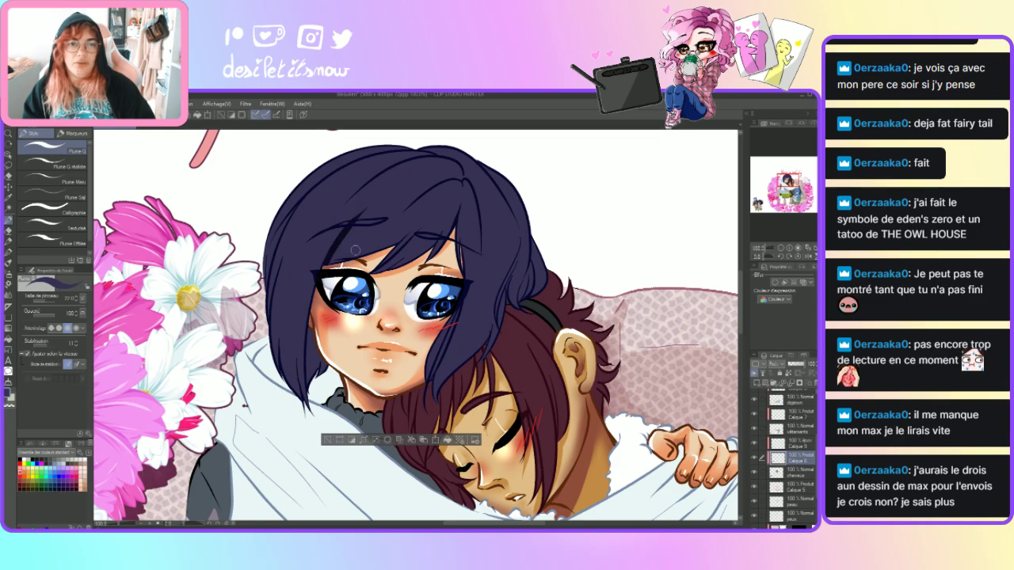
mouse_move(333, 262)
left_mouse_down()
mouse_move(326, 267)
mouse_move(401, 236)
mouse_move(379, 252)
mouse_move(435, 202)
mouse_move(389, 257)
mouse_move(430, 226)
left_mouse_up()
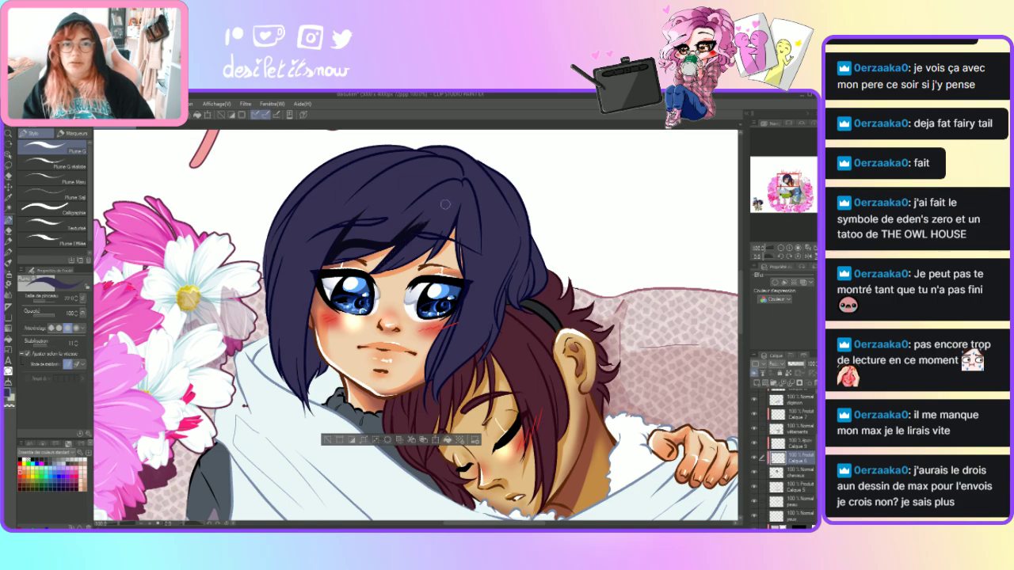
mouse_move(380, 271)
left_mouse_down()
mouse_move(425, 249)
mouse_move(388, 268)
mouse_move(414, 256)
left_mouse_up()
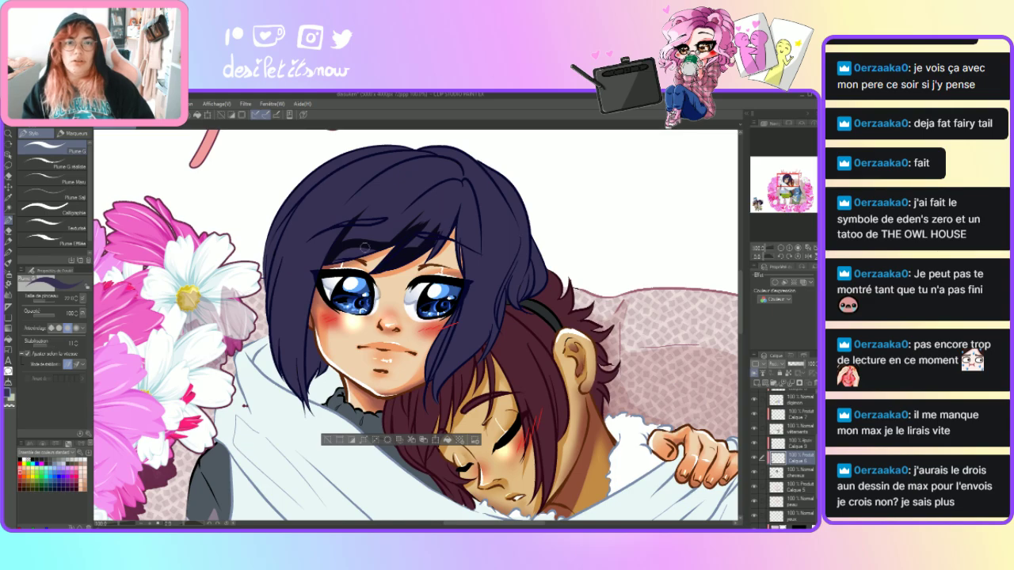
key("ctrl+z")
key("ctrl+z")
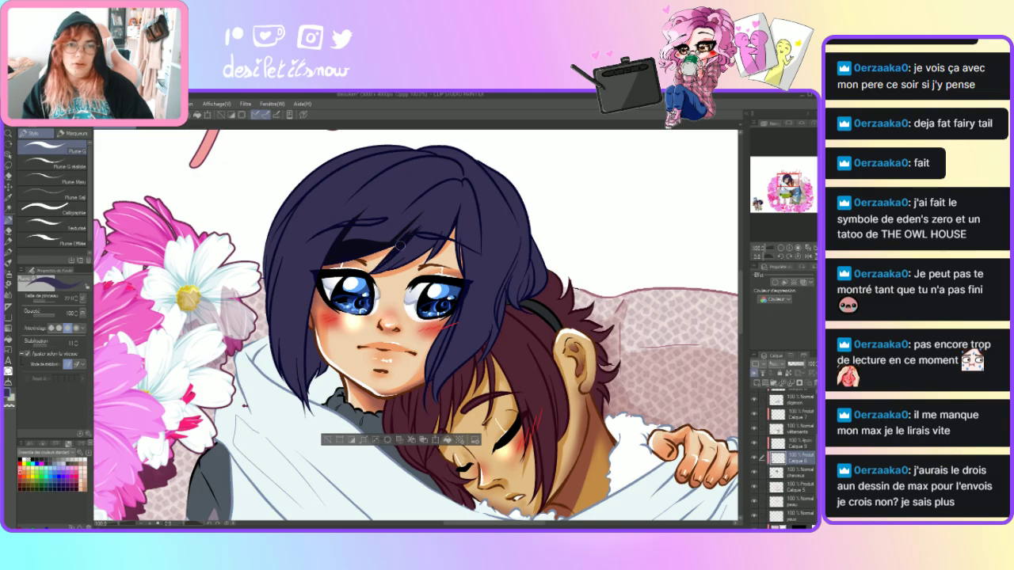
- Extend the fringe shading toward the parting with Plume G and soften it with the Flou blending tool
left_click(8, 295)
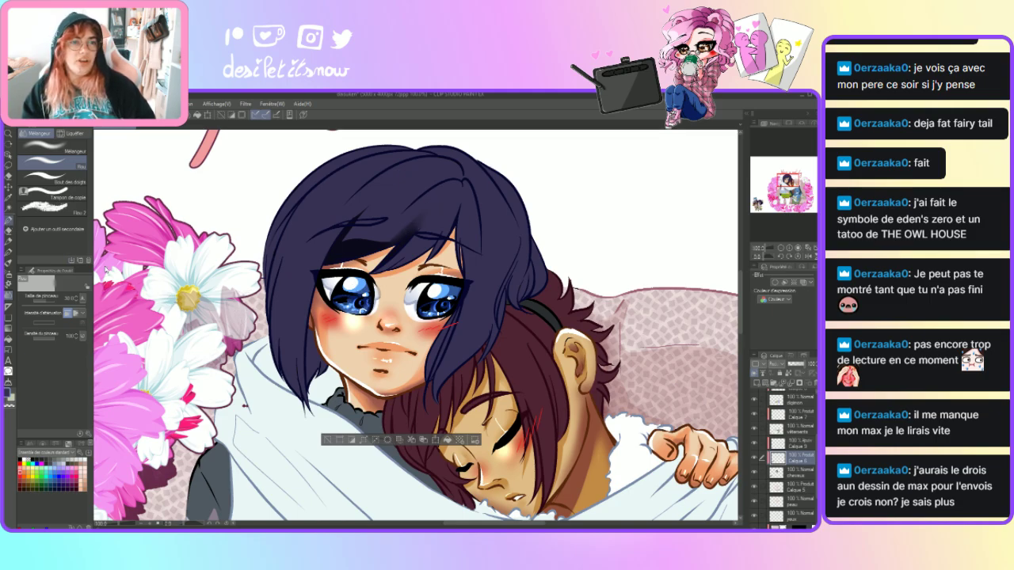
left_click(9, 220)
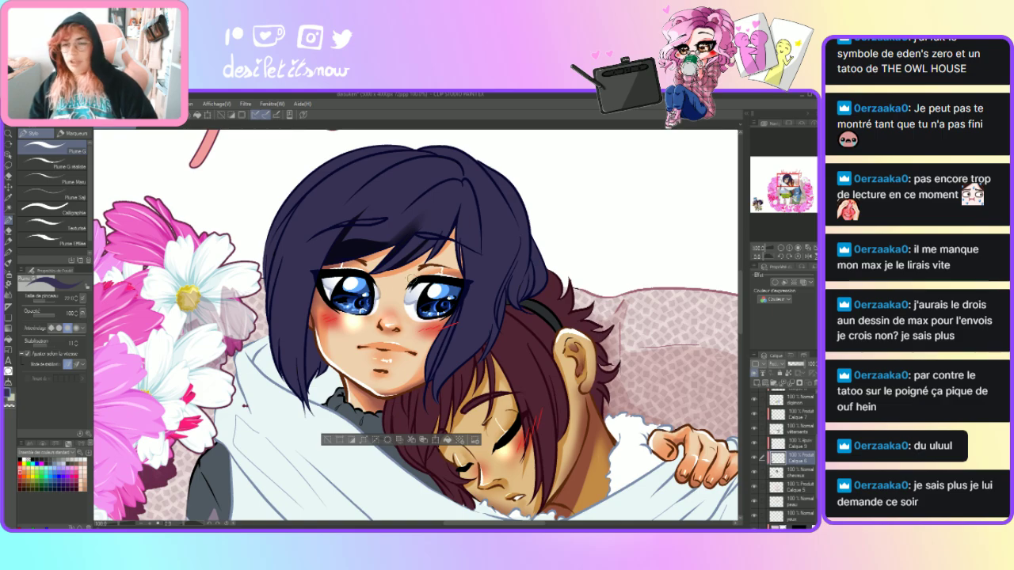
left_click(9, 295)
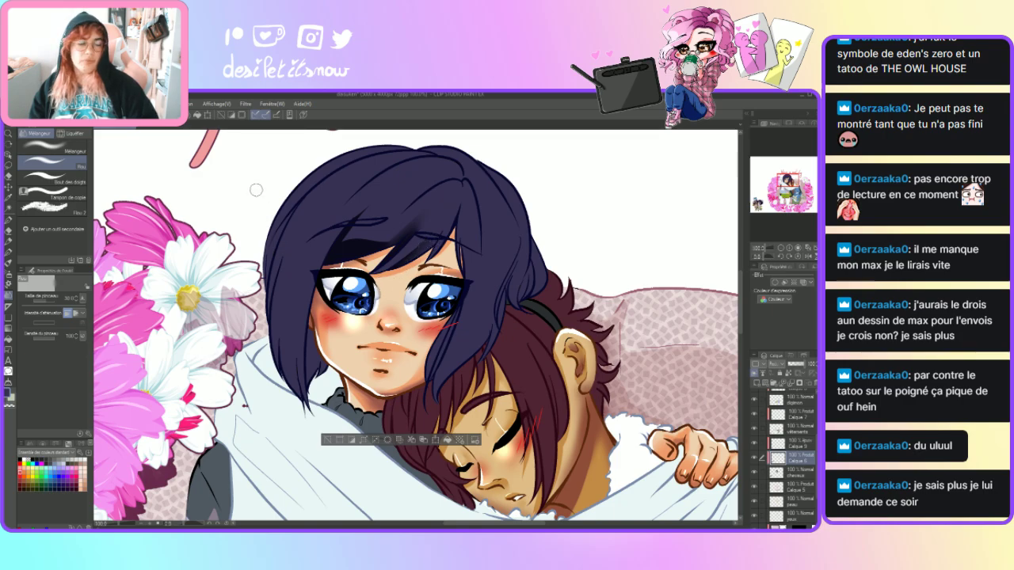
left_click(9, 221)
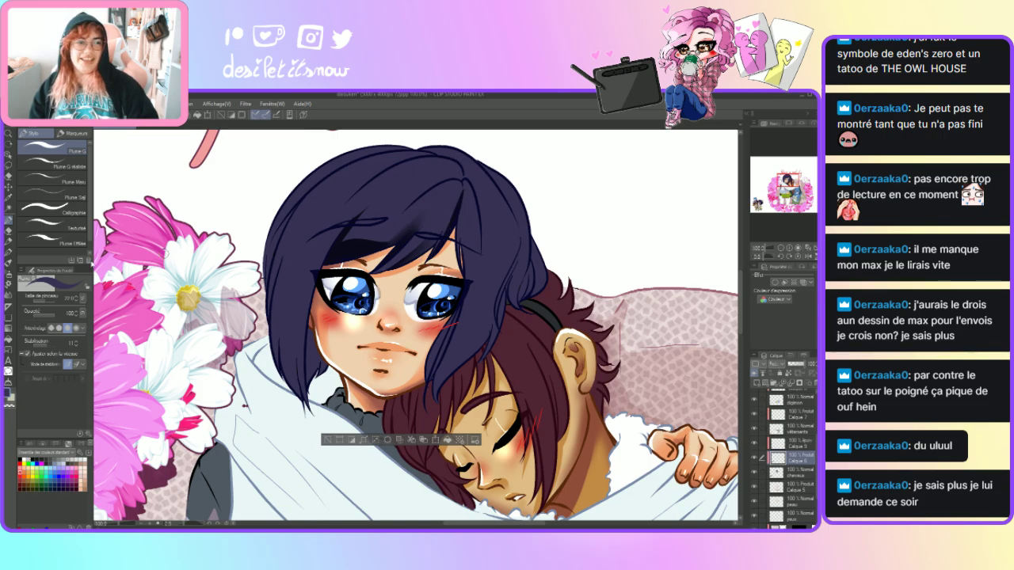
left_click(9, 285)
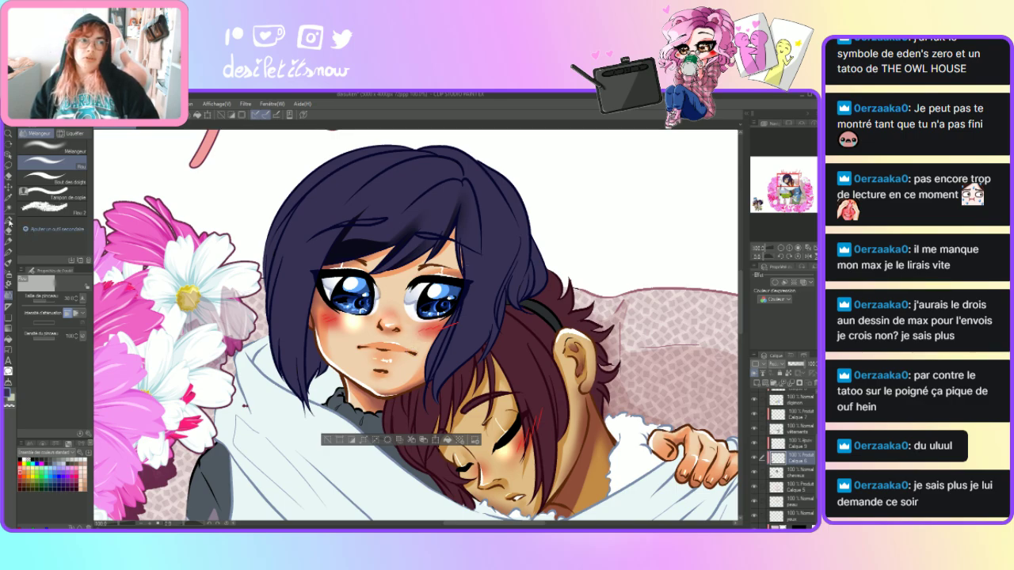
- Add a dark shadow just below the hair parting with Plume G and blend it with Flou
key("p")
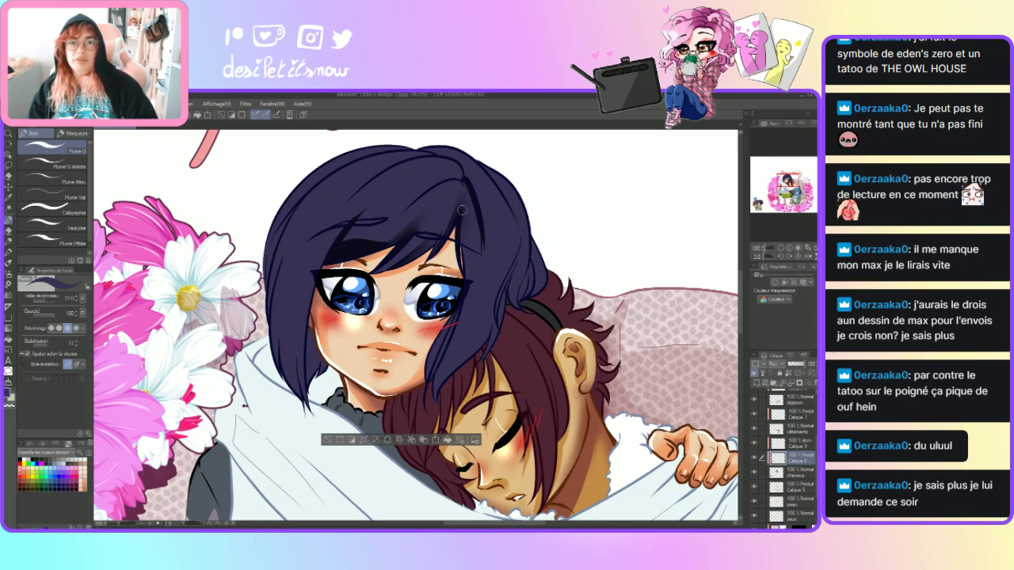
mouse_move(473, 218)
left_mouse_down()
mouse_move(464, 181)
mouse_move(467, 192)
left_mouse_up()
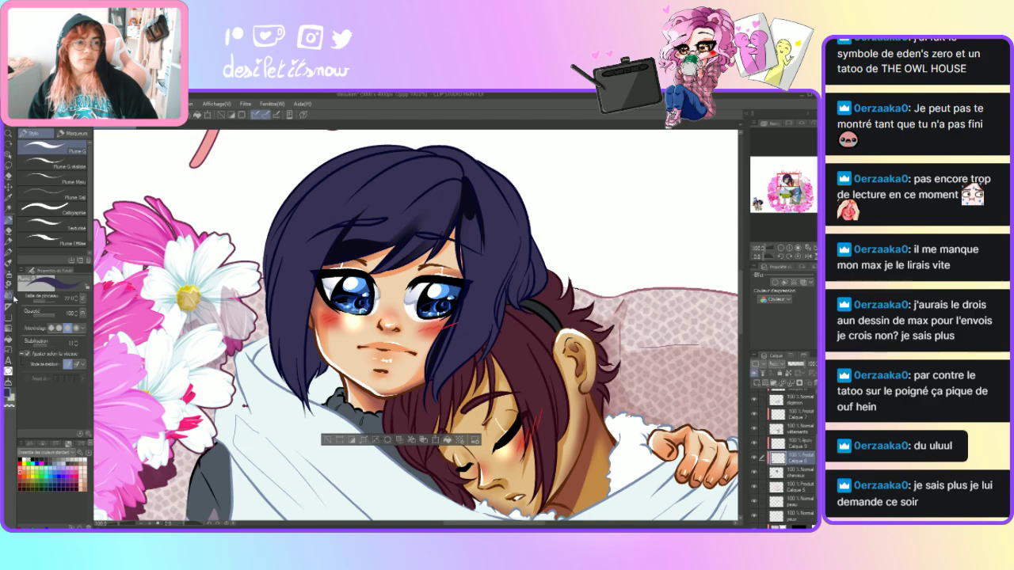
key("j")
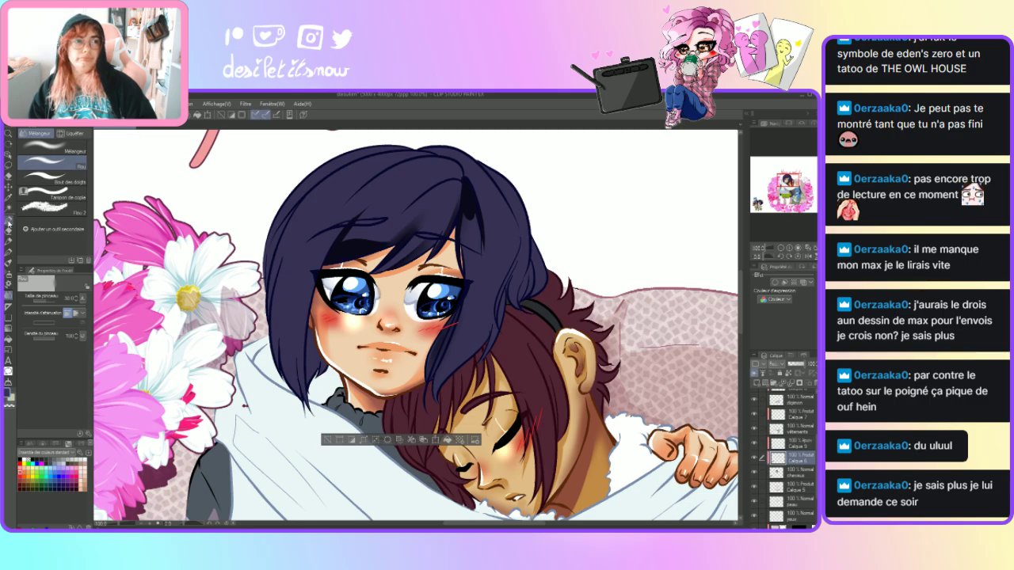
- Shade the long lock beside the blue-haired character's cheek with Plume G, correct it with the Dur eraser and undo, and soften it with Flou
left_click(8, 227)
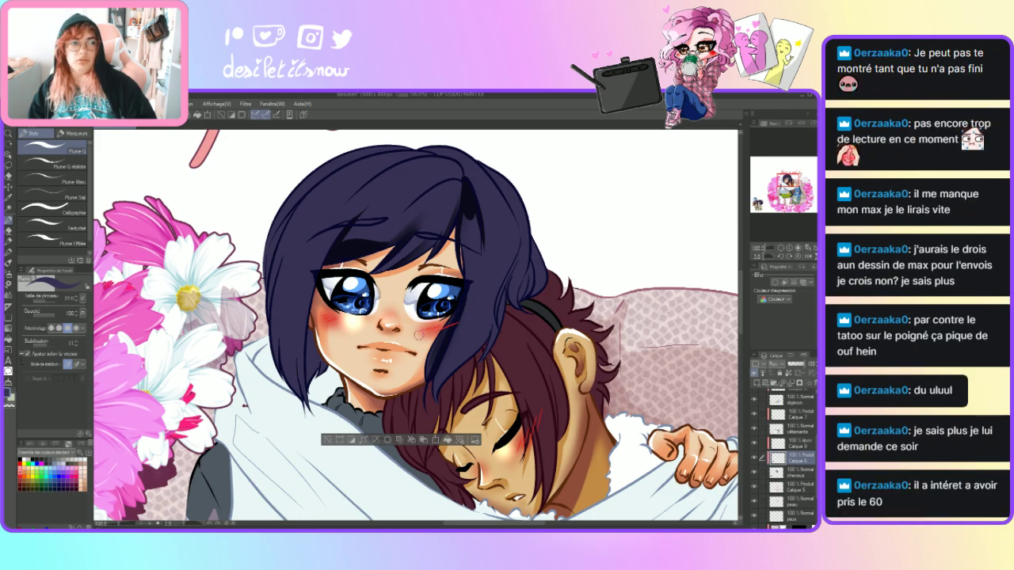
left_click(8, 230)
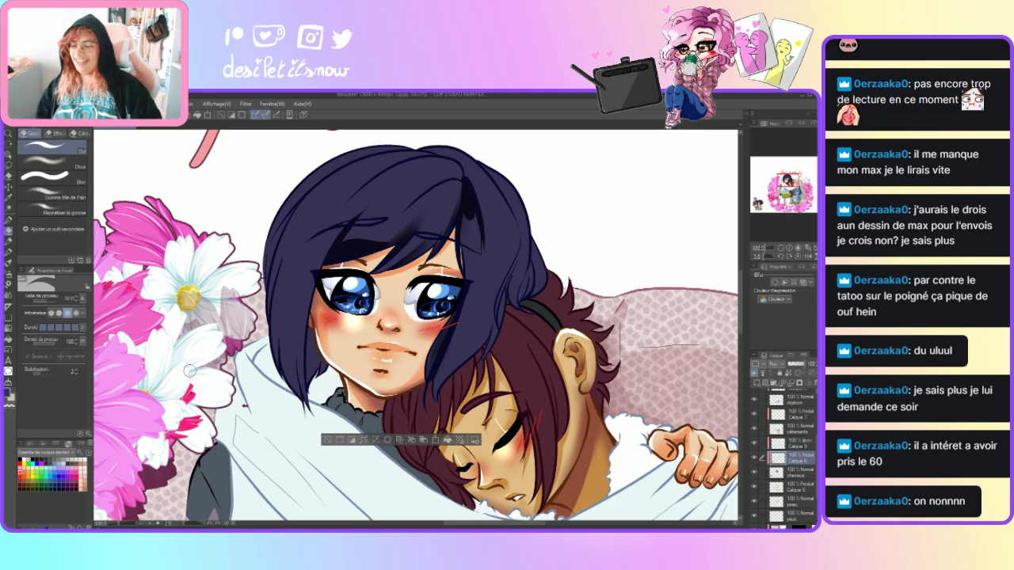
key("p")
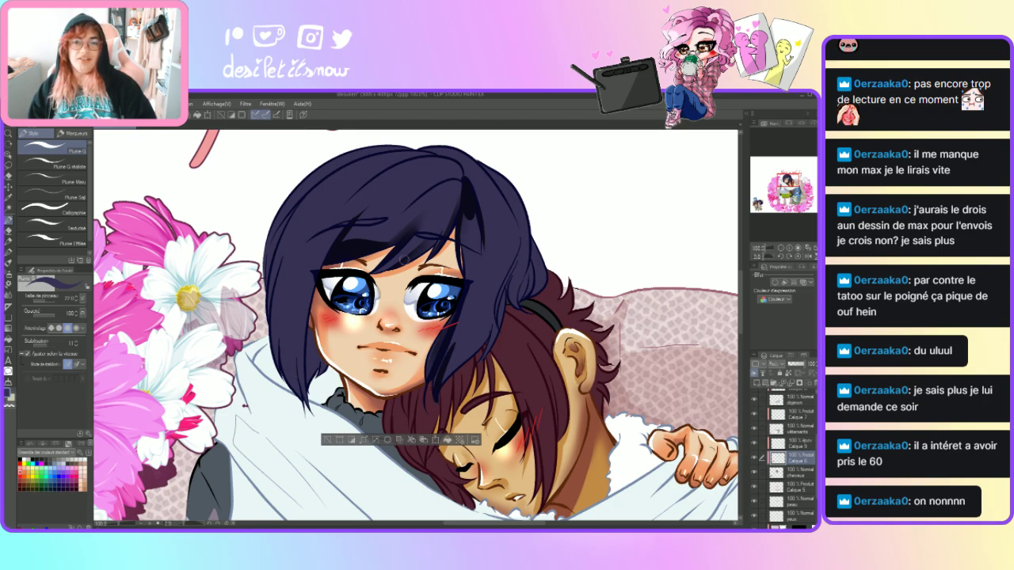
key("ctrl+z")
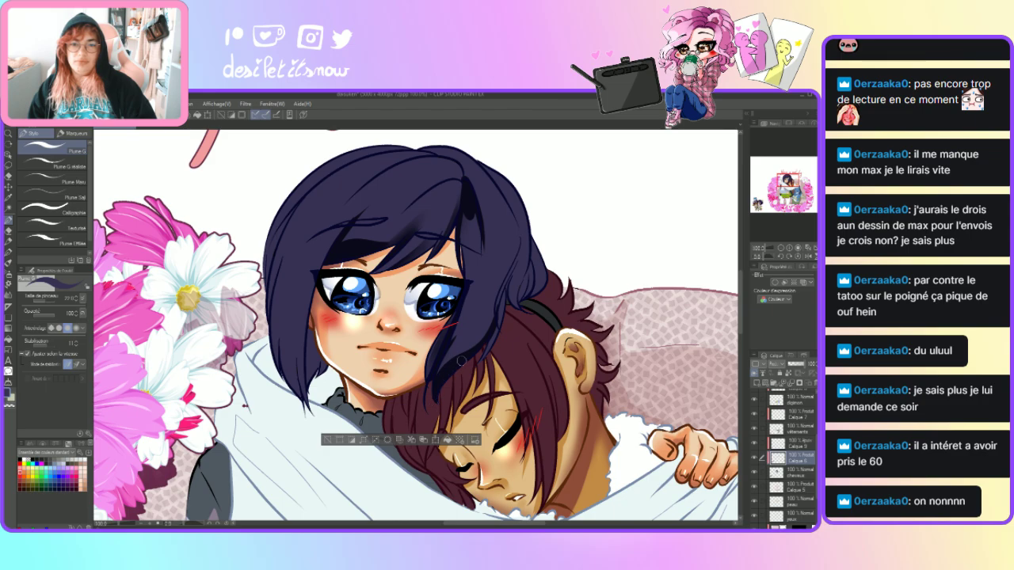
key("j")
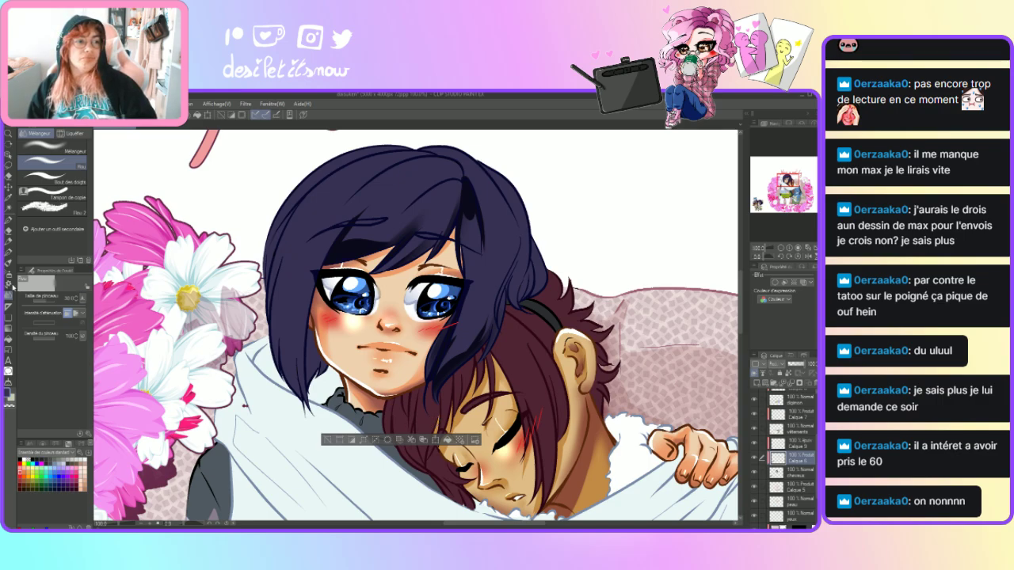
- Darken the blue hair behind the cheek lock, next to the brown-haired character's hairband, with Plume G and blend it with Flou
left_click(8, 221)
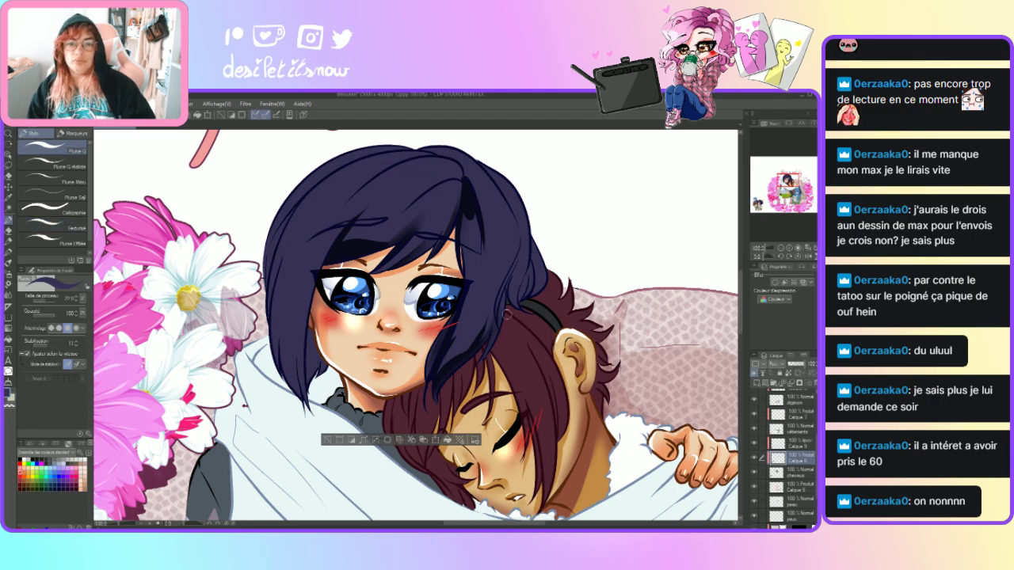
mouse_move(523, 307)
left_mouse_down()
mouse_move(525, 282)
mouse_move(521, 301)
left_mouse_up()
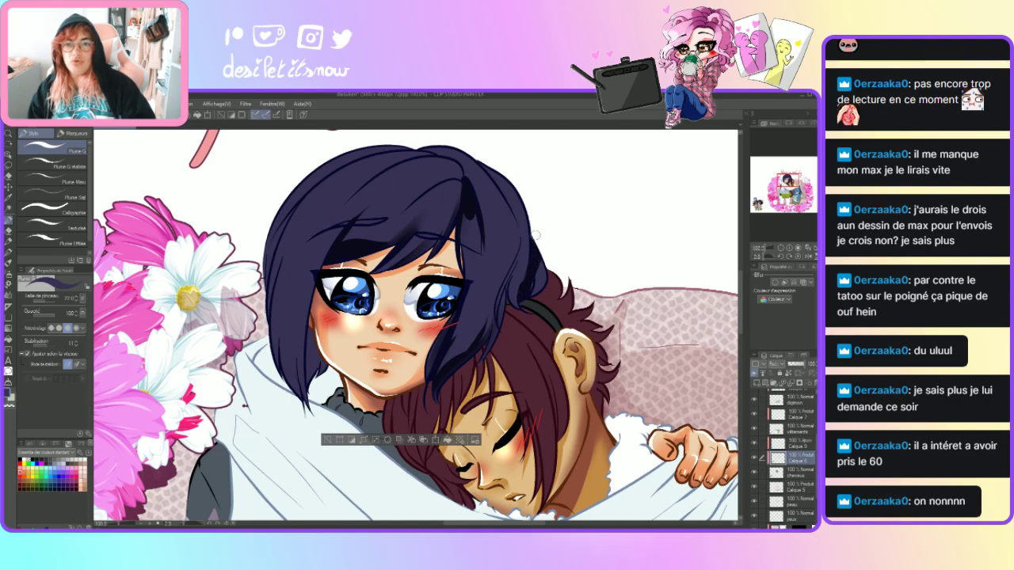
left_click(9, 285)
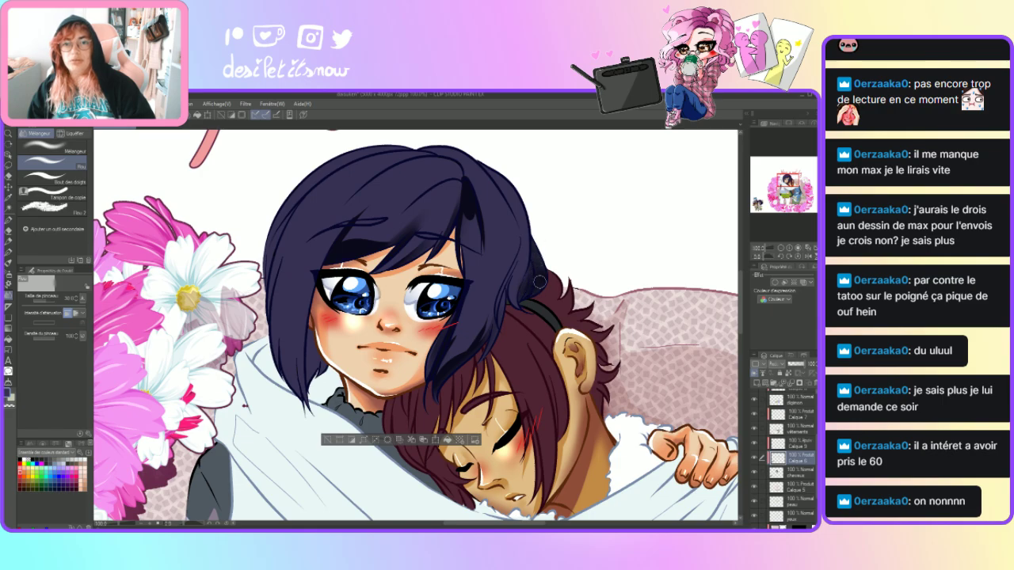
left_click(24, 210)
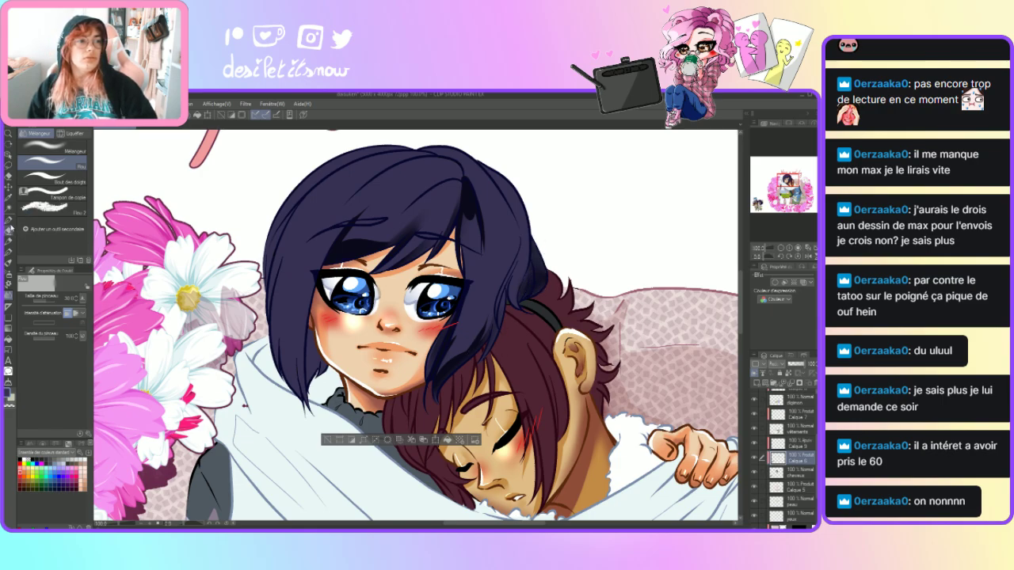
- Shade the outer back edge of the blue hair from crown to nape with Plume G and soften it with Flou
left_click(8, 219)
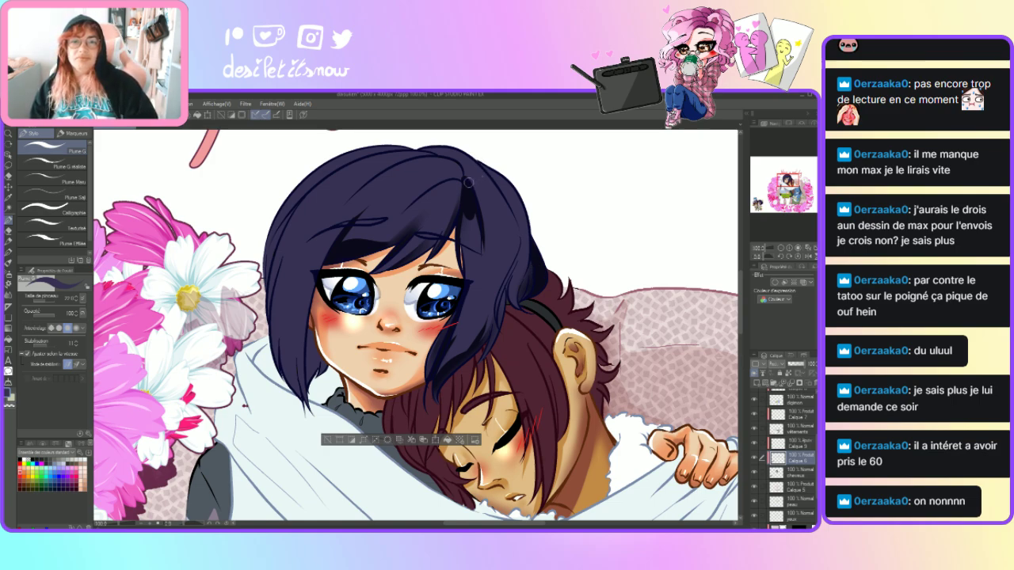
mouse_move(501, 183)
left_mouse_down()
mouse_move(507, 188)
mouse_move(477, 155)
mouse_move(529, 244)
left_mouse_up()
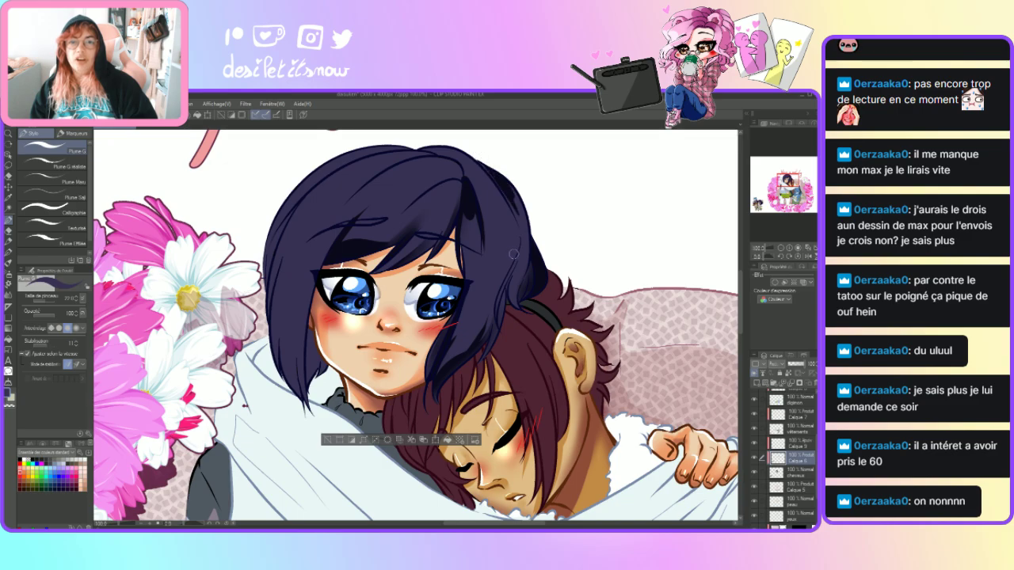
key("j")
mouse_move(508, 195)
left_mouse_down()
mouse_move(526, 211)
mouse_move(512, 184)
mouse_move(528, 243)
left_mouse_up()
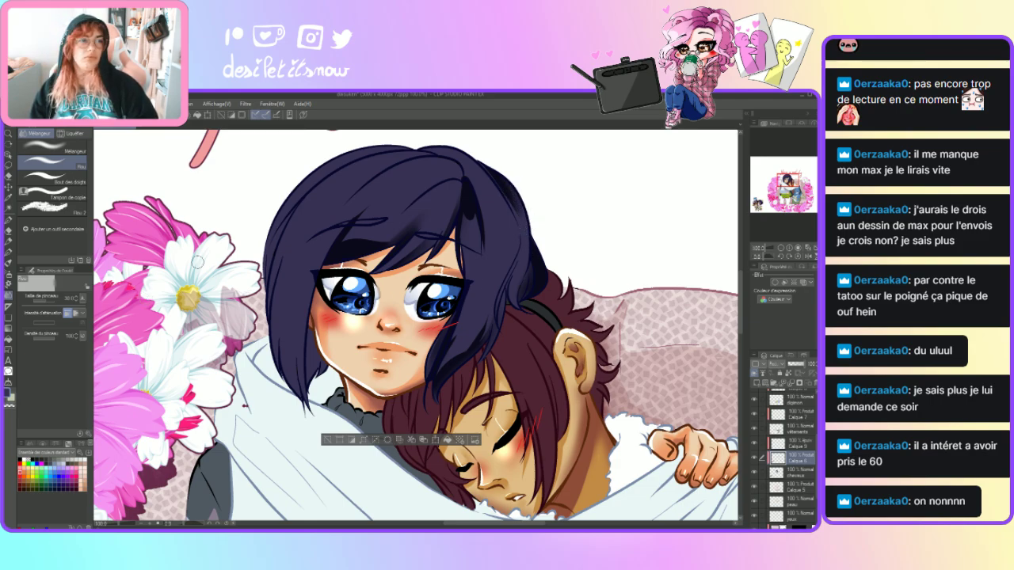
key("p")
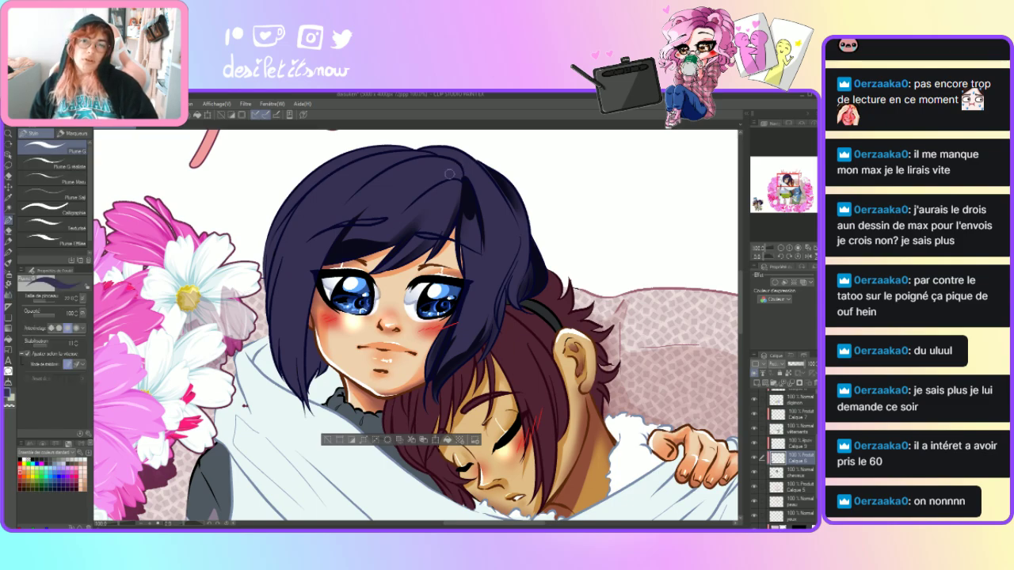
- Try dark strand strokes behind the hair parting with Plume G and Plume Effilée, undo them, and keep Plume Effilée as the pen
left_click_drag(437, 145, 484, 230)
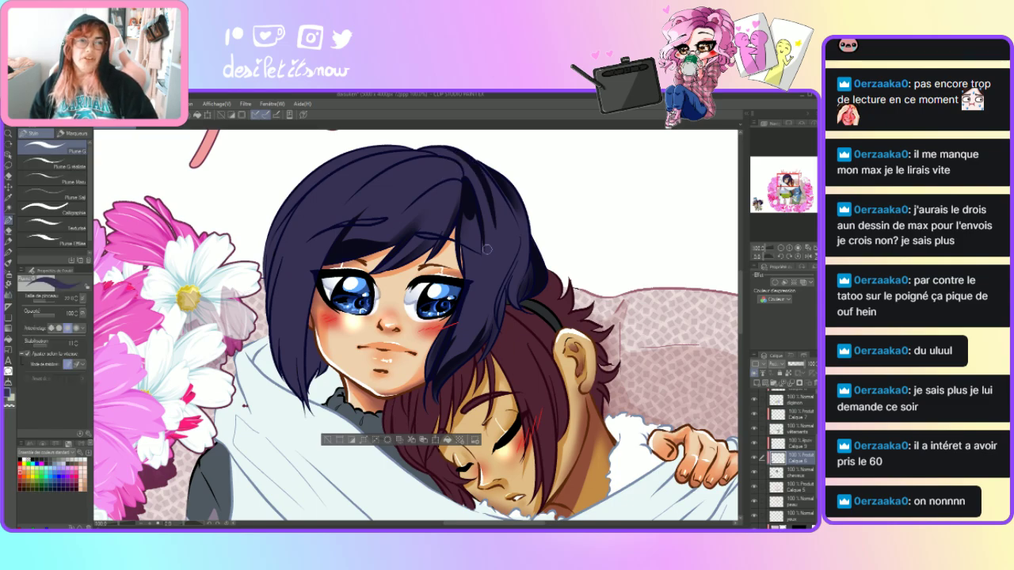
key("ctrl+z")
key("period")
key("period")
key("period")
key("period")
key("period")
key("period")
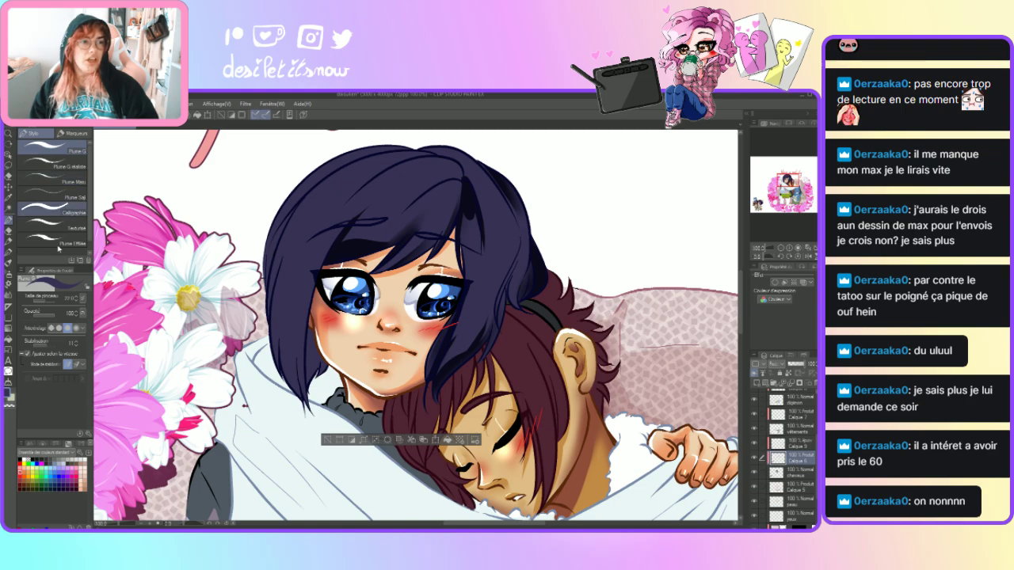
left_click_drag(462, 156, 487, 230)
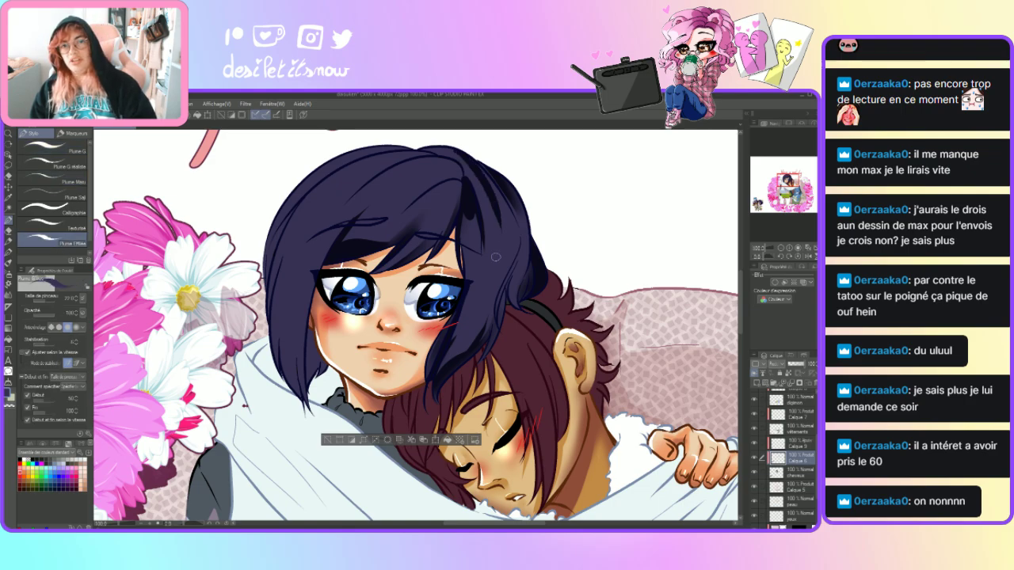
key("ctrl+z")
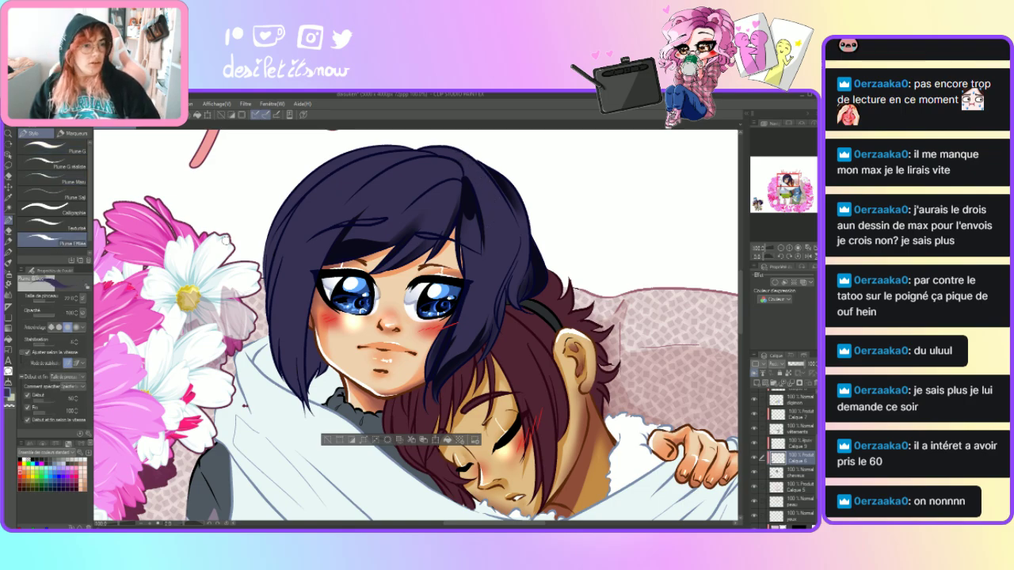
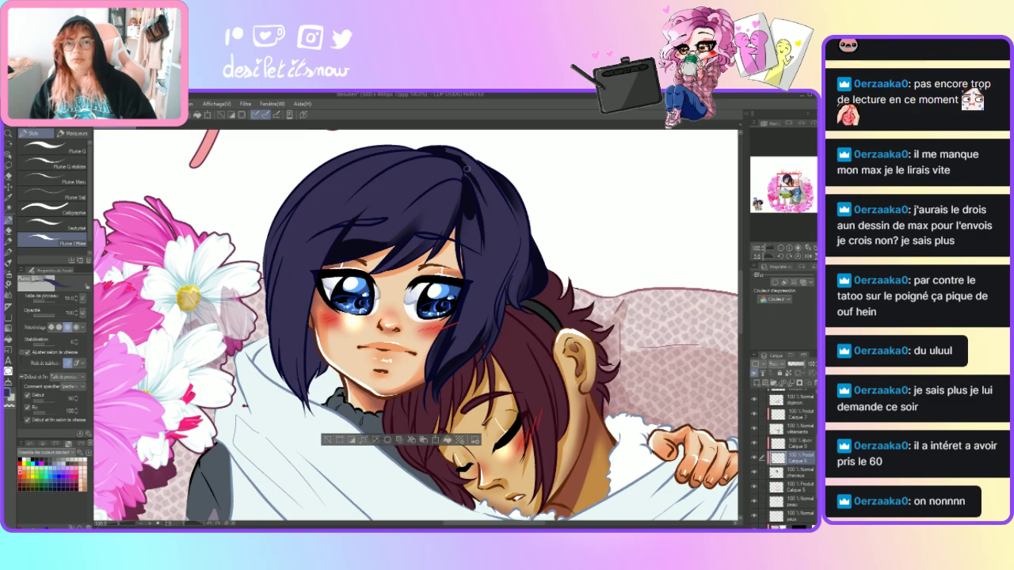
- Draw tapered shadow strands from the parting down the back of the blue hair with Plume Effilée and blend them with Flou
left_click_drag(469, 177, 491, 271)
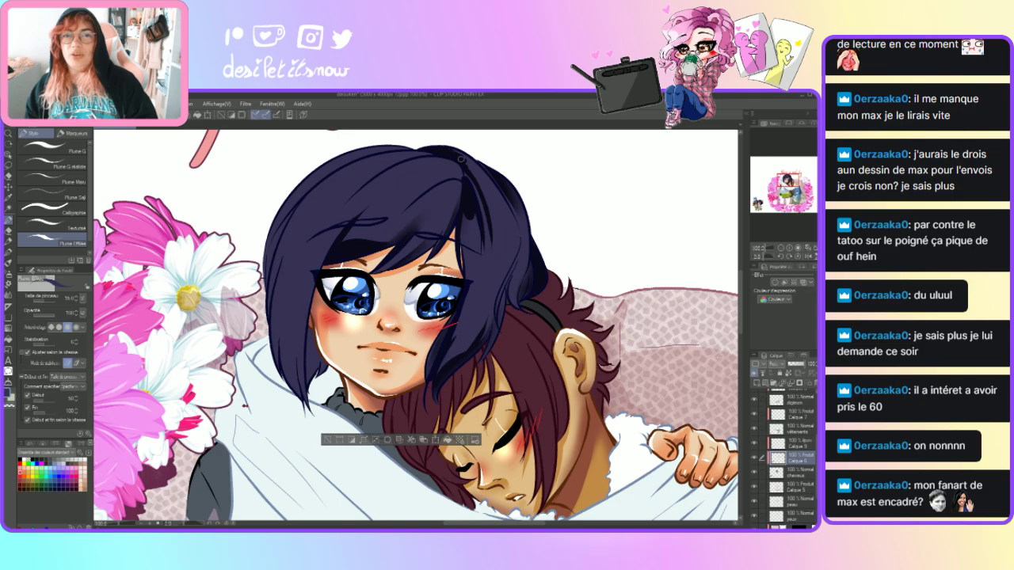
left_click_drag(474, 161, 514, 230)
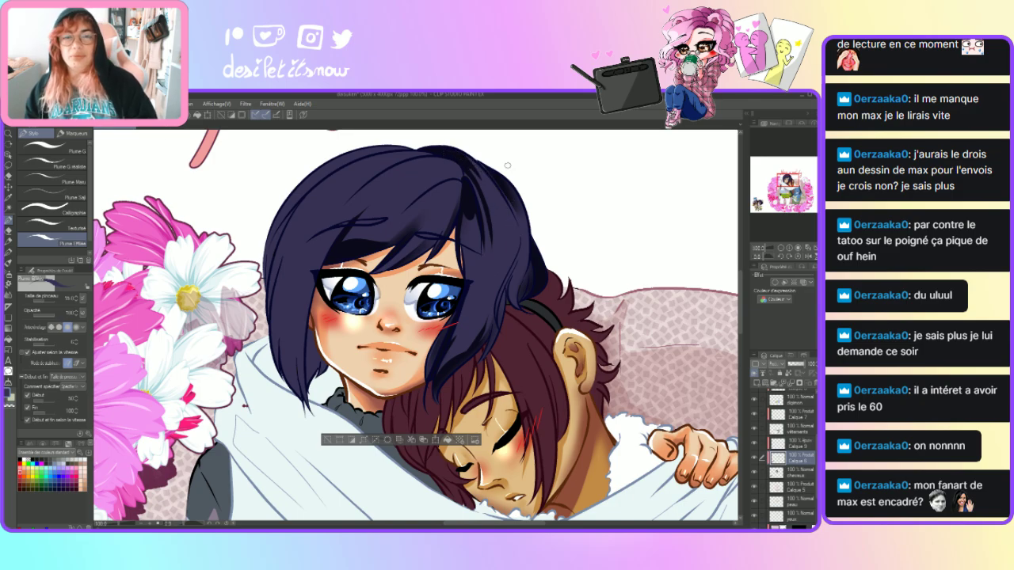
left_click_drag(471, 156, 505, 231)
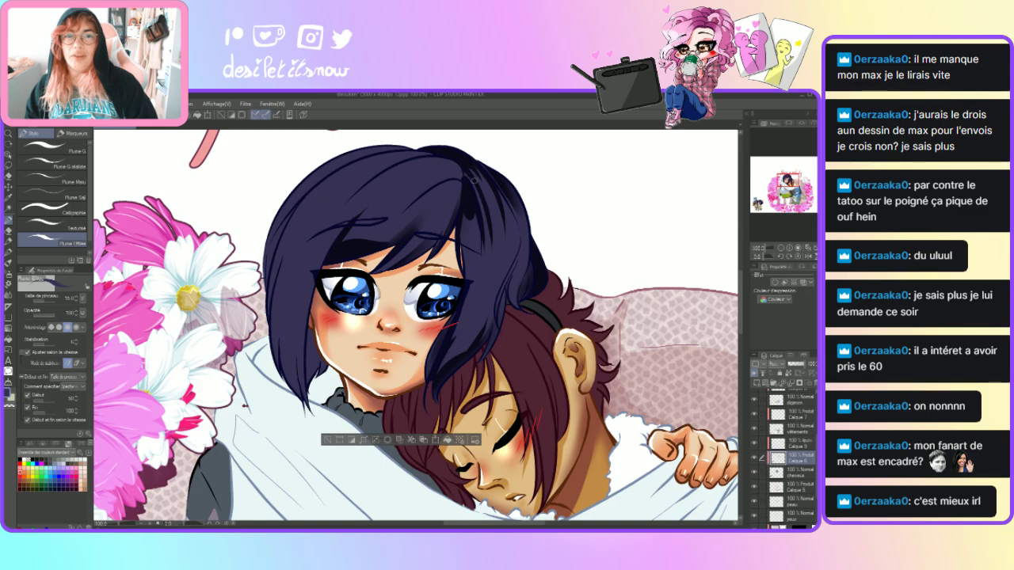
key("j")
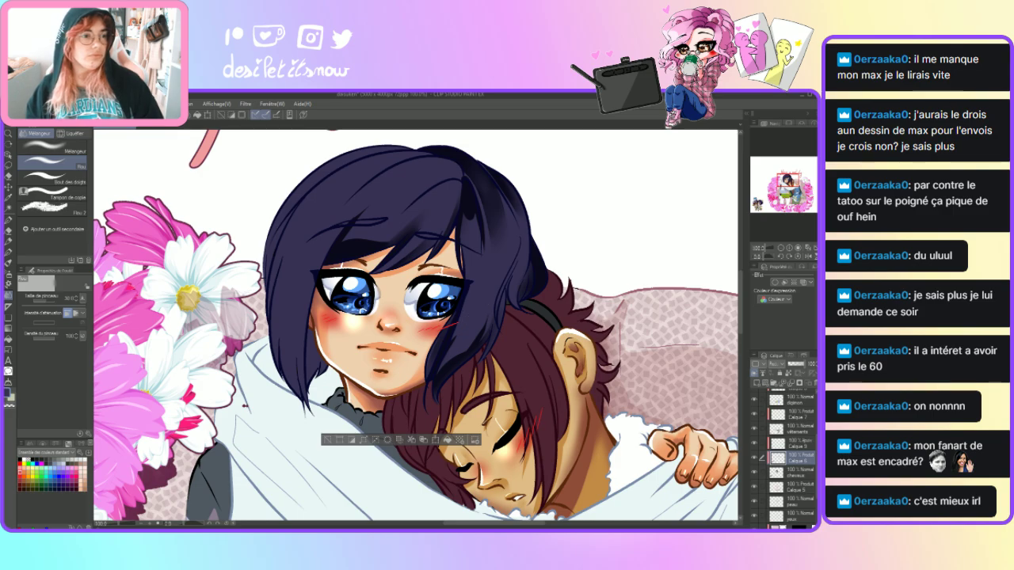
- Shade the fringe roots just beside the parting with Plume Effilée, undoing and redrawing strokes, and soften the shadow with Flou
left_click(9, 222)
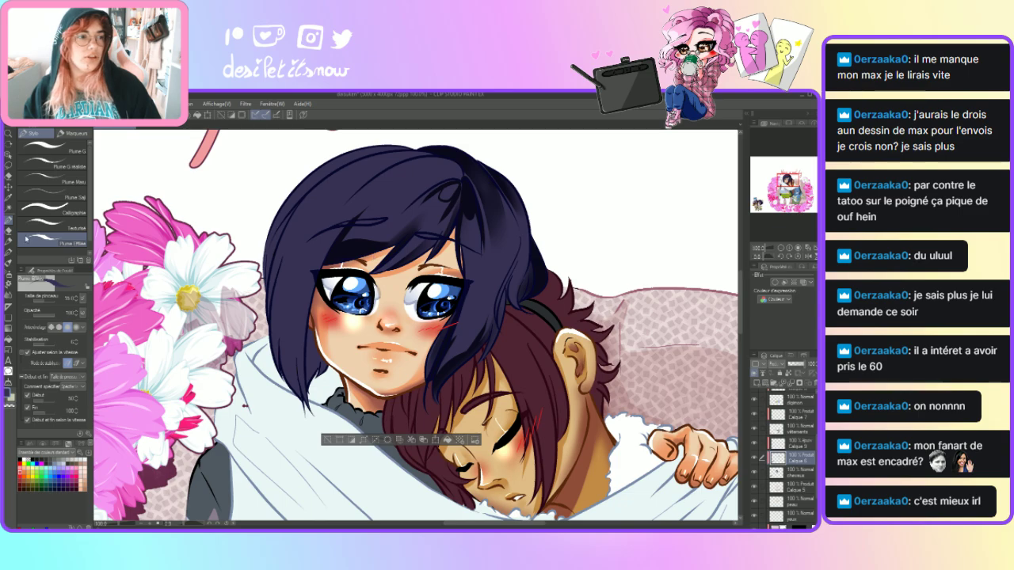
left_click(9, 297)
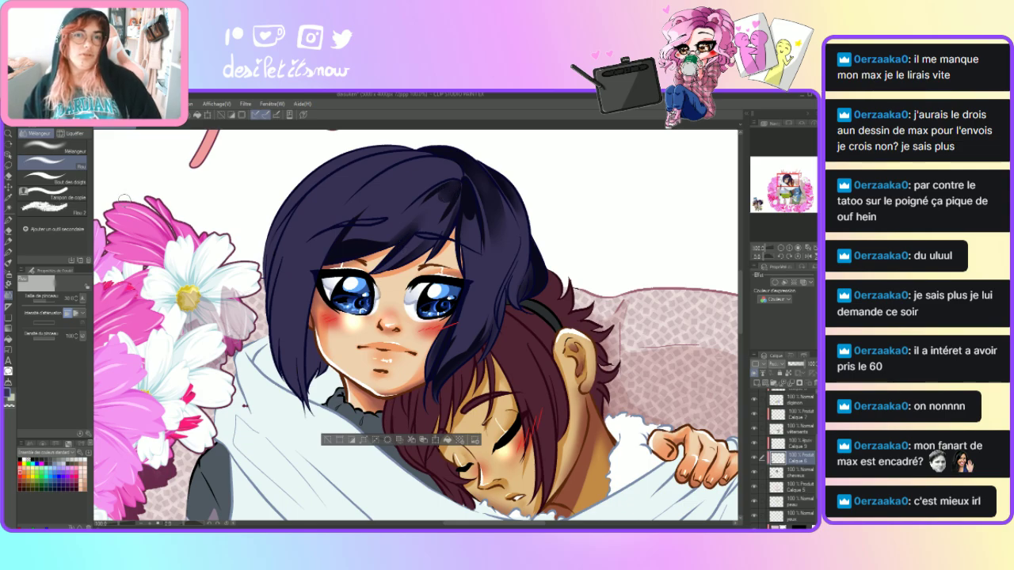
mouse_move(457, 184)
left_mouse_down()
mouse_move(442, 219)
mouse_move(440, 203)
left_mouse_up()
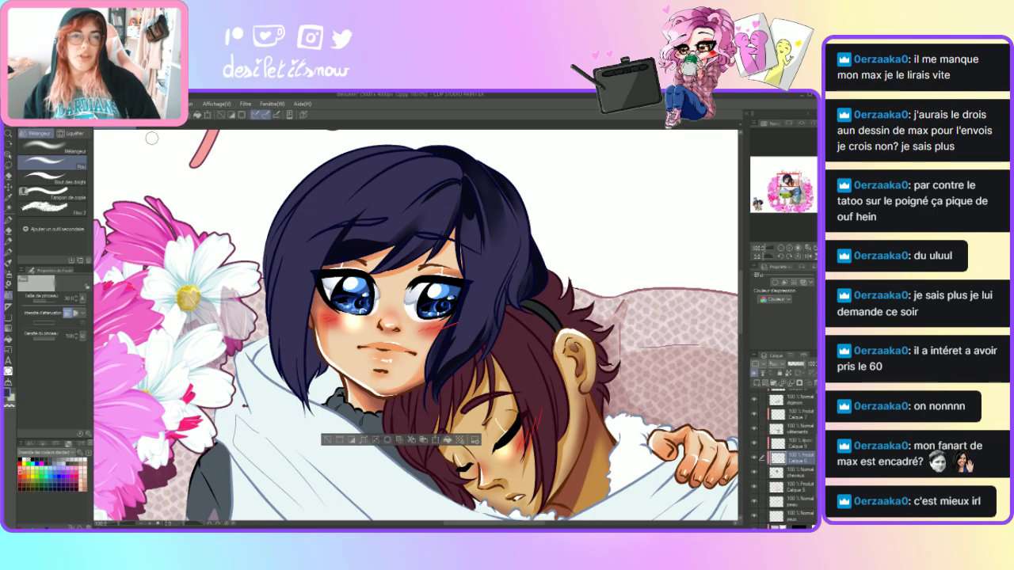
key("p")
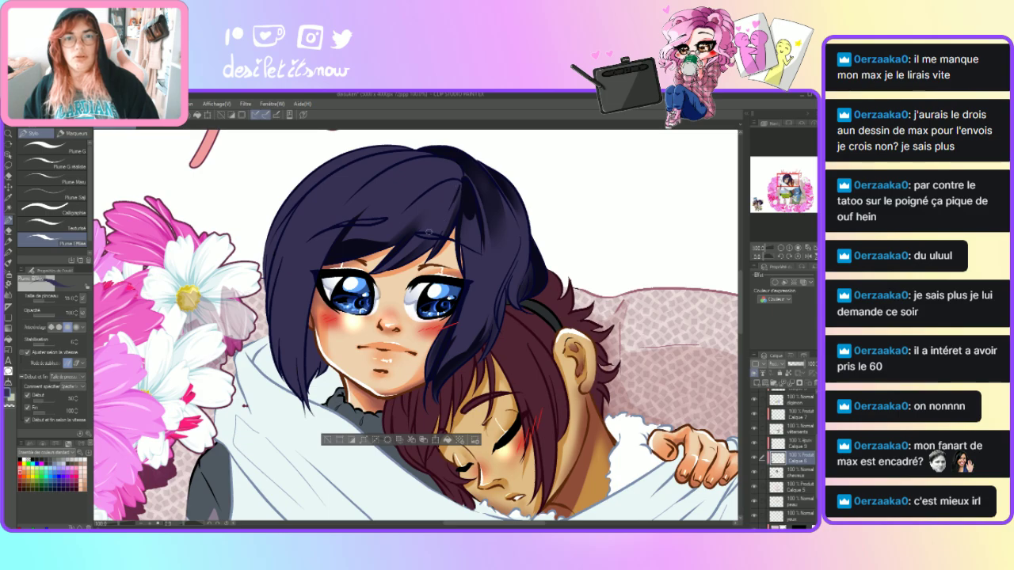
left_click_drag(458, 187, 450, 187)
key("ctrl+z")
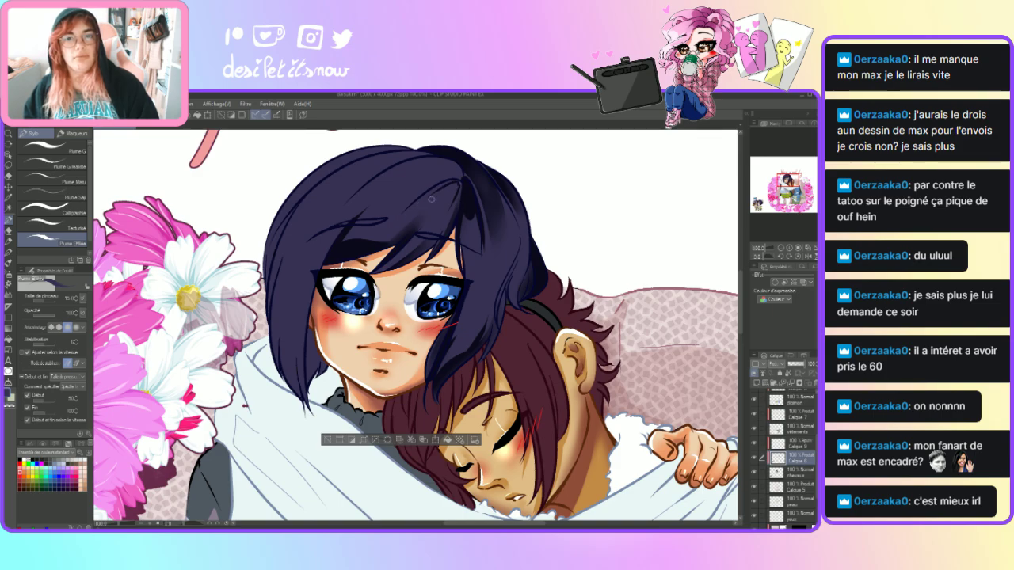
left_click_drag(446, 187, 455, 186)
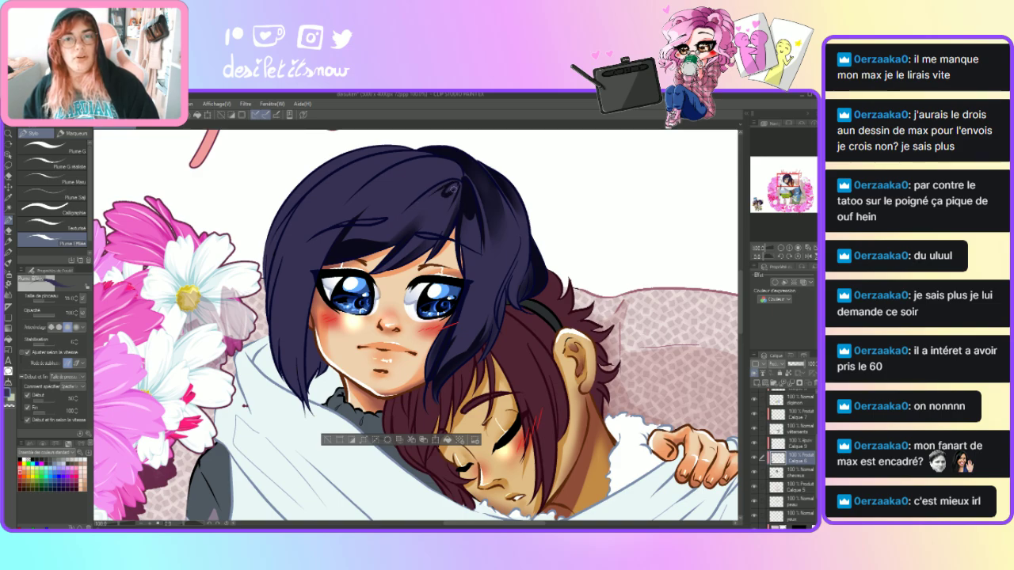
left_click(8, 307)
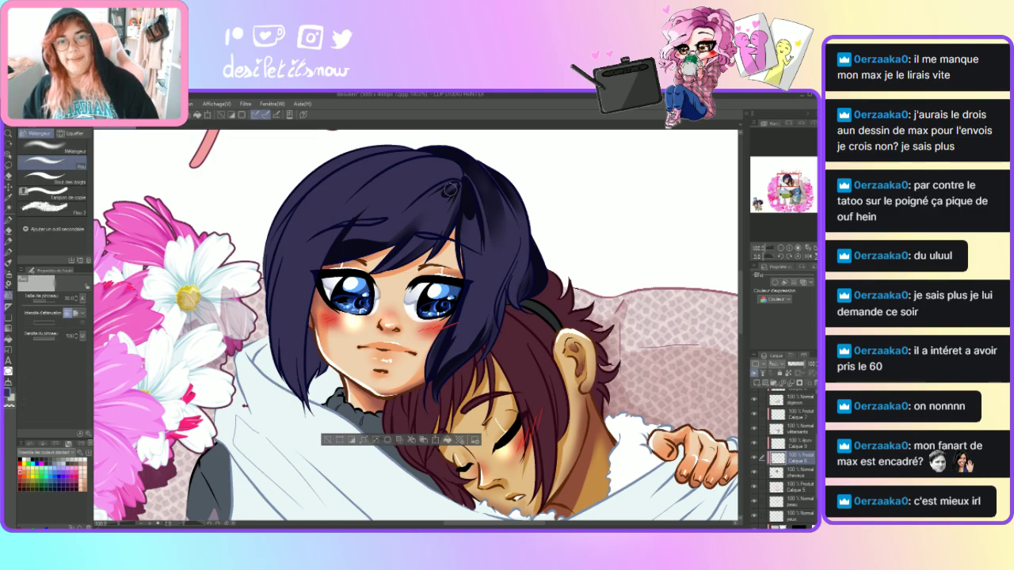
left_click_drag(450, 189, 452, 188)
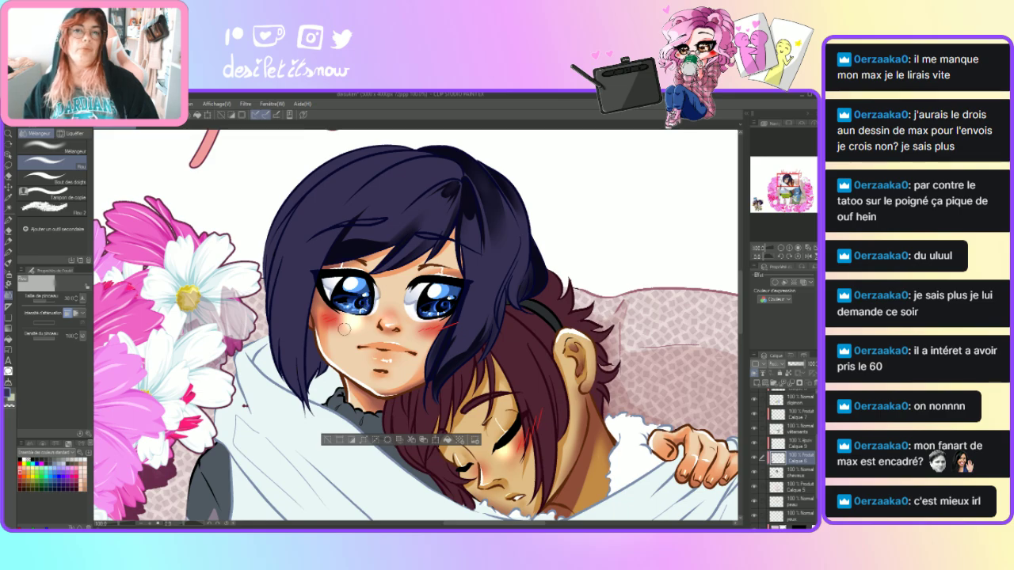
- Fan thin shadow strands from the parting across the crown toward the fringe with Plume Effilée, undo a stray stroke, and blend with Flou
left_click(9, 222)
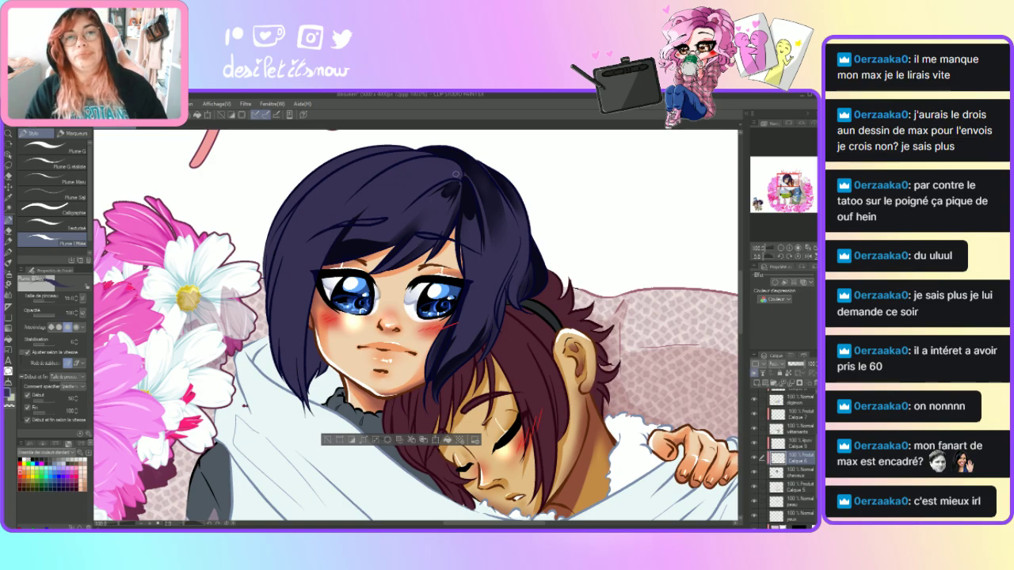
left_click_drag(458, 176, 393, 168)
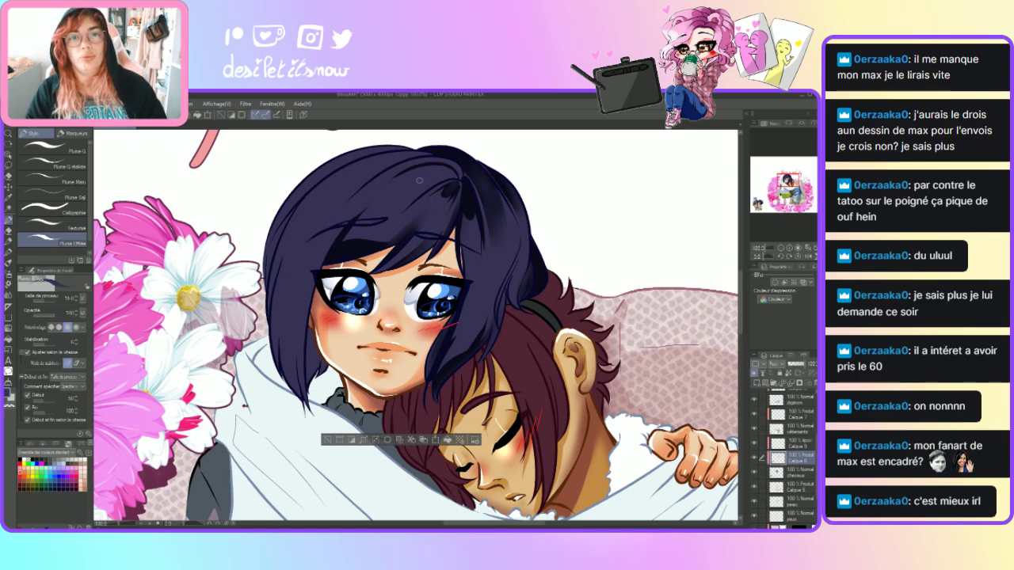
left_click_drag(460, 177, 383, 169)
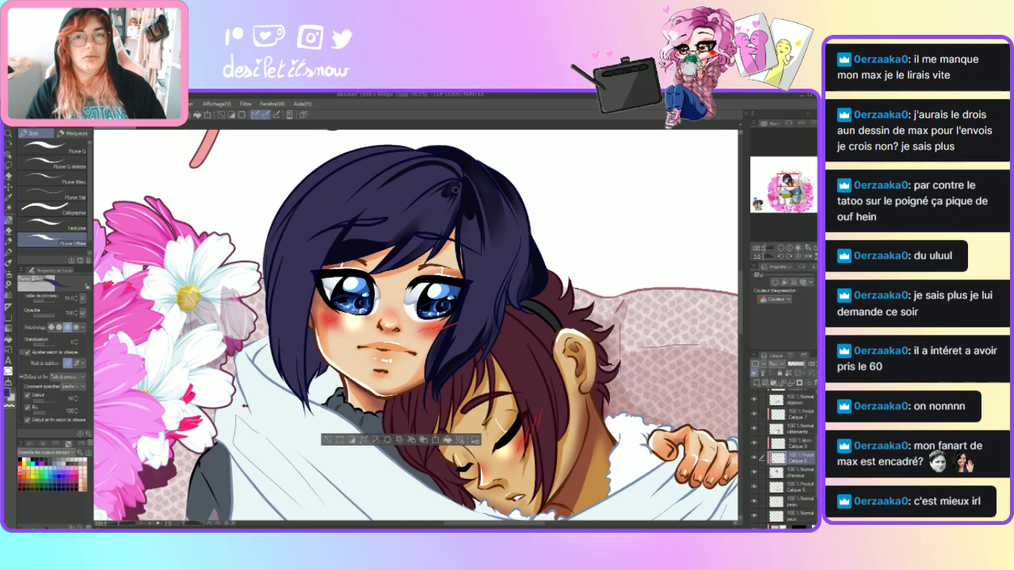
left_click_drag(458, 176, 425, 162)
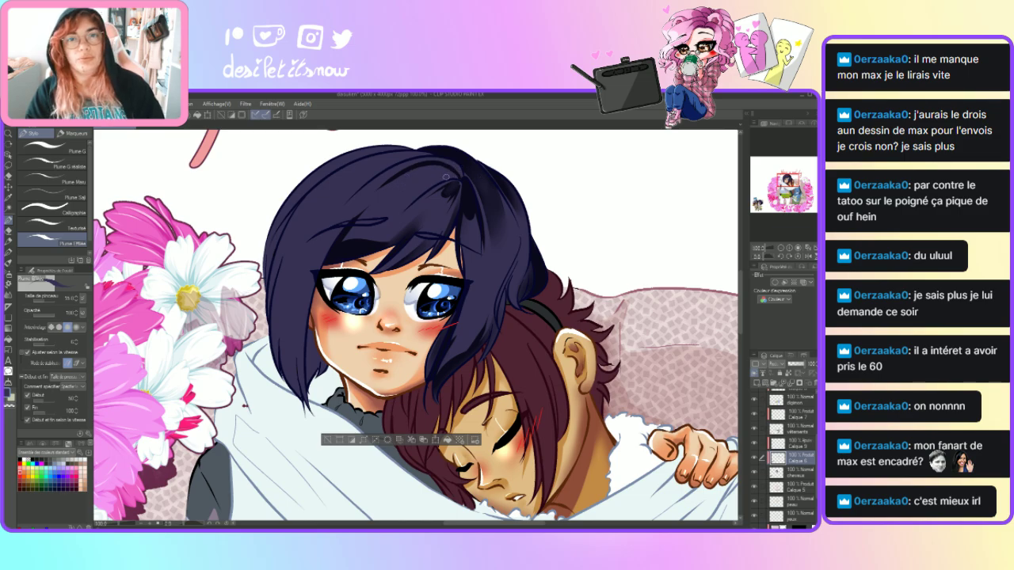
left_click_drag(461, 178, 422, 192)
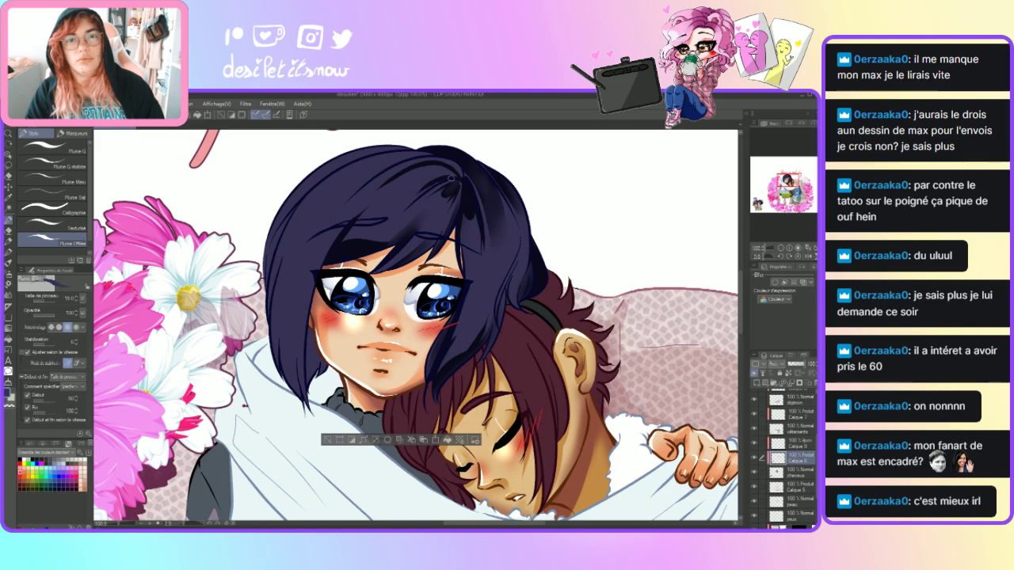
left_click_drag(408, 177, 451, 185)
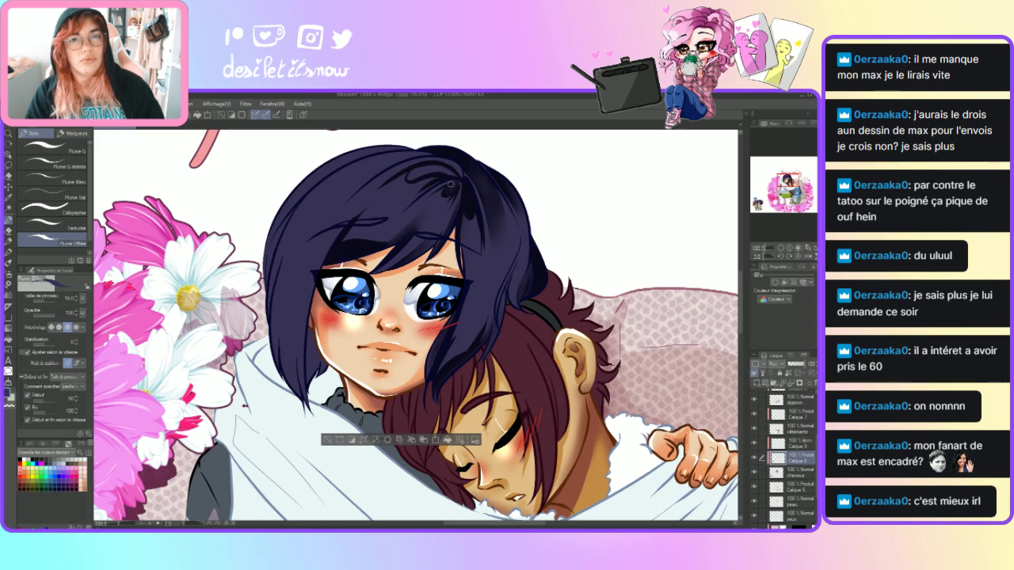
key("ctrl+z")
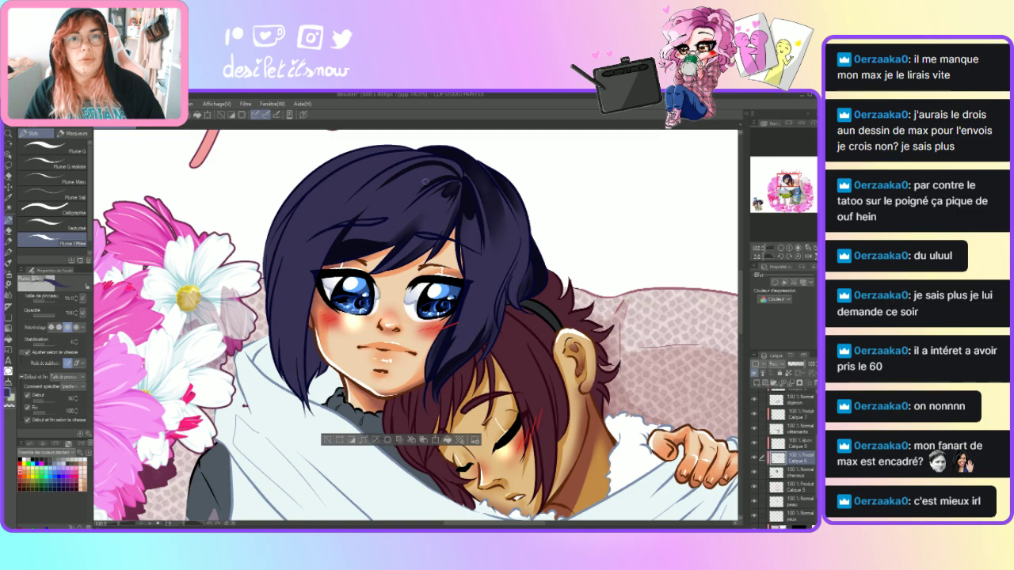
left_click_drag(422, 167, 448, 179)
left_click(8, 296)
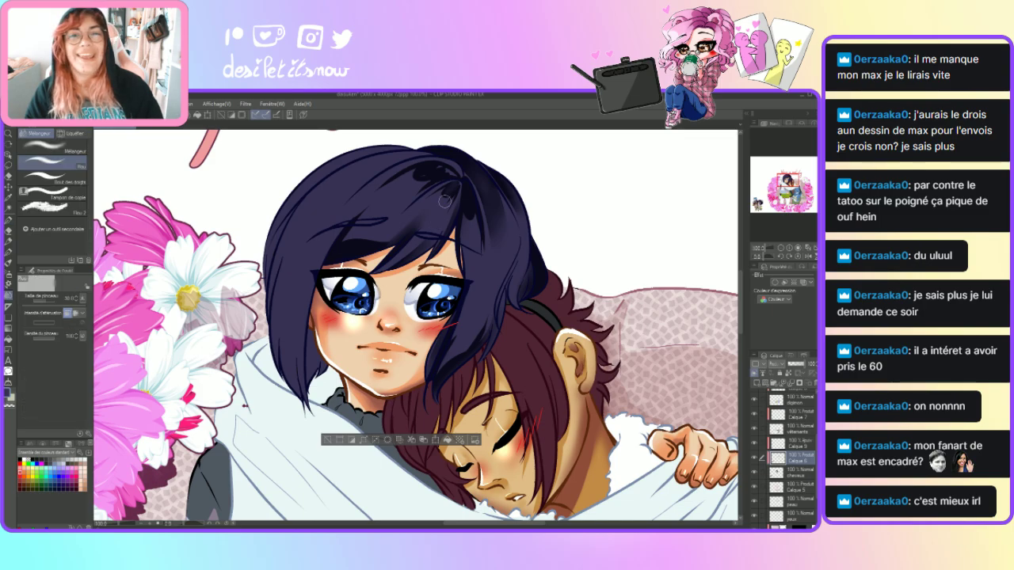
mouse_move(425, 175)
left_mouse_down()
mouse_move(456, 174)
mouse_move(423, 172)
mouse_move(437, 167)
mouse_move(422, 188)
left_mouse_up()
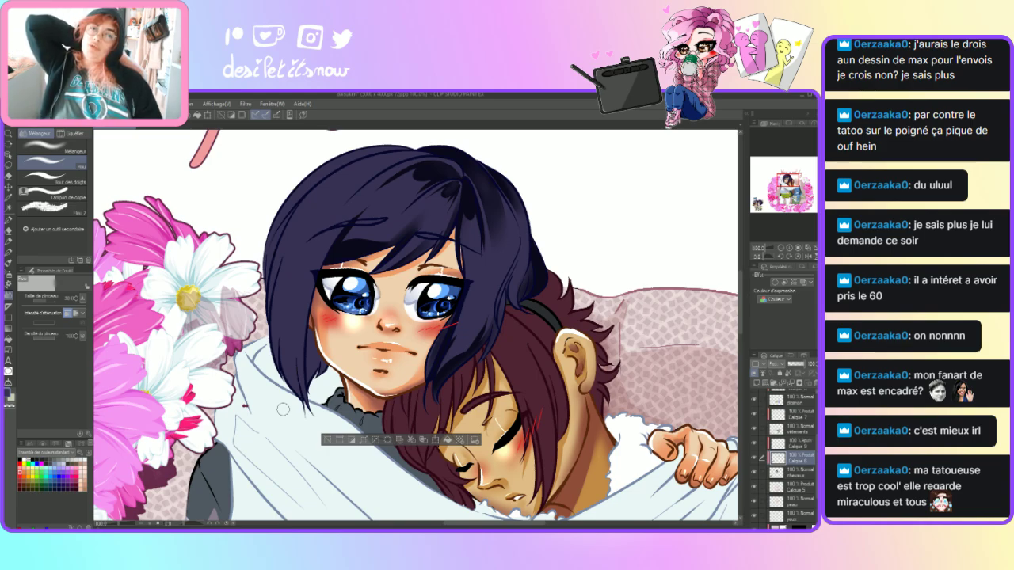
- Draw long shadow strands from the top of the parting along the upper crown with Plume Effilée, redoing undone strokes, and blend with Flou
key("p")
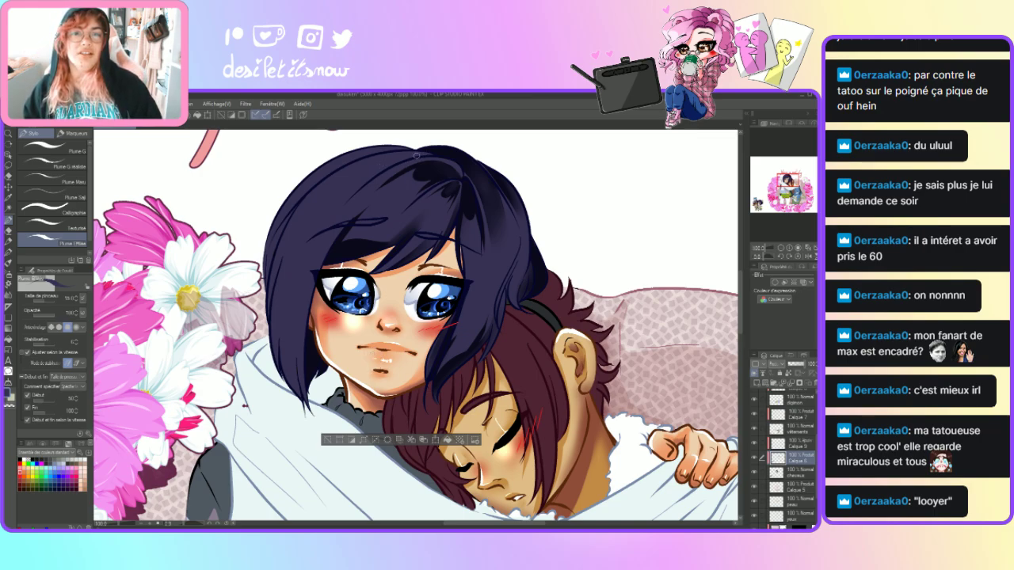
left_click_drag(422, 156, 332, 183)
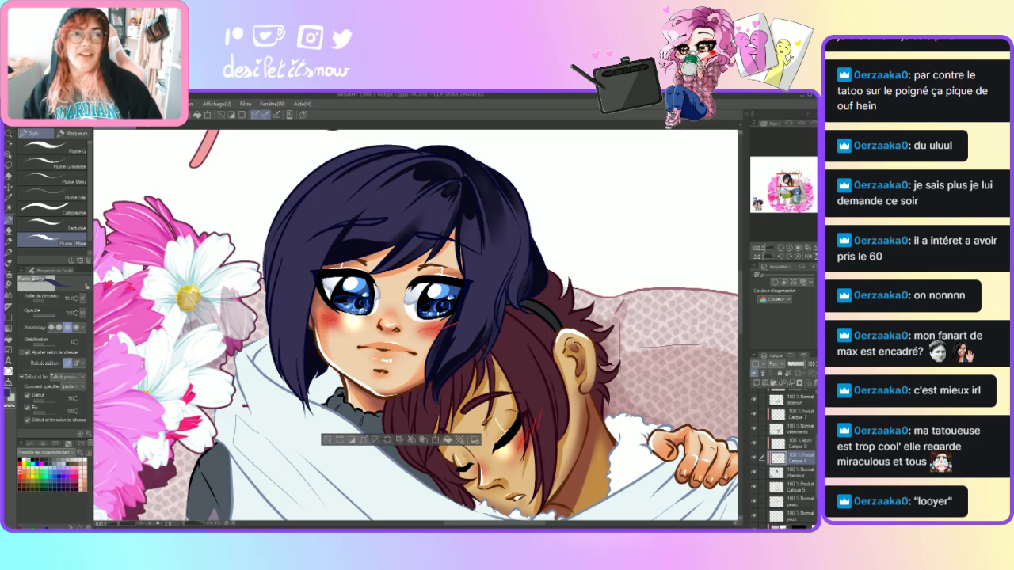
key("ctrl+z")
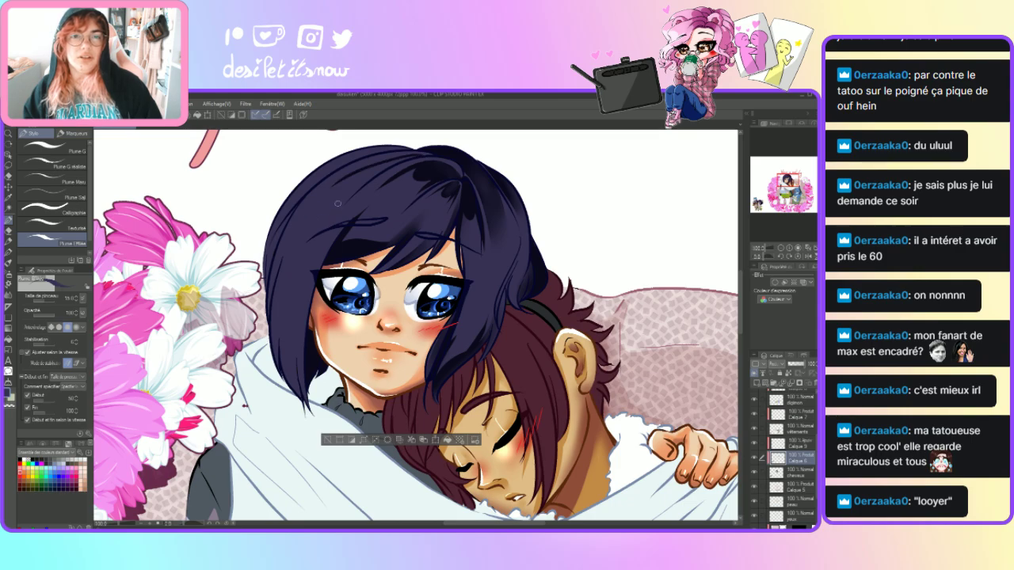
key("ctrl+z")
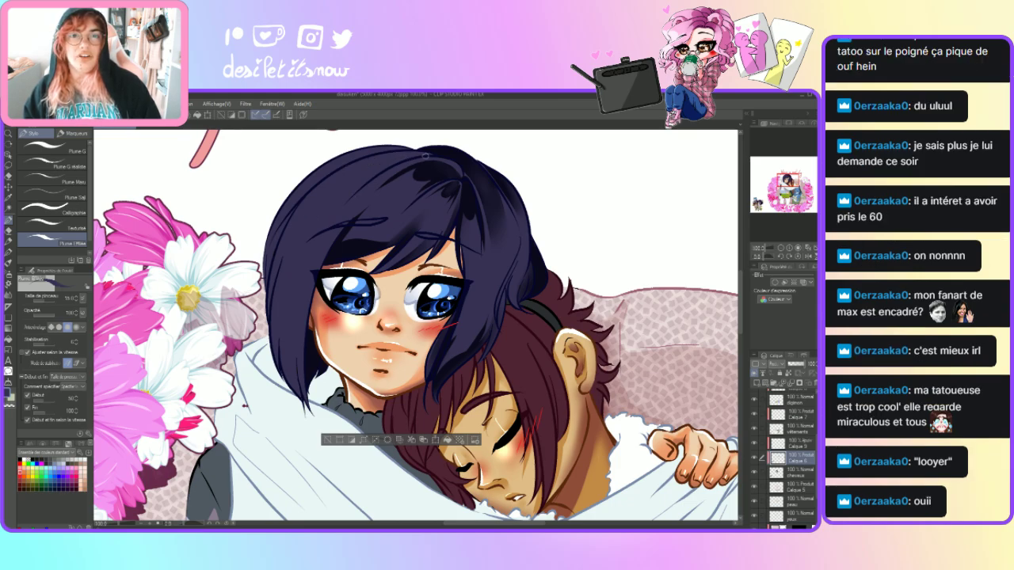
mouse_move(425, 153)
left_mouse_down()
mouse_move(356, 169)
mouse_move(328, 215)
left_mouse_up()
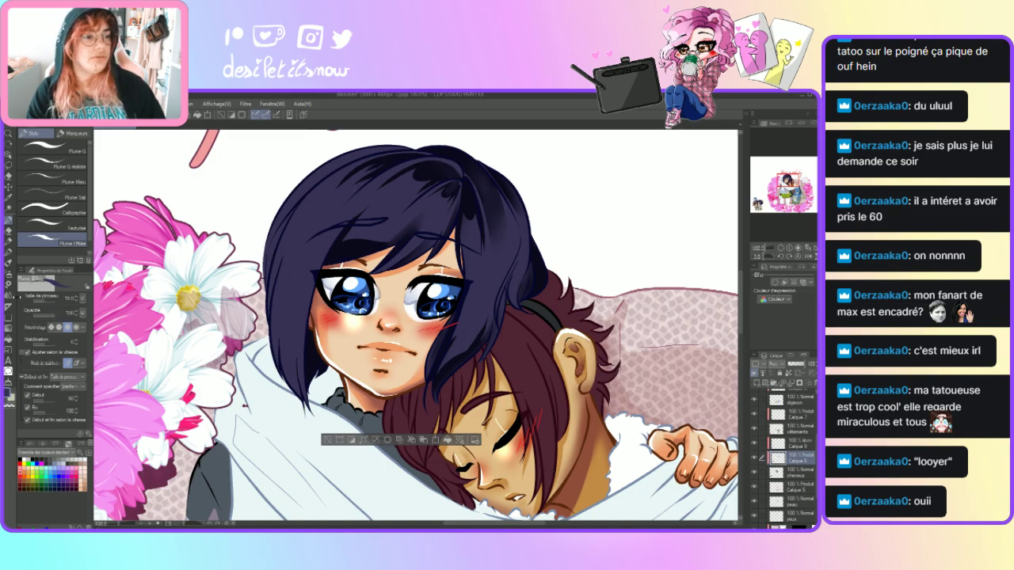
key("j")
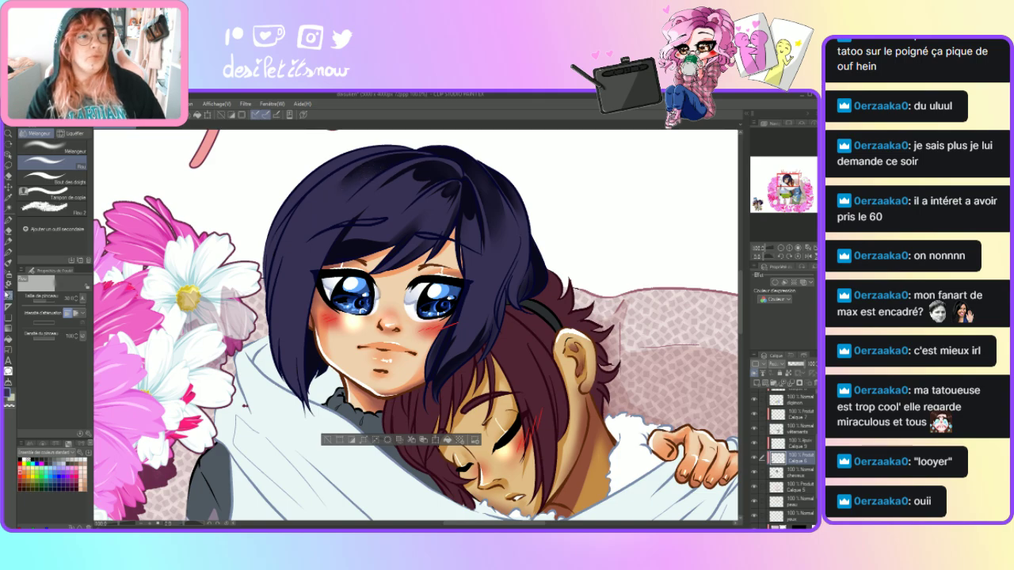
- Extend the crown shadows toward the outer side of the head, above the flowers, with Plume Effilée and soften them with Flou
left_click(8, 225)
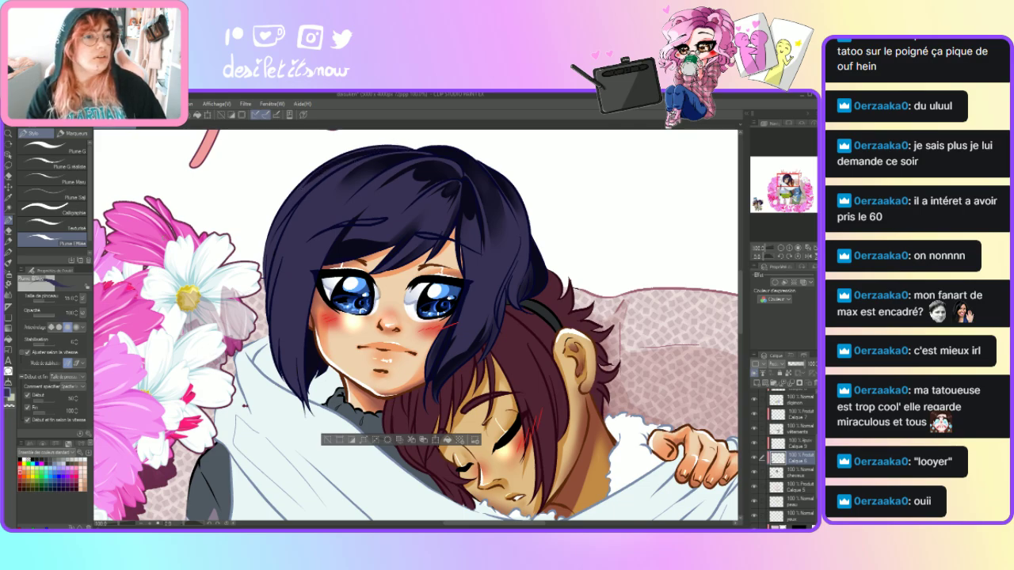
left_click(9, 300)
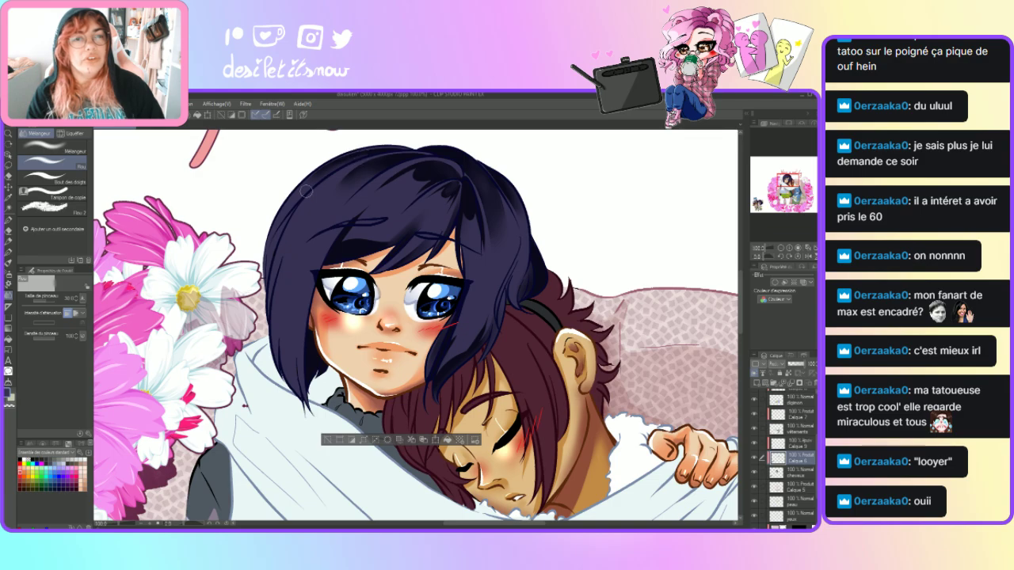
left_click(8, 222)
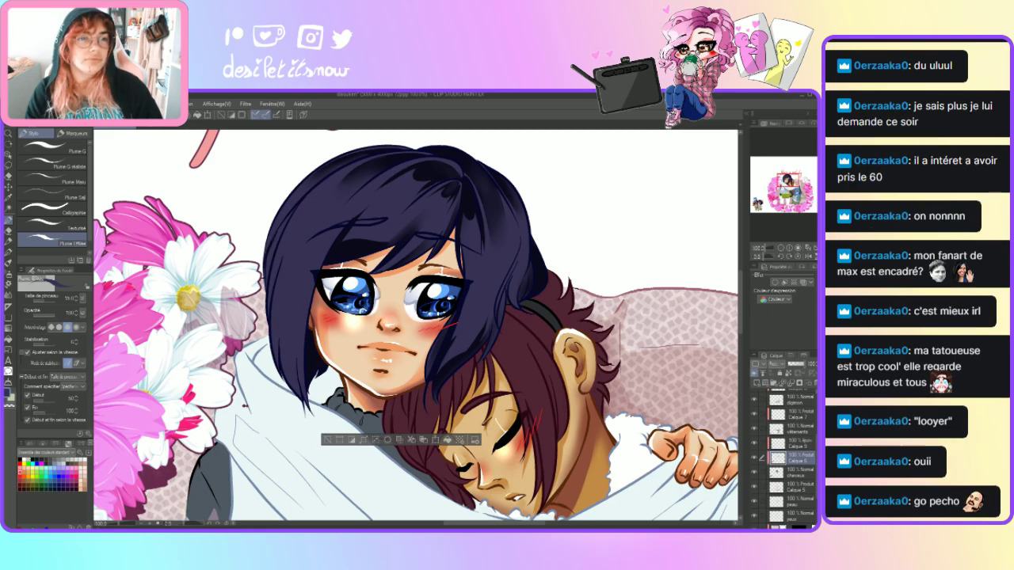
- Add shadow strands along the blue hair's outer edge beside the flowers with Plume Effilée, soften with Flou, and undo unsatisfactory strokes
left_click_drag(267, 289, 278, 231)
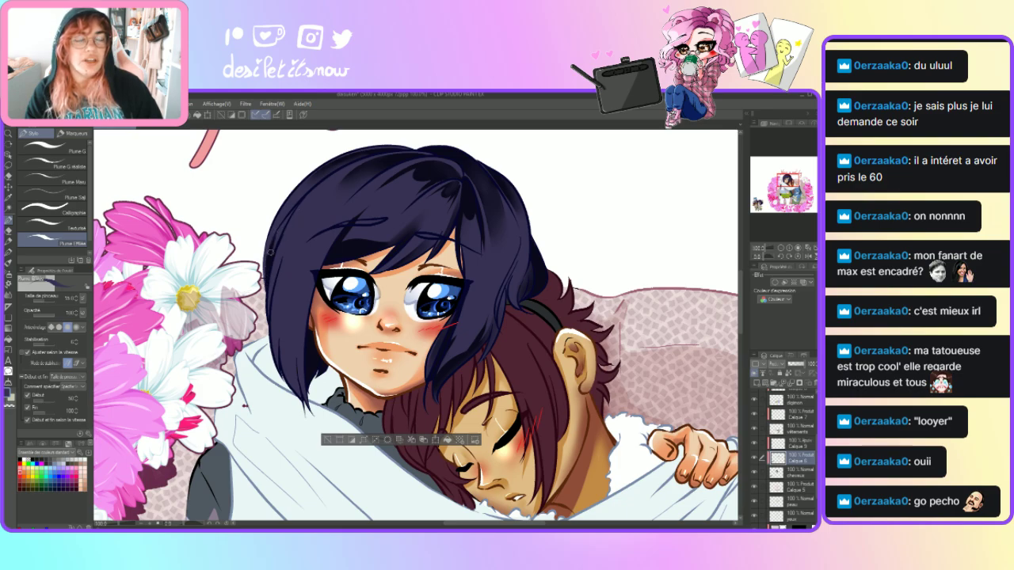
key("j")
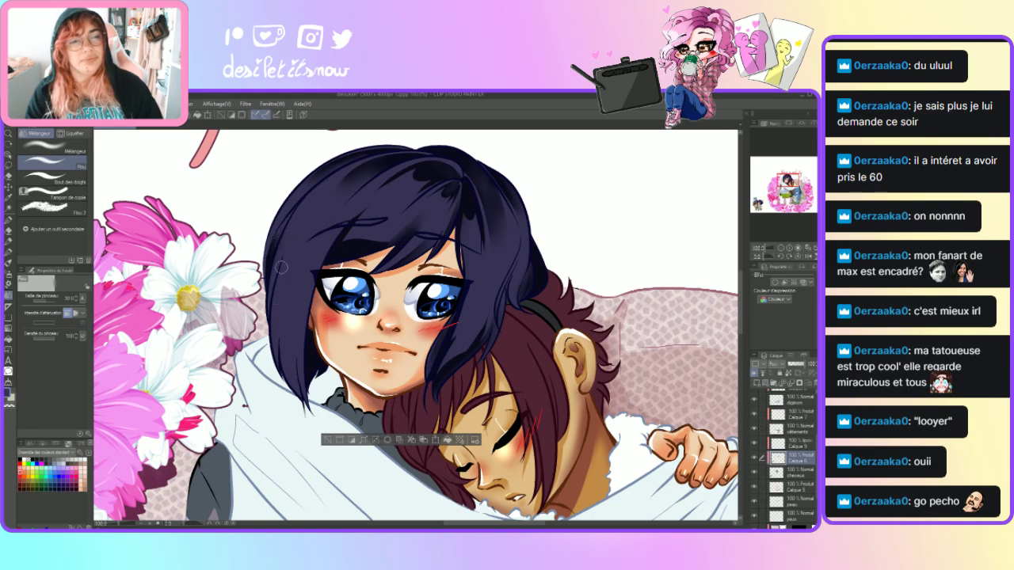
left_click(8, 222)
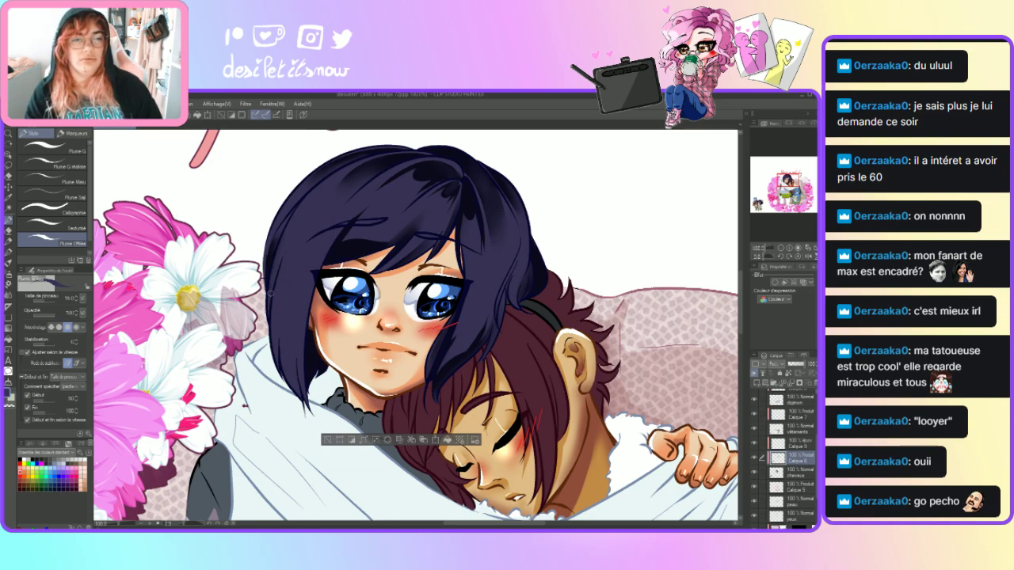
left_click_drag(279, 295, 285, 252)
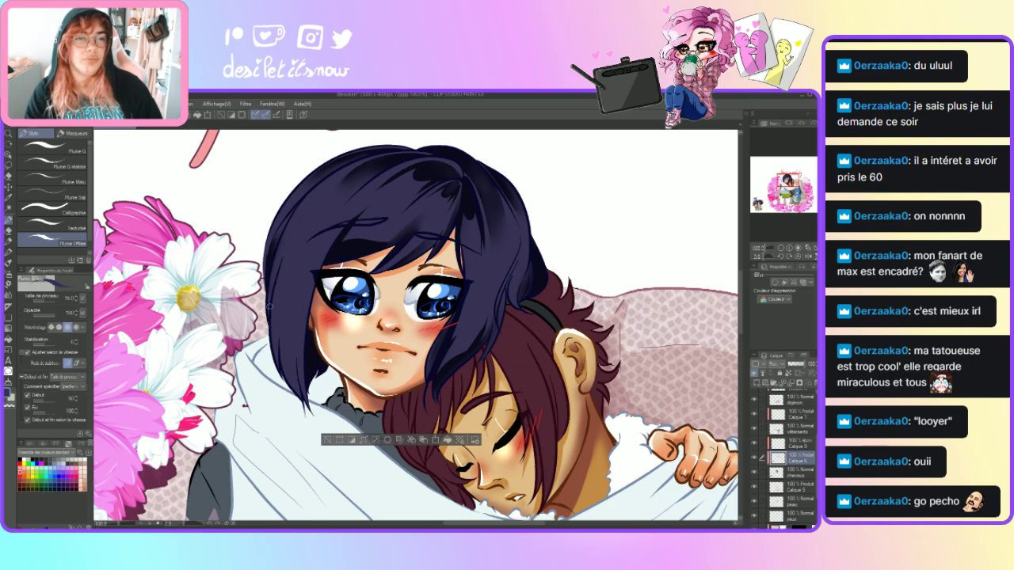
left_click_drag(269, 323, 283, 237)
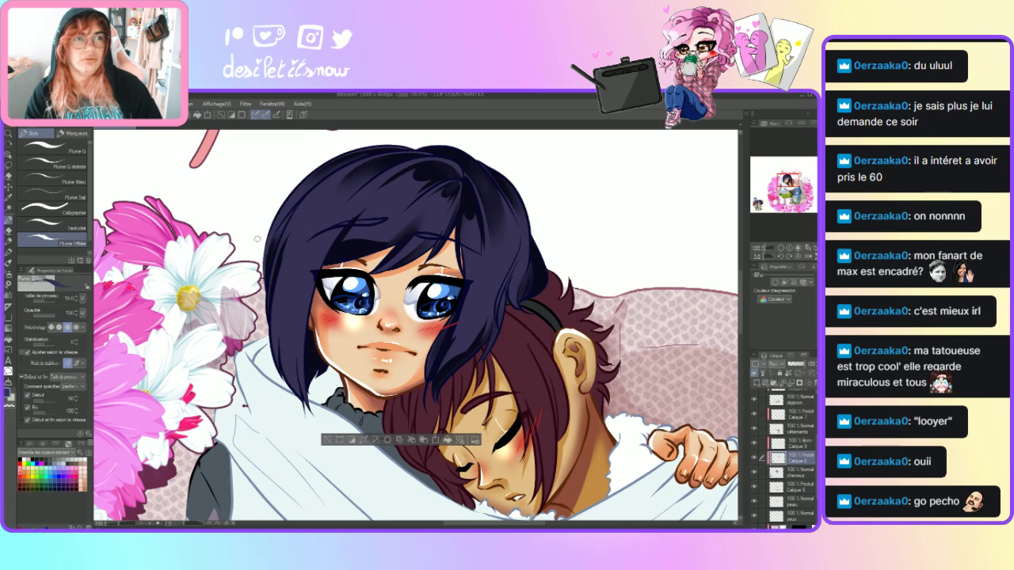
key("ctrl+z")
left_click_drag(268, 316, 289, 250)
key("ctrl+z")
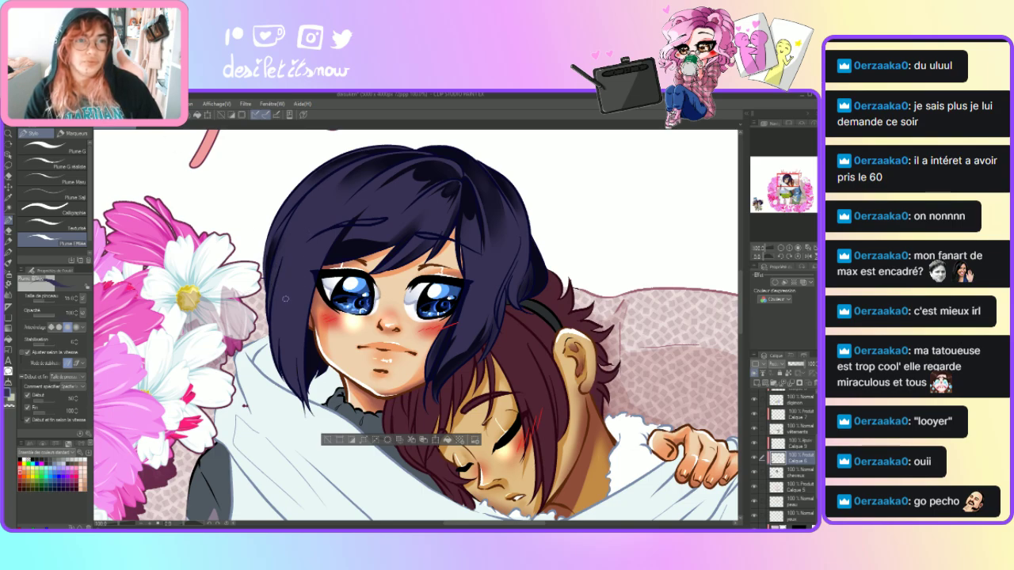
left_click_drag(269, 323, 287, 230)
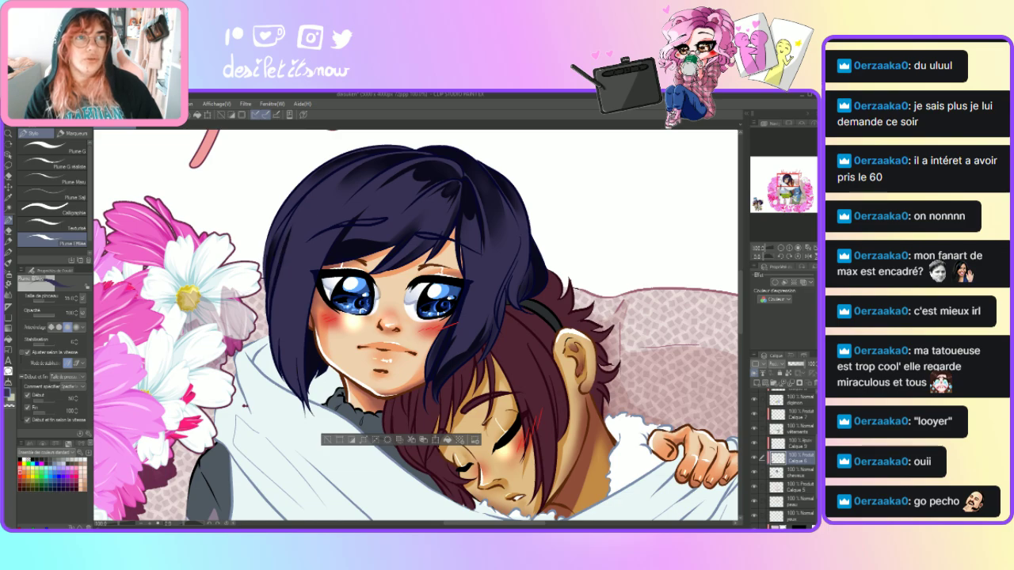
key("ctrl+z")
- Draw long shadow strands down the blue hair's side lock beside the flowers toward its tips with Plume Effilée
mouse_move(268, 317)
left_mouse_down()
mouse_move(298, 225)
mouse_move(282, 400)
left_mouse_up()
left_click_drag(276, 272, 281, 391)
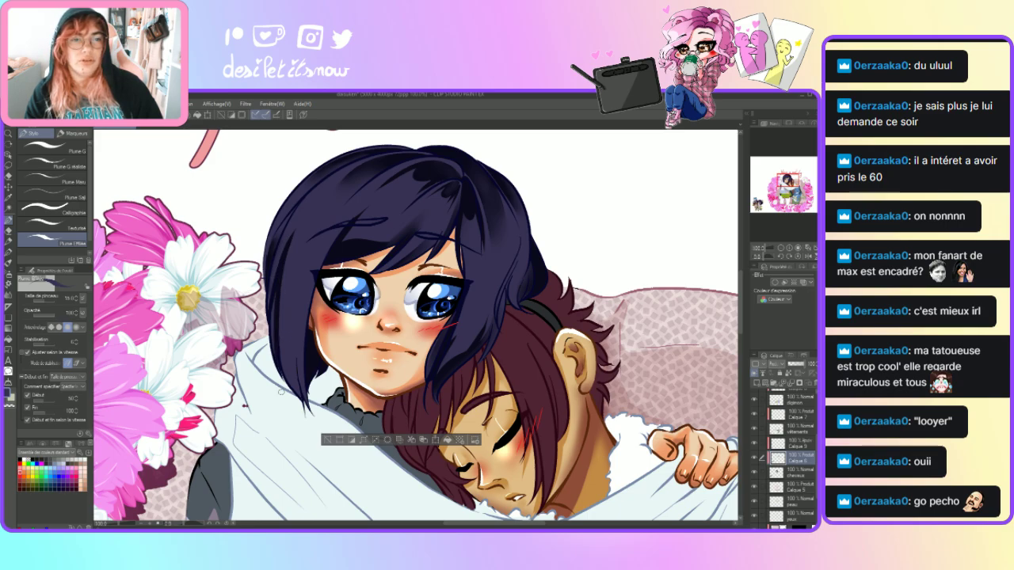
left_click_drag(271, 353, 273, 305)
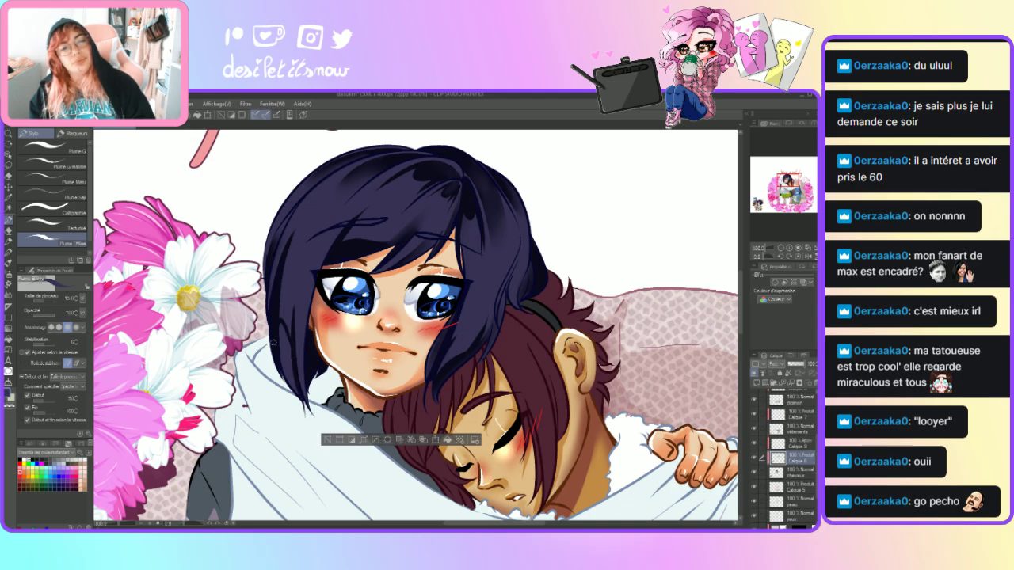
left_click_drag(281, 323, 288, 385)
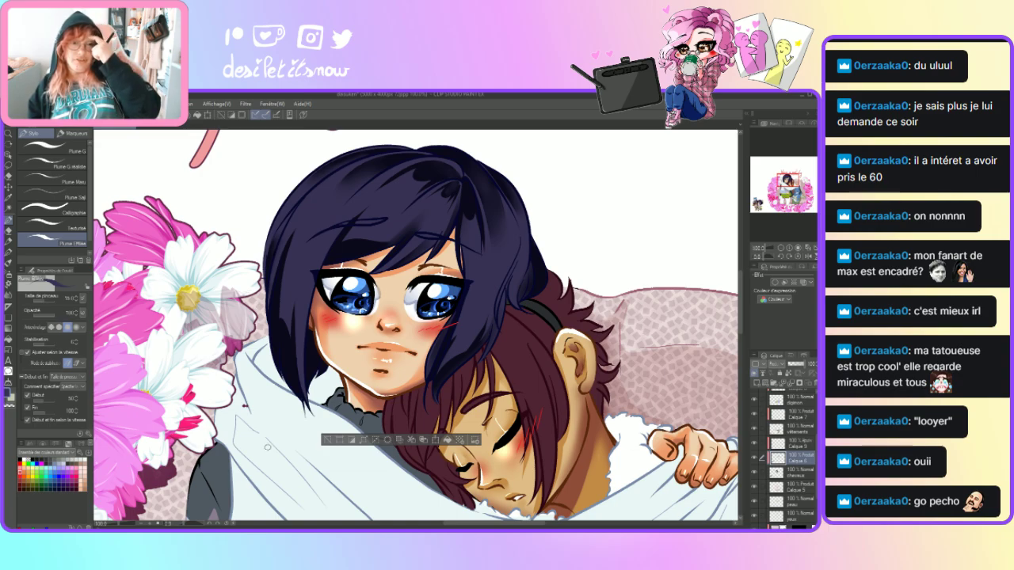
- Add a clipped multiply layer above the hair shadows and airbrush a soft overall shade across the blue hair
left_click(757, 374)
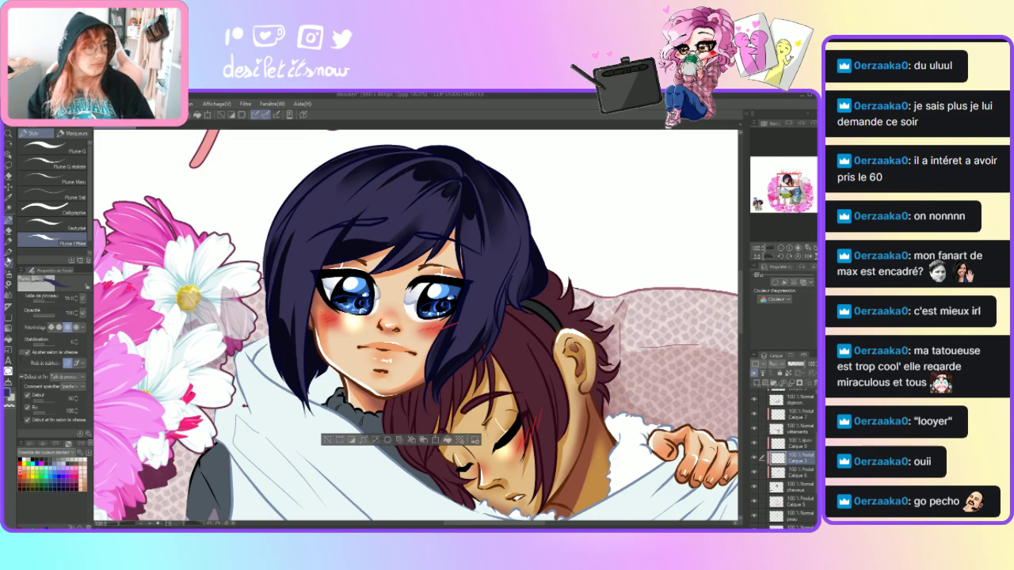
left_click(10, 273)
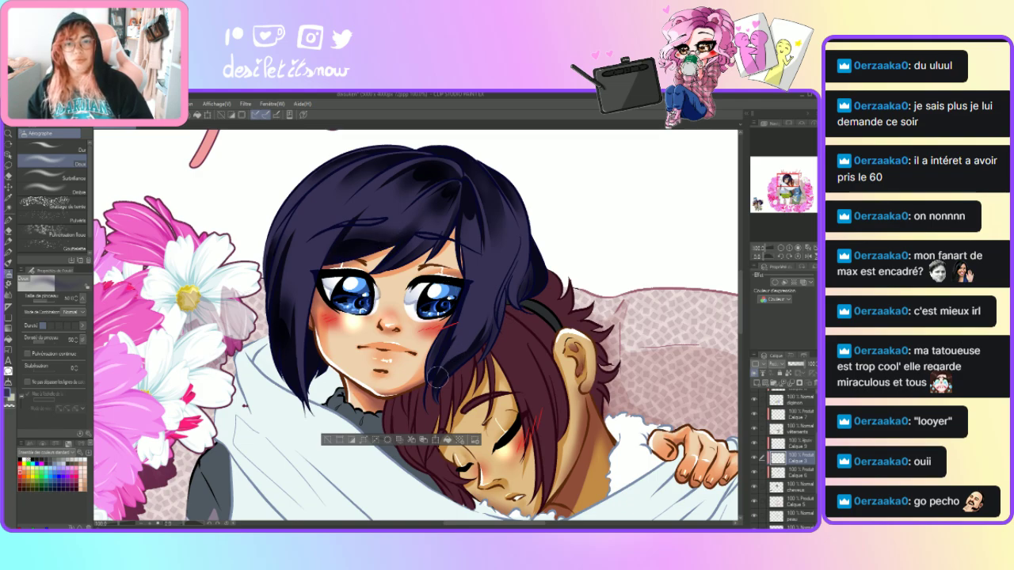
mouse_move(439, 373)
left_mouse_down()
mouse_move(460, 364)
mouse_move(529, 241)
mouse_move(493, 330)
mouse_move(511, 186)
left_mouse_up()
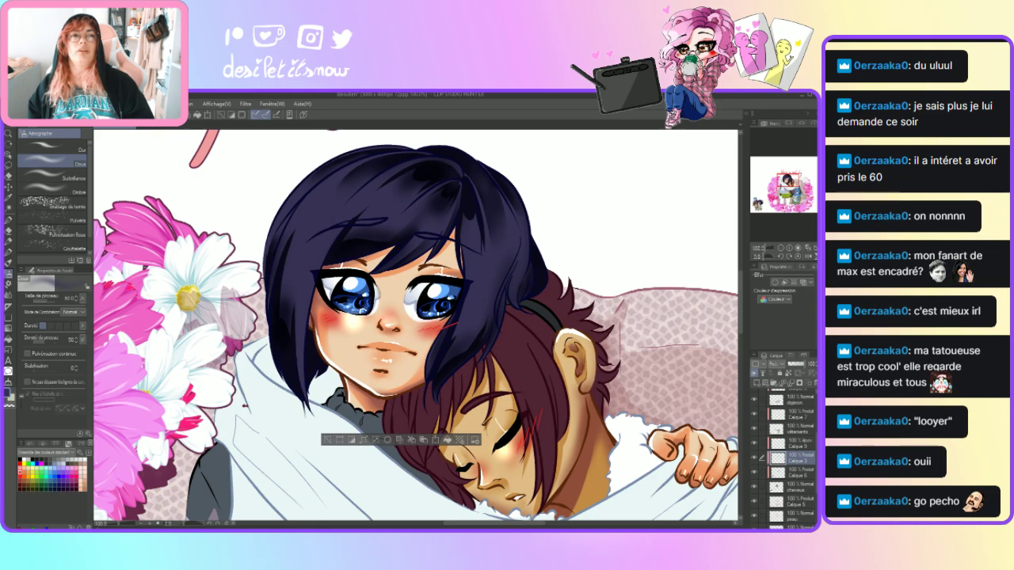
- Paint darker strands above the fringe and on the blue lock beside the brown-haired character with Plume Effilée
left_click(9, 221)
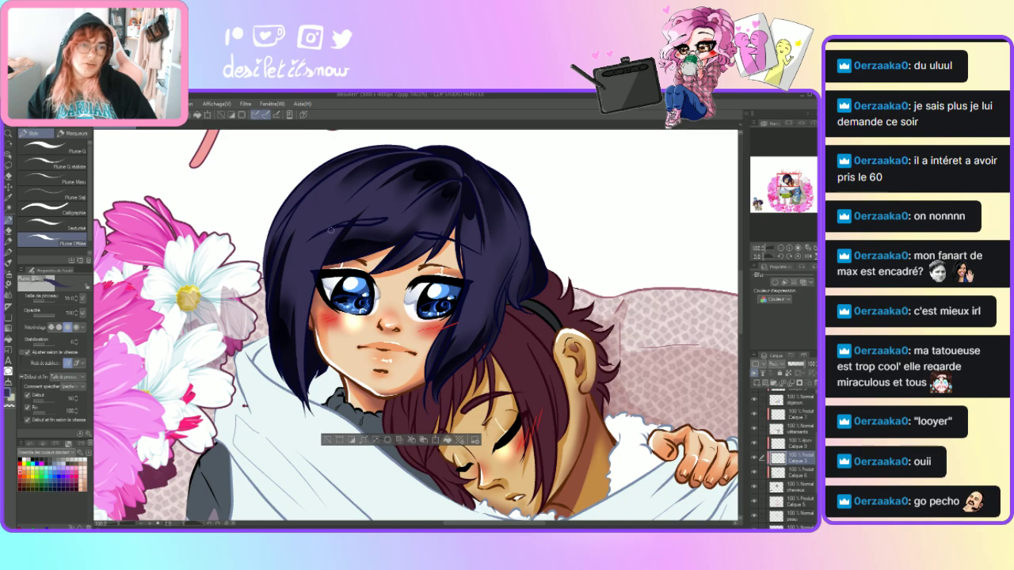
left_click_drag(321, 236, 305, 226)
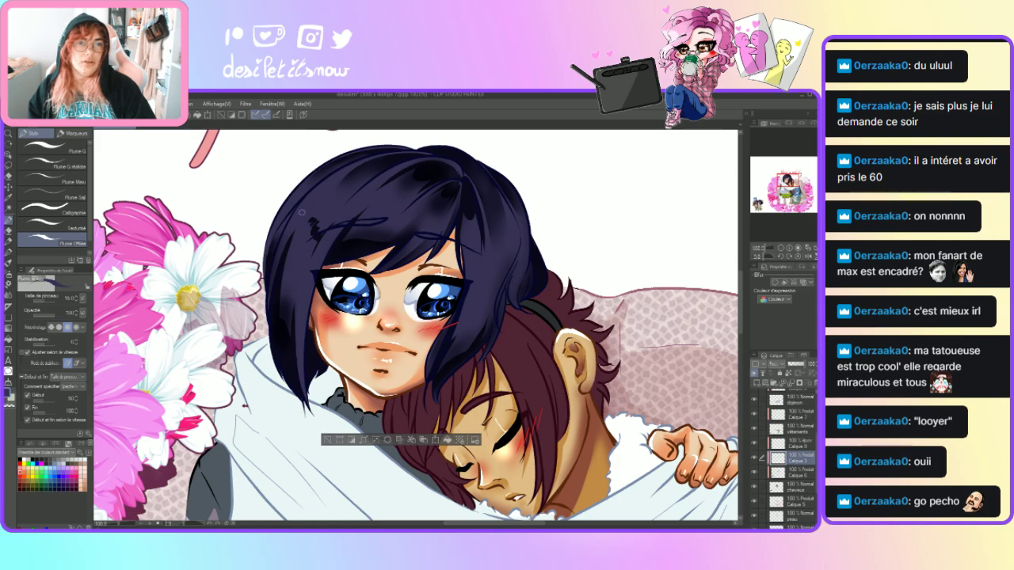
left_click_drag(308, 211, 295, 220)
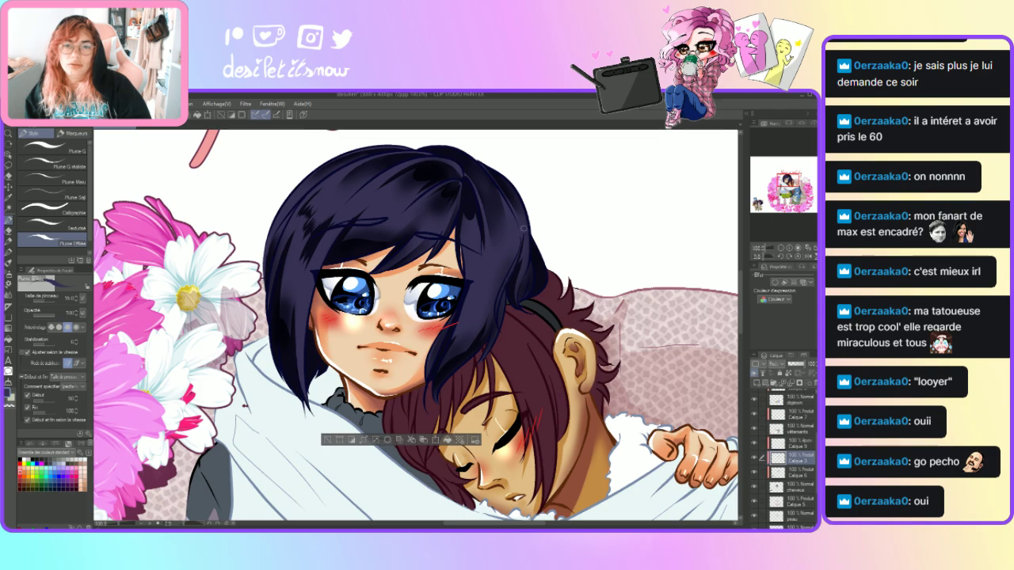
left_click_drag(505, 300, 495, 340)
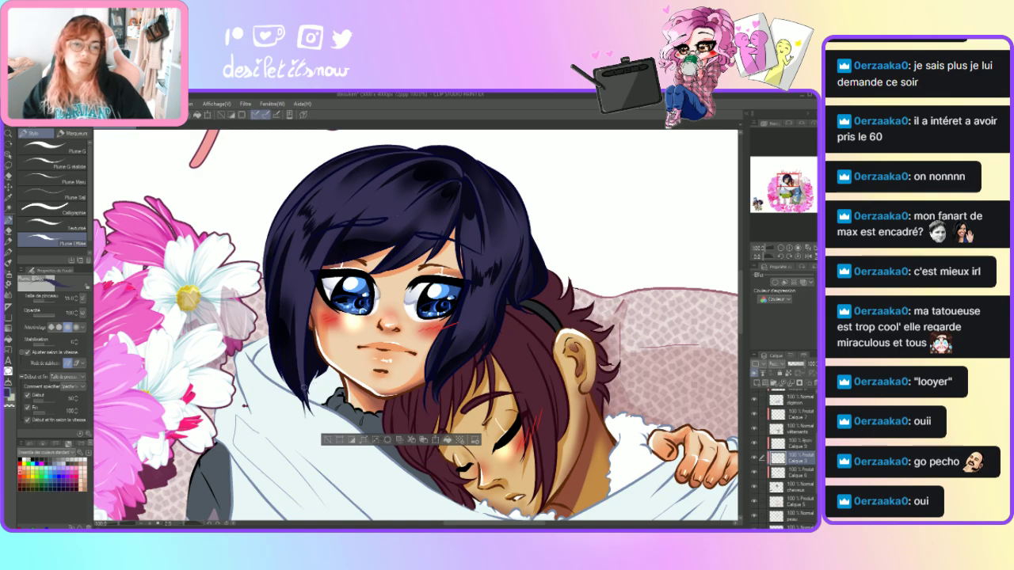
- Darken the tips of the blue side locks with Plume Effilée, redoing the undone stroke, and blend the strands with Flou
left_click_drag(306, 400, 303, 303)
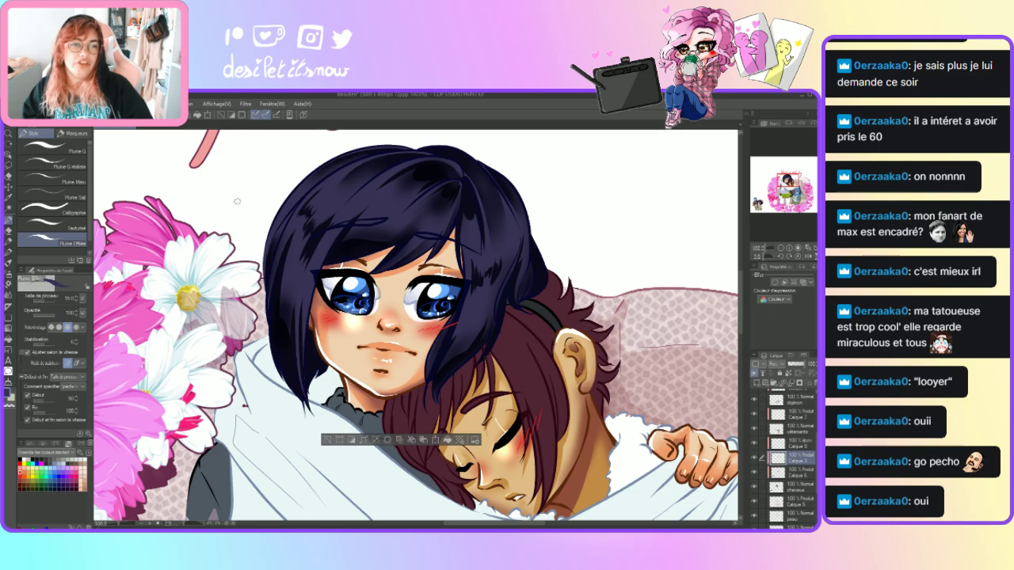
key("ctrl+z")
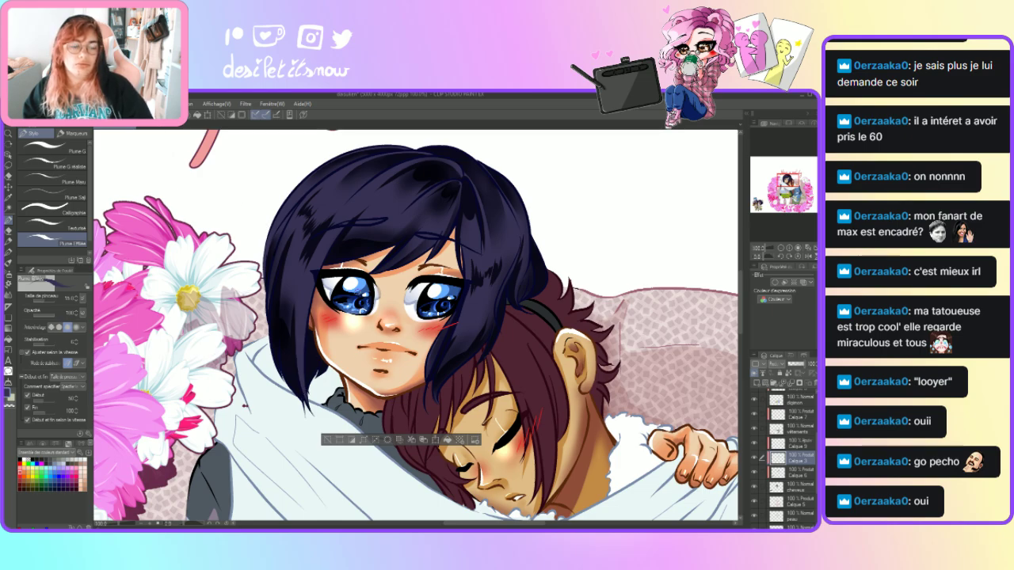
left_click_drag(306, 397, 316, 273)
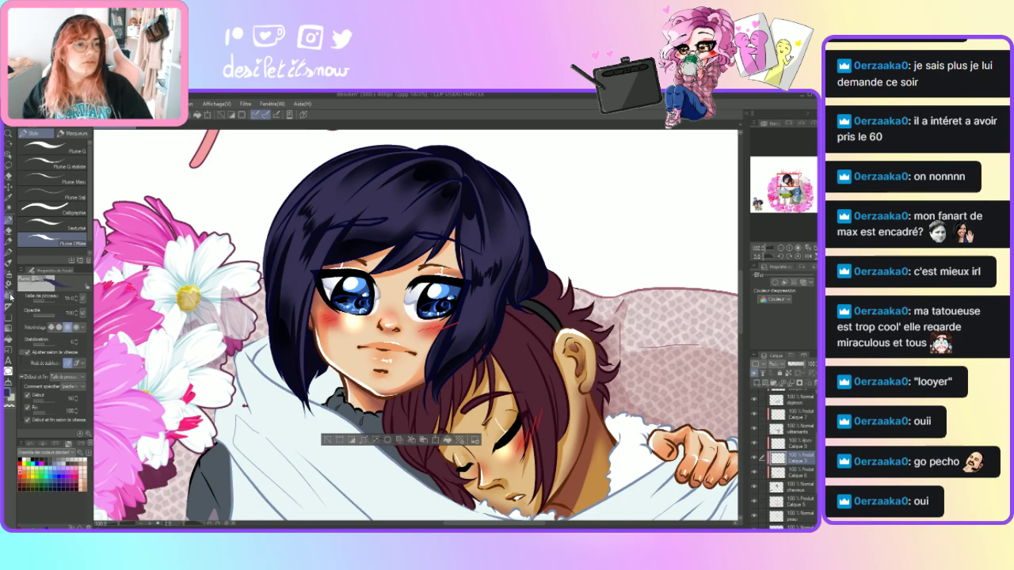
left_click(9, 295)
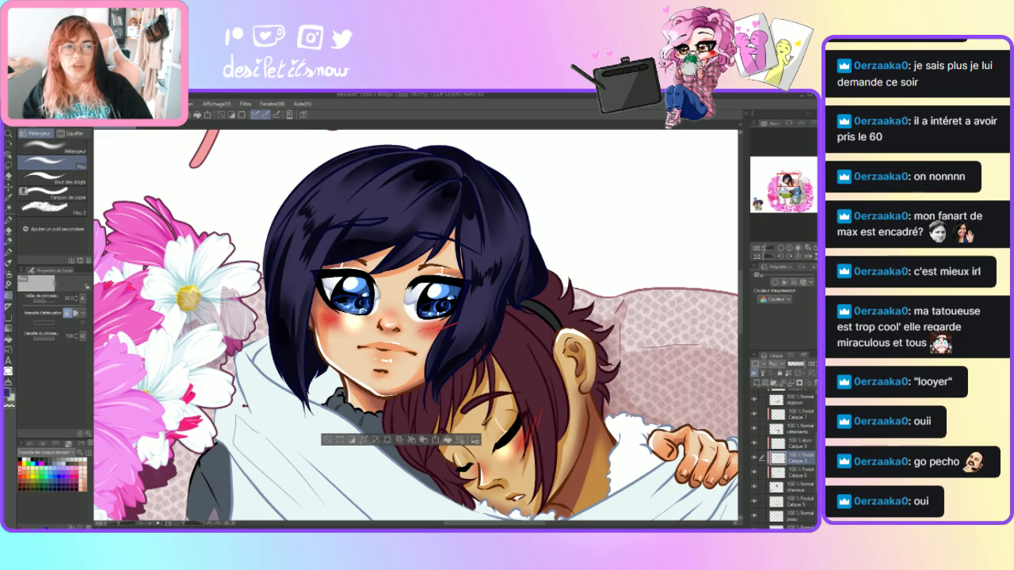
left_click(8, 220)
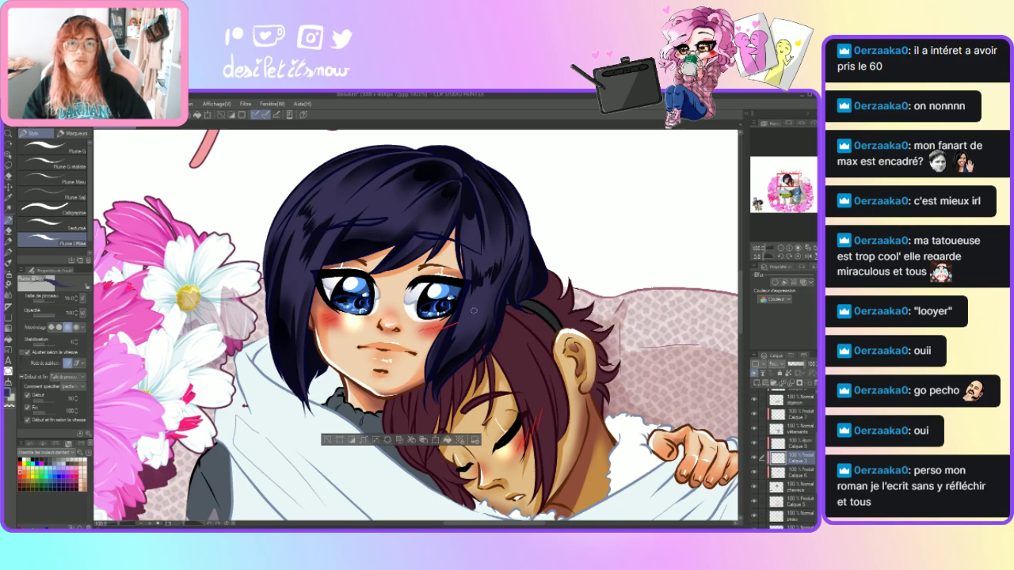
left_click(9, 306)
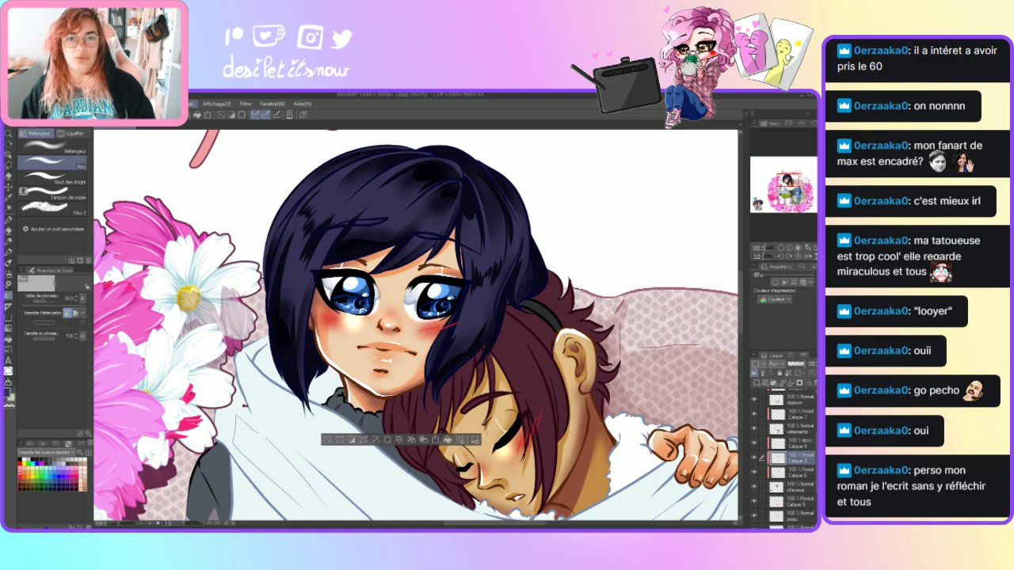
left_click(792, 486)
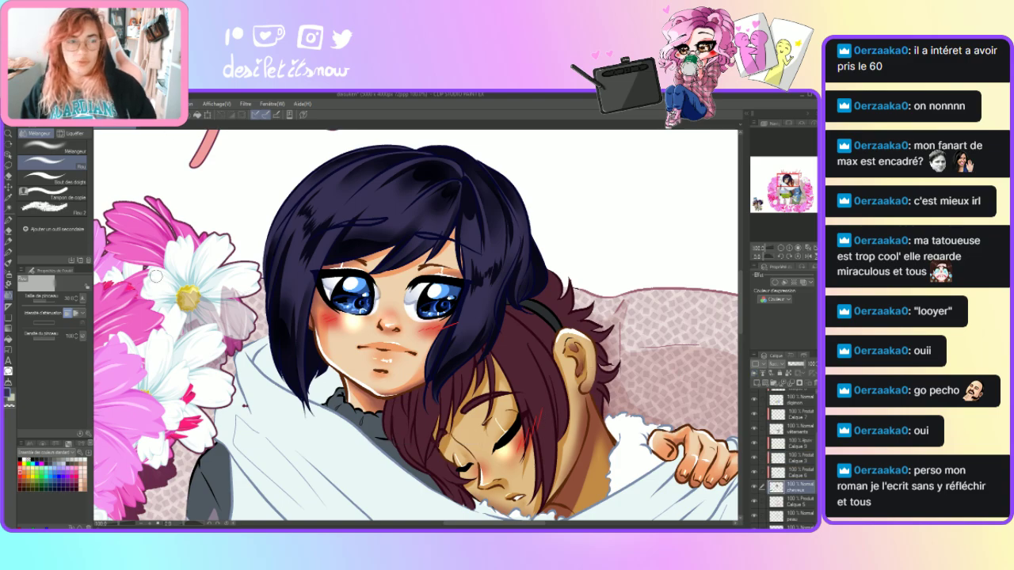
left_click(10, 205)
left_click(523, 389)
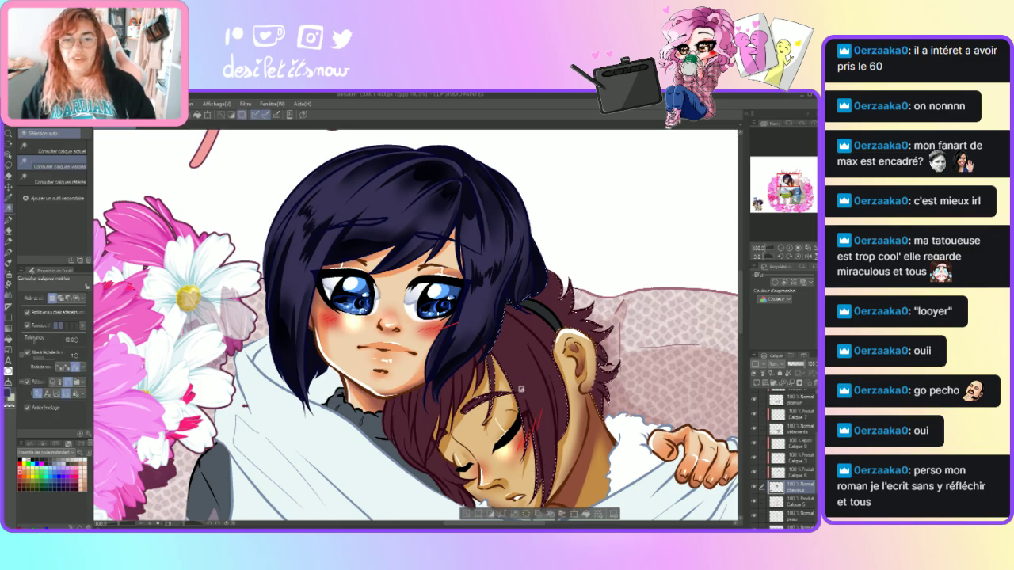
left_click(416, 419)
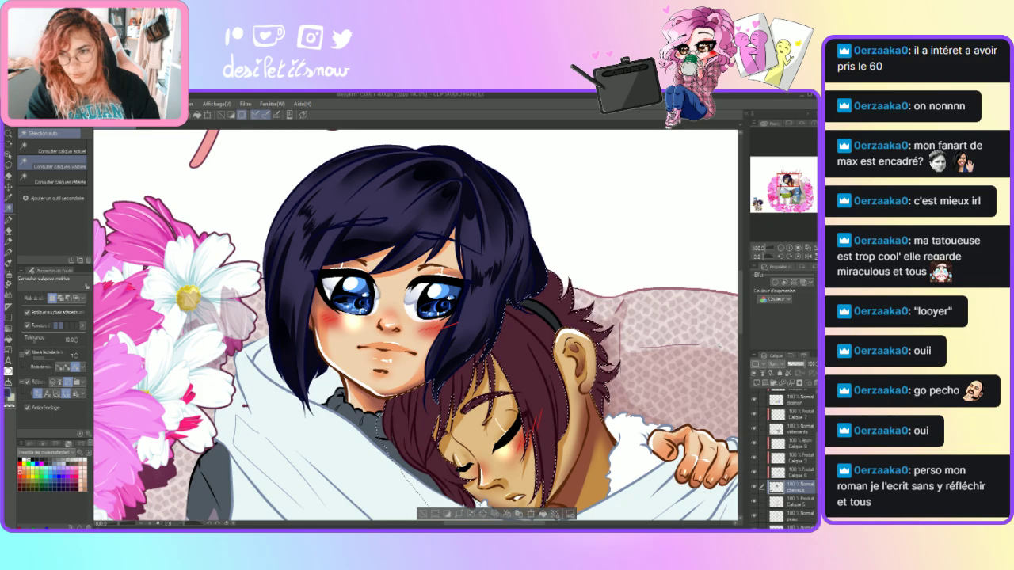
scroll(479, 348, "down", 3)
key("ctrl+d")
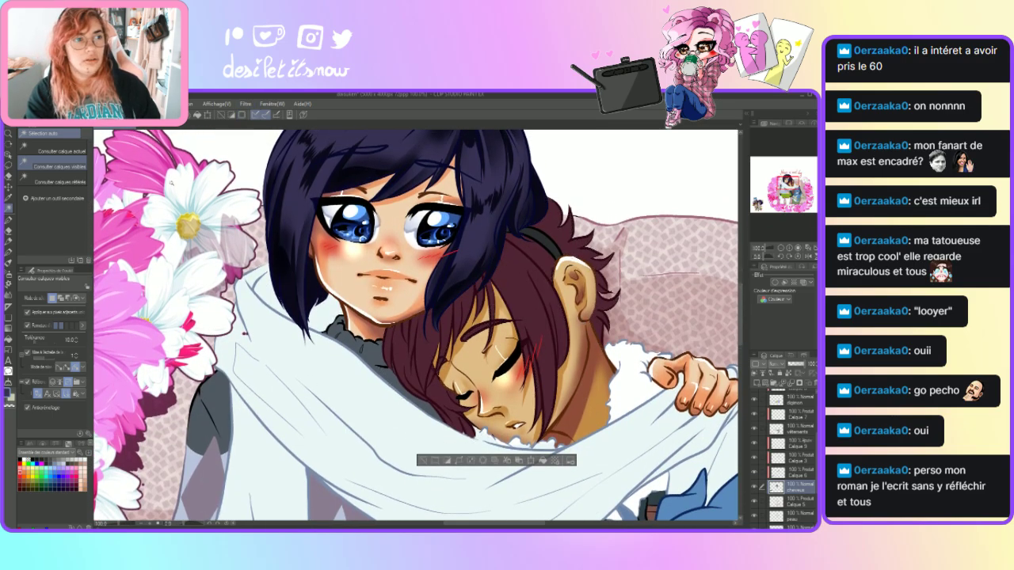
- Sample the brown hair colour, shade its lower strands beside the face on multiply layer Calque 6 with Plume Effilée, and blend with Flou
key("i")
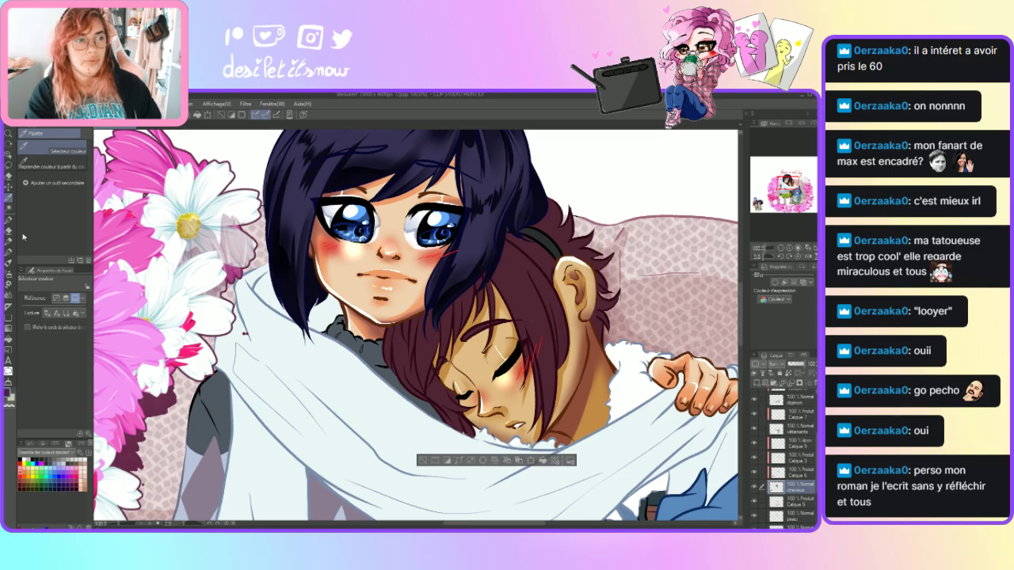
left_click(8, 220)
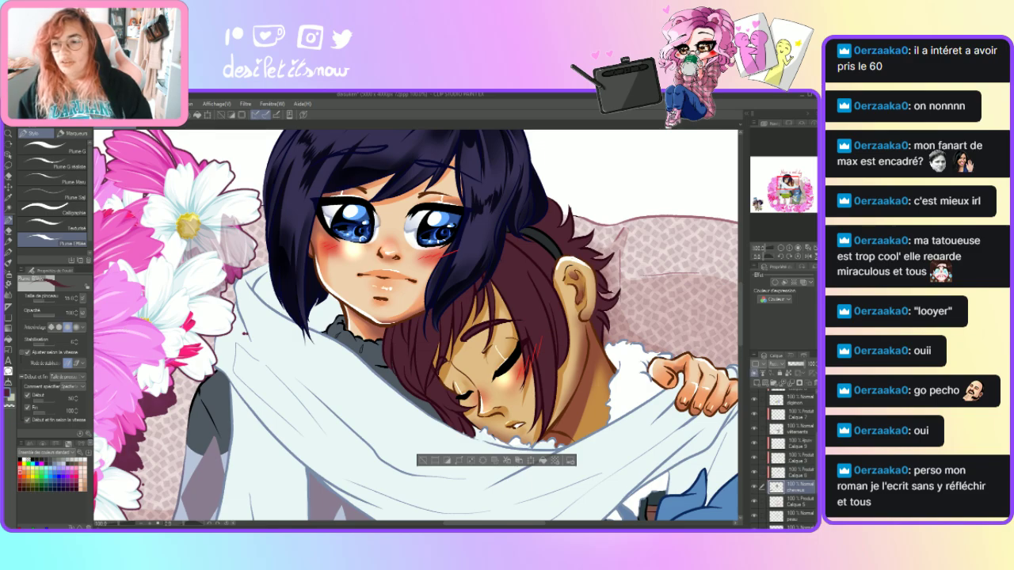
left_click(792, 473)
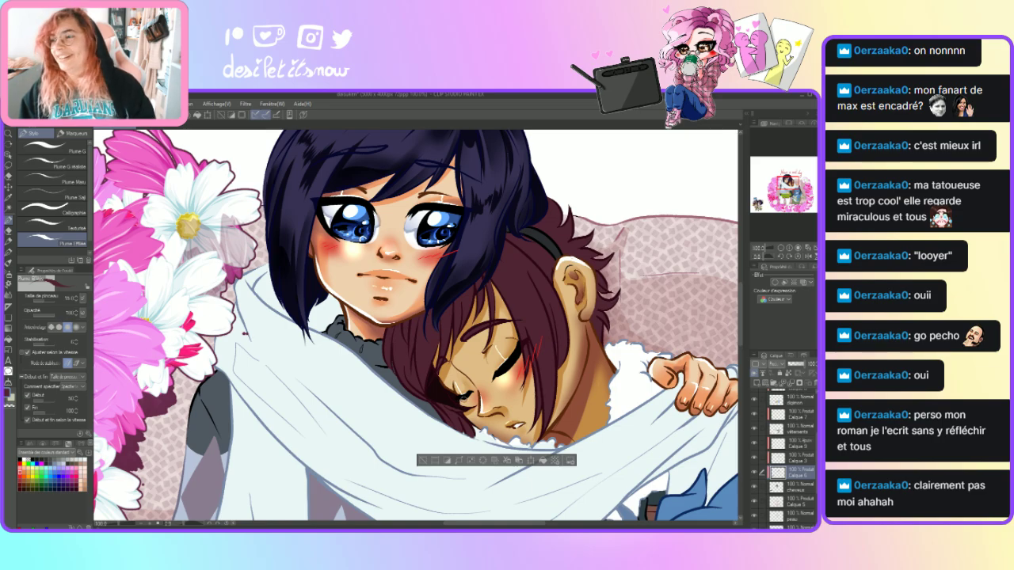
left_click(8, 306)
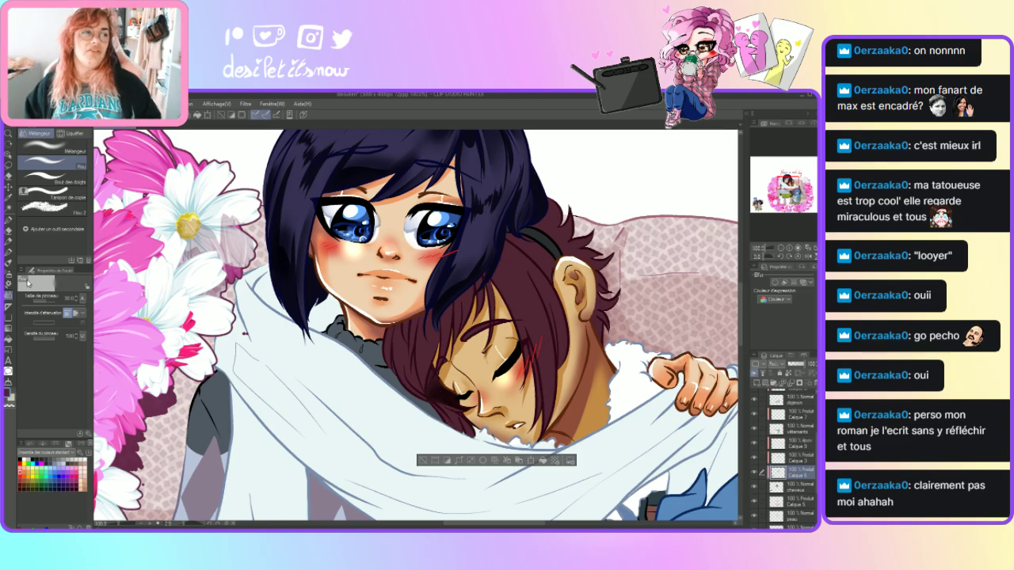
- Paint dark shadow strands with Plume Effilée on the brown hair's lower locks against the grey collar, and blend them with Flou
left_click(8, 222)
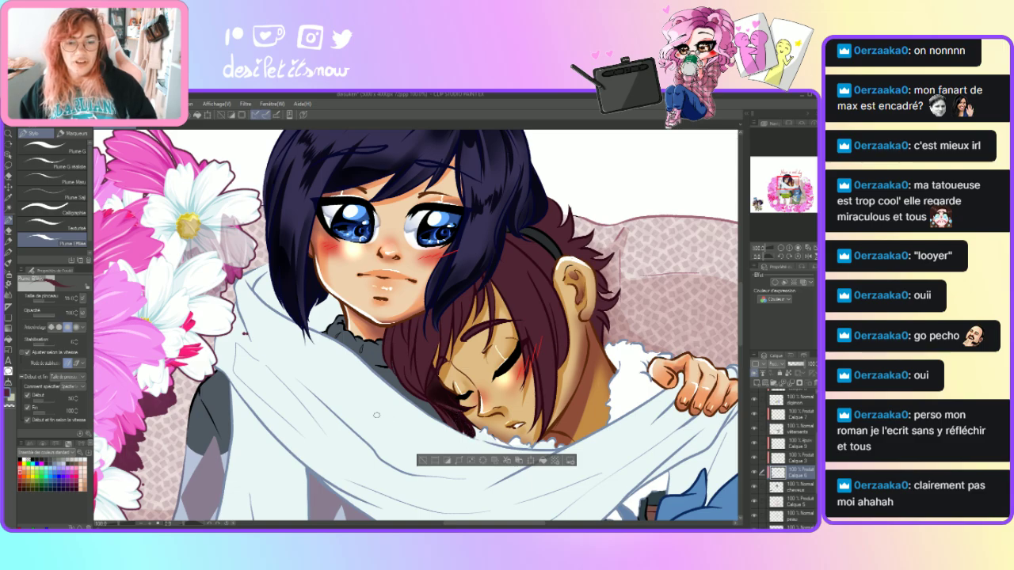
left_click(9, 295)
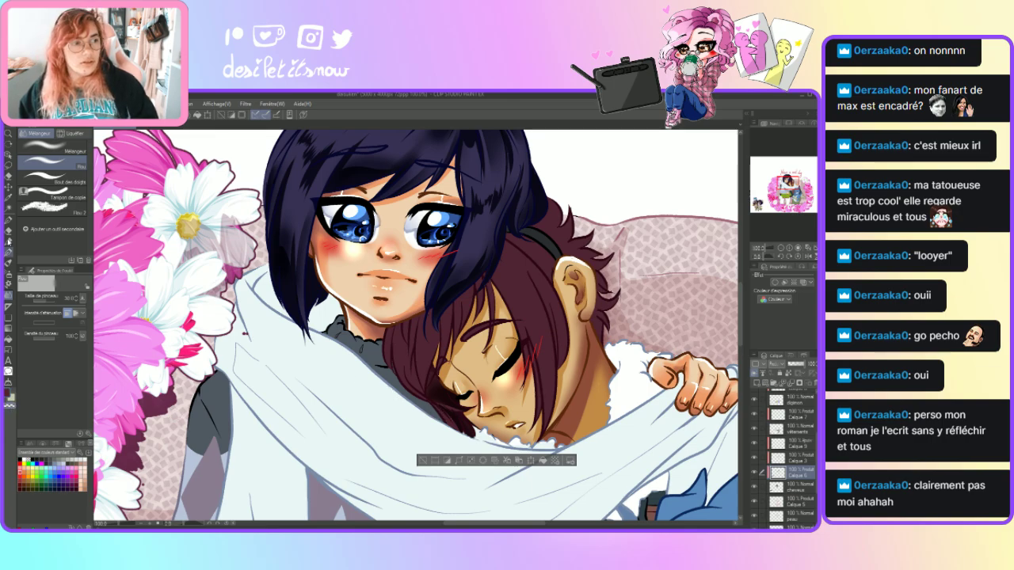
left_click(9, 222)
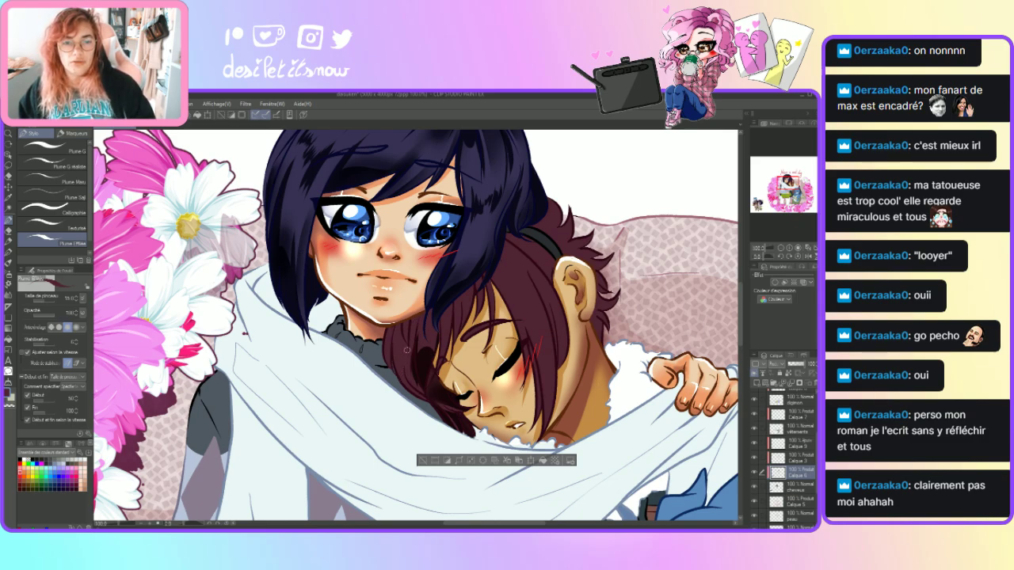
left_click_drag(389, 323, 392, 369)
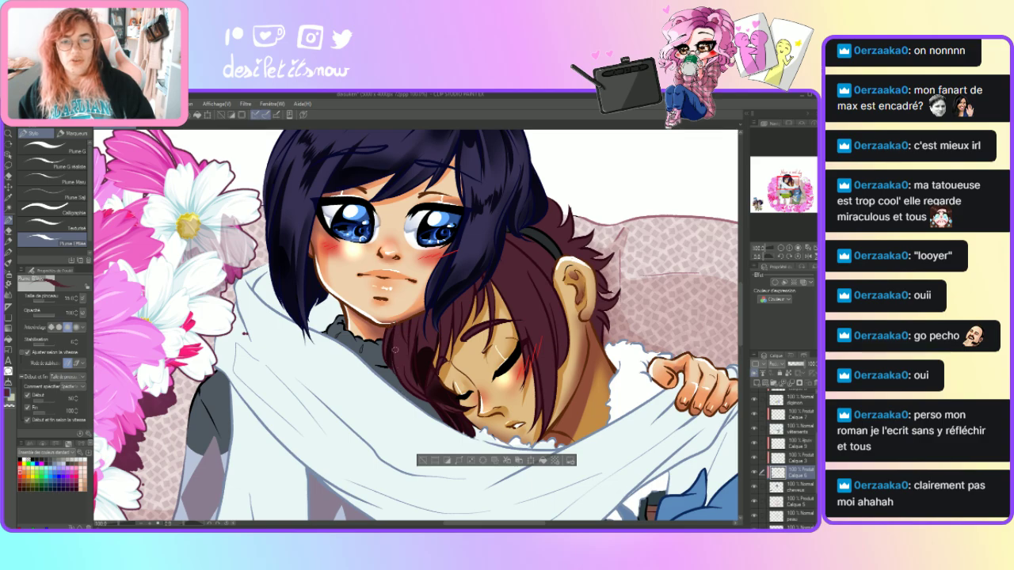
left_click_drag(396, 322, 410, 395)
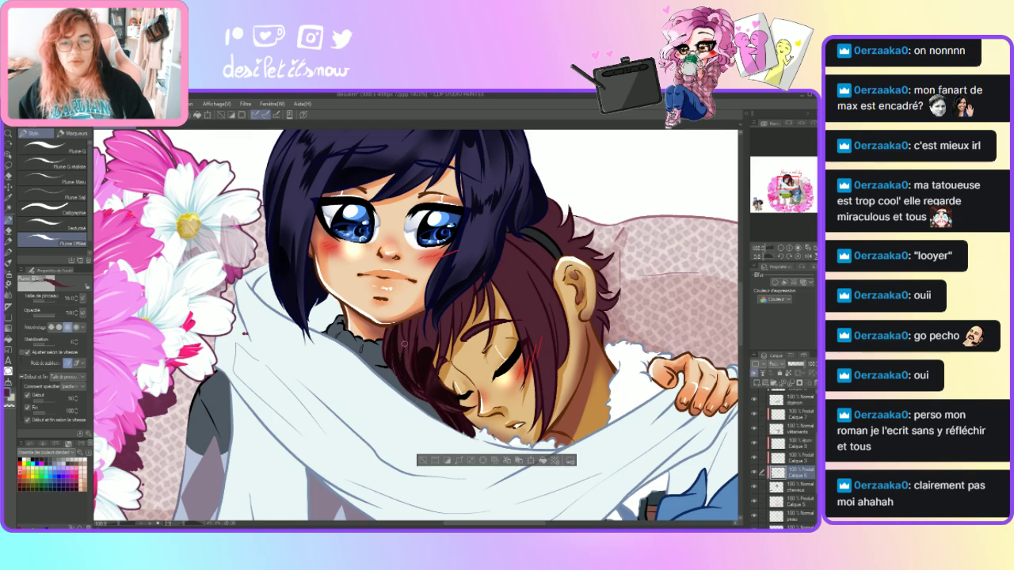
left_click(8, 296)
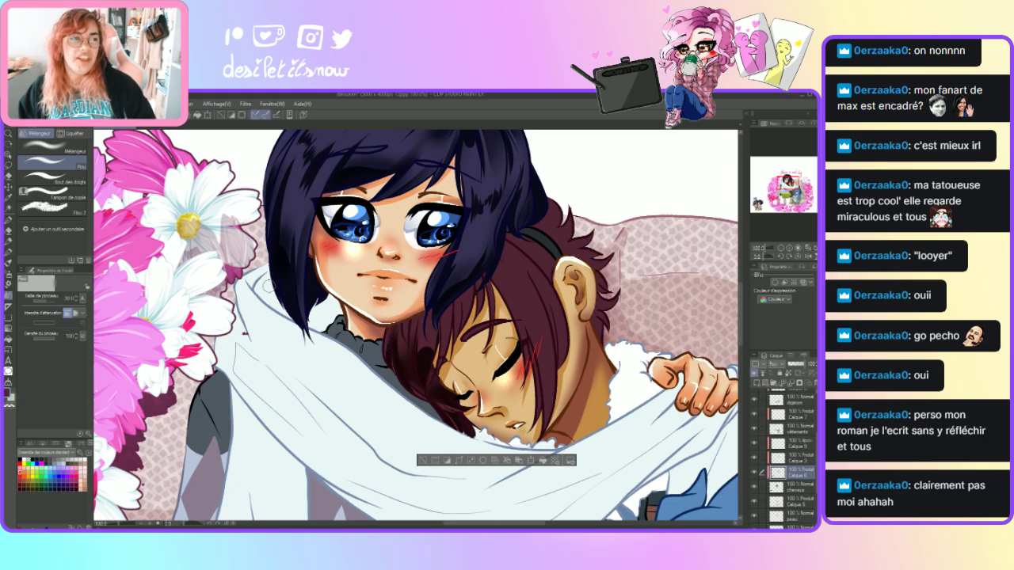
- Shade the brown fringe above the forehead with vertical Plume Effilée strands on Calque 6, and soften them with Flou
left_click(11, 221)
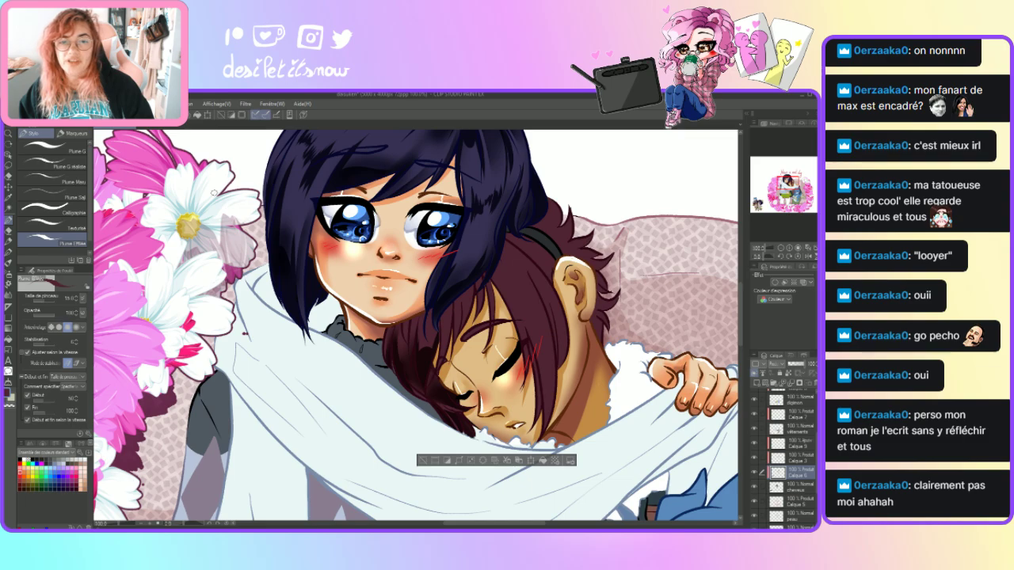
left_click_drag(449, 302, 447, 356)
left_click_drag(452, 294, 454, 344)
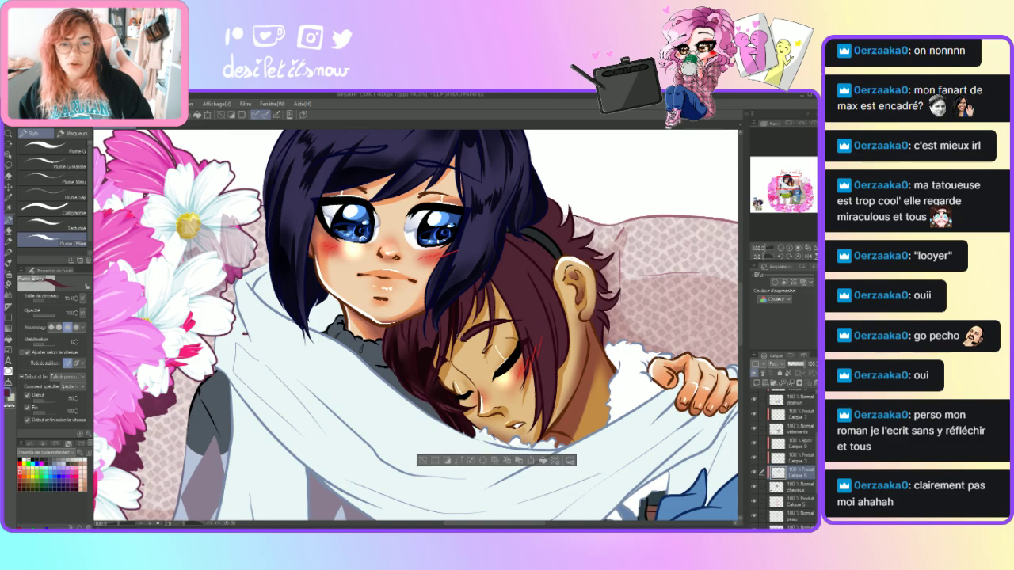
left_click_drag(471, 287, 467, 321)
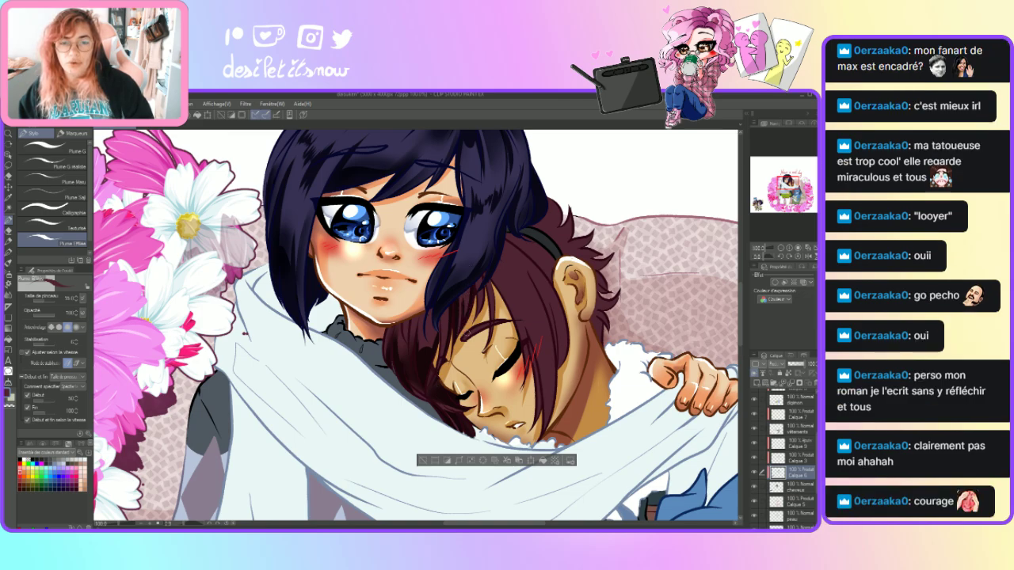
left_click_drag(478, 280, 478, 317)
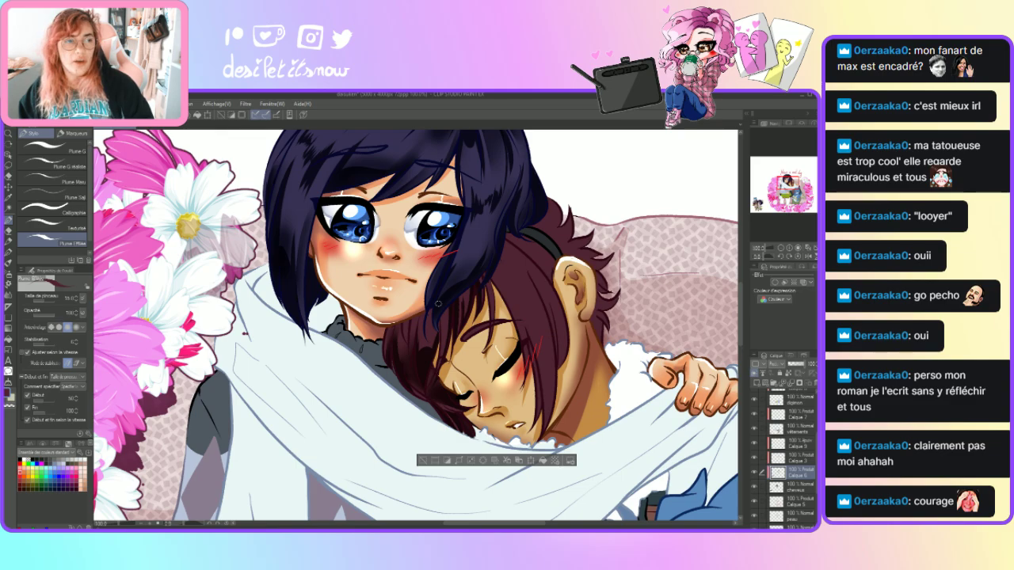
left_click(8, 308)
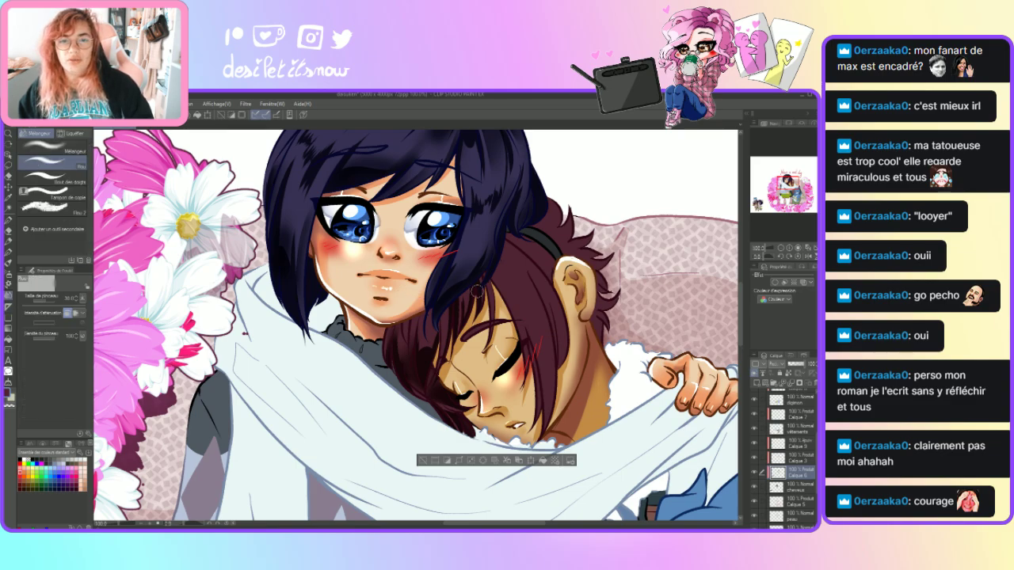
mouse_move(479, 280)
left_mouse_down()
mouse_move(473, 336)
mouse_move(475, 309)
mouse_move(484, 321)
left_mouse_up()
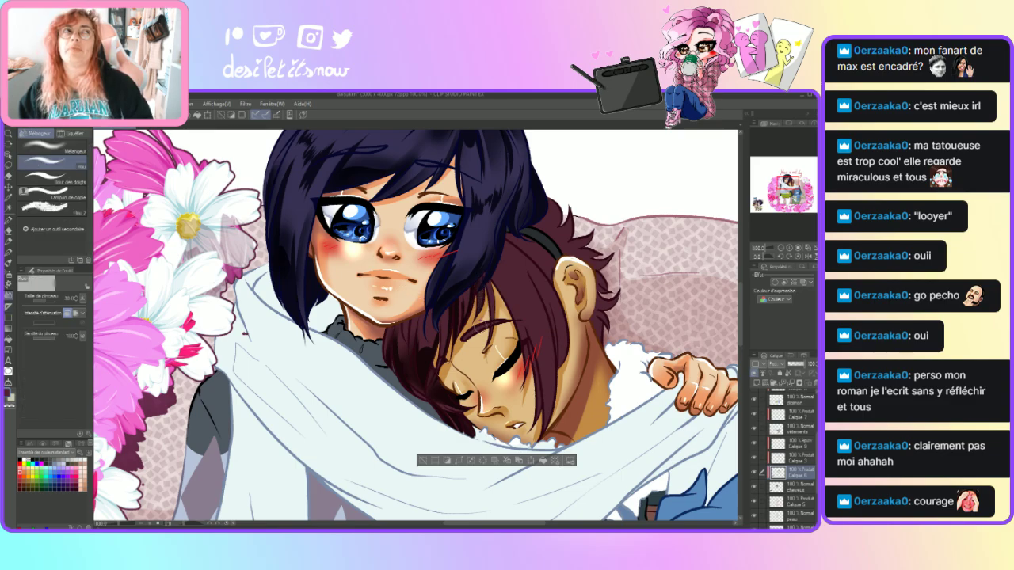
- Blend the brown fringe's root shadows further with Flou and add another Plume Effilée strand beside them
left_click(7, 221)
left_click(10, 301)
left_click_drag(472, 304, 473, 285)
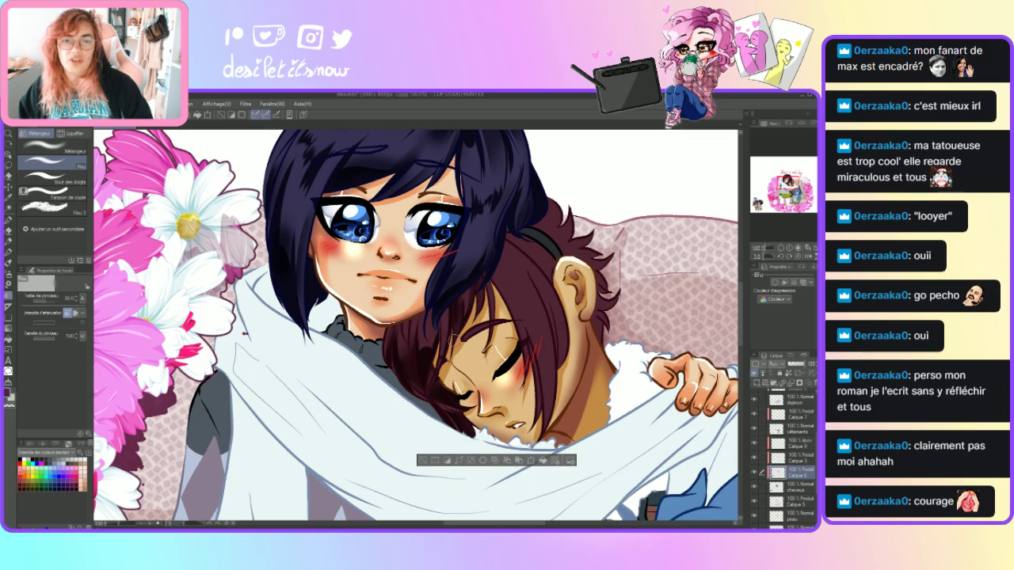
left_click(9, 222)
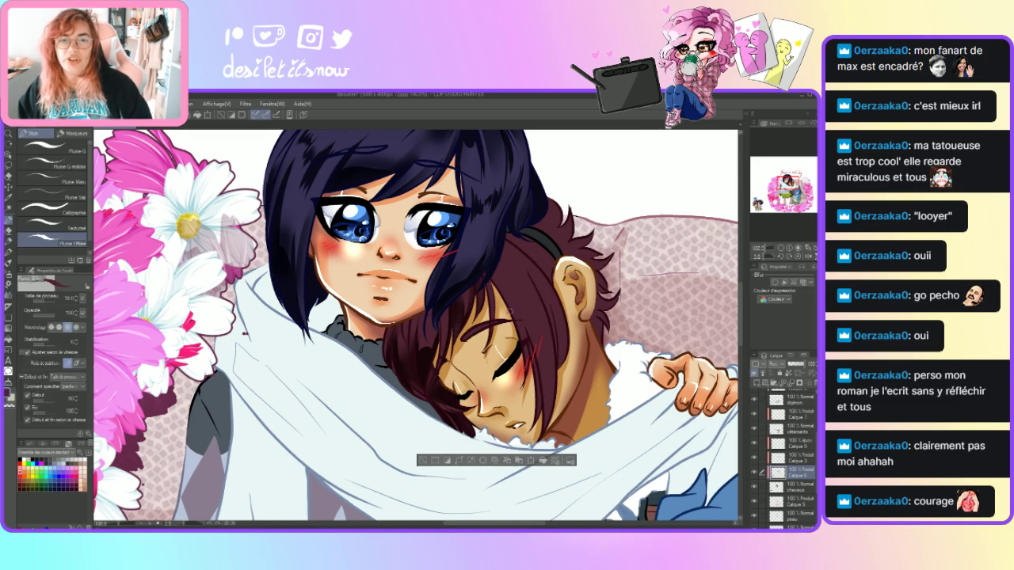
left_click_drag(483, 274, 490, 317)
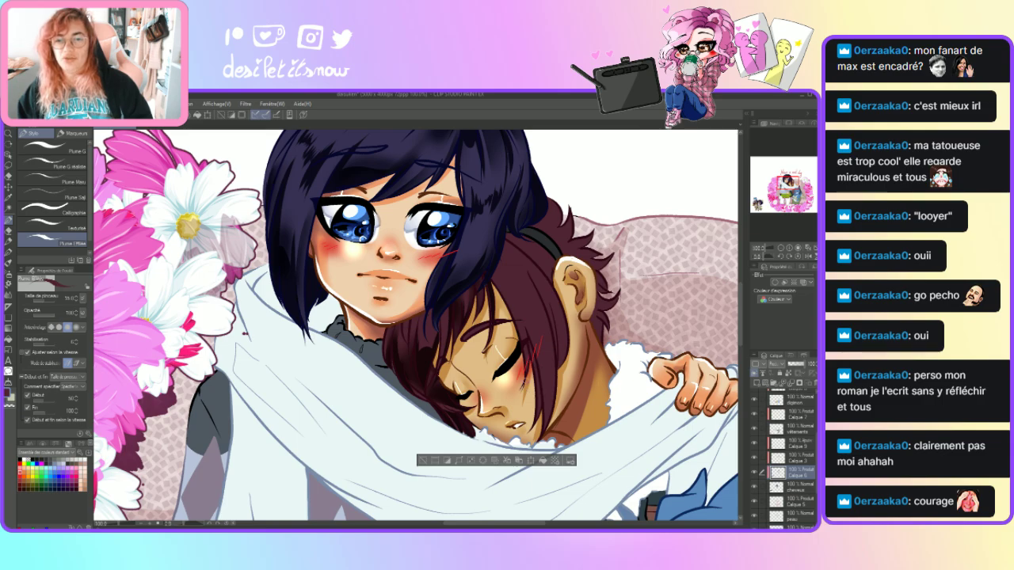
- Paint darker shadow strands in the sleeping character's maroon hair above the face and beside the cheek, then blend them with Blur
left_click_drag(526, 358, 502, 285)
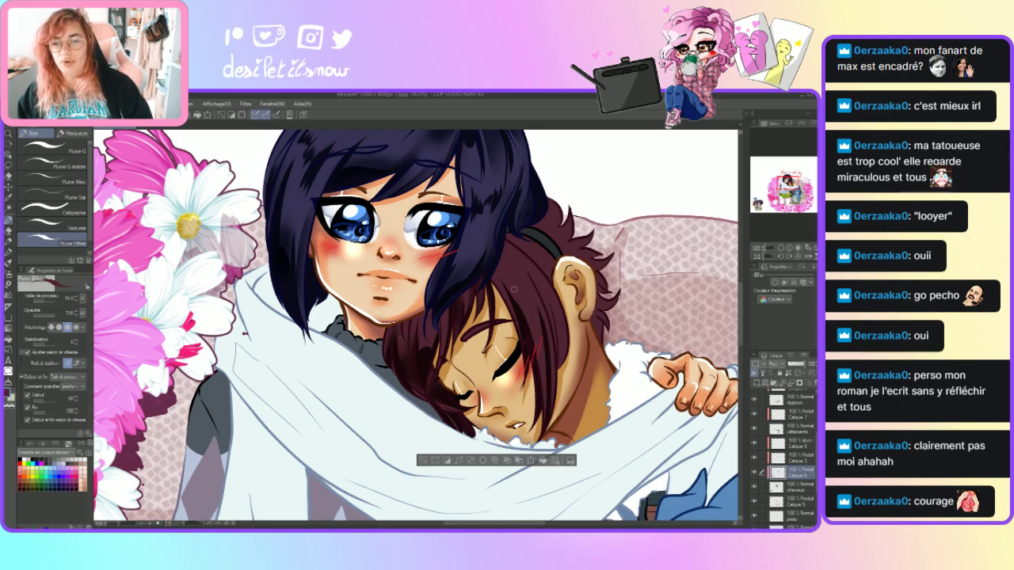
left_click_drag(548, 416, 540, 303)
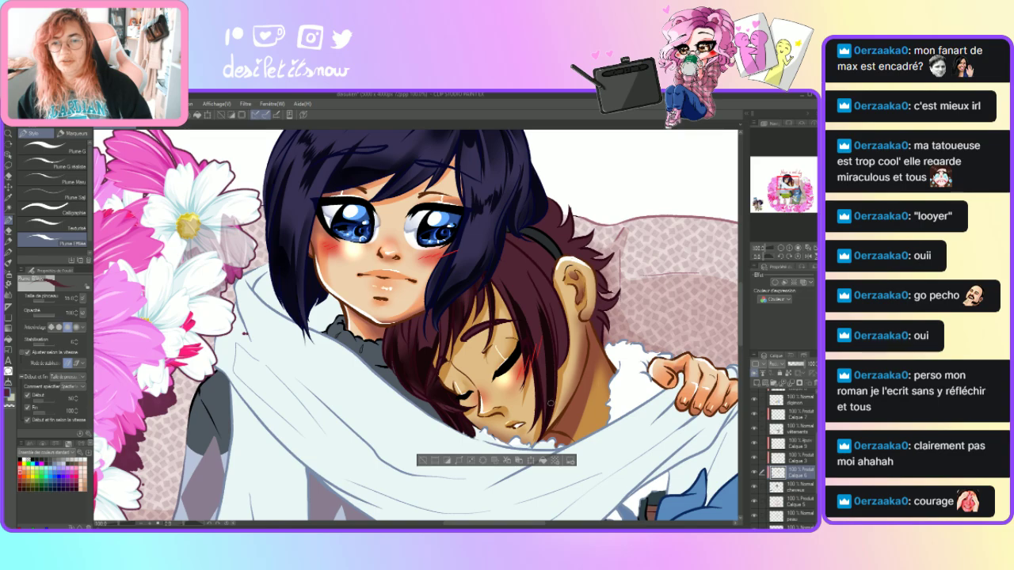
left_click(8, 286)
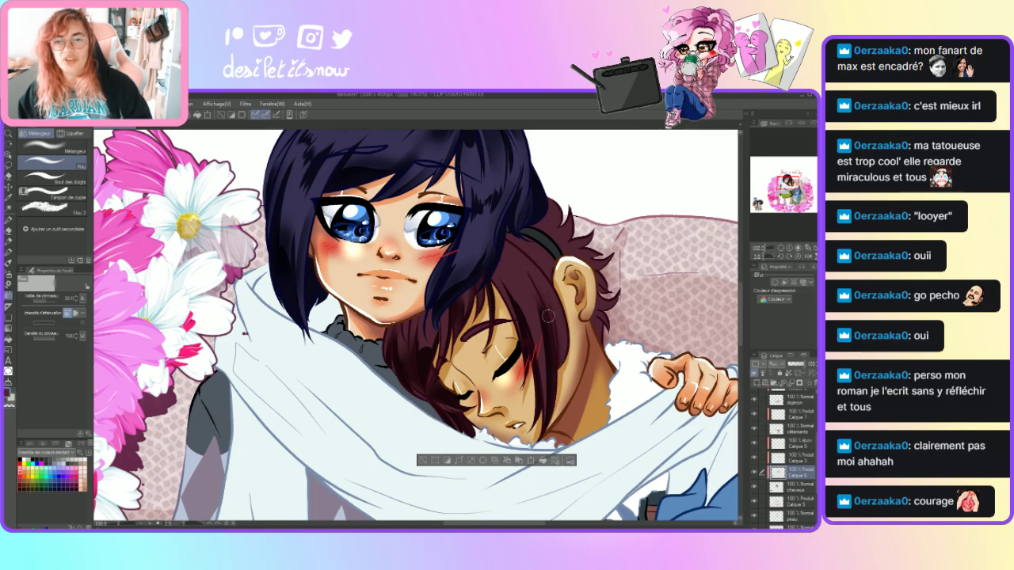
- Shade the maroon hair between the cheek and the ear with pen strokes and soften them with the Blur tool
key("p")
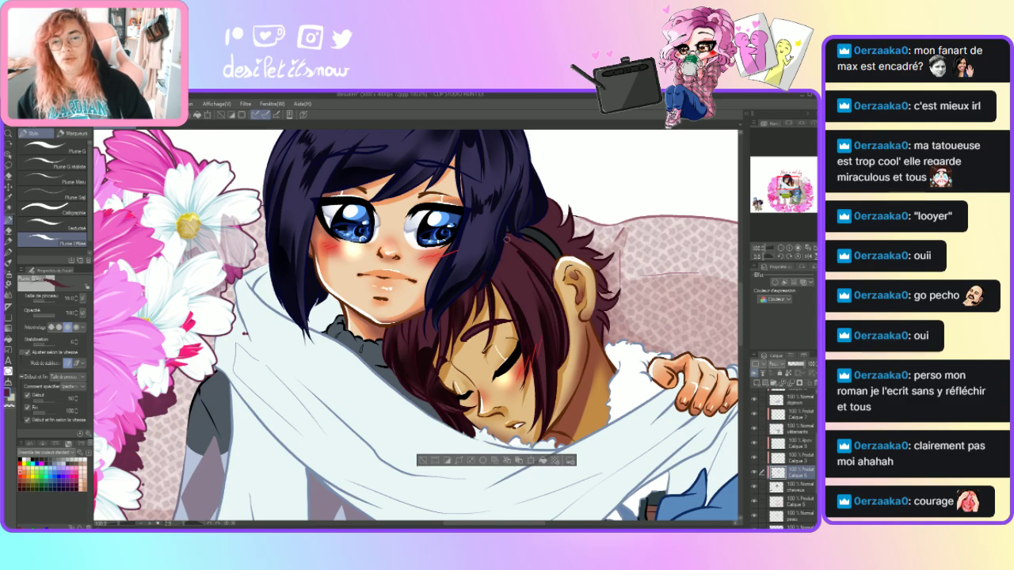
left_click_drag(549, 282, 563, 342)
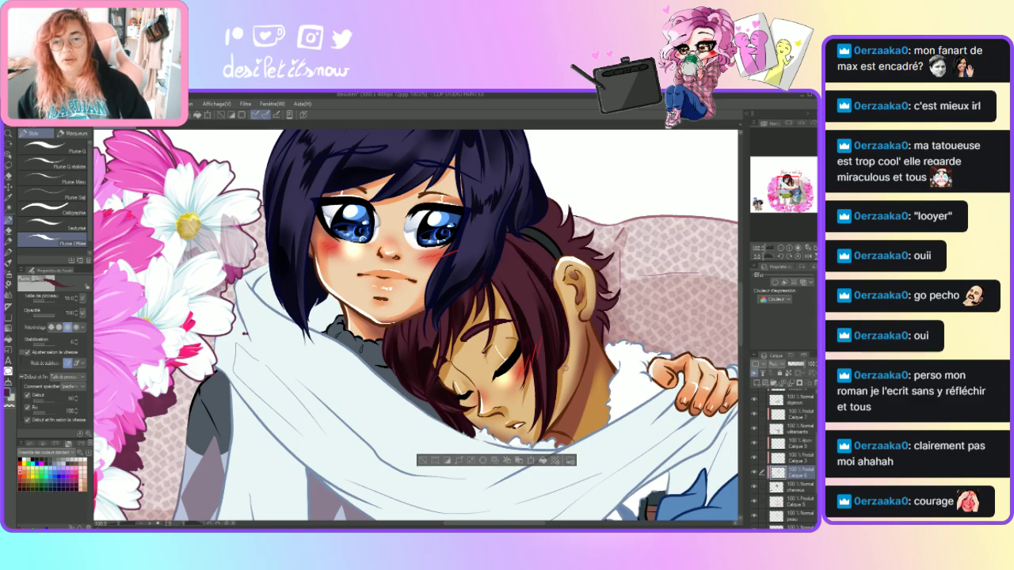
left_click(11, 304)
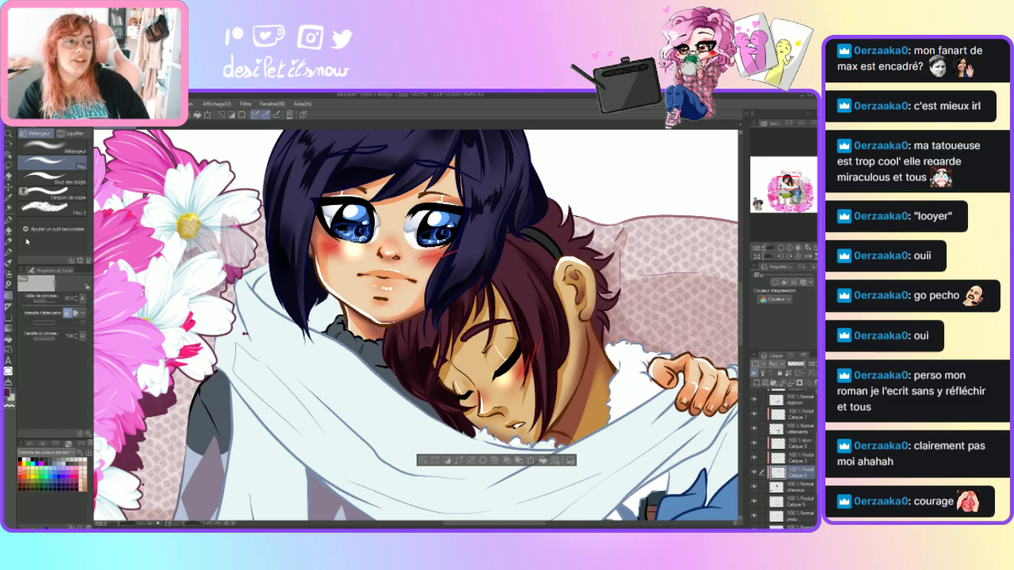
key("p")
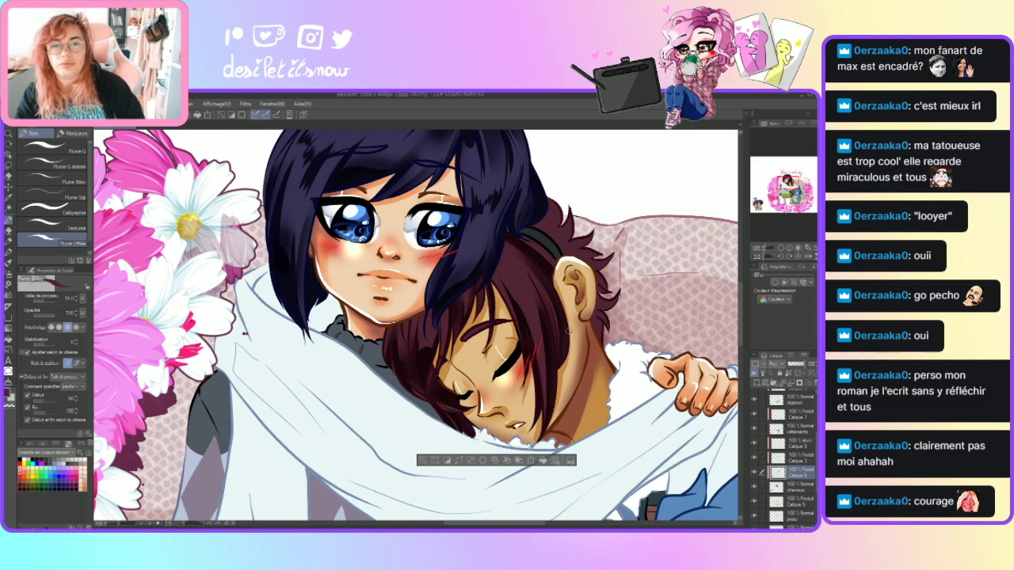
key("j")
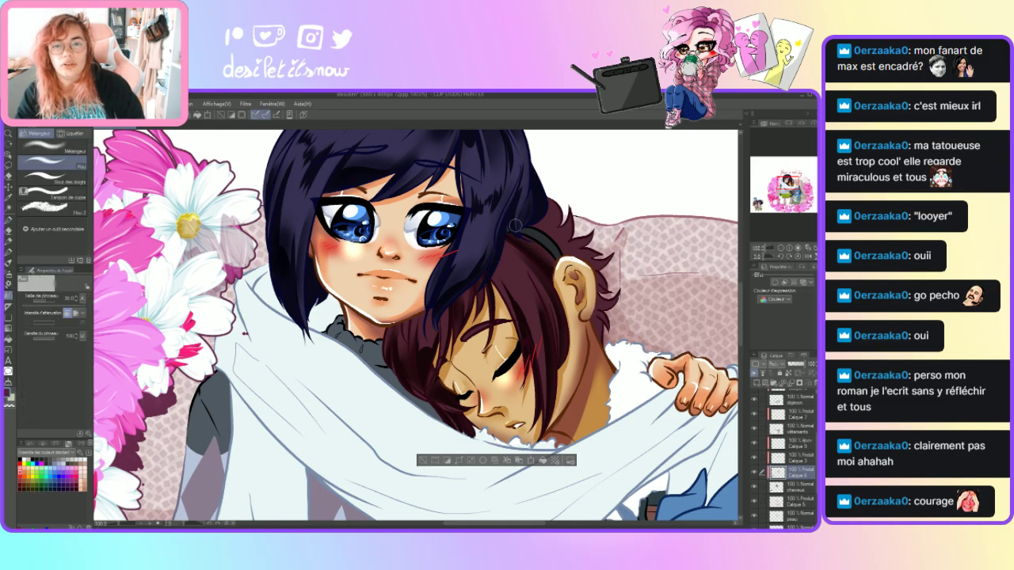
- Add shadow strokes to the maroon hair around the black hair tie and blur their edges
left_click(11, 224)
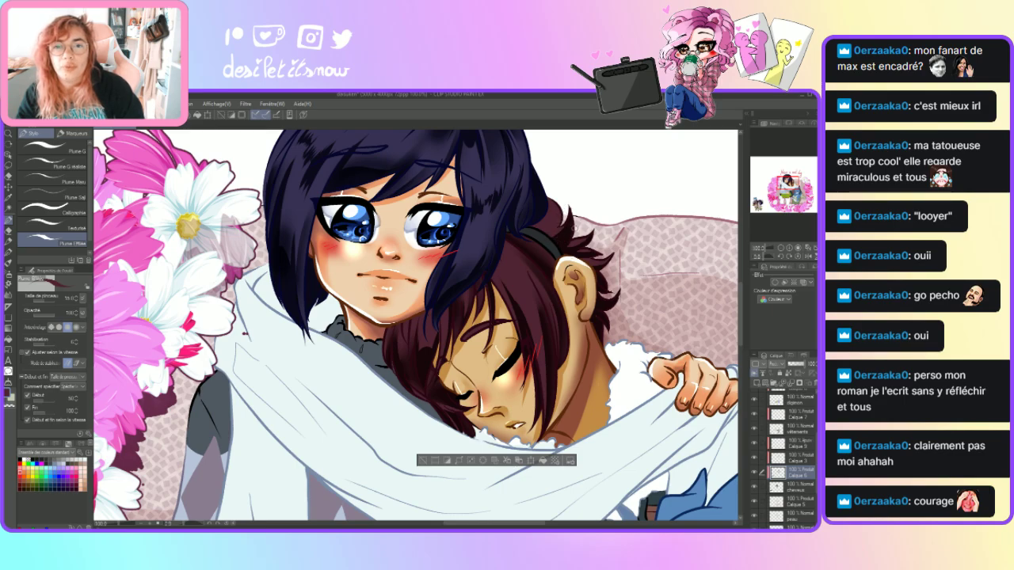
left_click_drag(552, 203, 556, 233)
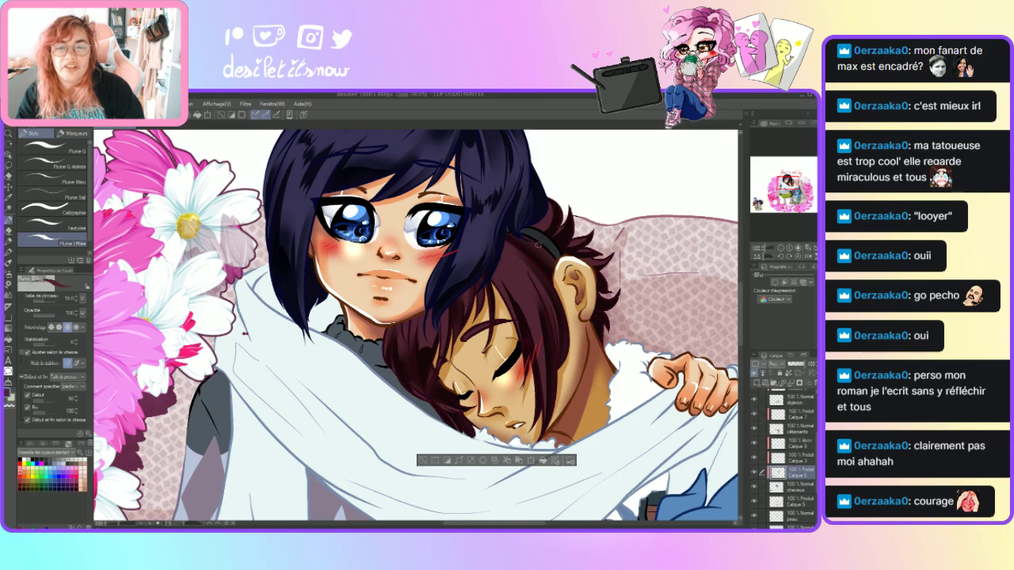
left_click(11, 299)
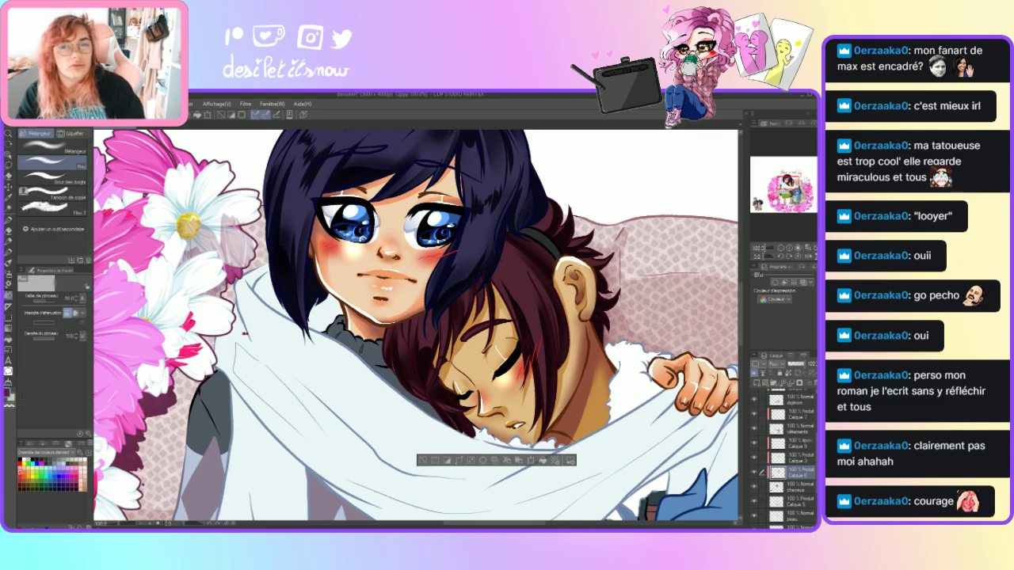
mouse_move(534, 231)
left_mouse_down()
mouse_move(547, 216)
mouse_move(546, 231)
mouse_move(534, 221)
mouse_move(548, 213)
mouse_move(543, 228)
left_mouse_up()
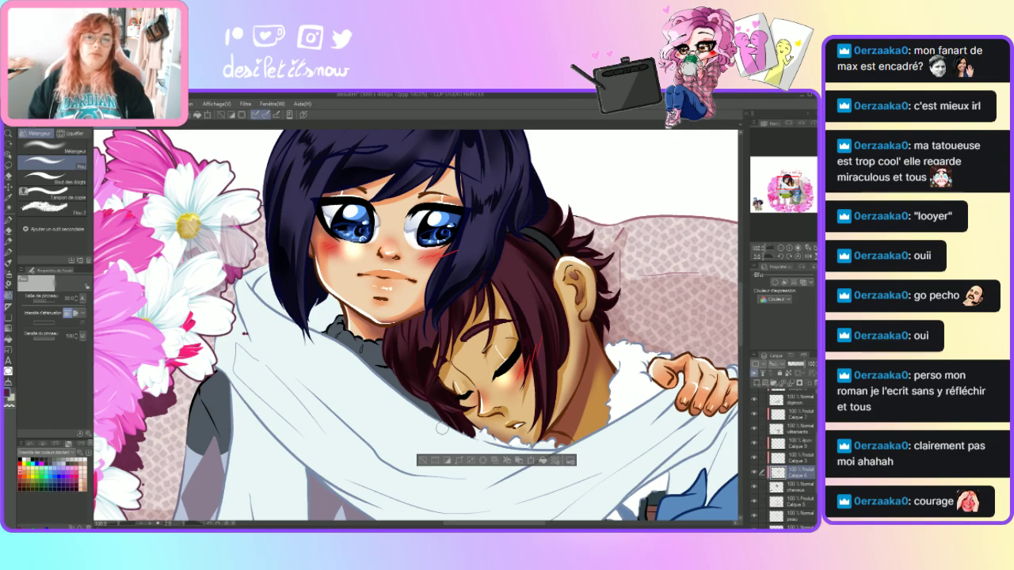
- Paint shadow strands in the maroon hair from beneath the dark-haired character's head toward the forehead and blur them
left_click(8, 221)
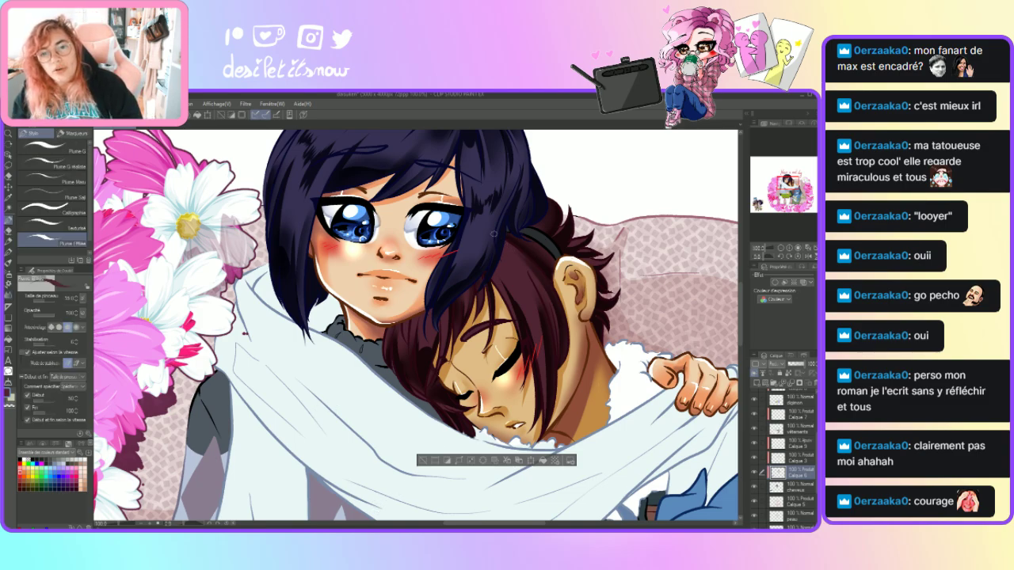
left_click_drag(504, 252, 534, 288)
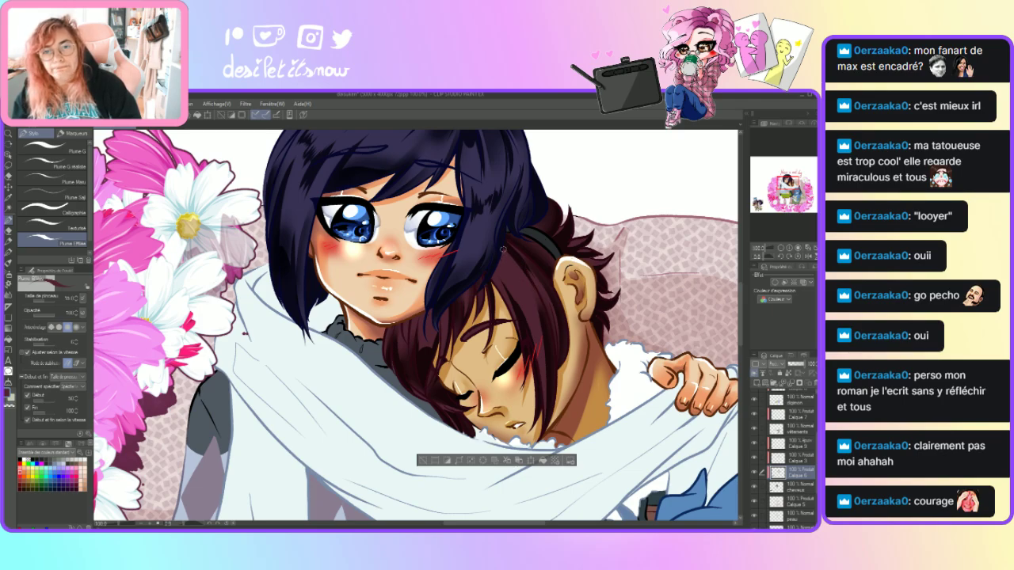
left_click_drag(504, 247, 508, 304)
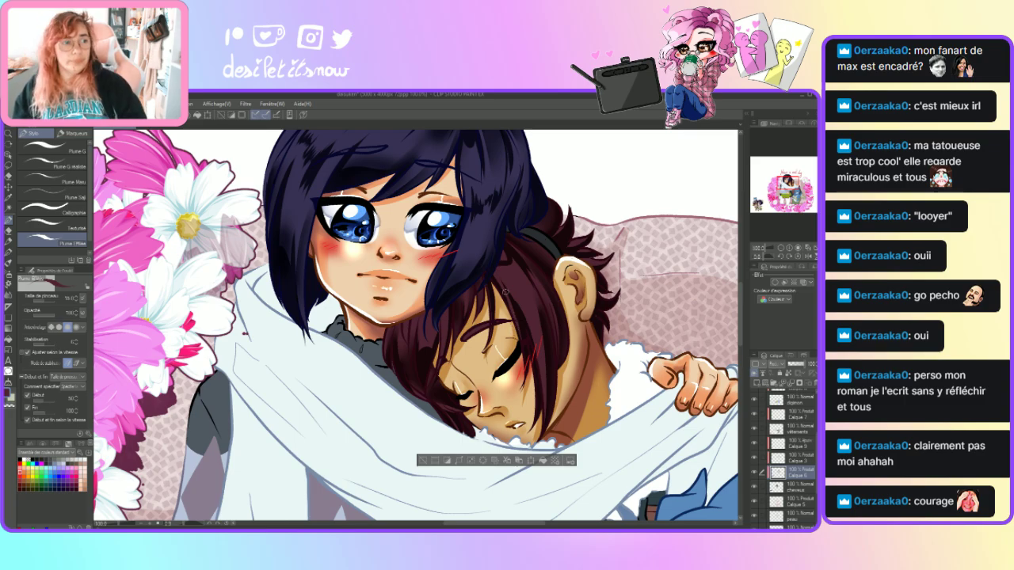
left_click(12, 296)
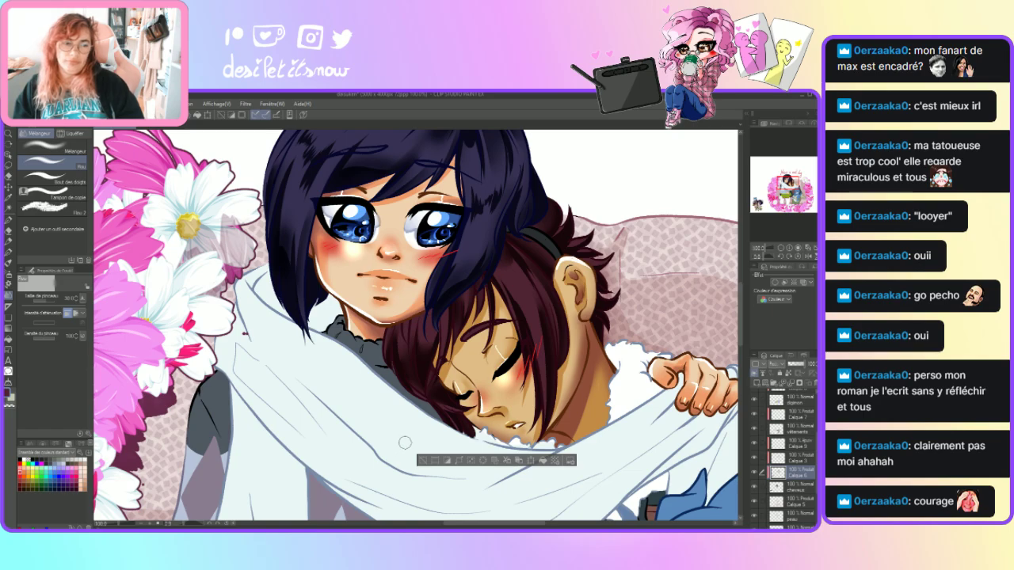
- Move the Multiply layer directly above the hair shadow layer up above the clothing layer (vêtements)
left_click(8, 221)
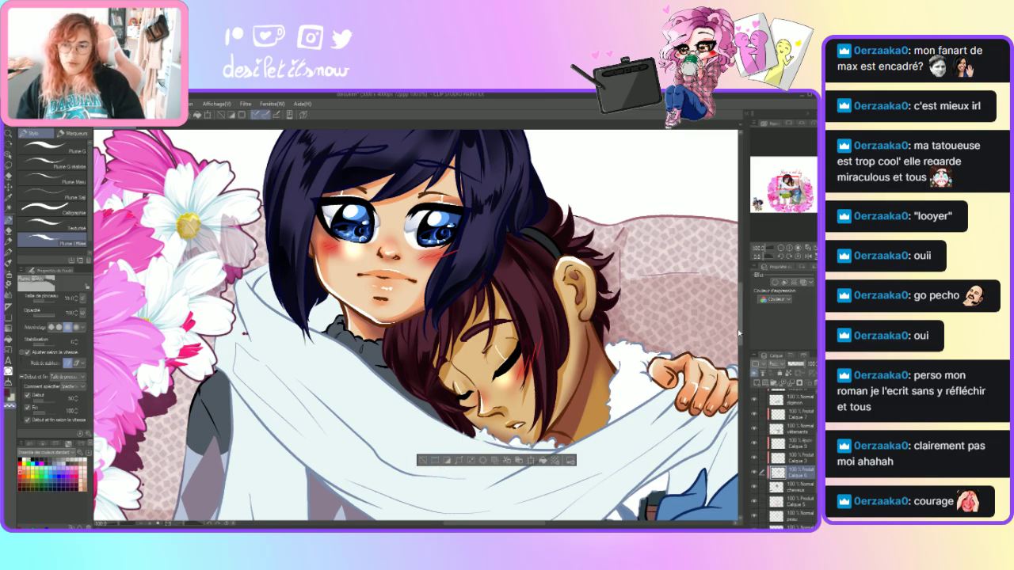
scroll(739, 332, "up", 3)
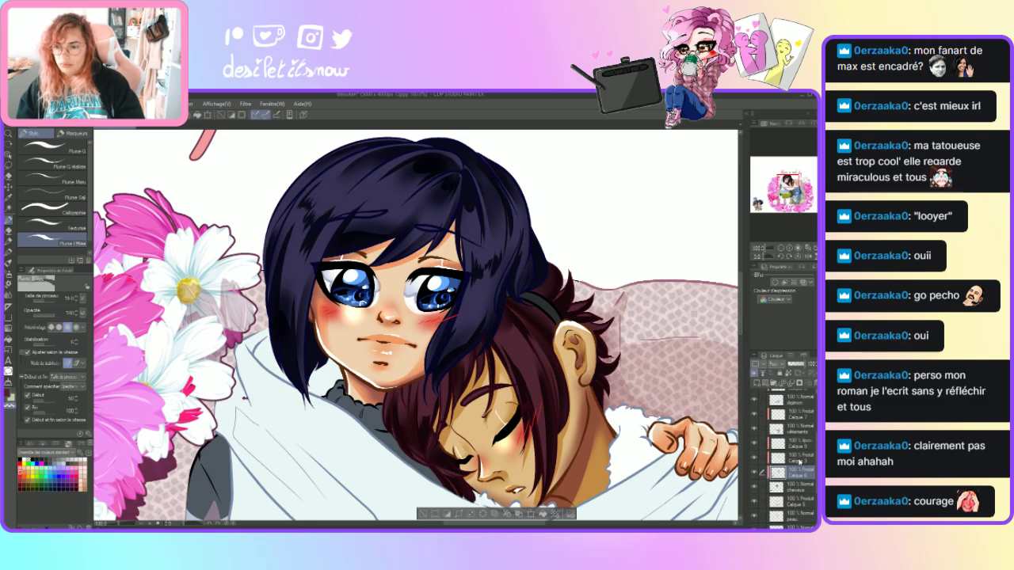
left_click(800, 459)
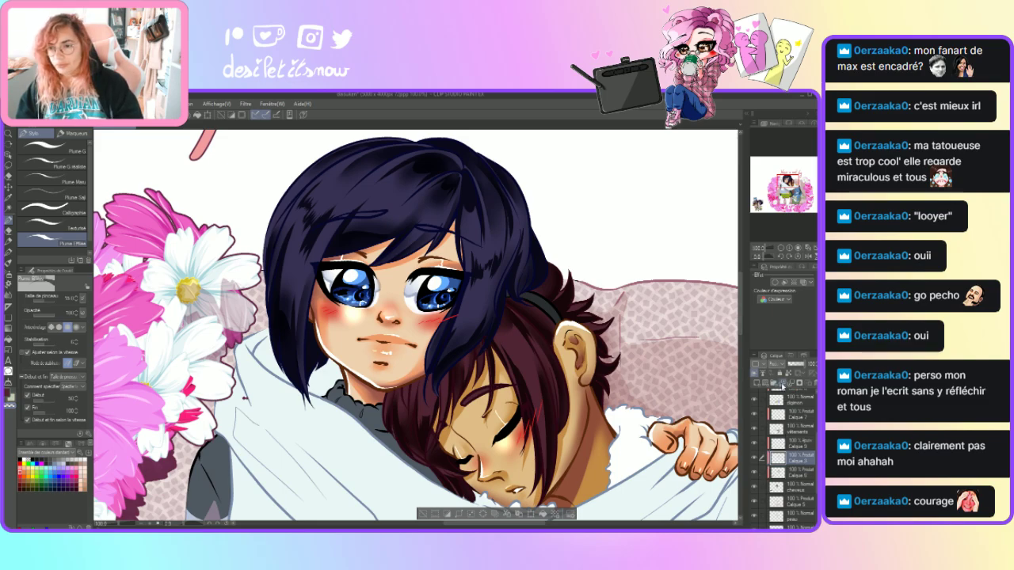
left_click_drag(797, 460, 793, 424)
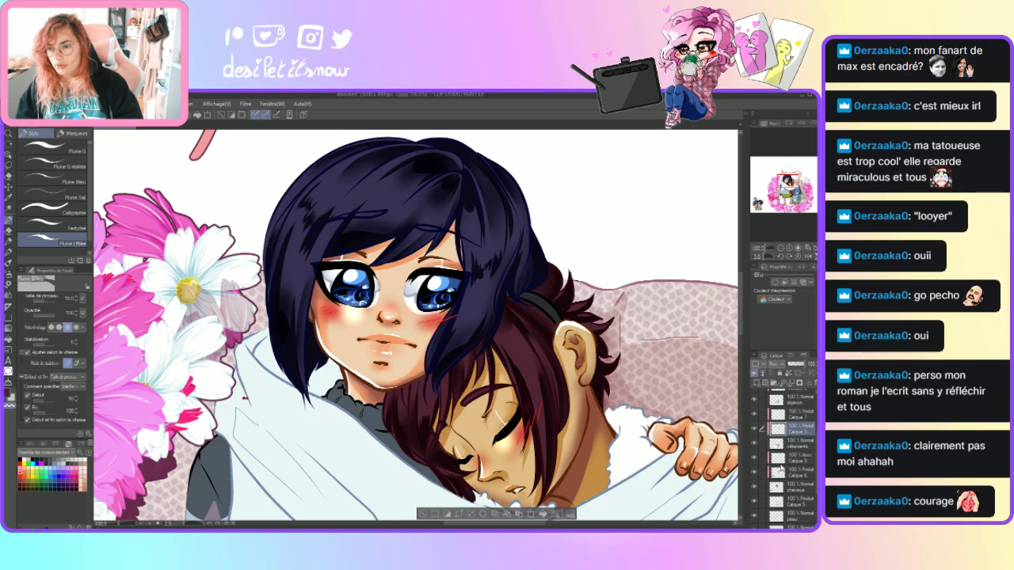
- Add pinkish highlights to the sleeping character's maroon hair on the layer above the hair shadows, using the soft airbrush (Doux)
left_click(788, 458)
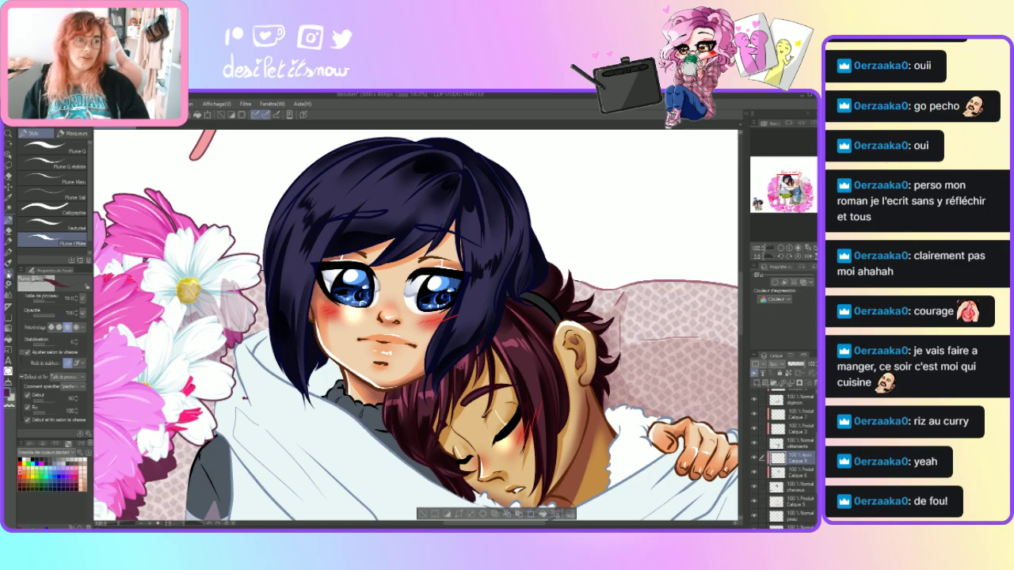
left_click(9, 274)
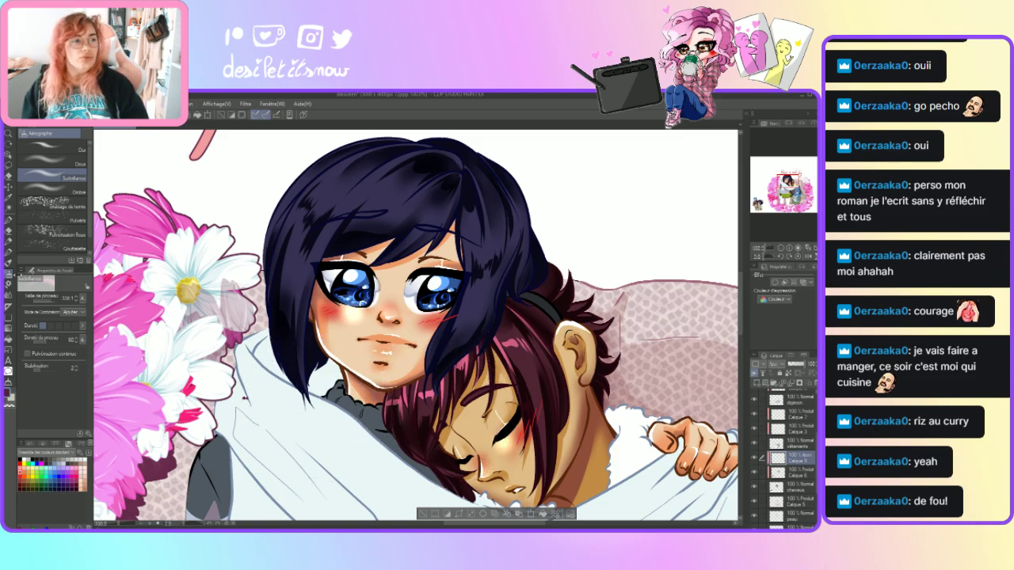
left_click(47, 163)
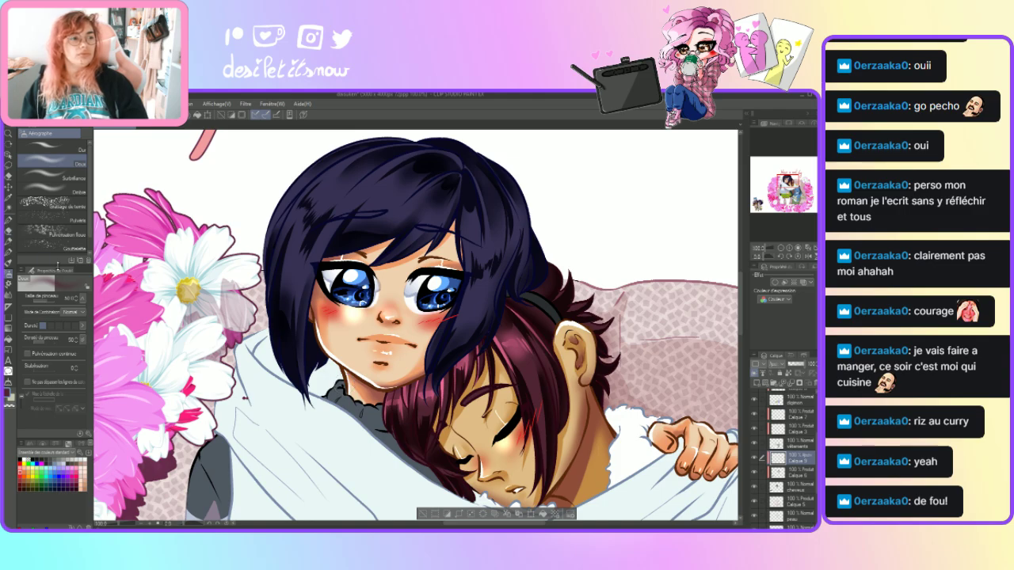
- Draw a thin pen highlight along the maroon strand beside the sleeping character's cheek, undoing and redrawing the stroke
left_click(8, 219)
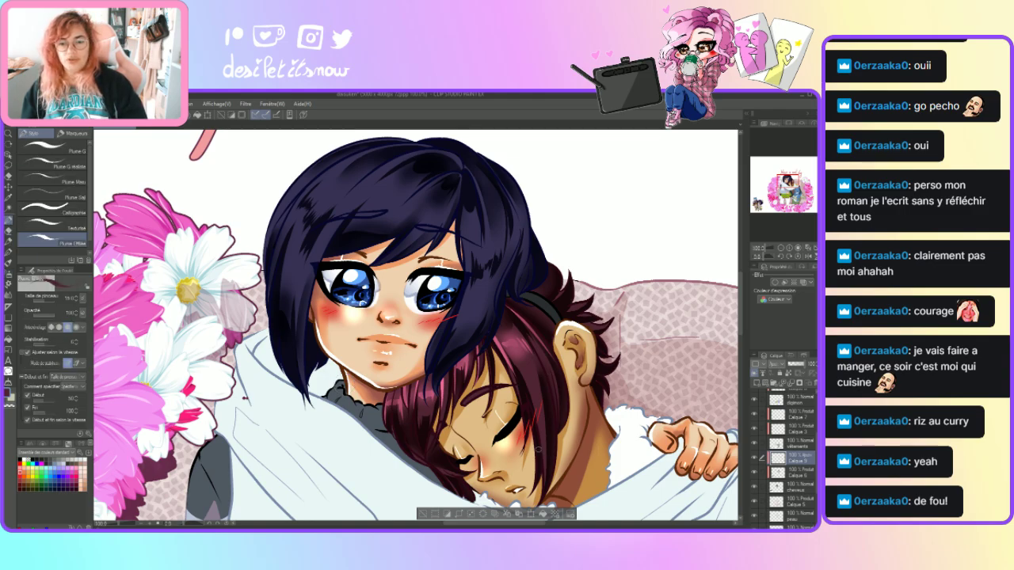
left_click_drag(546, 489, 539, 389)
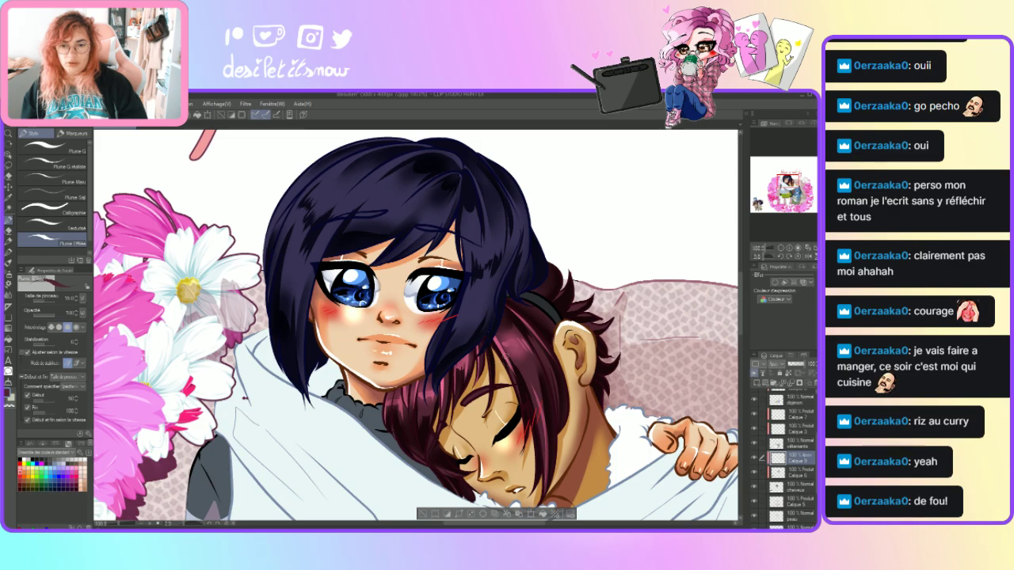
key("ctrl+z")
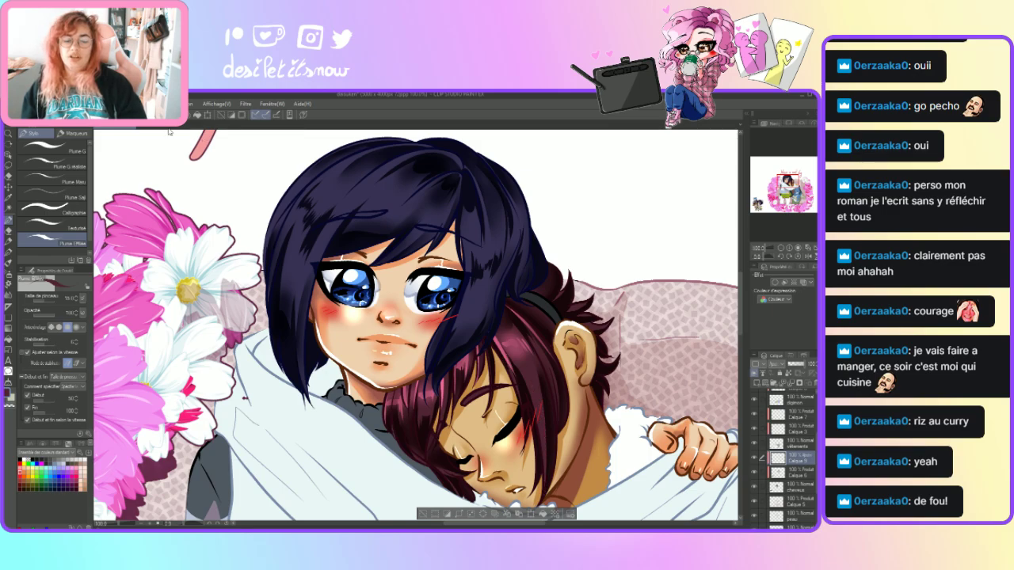
left_click_drag(541, 480, 533, 388)
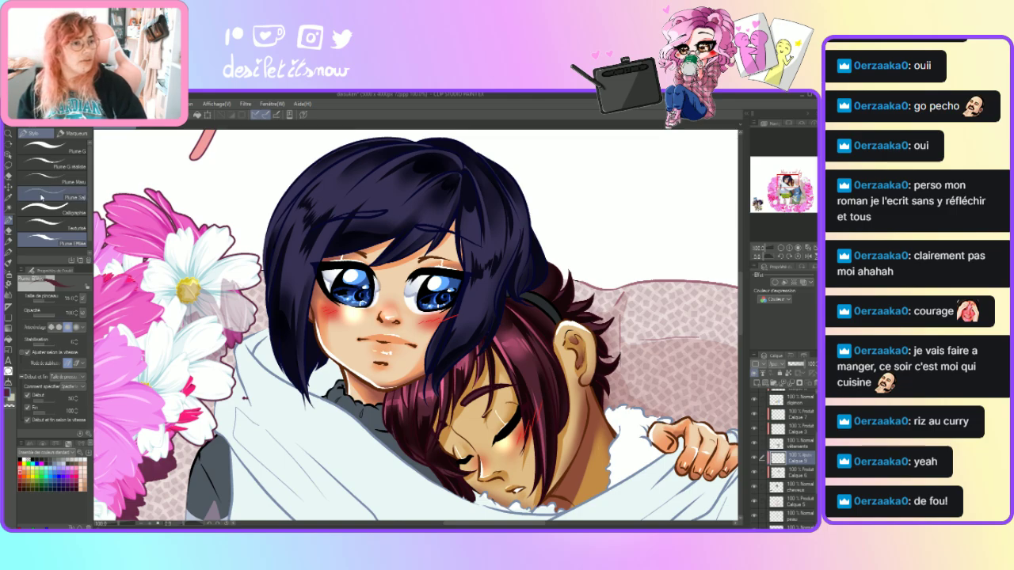
- Pick a dark blue colour and airbrush a soft violet-blue sheen across the other character's navy hair
key("i")
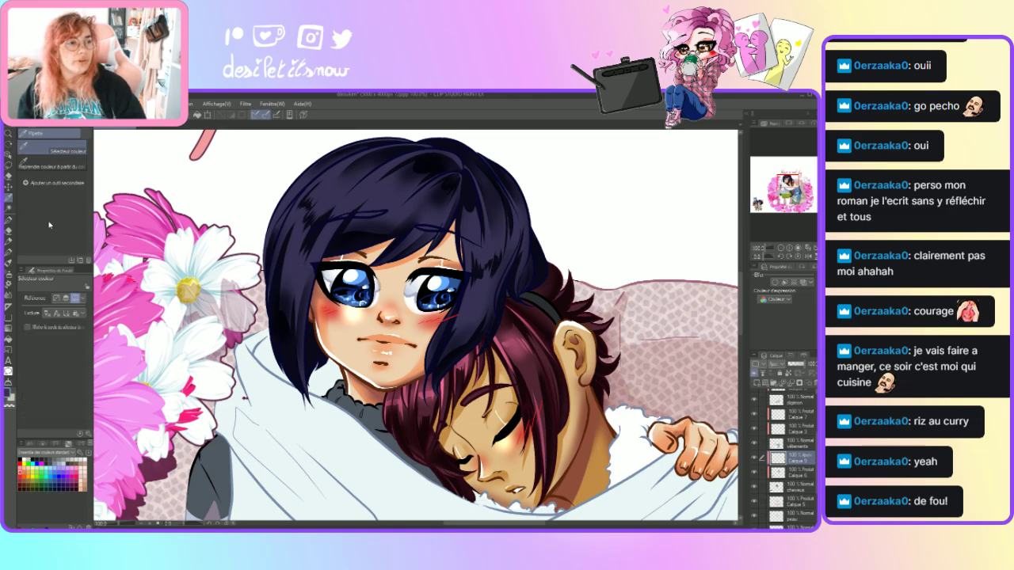
left_click(8, 222)
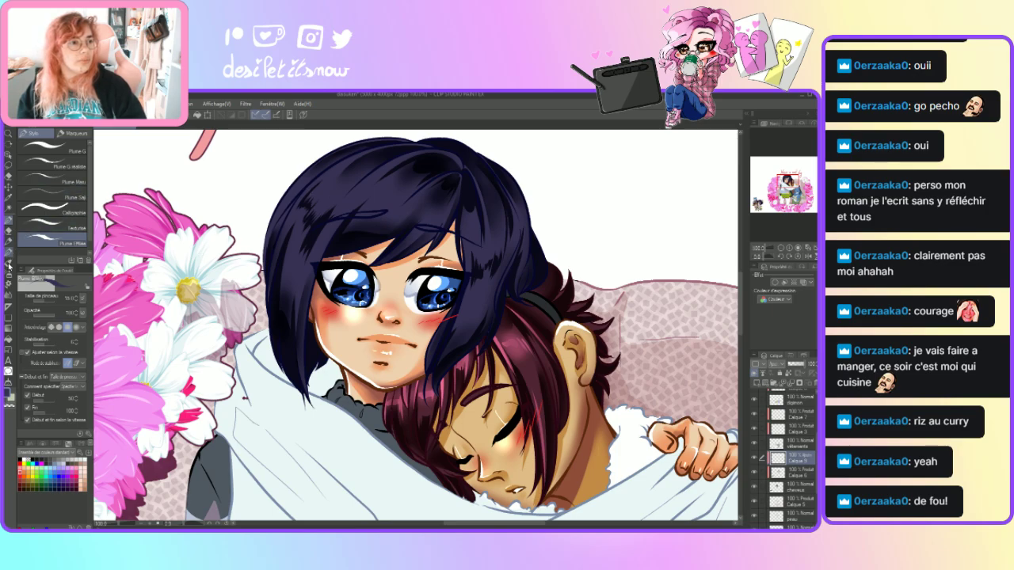
left_click(8, 276)
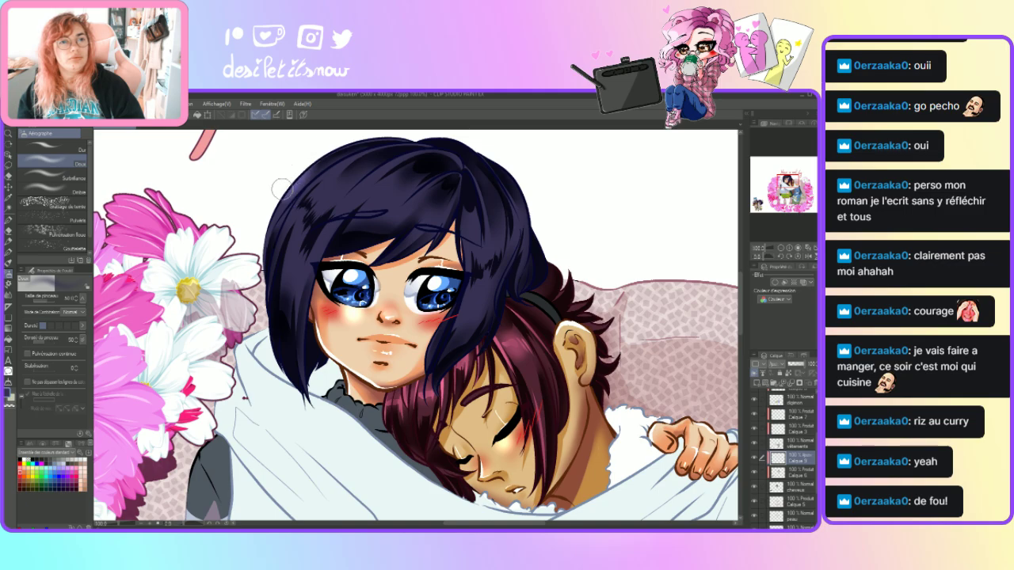
mouse_move(276, 202)
left_mouse_down()
mouse_move(426, 209)
mouse_move(439, 215)
mouse_move(433, 231)
mouse_move(467, 254)
mouse_move(470, 230)
mouse_move(484, 248)
mouse_move(495, 226)
mouse_move(519, 230)
left_mouse_up()
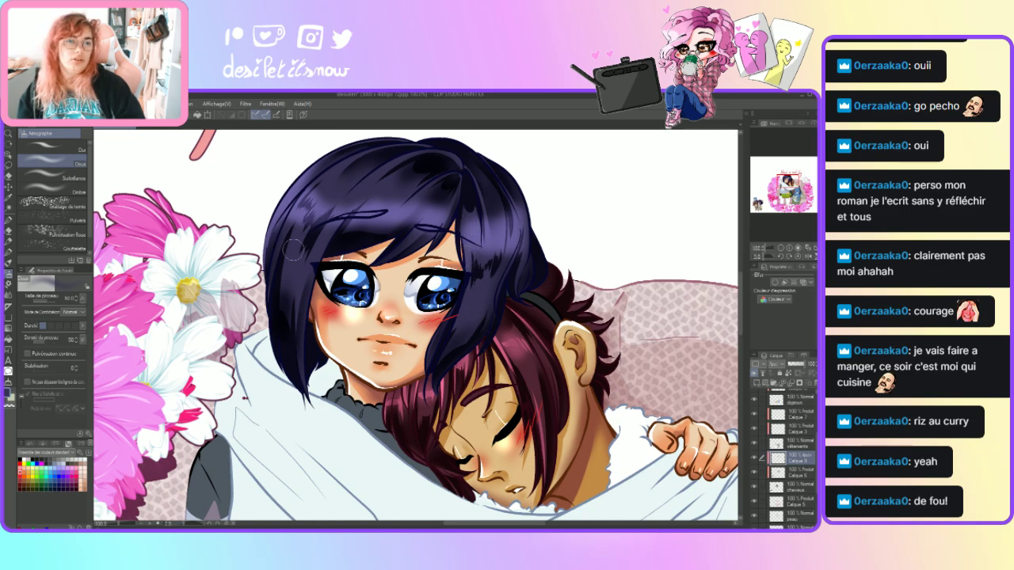
- Choose a lighter blue-grey from the additional colour set and draw fine pen highlights through the navy hair
left_click(43, 325)
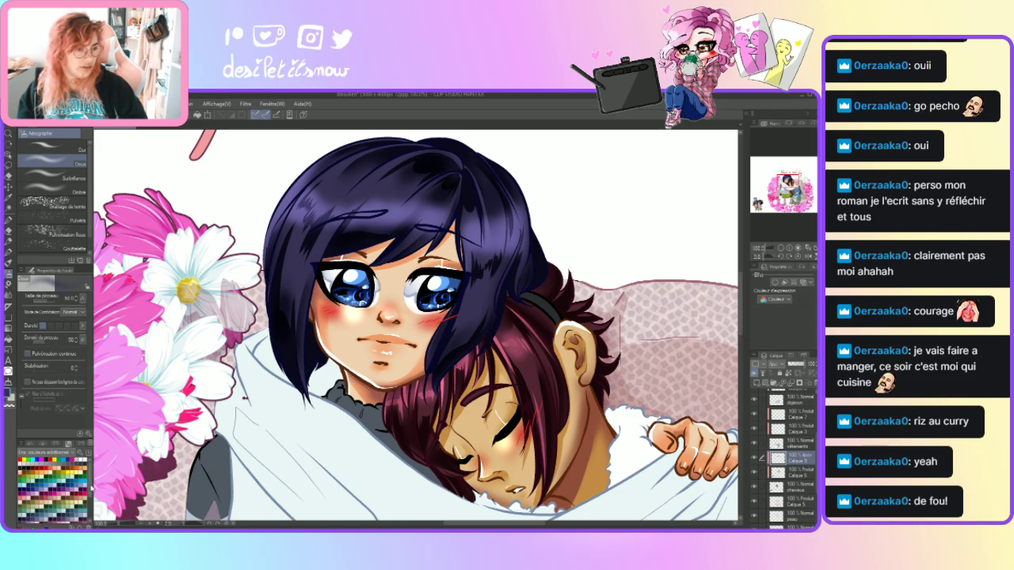
scroll(84, 515, "down", 2)
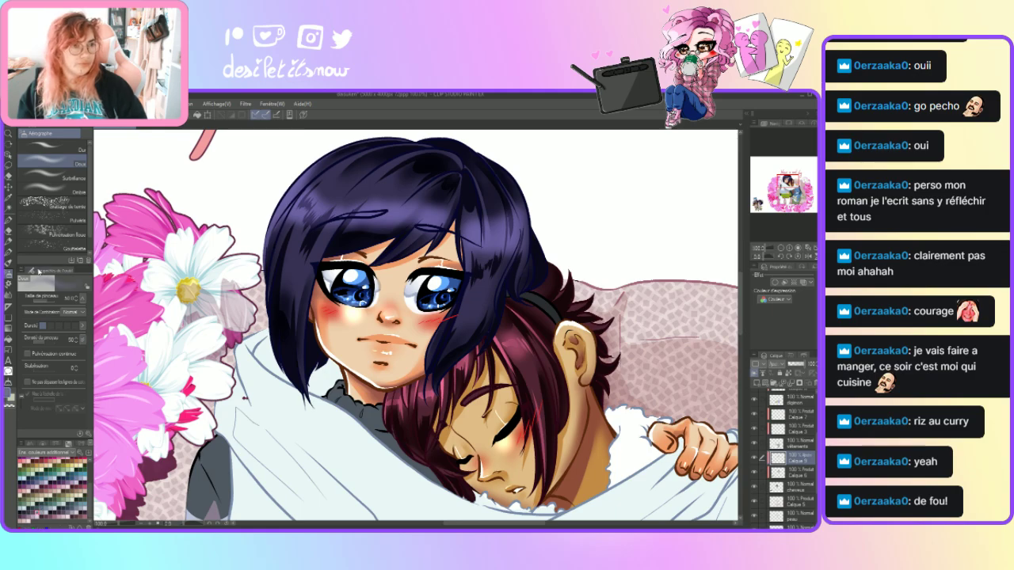
key("p")
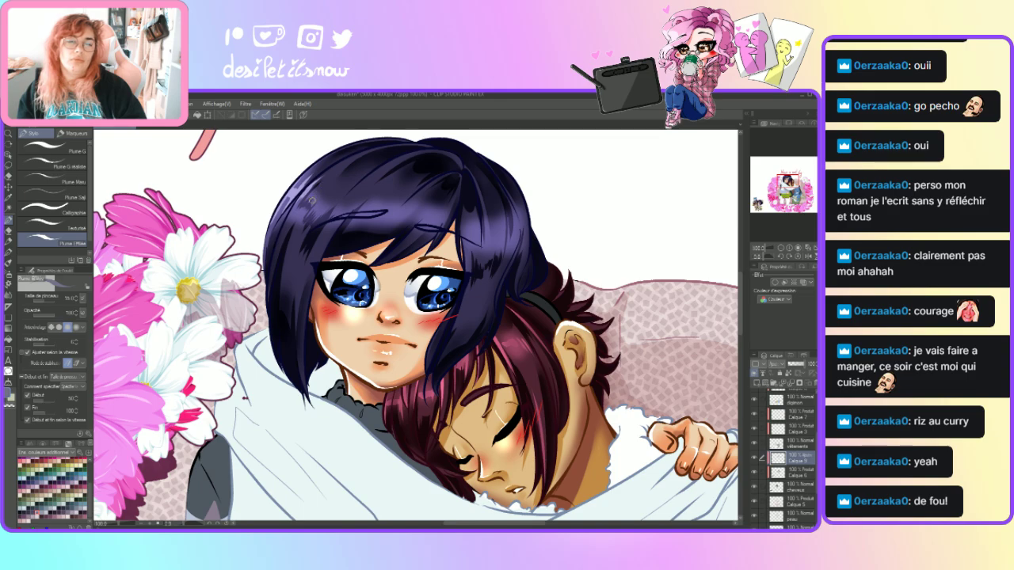
mouse_move(317, 199)
left_mouse_down()
mouse_move(335, 205)
mouse_move(343, 193)
mouse_move(317, 216)
left_mouse_up()
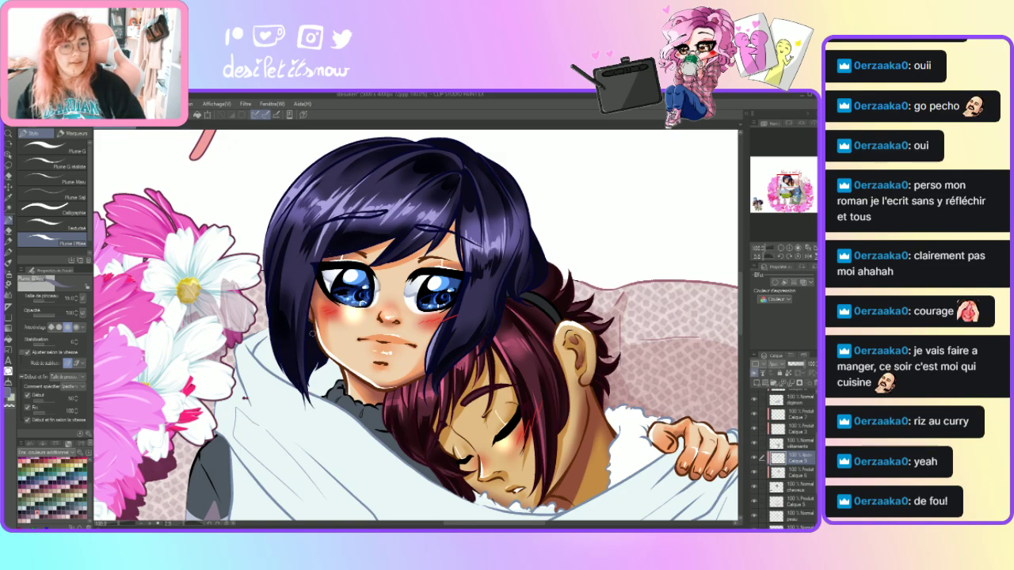
- Draw fine pen highlights along the outer strands of the navy hair, beside the cheek and near the flowers
left_click_drag(308, 396, 296, 286)
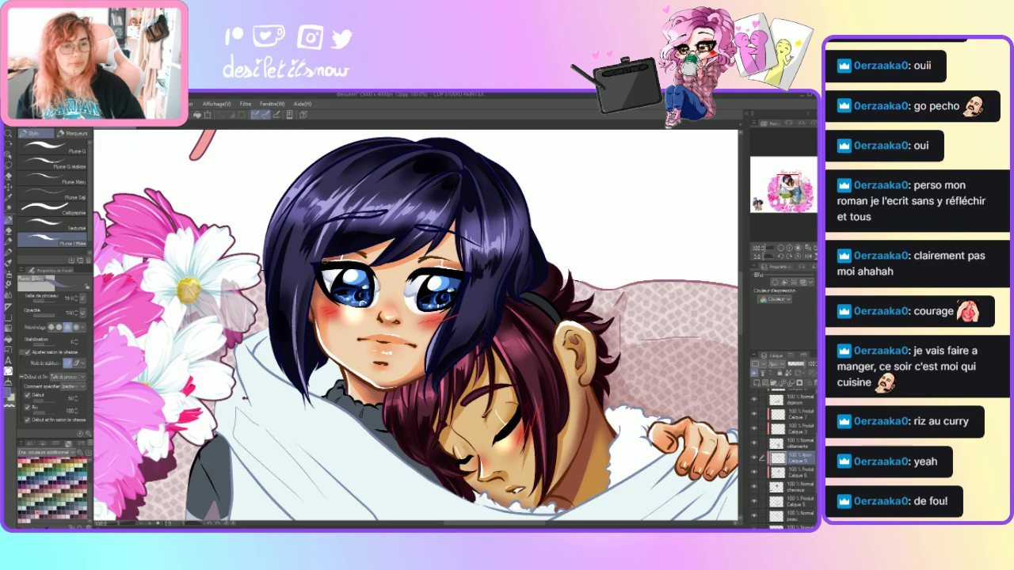
left_click_drag(269, 311, 271, 243)
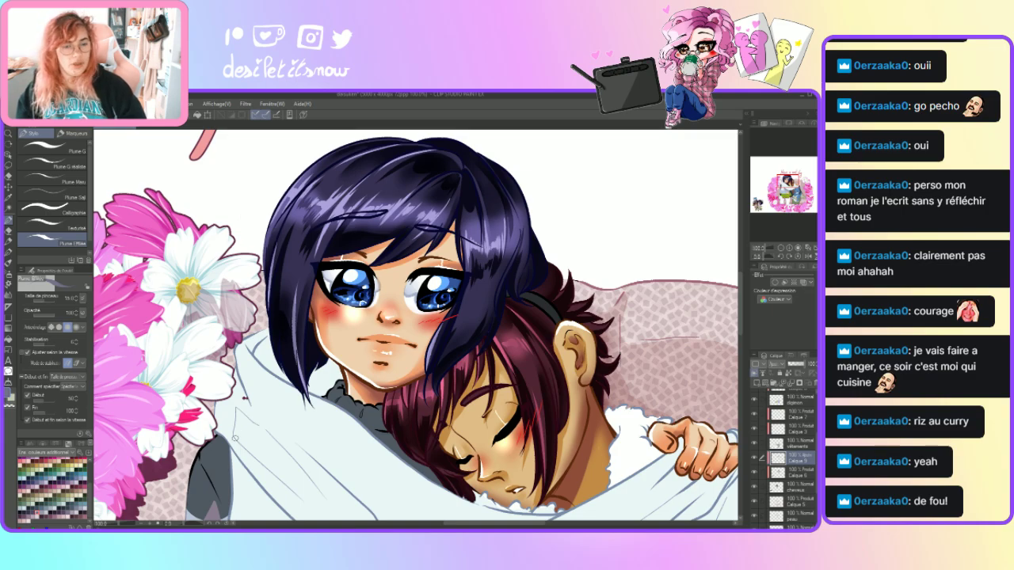
- Select the Produit layer above the clothing layer and prepare the Plume G pen with a pale lavender from the standard colour set
left_click(143, 525)
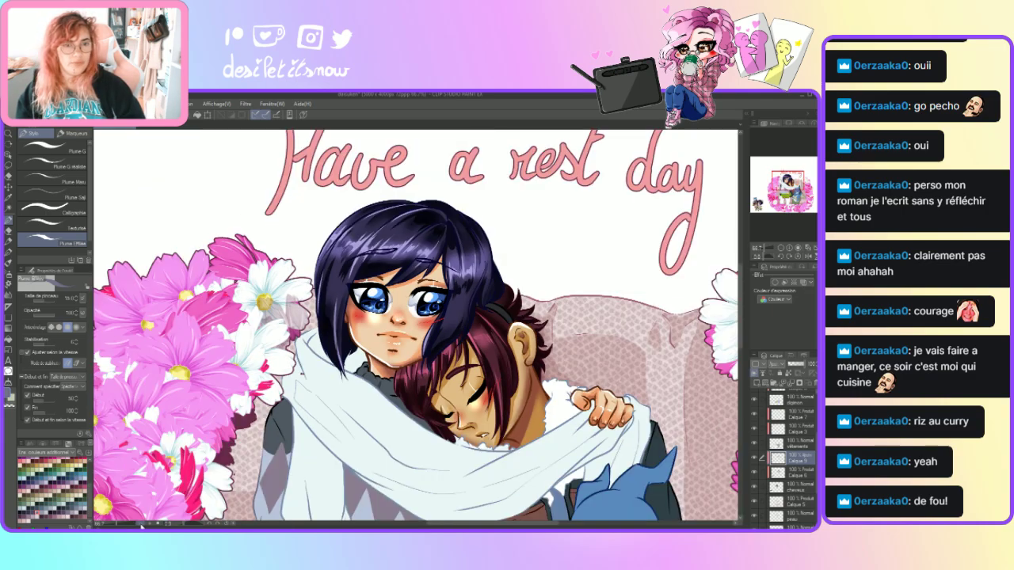
left_click(143, 525)
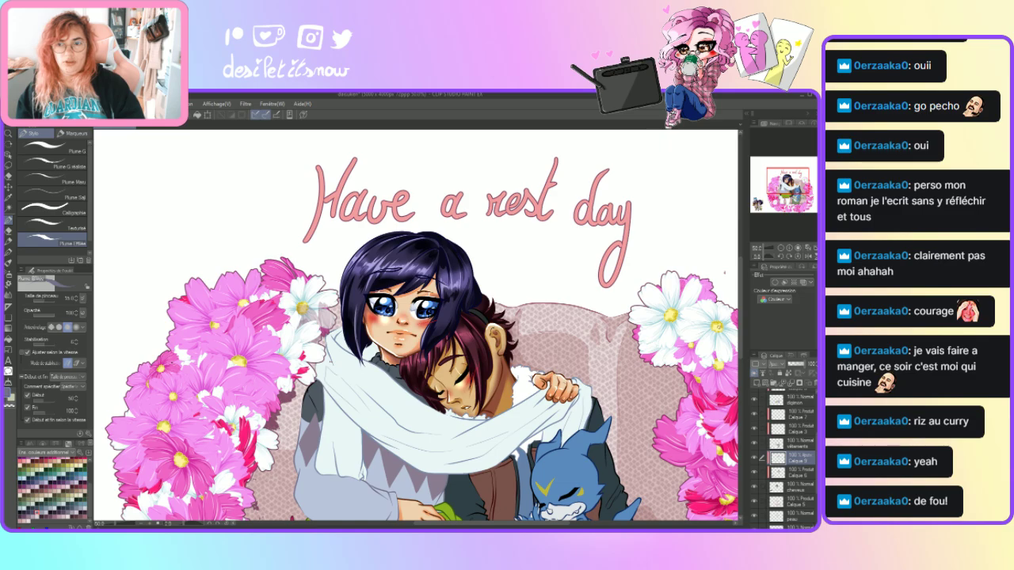
left_click_drag(743, 337, 743, 362)
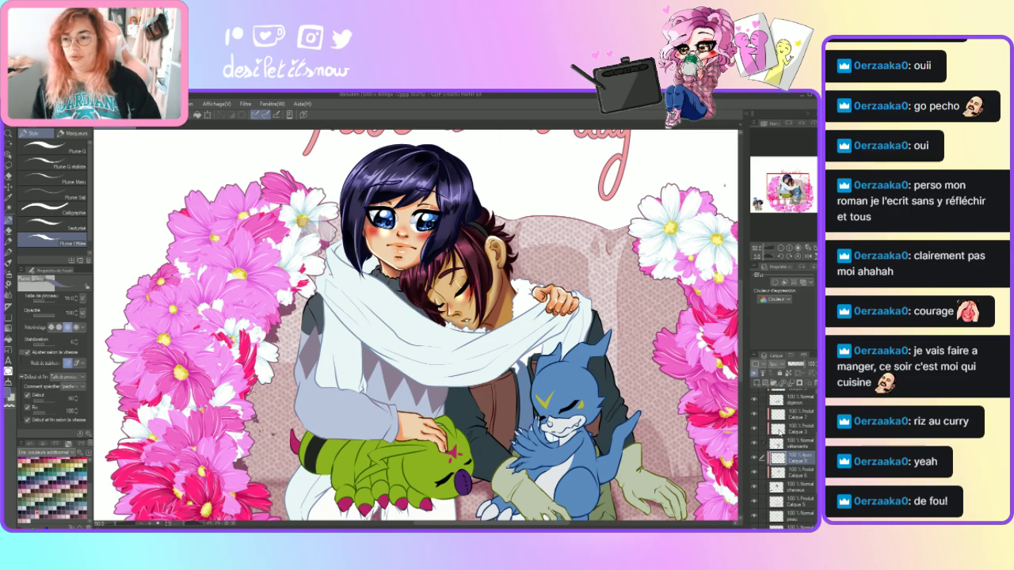
left_click(780, 430)
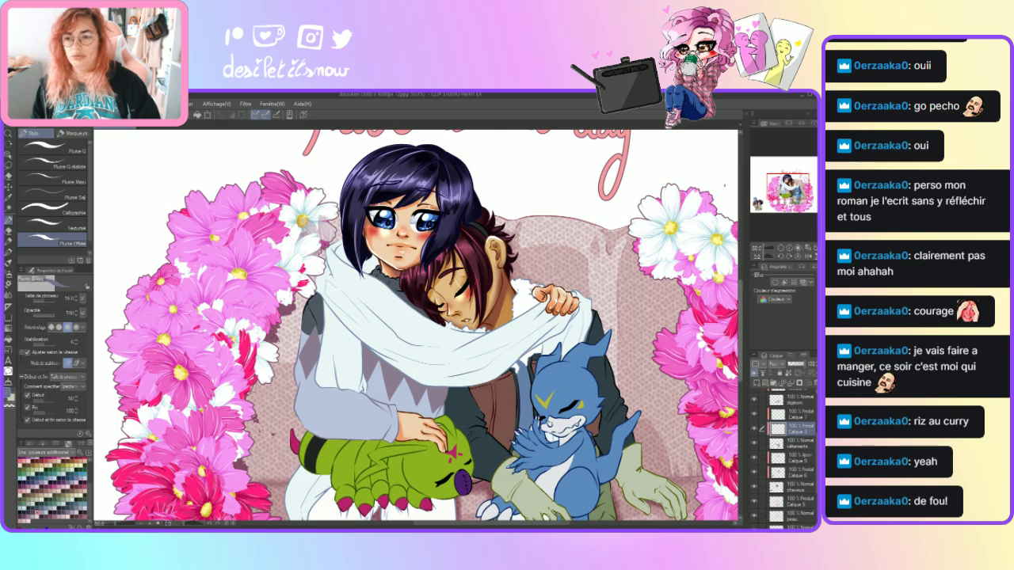
left_click_drag(743, 367, 746, 388)
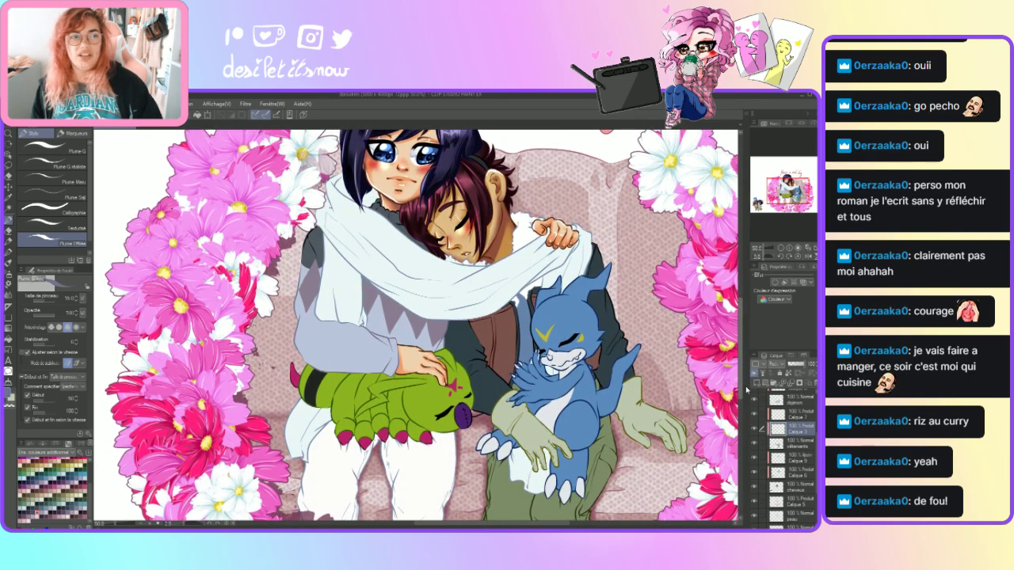
key("i")
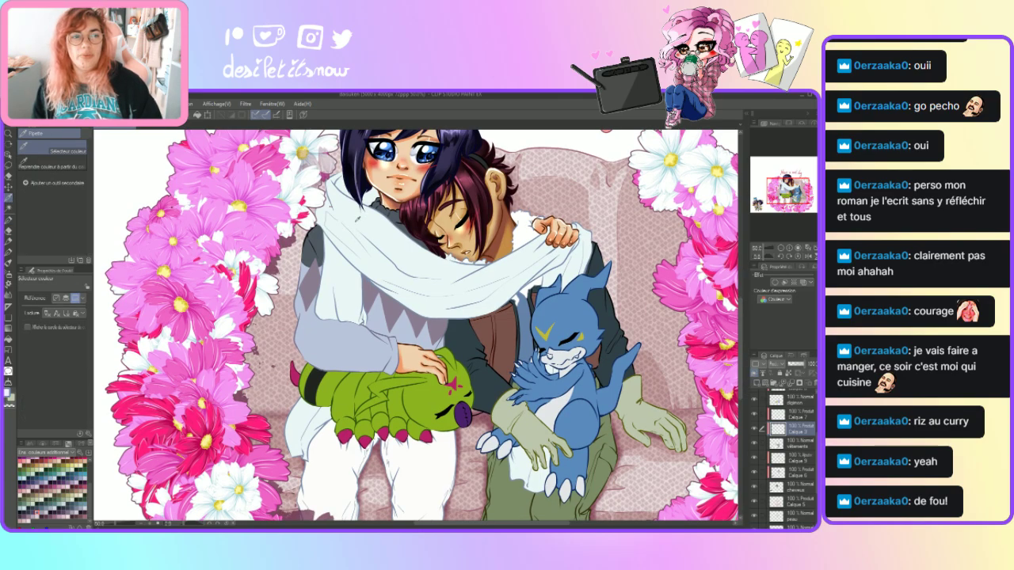
key("p")
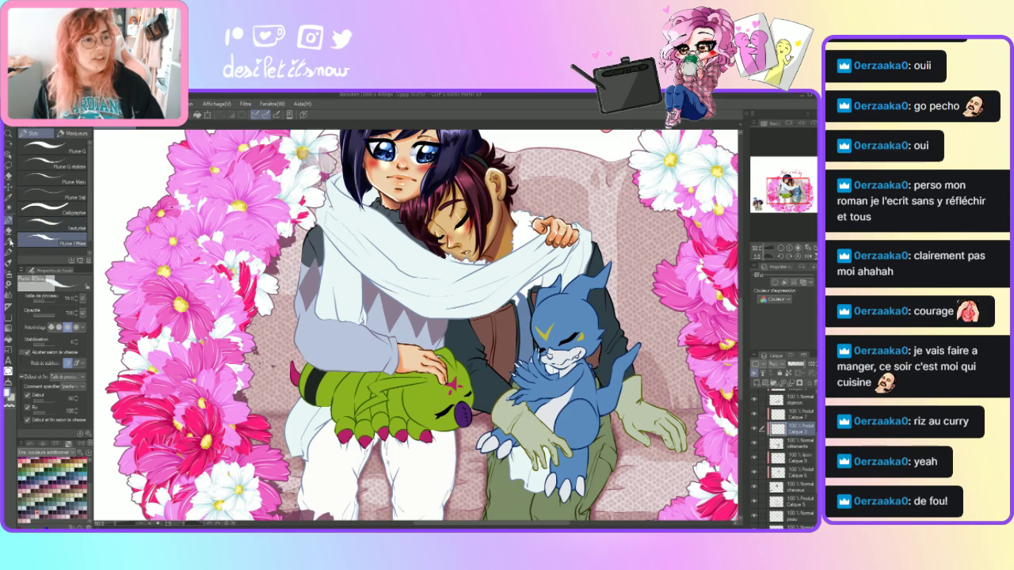
left_click(60, 150)
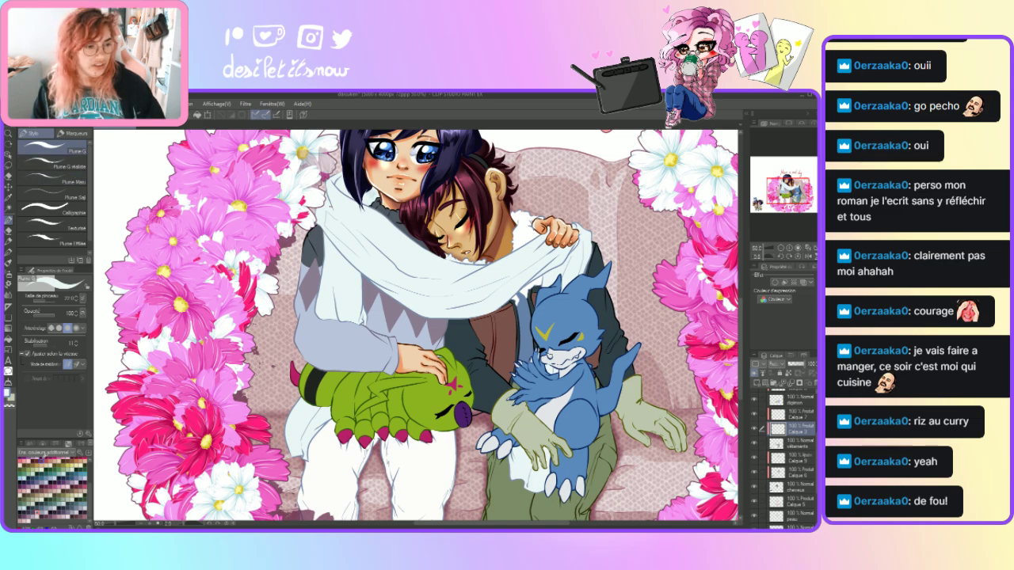
left_click(48, 452)
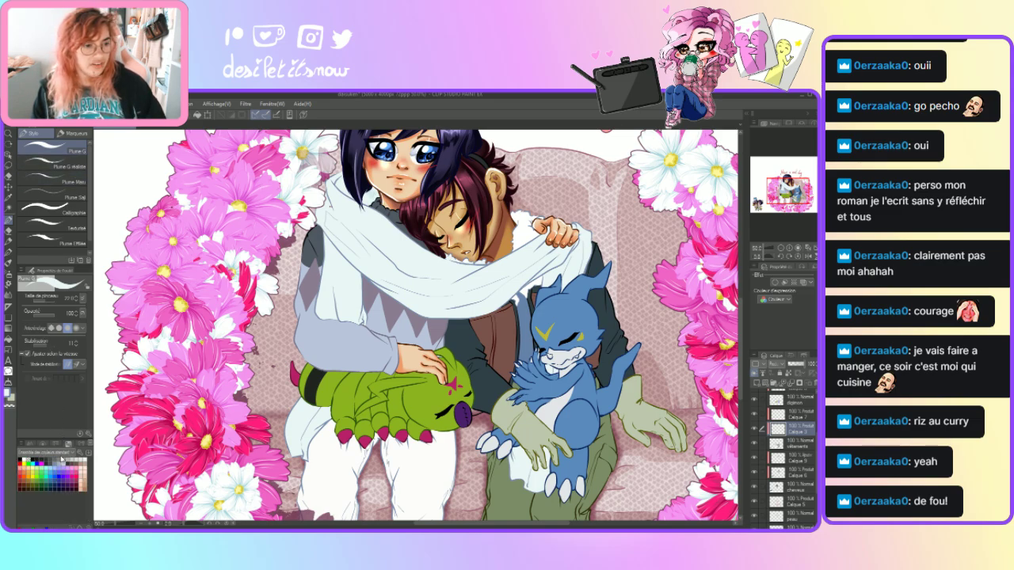
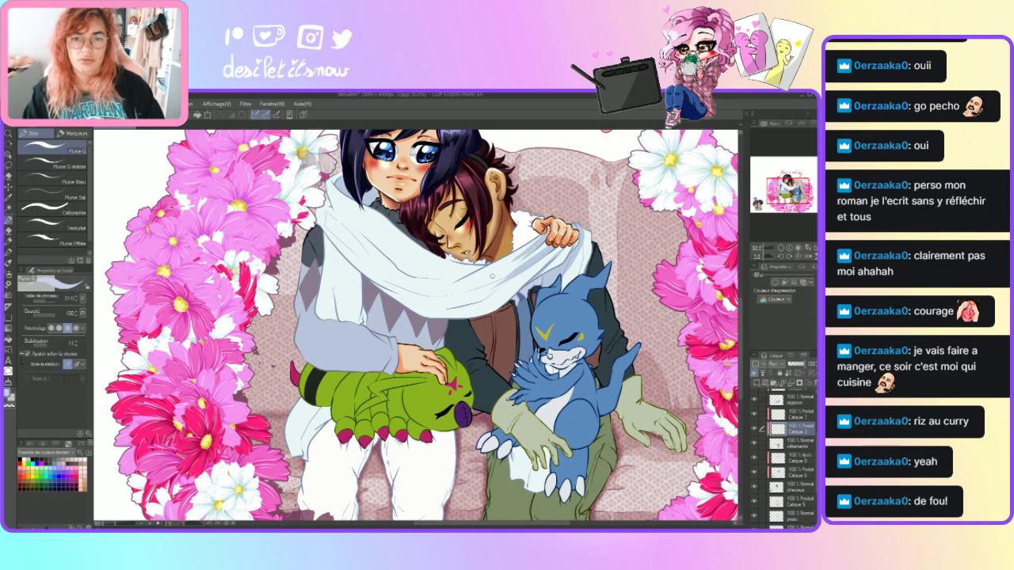
- Paint lavender fold shadows on the white scarf just below the hand resting on it, softening them with the Flou blender
key("j")
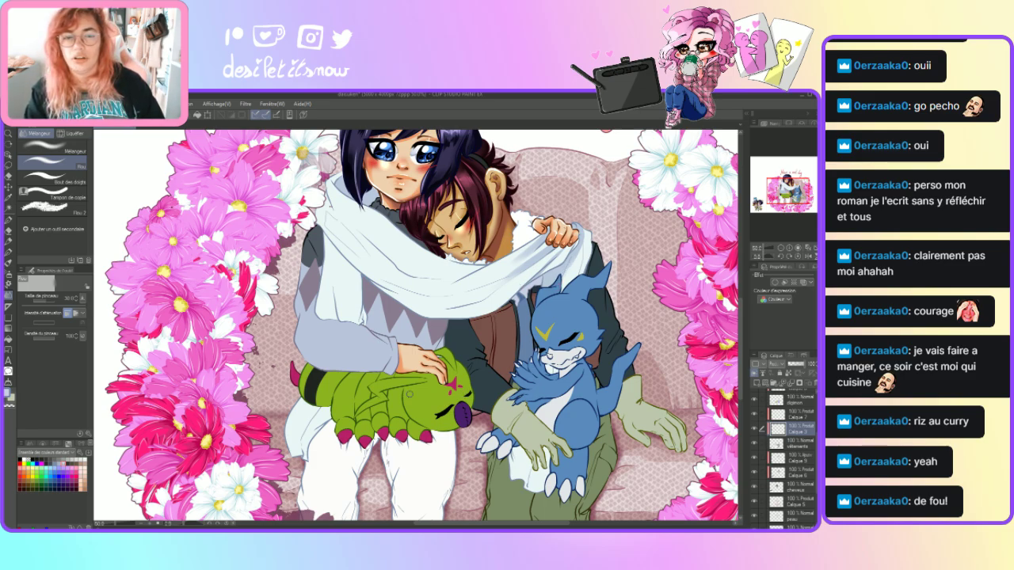
key("p")
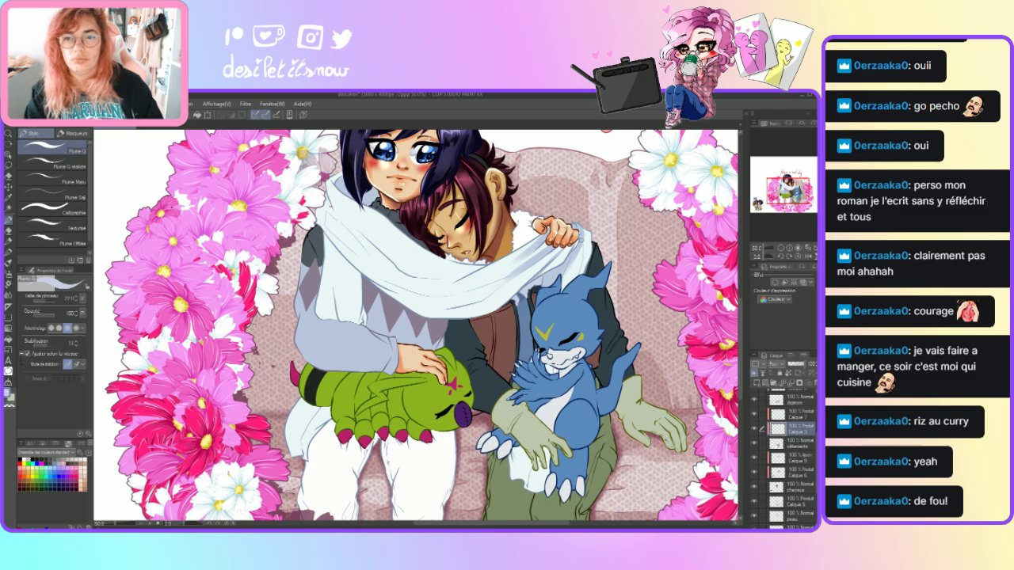
left_click_drag(581, 242, 580, 268)
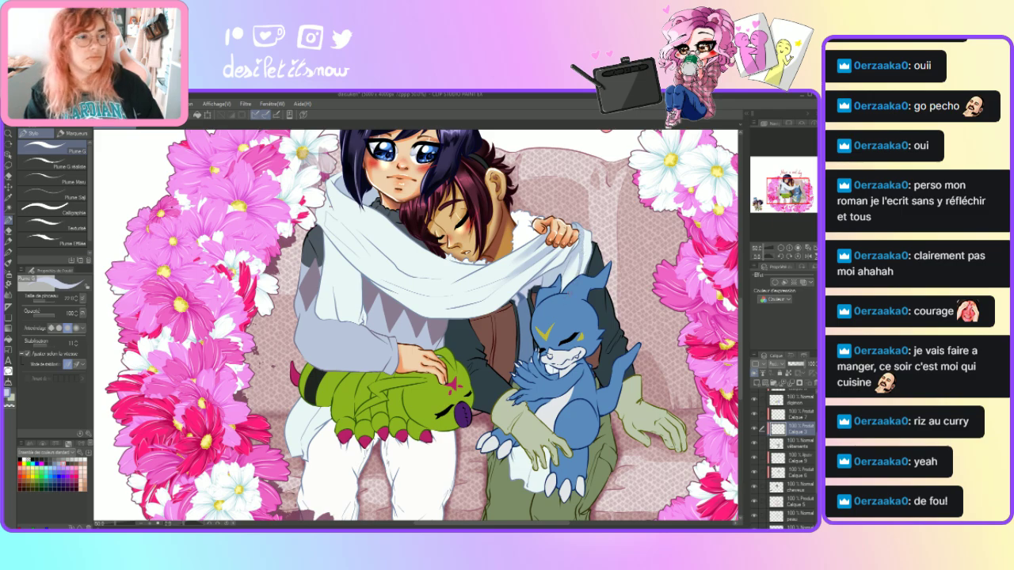
left_click(9, 296)
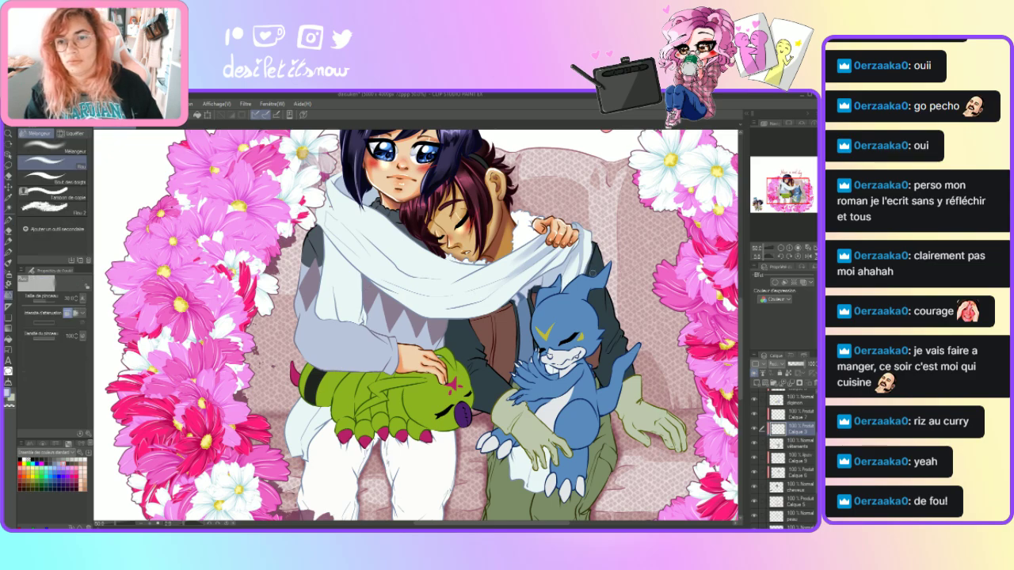
mouse_move(581, 269)
left_mouse_down()
mouse_move(584, 257)
mouse_move(578, 271)
left_mouse_up()
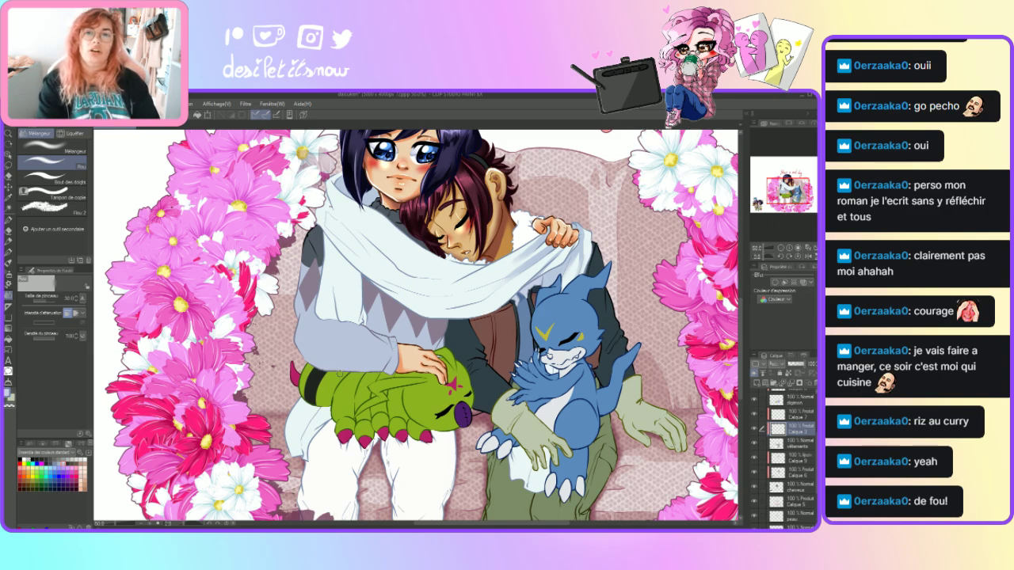
left_click(9, 222)
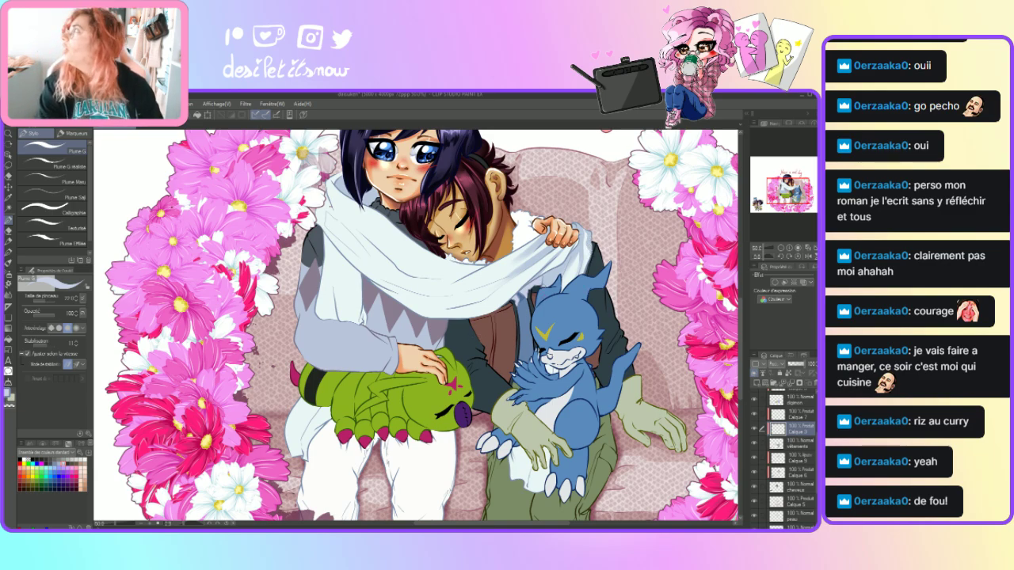
left_click(9, 299)
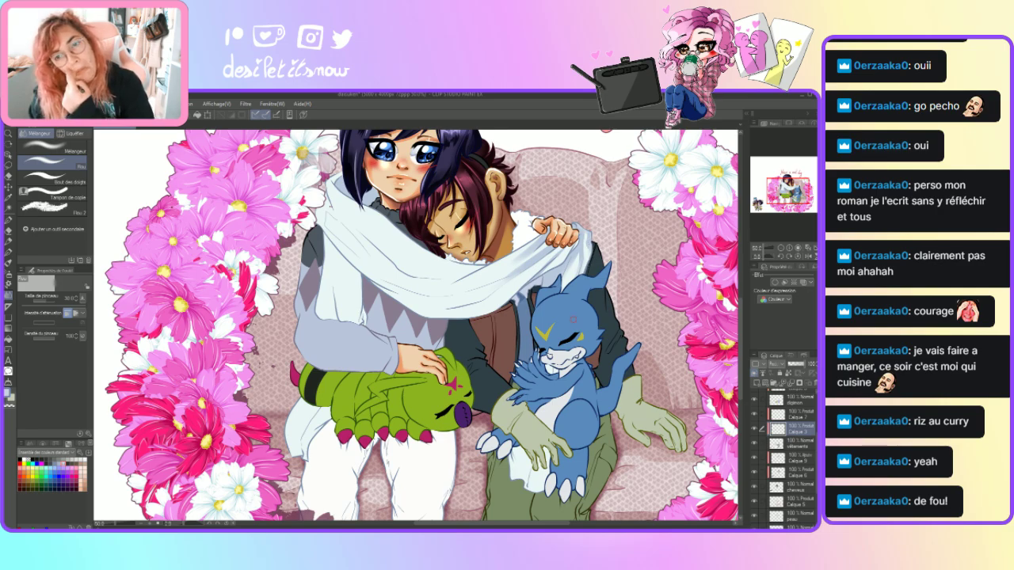
- Paint fold shadows on the scarf over the navy-haired character's shoulder, blend them with Flou and clean them with the hard eraser
left_click(9, 221)
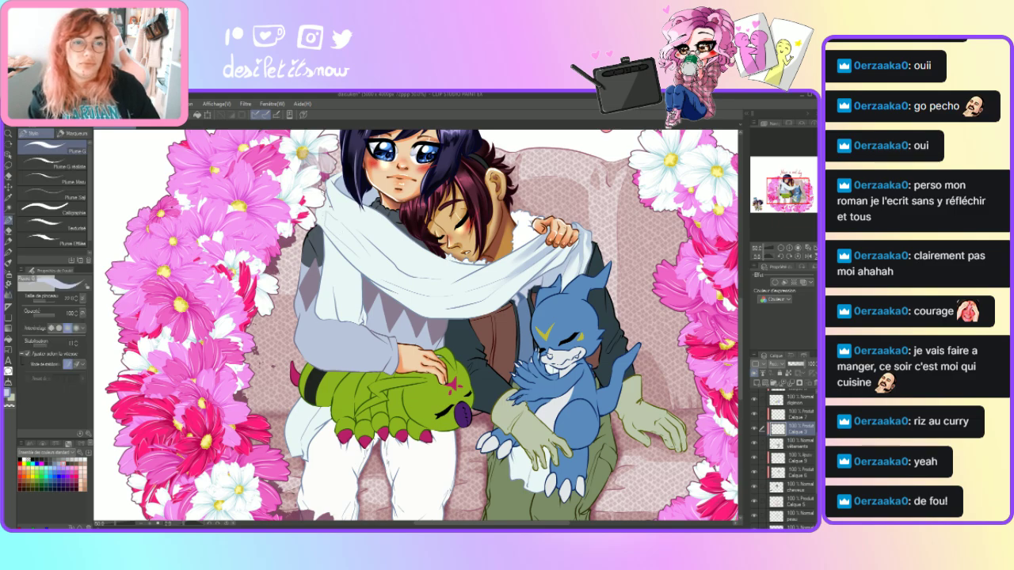
left_click_drag(328, 204, 348, 230)
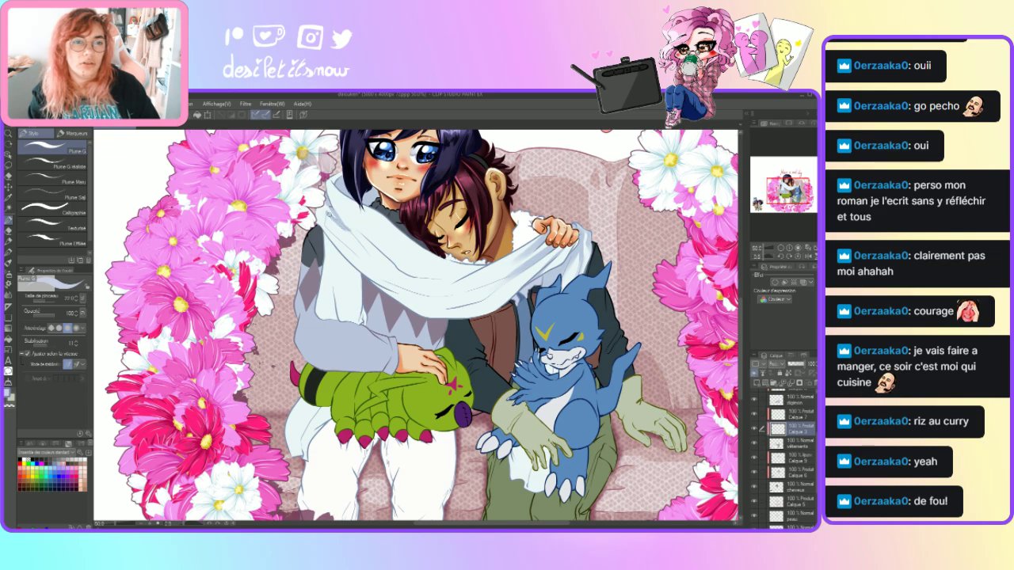
mouse_move(325, 214)
left_mouse_down()
mouse_move(326, 230)
mouse_move(341, 233)
left_mouse_up()
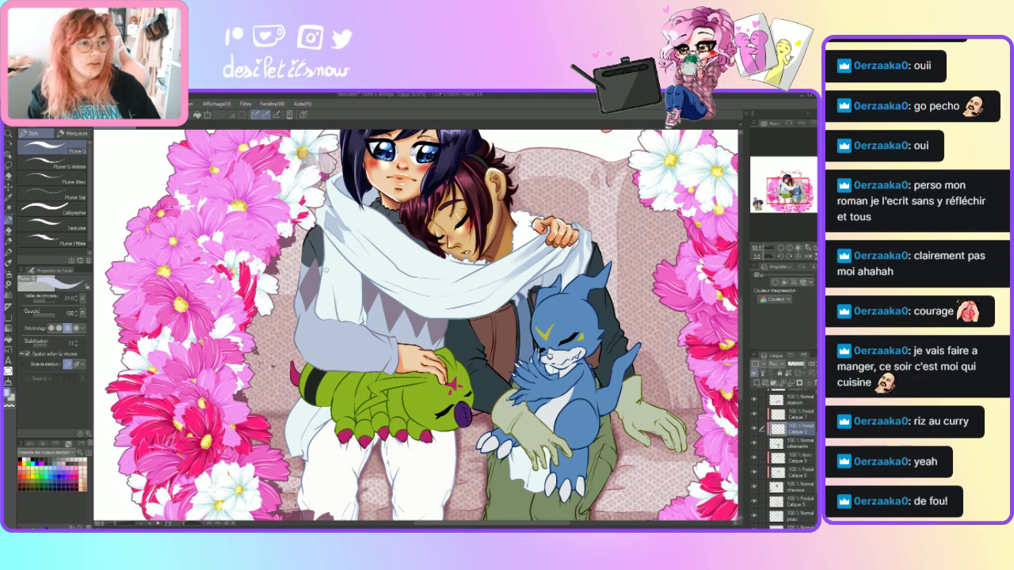
left_click(9, 297)
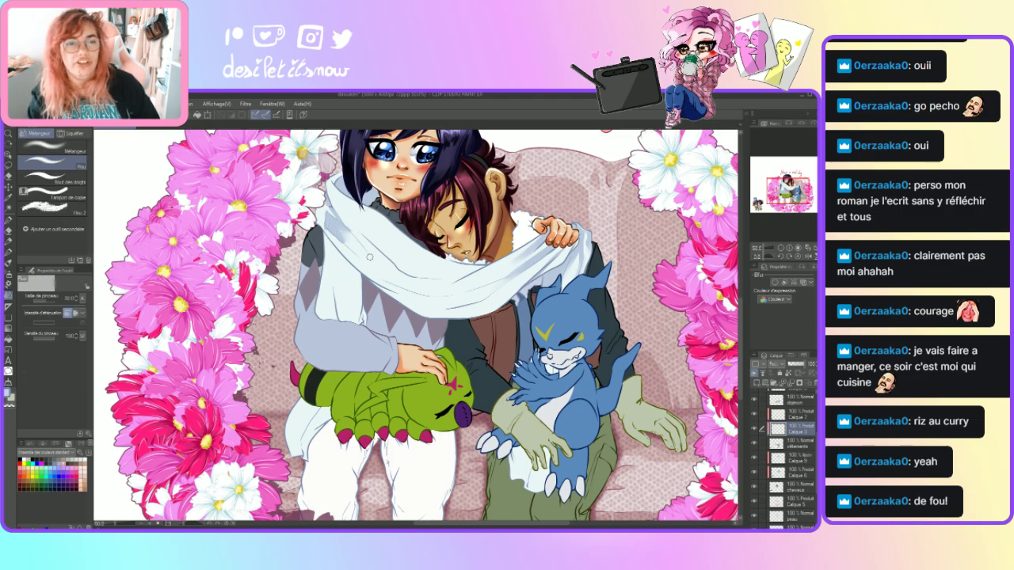
key("e")
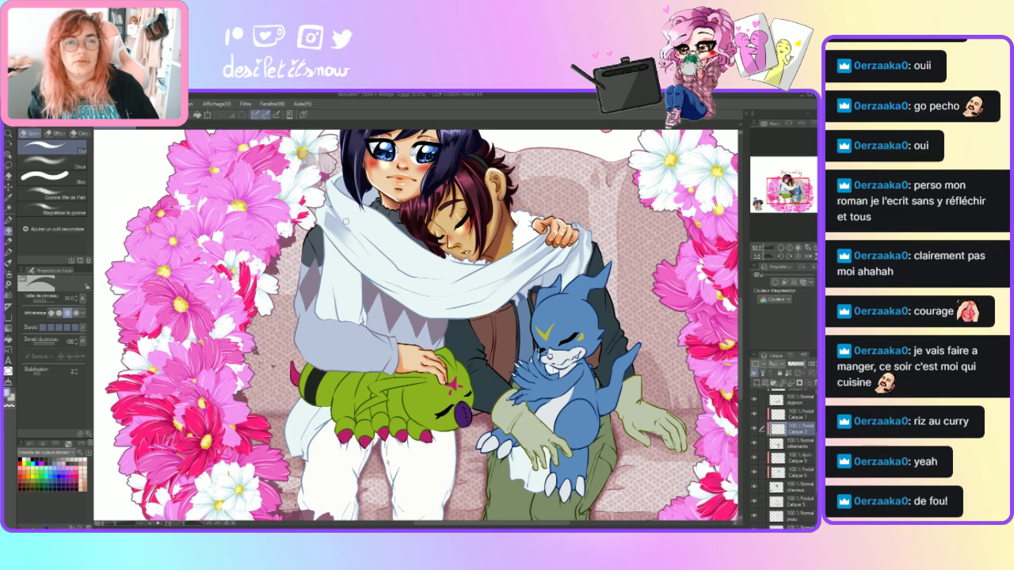
key("j")
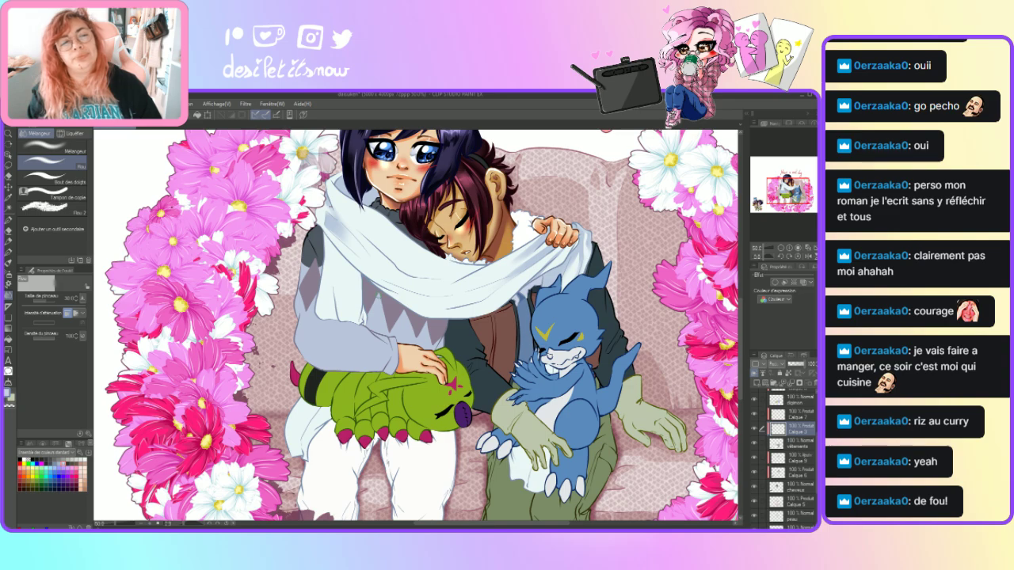
- Build up lavender fold shadows across the scarf's middle below the sleeping character's face, alternating pen strokes, Flou blending and erasing
key("p")
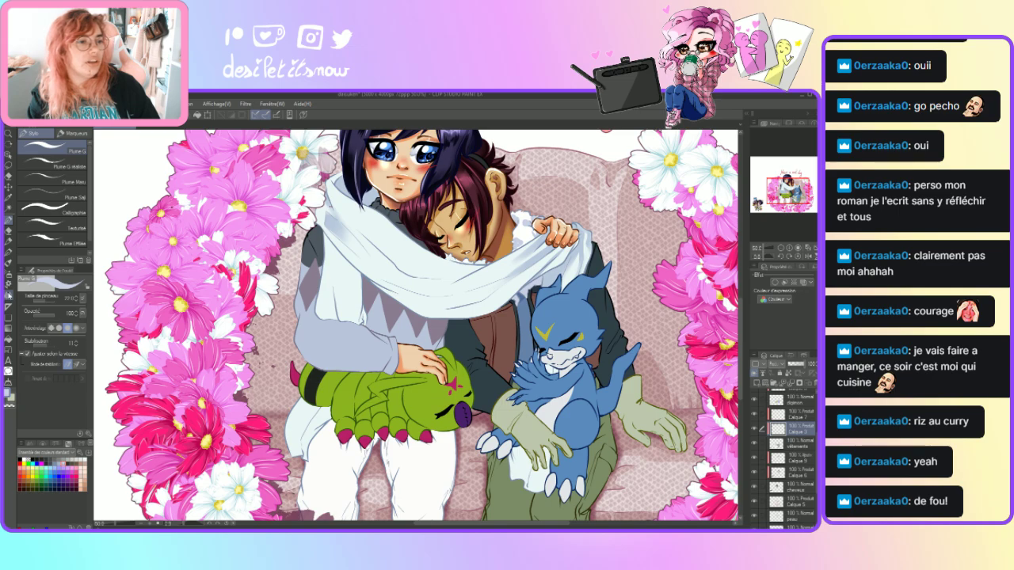
key("j")
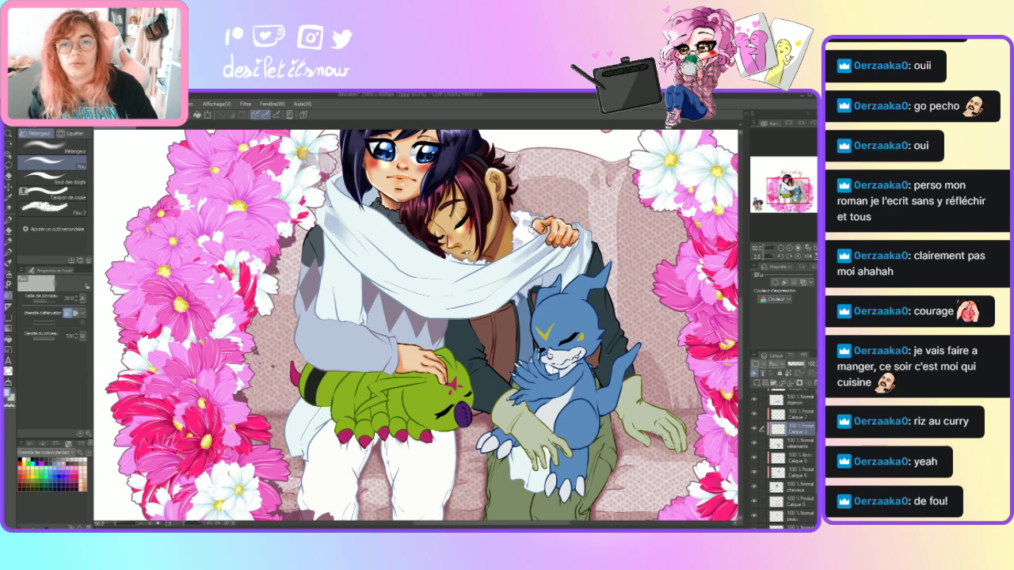
left_click(14, 225)
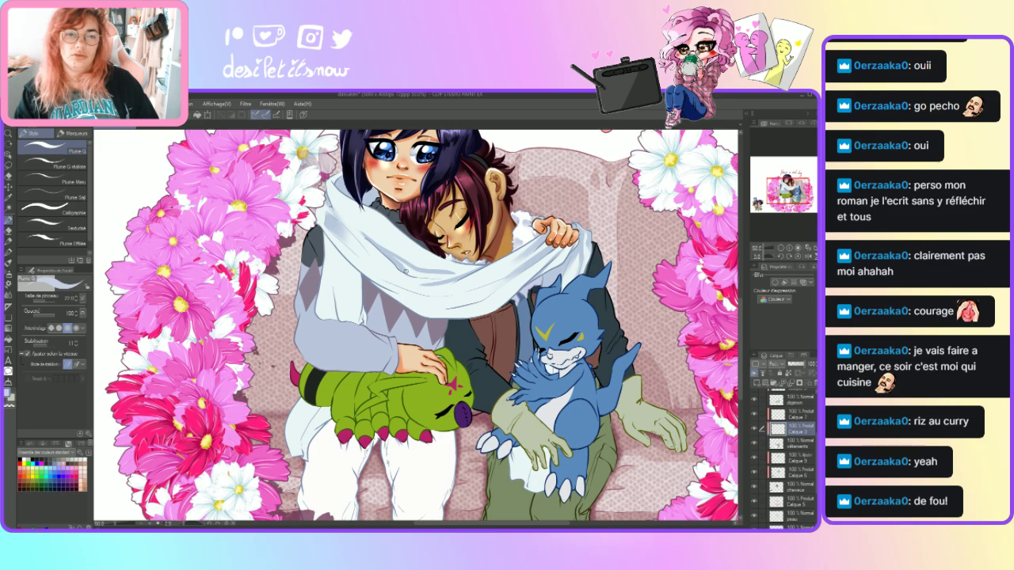
left_click(10, 309)
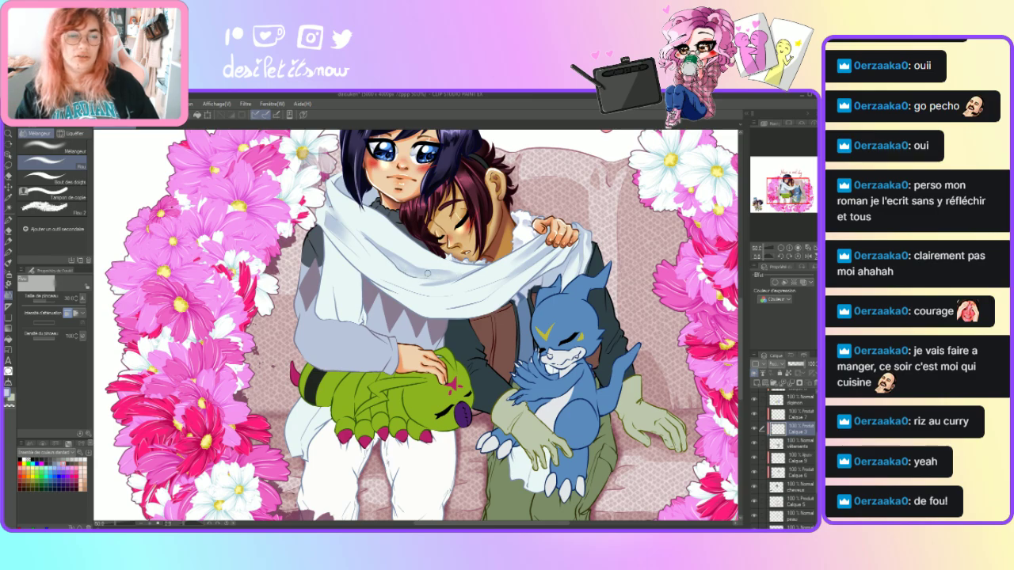
key("e")
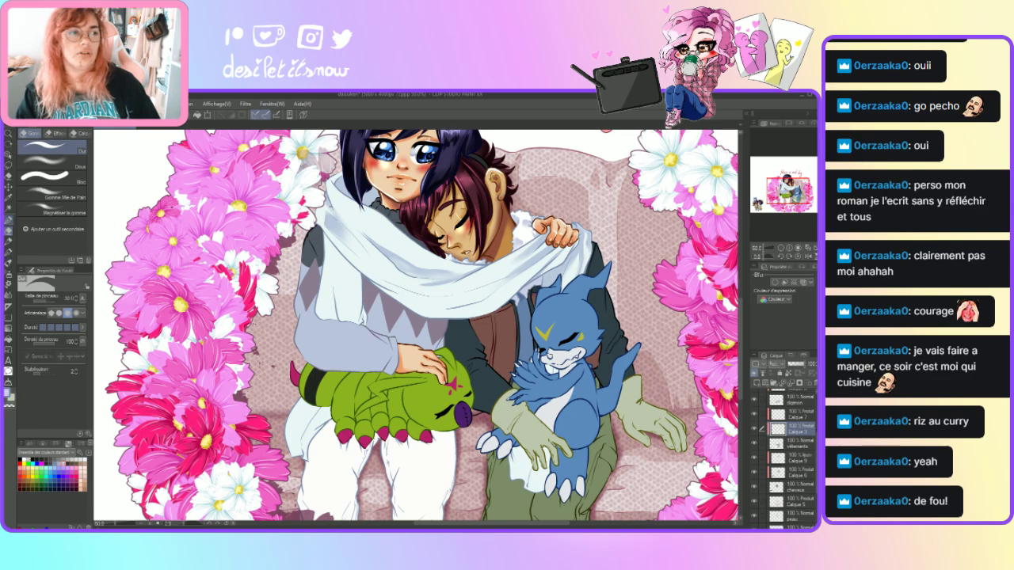
left_click(9, 221)
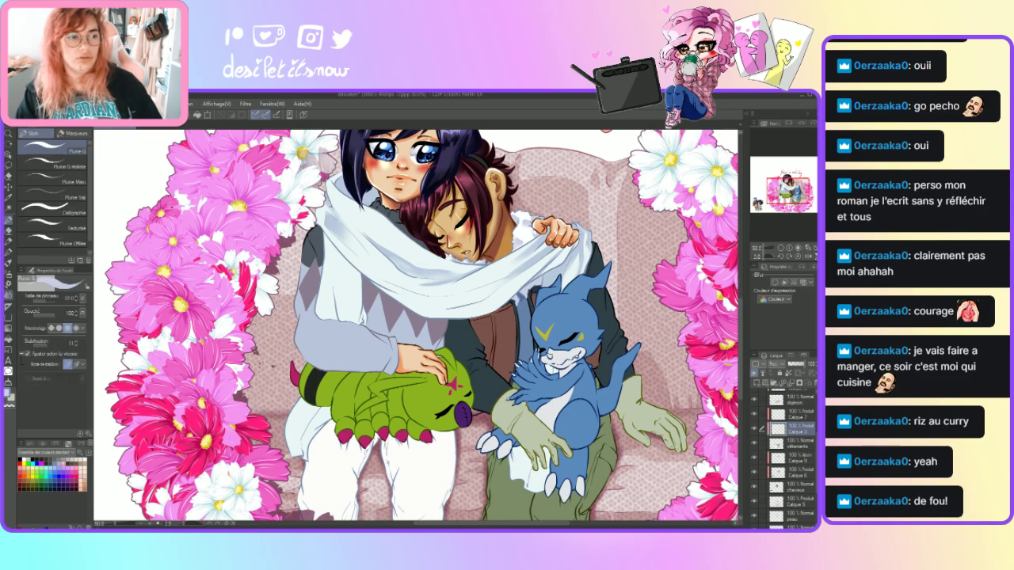
left_click(9, 285)
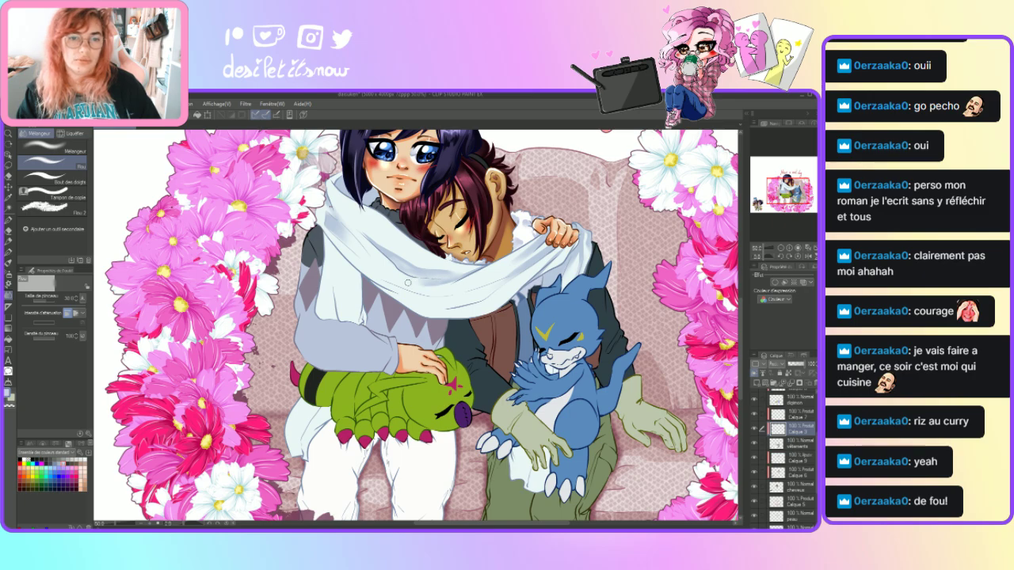
- Draw long Plume G shadow strokes along the lower edge of the scarf, above the blue creature's head
left_click(9, 221)
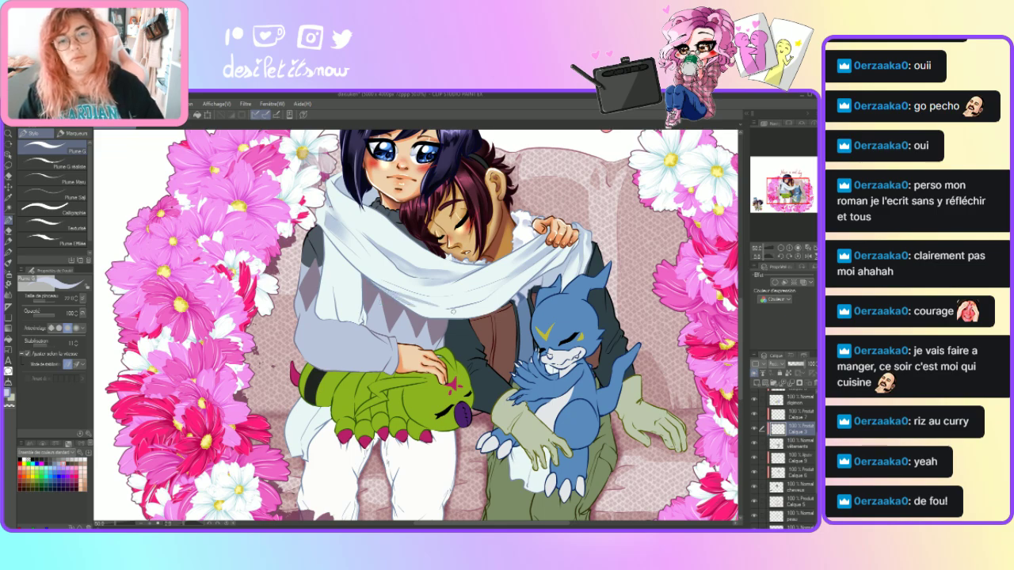
mouse_move(393, 296)
left_mouse_down()
mouse_move(432, 316)
mouse_move(514, 302)
left_mouse_up()
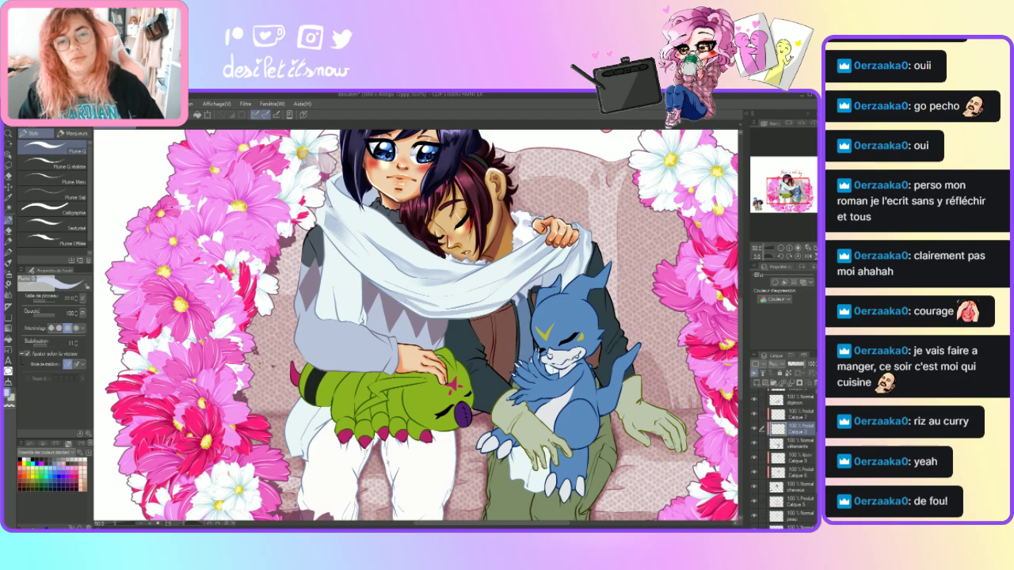
left_click_drag(415, 316, 506, 309)
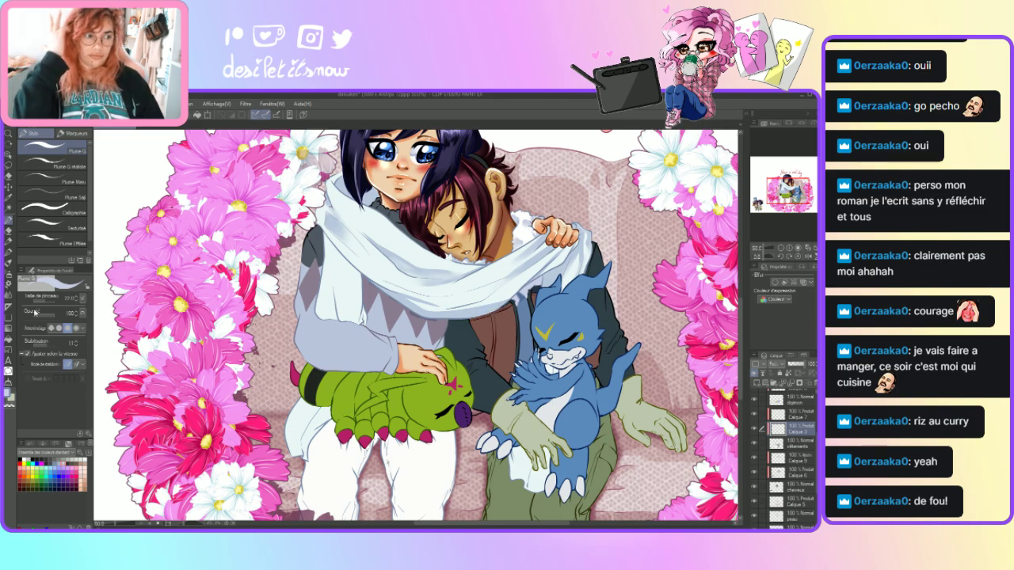
- Blend the scarf's lower-edge shadows with Flou and add Plume G fold strokes along its lower part above the grey-patterned top
left_click(9, 298)
left_click_drag(461, 326, 486, 312)
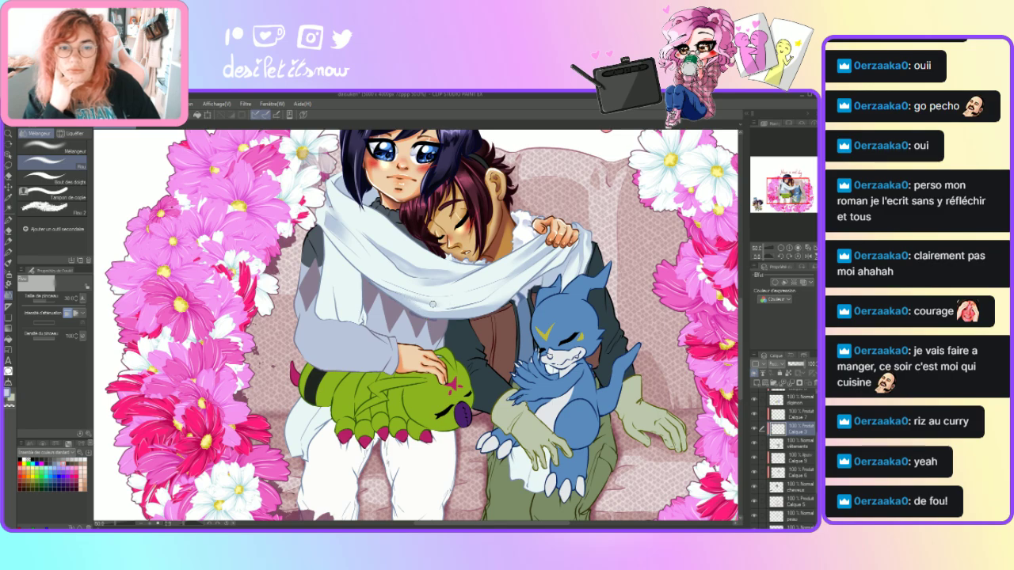
key("p")
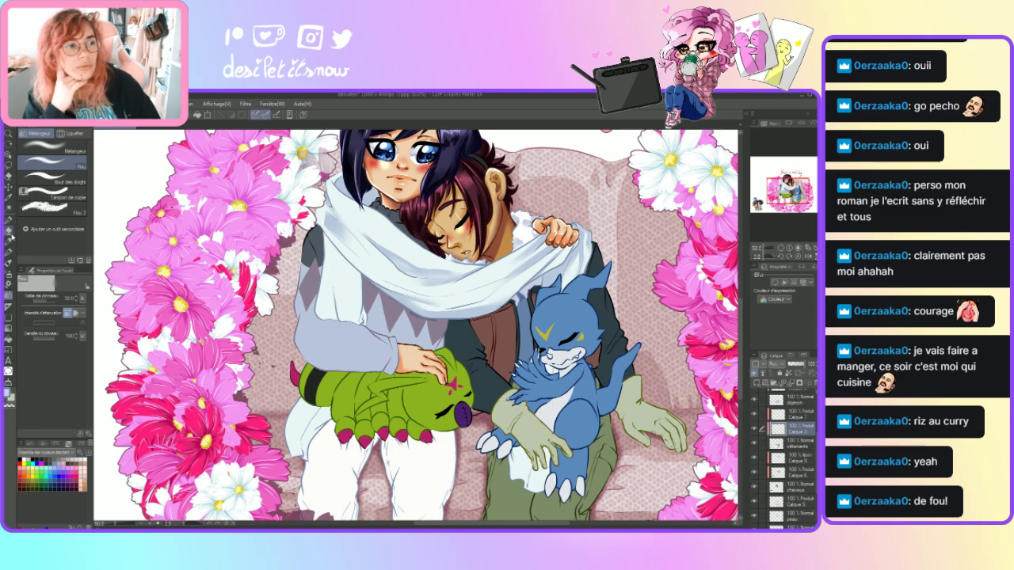
left_click_drag(379, 295, 395, 305)
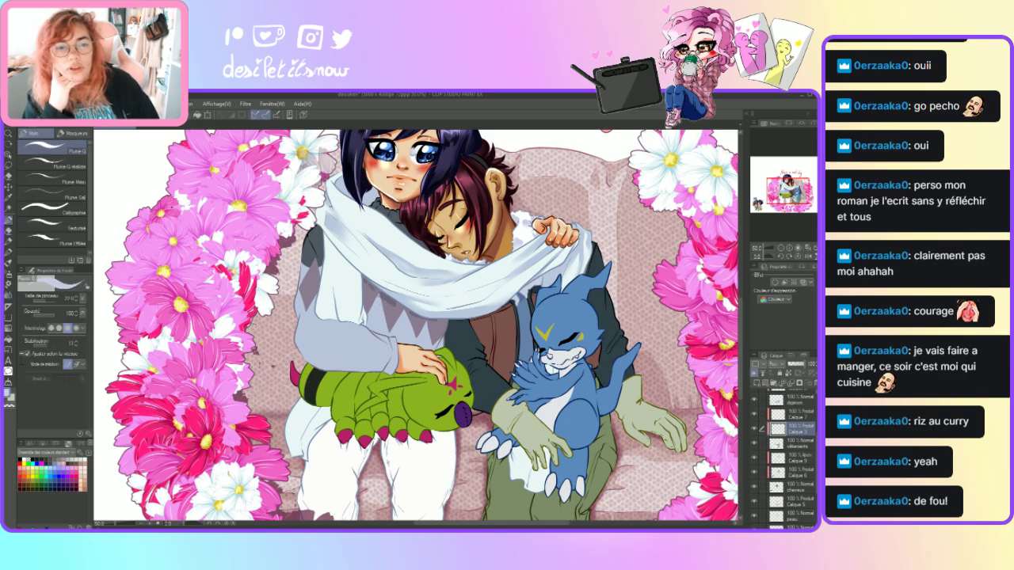
left_click_drag(370, 290, 427, 328)
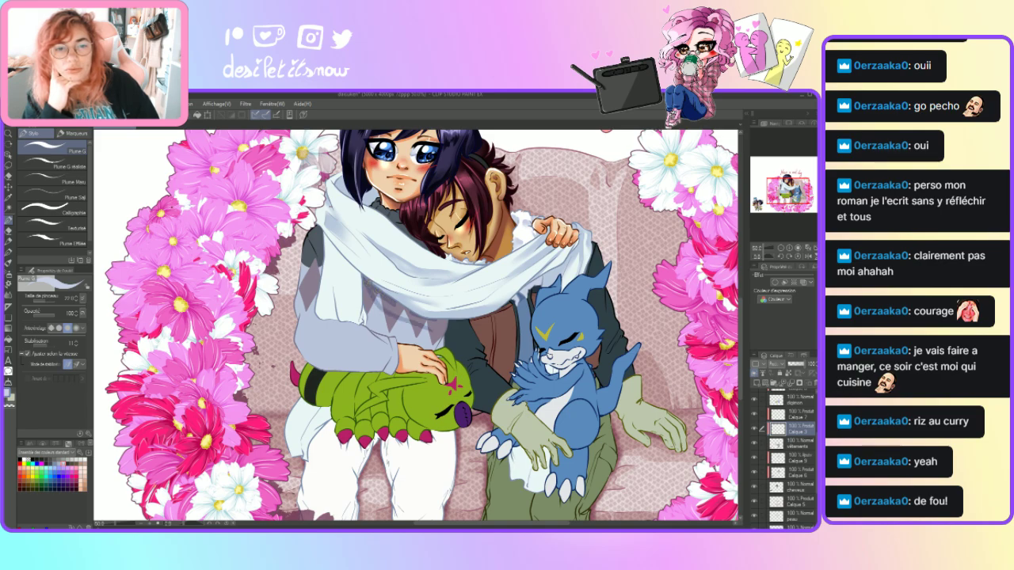
left_click_drag(374, 293, 414, 319)
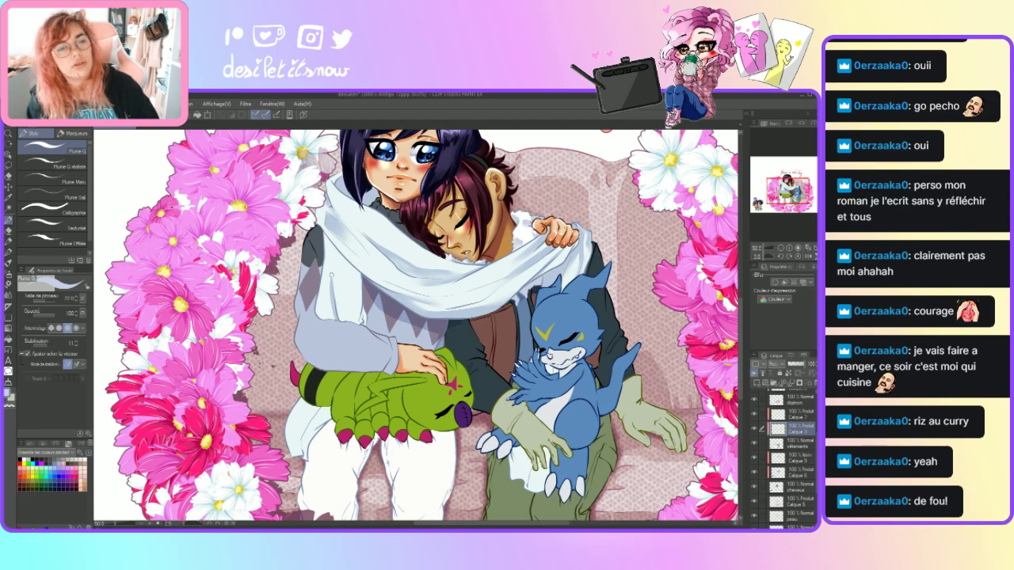
- Paint lavender fold shadows down the scarf section draped over the navy-haired character's arm and soften them with the Flou blender
mouse_move(332, 282)
left_mouse_down()
mouse_move(322, 319)
mouse_move(333, 319)
mouse_move(321, 322)
left_mouse_up()
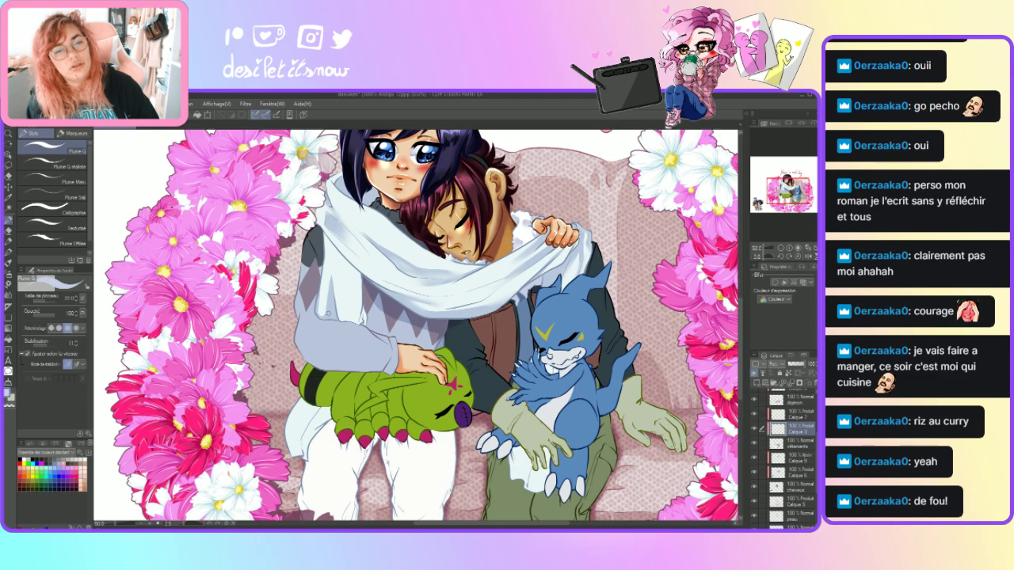
mouse_move(326, 241)
left_mouse_down()
mouse_move(358, 320)
mouse_move(357, 279)
mouse_move(356, 304)
left_mouse_up()
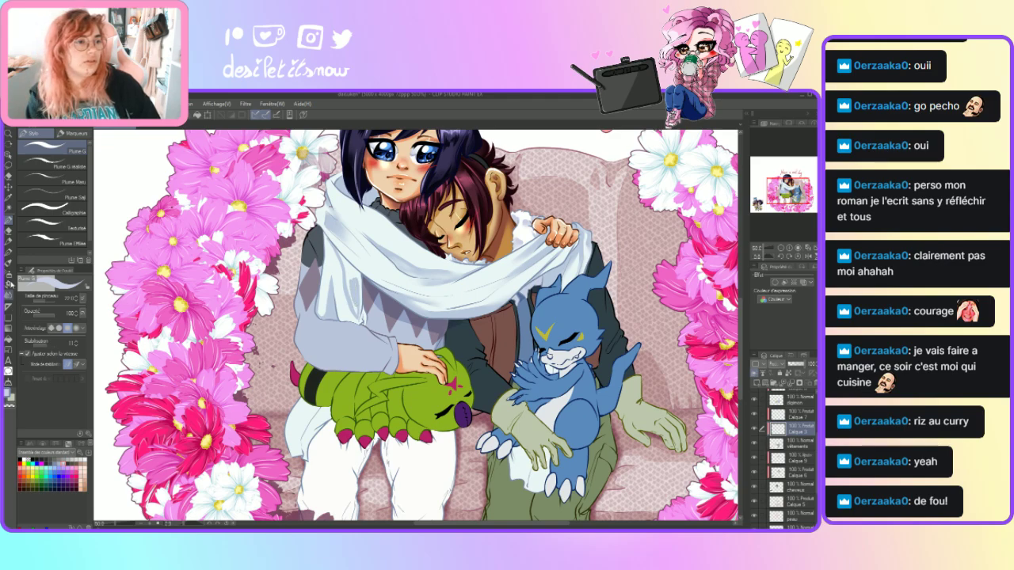
left_click(9, 292)
mouse_move(323, 239)
left_mouse_down()
mouse_move(342, 258)
mouse_move(328, 240)
mouse_move(356, 312)
mouse_move(346, 268)
mouse_move(349, 280)
left_mouse_up()
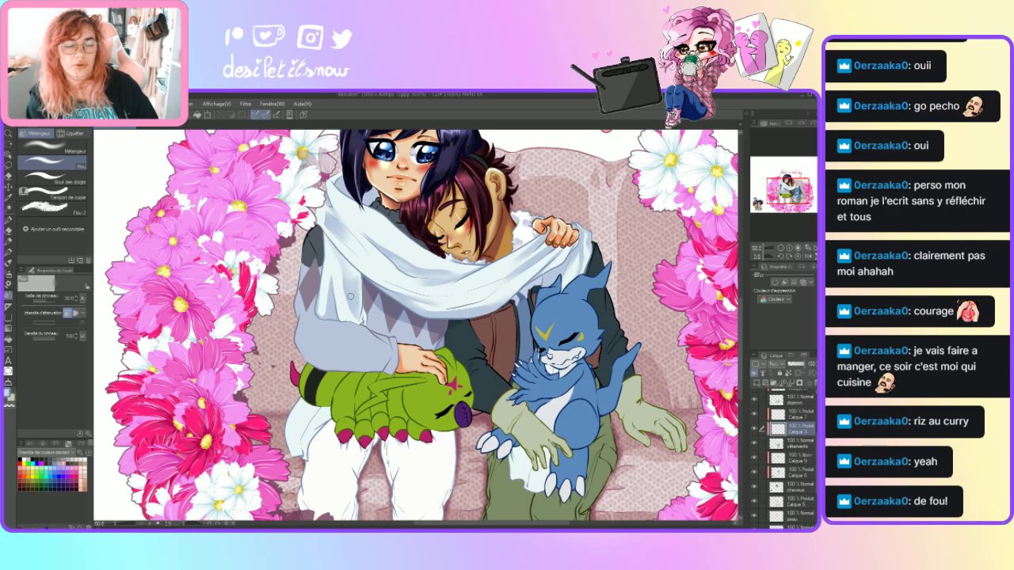
- Refine the fold shadows across the scarf's draped front, alternating Plume G strokes with Flou blending
left_click(8, 221)
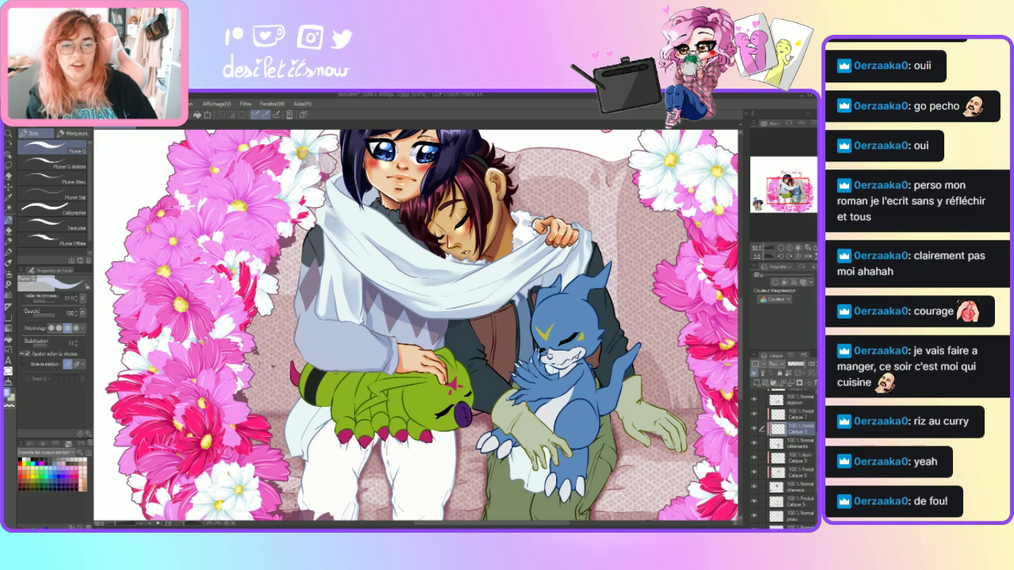
key("j")
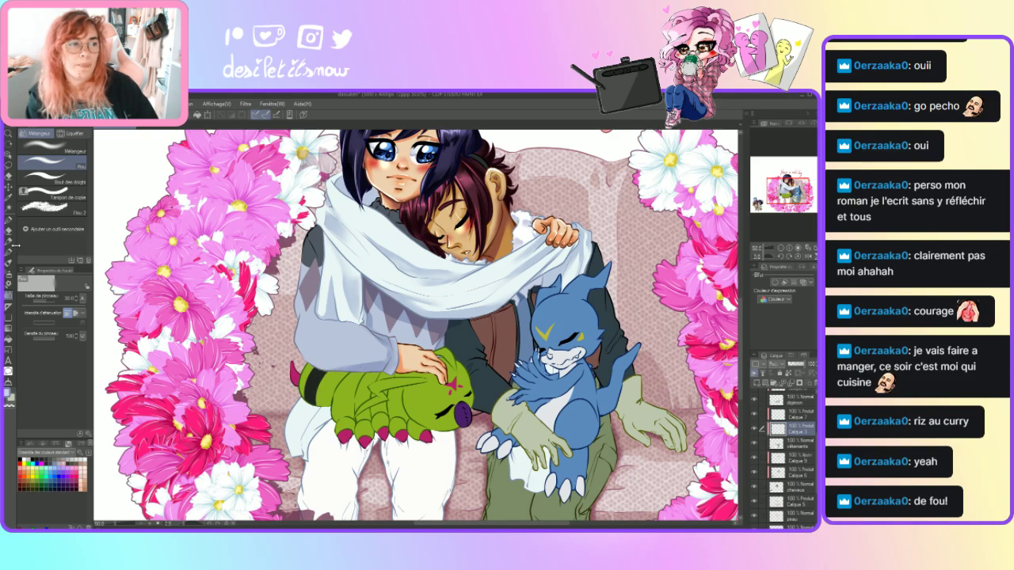
key("p")
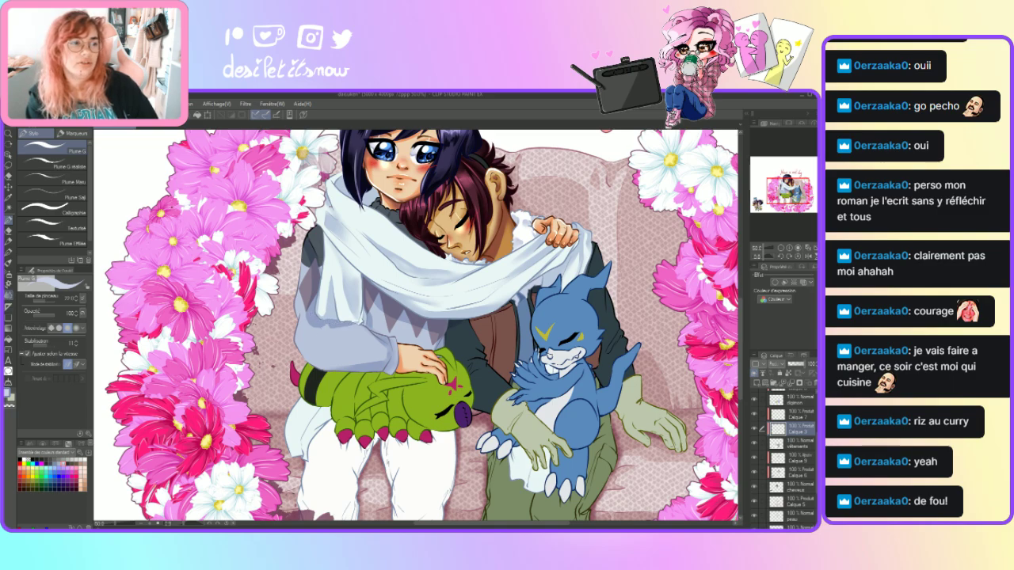
key("j")
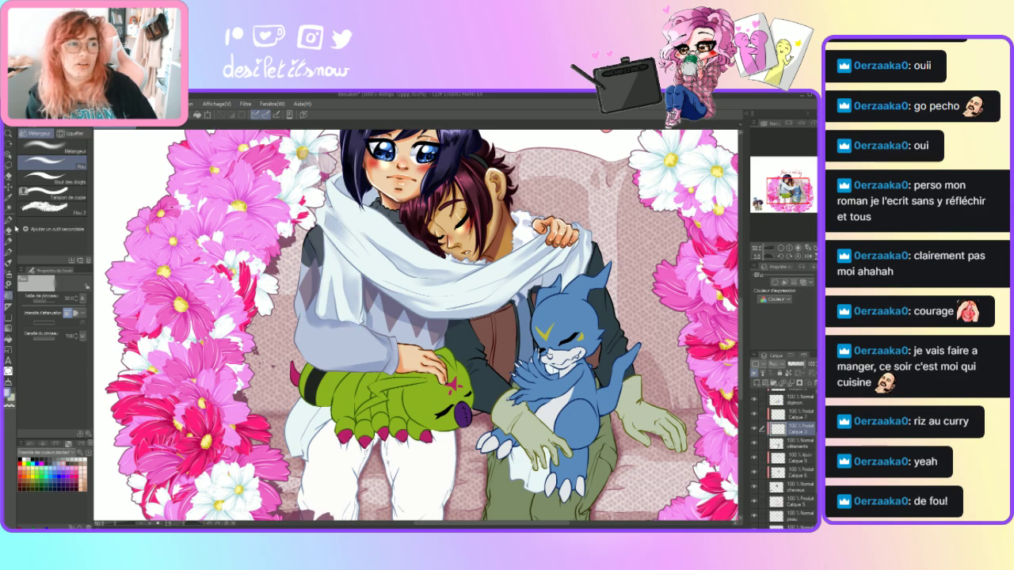
left_click(8, 220)
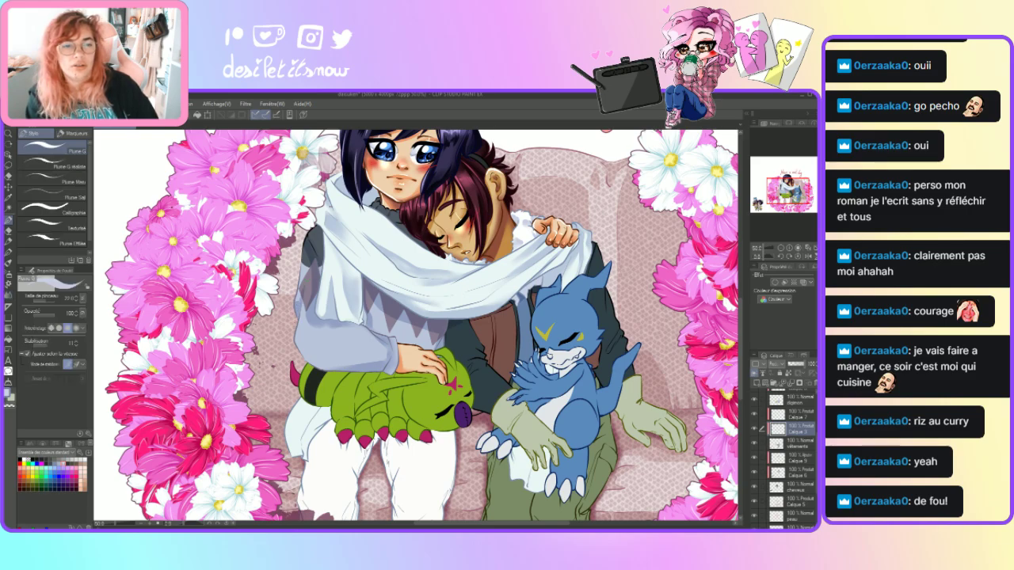
key("j")
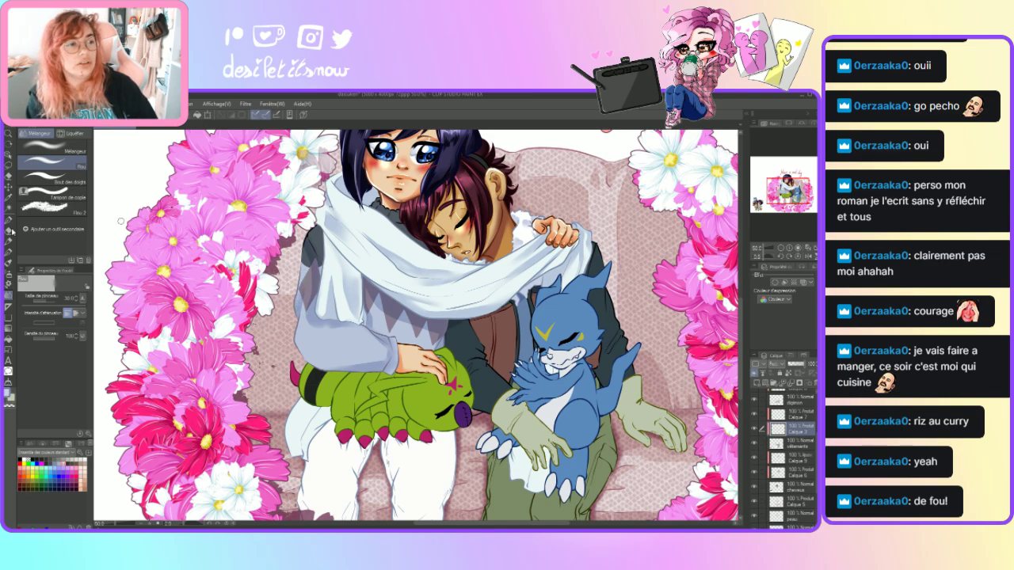
left_click(8, 221)
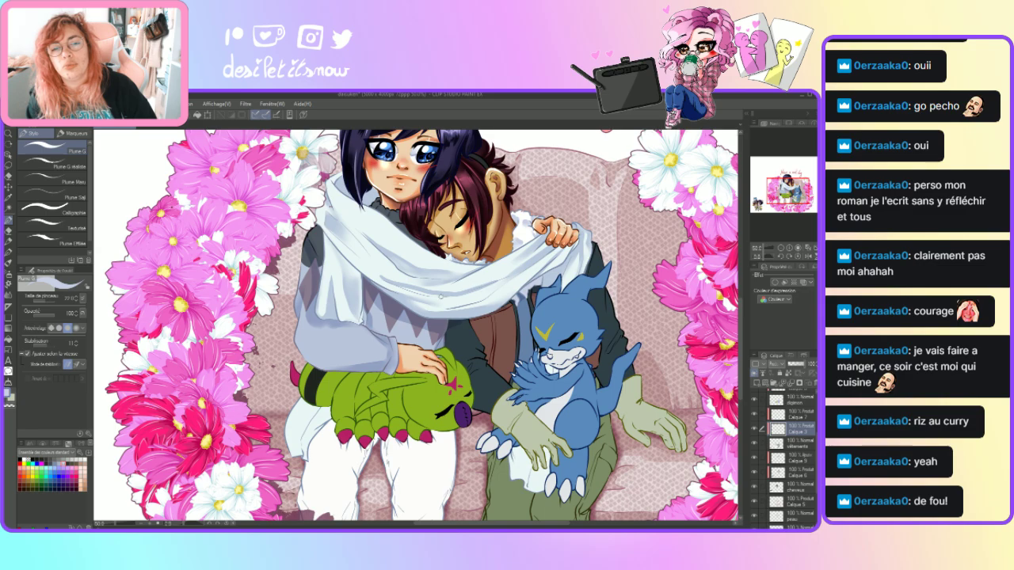
left_click(9, 299)
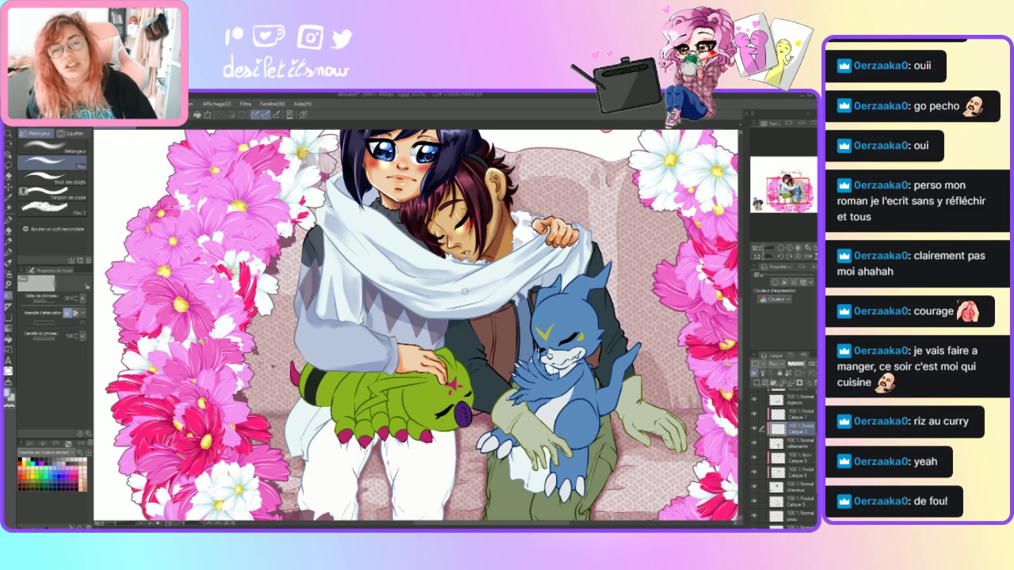
- Paint long diagonal Plume G fold shadows on the scarf below the navy-haired character's neck and blend them with Flou
left_click(8, 220)
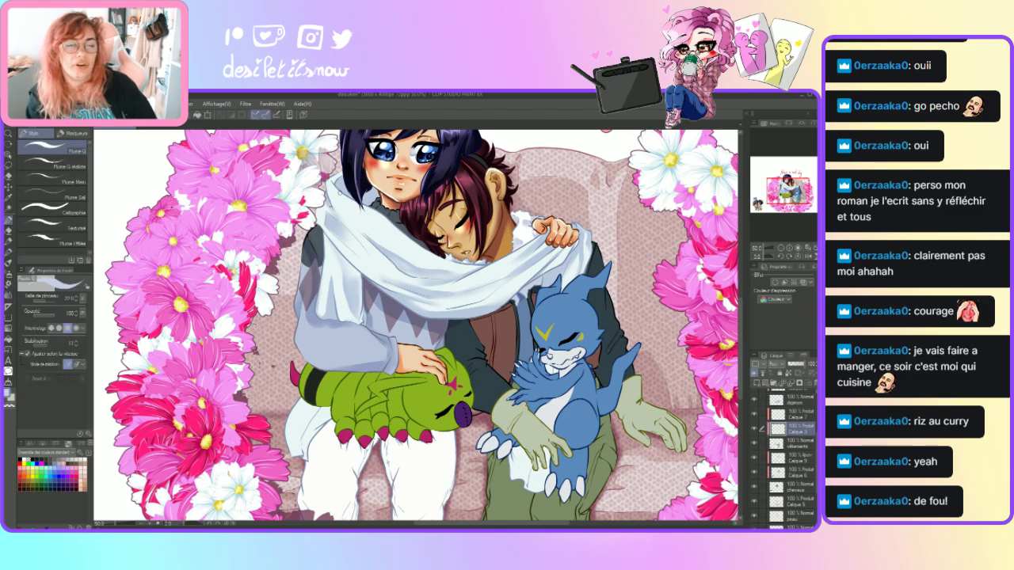
left_click_drag(338, 196, 412, 244)
left_click_drag(338, 196, 404, 236)
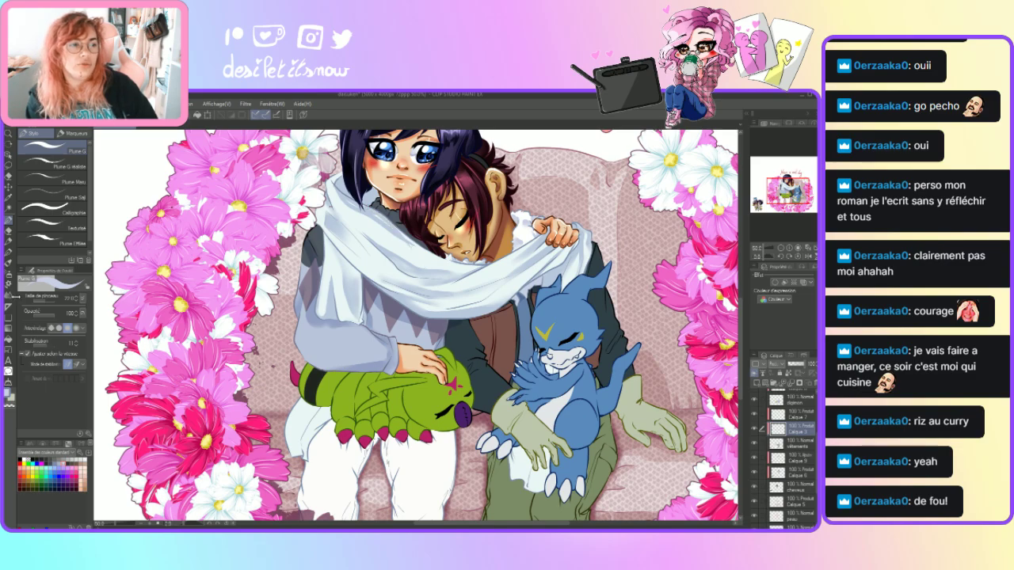
key("j")
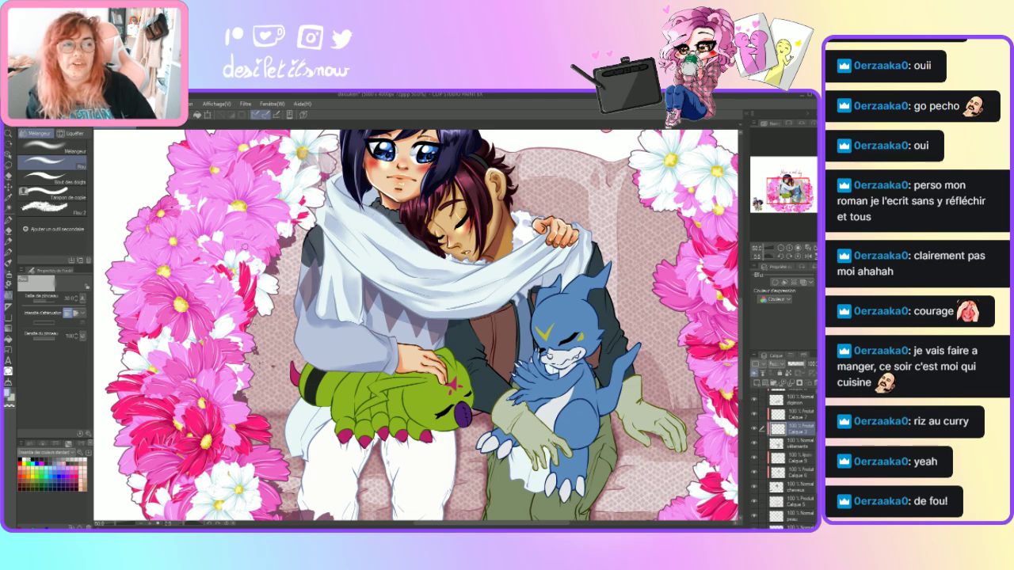
- Paint lavender shadows on the white cloth beneath the blue creature and the trousers under the green creature, softening them with Flou
key("p")
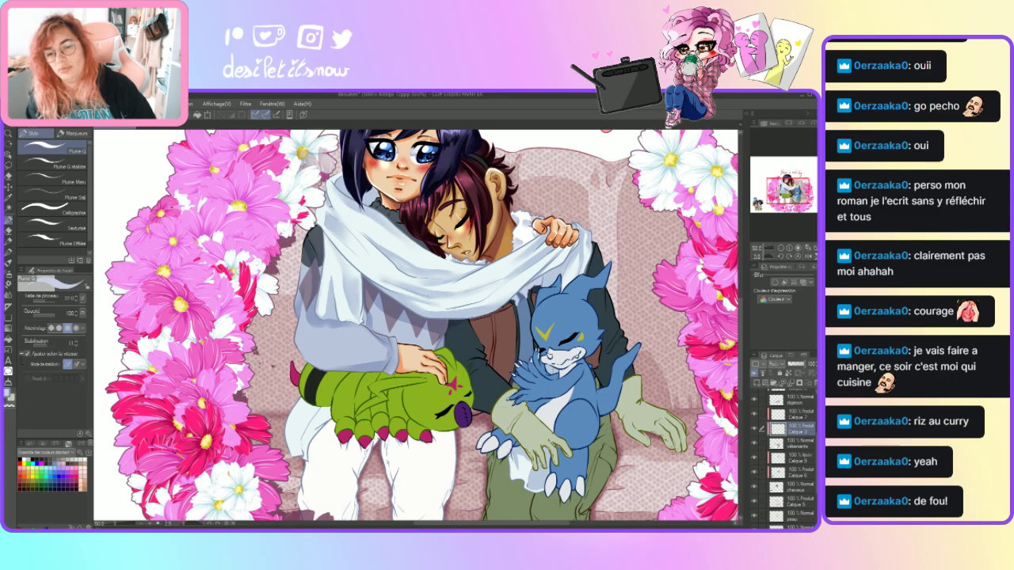
key("j")
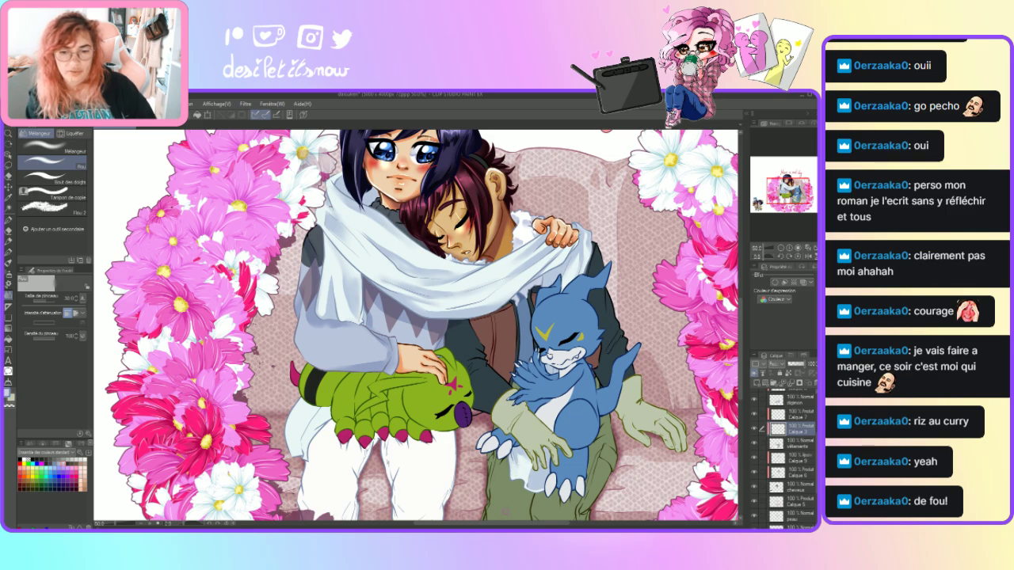
key("p")
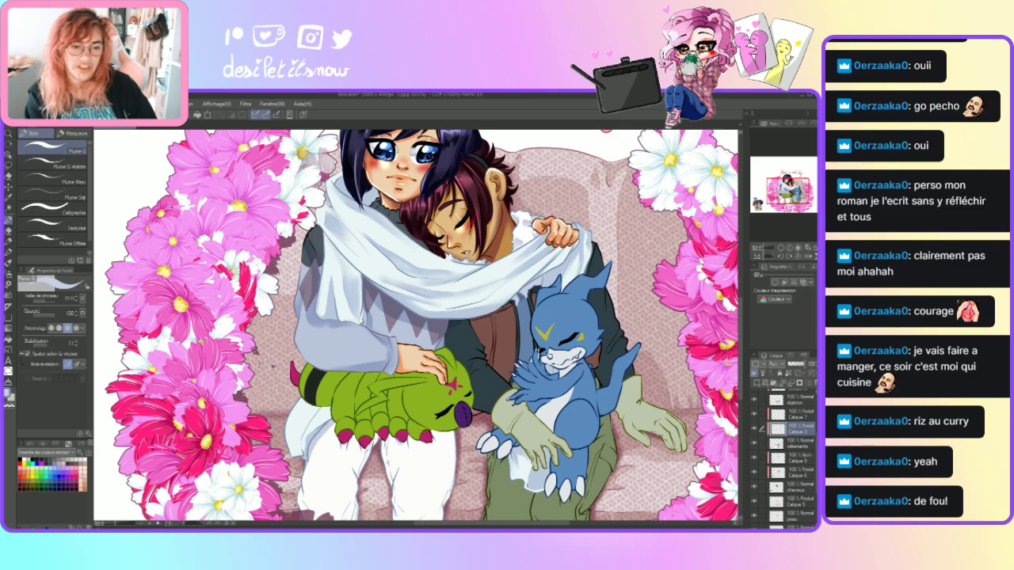
left_click(8, 304)
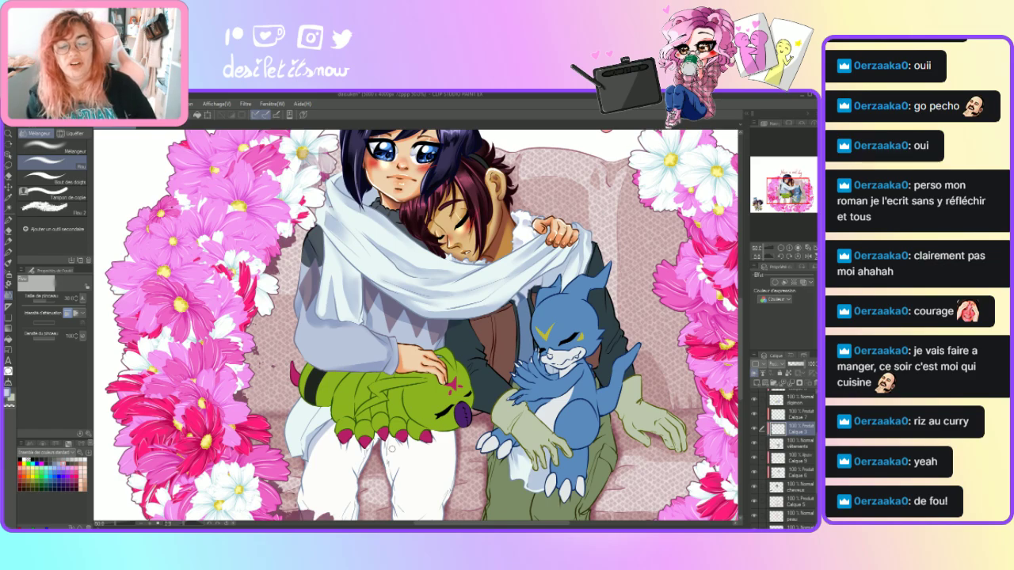
- Build up fold shadows on the white trousers' thighs beneath the green creature, alternating Plume G strokes and Flou blending
left_click(8, 221)
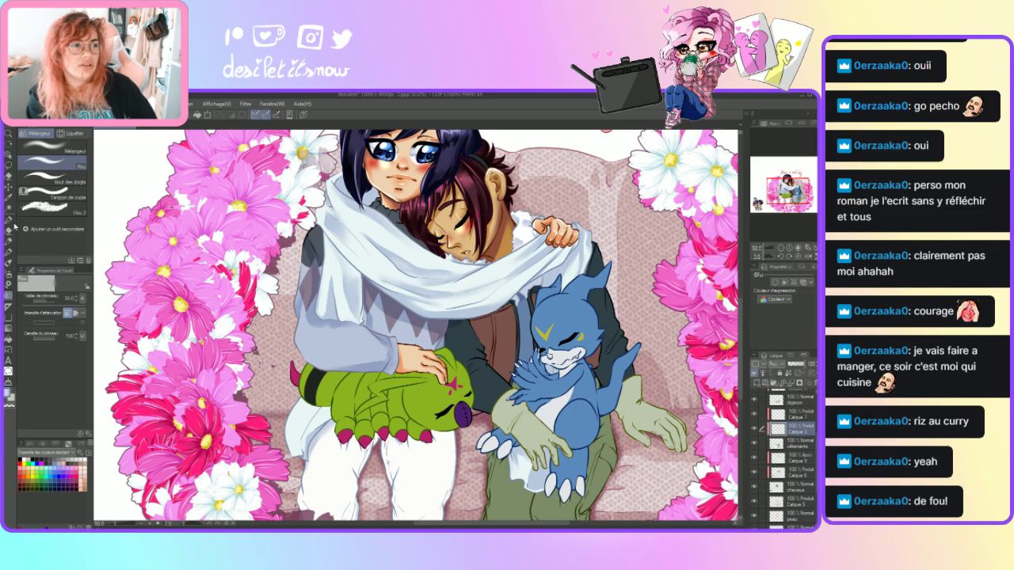
key("p")
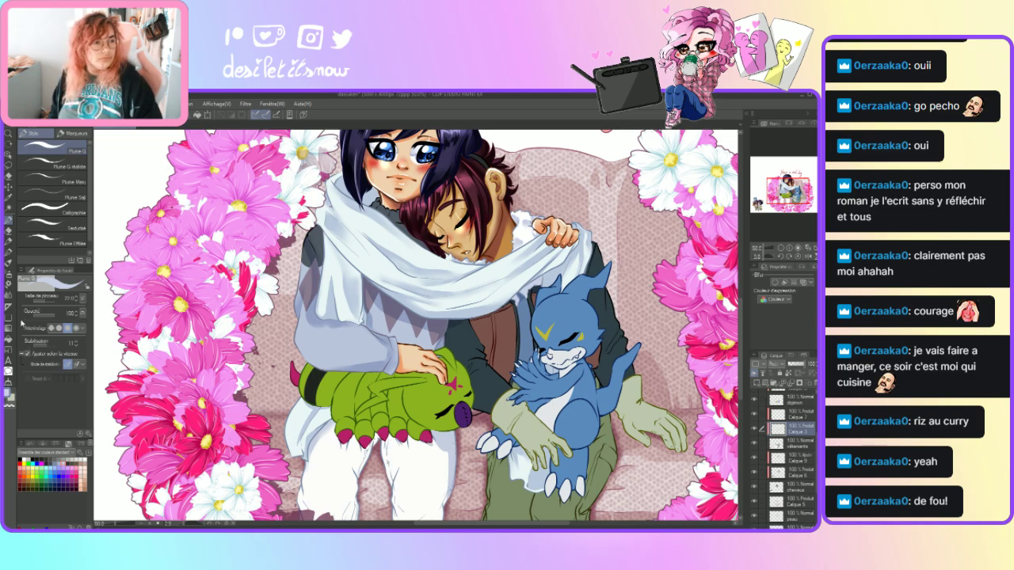
left_click(11, 298)
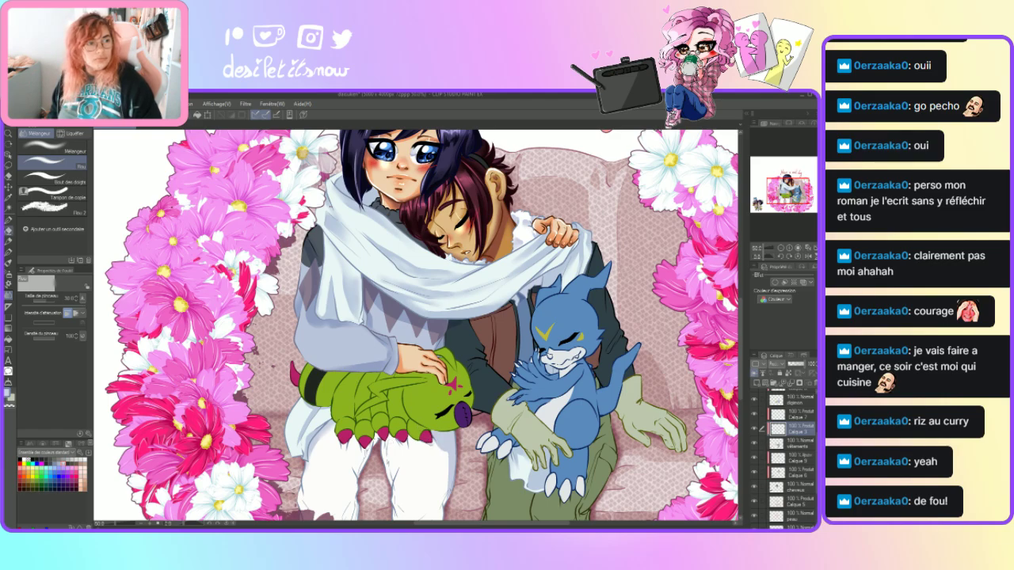
left_click(9, 220)
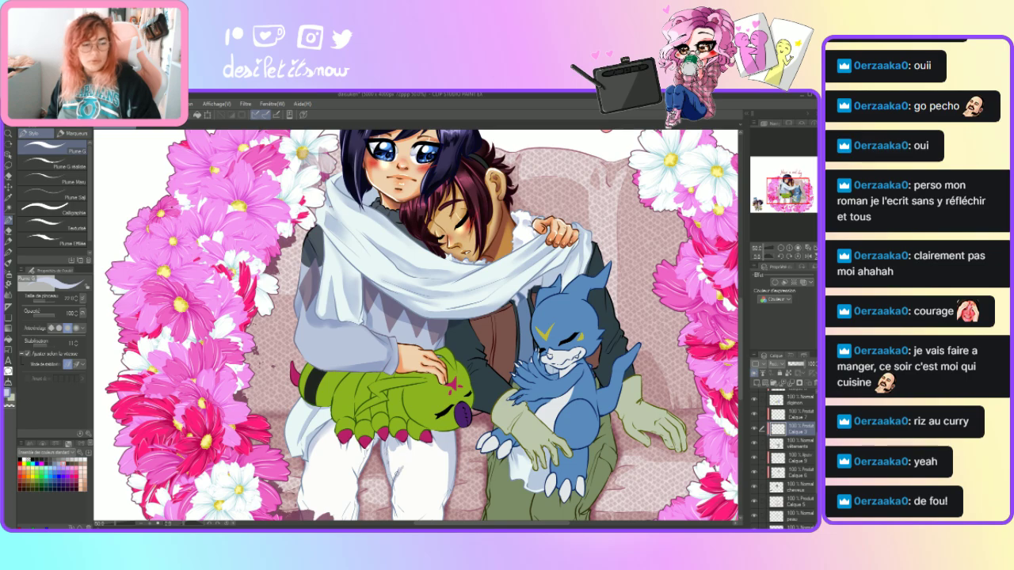
left_click(9, 295)
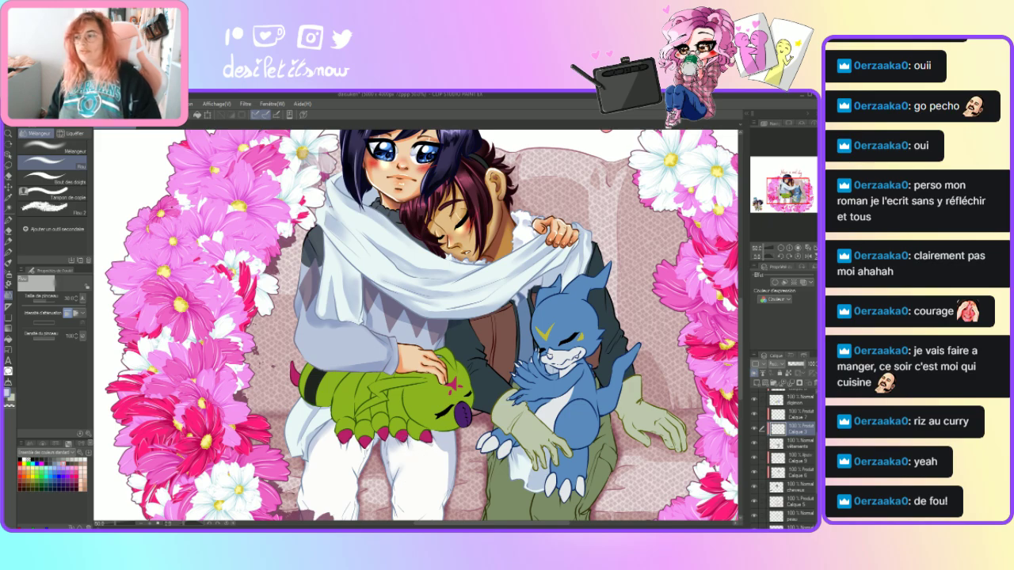
key("p")
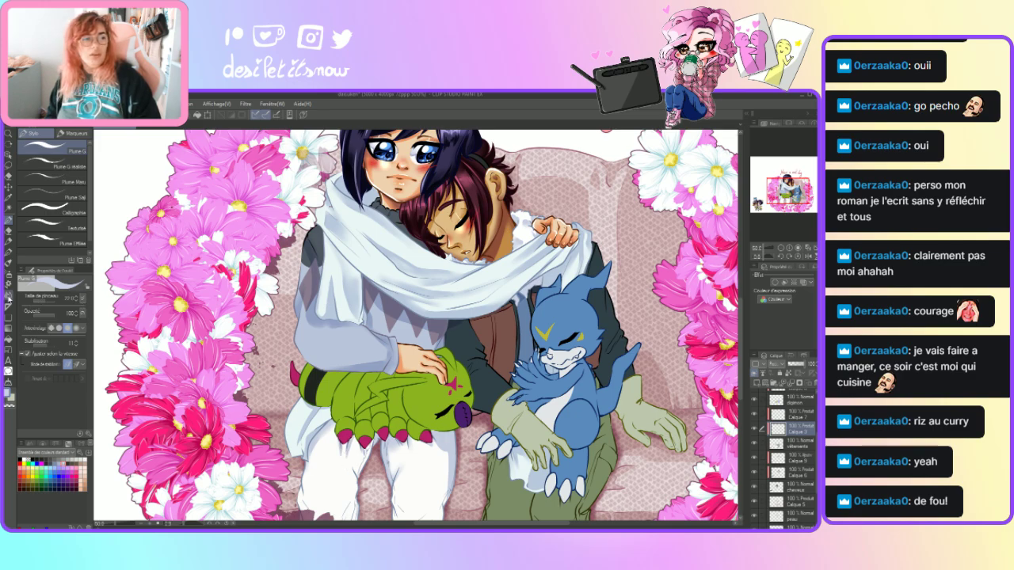
left_click(9, 297)
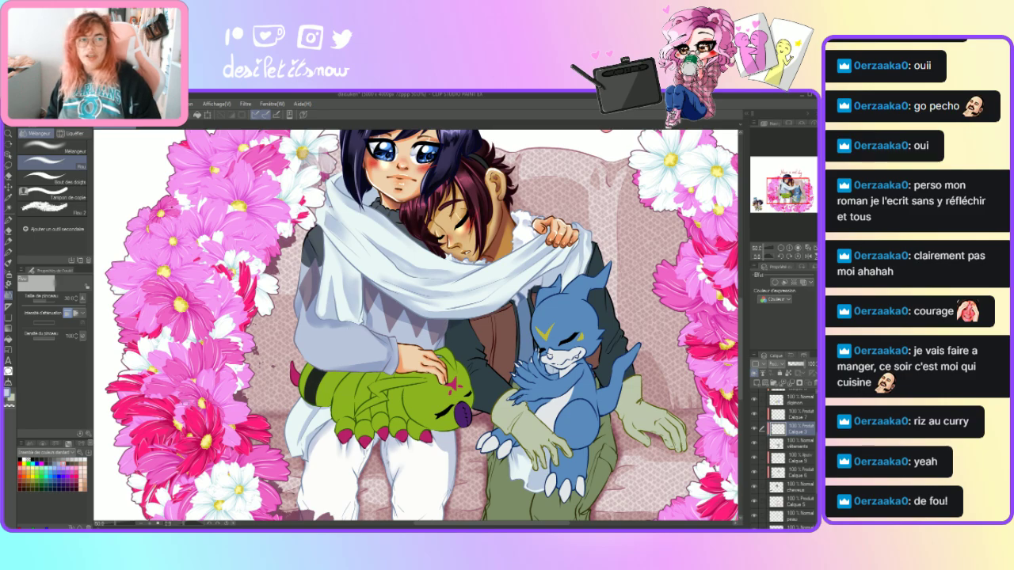
- Paint lavender Plume G shadows along both edges of the left white trouser leg at the knee and blend them with Flou
key("p")
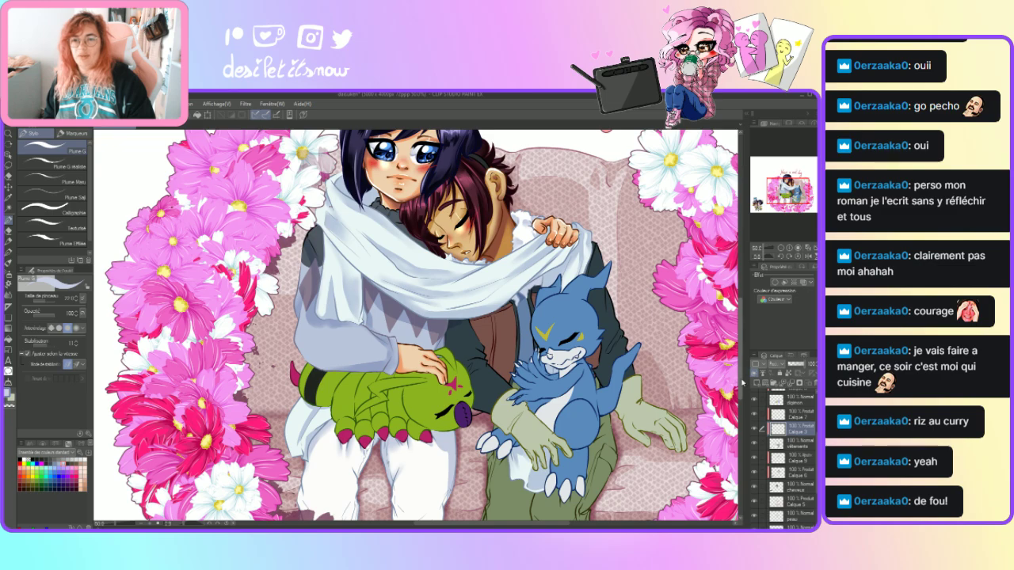
scroll(743, 383, "down", 3)
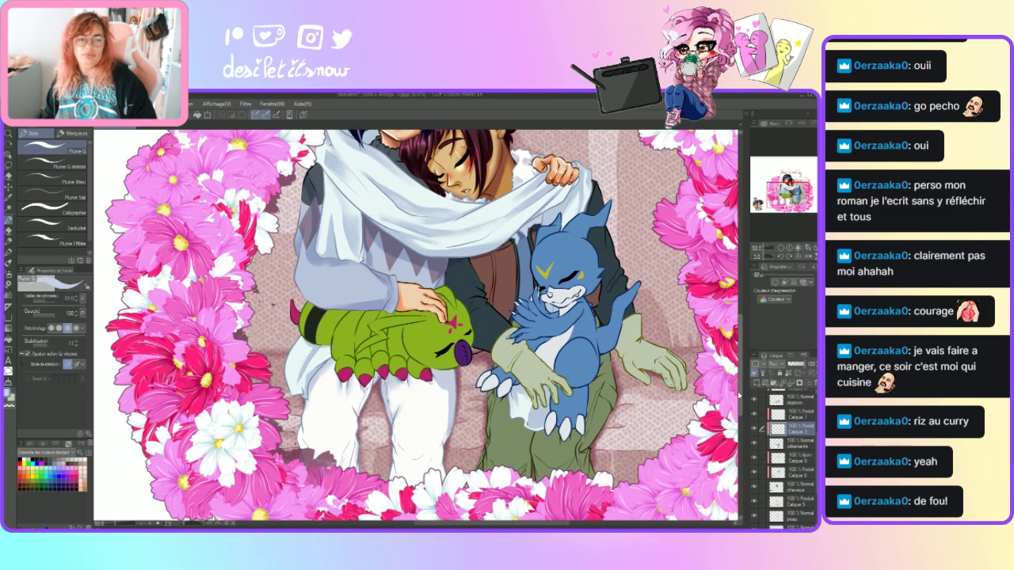
left_click_drag(357, 444, 352, 469)
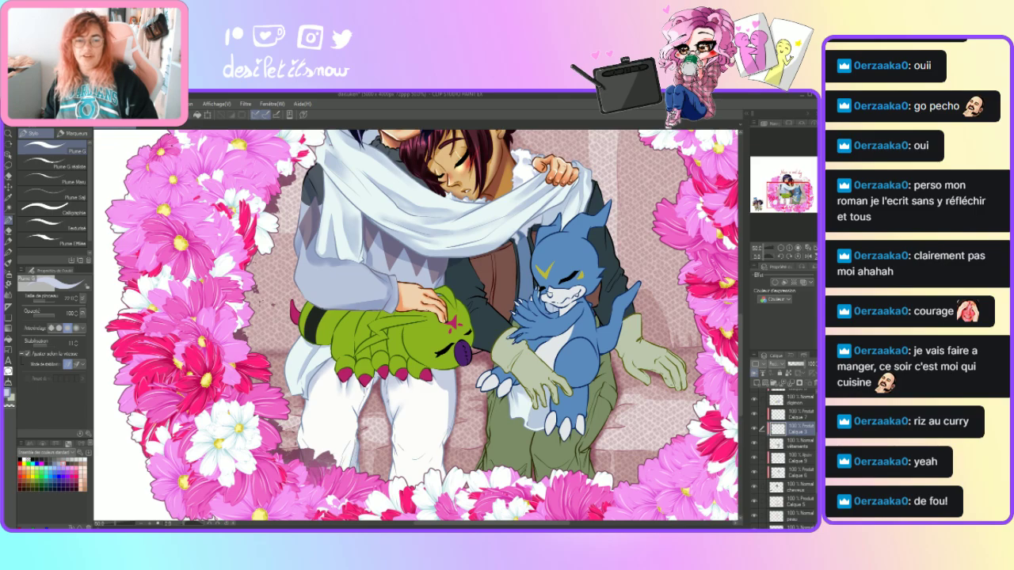
mouse_move(353, 434)
left_mouse_down()
mouse_move(337, 466)
mouse_move(301, 449)
left_mouse_up()
left_click_drag(305, 422, 299, 449)
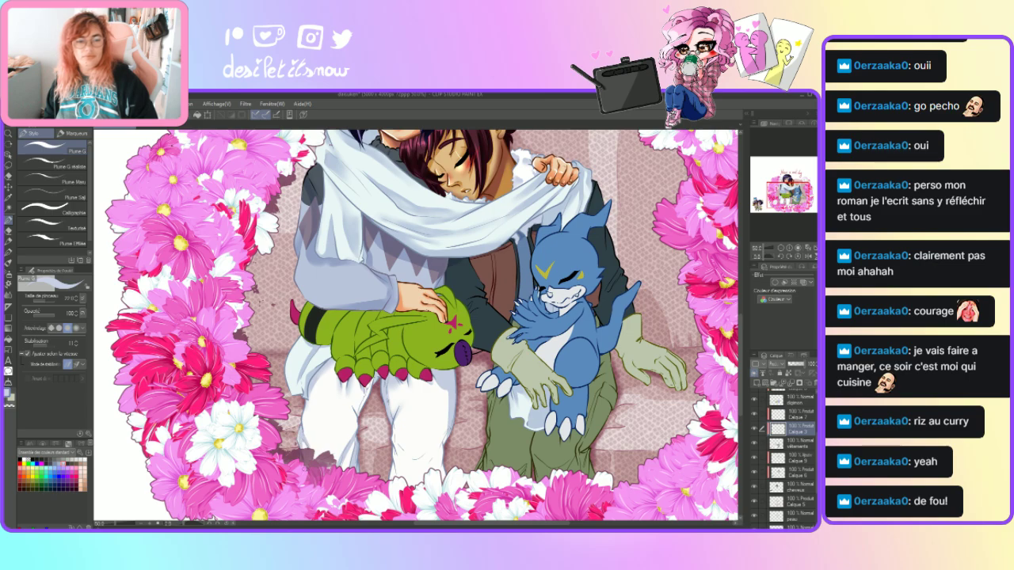
left_click(7, 299)
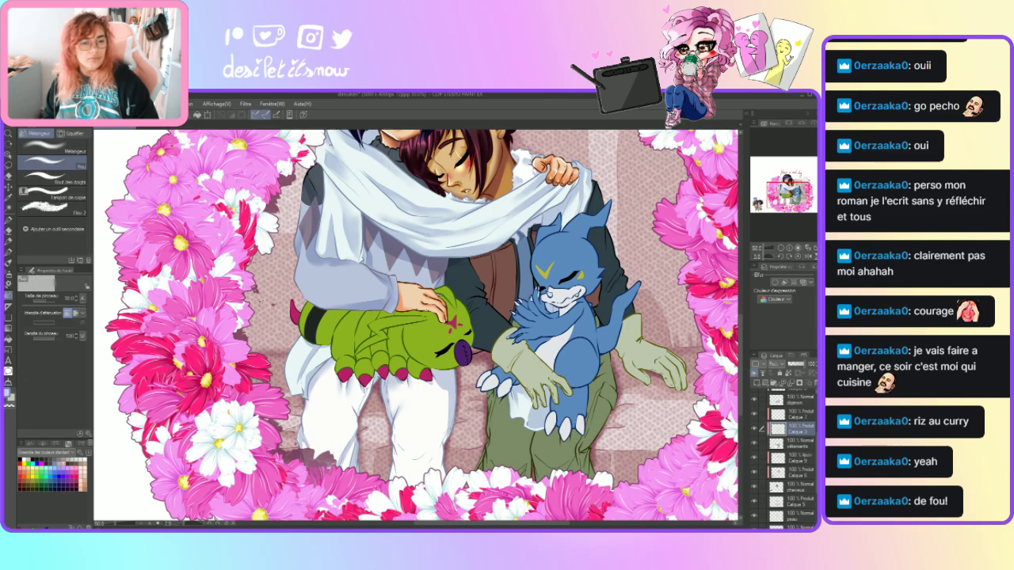
mouse_move(304, 441)
left_mouse_down()
mouse_move(305, 450)
mouse_move(293, 429)
left_mouse_up()
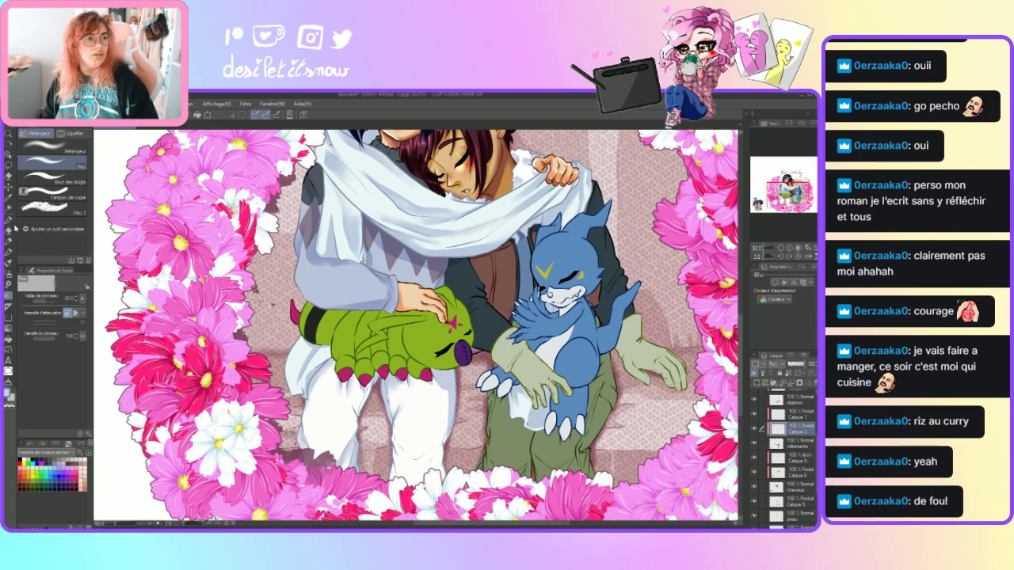
- Shade the lower part of the right white trouser leg above the flowers, alternating Plume G strokes and Flou blending
left_click(10, 222)
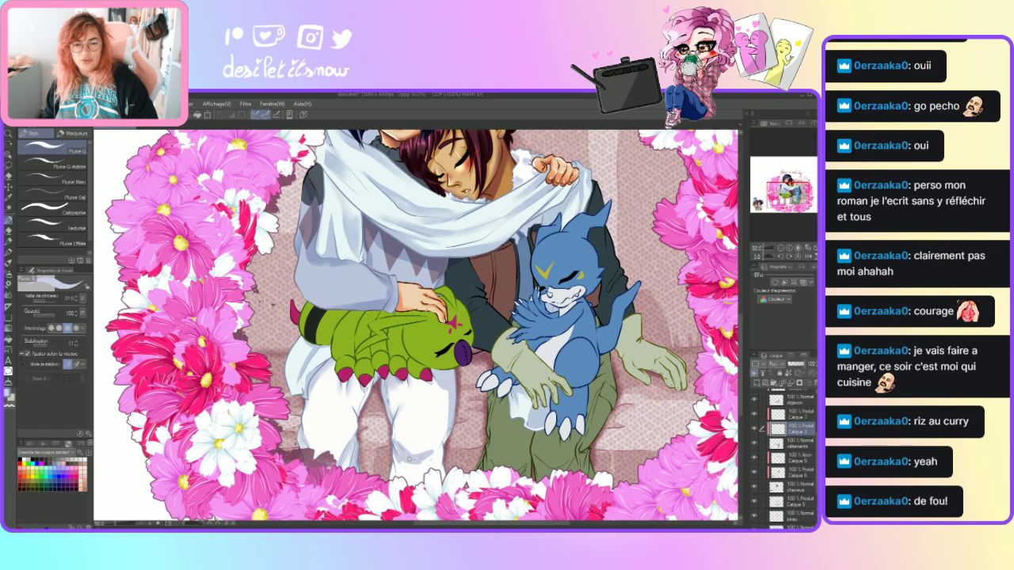
left_click(8, 298)
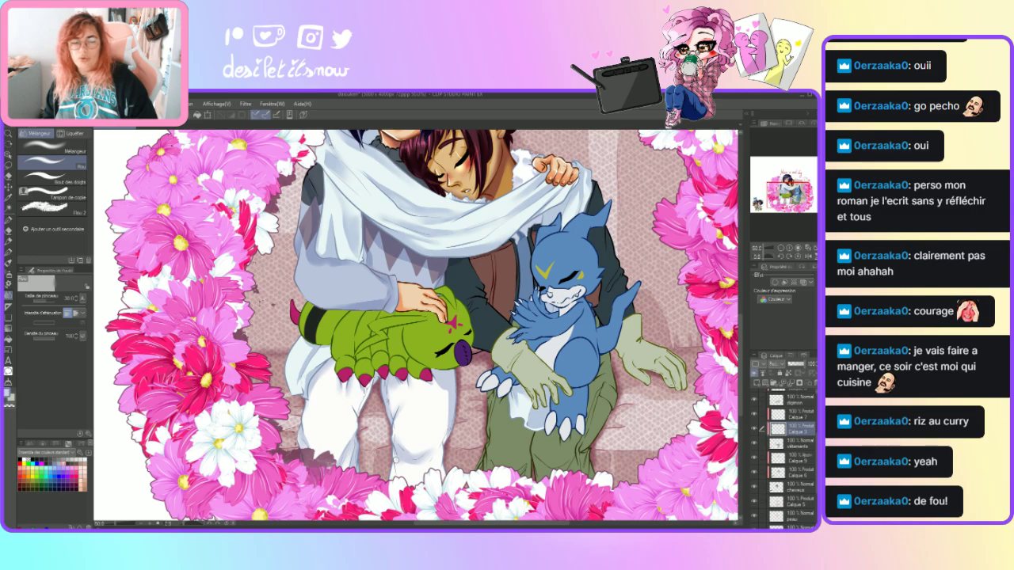
left_click(8, 220)
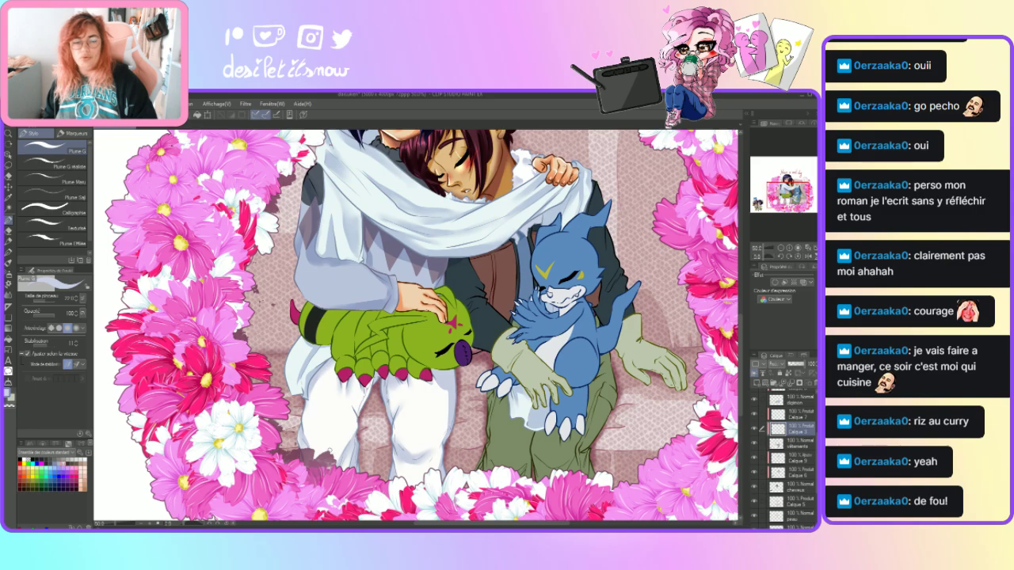
left_click(7, 295)
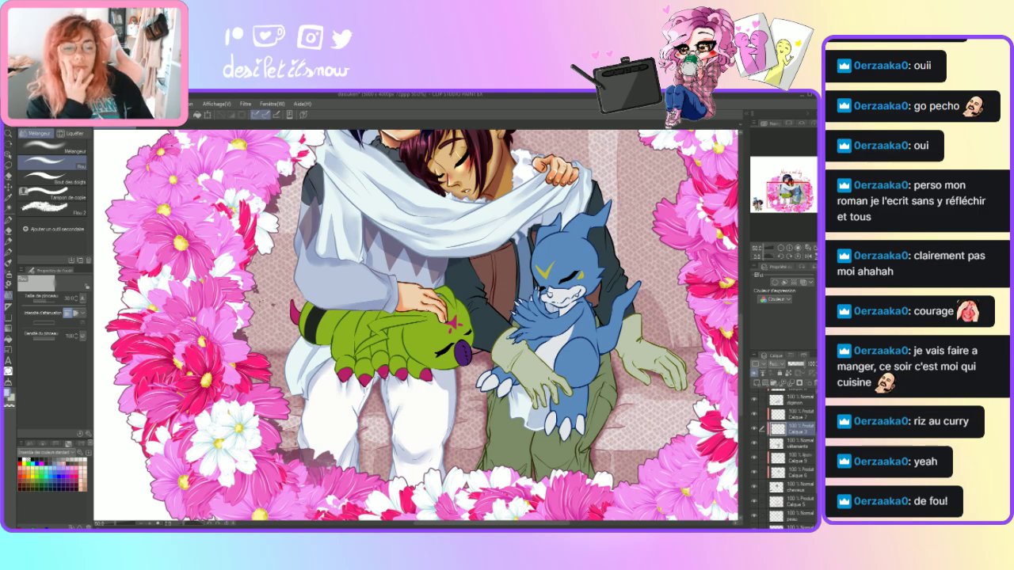
- Deepen the inner-thigh shadow on the left white trouser leg beneath the green creature with Plume G and soften it with Flou
left_click(9, 221)
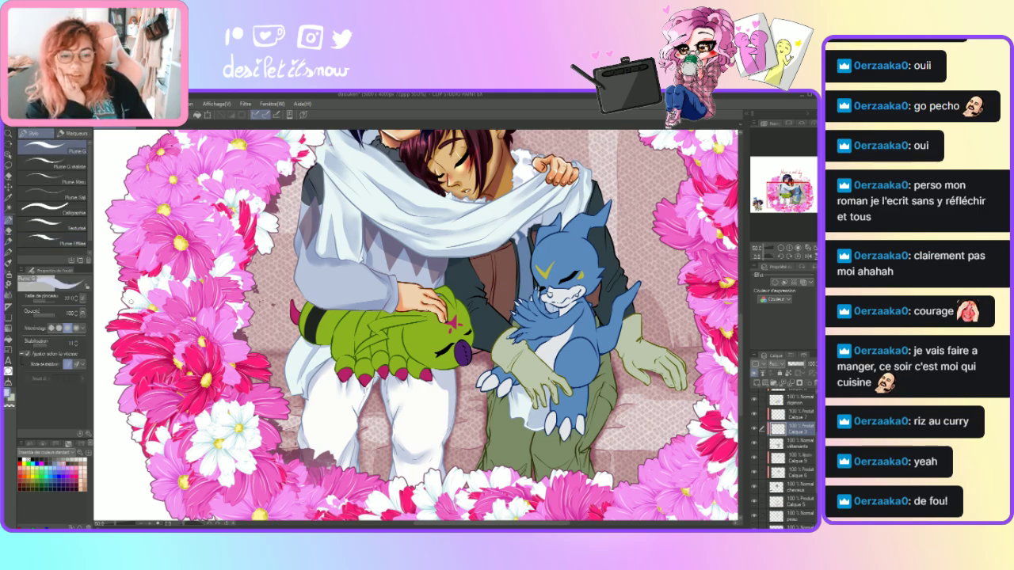
mouse_move(355, 411)
left_mouse_down()
mouse_move(348, 398)
mouse_move(363, 403)
mouse_move(371, 379)
left_mouse_up()
left_click_drag(357, 413, 362, 407)
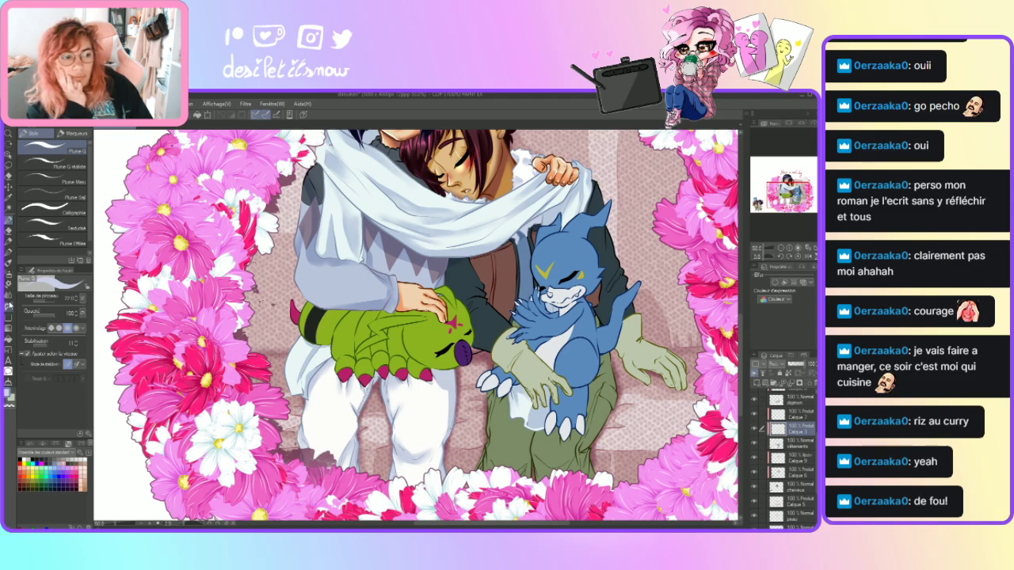
left_click(9, 306)
left_click_drag(349, 406, 357, 407)
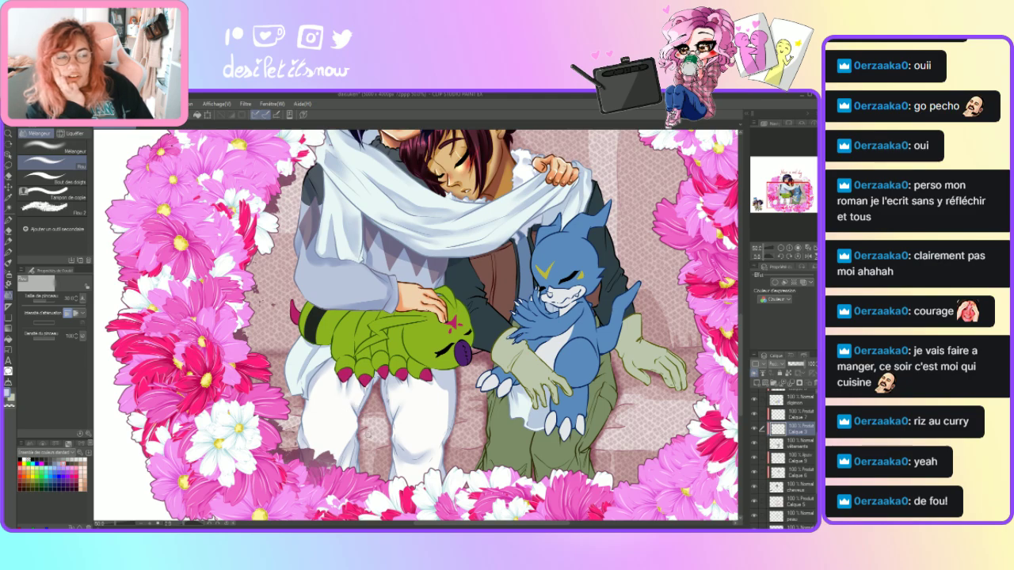
left_click(9, 220)
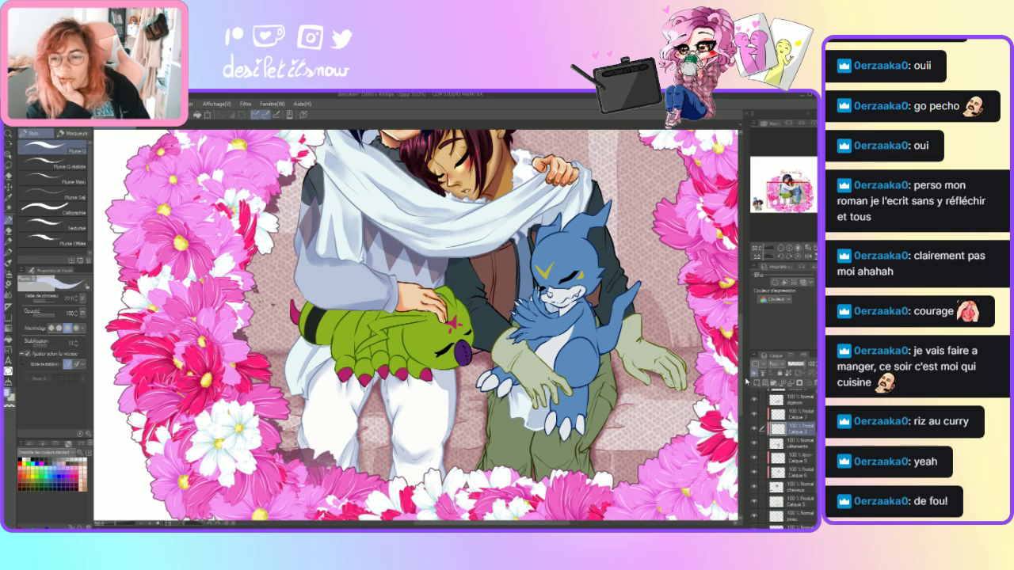
scroll(570, 278, "up", 2)
scroll(425, 325, "up", 4)
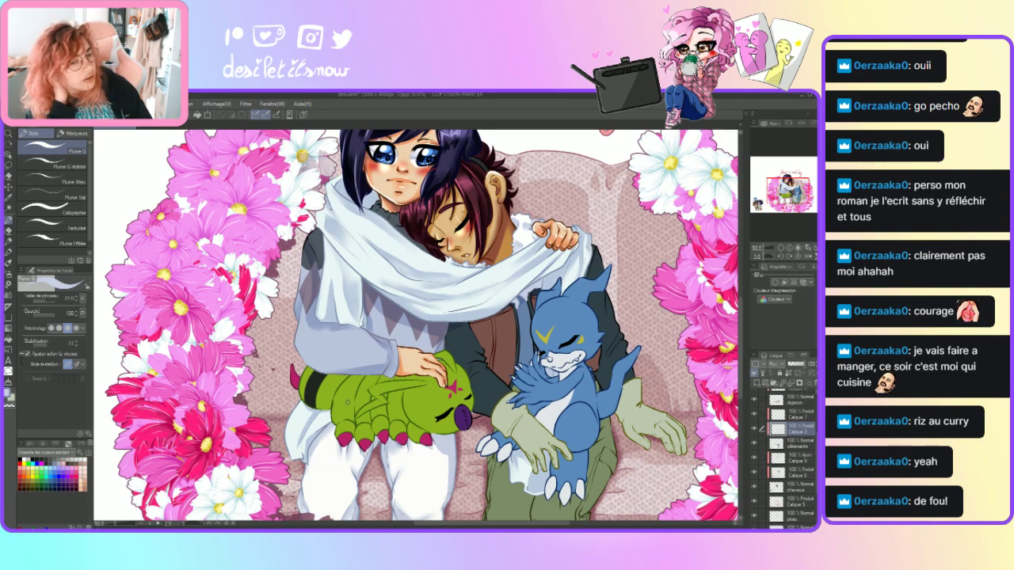
key("b")
key("b")
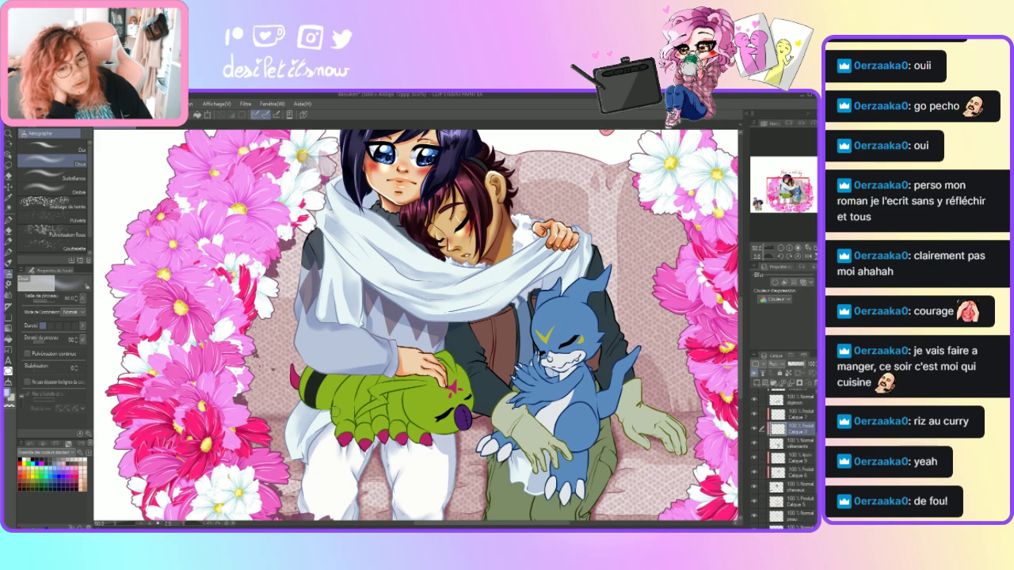
left_click(8, 220)
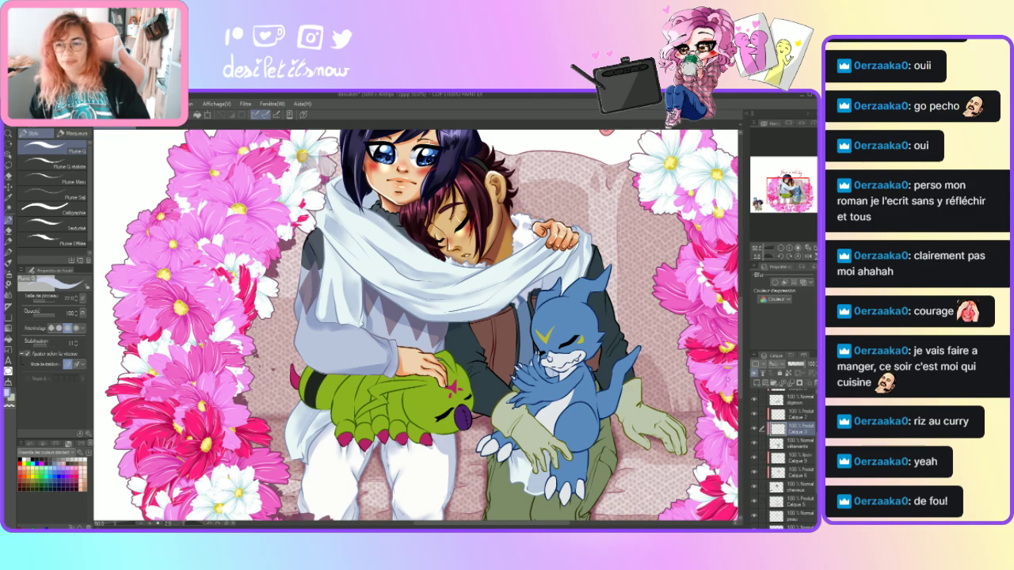
- Sample a grey-green shadow colour and shade the glove holding the blue creature with Plume G, erasing excess and blending with Flou
scroll(742, 388, "down", 3)
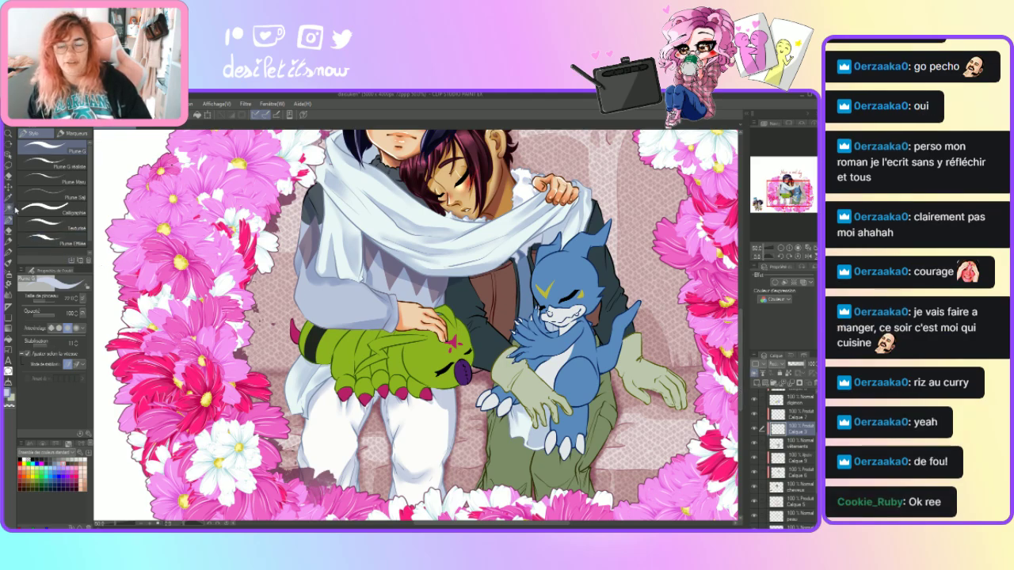
left_click(9, 219)
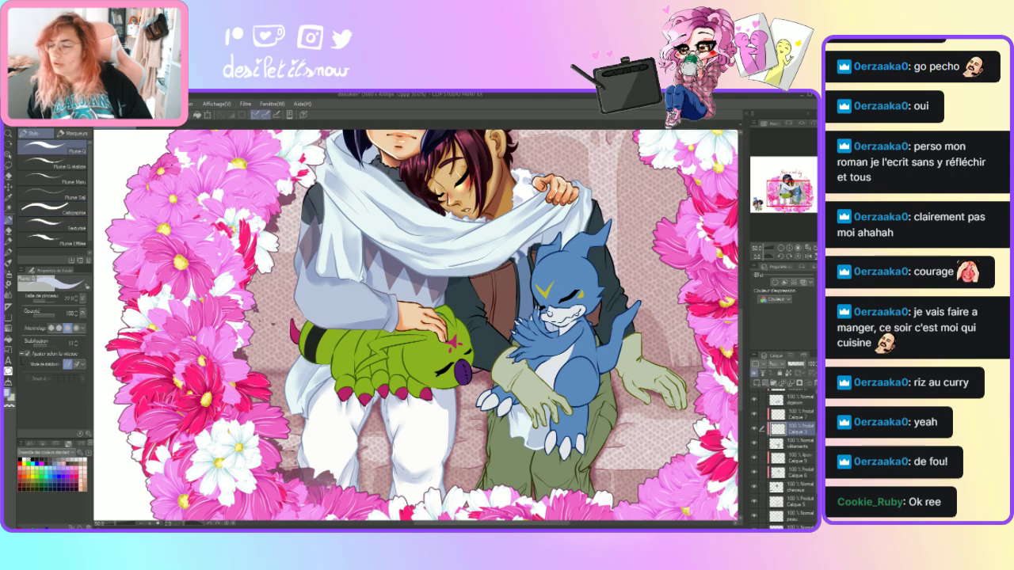
left_click(10, 199)
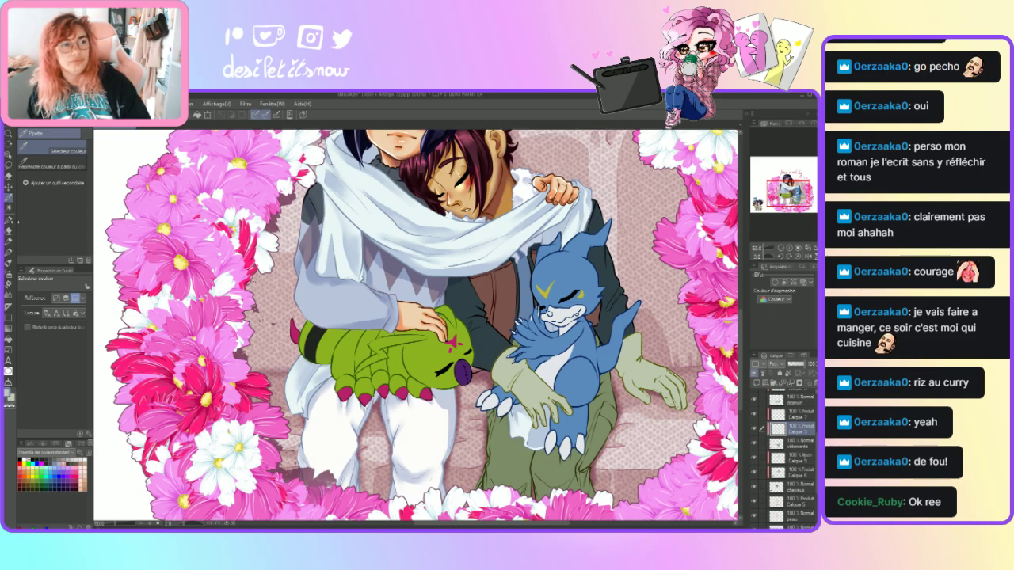
left_click(9, 222)
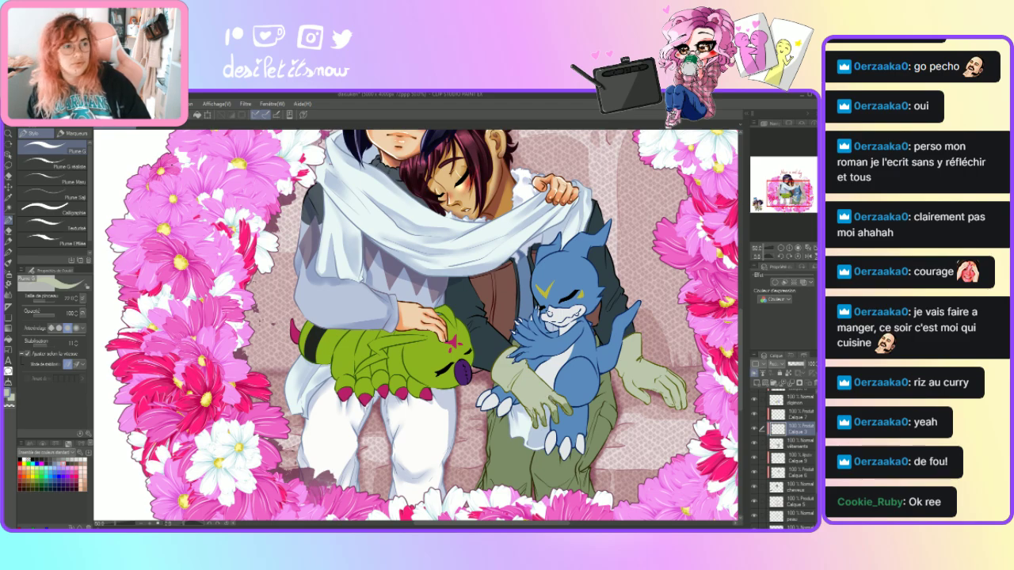
key("e")
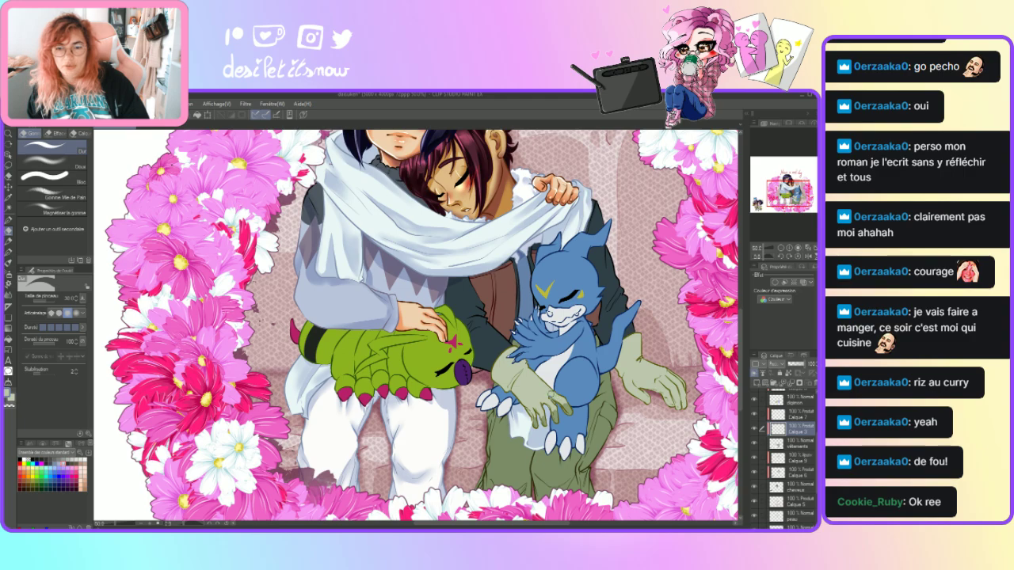
key("p")
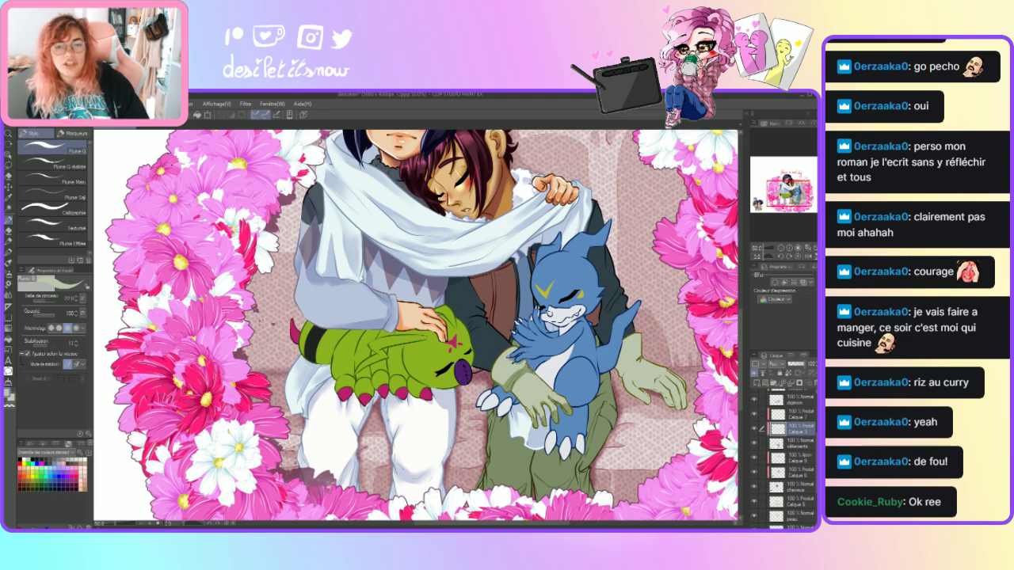
key("j")
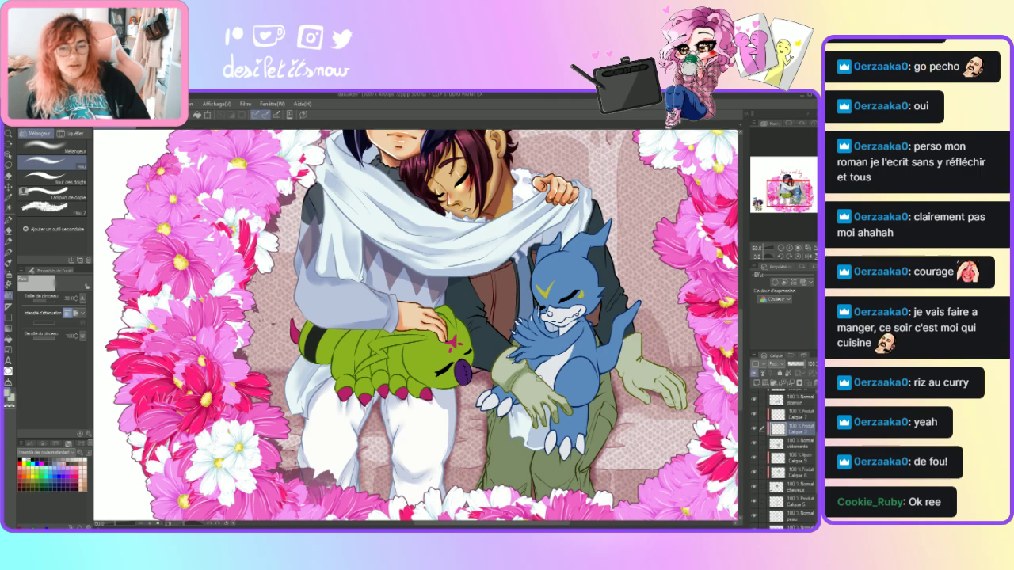
key("e")
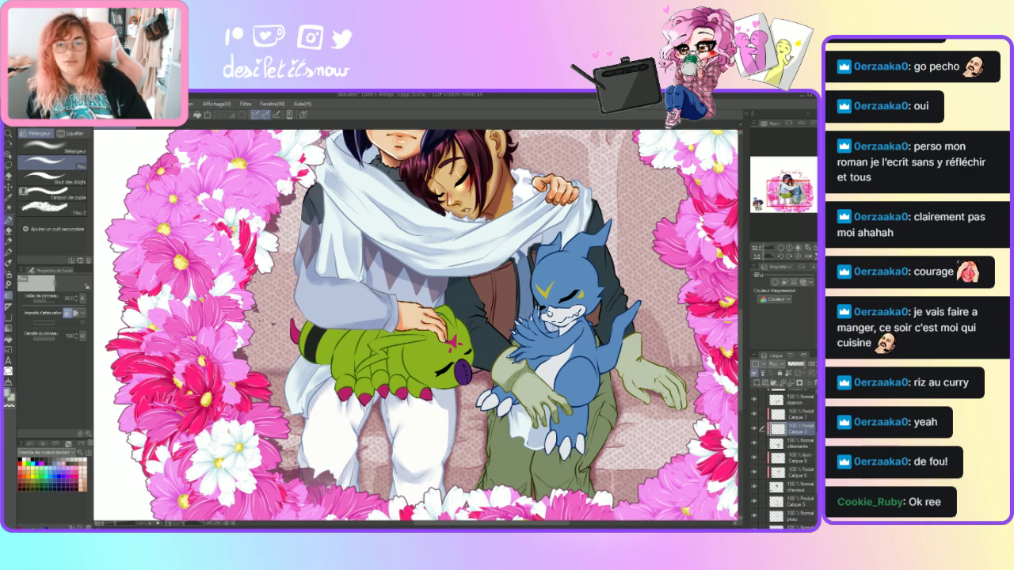
- Paint grey-green Plume G shadows on the wrist and fingers of the glove resting on the sofa, softening them with Flou
key("p")
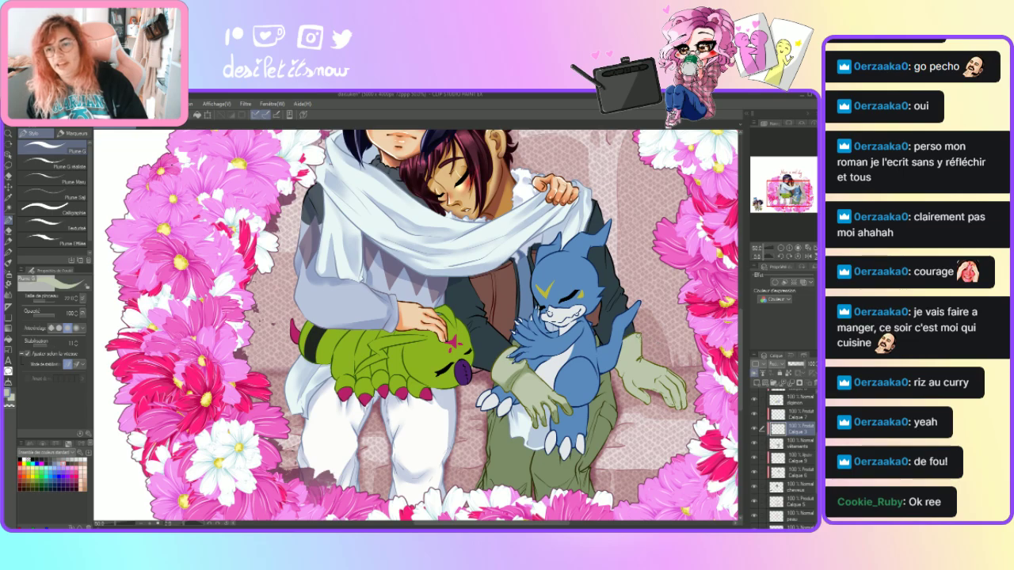
mouse_move(639, 334)
left_mouse_down()
mouse_move(640, 354)
mouse_move(615, 378)
mouse_move(627, 368)
mouse_move(639, 405)
left_mouse_up()
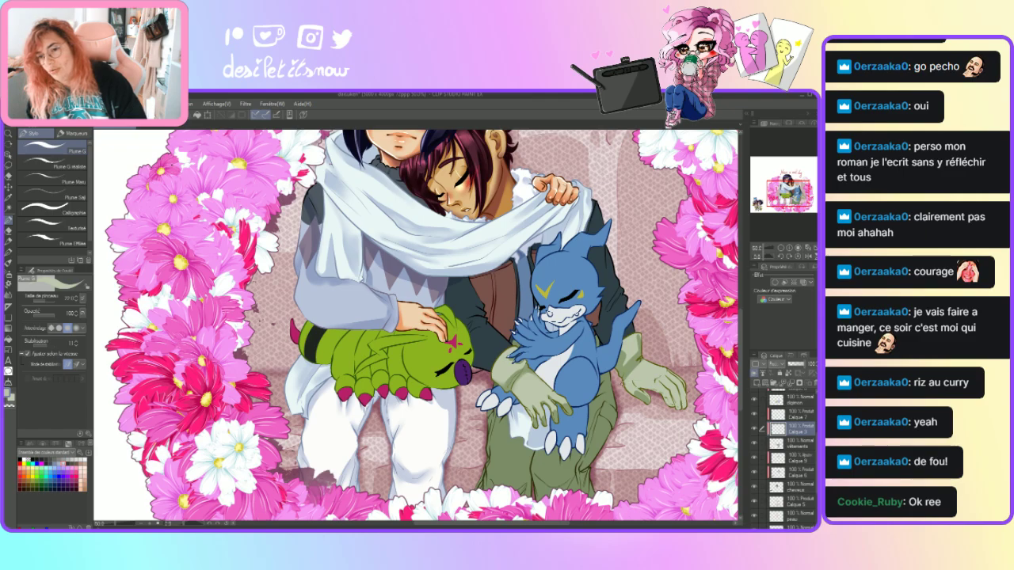
mouse_move(639, 366)
left_mouse_down()
mouse_move(634, 389)
mouse_move(676, 416)
left_mouse_up()
mouse_move(648, 385)
left_mouse_down()
mouse_move(640, 392)
mouse_move(675, 410)
mouse_move(681, 398)
left_mouse_up()
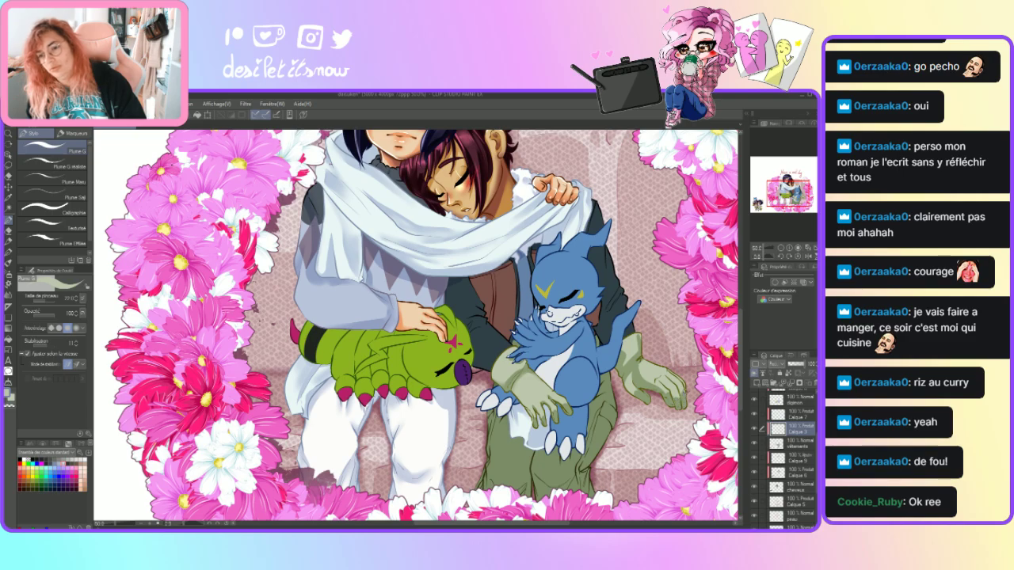
left_click(8, 300)
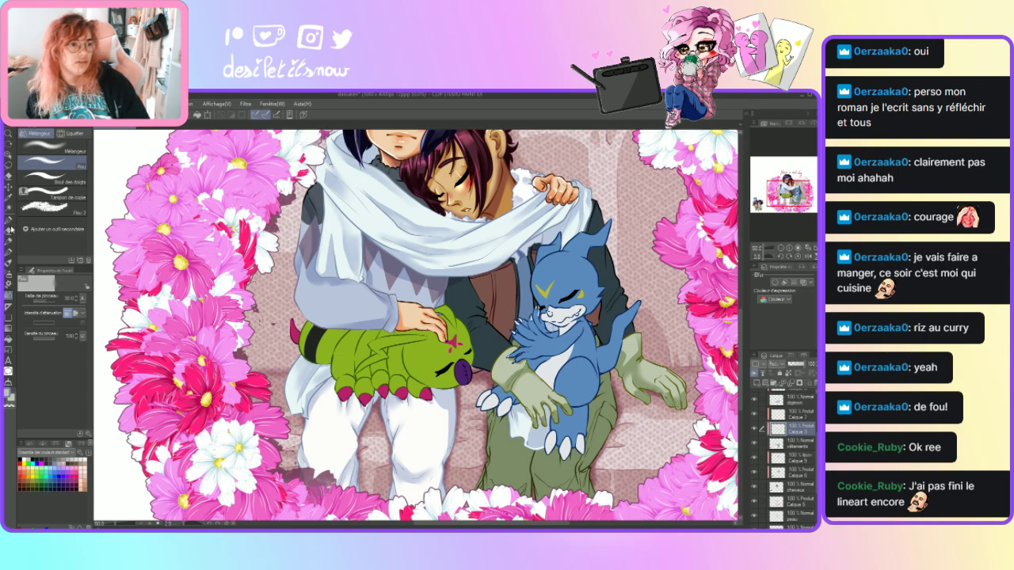
left_click(9, 221)
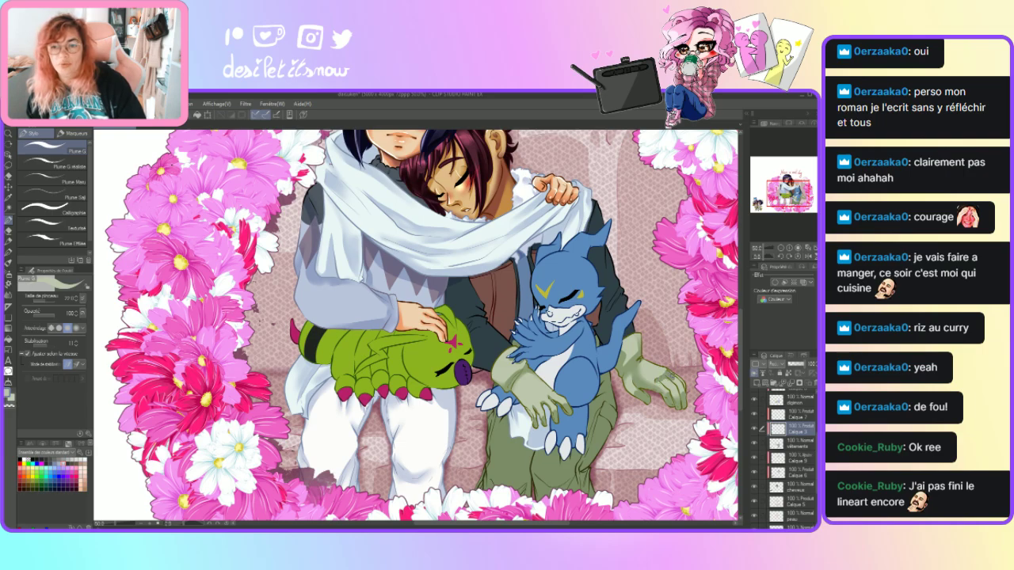
left_click(9, 294)
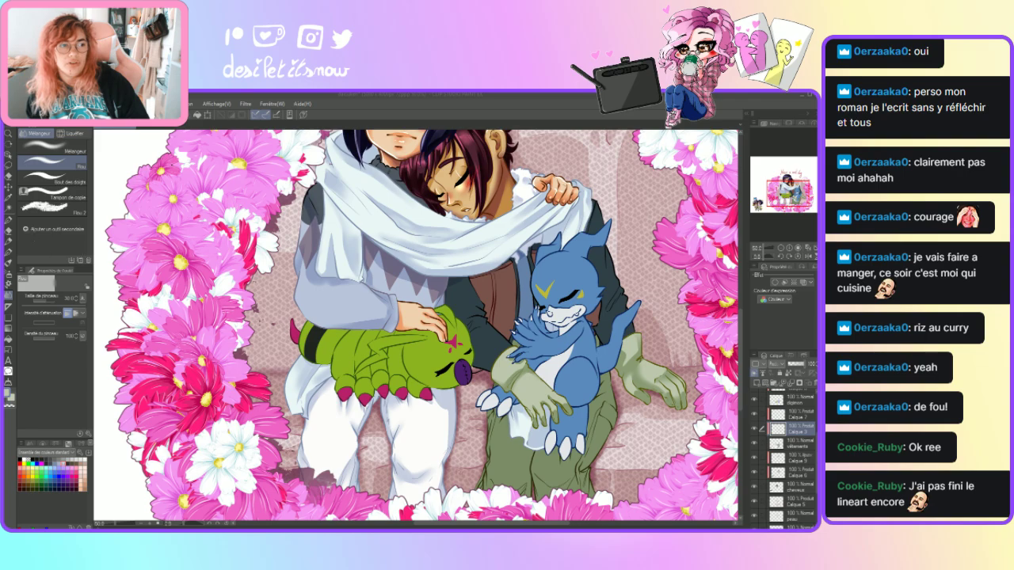
left_click(9, 220)
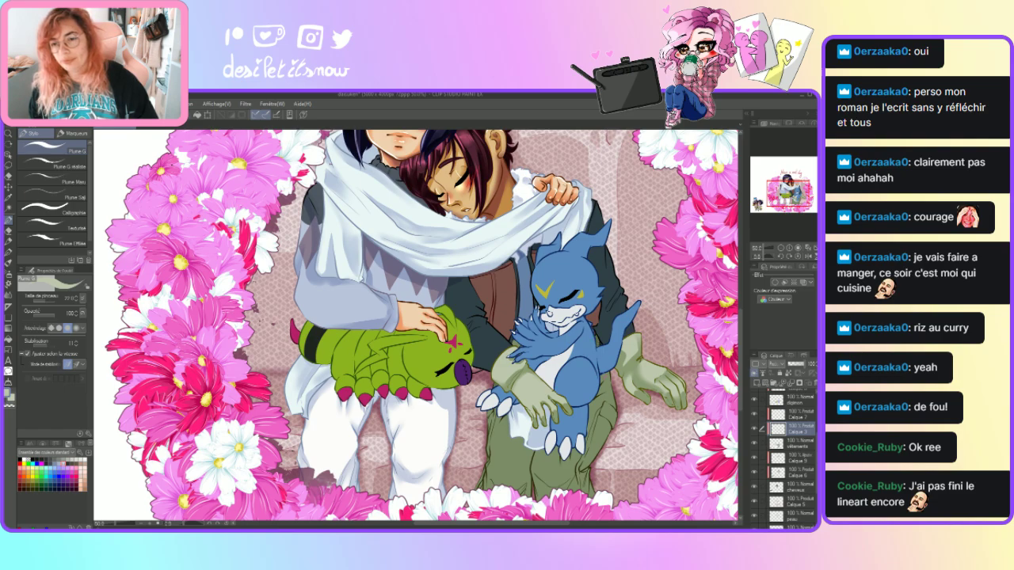
- Paint grey-green Plume G fold shadows on both legs of the olive trousers and undo the last stroke on the inner leg
left_click_drag(599, 391, 610, 394)
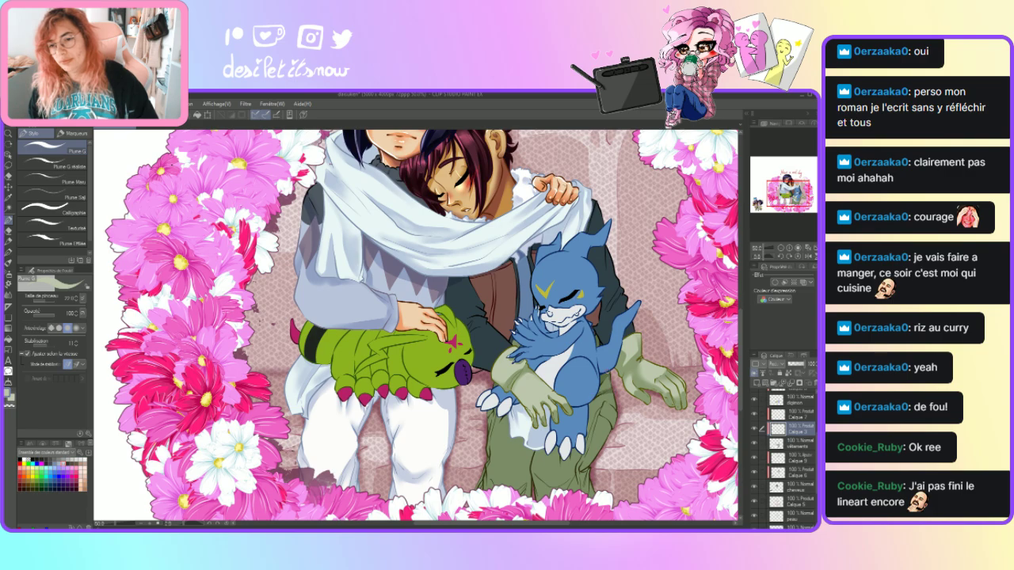
mouse_move(611, 390)
left_mouse_down()
mouse_move(571, 491)
mouse_move(583, 491)
mouse_move(586, 469)
mouse_move(591, 496)
mouse_move(601, 450)
left_mouse_up()
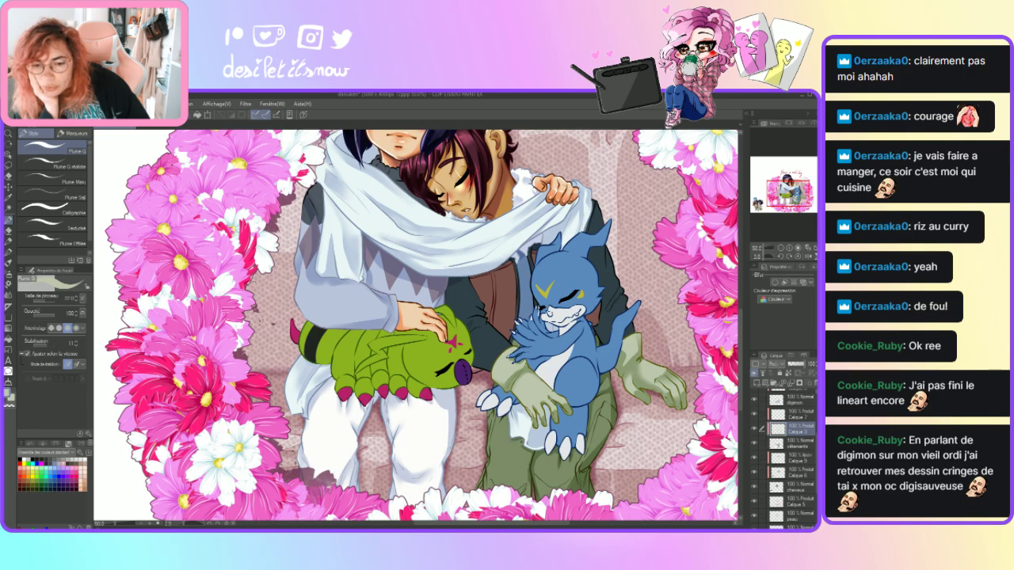
mouse_move(531, 452)
left_mouse_down()
mouse_move(531, 504)
mouse_move(488, 475)
left_mouse_up()
mouse_move(490, 452)
left_mouse_down()
mouse_move(478, 490)
mouse_move(496, 494)
mouse_move(499, 508)
left_mouse_up()
key("ctrl+z")
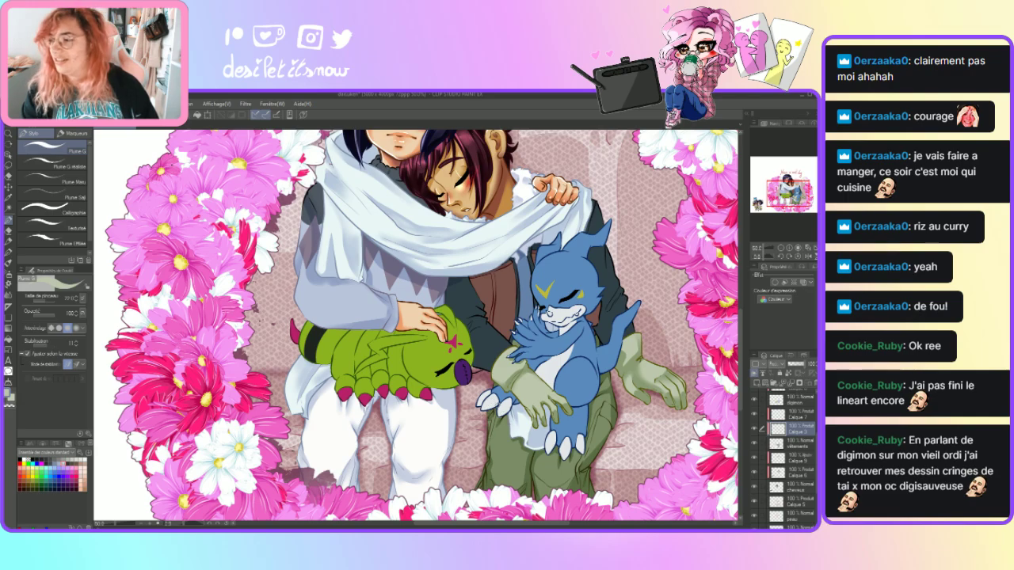
- Soften the olive trouser shadows with Flou, alternating with further Plume G strokes along the folds
key("j")
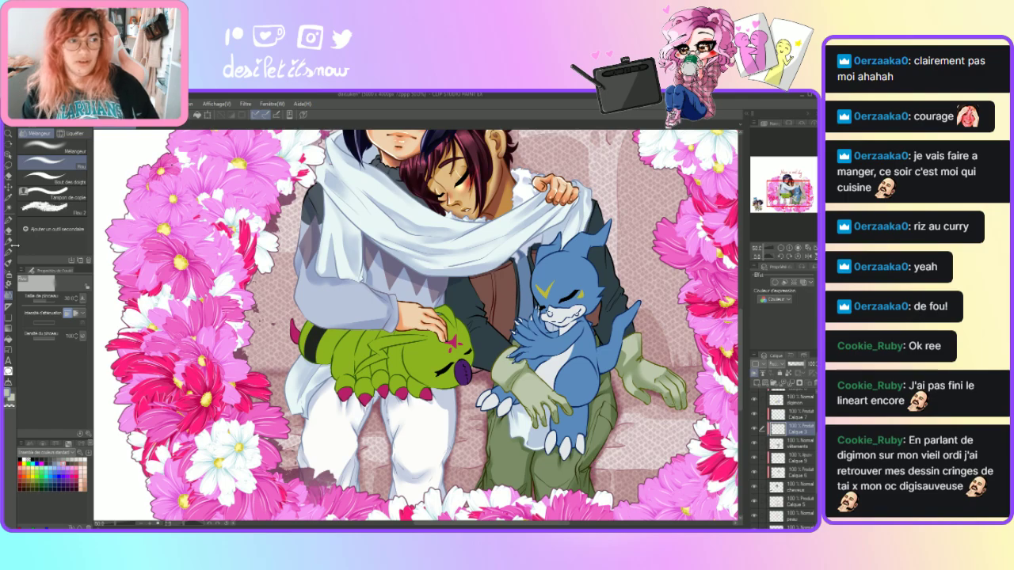
left_click(7, 222)
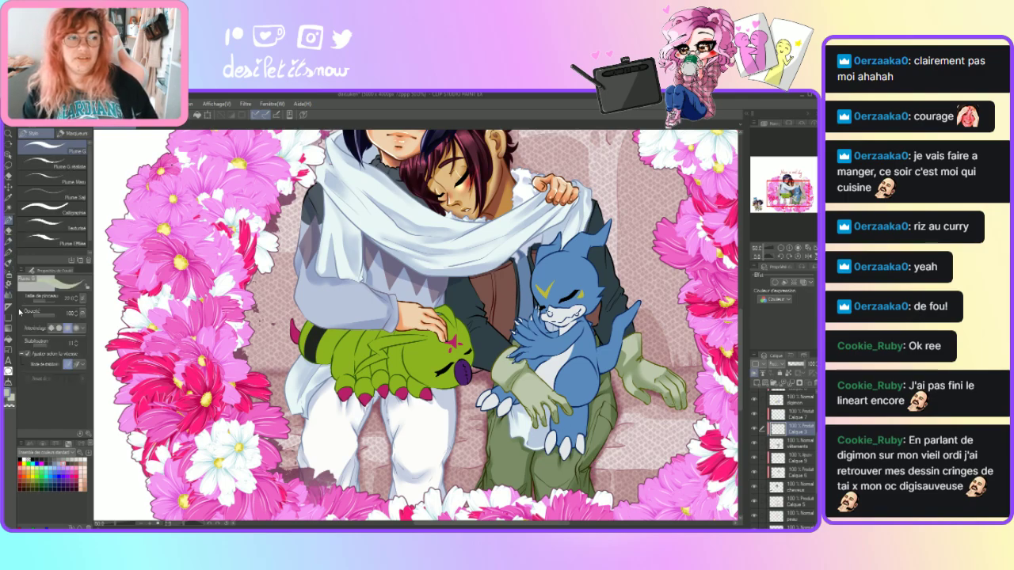
left_click(8, 299)
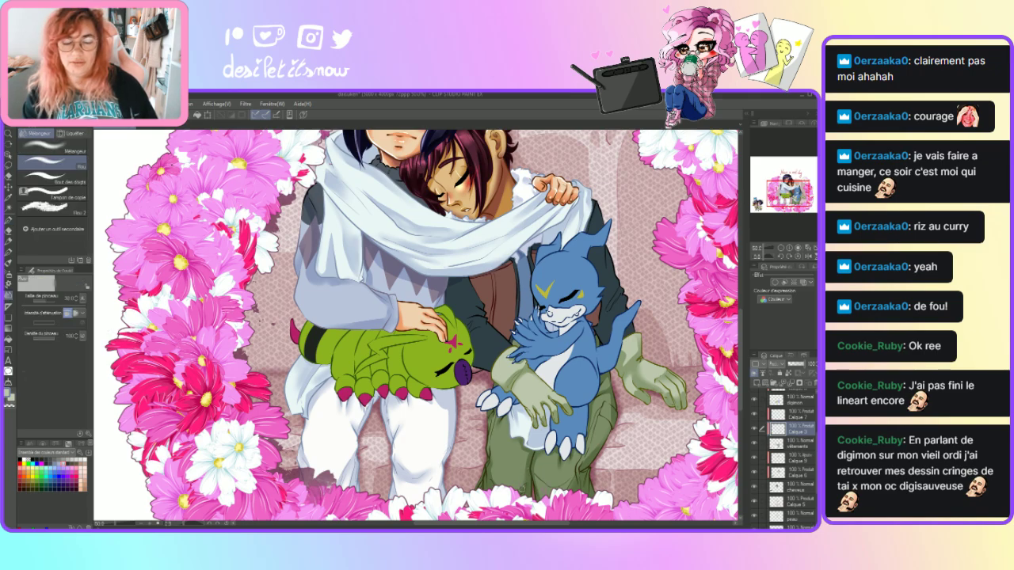
key("p")
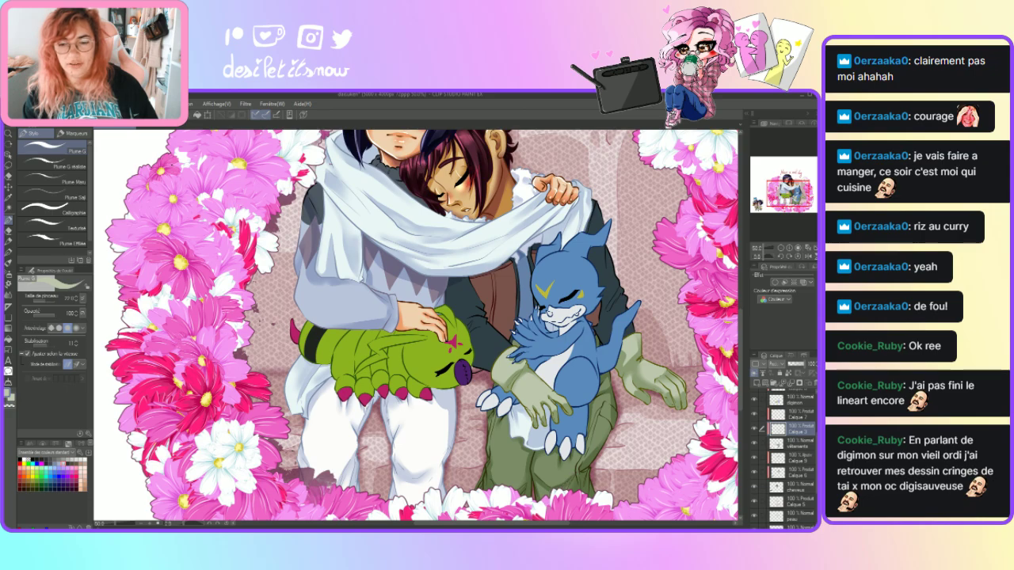
key("j")
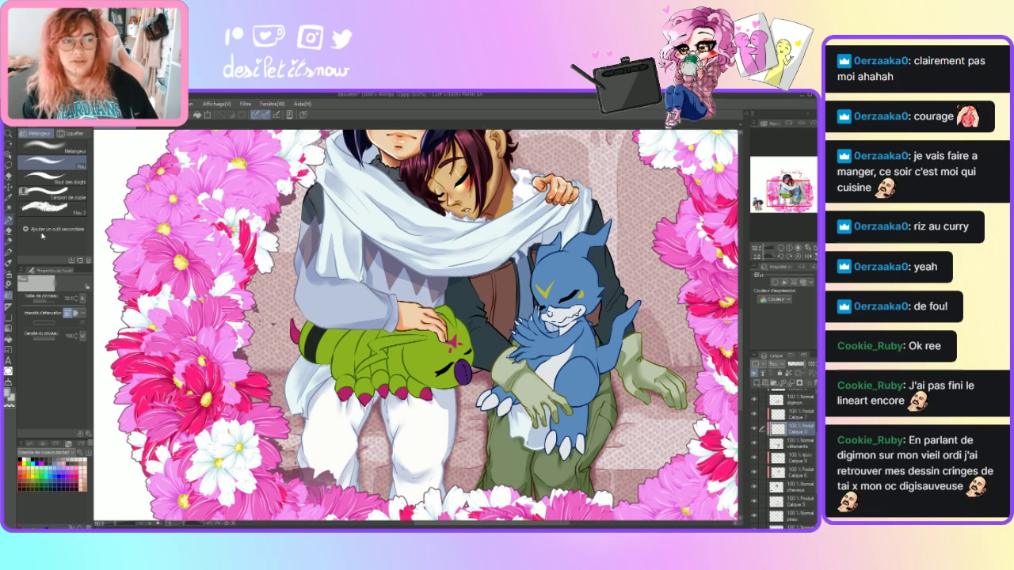
key("p")
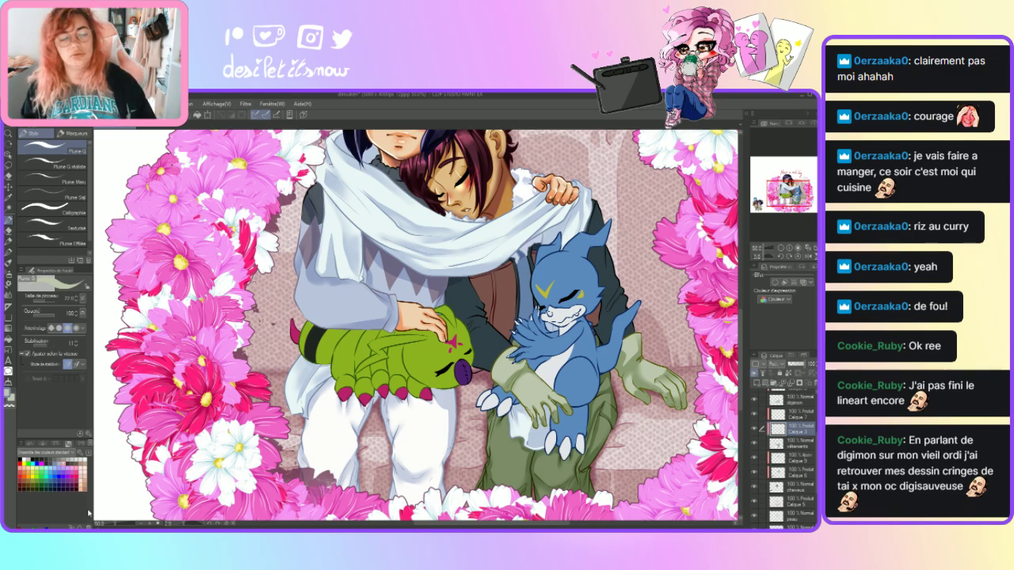
- Sample a blue-grey shadow colour and add Plume G shadows to the white clothing beneath the green creature
key("i")
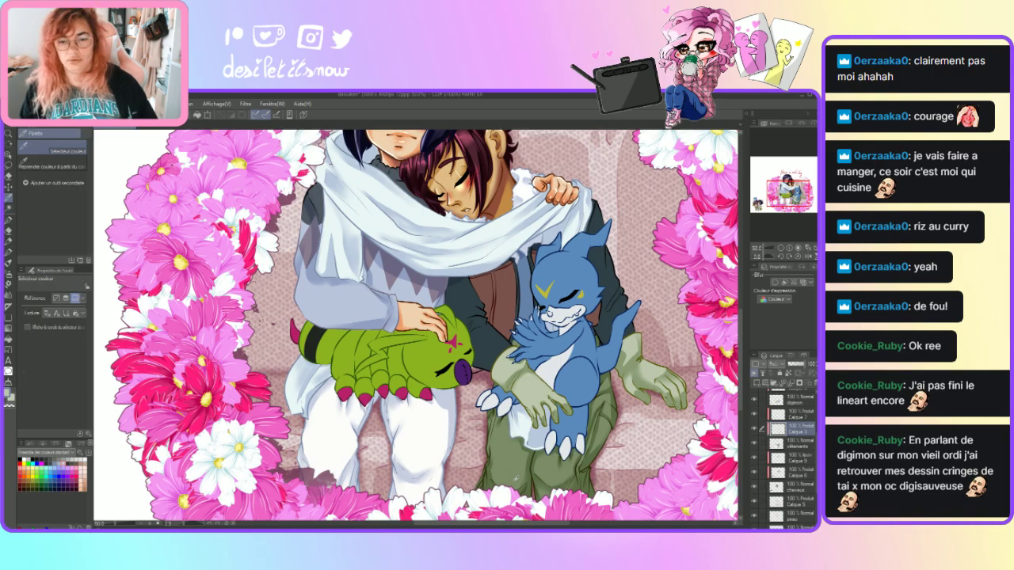
key("p")
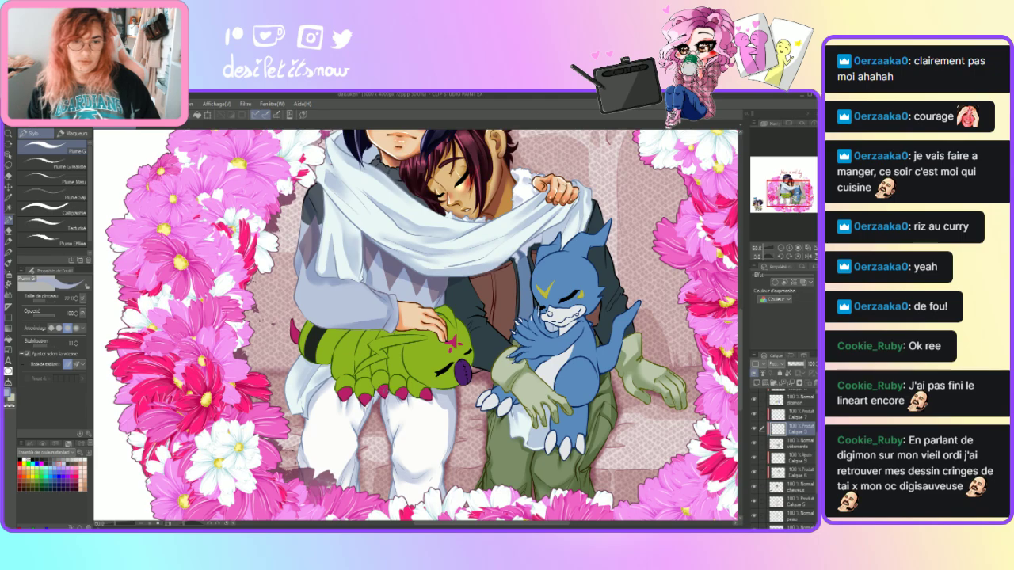
left_click_drag(381, 400, 385, 446)
left_click_drag(377, 386, 369, 408)
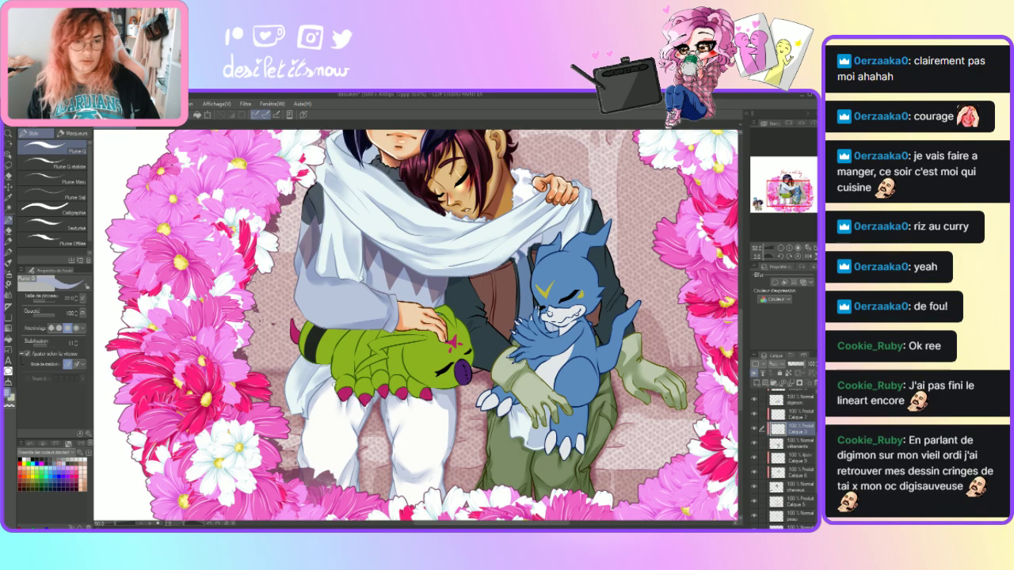
mouse_move(339, 368)
left_mouse_down()
mouse_move(331, 387)
mouse_move(326, 367)
mouse_move(311, 365)
left_mouse_up()
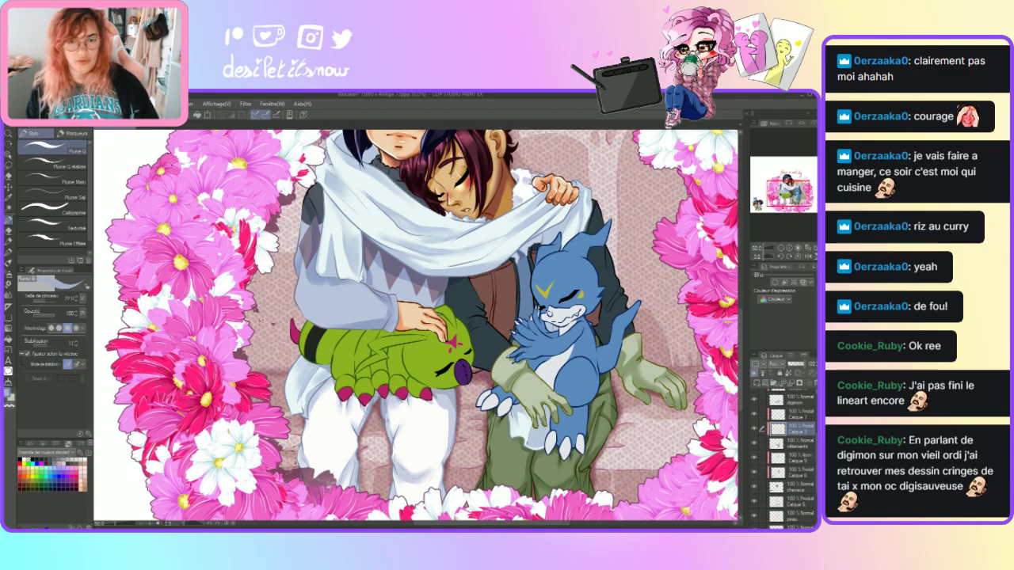
- Sample the vest's brown with the clothing layer selected, return to the Produit shading layer and paint Plume G shadows on the vest
left_click(796, 446)
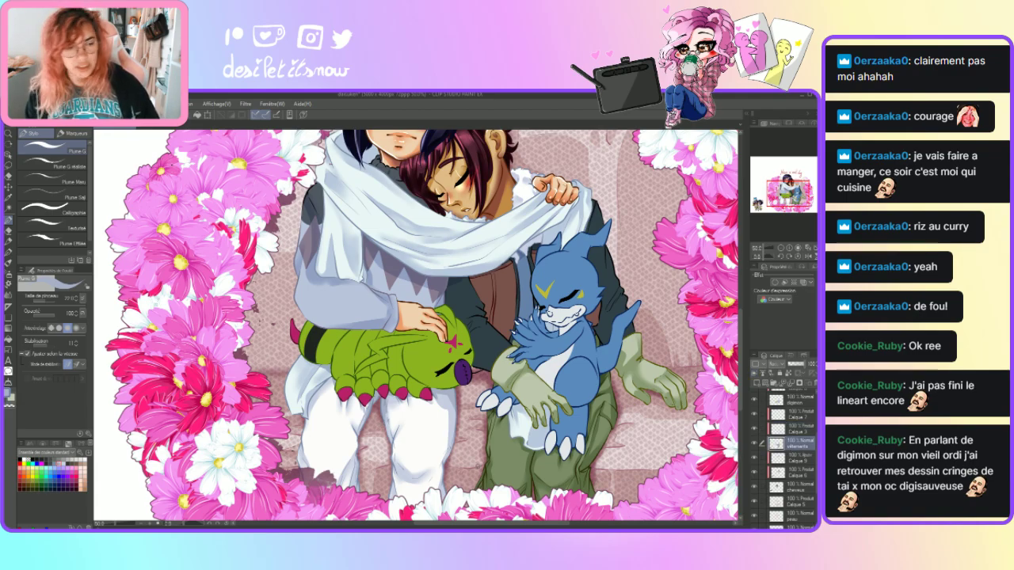
left_click(8, 197)
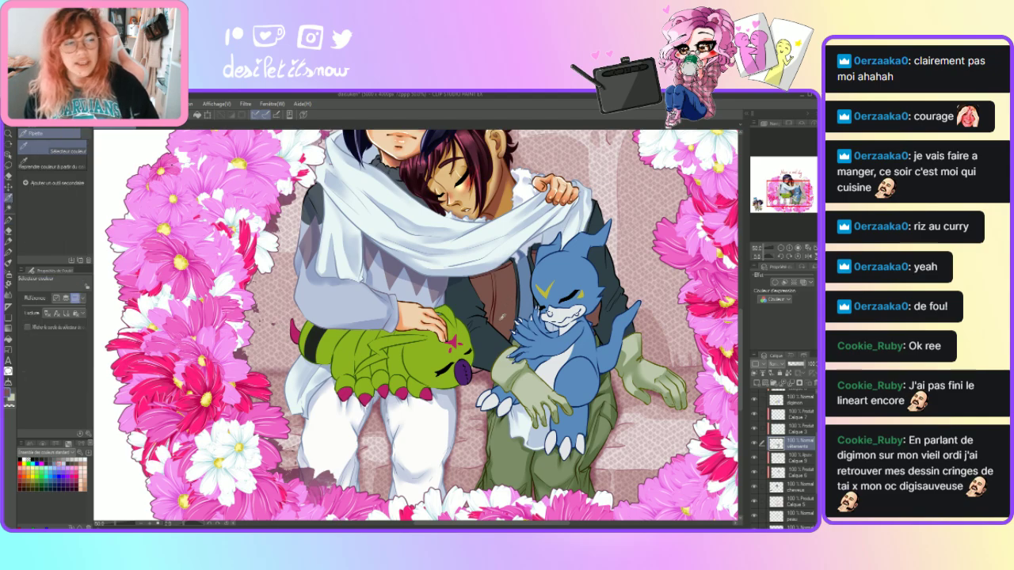
left_click(9, 220)
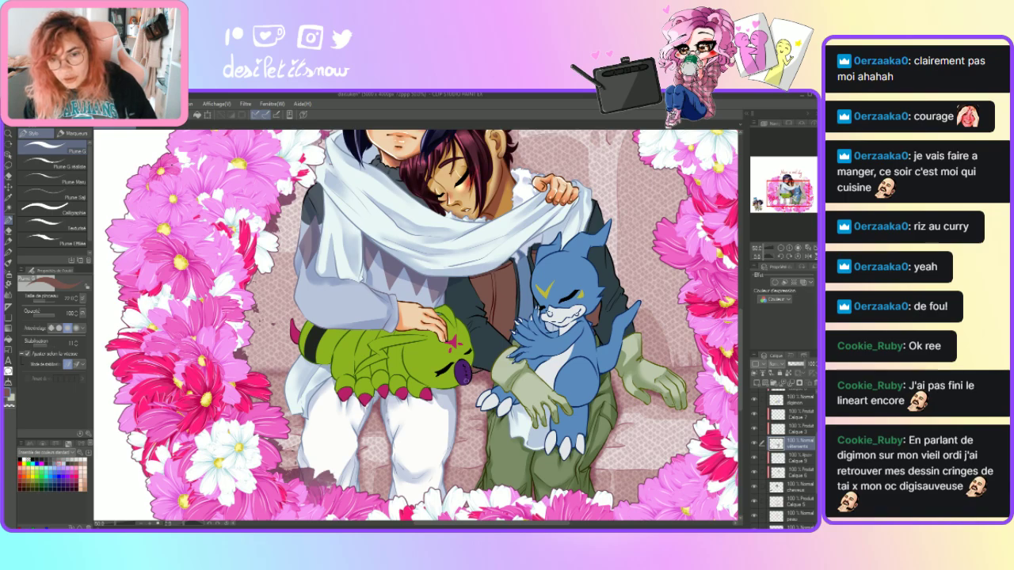
left_click(778, 428)
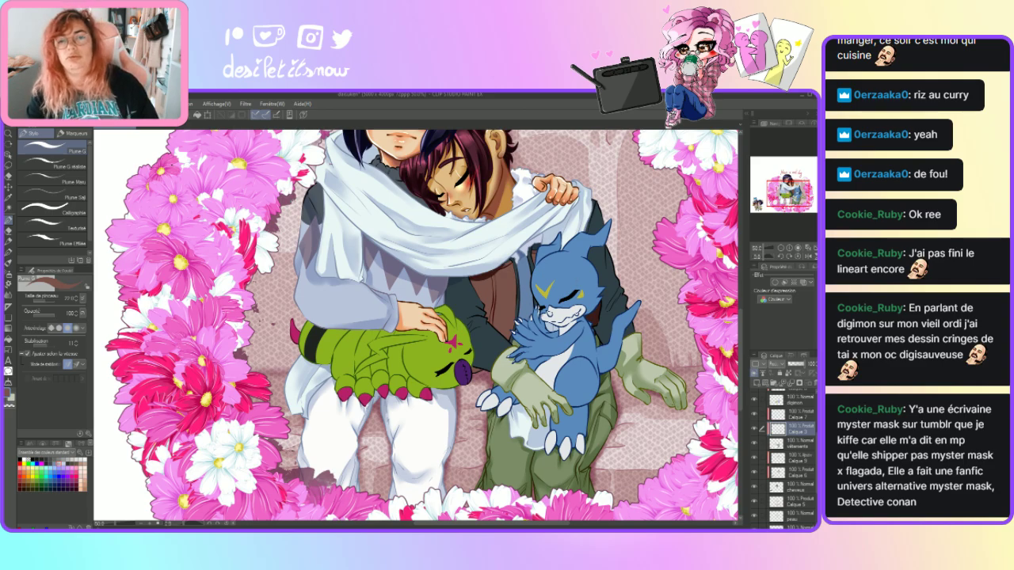
mouse_move(473, 294)
left_mouse_down()
mouse_move(515, 305)
mouse_move(507, 325)
mouse_move(488, 306)
mouse_move(508, 316)
mouse_move(494, 315)
left_mouse_up()
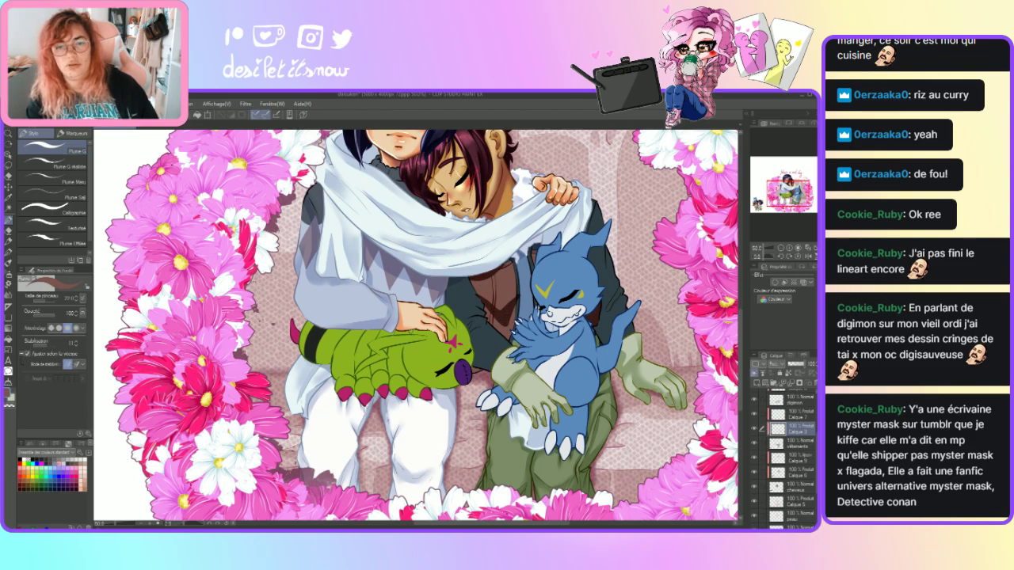
- Soften the brown vest's shadows with Flou and deepen them with the Doux airbrush
key("j")
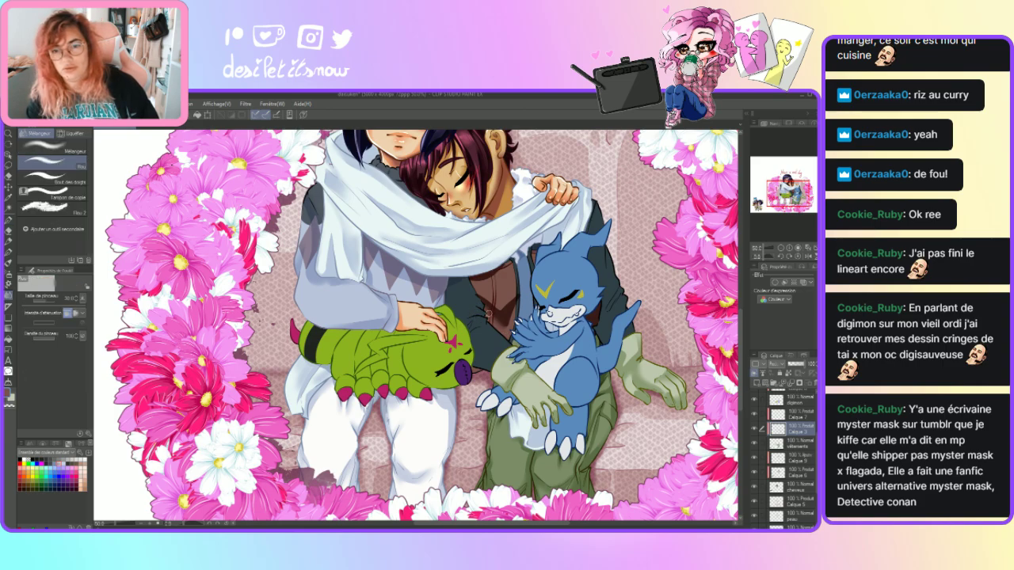
mouse_move(501, 324)
left_mouse_down()
mouse_move(516, 301)
mouse_move(500, 331)
left_mouse_up()
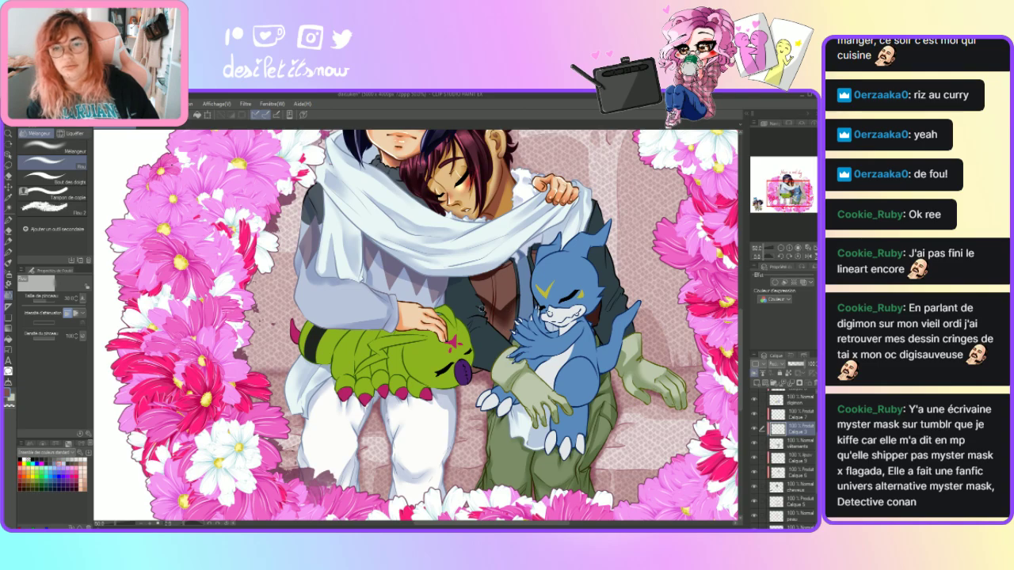
left_click(9, 268)
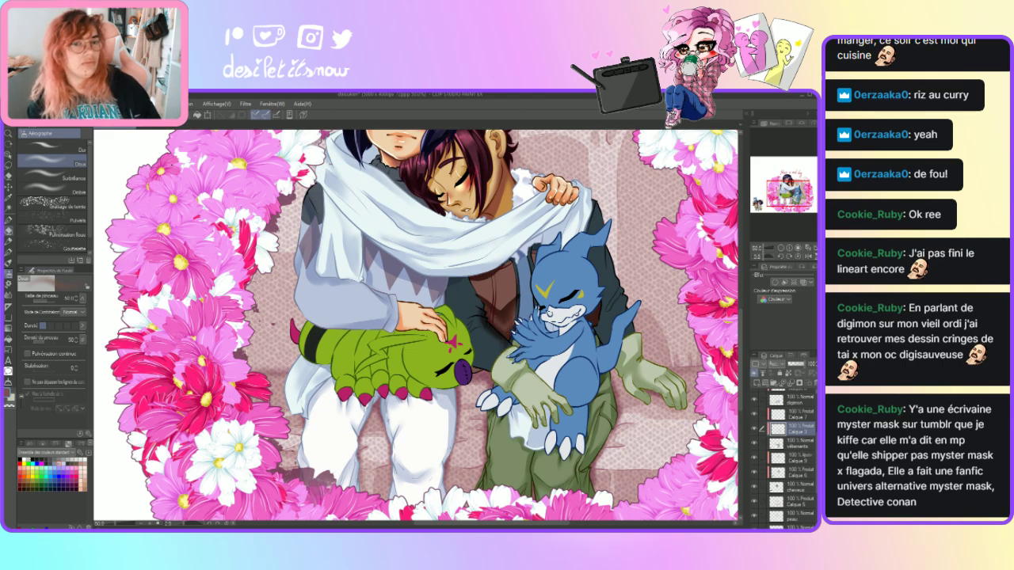
left_click(52, 232)
left_click(7, 242)
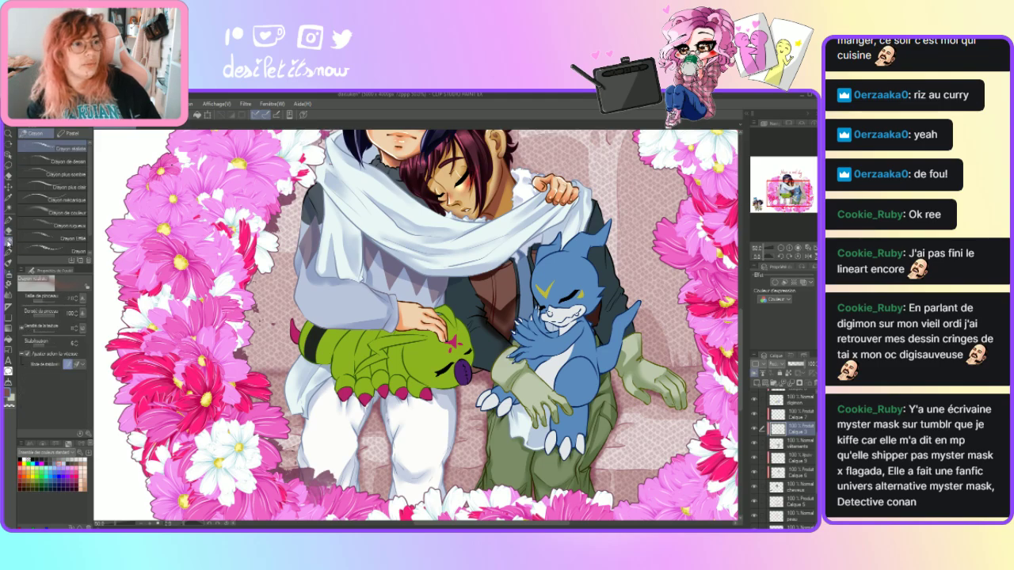
- Clean up the vest shading around the neighbouring sleeve with the Dur eraser, alternating with Plume G touch-ups
key("e")
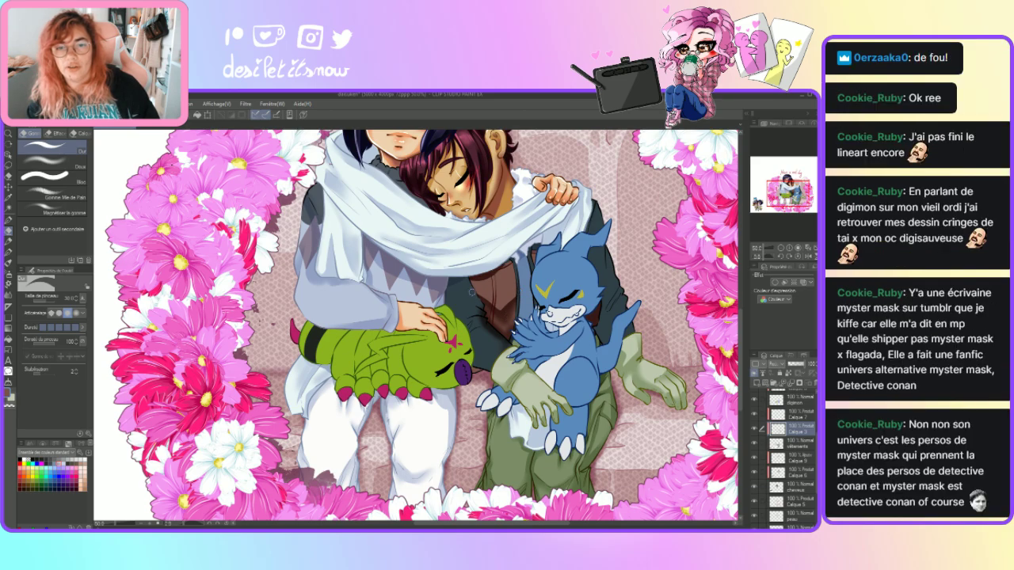
left_click(8, 220)
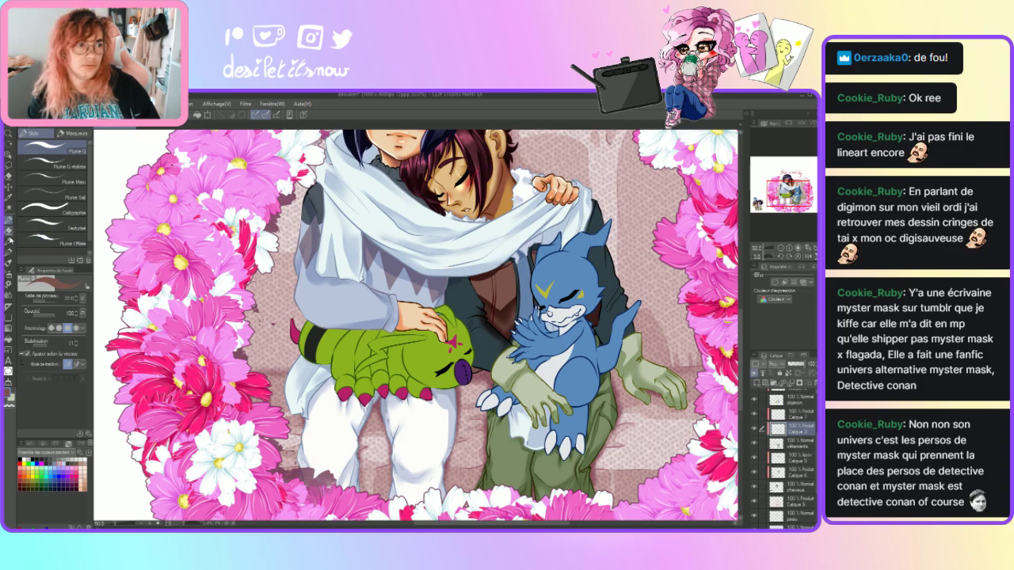
left_click(8, 231)
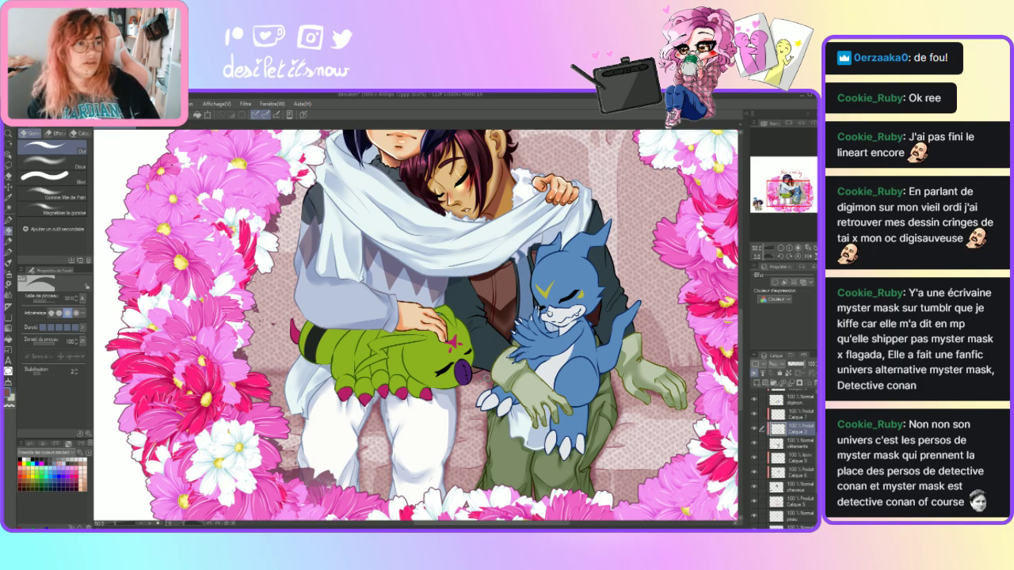
key("p")
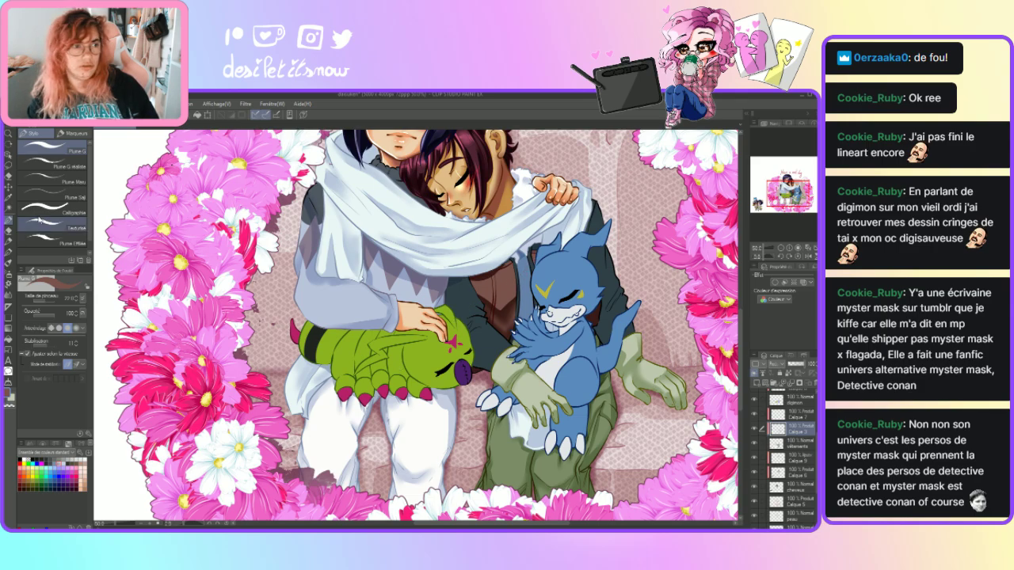
- Sample the dark jacket colour and shade the sleeve beside the green creature with Plume G, Flou blending and the Doux airbrush
key("i")
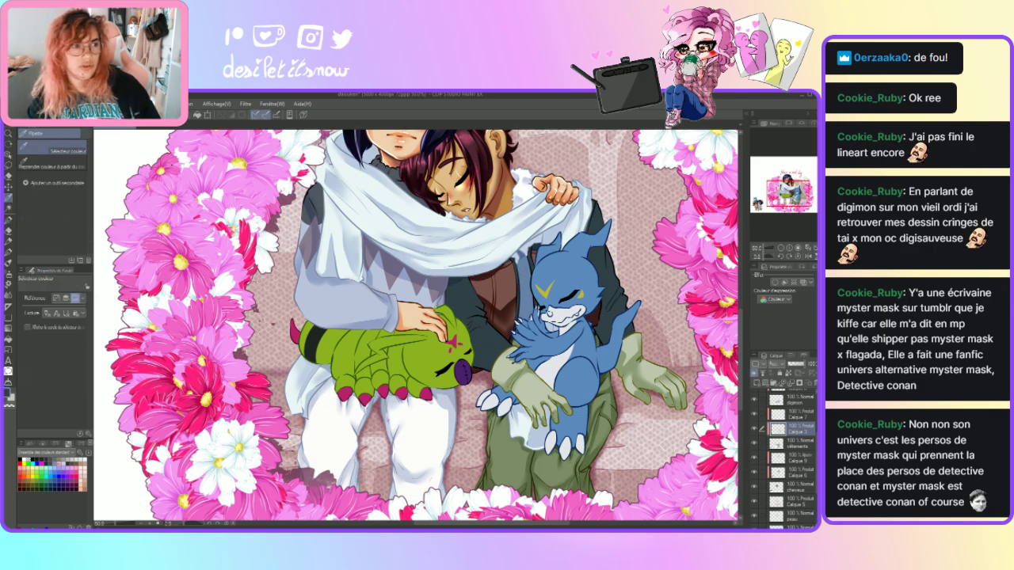
left_click(7, 221)
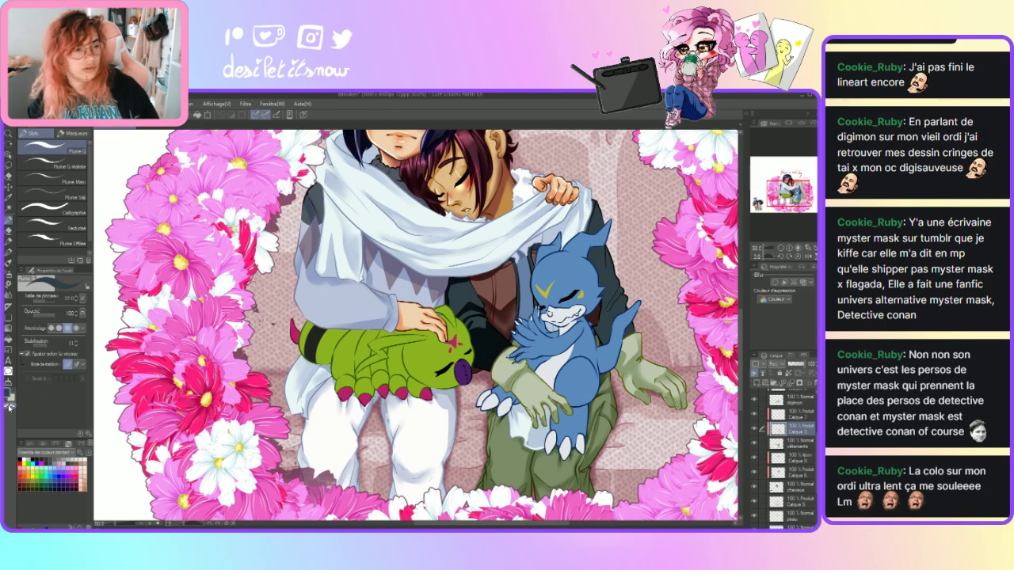
left_click(9, 301)
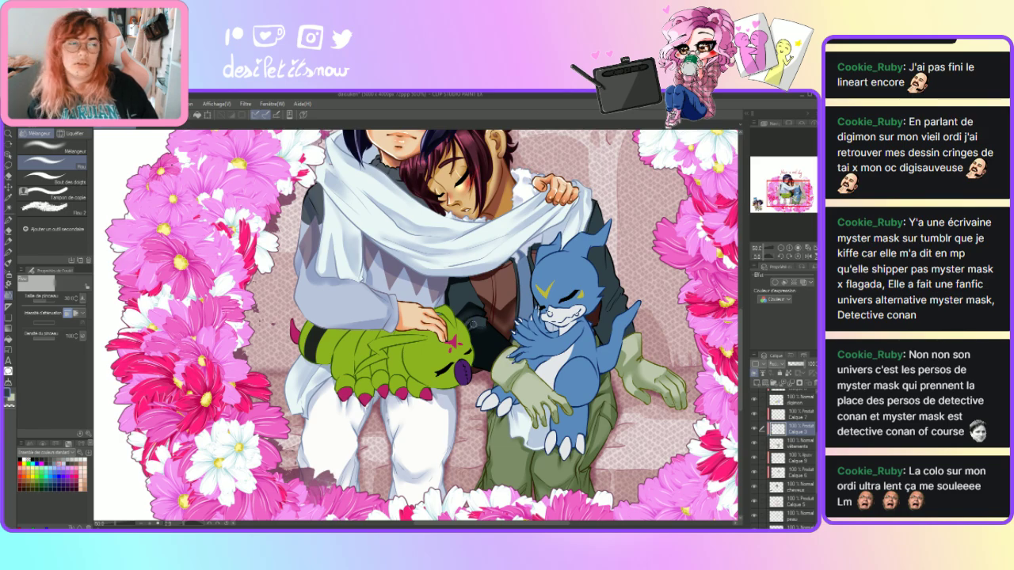
left_click(8, 277)
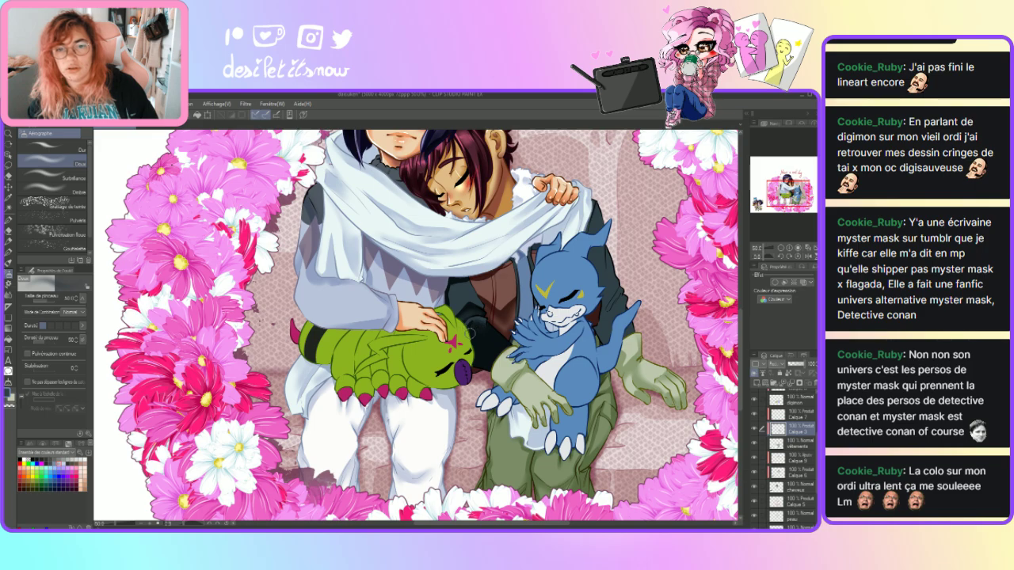
left_click(10, 222)
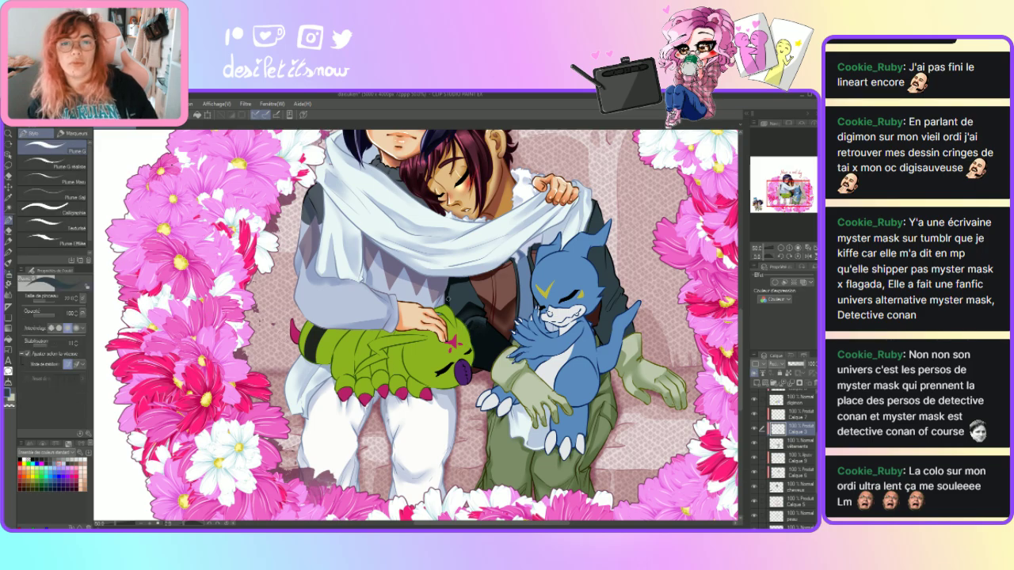
left_click(8, 272)
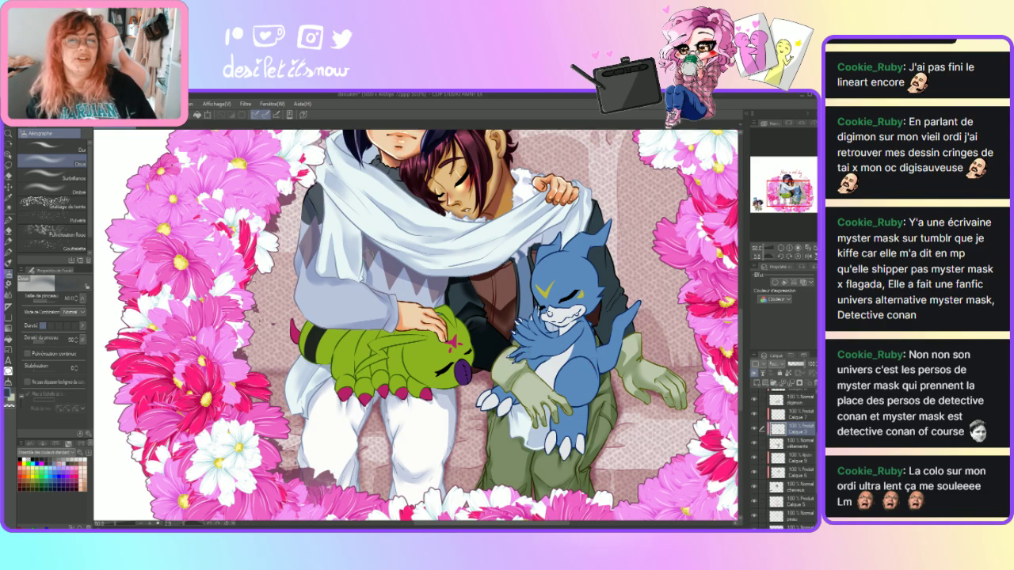
- Paint dark Plume G shadows down the jacket sleeve behind the blue creature, from the shoulder to the glove
left_click(8, 221)
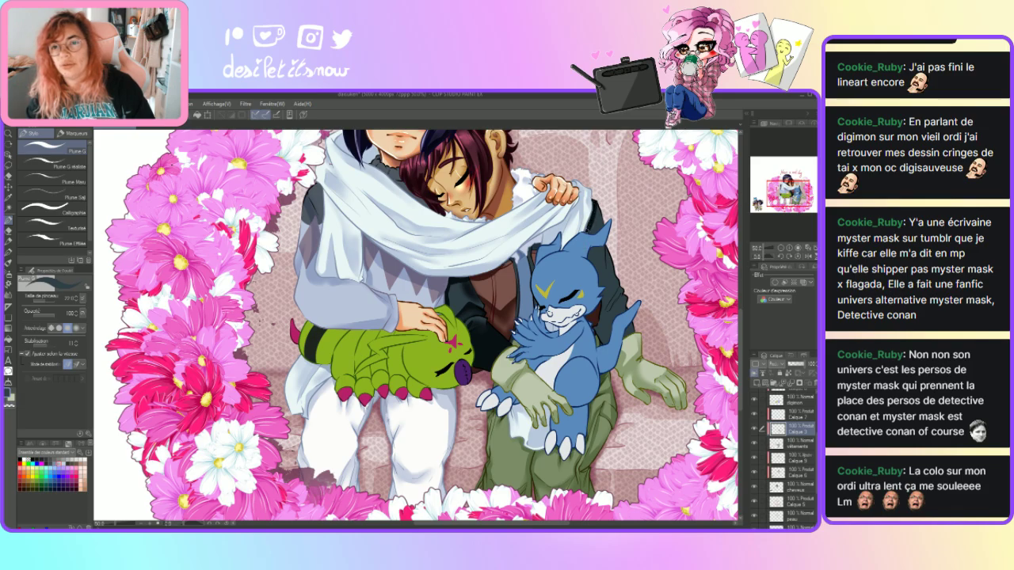
left_click_drag(600, 205, 601, 287)
left_click_drag(603, 245, 605, 319)
mouse_move(620, 282)
left_mouse_down()
mouse_move(606, 312)
mouse_move(609, 304)
left_mouse_up()
left_click_drag(612, 251, 604, 342)
mouse_move(622, 296)
left_mouse_down()
mouse_move(609, 339)
mouse_move(621, 298)
left_mouse_up()
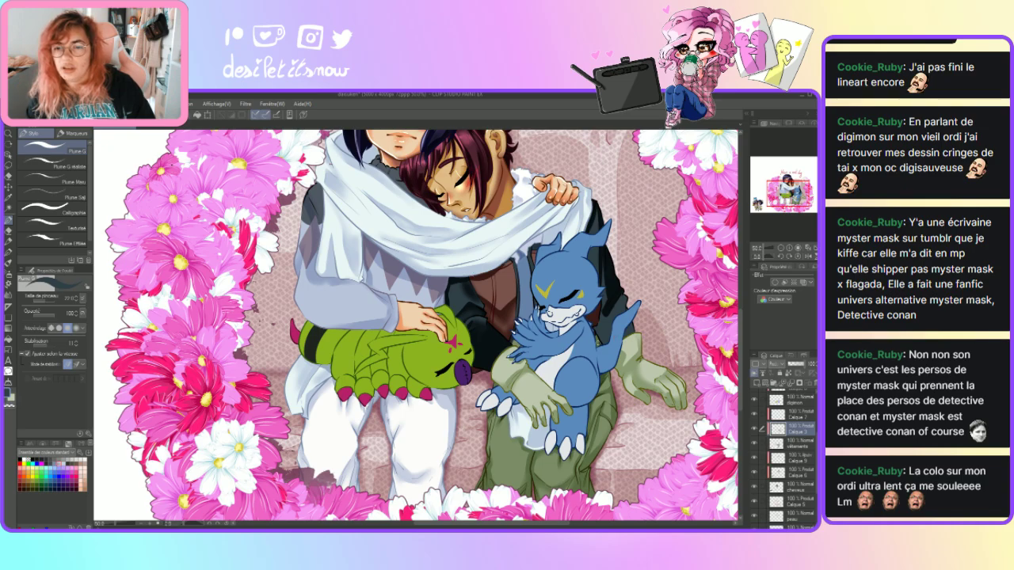
left_click_drag(611, 325, 601, 341)
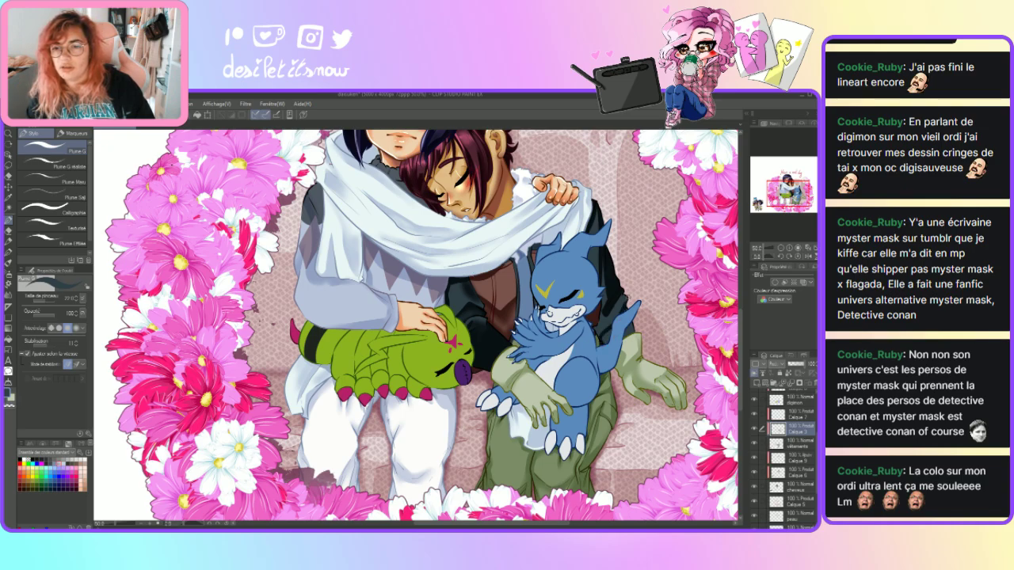
- Finish the dark jacket's shadows around the blue creature with resampled Plume G strokes, Flou blending and Dur eraser clean-up
mouse_move(628, 296)
left_mouse_down()
mouse_move(611, 325)
mouse_move(623, 306)
mouse_move(623, 339)
left_mouse_up()
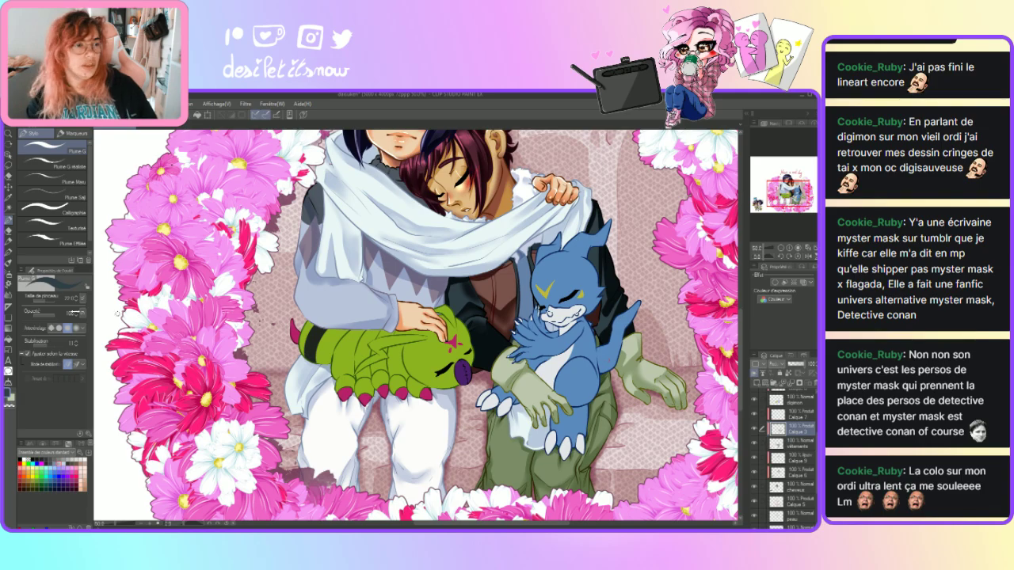
key("j")
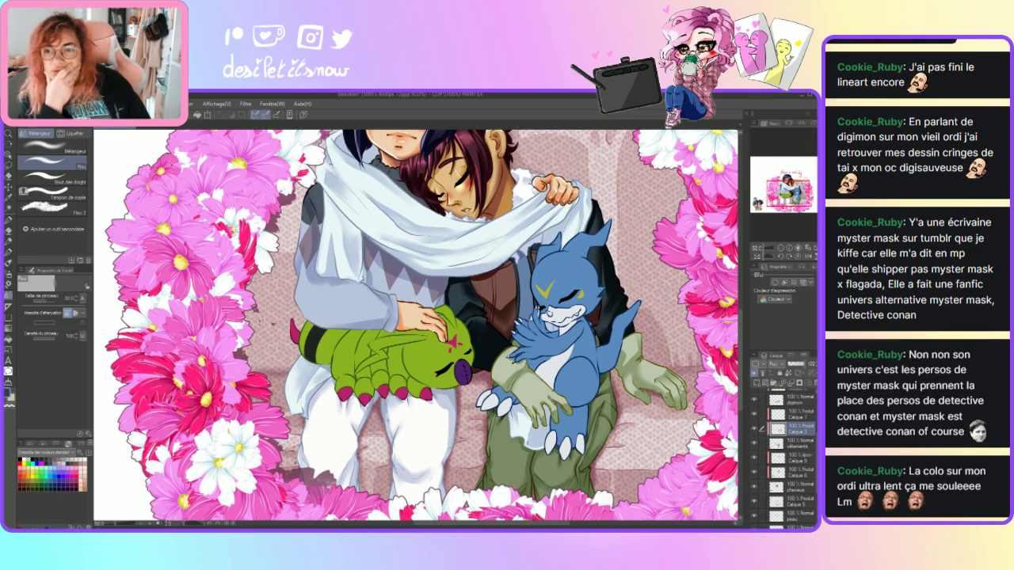
scroll(742, 366, "up", 3)
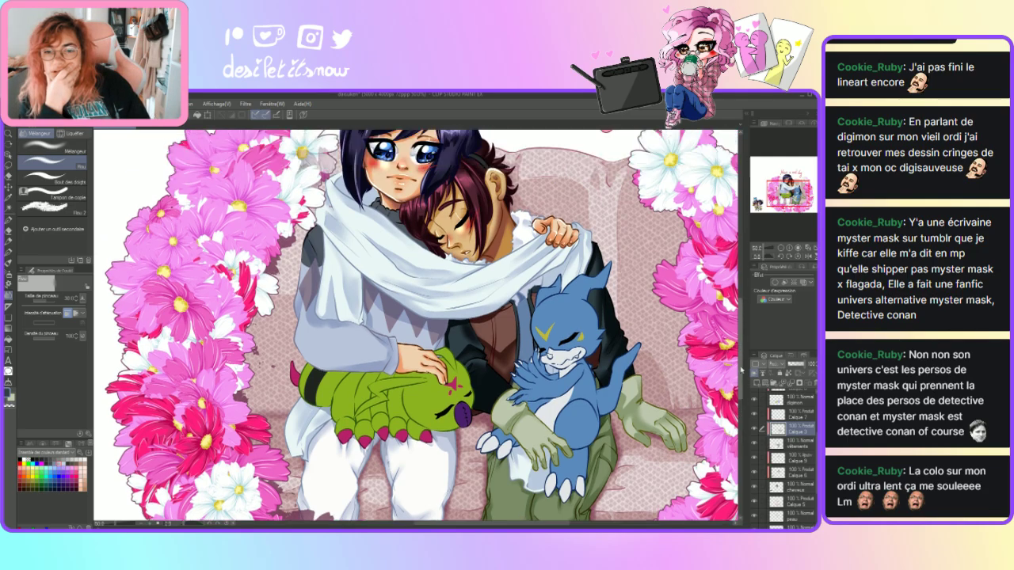
scroll(743, 366, "down", 1)
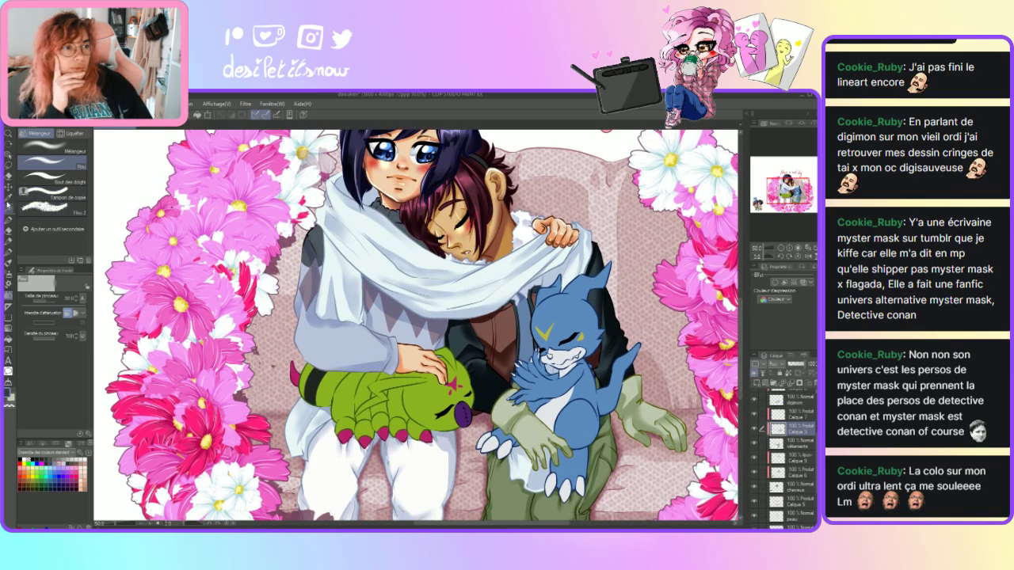
left_click(8, 197)
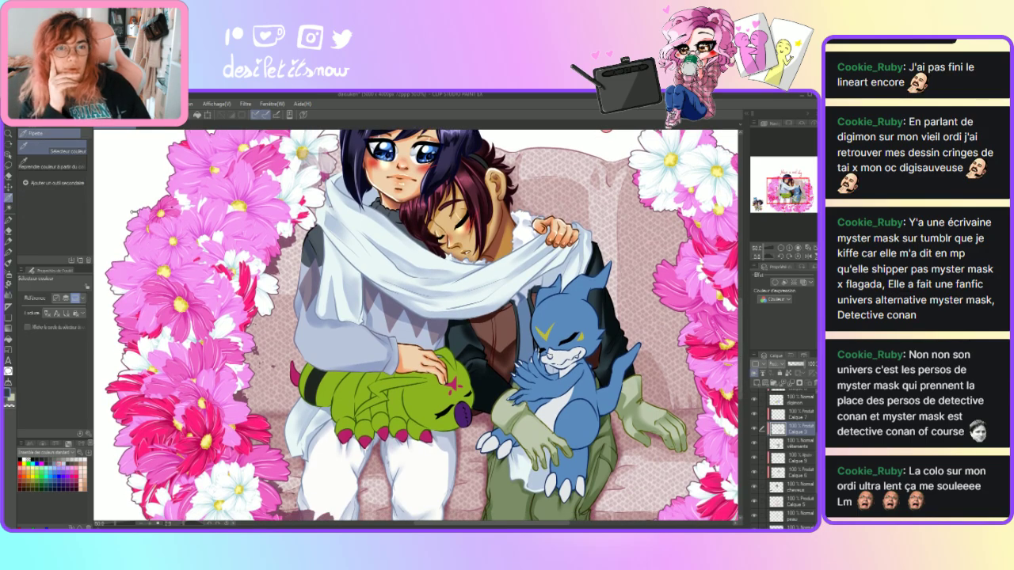
left_click(8, 220)
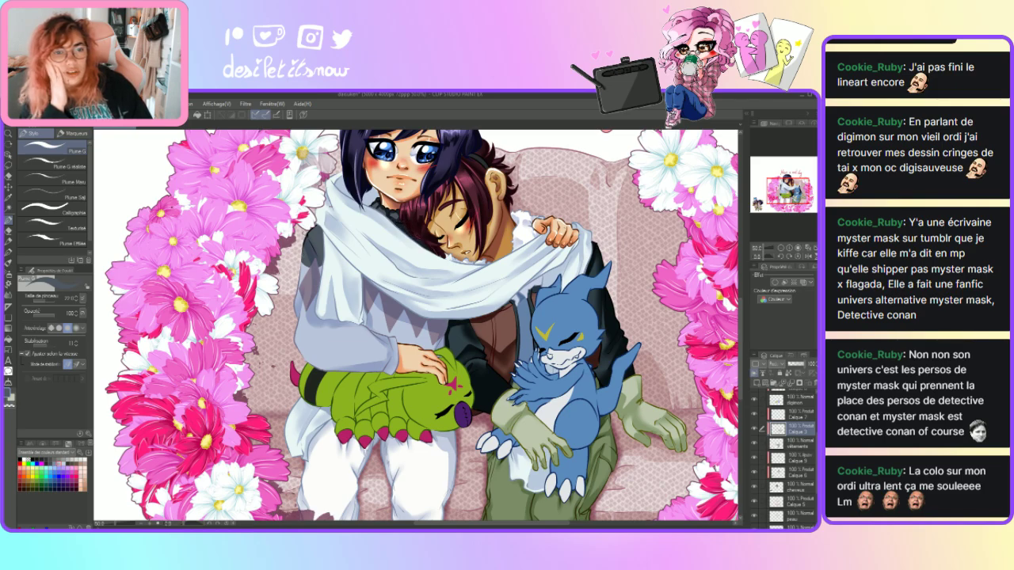
key("j")
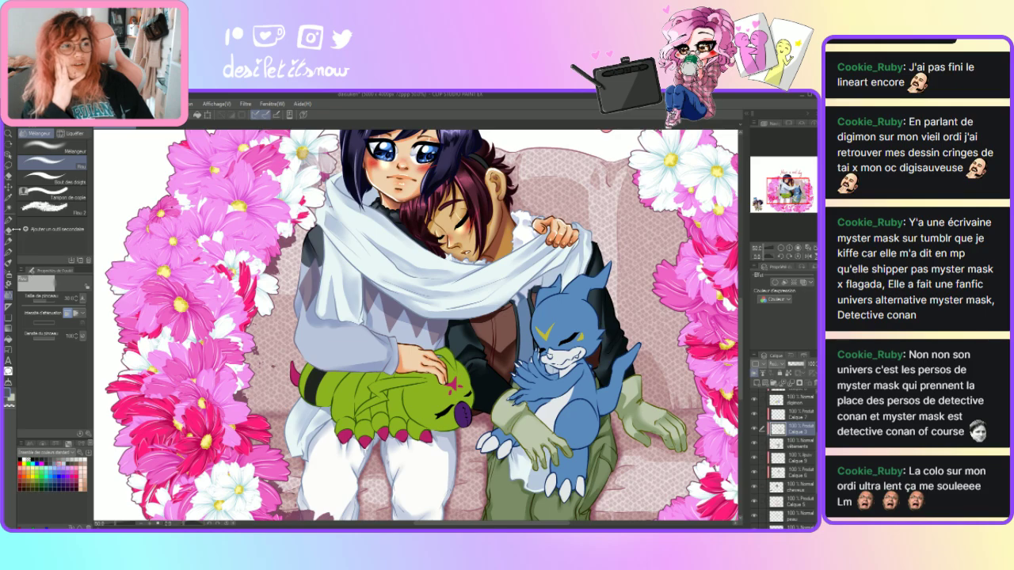
left_click(9, 230)
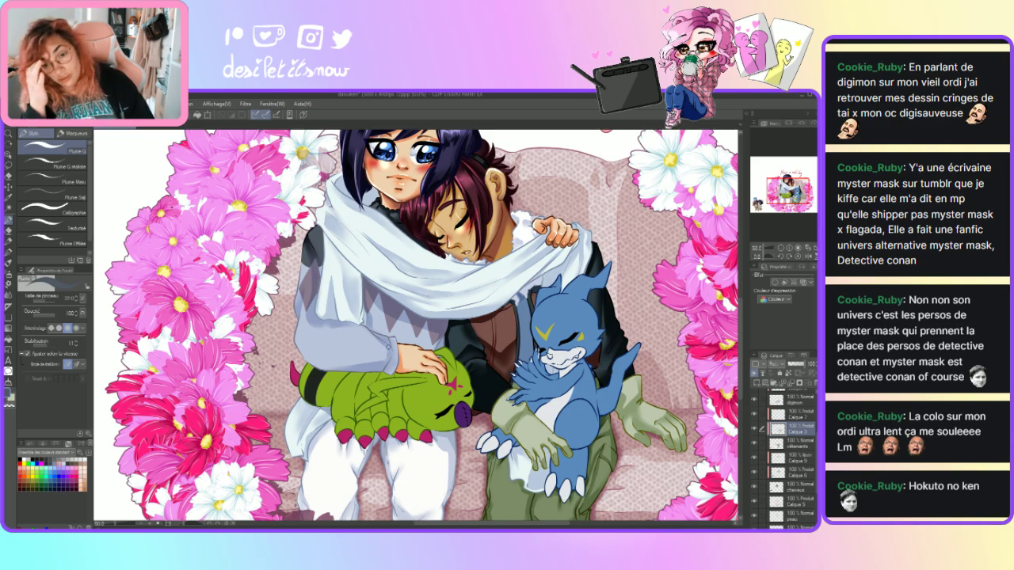
- Sample a blue shade and add Plume G shadows between the brown vest and the blue creature, refining with Flou and the Dur eraser
key("i")
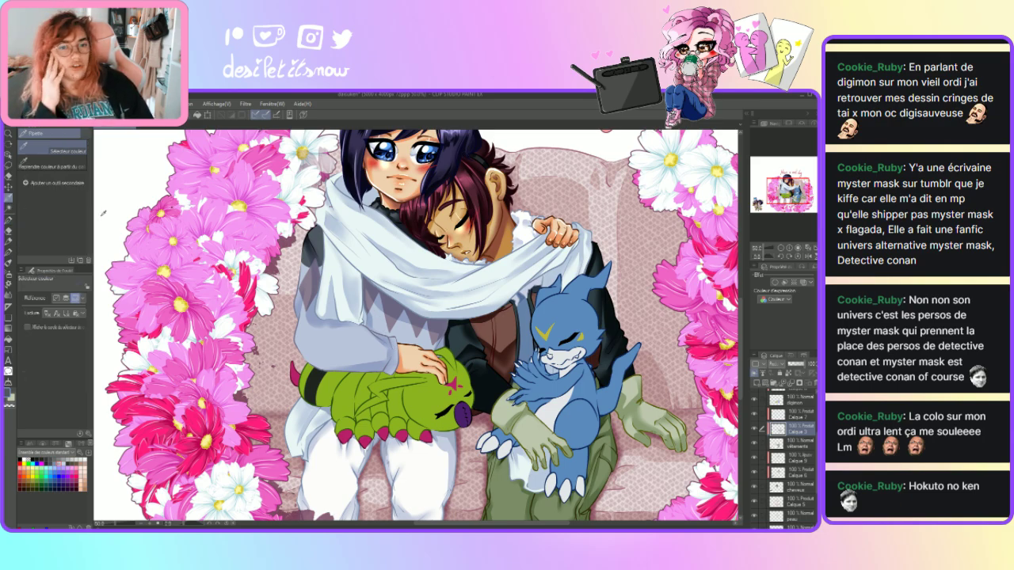
key("p")
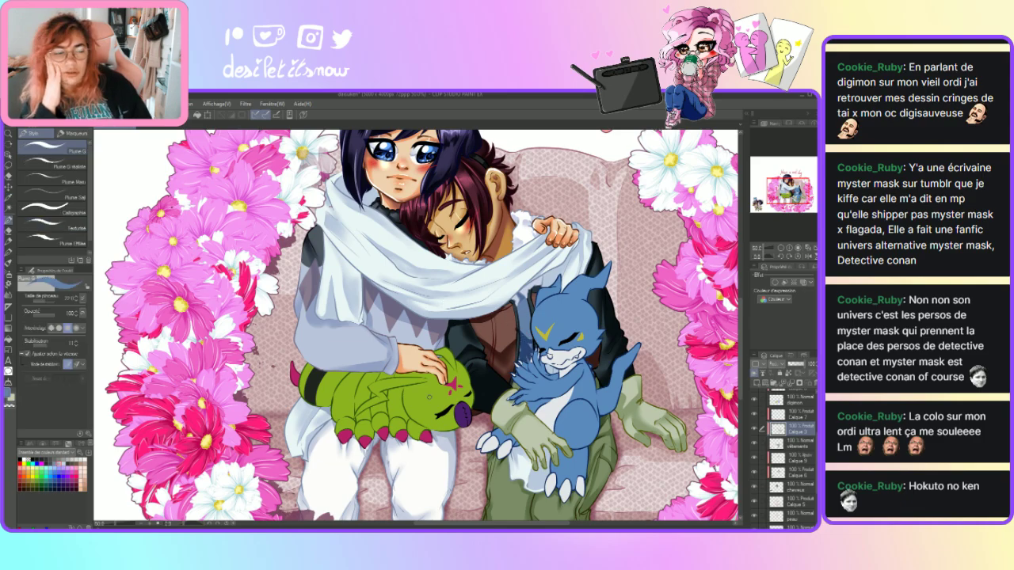
left_click(8, 296)
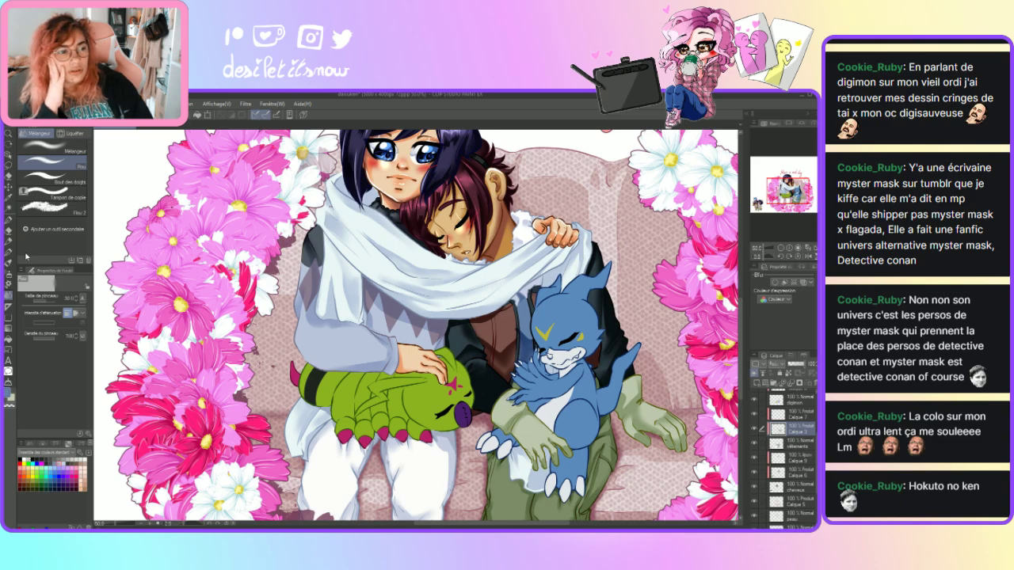
left_click(9, 231)
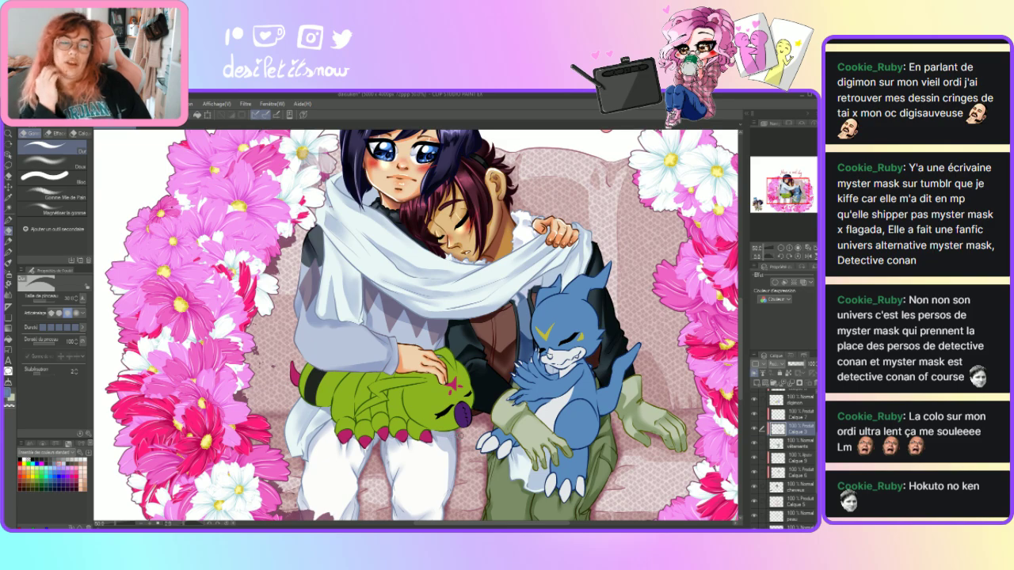
key("p")
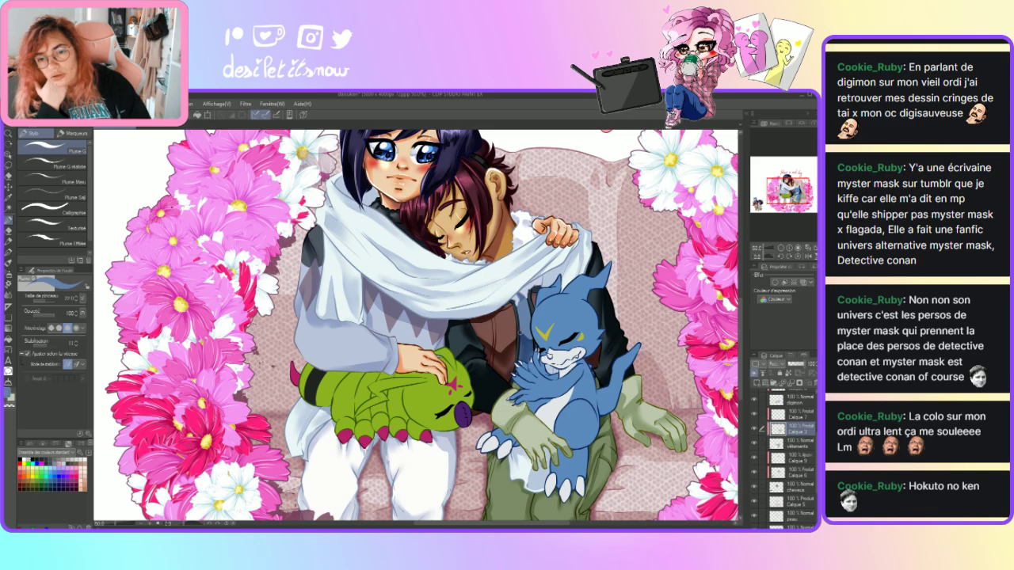
left_click_drag(517, 312, 529, 334)
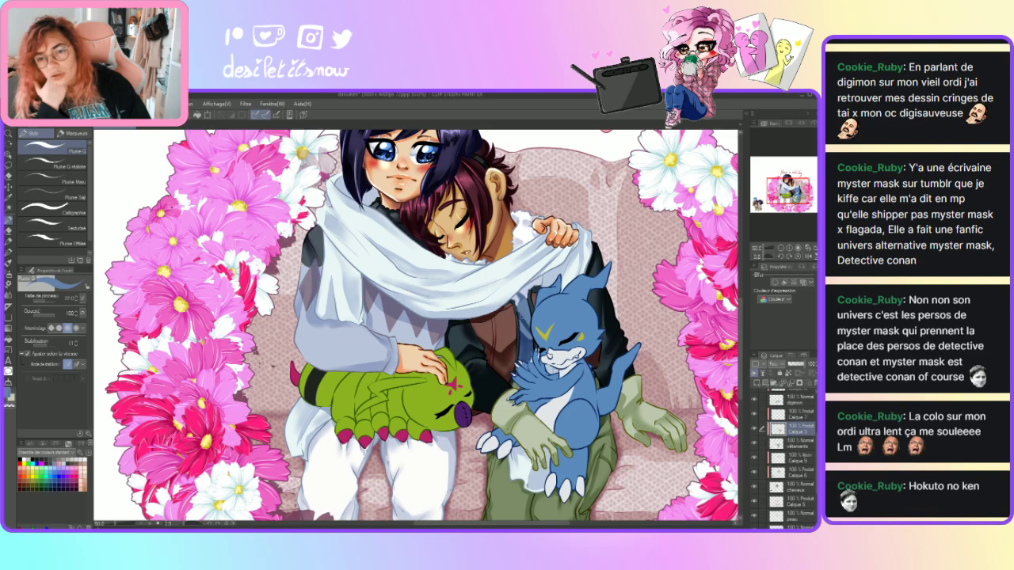
left_click(8, 295)
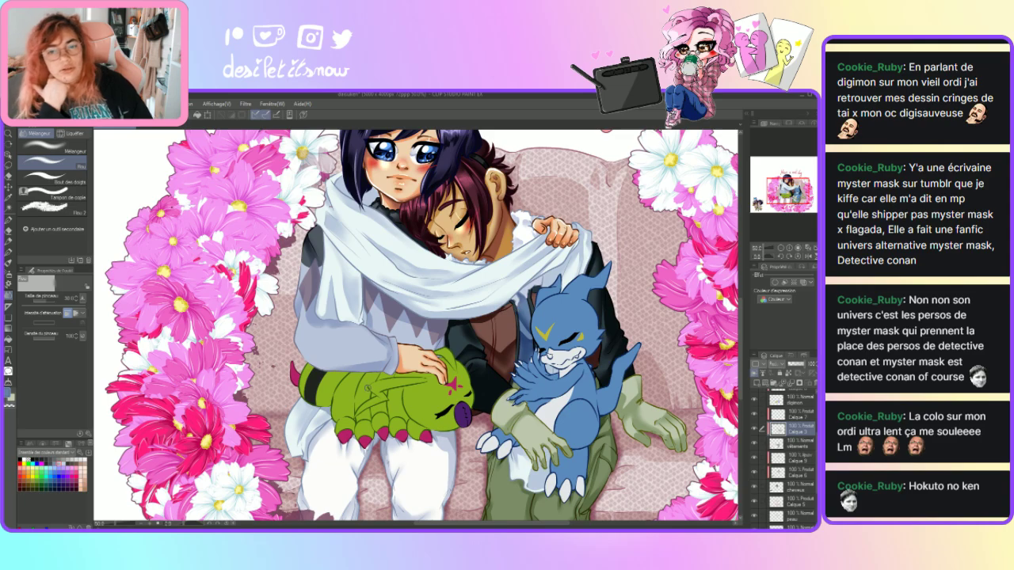
left_click(9, 232)
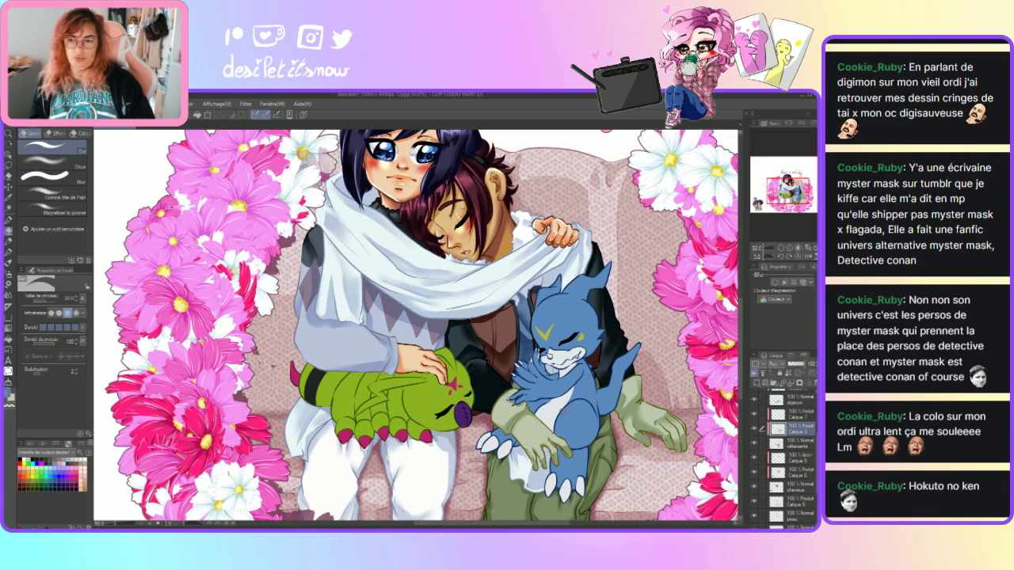
- On the Produit layer above digimon, use a sampled blue with Plume G to shade the creature's chest, arm and front foot
scroll(784, 444, "up", 3)
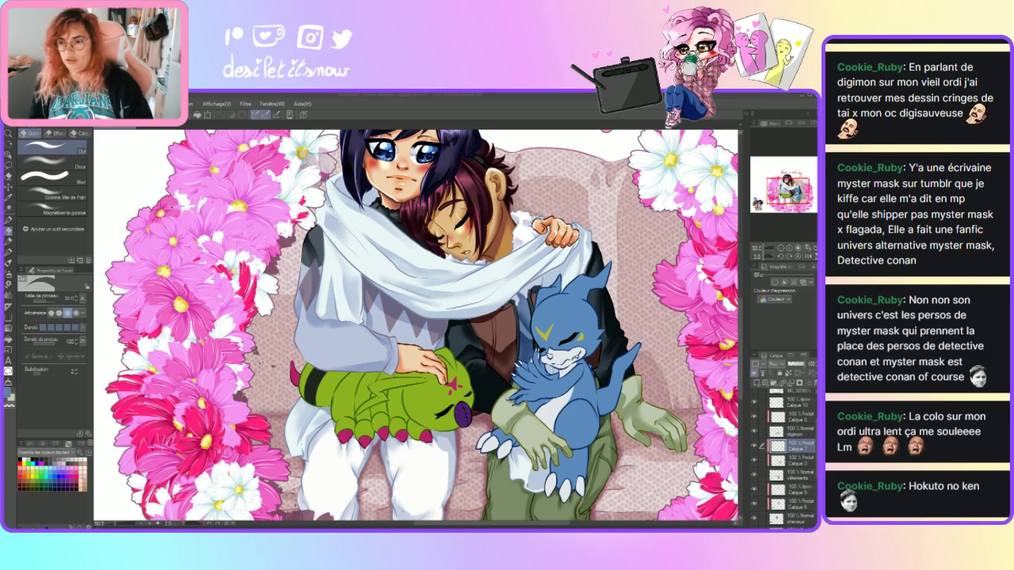
key("ctrl+z")
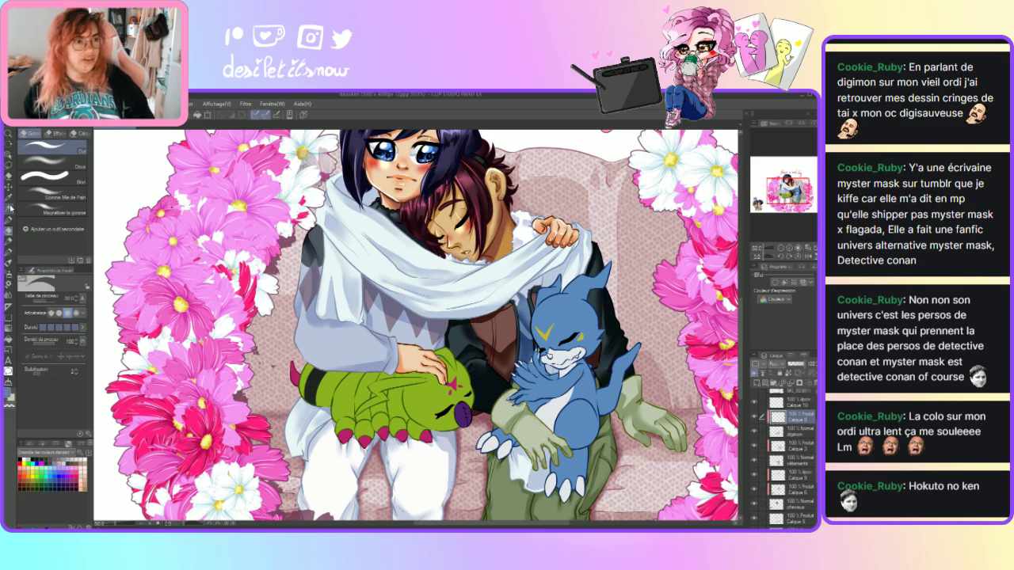
key("i")
key("p")
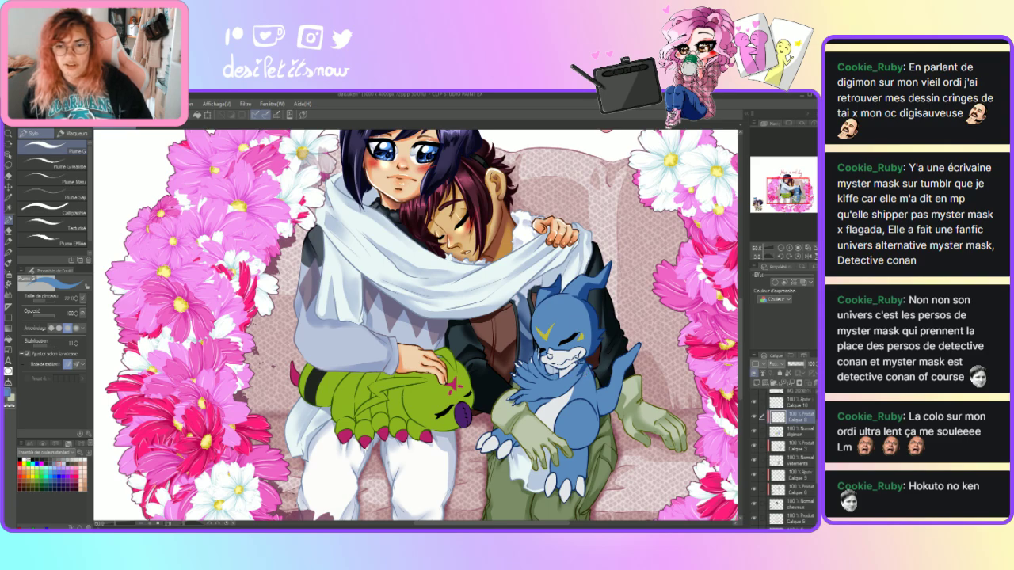
mouse_move(583, 373)
left_mouse_down()
mouse_move(554, 404)
mouse_move(530, 409)
left_mouse_up()
mouse_move(578, 377)
left_mouse_down()
mouse_move(528, 404)
mouse_move(573, 385)
left_mouse_up()
left_click_drag(531, 404, 552, 397)
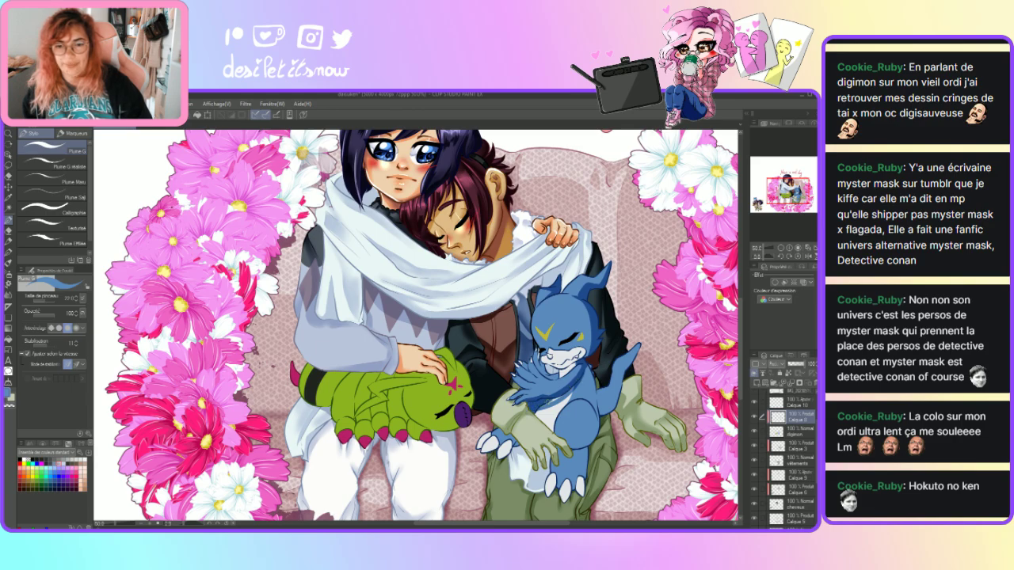
left_click_drag(496, 449, 518, 433)
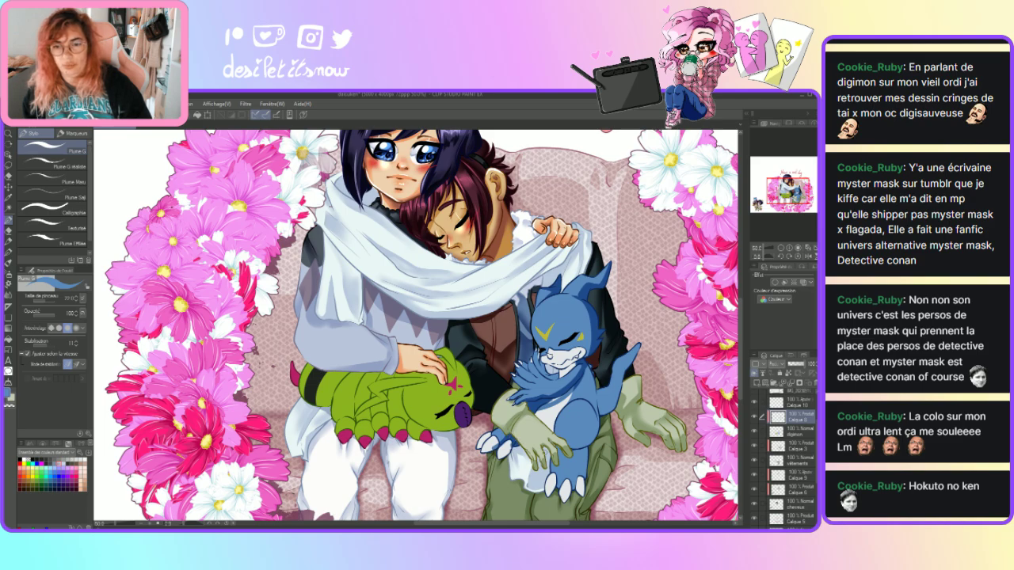
- Paint blue Plume G shadows down the creature's flank and around its bent leg
mouse_move(579, 363)
left_mouse_down()
mouse_move(587, 401)
mouse_move(562, 444)
mouse_move(586, 447)
mouse_move(599, 435)
left_mouse_up()
left_click_drag(575, 451, 597, 437)
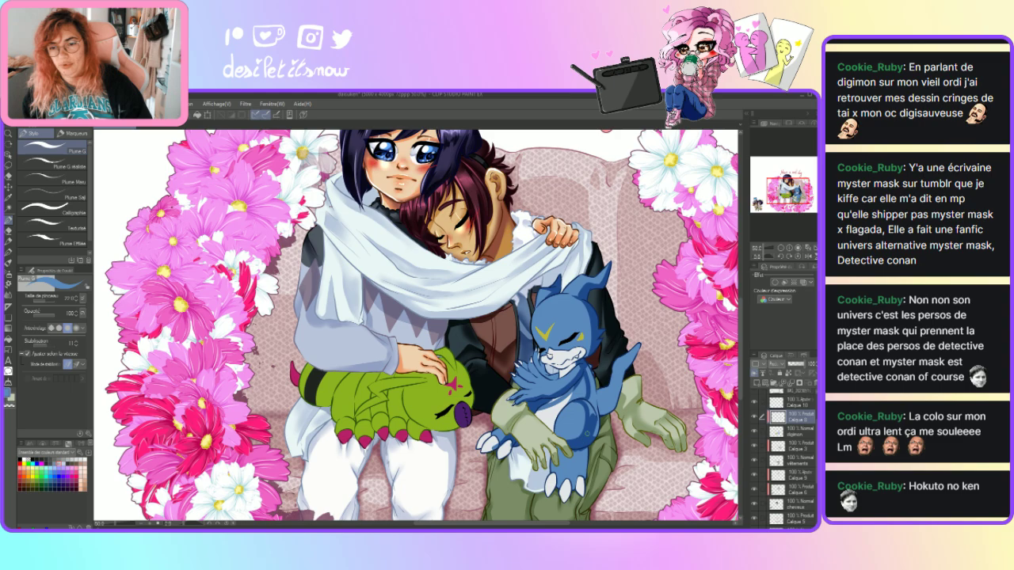
mouse_move(596, 401)
left_mouse_down()
mouse_move(599, 437)
mouse_move(590, 388)
left_mouse_up()
left_click_drag(591, 366, 587, 376)
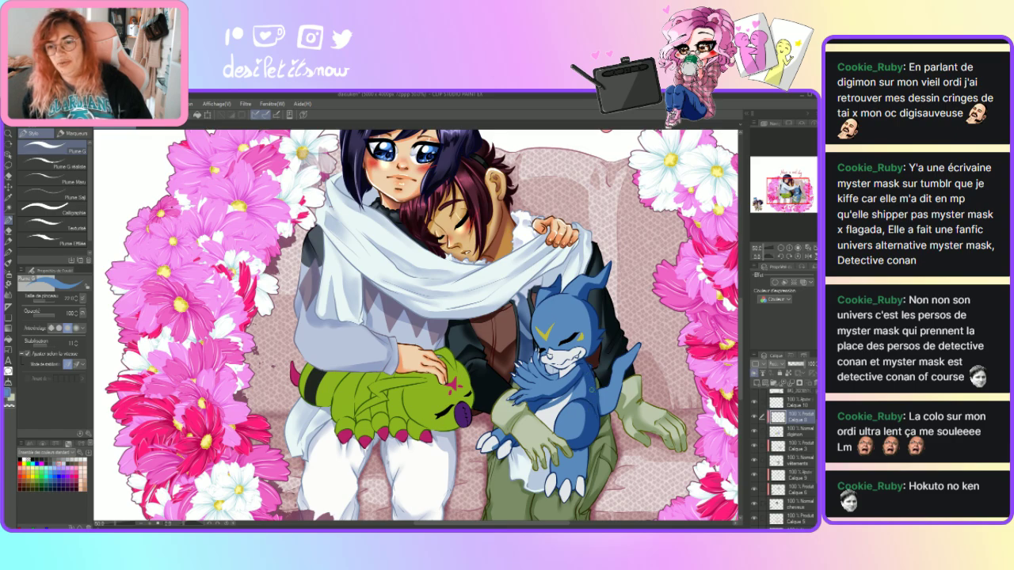
- Shade the blue creature's tail, lower leg and raised hand with Plume G strokes
left_click_drag(642, 345, 601, 414)
left_click_drag(619, 397, 608, 413)
left_click_drag(624, 373, 620, 388)
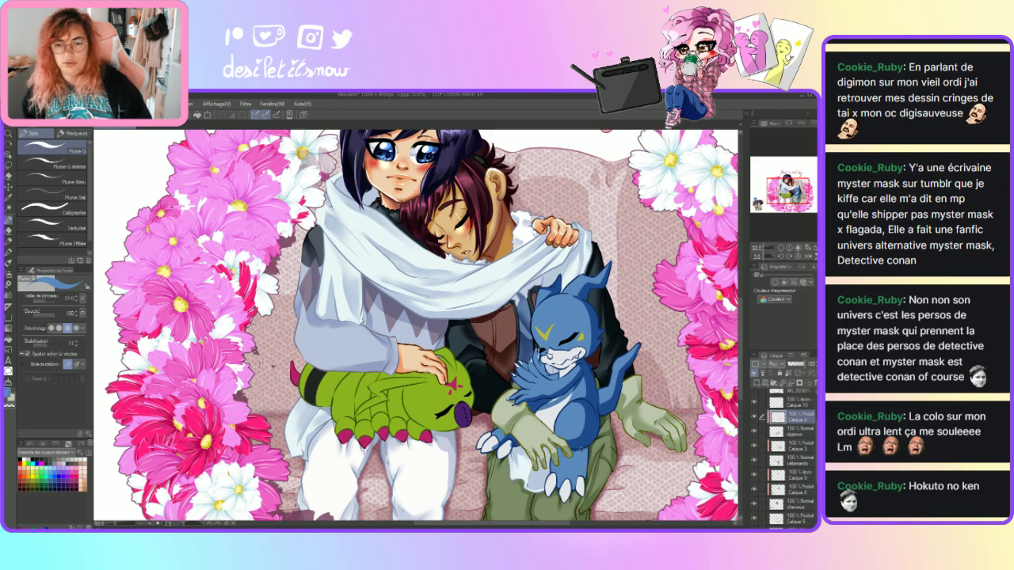
mouse_move(576, 445)
left_mouse_down()
mouse_move(566, 491)
mouse_move(583, 478)
mouse_move(589, 449)
mouse_move(587, 456)
left_mouse_up()
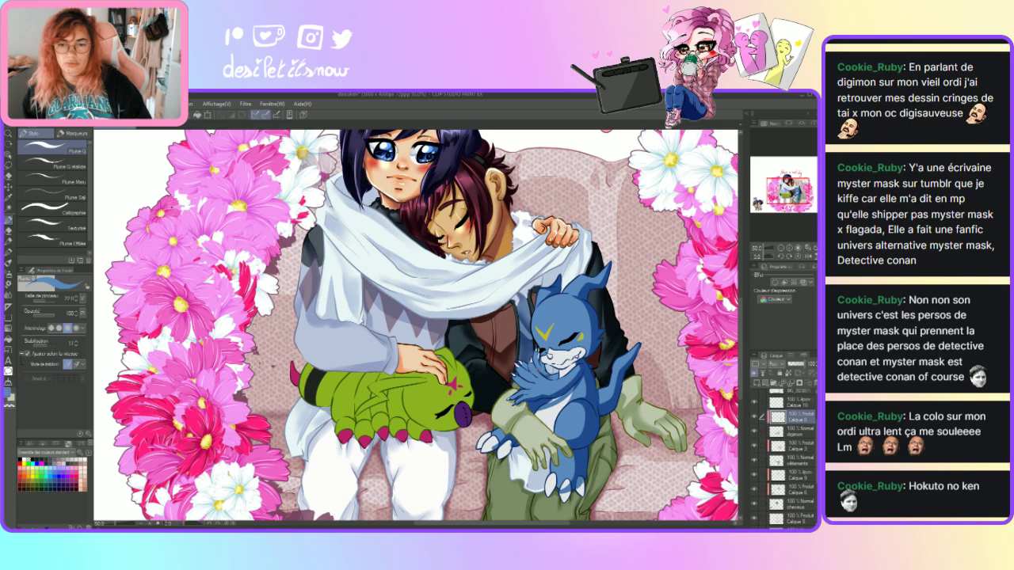
mouse_move(541, 377)
left_mouse_down()
mouse_move(554, 372)
mouse_move(551, 381)
left_mouse_up()
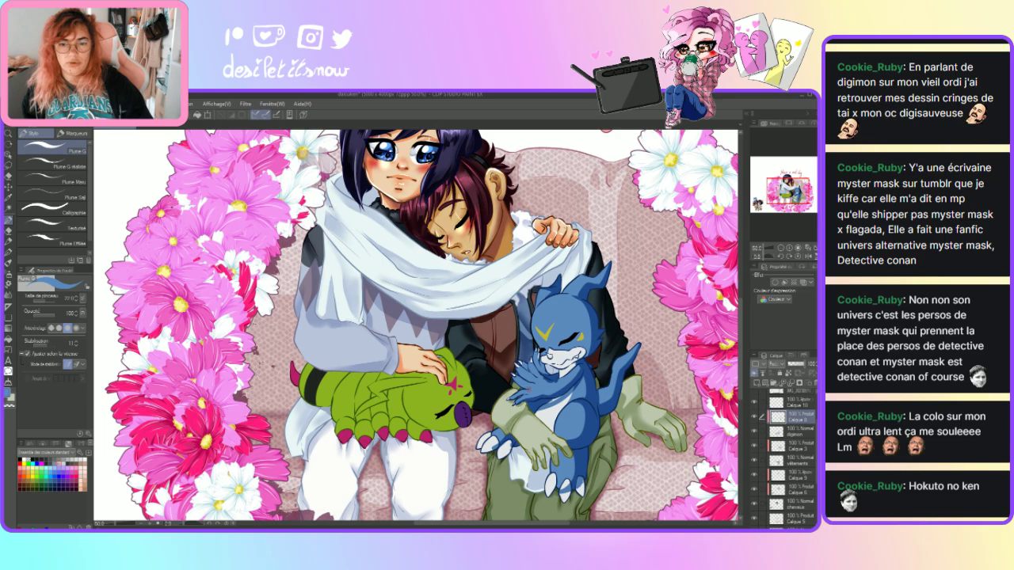
- Clean up the belly shading with the Dur eraser and shade the creature's white areas in pale lavender with Plume G
key("e")
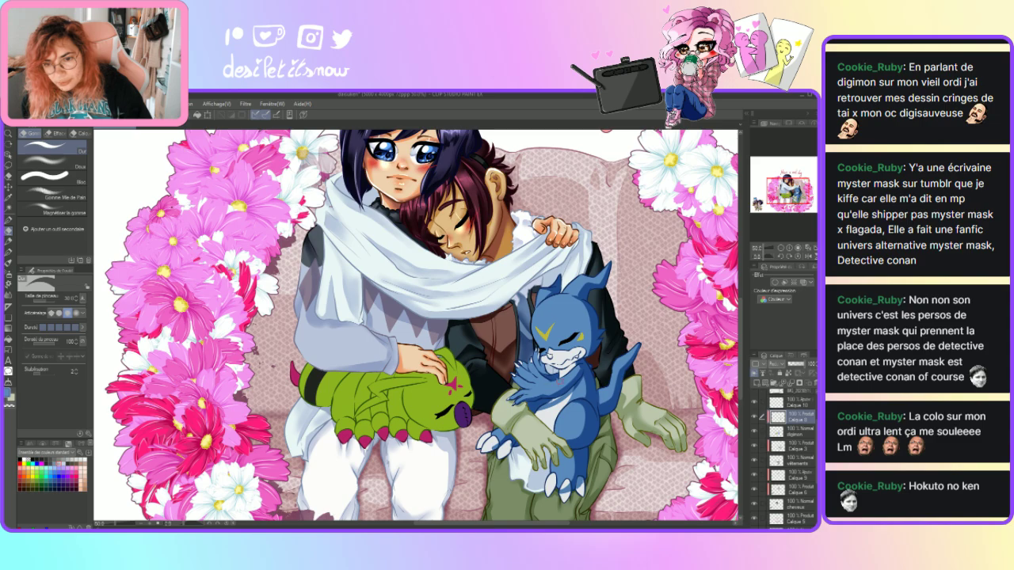
mouse_move(560, 408)
left_mouse_down()
mouse_move(540, 415)
mouse_move(575, 386)
mouse_move(557, 401)
left_mouse_up()
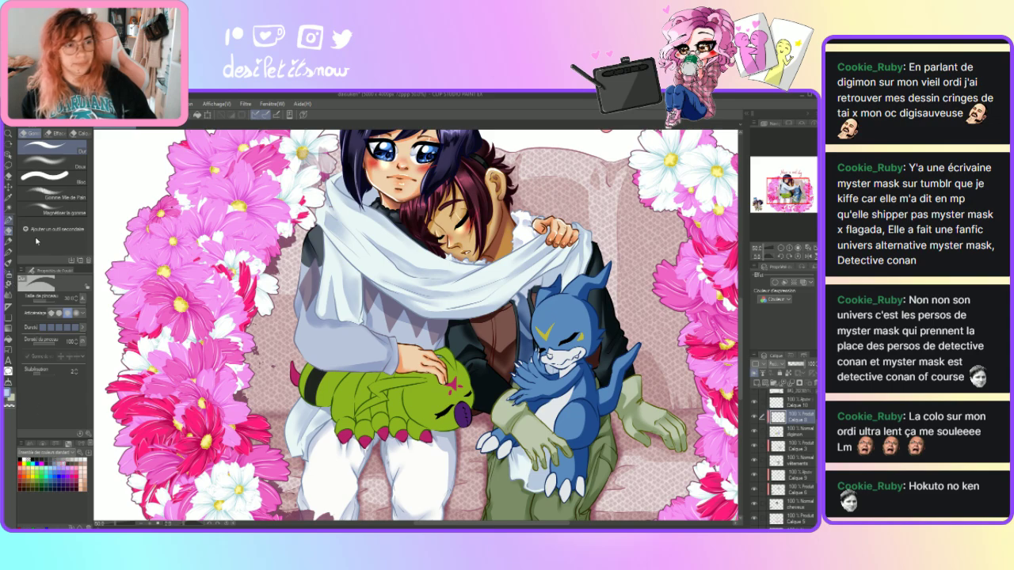
key("p")
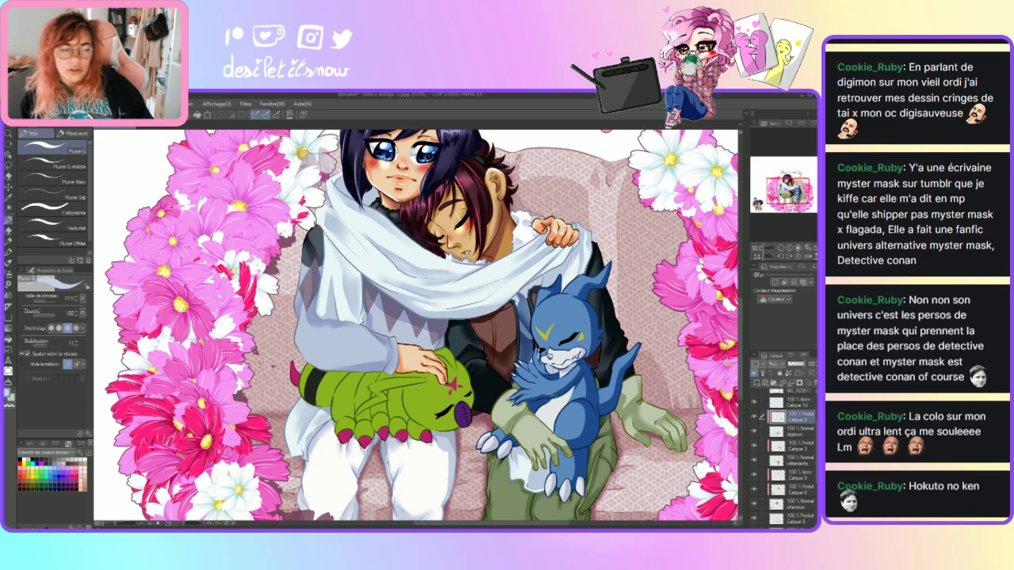
left_click(8, 232)
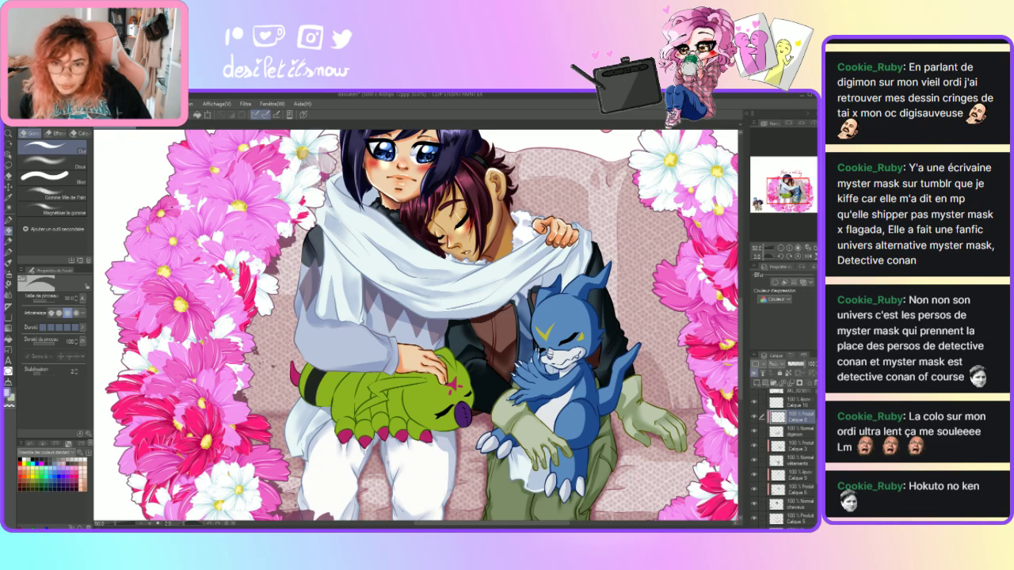
left_click(8, 219)
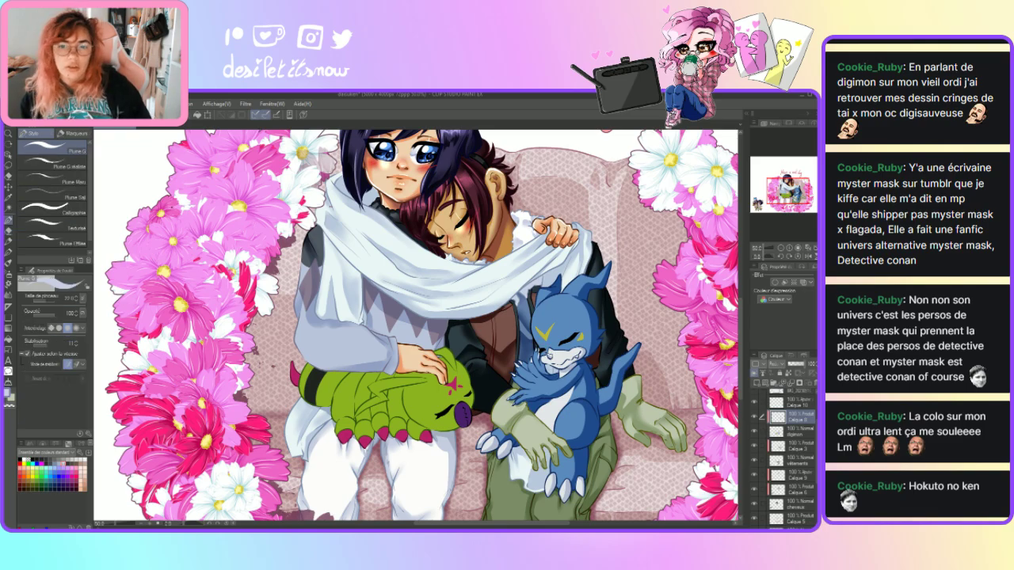
- Paint pale lavender shadows along the blue creature's white muzzle and jaw with Plume G réaliste
left_click(55, 166)
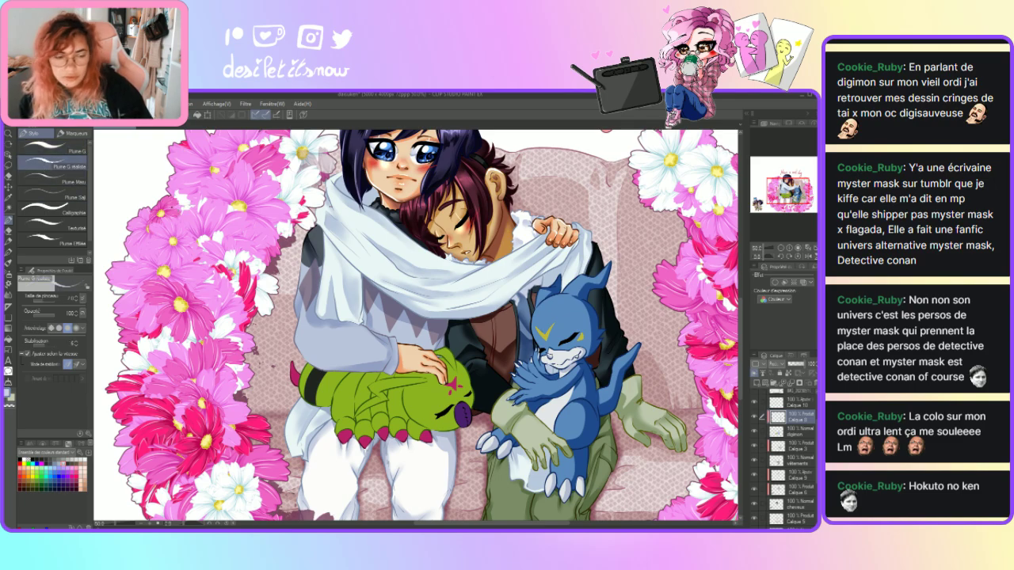
key("ctrl+plus")
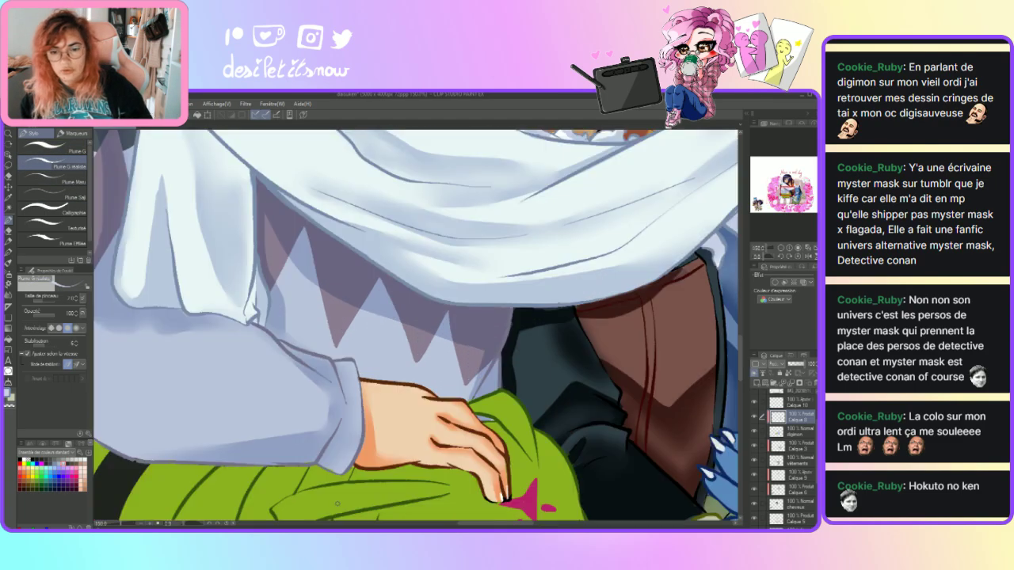
left_click_drag(521, 527, 535, 529)
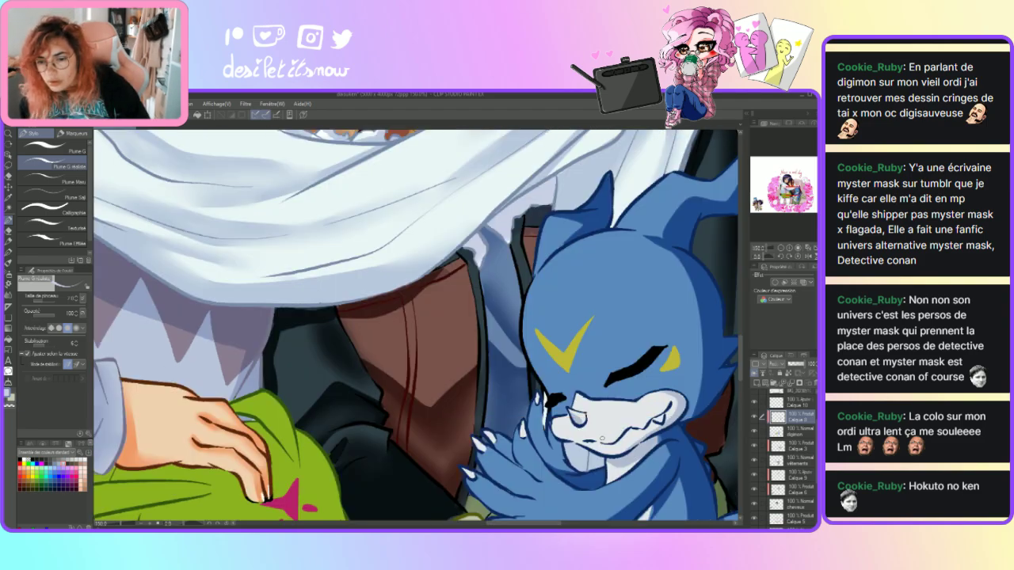
mouse_move(588, 444)
left_mouse_down()
mouse_move(648, 428)
mouse_move(673, 399)
left_mouse_up()
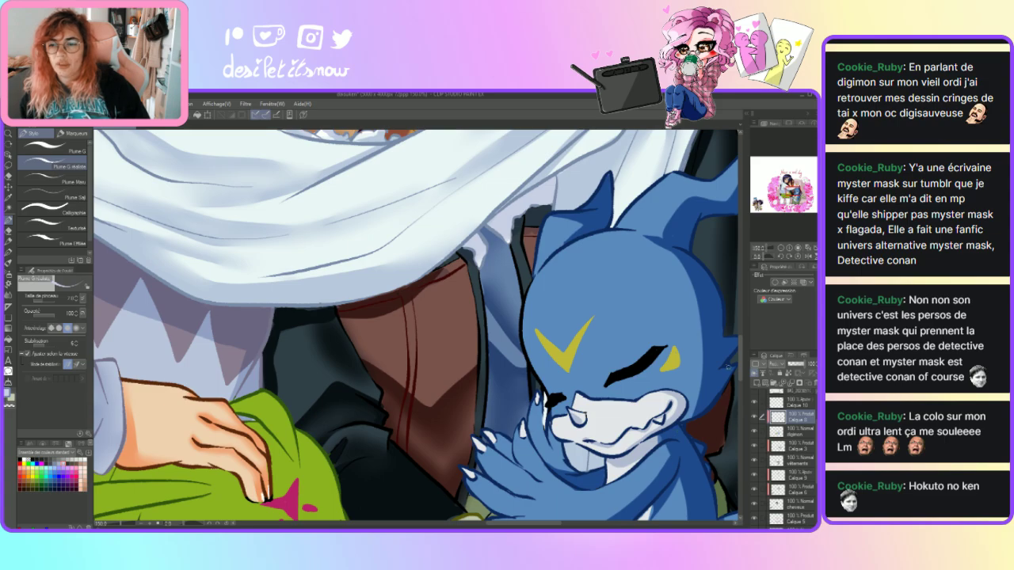
- Shade the blue creature's white belly beside its bent leg in pale lavender with Plume G
left_click_drag(744, 339, 739, 368)
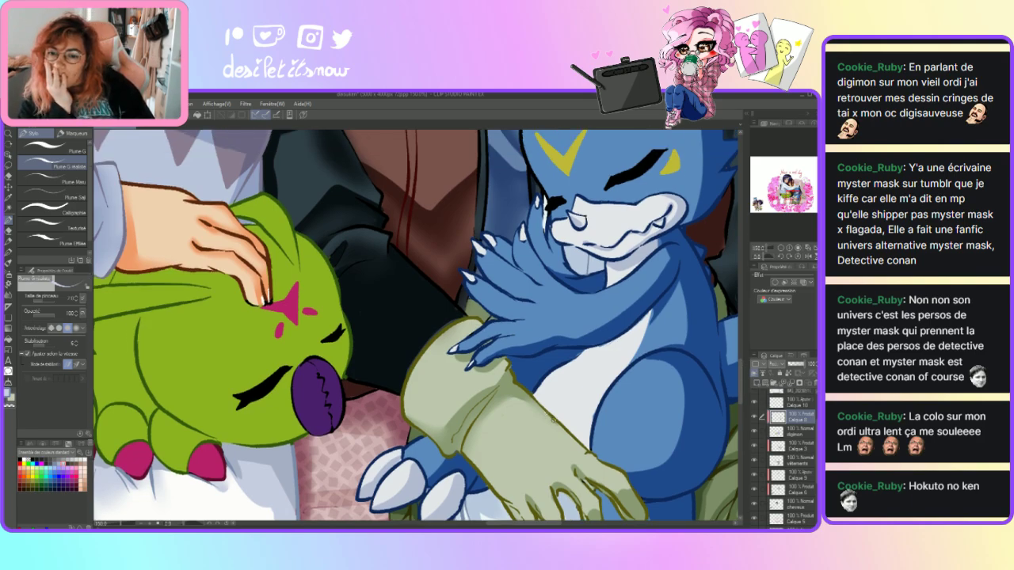
left_click(8, 200)
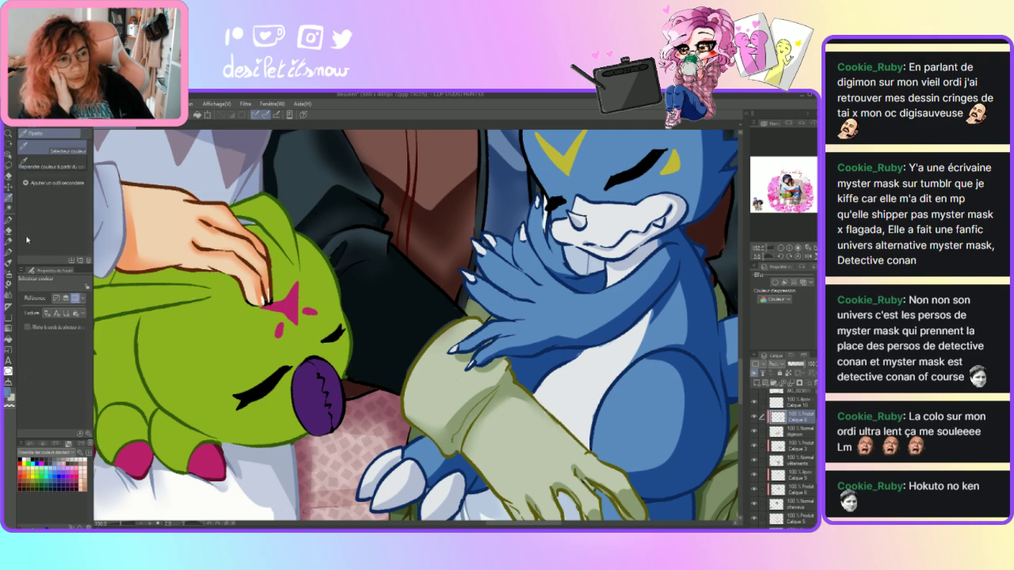
left_click(9, 221)
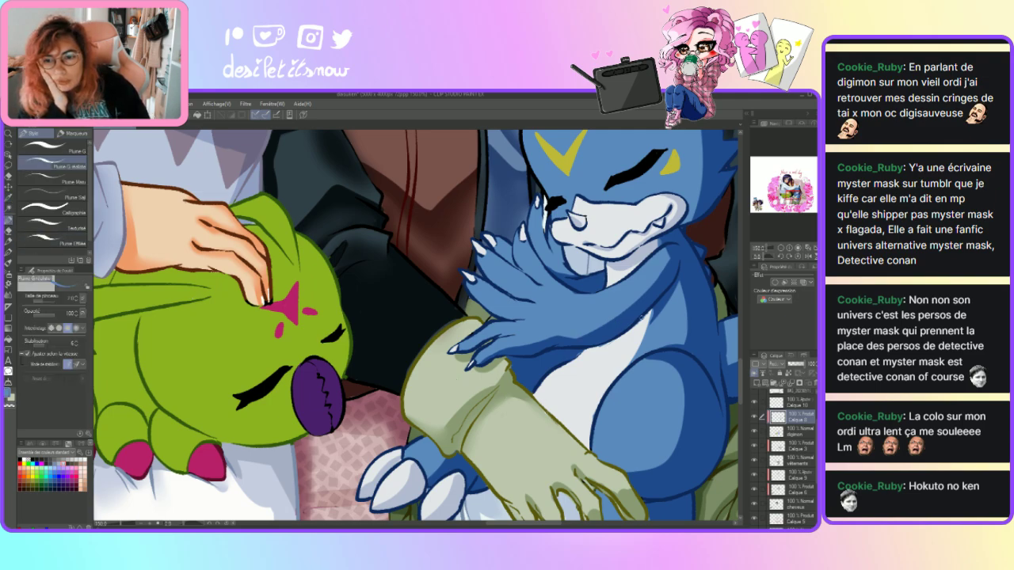
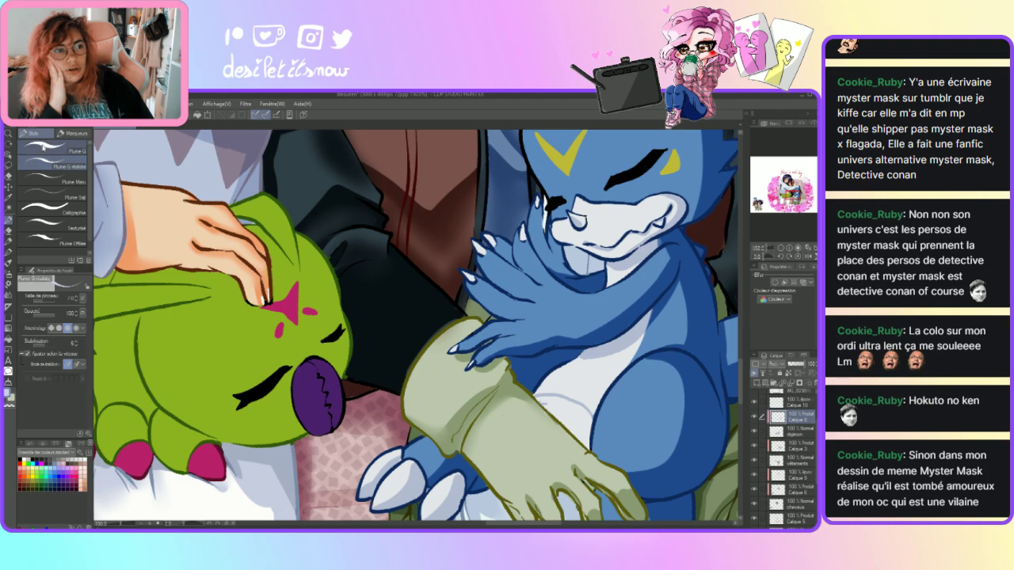
key("p")
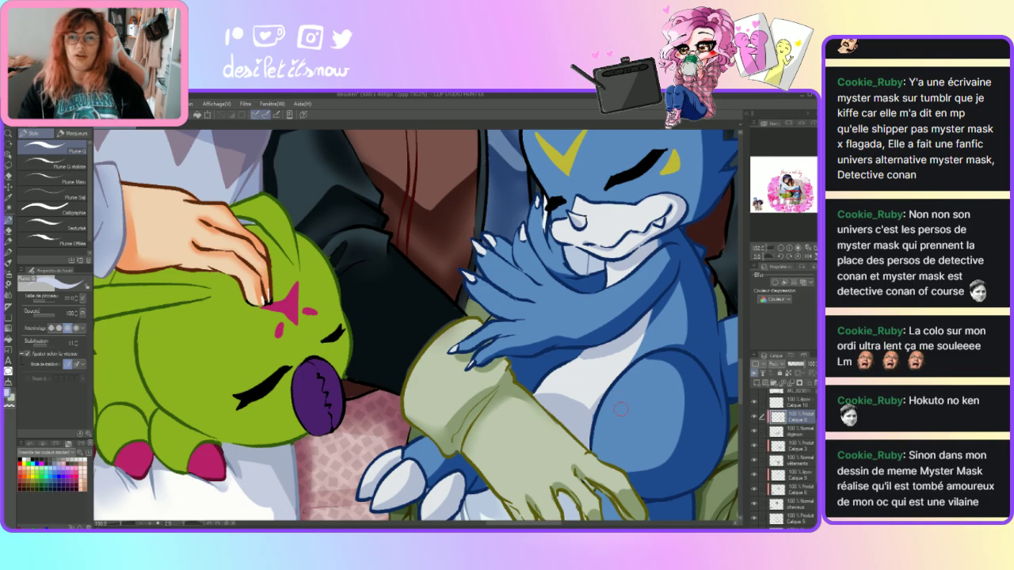
- Shade the white claws on both of the blue creature's feet in pale lavender with the Dur airbrush
left_click_drag(742, 371, 743, 396)
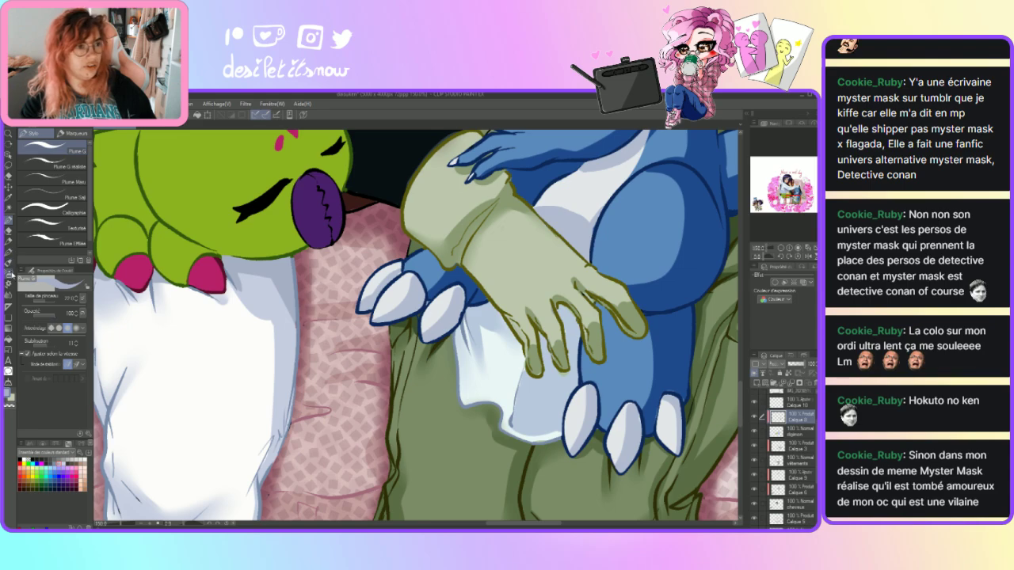
left_click(8, 272)
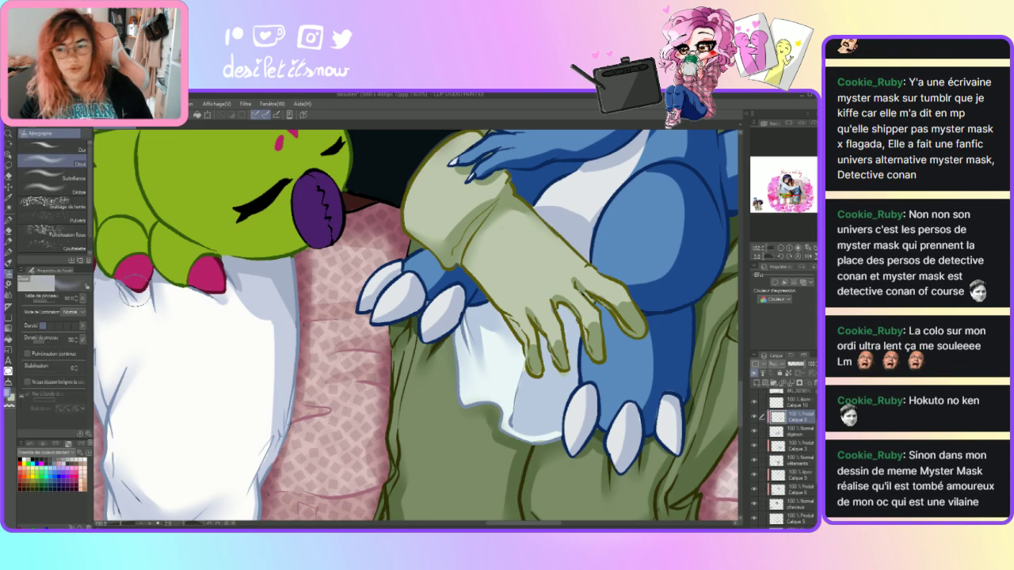
left_click(70, 148)
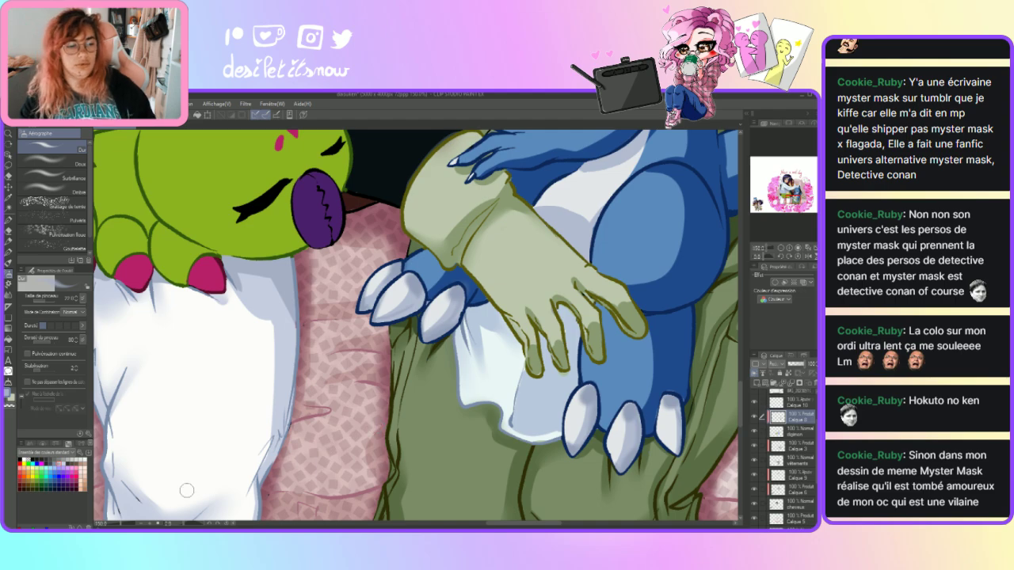
left_click(143, 526)
left_click(142, 526)
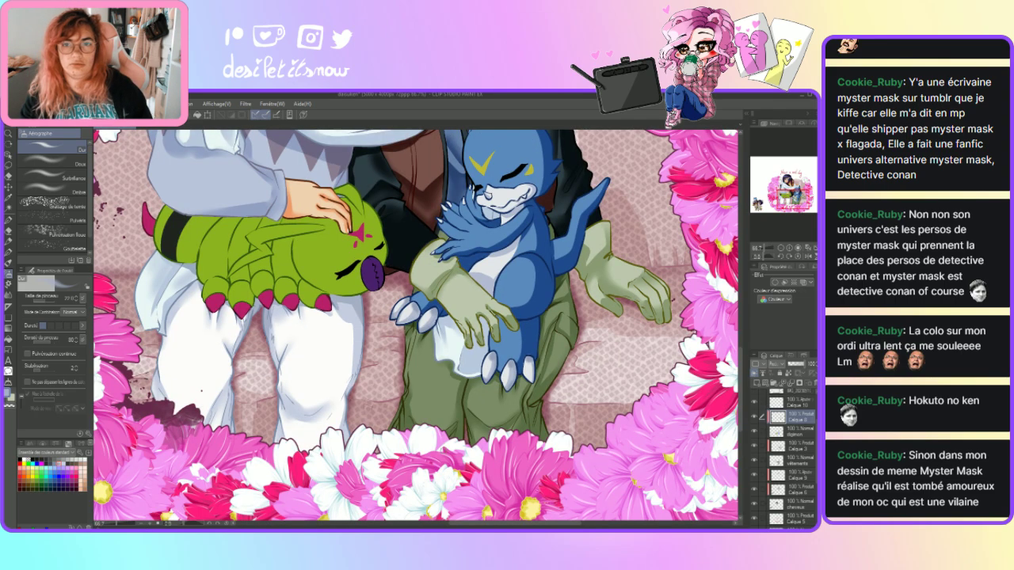
- Sample the creature's blue and add soft shading to its head and ears with the Doux airbrush
scroll(745, 373, "up", 1)
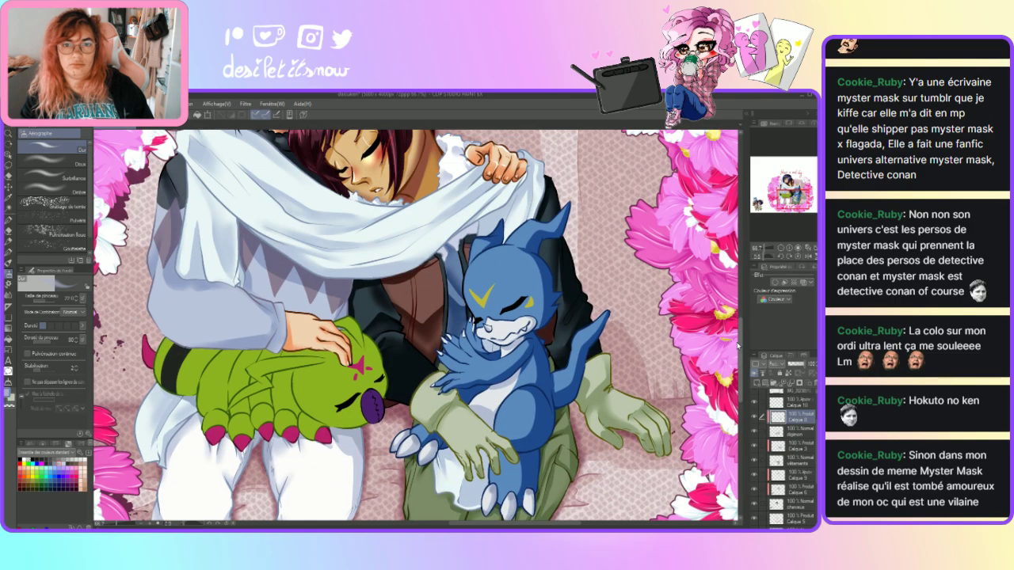
scroll(744, 372, "up", 3)
scroll(735, 333, "down", 3)
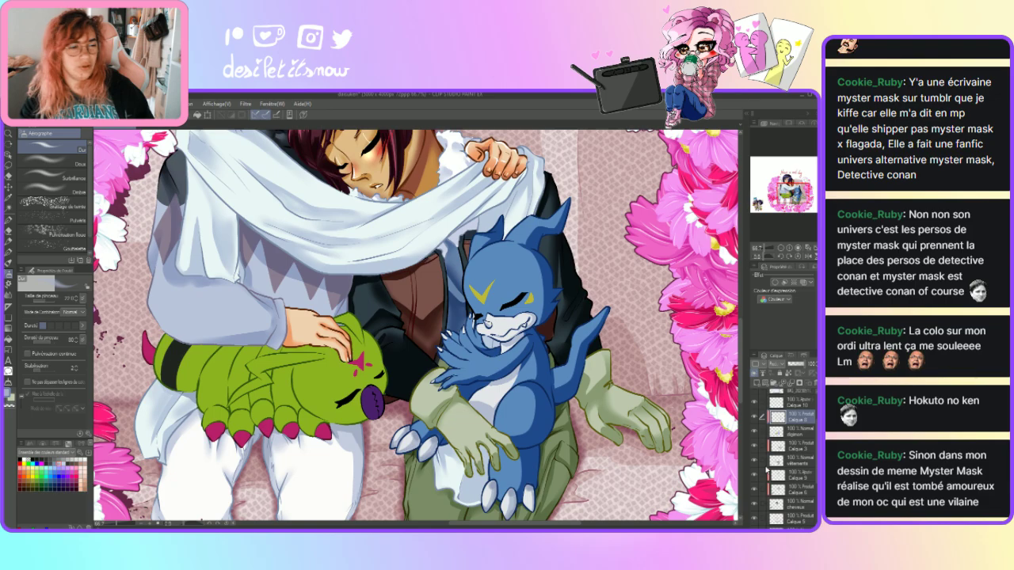
left_click(9, 207)
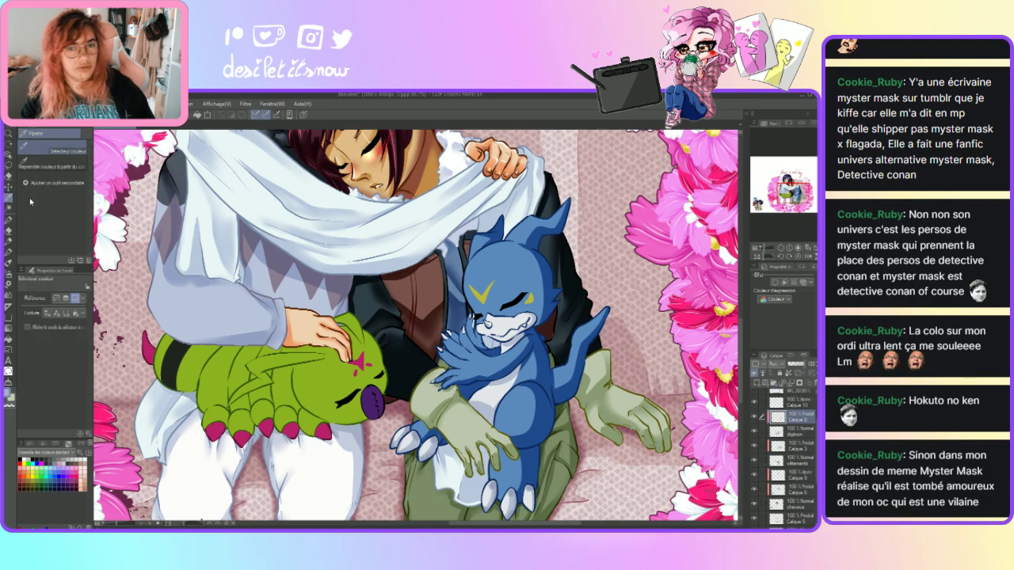
left_click(9, 220)
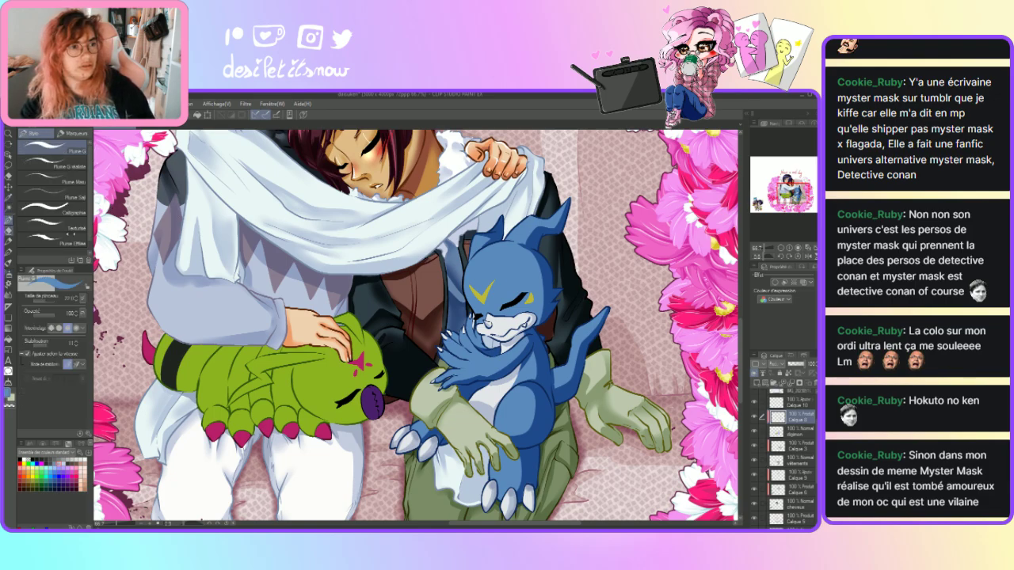
left_click(9, 273)
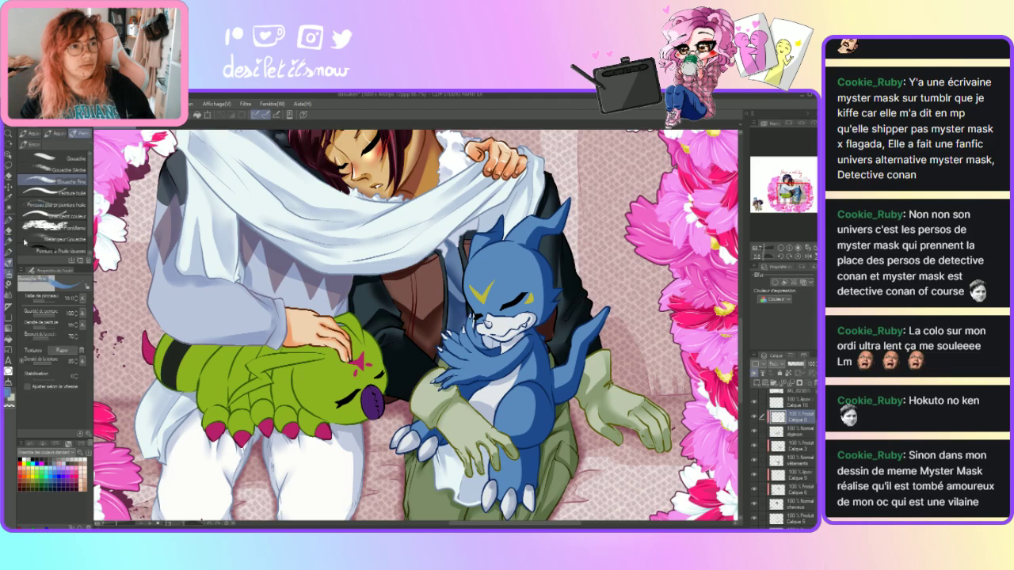
left_click(9, 274)
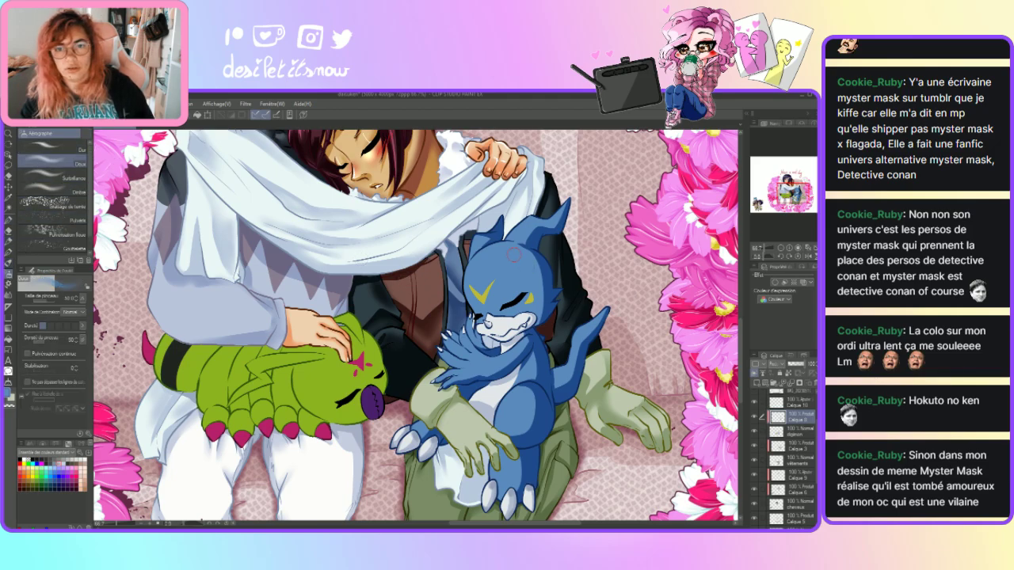
left_click_drag(529, 263, 532, 332)
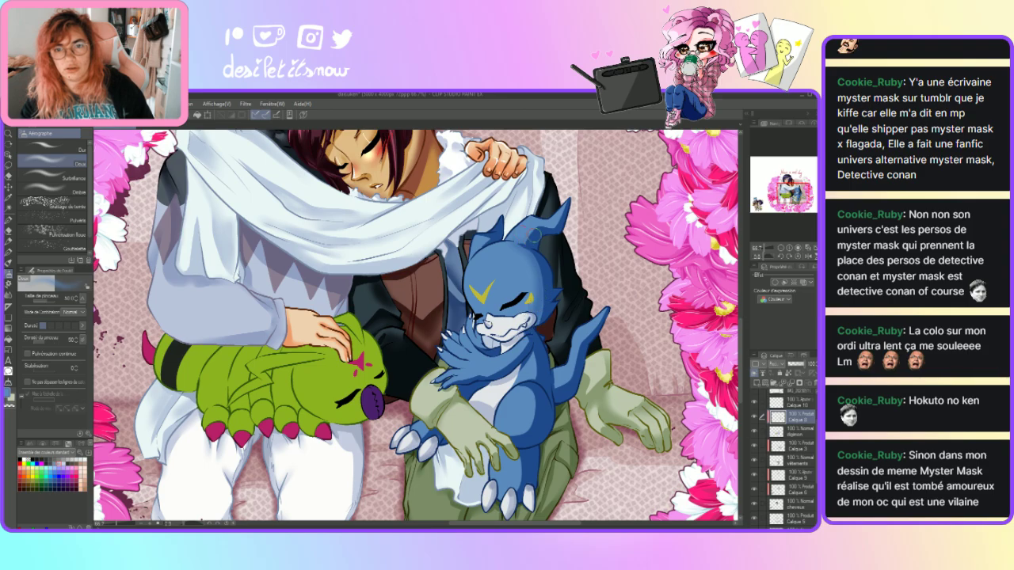
left_click_drag(527, 238, 555, 226)
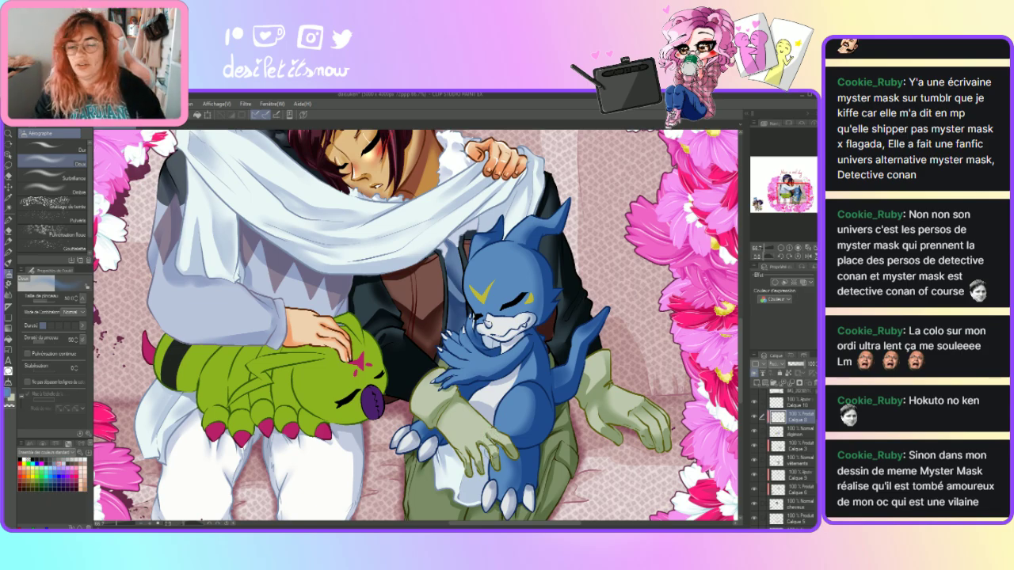
- Sample the caterpillar creature's green, shade its head with Plume G and clean up its purple snout with the Dur eraser
left_click_drag(464, 523, 563, 523)
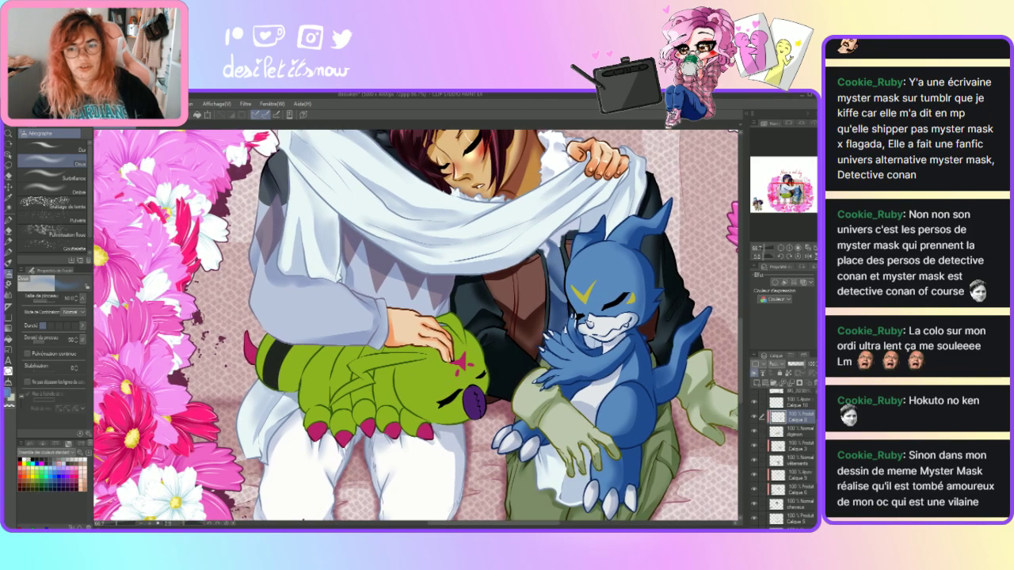
left_click(8, 197)
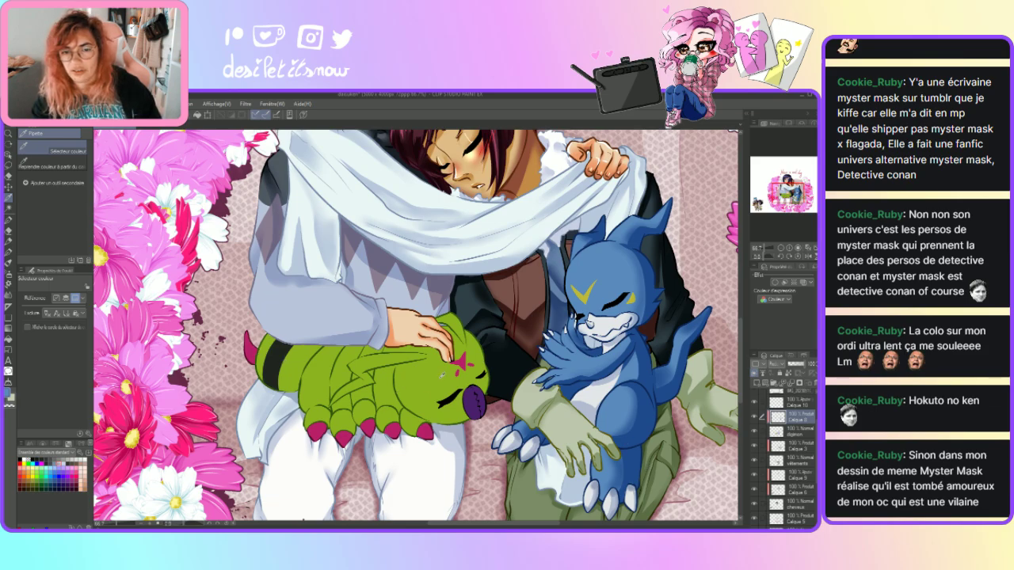
left_click(8, 220)
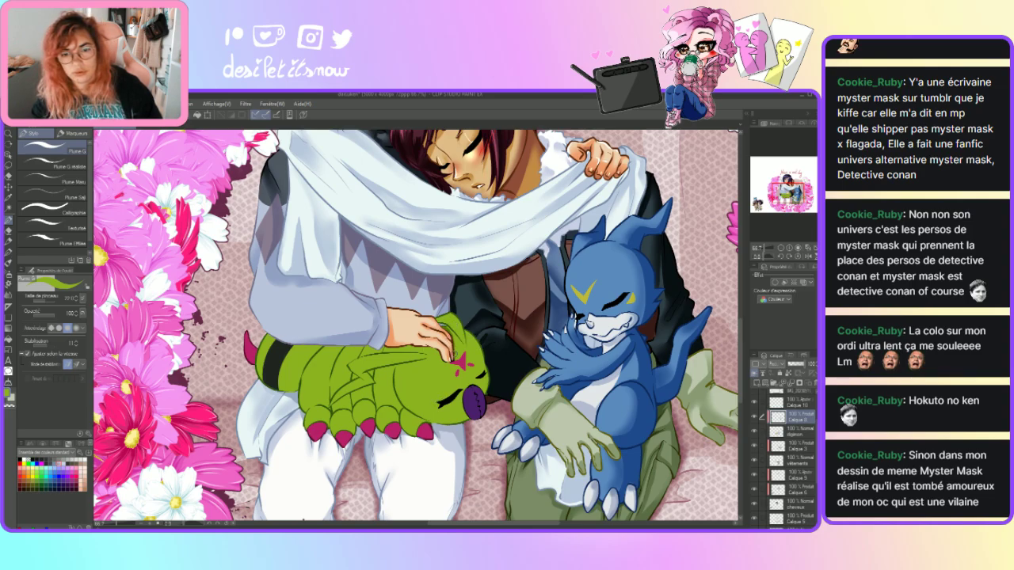
left_click_drag(485, 383, 478, 410)
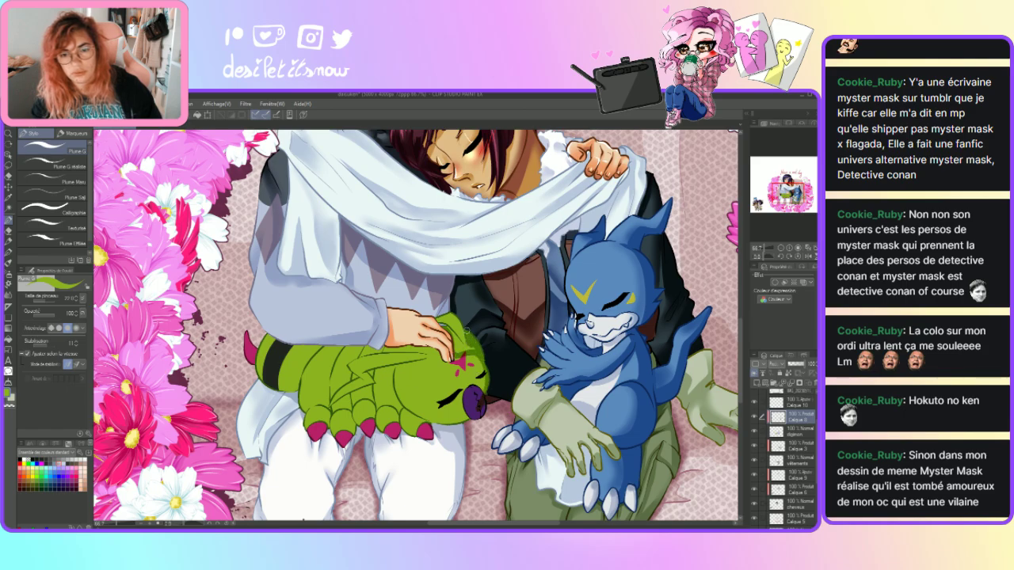
left_click_drag(469, 346, 459, 340)
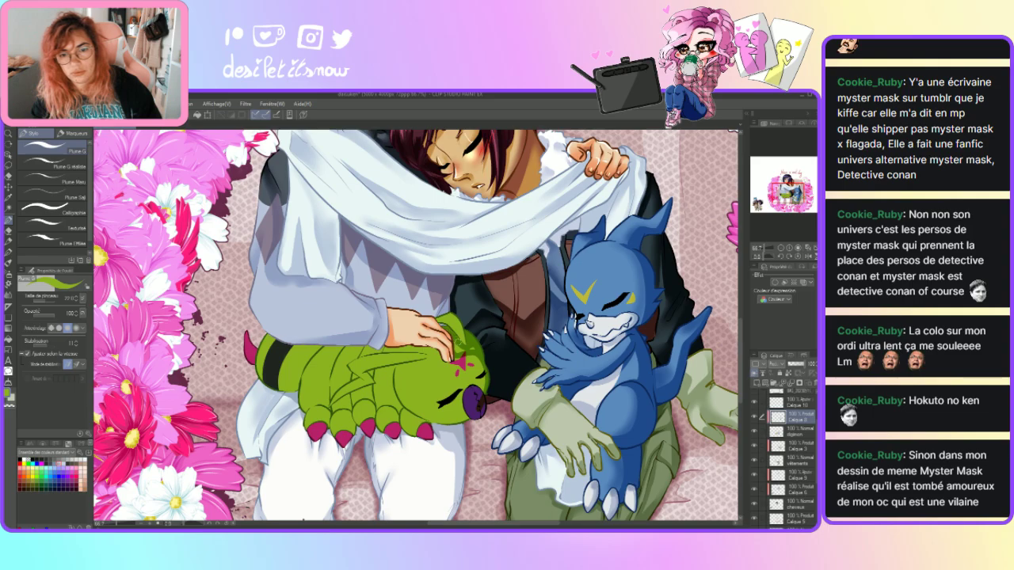
left_click_drag(456, 339, 459, 348)
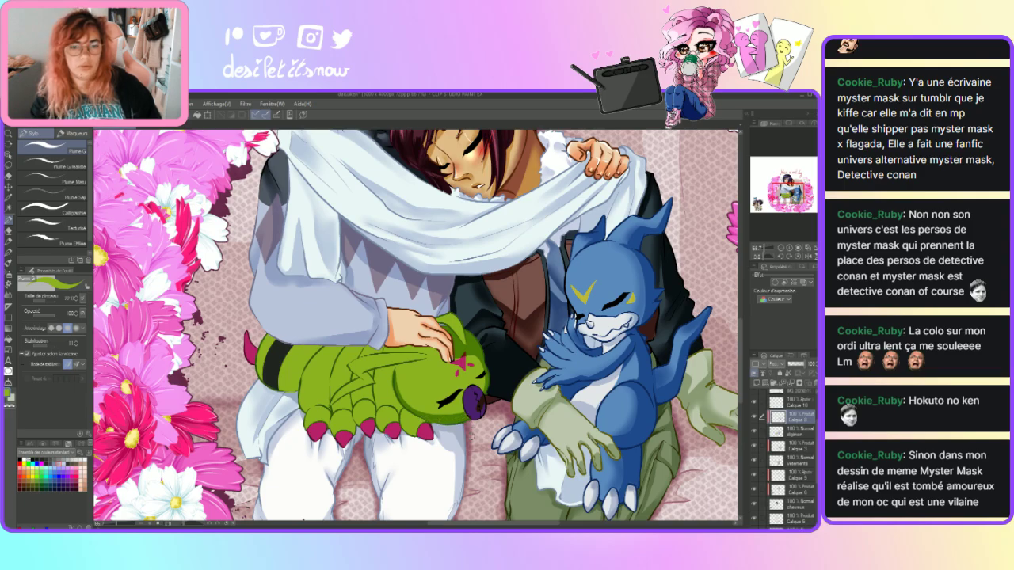
key("e")
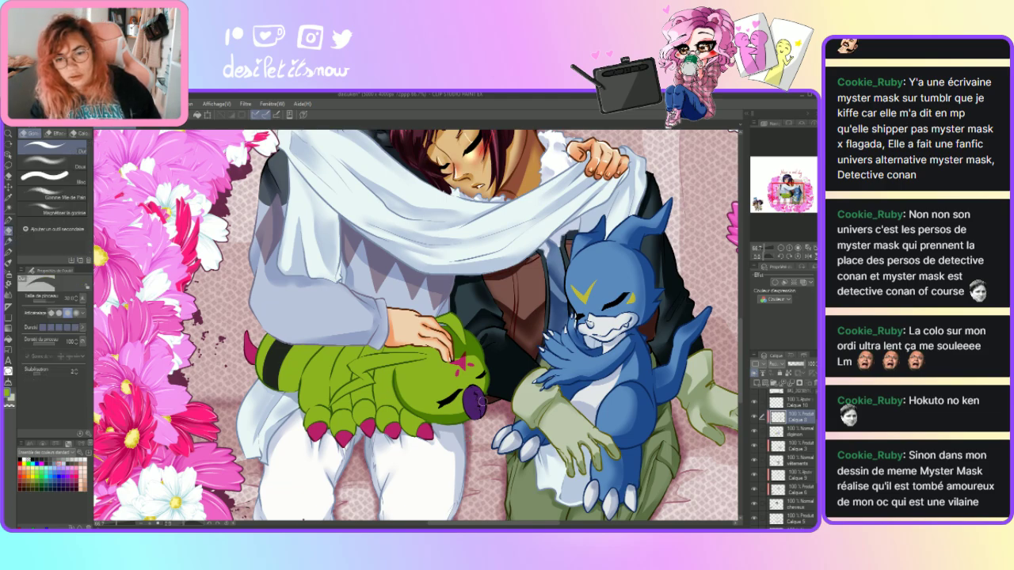
key("p")
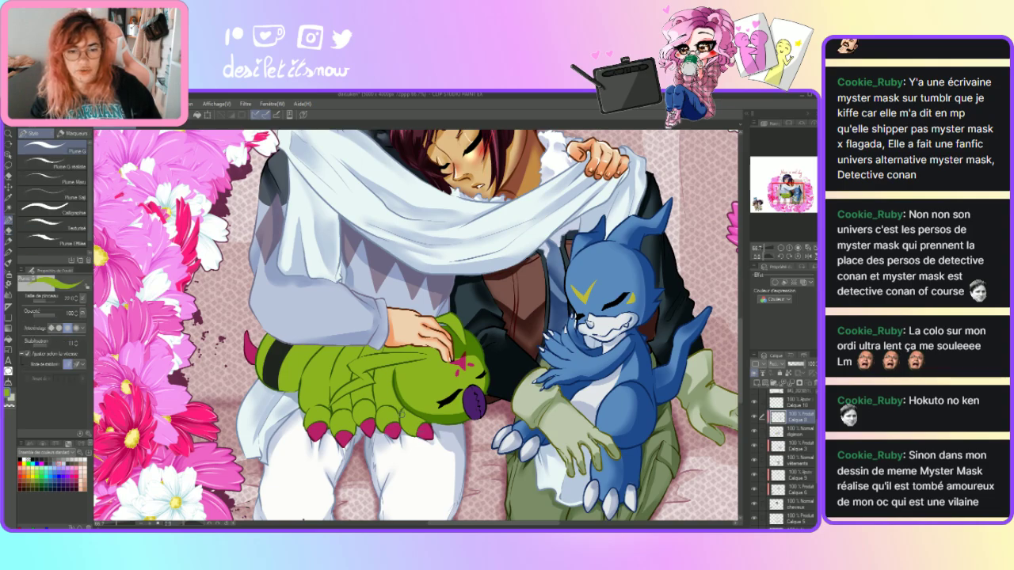
- Paint green Plume G shadows on the caterpillar creature's front legs, pink claws and the body area behind its head
left_click_drag(397, 414, 419, 418)
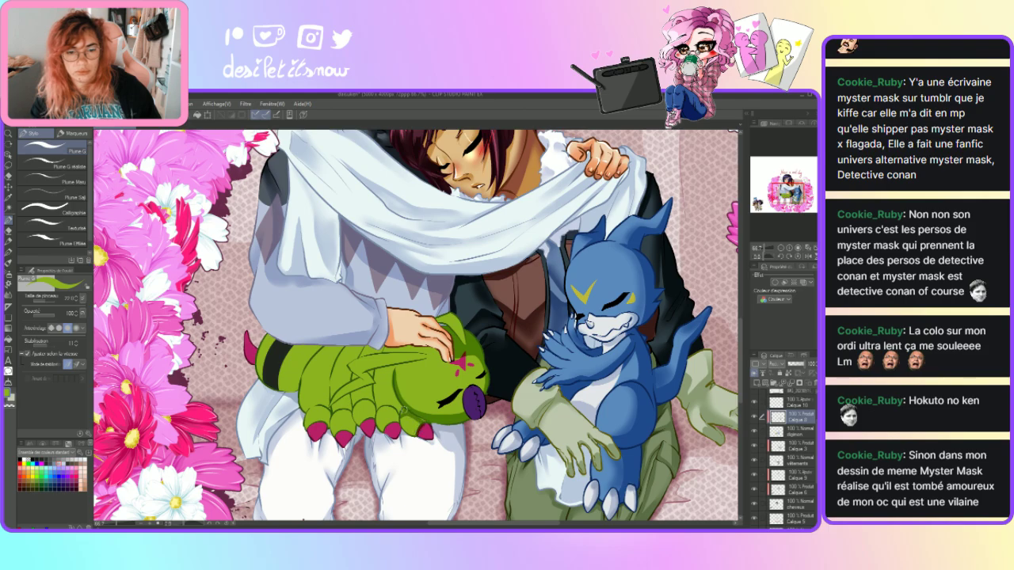
left_click_drag(427, 422, 427, 441)
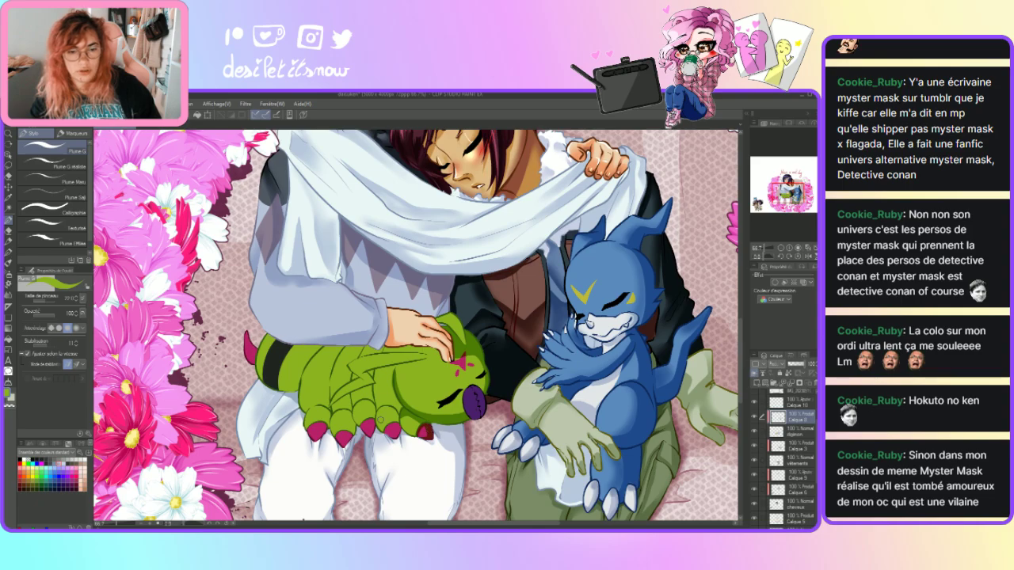
left_click_drag(399, 426, 386, 407)
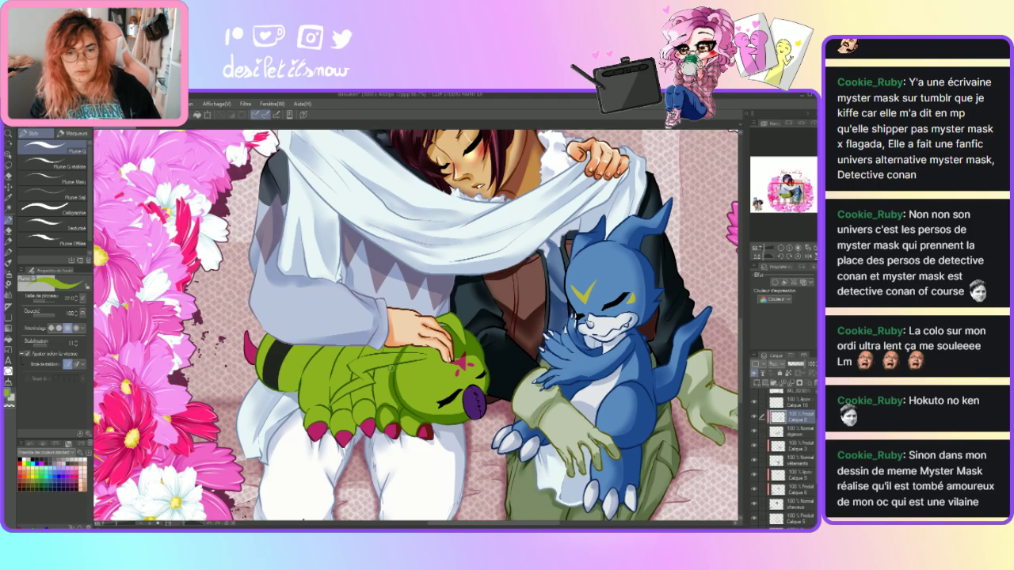
mouse_move(389, 349)
left_mouse_down()
mouse_move(381, 388)
mouse_move(398, 413)
left_mouse_up()
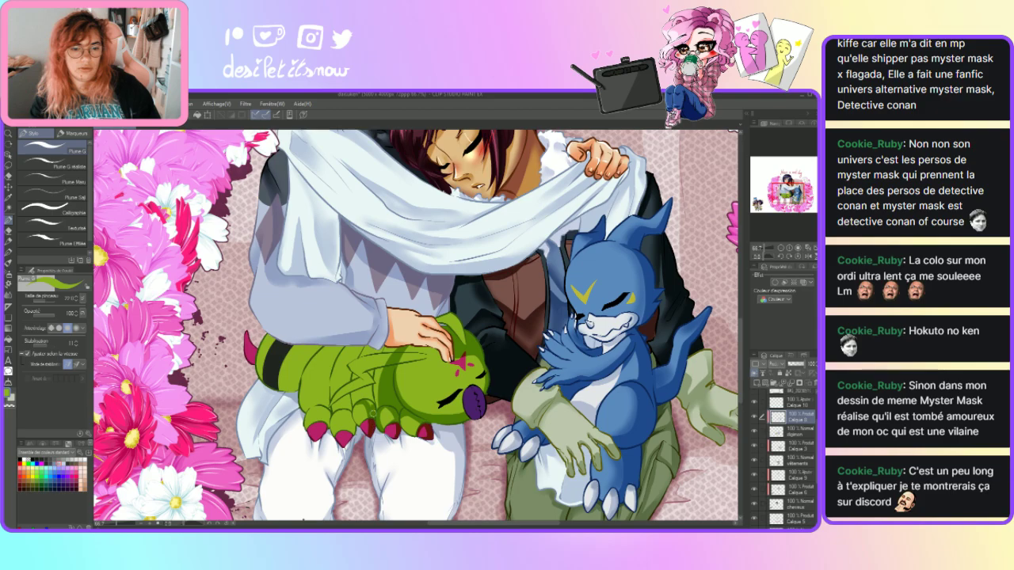
- Paint green Plume G shadows on the caterpillar creature's middle body segments and legs, undoing a stray stroke
left_click_drag(368, 388, 380, 344)
left_click_drag(370, 383, 385, 346)
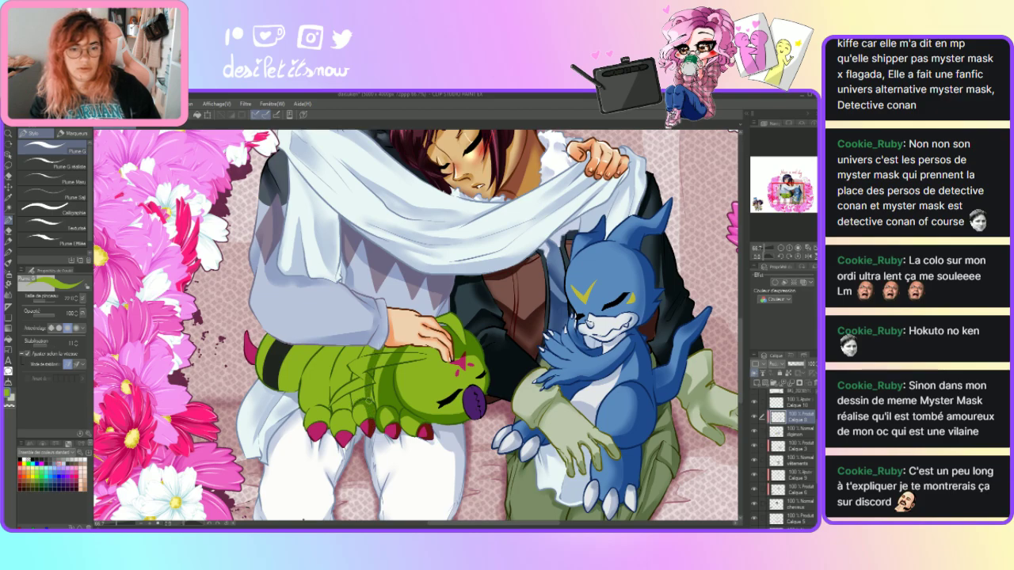
left_click_drag(375, 360, 400, 329)
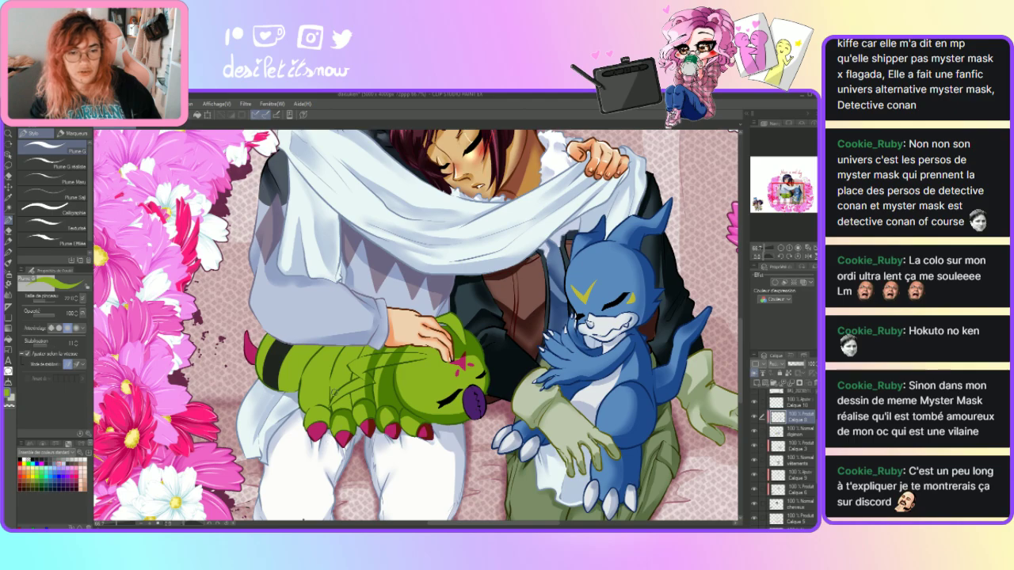
mouse_move(357, 420)
left_mouse_down()
mouse_move(345, 384)
mouse_move(369, 347)
left_mouse_up()
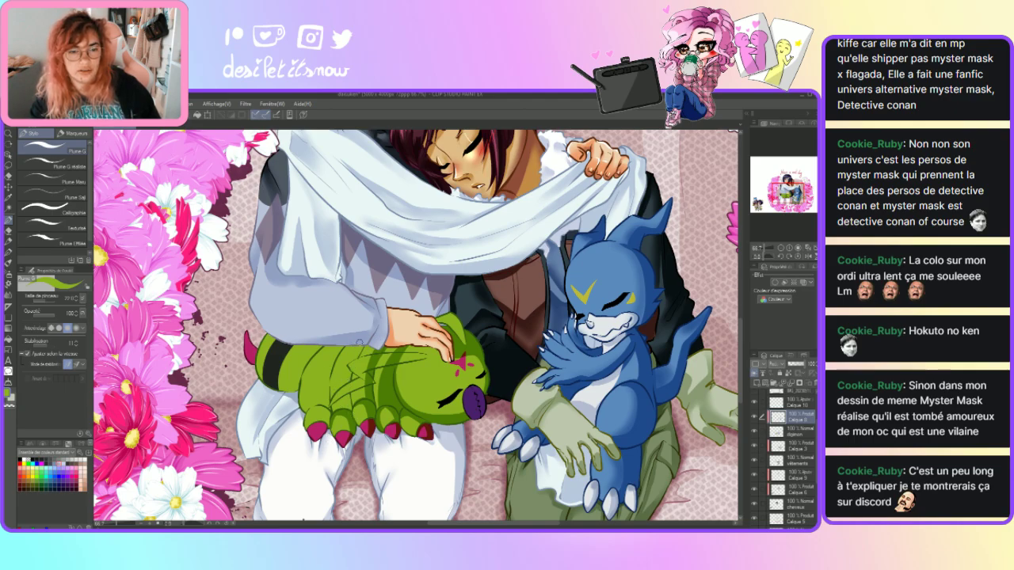
key("ctrl+z")
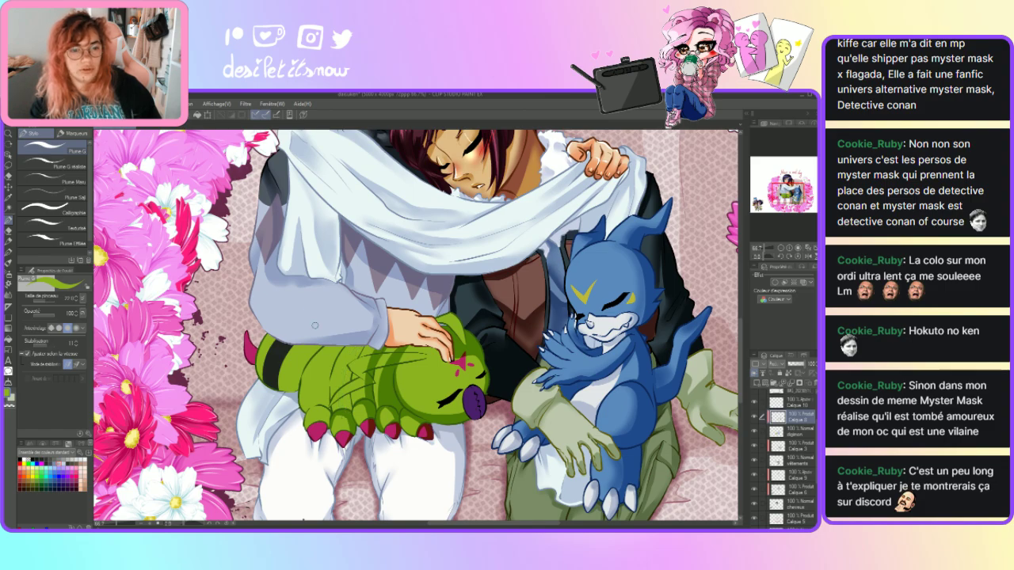
mouse_move(345, 409)
left_mouse_down()
mouse_move(348, 342)
mouse_move(356, 344)
mouse_move(346, 399)
left_mouse_up()
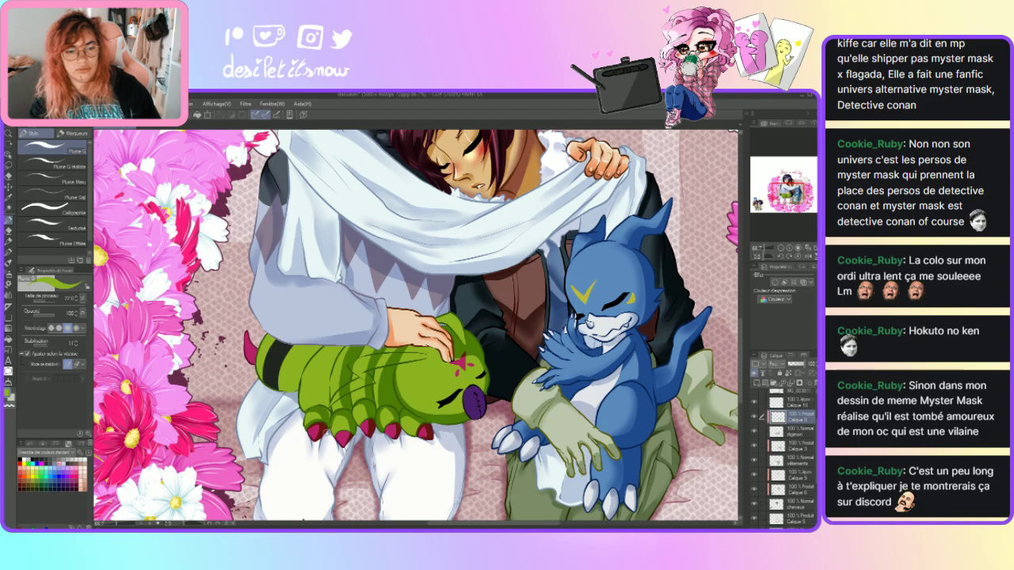
- Shade the caterpillar creature's rear segments up to the black band with Plume G and trim the shadows with the Dur eraser
mouse_move(329, 414)
left_mouse_down()
mouse_move(325, 379)
mouse_move(349, 342)
left_mouse_up()
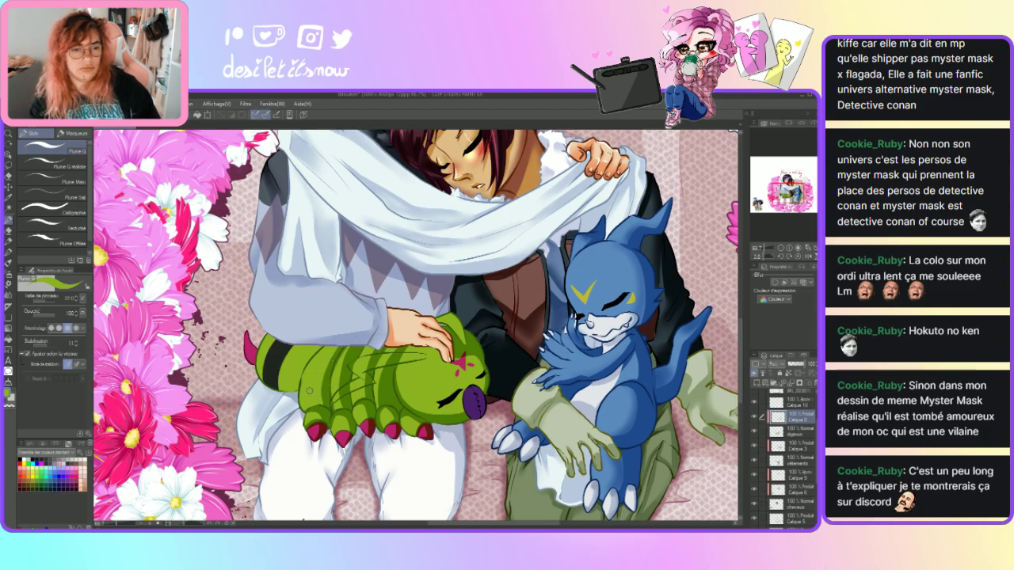
left_click_drag(282, 340, 341, 354)
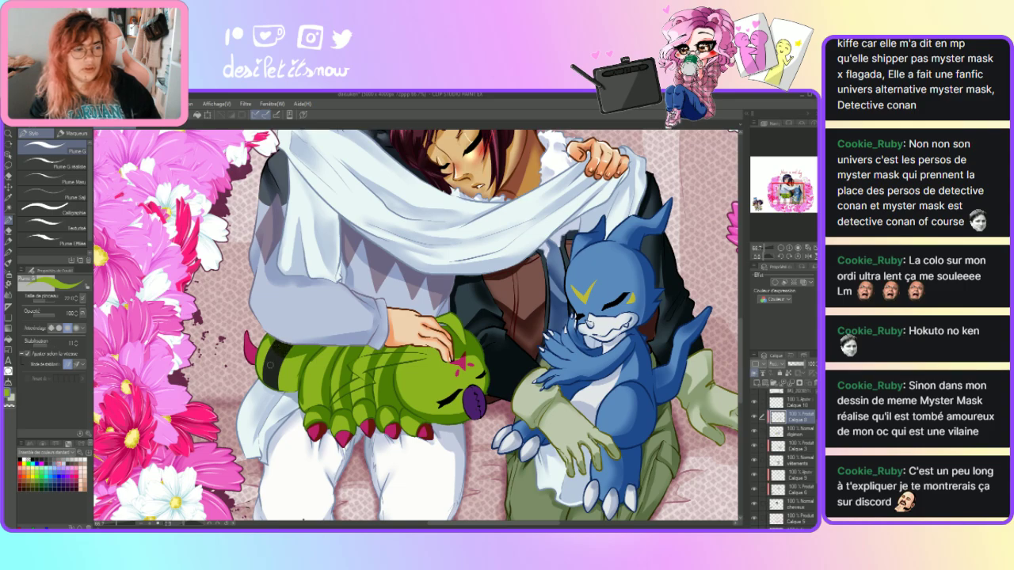
left_click(8, 229)
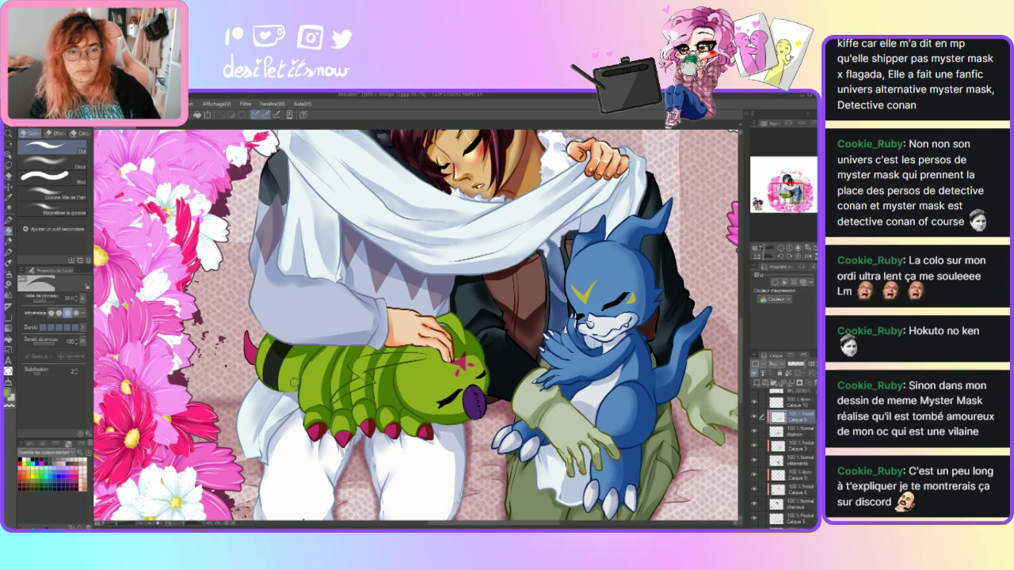
key("p")
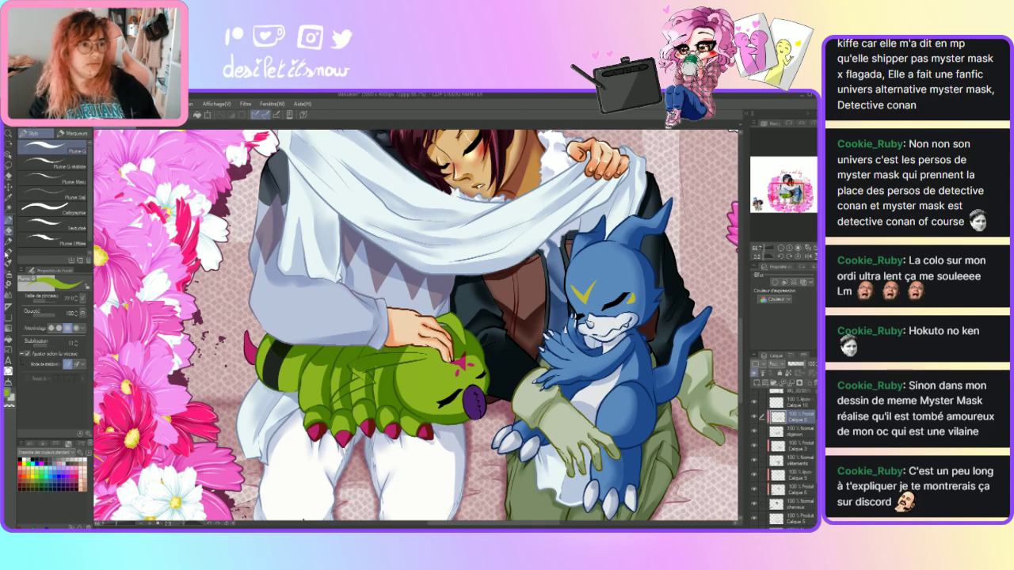
left_click(9, 231)
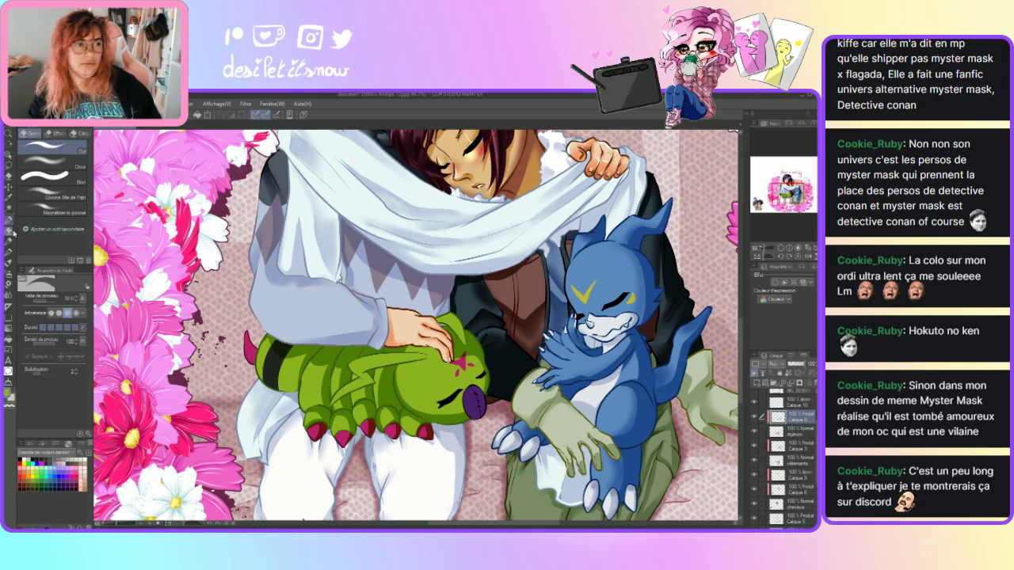
key("p")
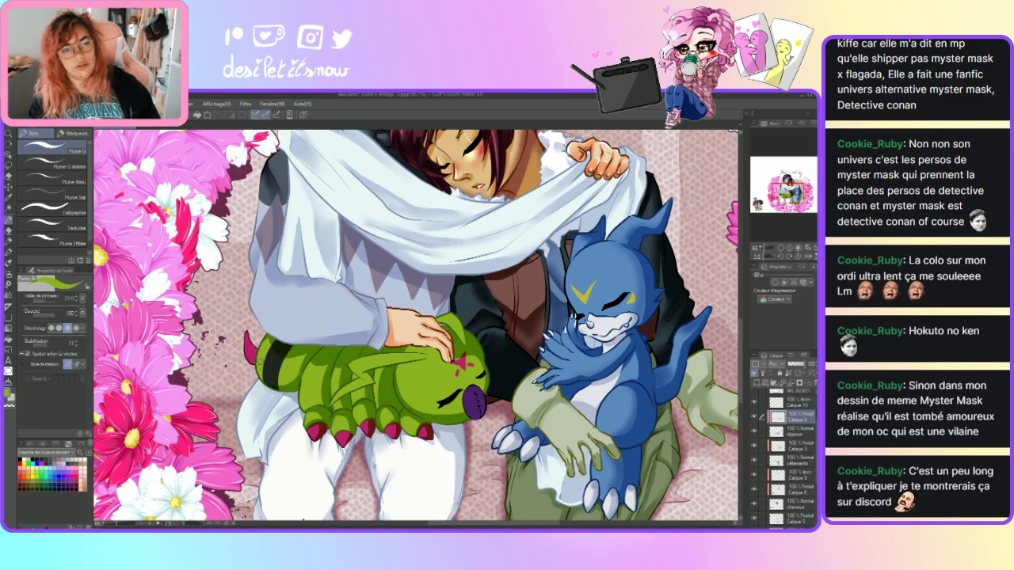
- Add a Plume G shadow to the caterpillar creature's pink tail and clean up its edge with the Dur eraser
left_click_drag(246, 336, 253, 366)
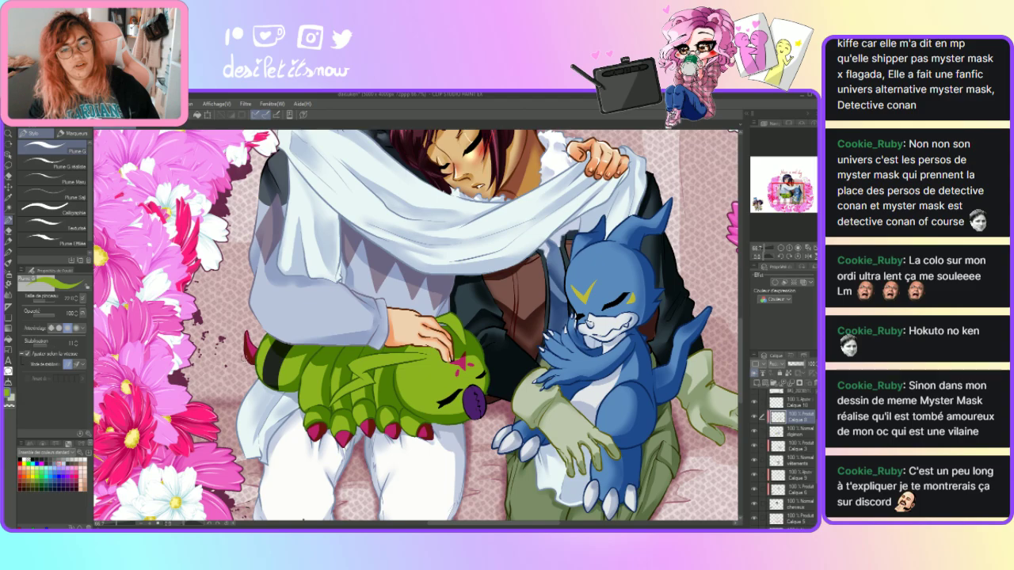
key("e")
left_click_drag(252, 355, 256, 368)
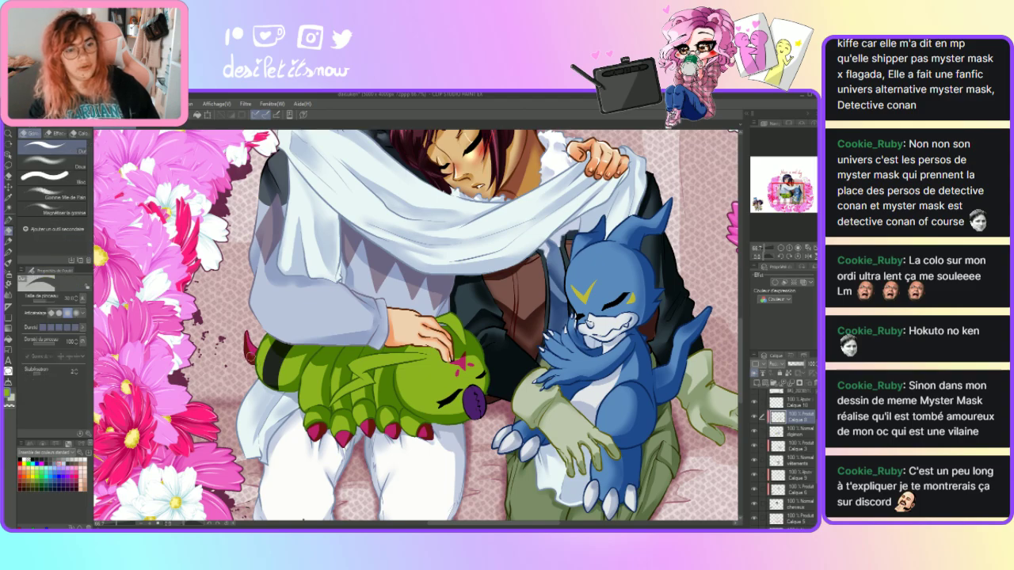
key("p")
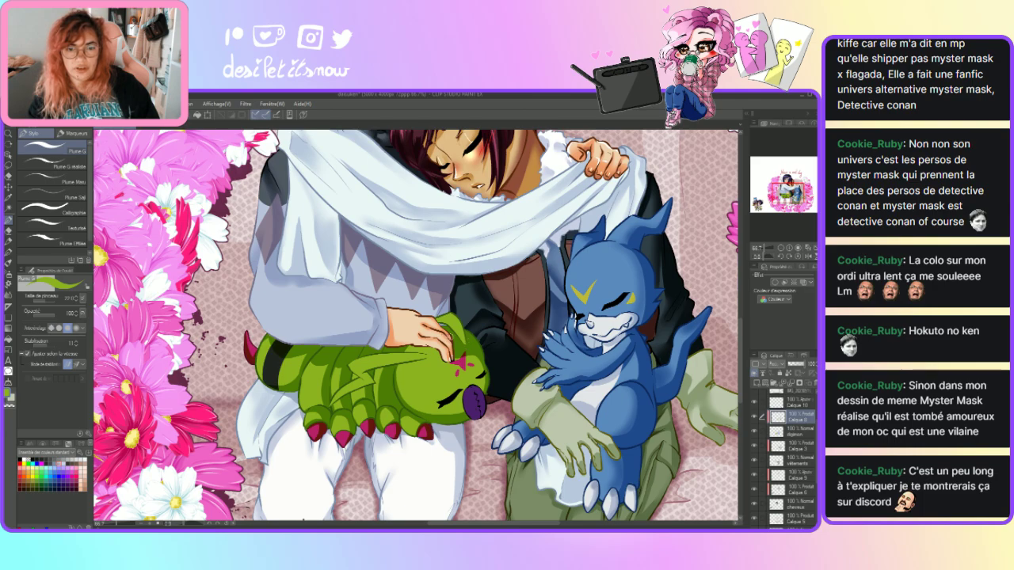
- Add soft green shading to the caterpillar creature's head and upper body with the Doux airbrush, then refine the shadows with Plume G and the Dur eraser
key("b")
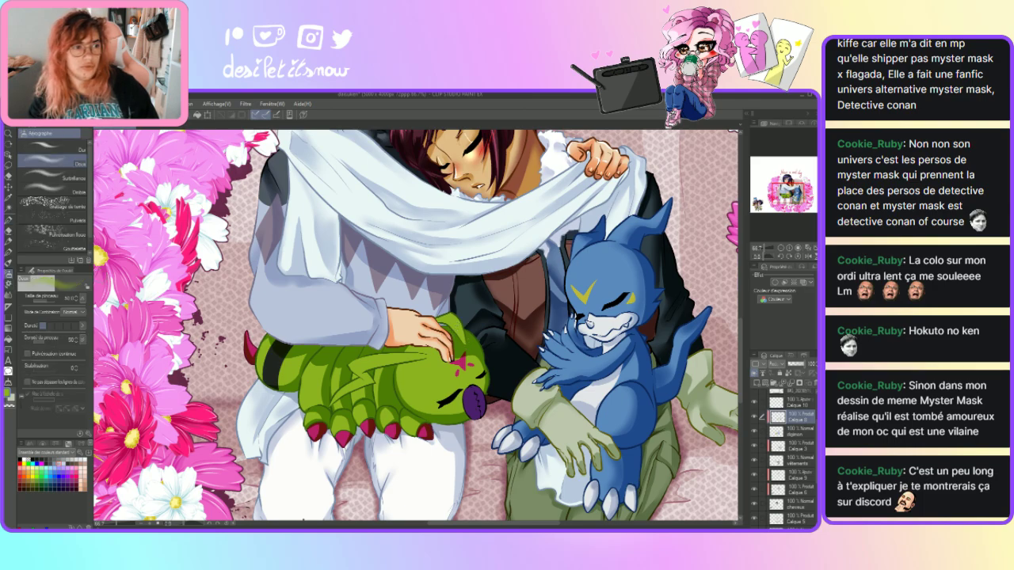
left_click_drag(459, 336, 455, 321)
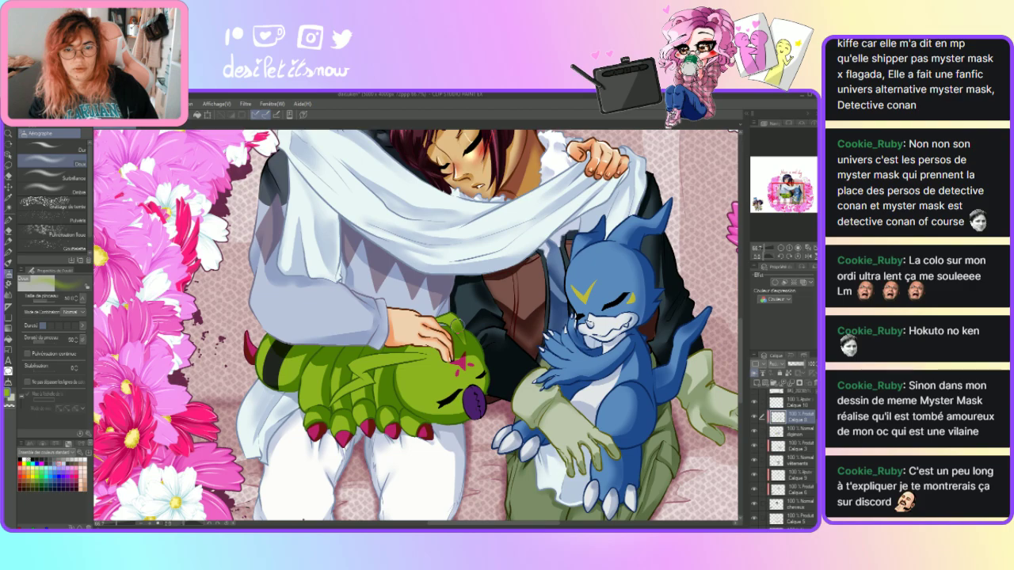
mouse_move(377, 361)
left_mouse_down()
mouse_move(420, 355)
mouse_move(408, 353)
left_mouse_up()
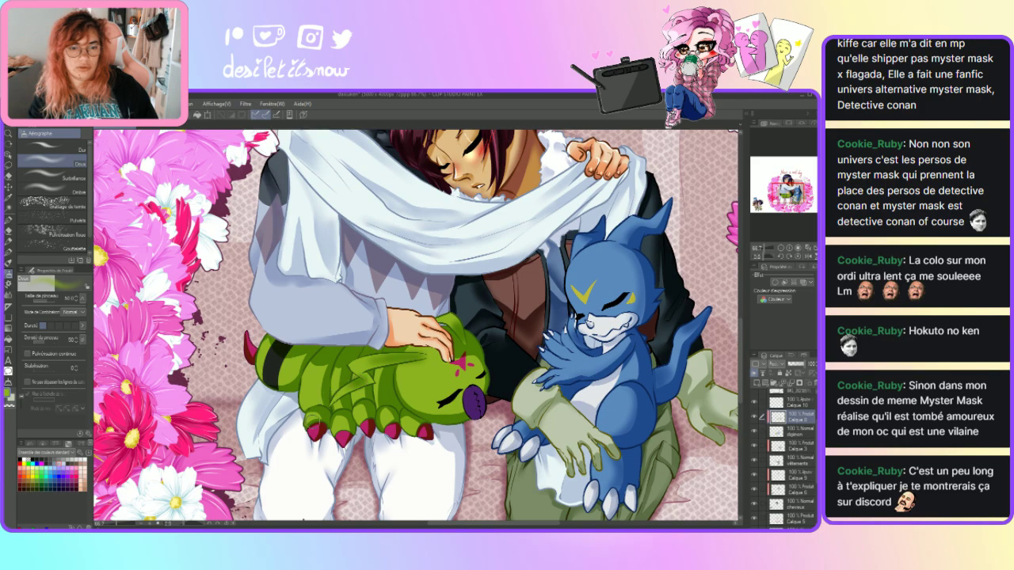
left_click(9, 222)
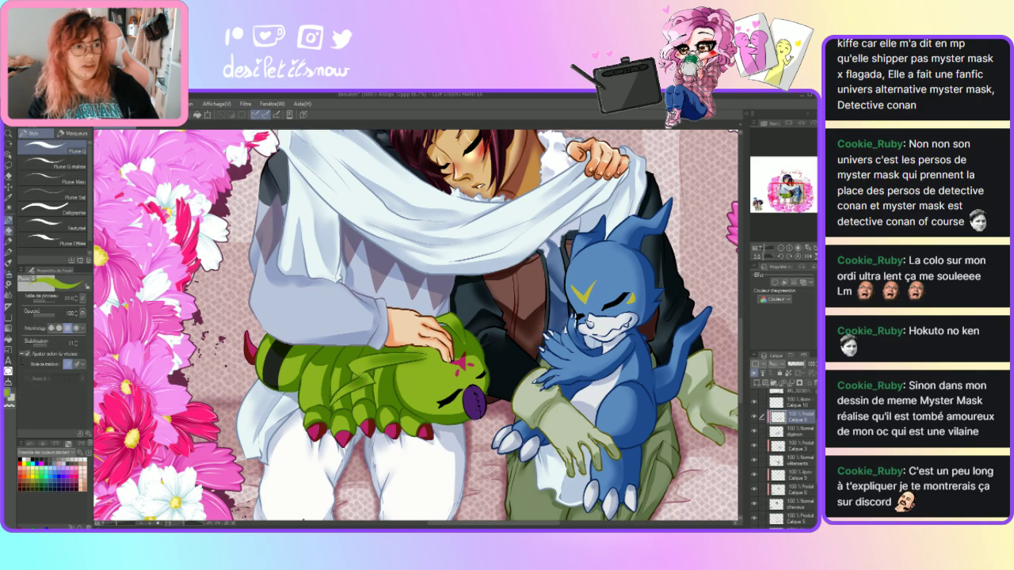
left_click(9, 231)
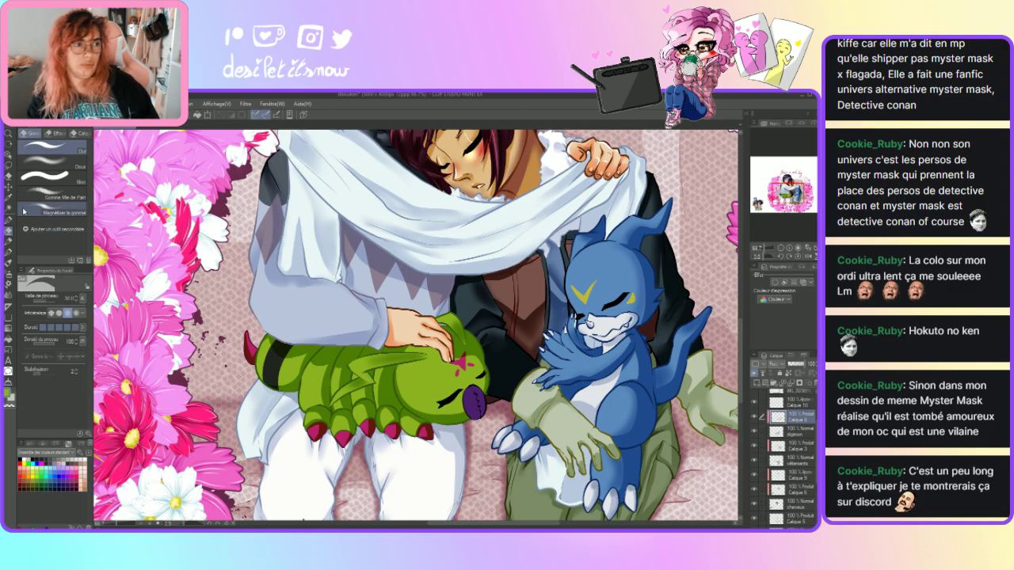
- Sample the caterpillar creature's purple snout color, shade the snout with Plume G and soften the shadow with the Flou blending tool
key("i")
left_click(467, 404)
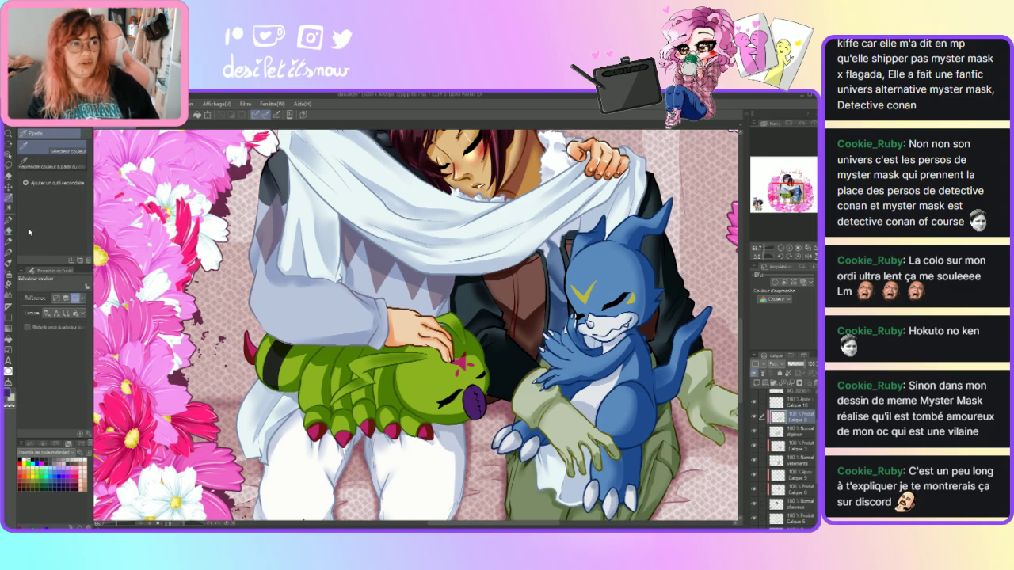
key("p")
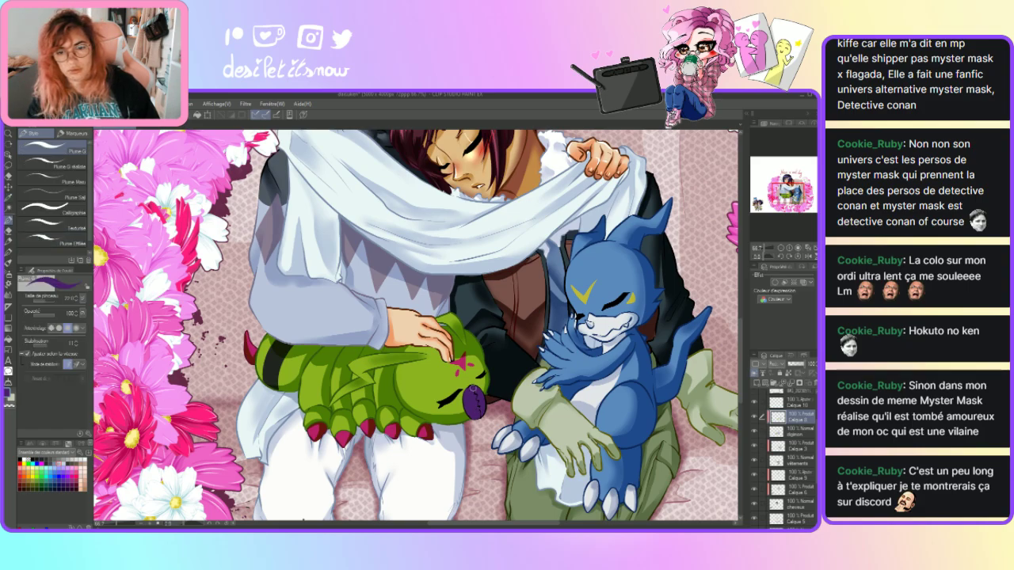
left_click_drag(485, 394, 476, 419)
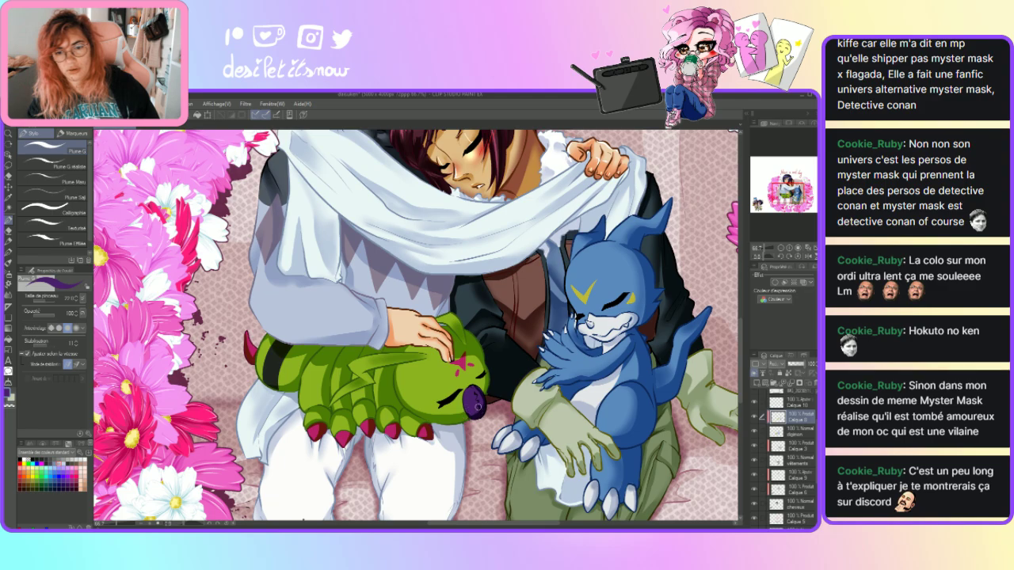
key("j")
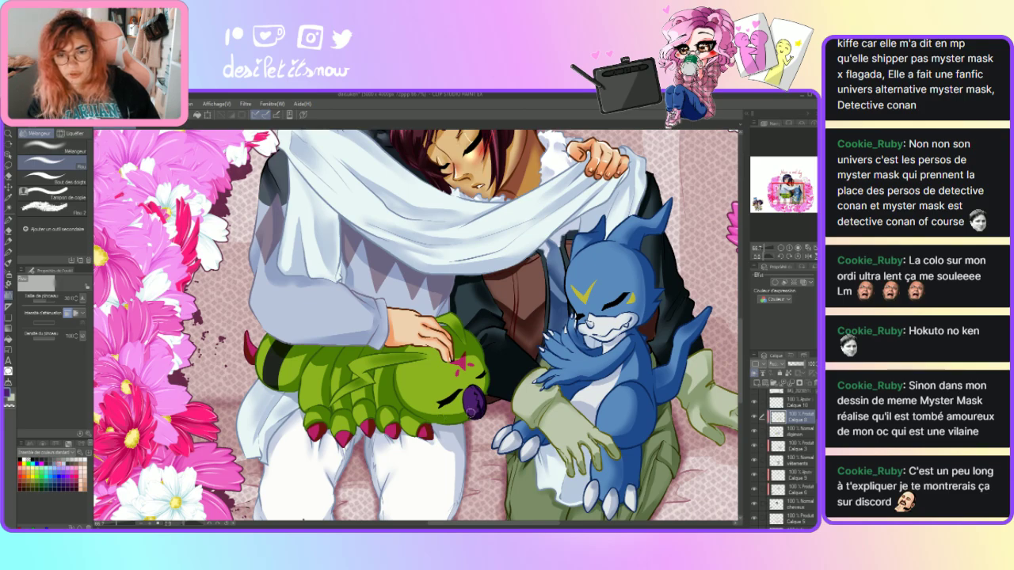
left_click_drag(469, 411, 490, 420)
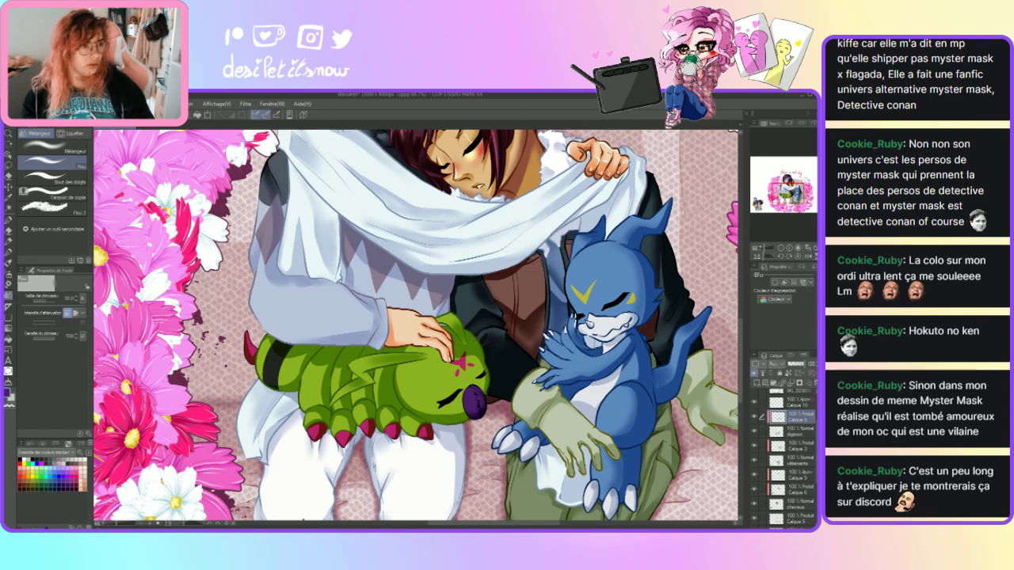
- Sample the caterpillar creature's green and add soft shading to its head with the Doux airbrush
key("i")
left_click(426, 367)
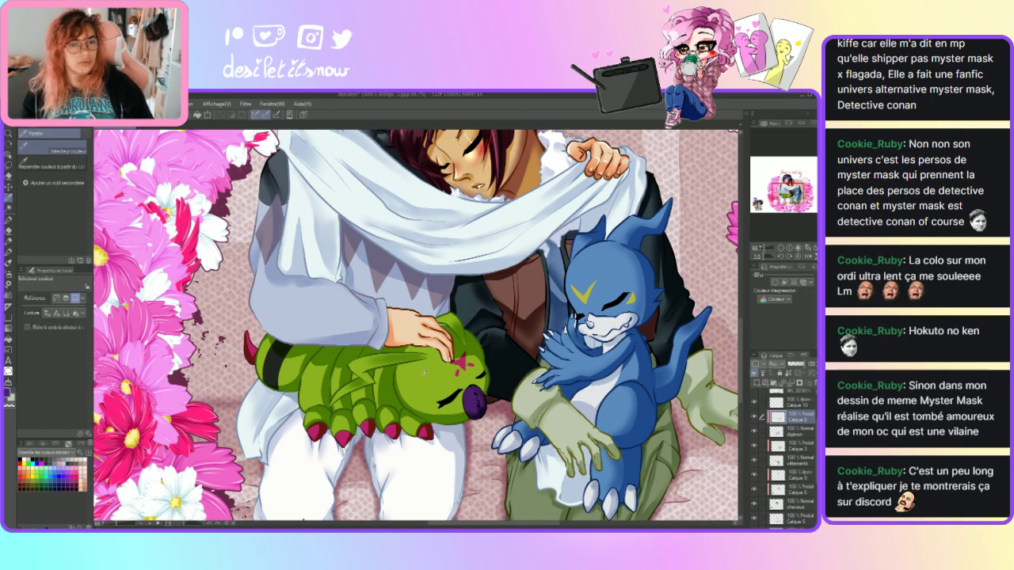
left_click(8, 276)
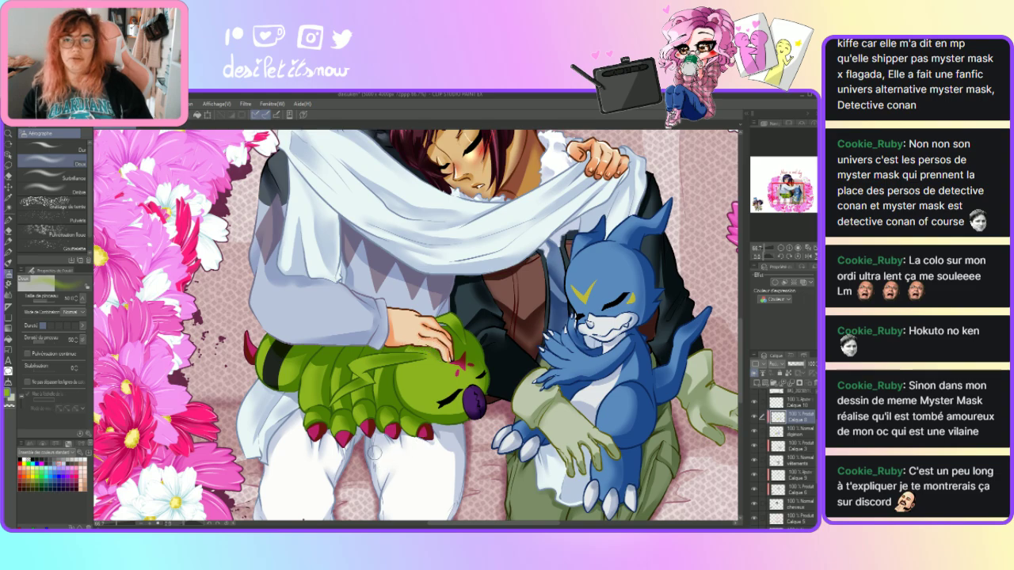
- Hide the Papier layer to give the whole illustration a transparent background
left_click(146, 525)
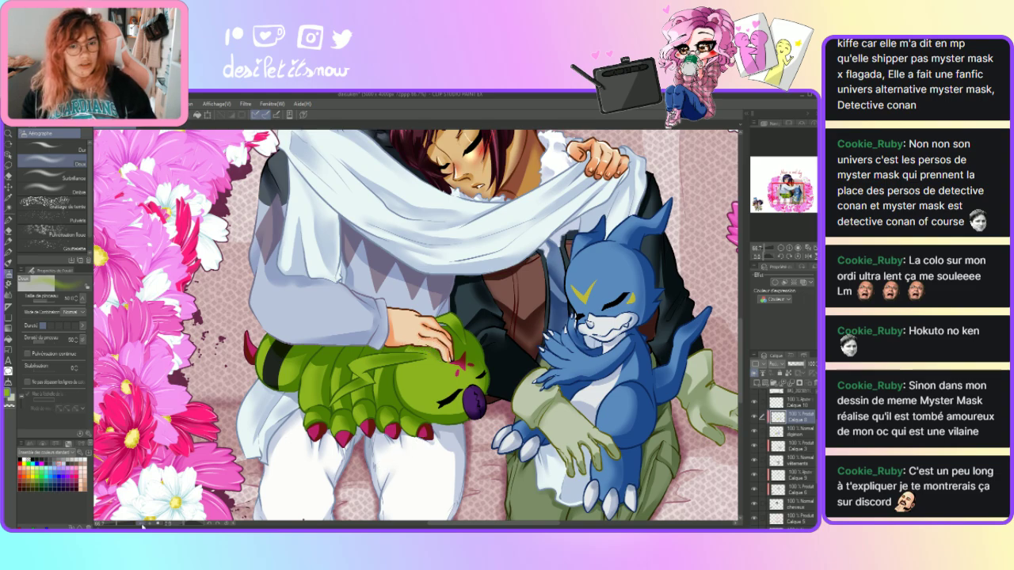
left_click(144, 525)
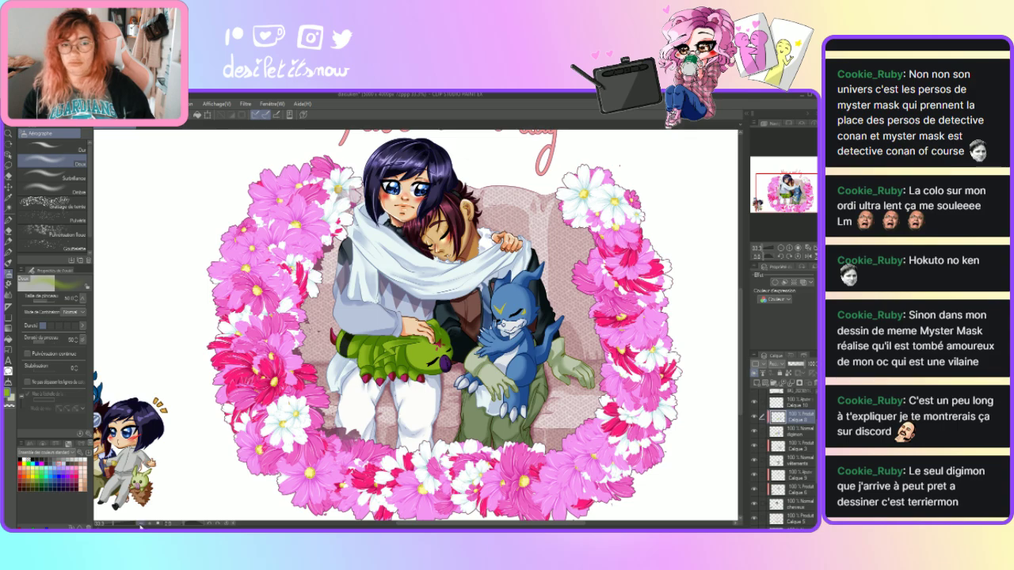
left_click(141, 525)
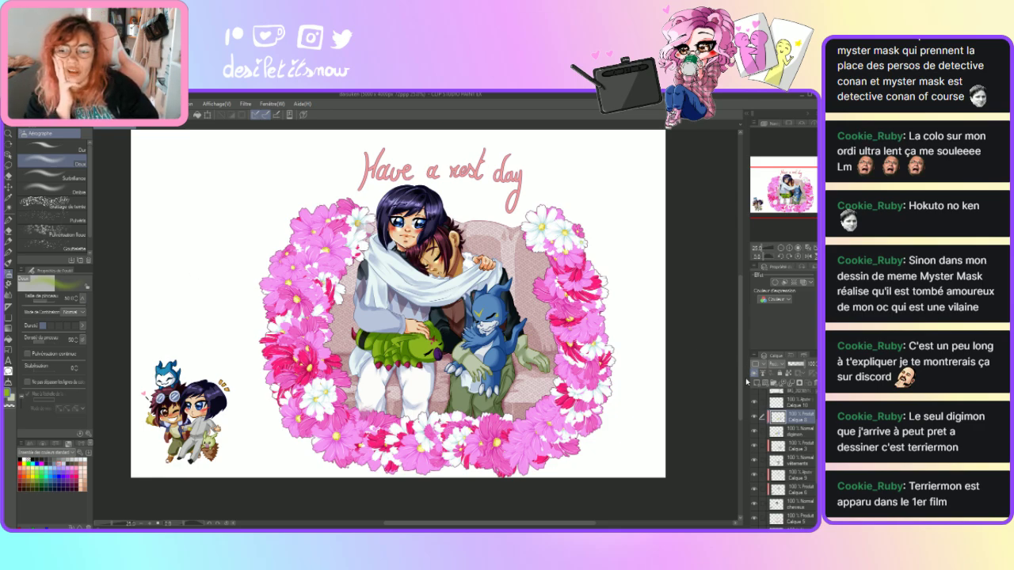
scroll(811, 498, "down", 3)
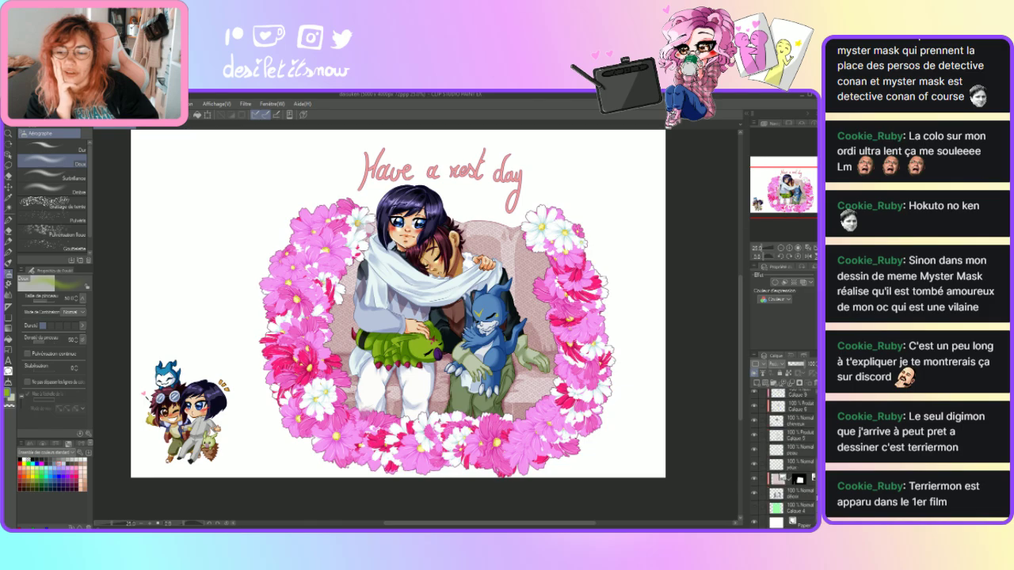
left_click(754, 524)
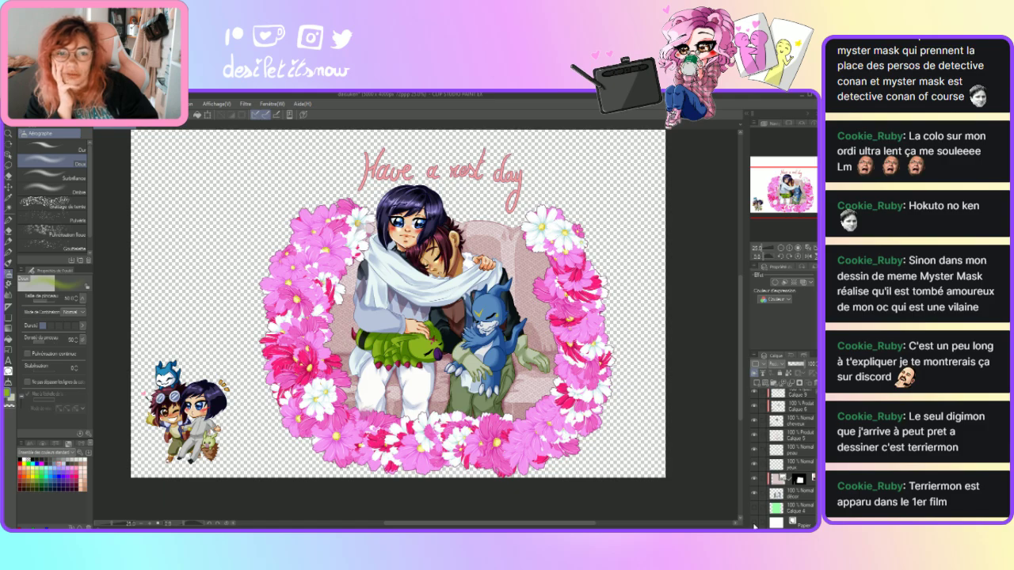
left_click_drag(743, 428, 743, 417)
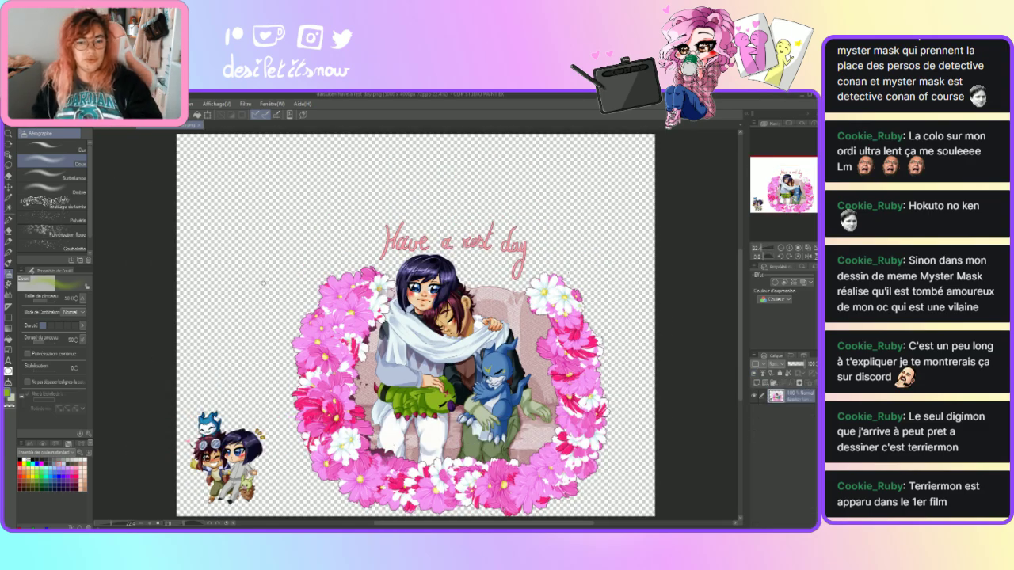
- Erase the chibi character group beside the flower frame in the flattened PNG with the Bloc eraser
left_click(8, 185)
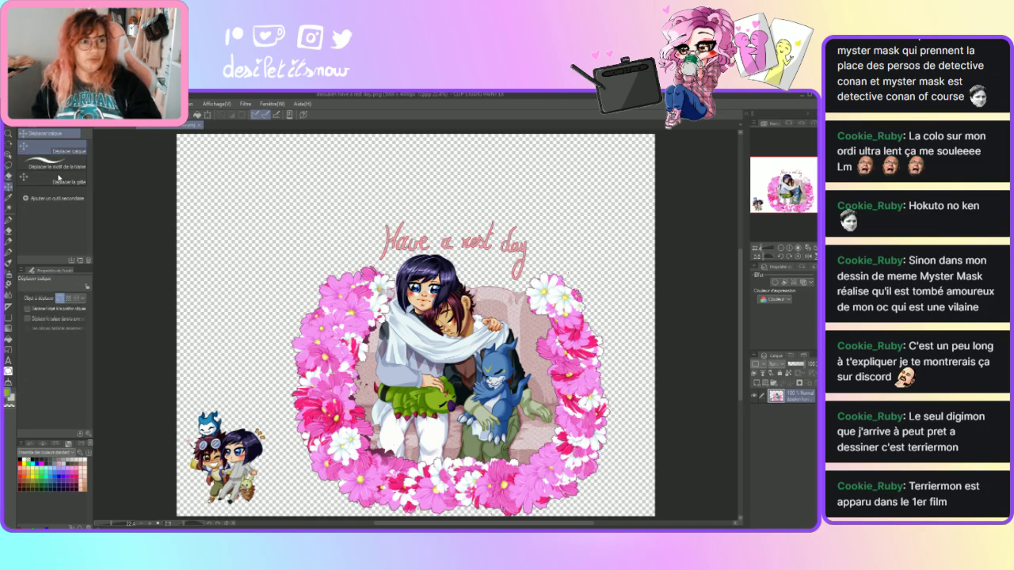
left_click(8, 229)
mouse_move(228, 408)
left_mouse_down()
mouse_move(222, 460)
mouse_move(208, 416)
mouse_move(195, 464)
mouse_move(182, 443)
left_mouse_up()
mouse_move(208, 475)
left_mouse_down()
mouse_move(212, 483)
mouse_move(229, 451)
mouse_move(246, 476)
mouse_move(253, 445)
mouse_move(254, 487)
left_mouse_up()
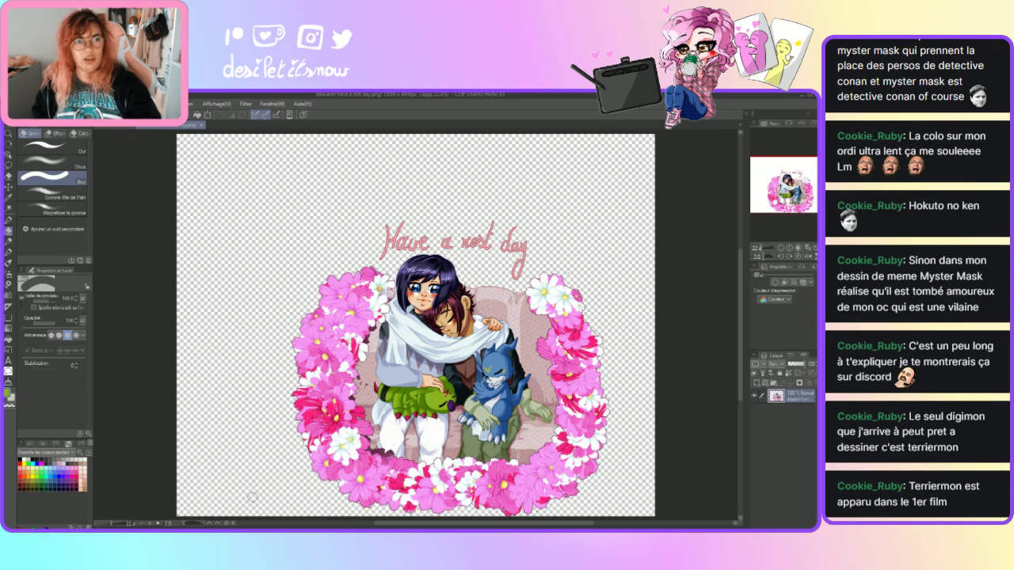
- Move the whole artwork up and to the left so the flower frame sits nearer the canvas centre
left_click(207, 116)
left_click_drag(362, 387, 319, 336)
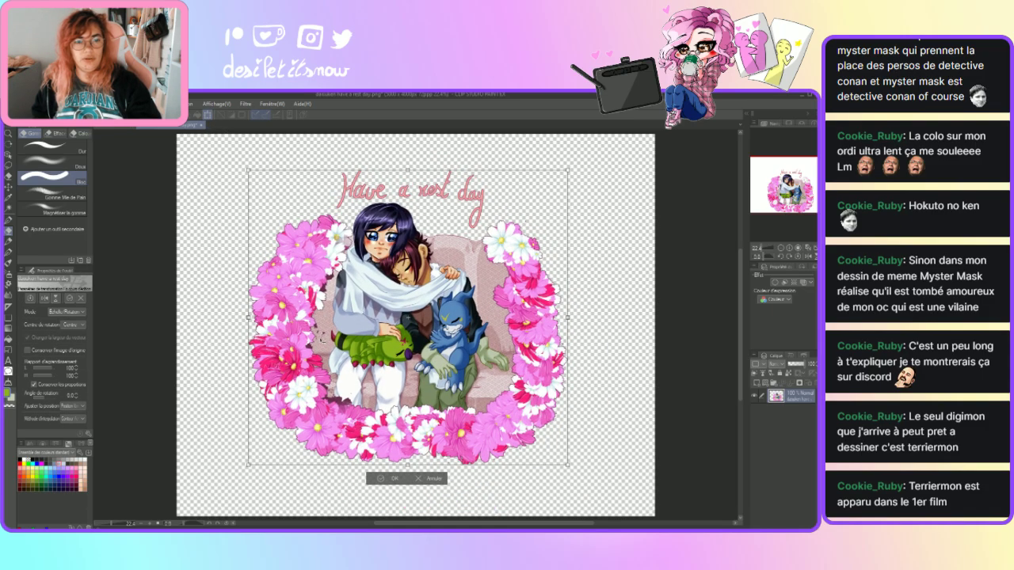
key("Return")
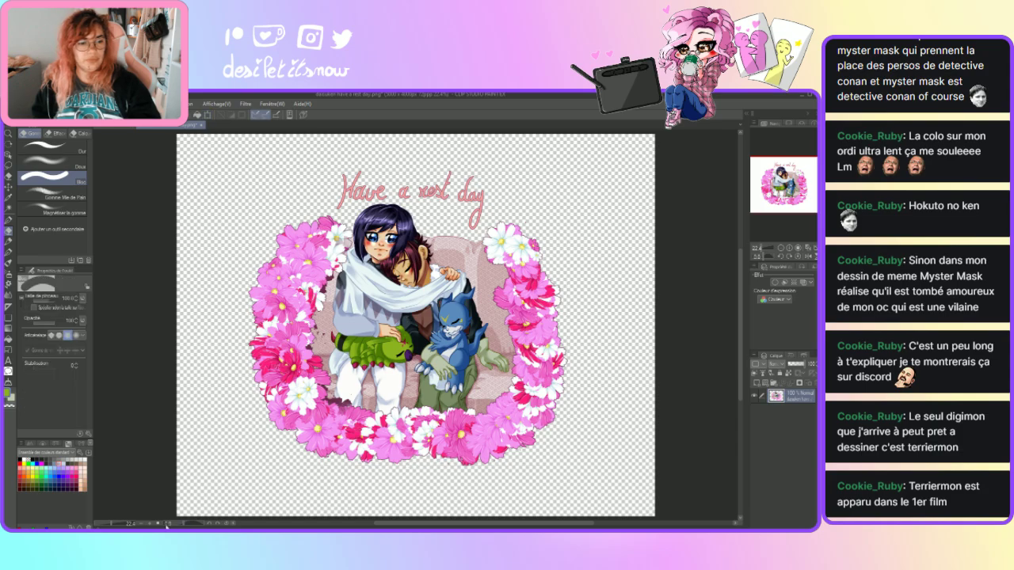
- Crop both sides of the canvas to a nearly square format and centre the artwork within it
left_click(158, 524)
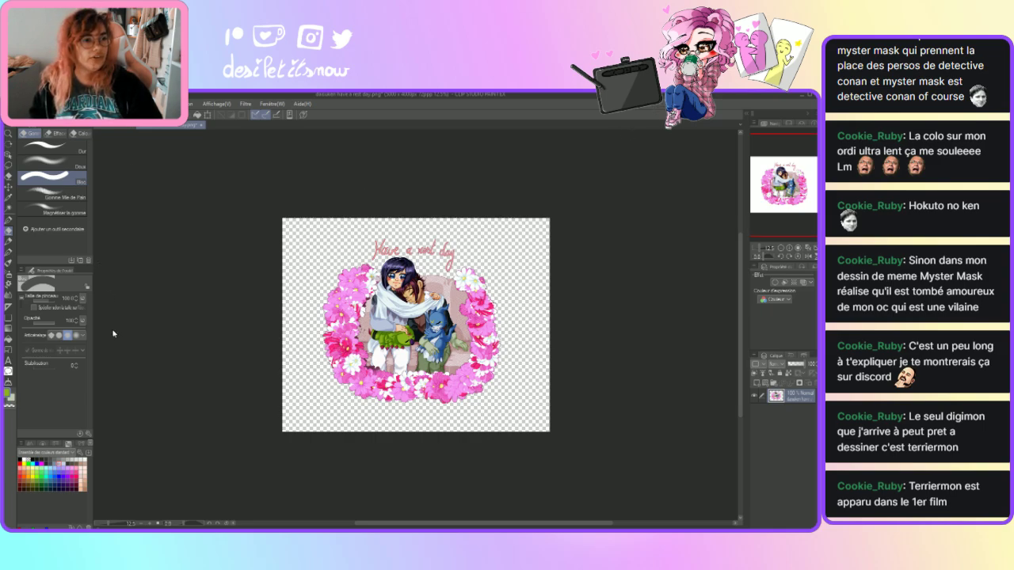
key("ctrl+alt+c")
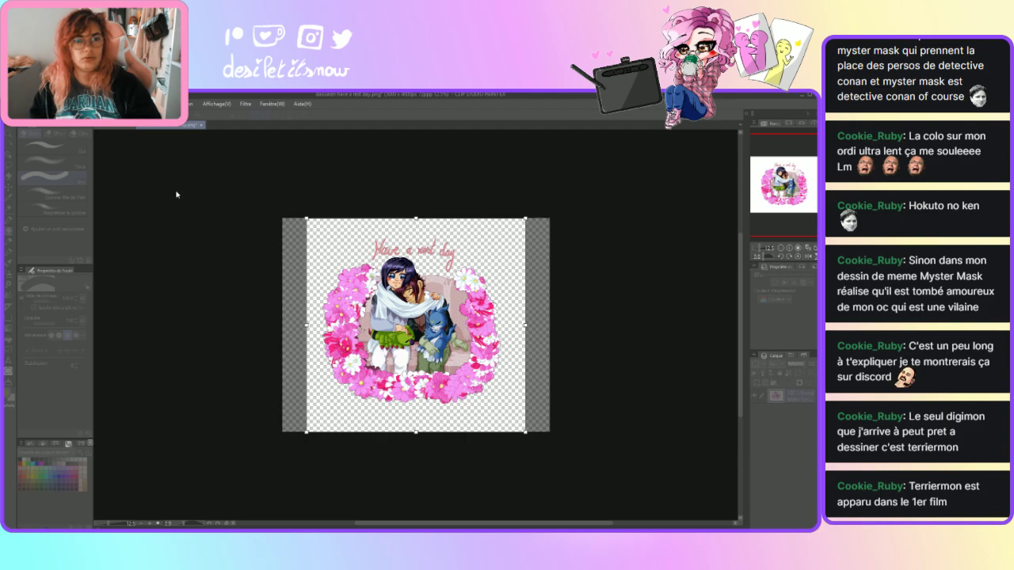
key("ctrl+t")
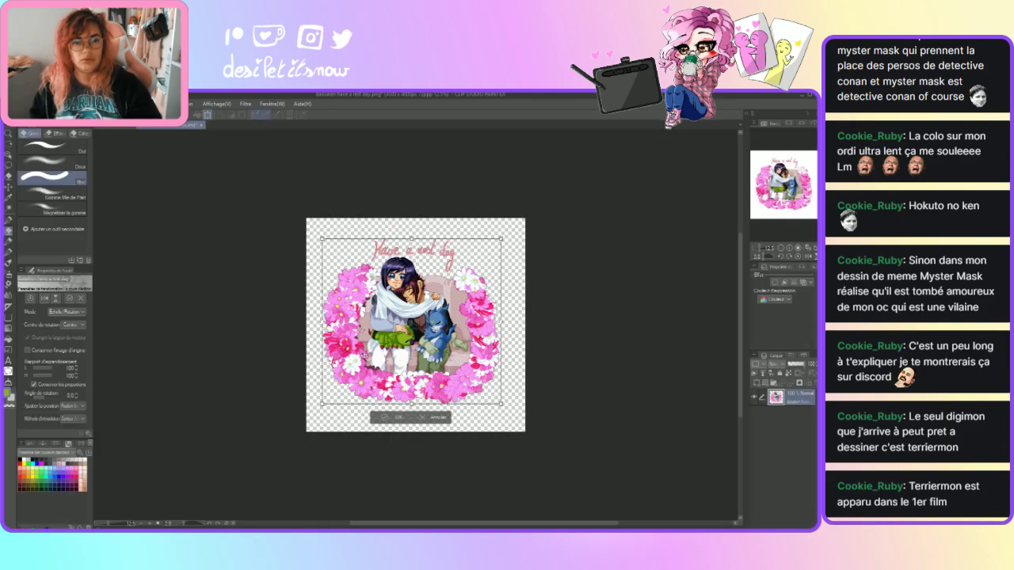
left_click_drag(417, 333, 416, 328)
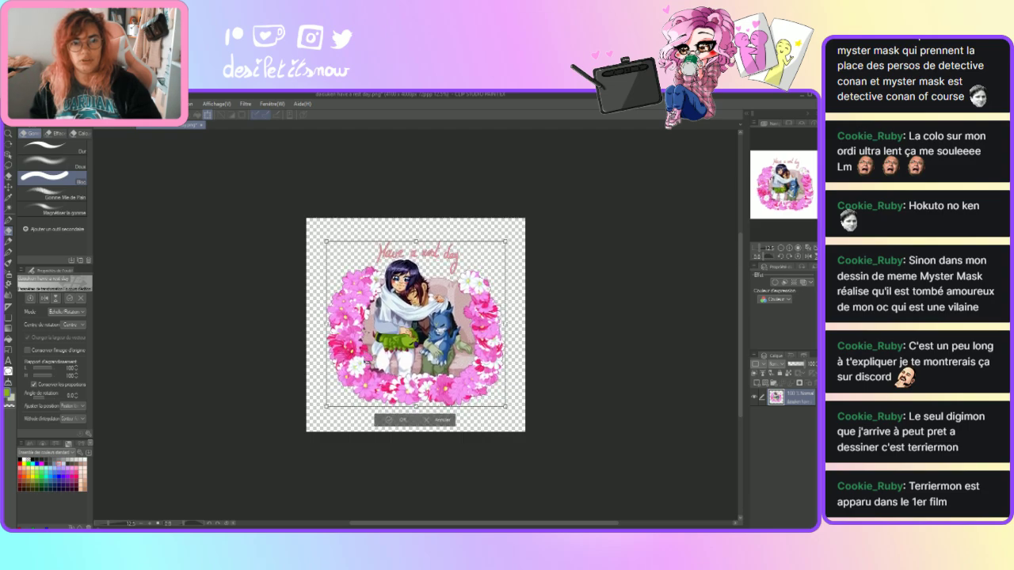
key("Return")
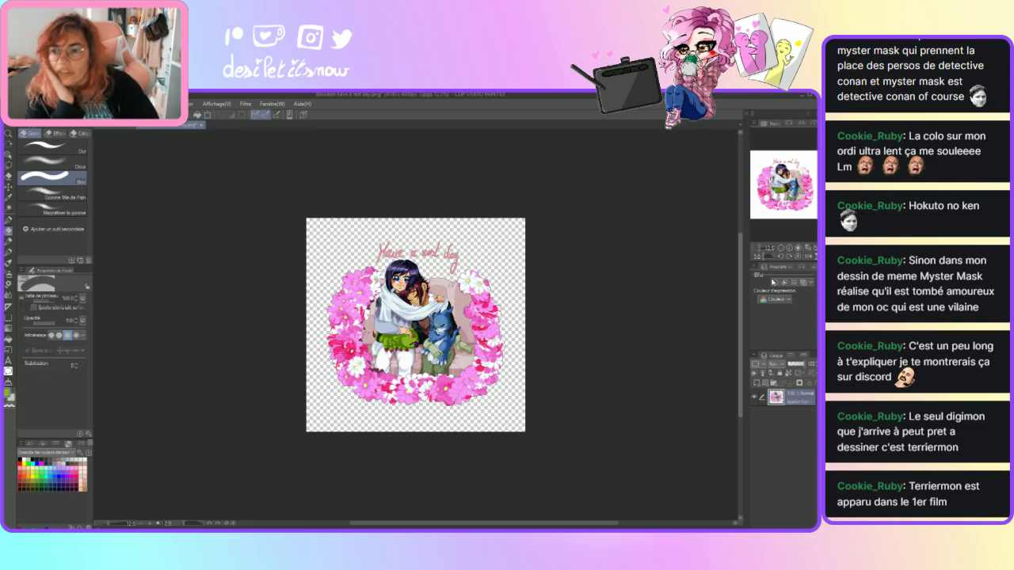
- Add a white border effect around the artwork and thicken it into a wide sticker-style outline
left_click_drag(786, 307, 805, 307)
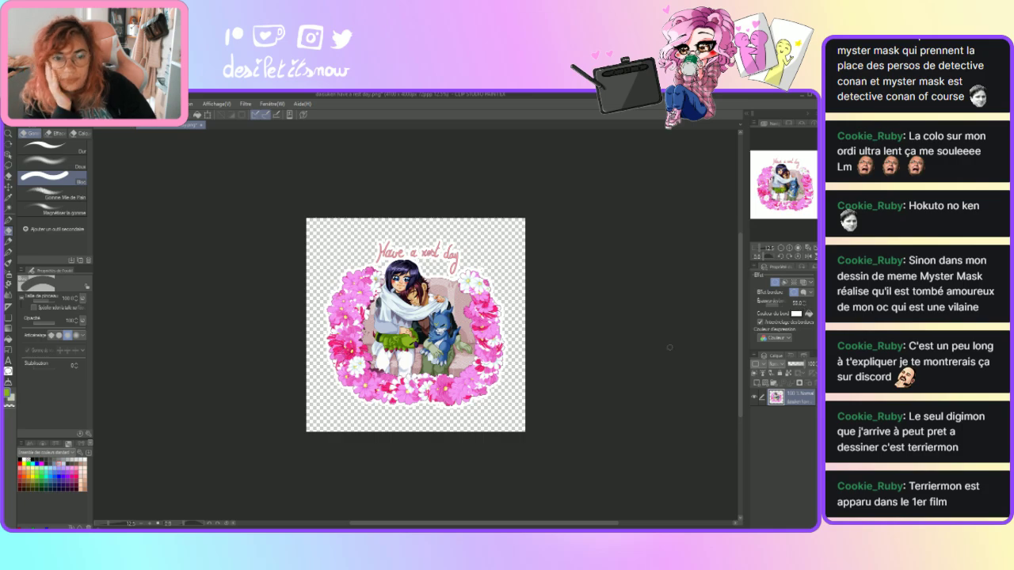
left_click(149, 524)
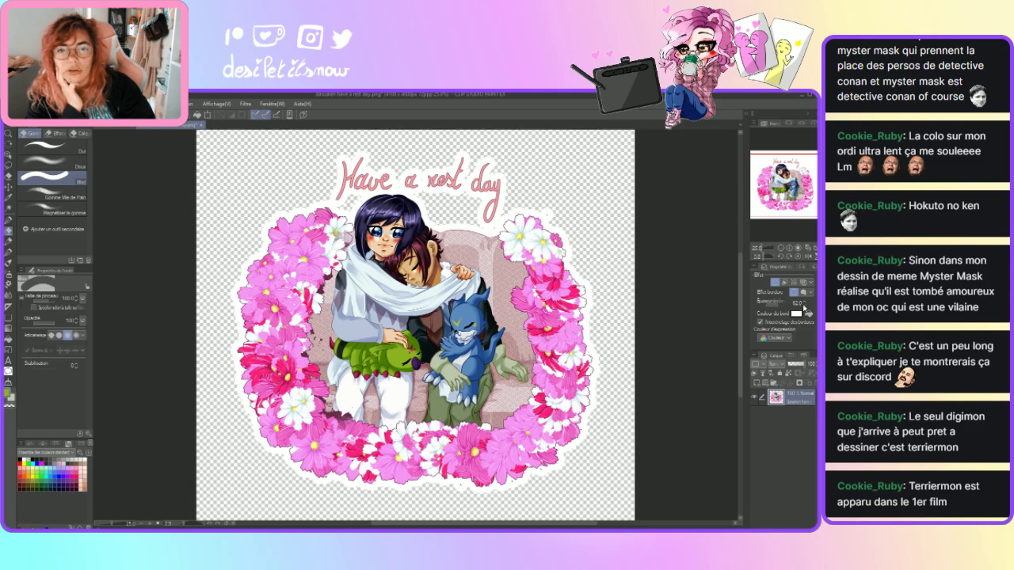
left_click_drag(804, 306, 805, 304)
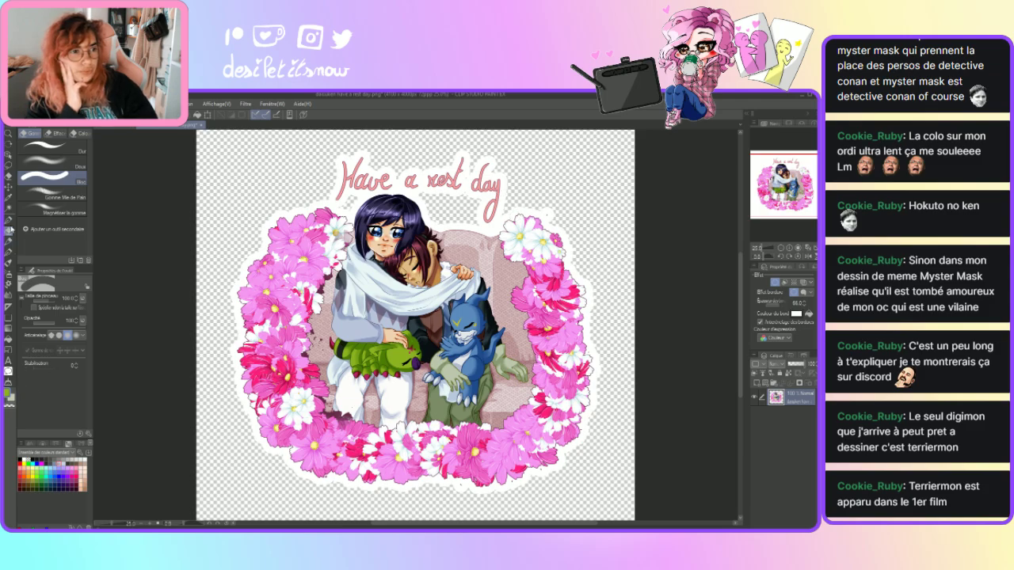
- Fill the transparent gaps between the lettering and the characters with white using Plume G, and switch back to the Bloc eraser
left_click(8, 220)
left_click(24, 459)
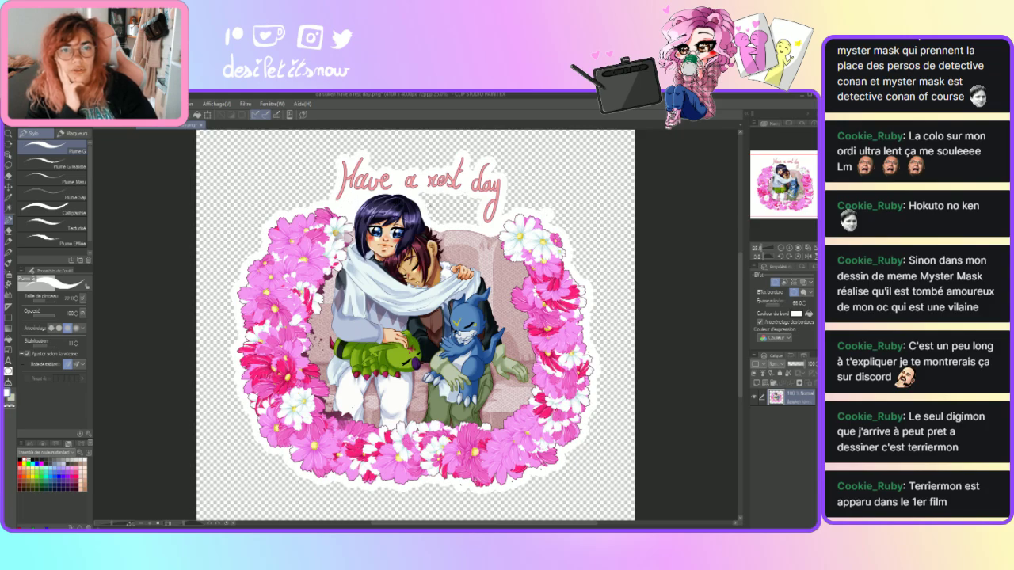
mouse_move(431, 216)
left_mouse_down()
mouse_move(472, 215)
mouse_move(441, 199)
left_mouse_up()
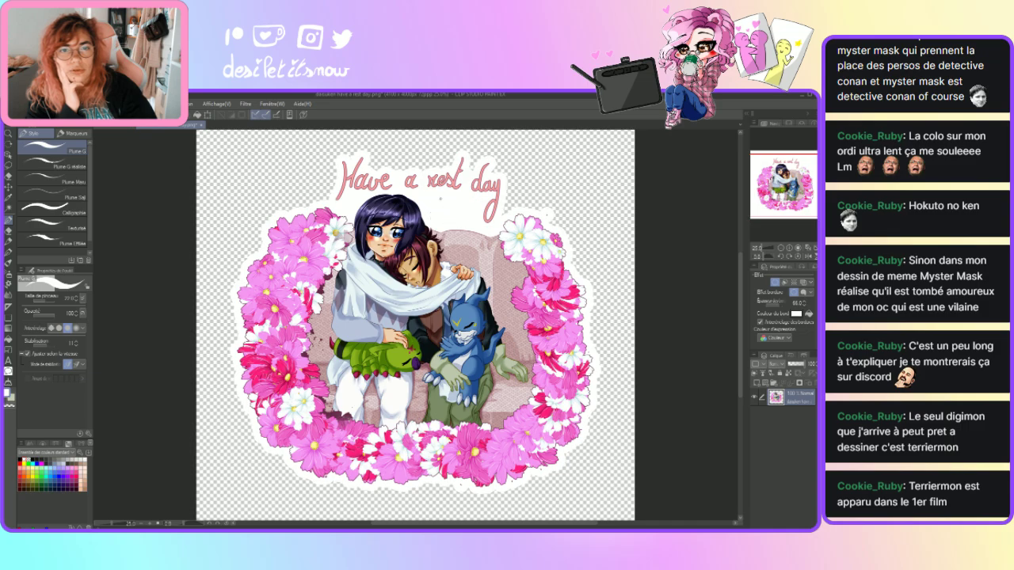
left_click(9, 231)
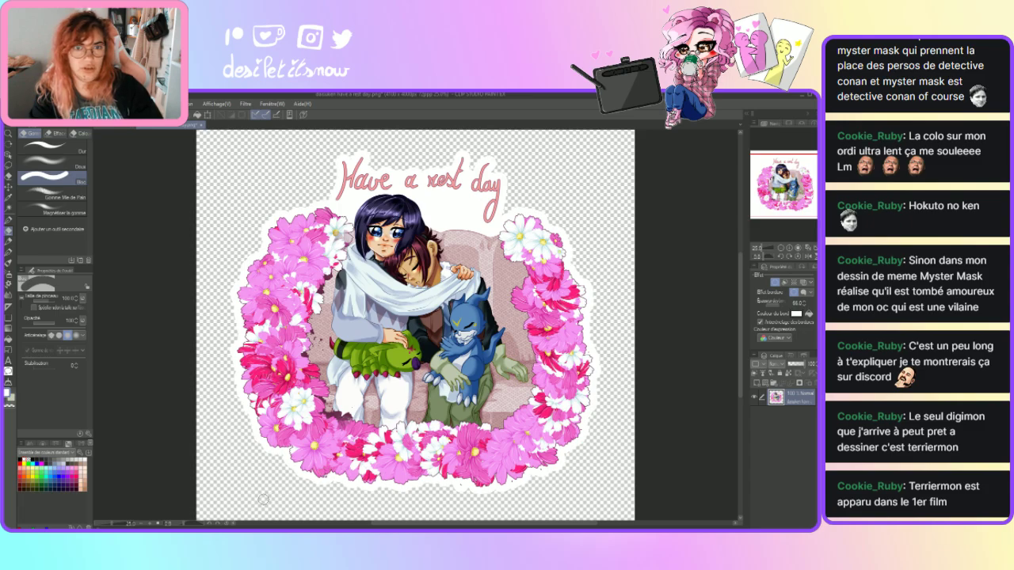
left_click(152, 525)
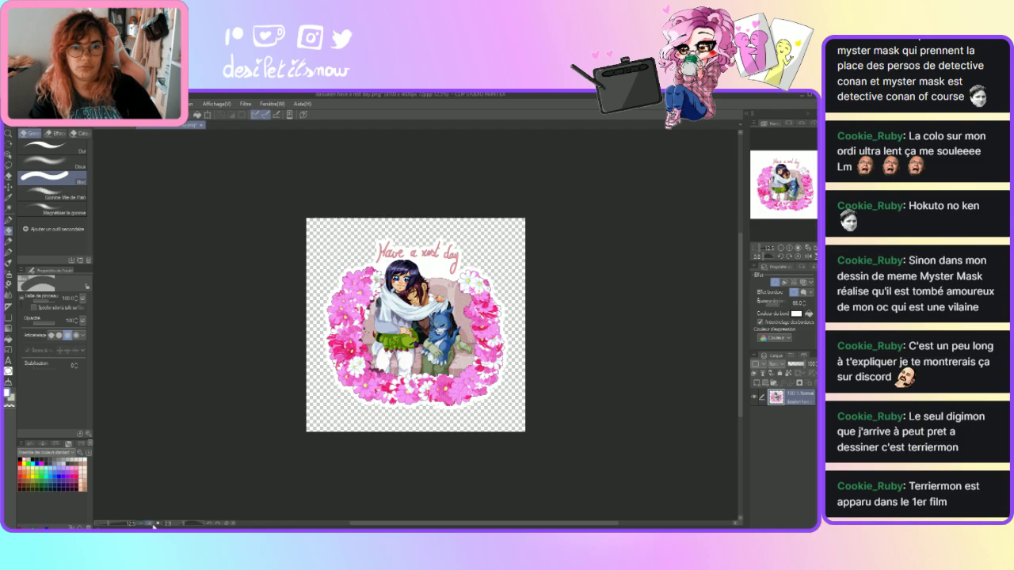
left_click(157, 524)
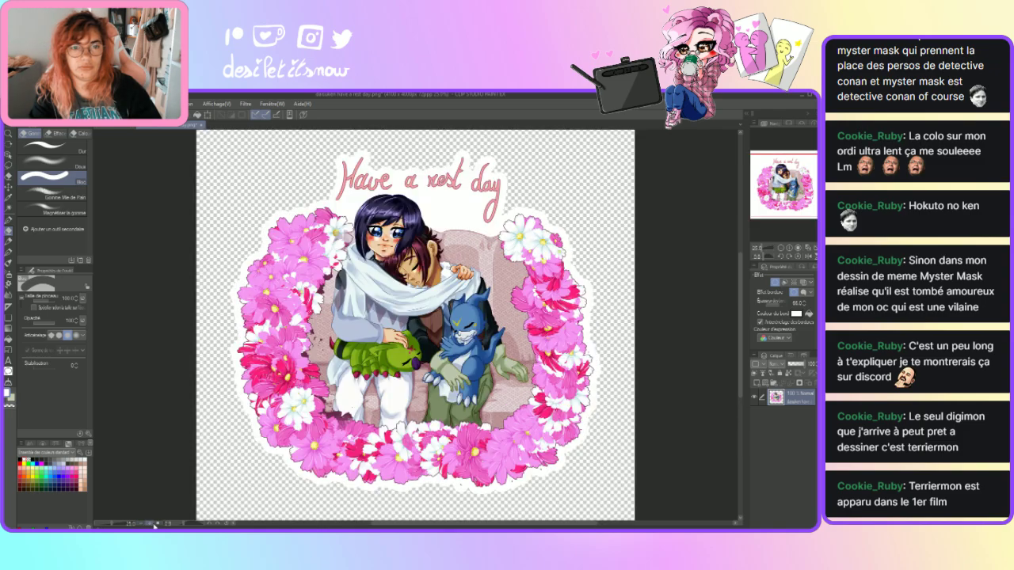